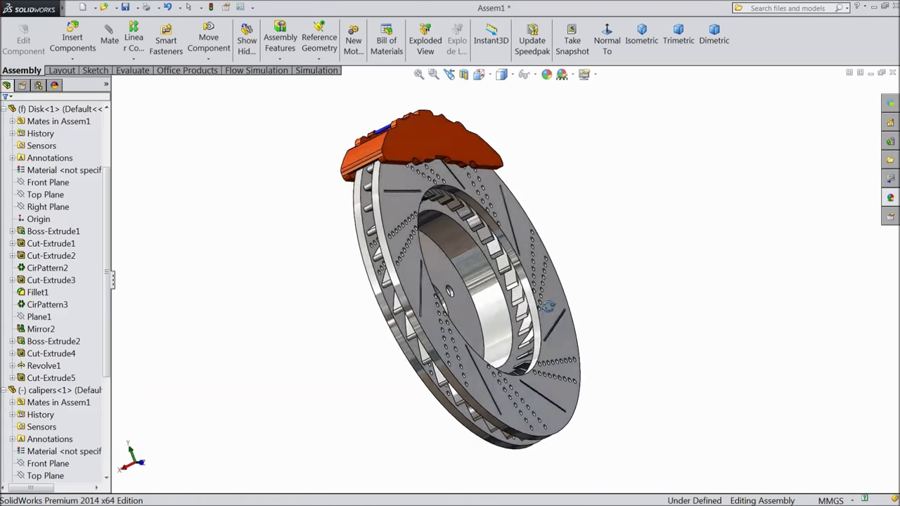
# Step: Orbit the finished brake disc assembly to turn the caliper toward the viewer
pyautogui.moveTo(486, 322); pyautogui.dragTo(437, 338, button='middle')
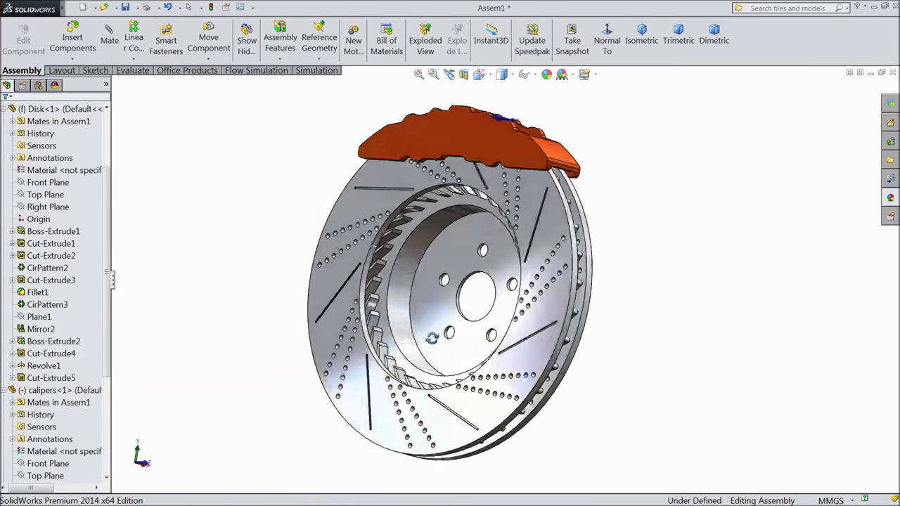
pyautogui.moveTo(338, 313); pyautogui.dragTo(305, 357, button='middle')
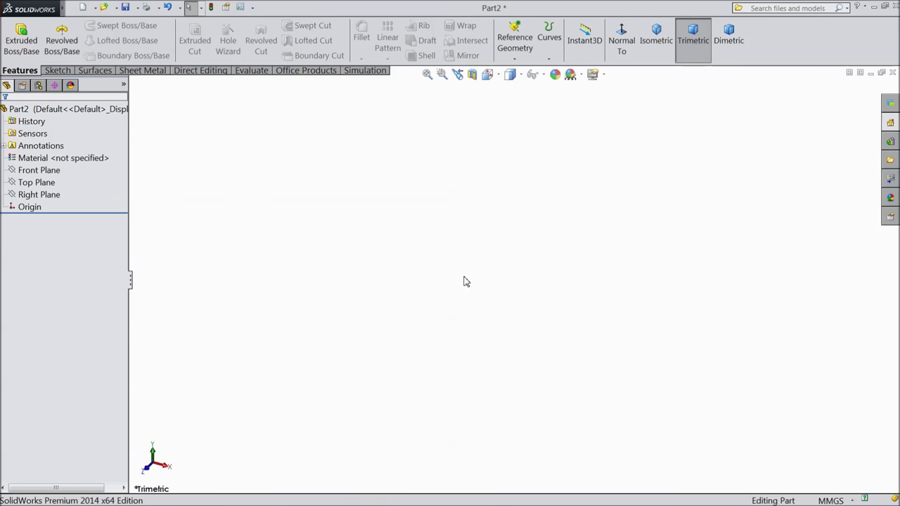
# Step: Sketch a circle centred on the origin on the Right Plane
pyautogui.click(49, 195)
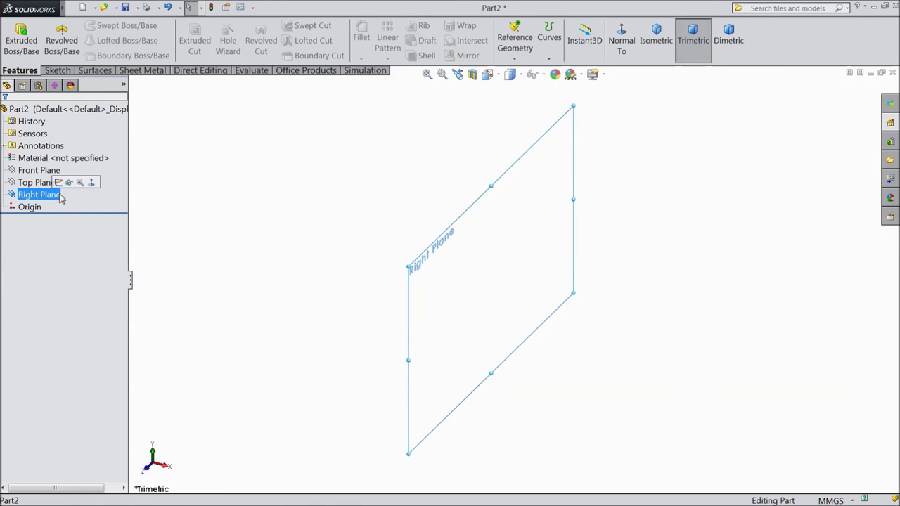
pyautogui.click(59, 182)
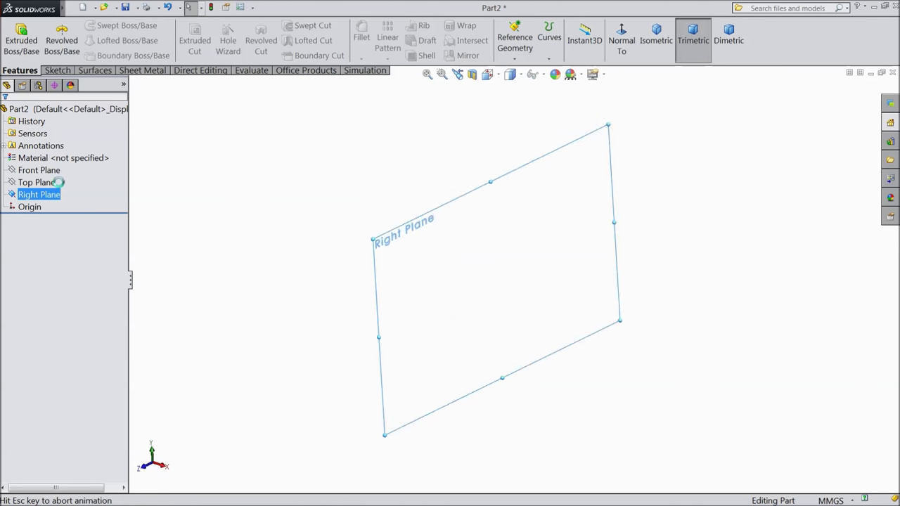
pyautogui.click(58, 71)
pyautogui.click(102, 26)
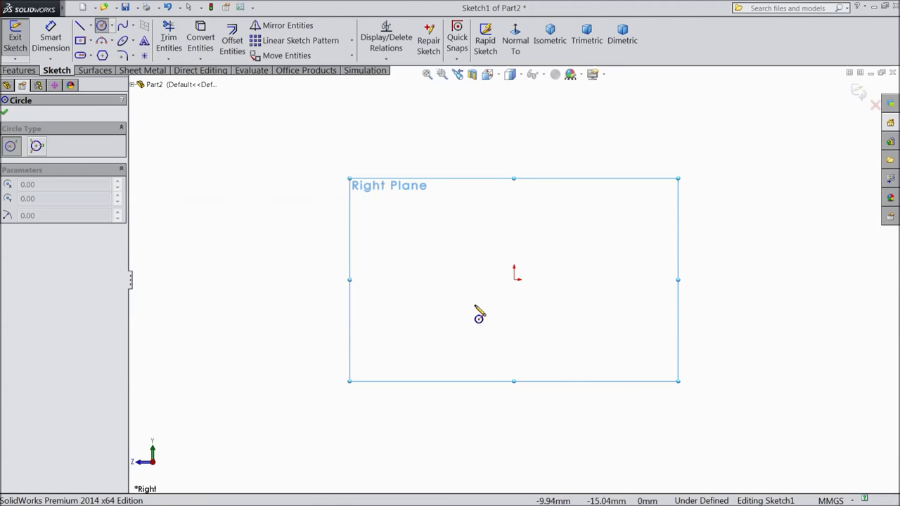
pyautogui.click(514, 279)
pyautogui.click(385, 195)
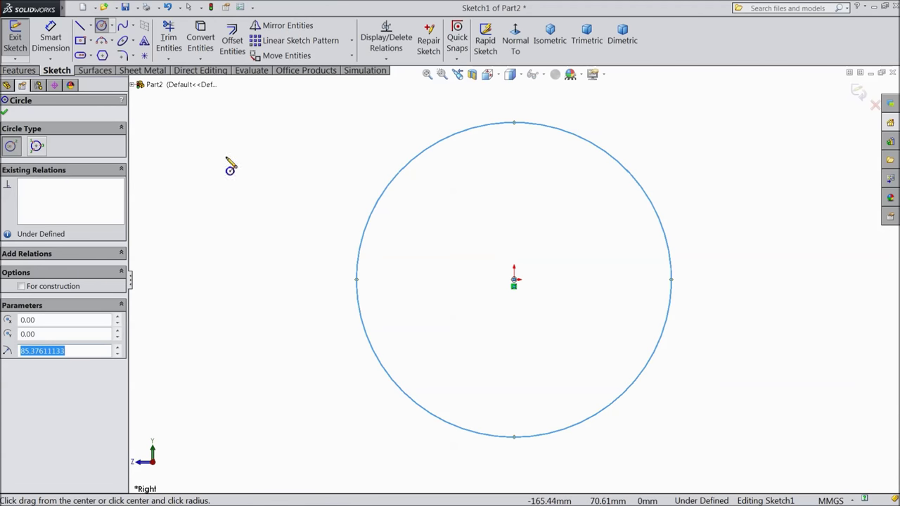
# Step: Dimension the circle's diameter to 174.54 mm and exit the sketch
pyautogui.click(50, 39)
pyautogui.click(671, 301)
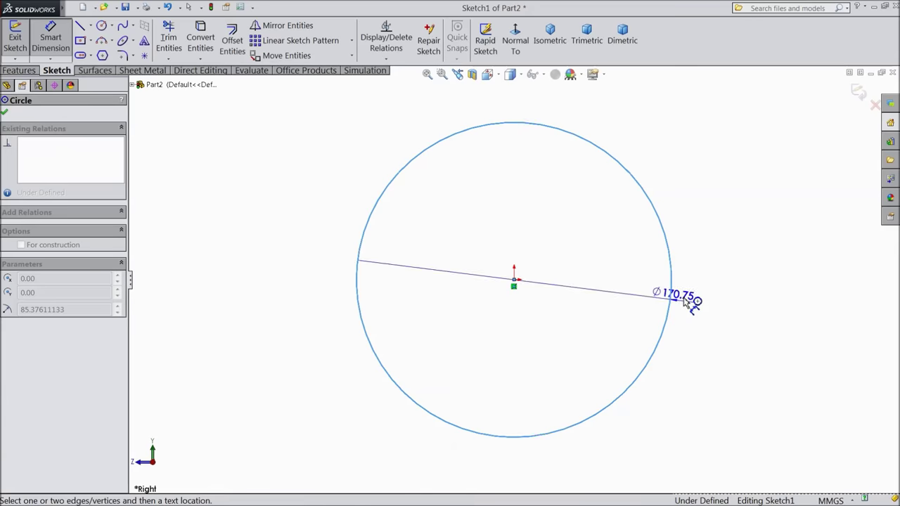
pyautogui.click(747, 295)
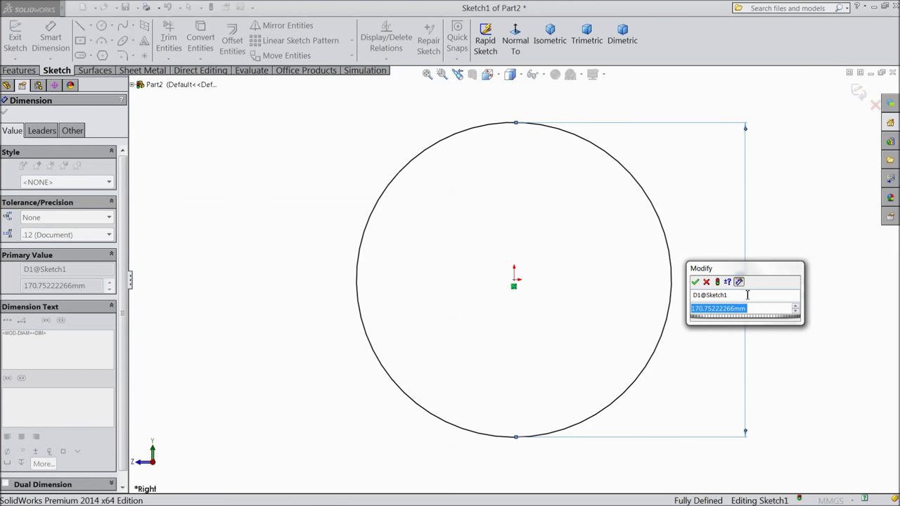
pyautogui.write('174.54')
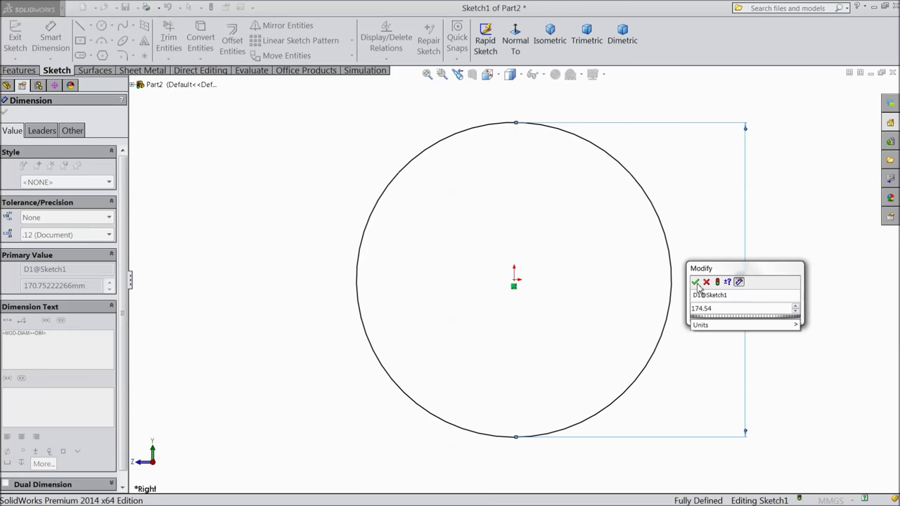
pyautogui.click(695, 282)
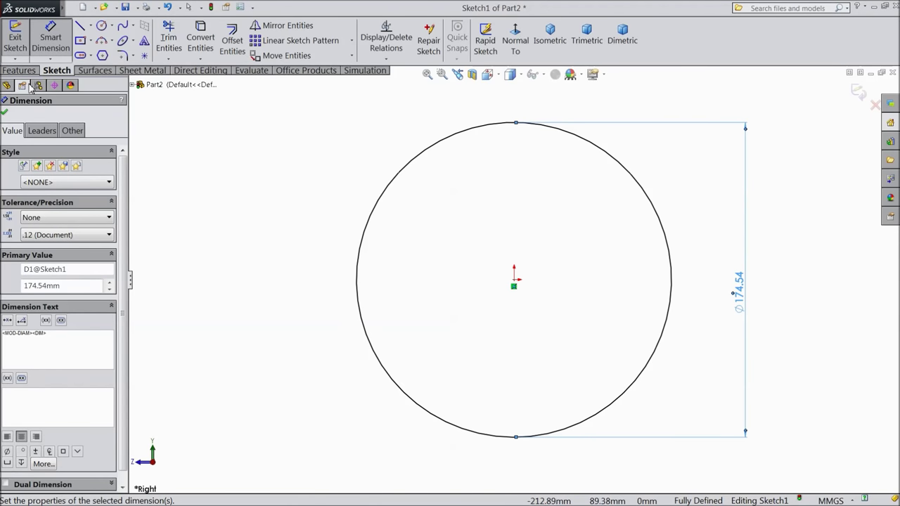
pyautogui.click(856, 95)
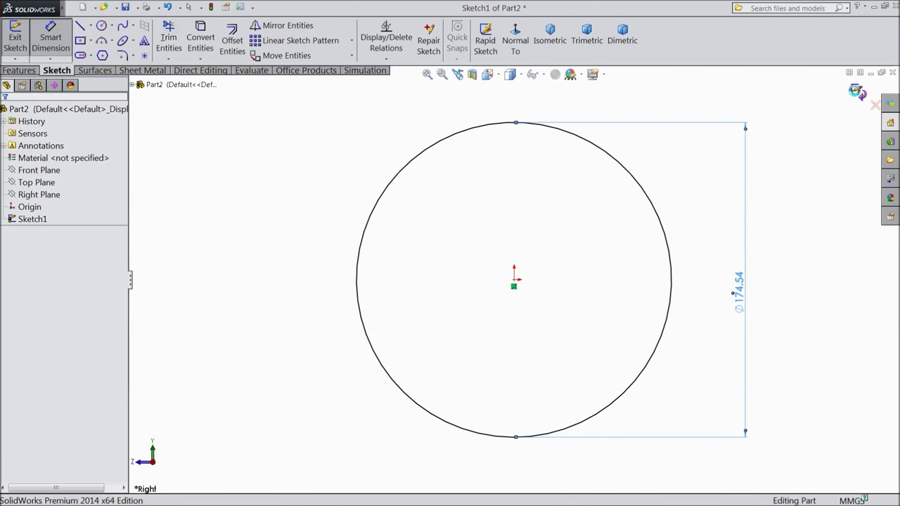
# Step: Extrude the 174.54 mm circle blind 4.5 mm into a solid disc
pyautogui.click(21, 71)
pyautogui.click(21, 39)
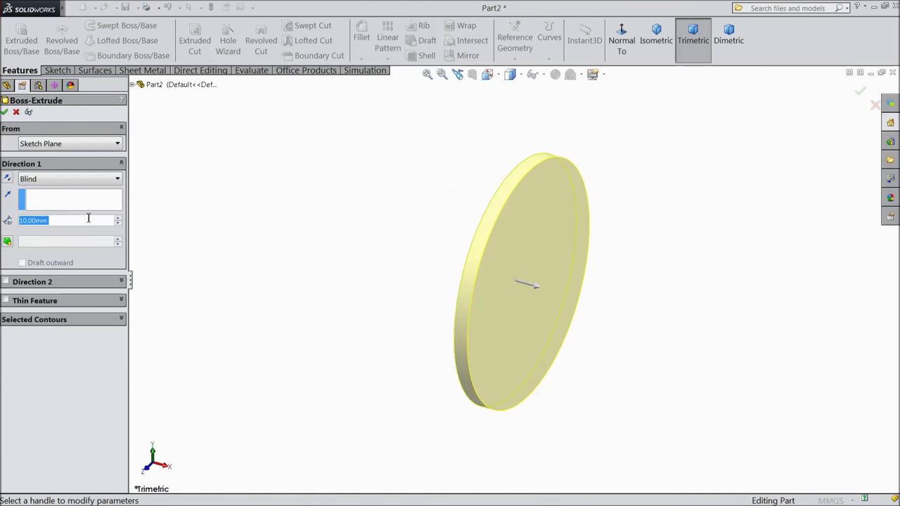
pyautogui.write('4.5')
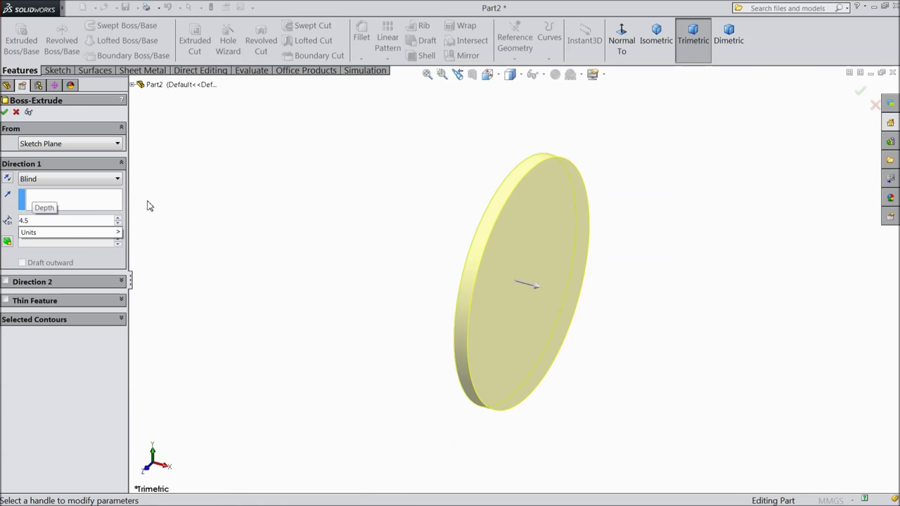
pyautogui.press('Return')
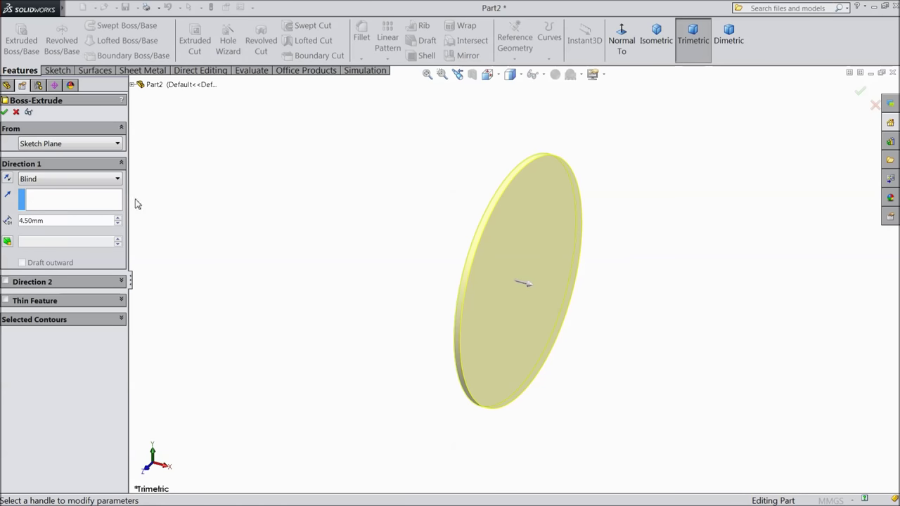
pyautogui.click(4, 113)
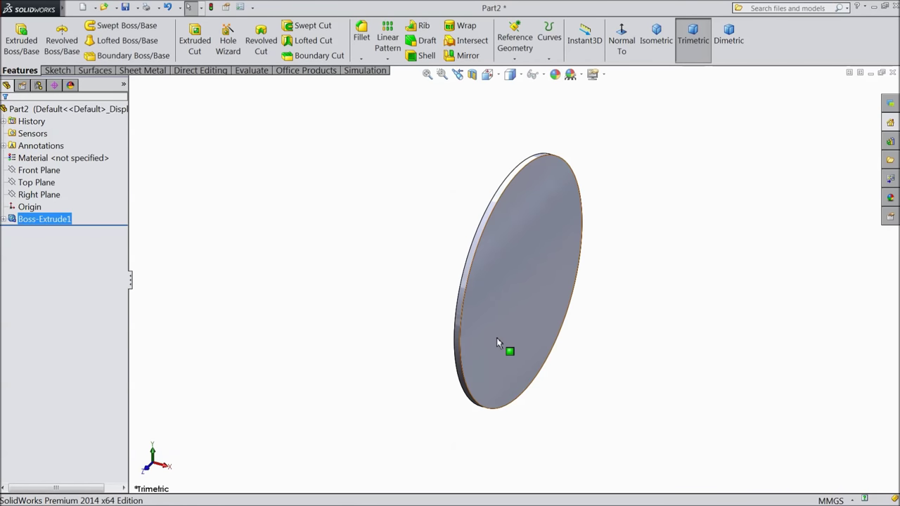
# Step: Sketch a smaller circle centred on the origin on the disc's front face
pyautogui.click(527, 339)
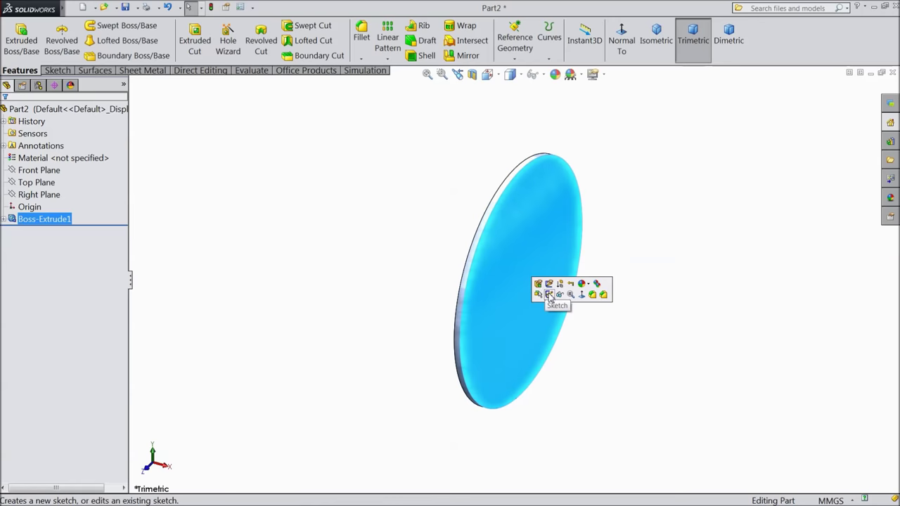
pyautogui.click(549, 297)
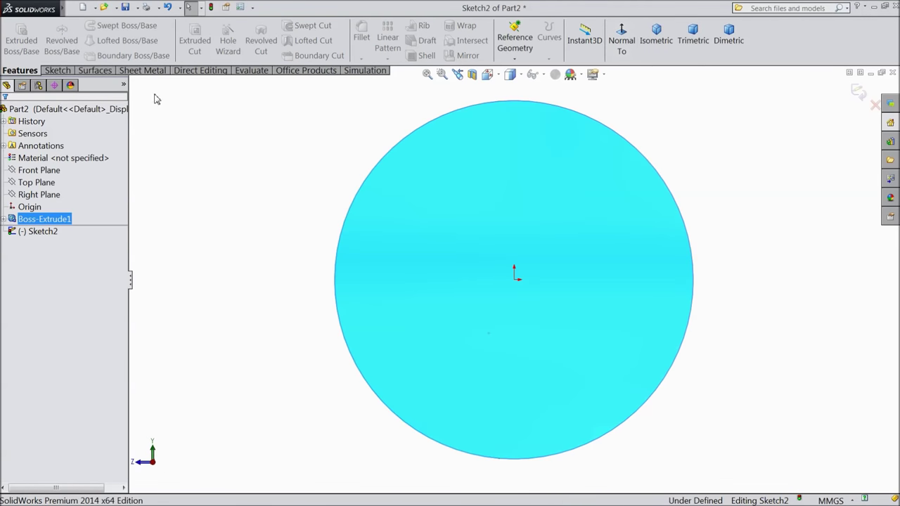
pyautogui.click(58, 70)
pyautogui.click(102, 25)
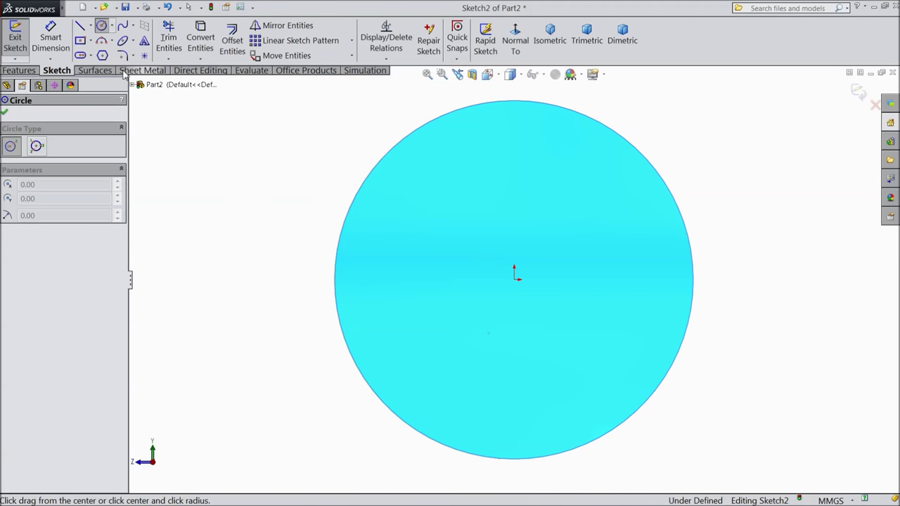
pyautogui.moveTo(514, 280); pyautogui.dragTo(430, 209)
# Step: Dimension the inner circle to 99.44 mm diameter, exit the sketch, and start an extruded cut
pyautogui.press('d')
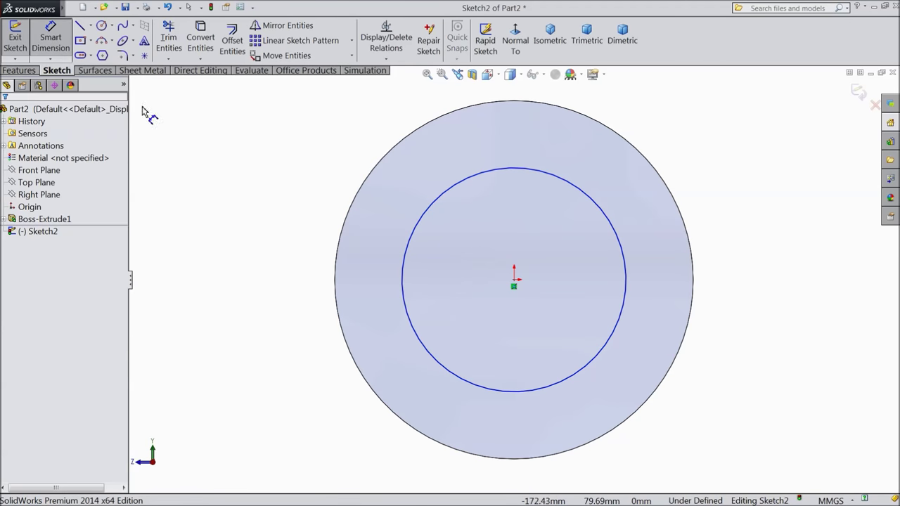
pyautogui.click(405, 290)
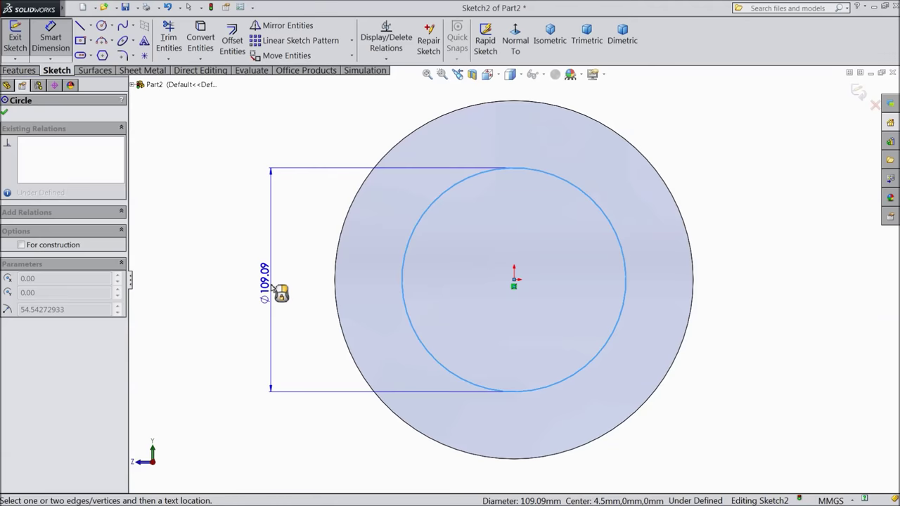
pyautogui.click(273, 285)
pyautogui.write('99.44')
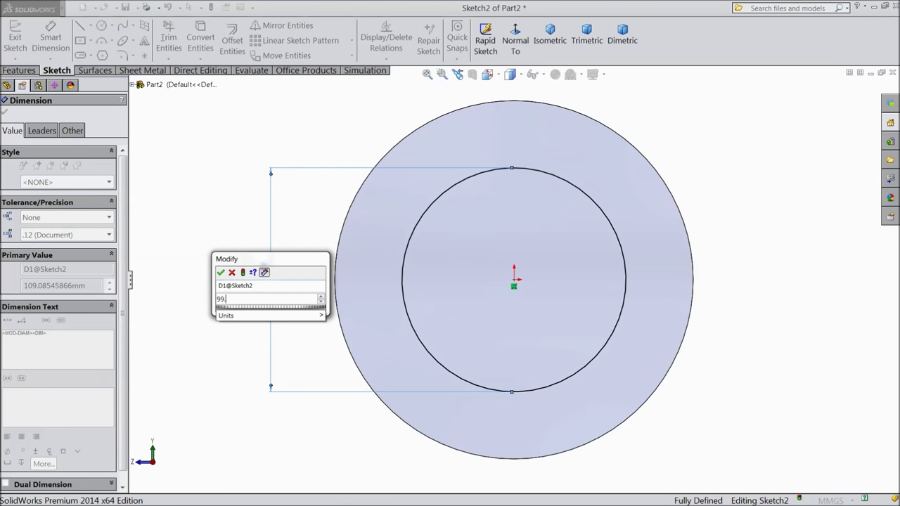
pyautogui.click(221, 272)
pyautogui.click(4, 113)
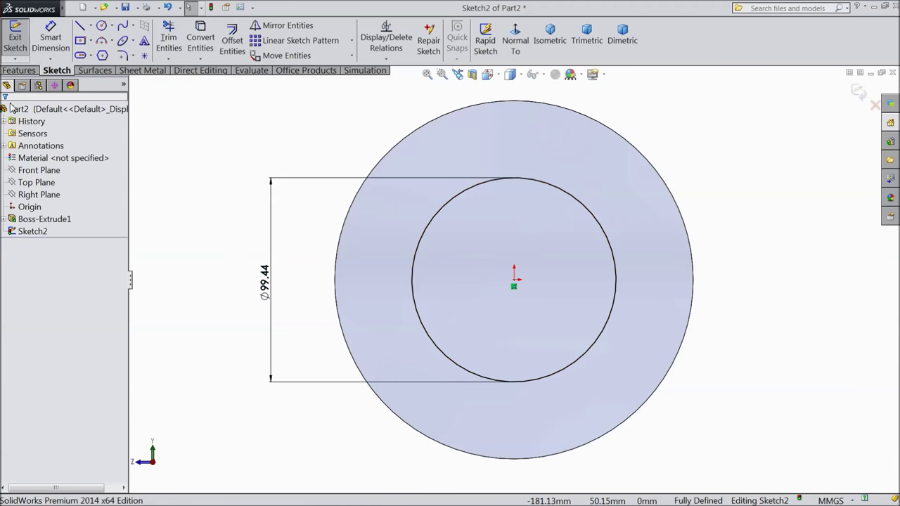
pyautogui.click(14, 38)
pyautogui.click(21, 72)
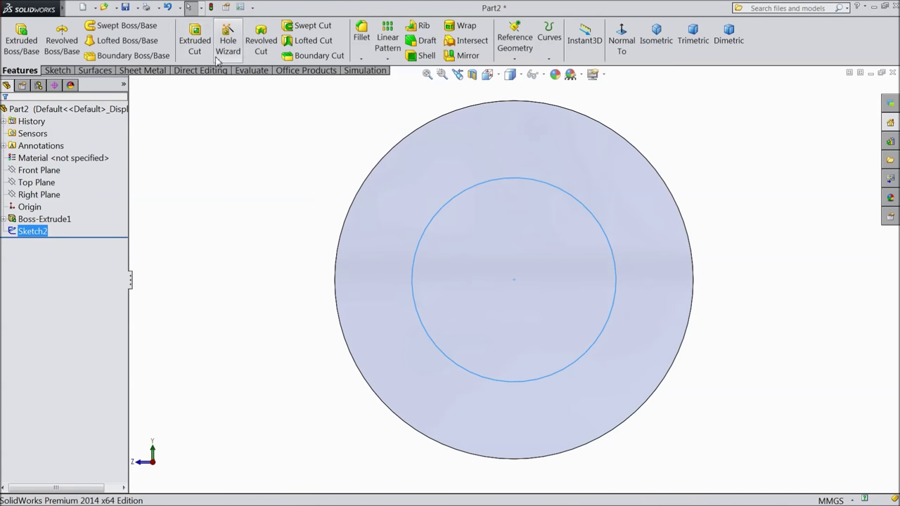
pyautogui.click(194, 43)
# Step: Cut the 99.44 mm circle Through All, leaving the disc as a flat ring
pyautogui.moveTo(228, 196); pyautogui.dragTo(284, 225, button='middle')
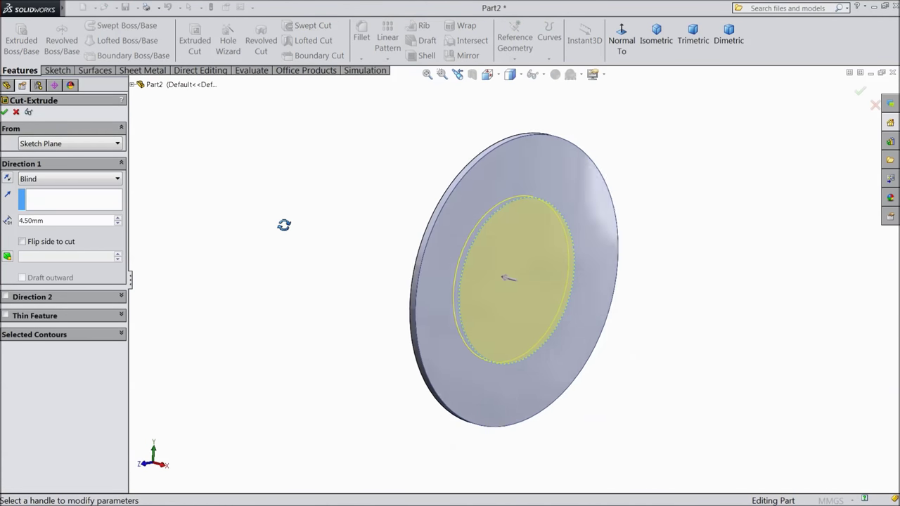
pyautogui.click(45, 179)
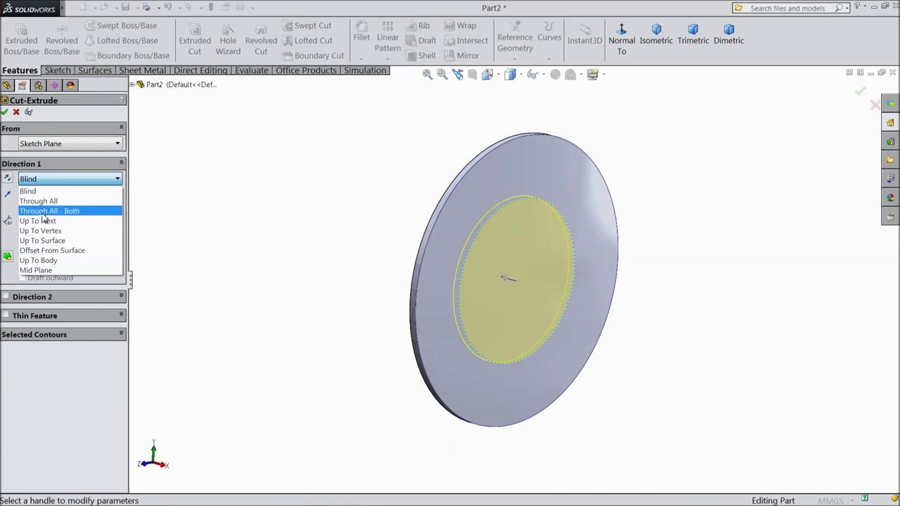
pyautogui.click(46, 200)
pyautogui.click(4, 112)
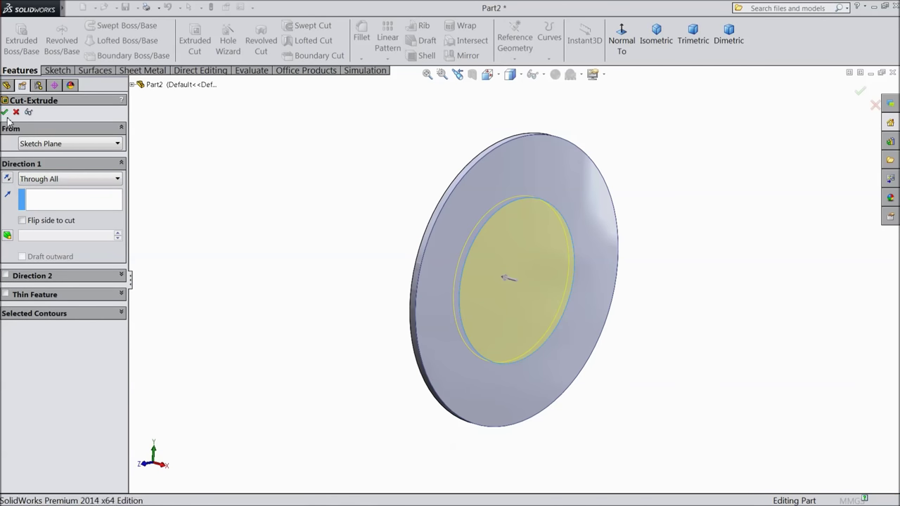
pyautogui.moveTo(275, 261); pyautogui.dragTo(253, 250, button='middle')
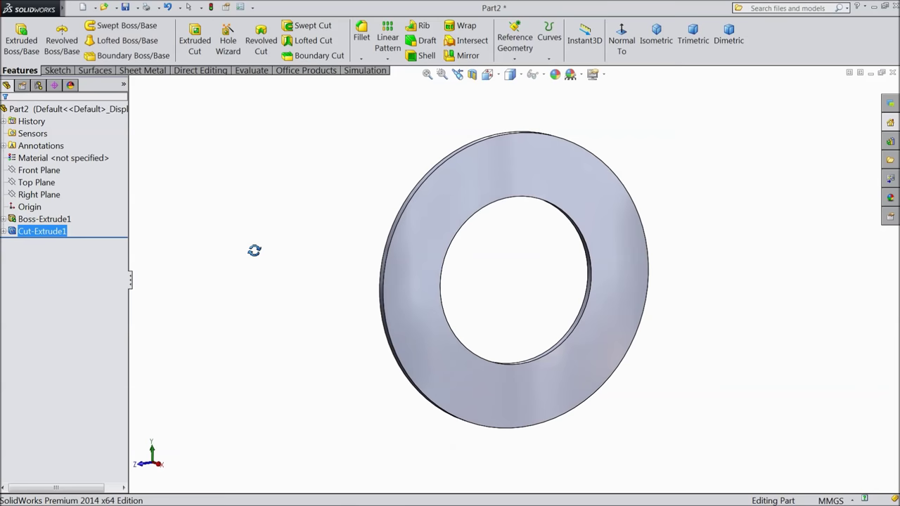
pyautogui.moveTo(385, 295); pyautogui.dragTo(536, 340, button='middle')
pyautogui.click(444, 382)
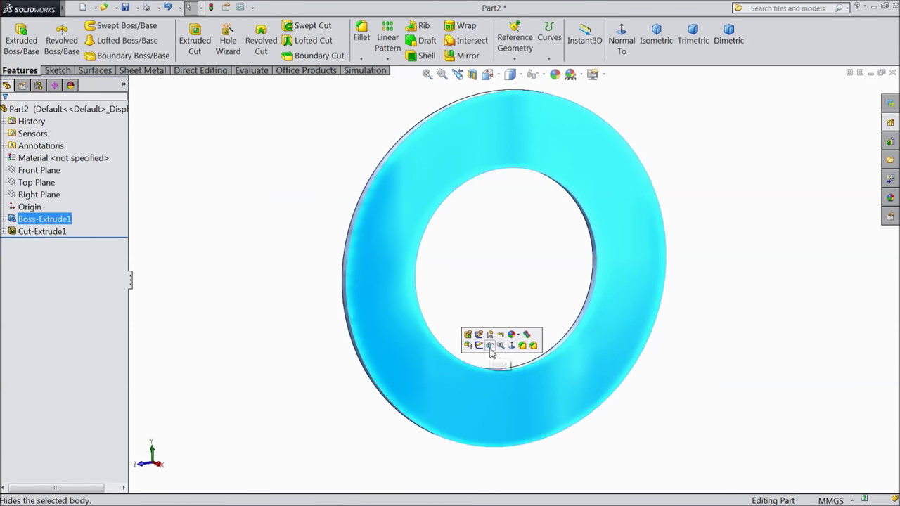
# Step: Sketch a construction circle centred on the origin midway across the ring face
pyautogui.click(480, 345)
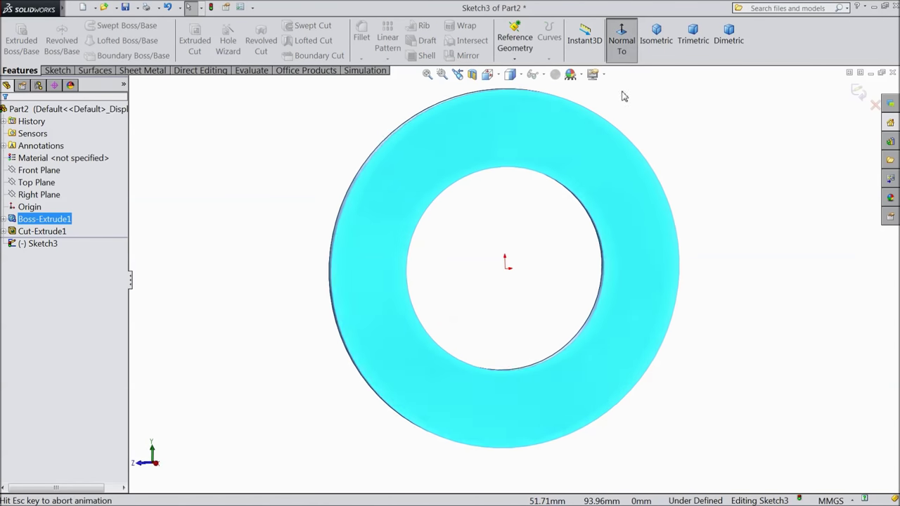
pyautogui.click(56, 70)
pyautogui.click(102, 27)
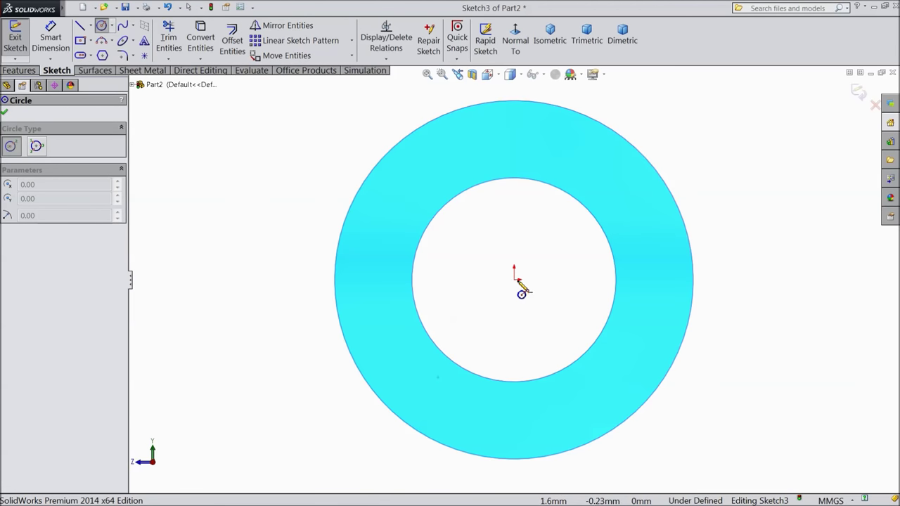
pyautogui.click(515, 281)
pyautogui.scroll(-1, 402, 257)
pyautogui.click(385, 251)
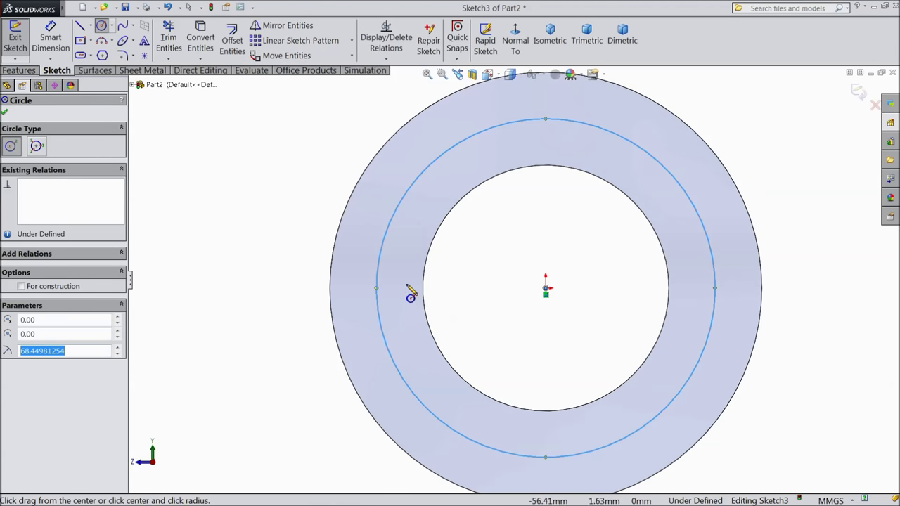
pyautogui.click(22, 287)
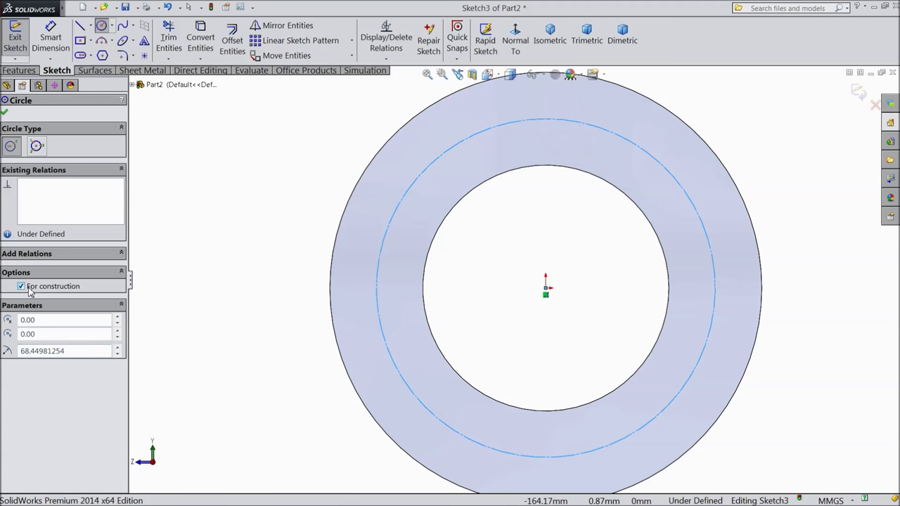
pyautogui.click(5, 112)
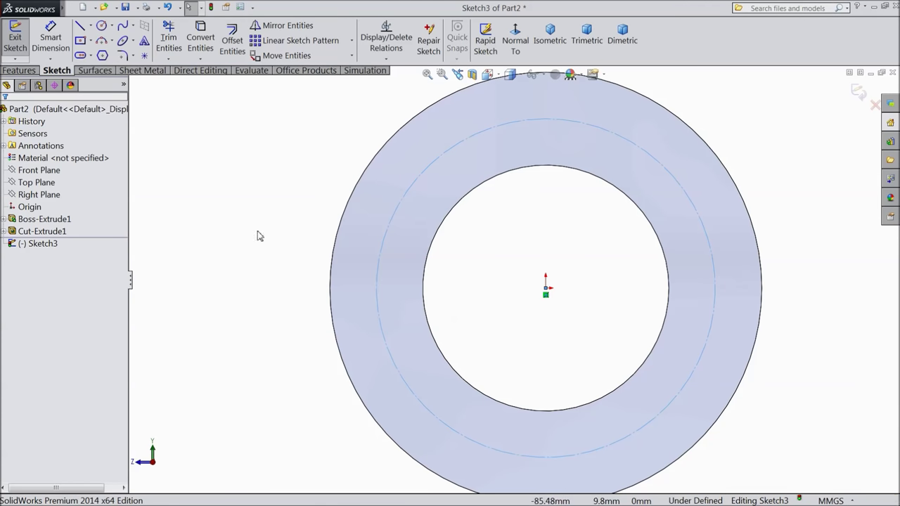
# Step: Dimension the construction circle to 110.83 mm diameter
pyautogui.click(59, 55)
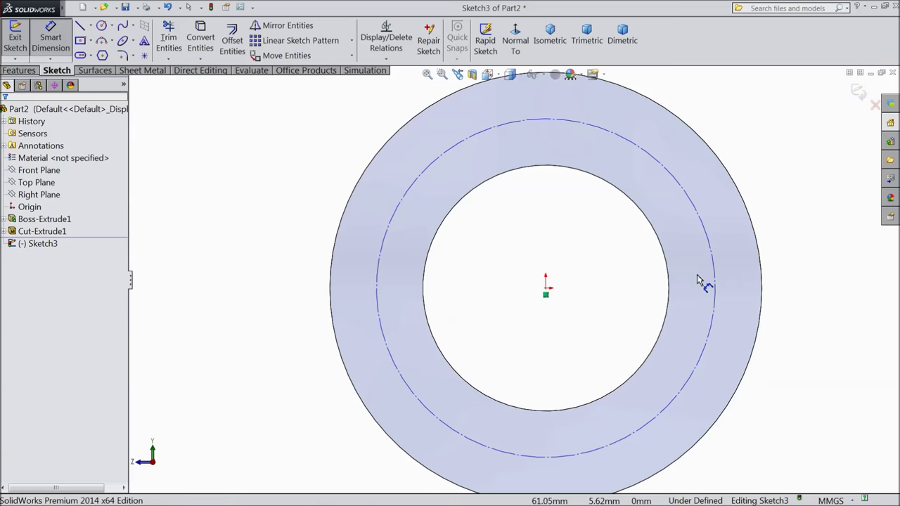
pyautogui.click(380, 277)
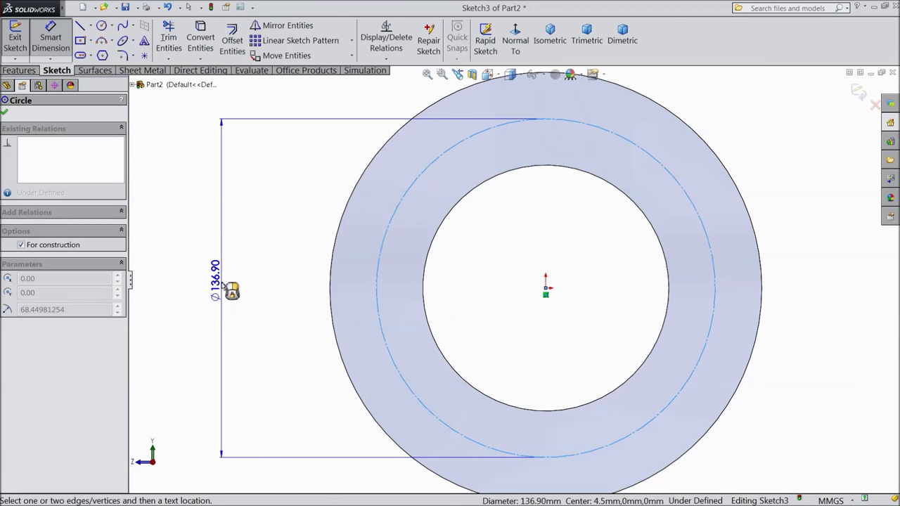
pyautogui.click(226, 287)
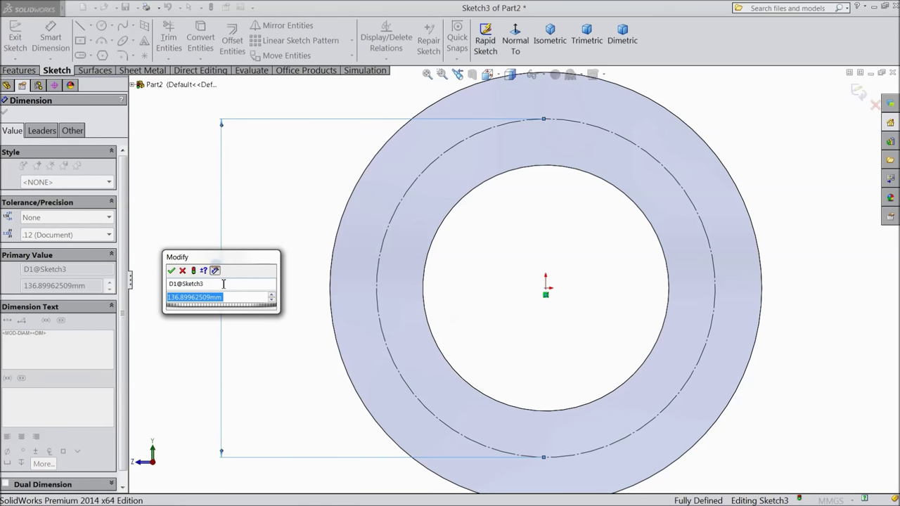
pyautogui.write('110.83')
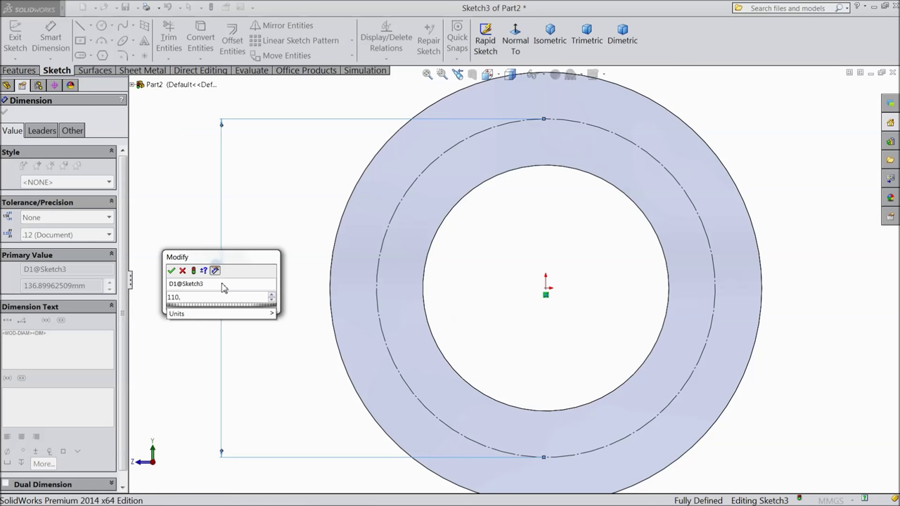
pyautogui.click(171, 271)
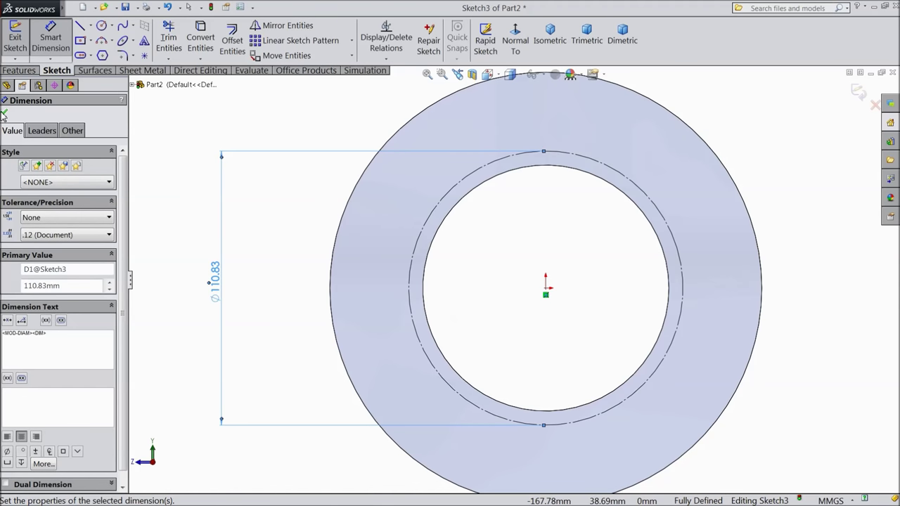
pyautogui.click(5, 113)
pyautogui.click(91, 25)
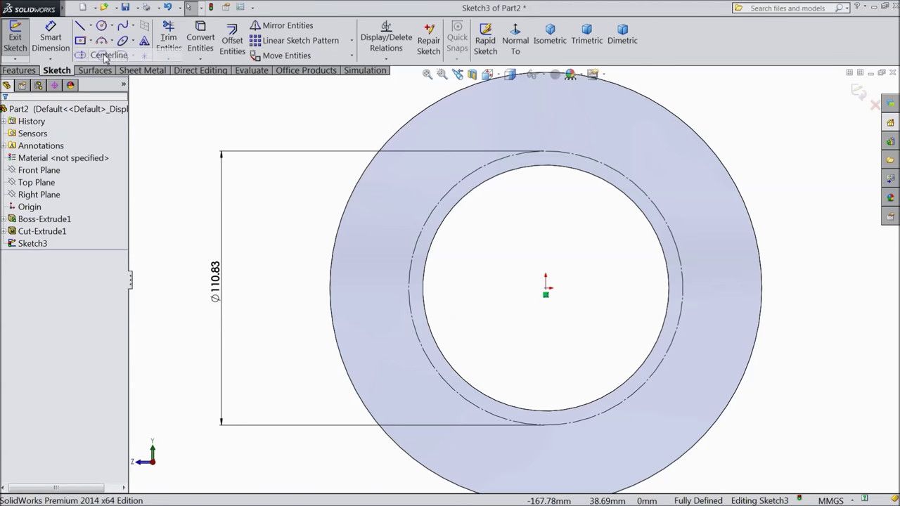
# Step: Draw a vertical centerline from the origin straight down to the ring's outer edge
pyautogui.click(89, 54)
pyautogui.scroll(2, 555, 352)
pyautogui.scroll(-2, 563, 364)
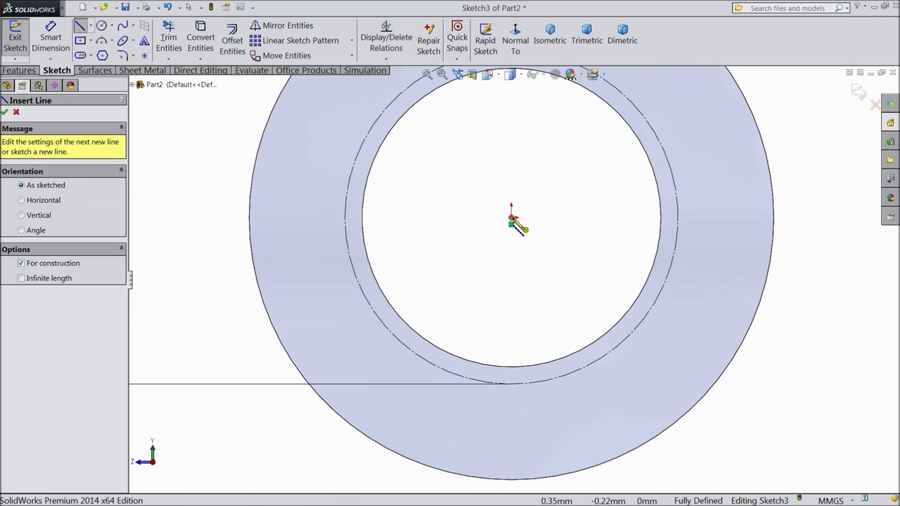
pyautogui.click(511, 223)
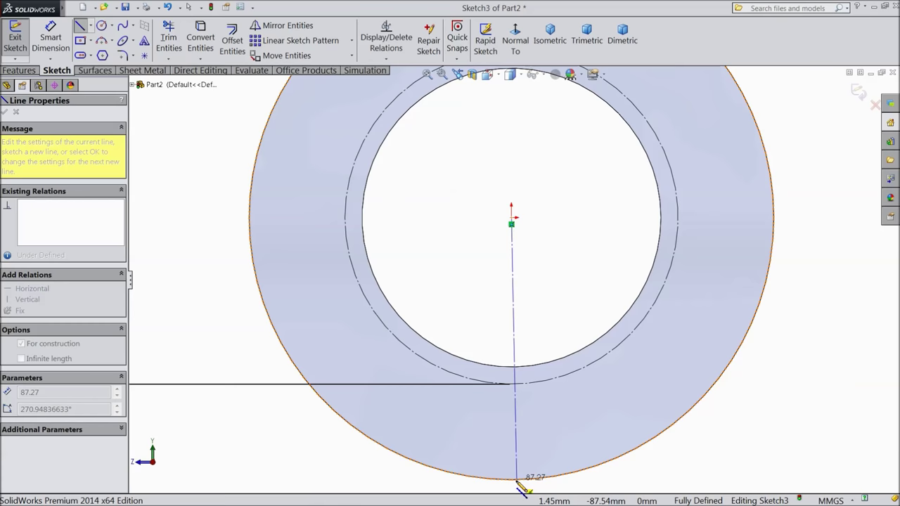
pyautogui.click(511, 480)
pyautogui.rightClick(517, 347)
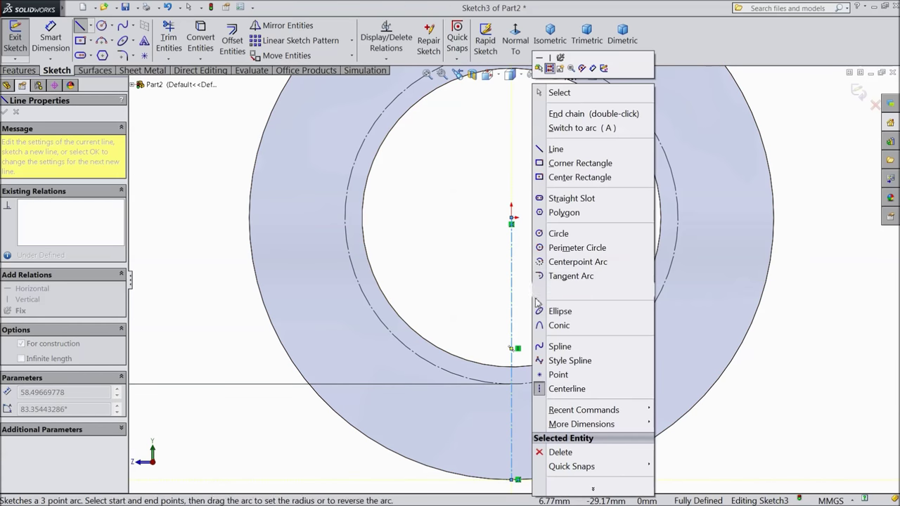
pyautogui.click(559, 93)
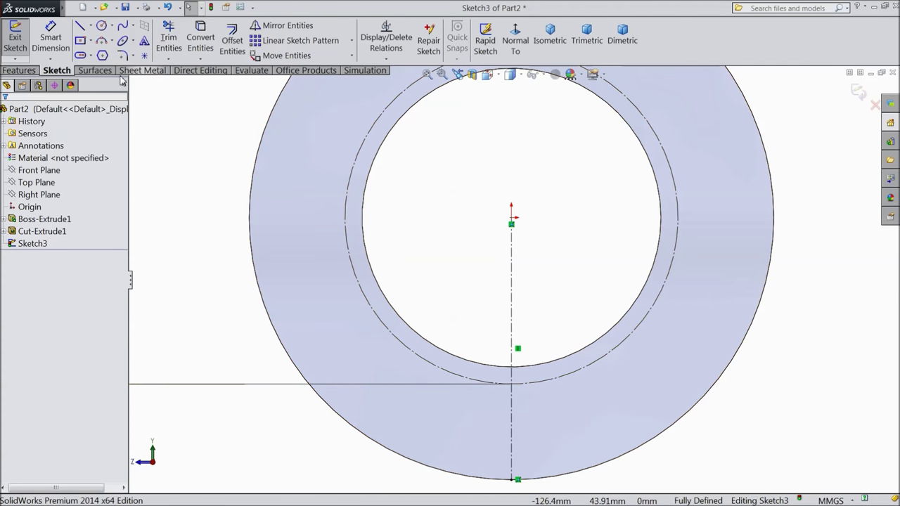
pyautogui.click(102, 25)
pyautogui.scroll(-3, 418, 344)
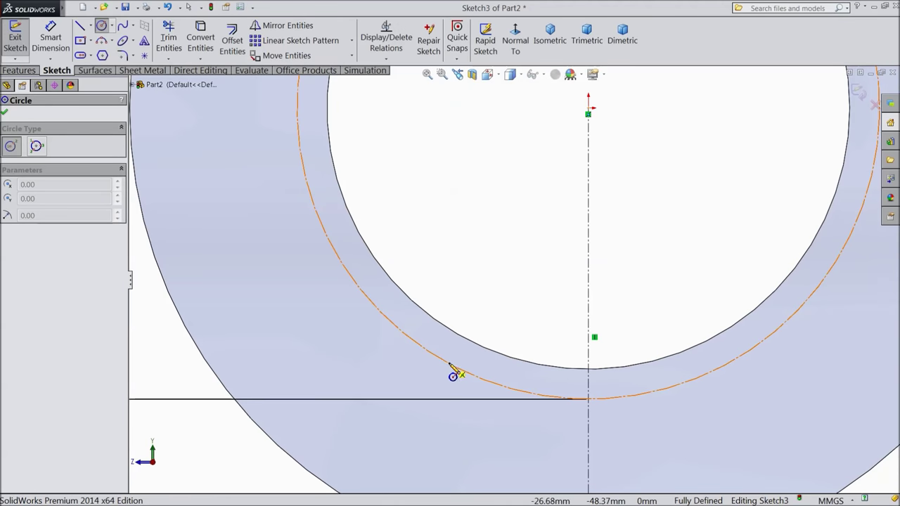
# Step: Draw two small circles centred on the construction circle in the ring's lower-left area
pyautogui.click(446, 362)
pyautogui.click(446, 376)
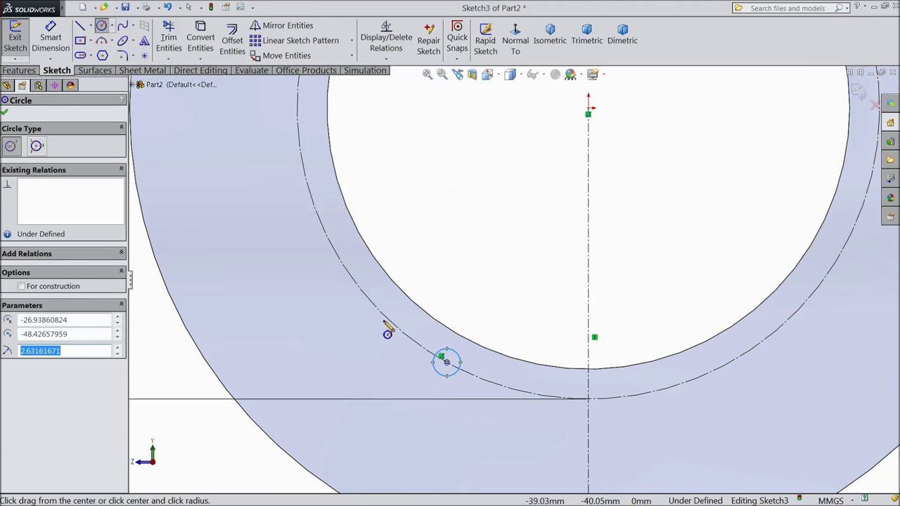
pyautogui.click(375, 306)
pyautogui.click(377, 321)
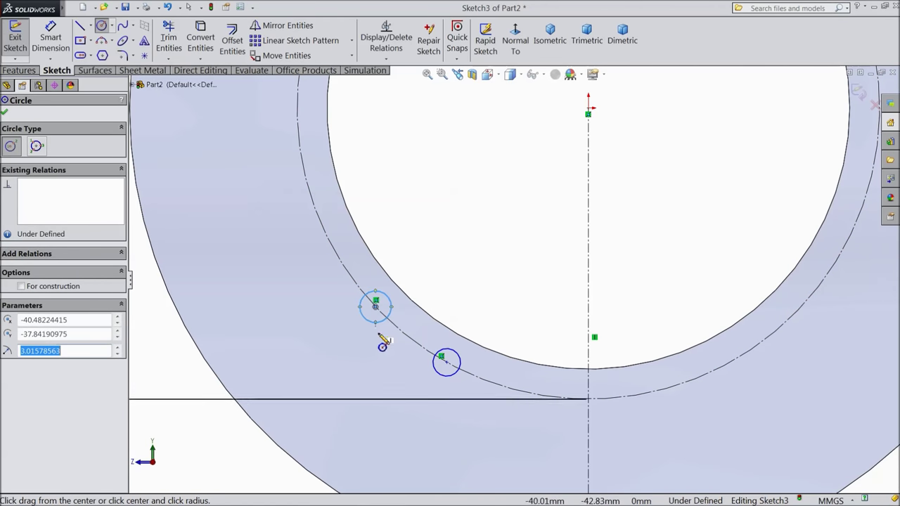
# Step: Place a diameter dimension on the lower small circle
pyautogui.click(50, 38)
pyautogui.scroll(1, 446, 333)
pyautogui.scroll(-2, 484, 341)
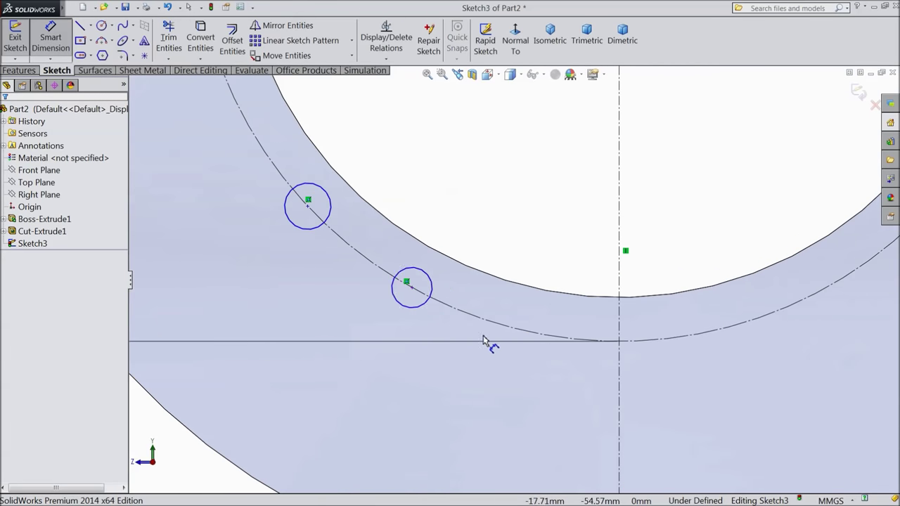
pyautogui.click(432, 291)
pyautogui.click(483, 217)
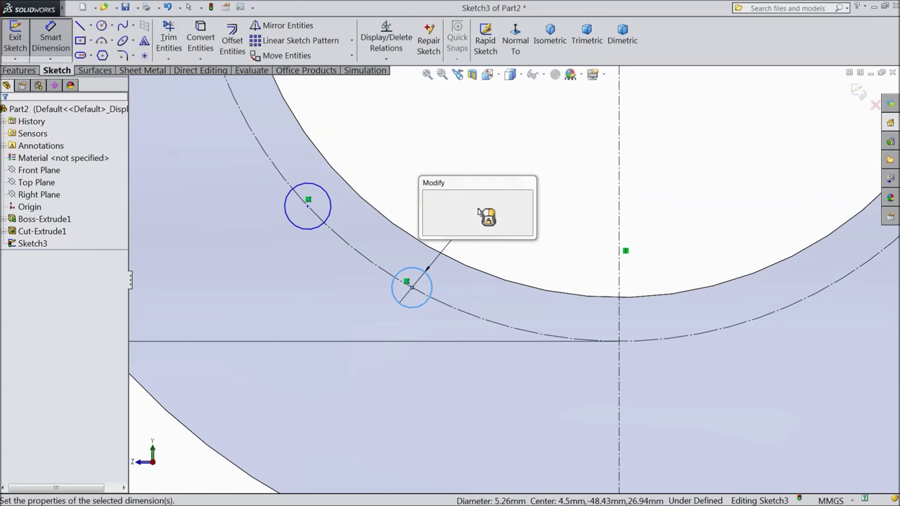
# Step: Set the lower circle to 2.56 mm diameter and make both small circles equal
pyautogui.write('2.56')
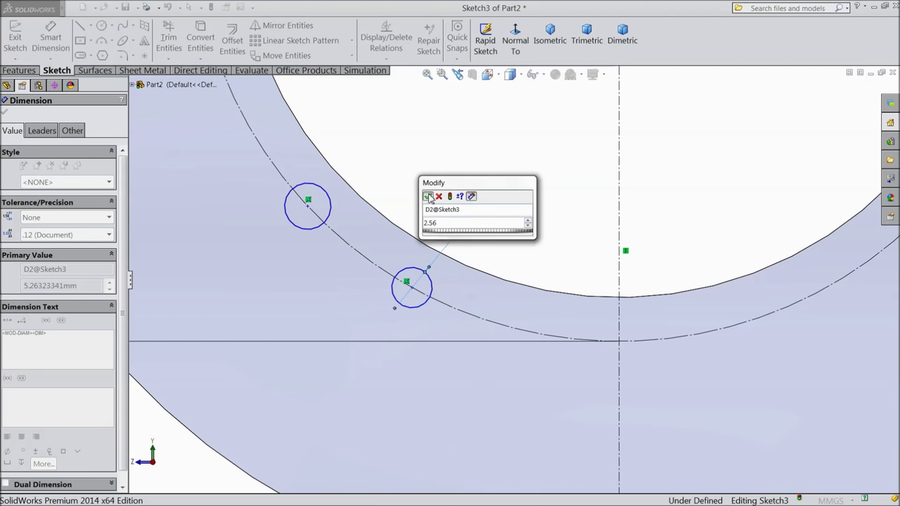
pyautogui.click(427, 196)
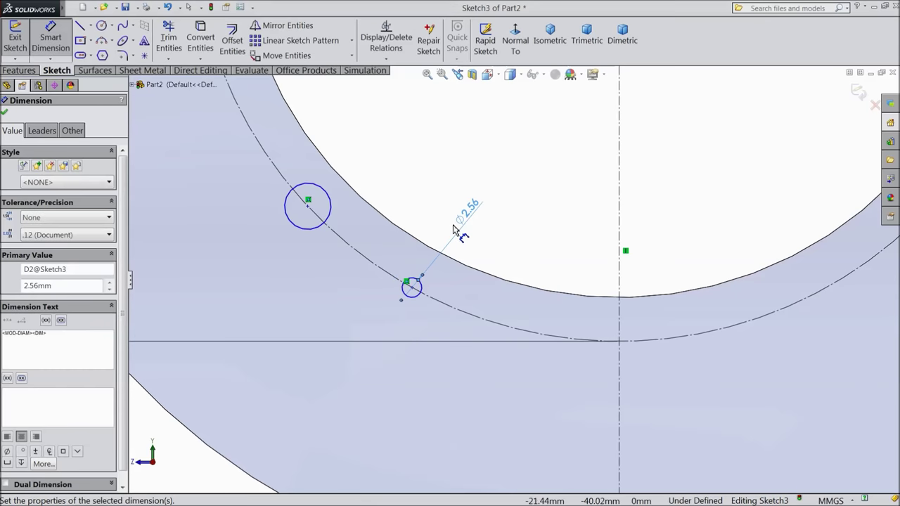
pyautogui.click(5, 113)
pyautogui.click(414, 296)
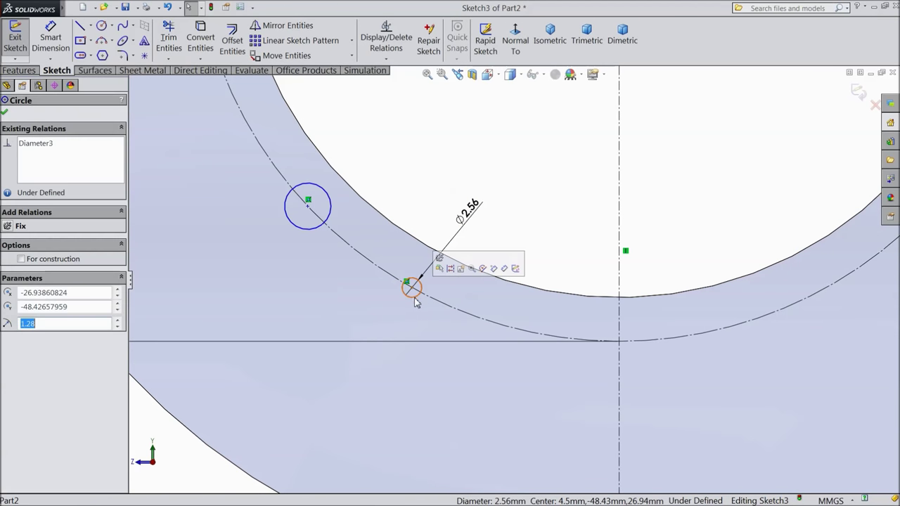
pyautogui.keyDown('ctrl'); pyautogui.click(323, 226); pyautogui.keyUp('ctrl')
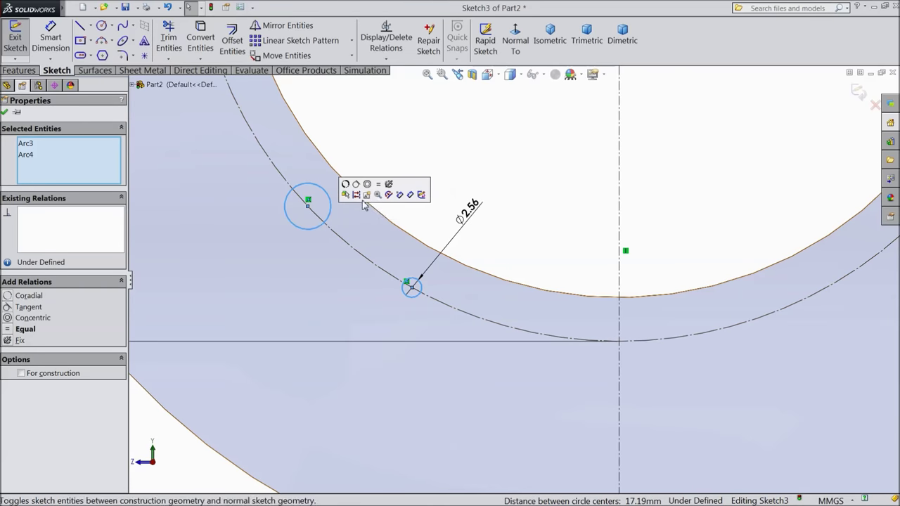
pyautogui.click(379, 186)
# Step: Dimension the two small circle centres 10 mm apart
pyautogui.press('d')
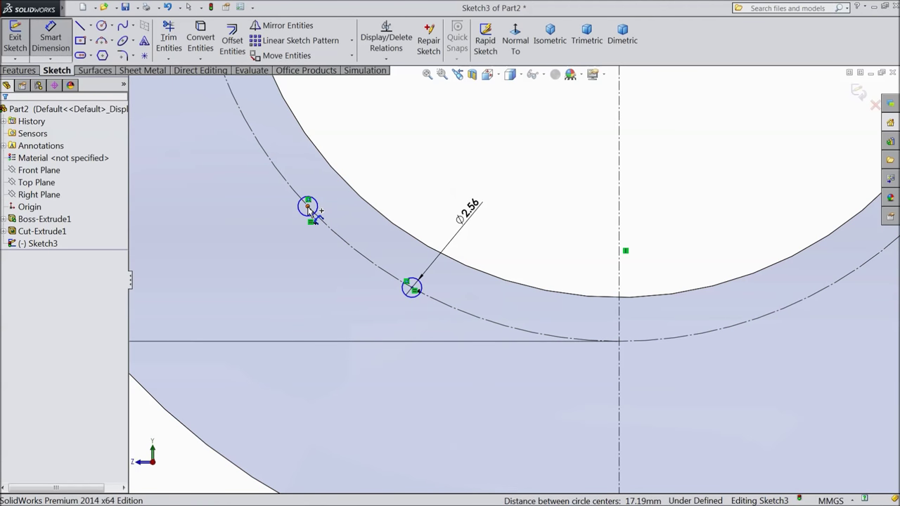
pyautogui.click(309, 208)
pyautogui.click(413, 291)
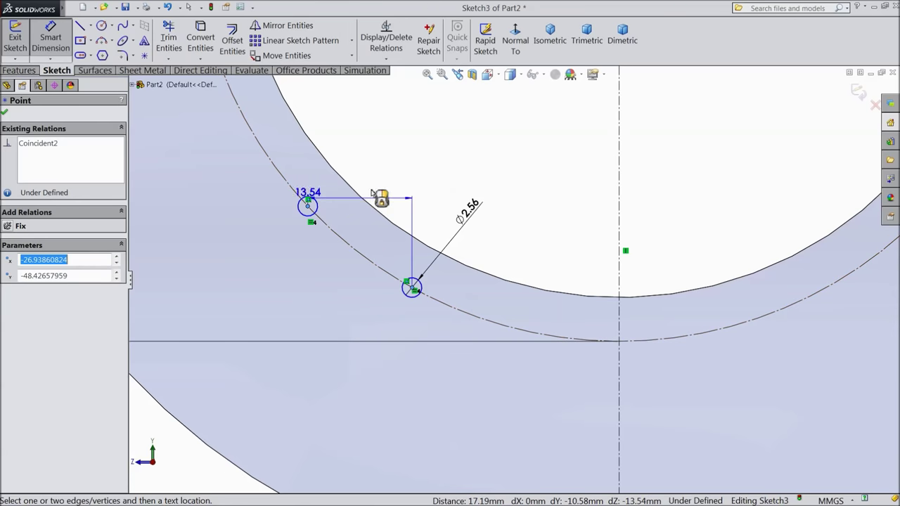
pyautogui.click(441, 177)
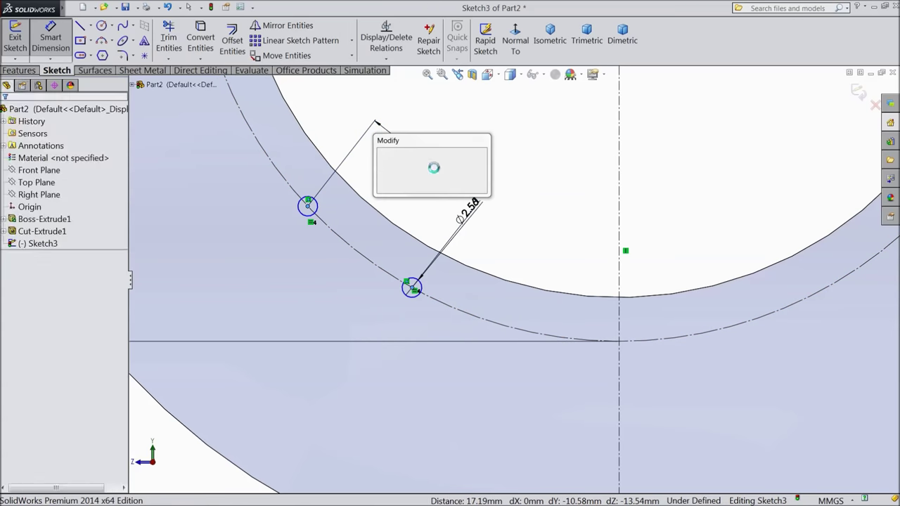
pyautogui.write('10')
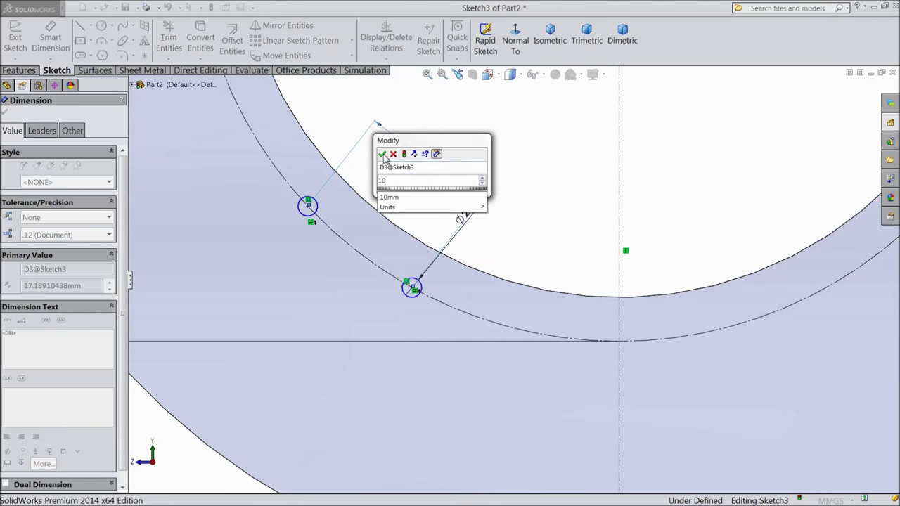
pyautogui.click(382, 155)
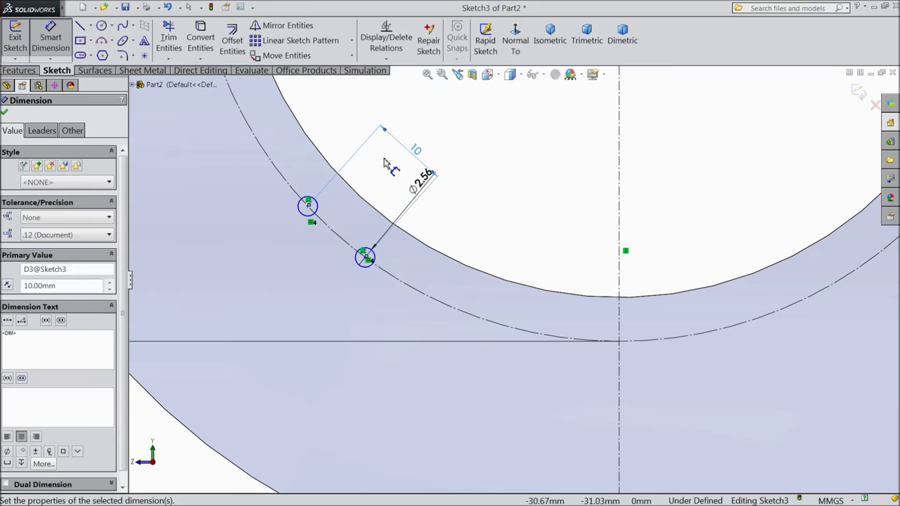
pyautogui.click(365, 257)
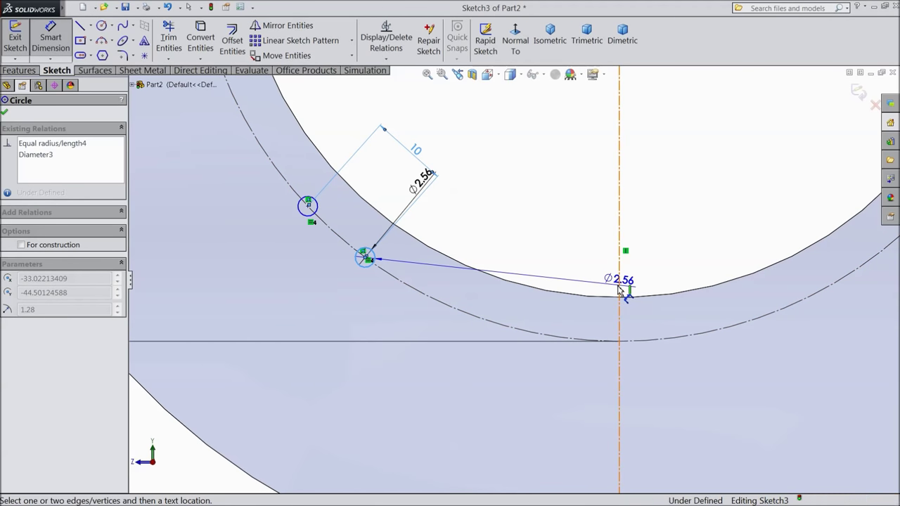
# Step: Dimension the lower hole's horizontal offset from the vertical centerline to 22.32 mm
pyautogui.click(618, 288)
pyautogui.scroll(4, 564, 303)
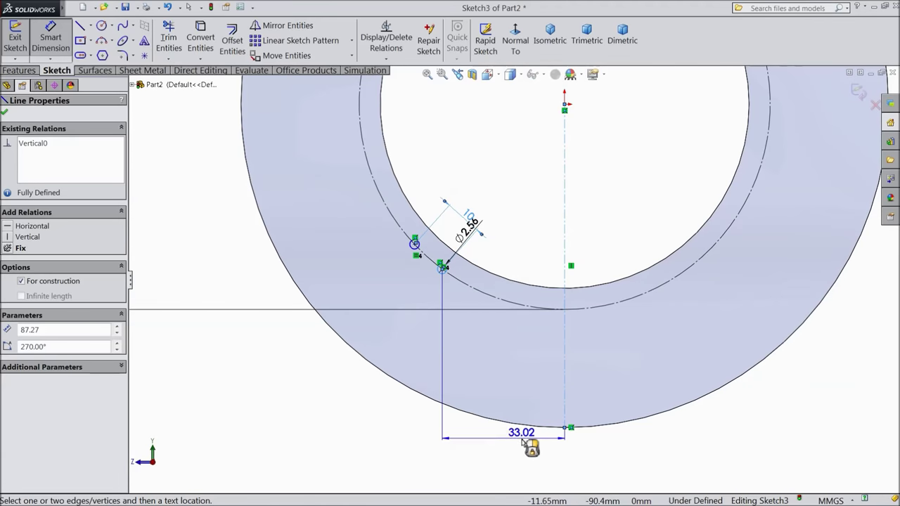
pyautogui.click(510, 459)
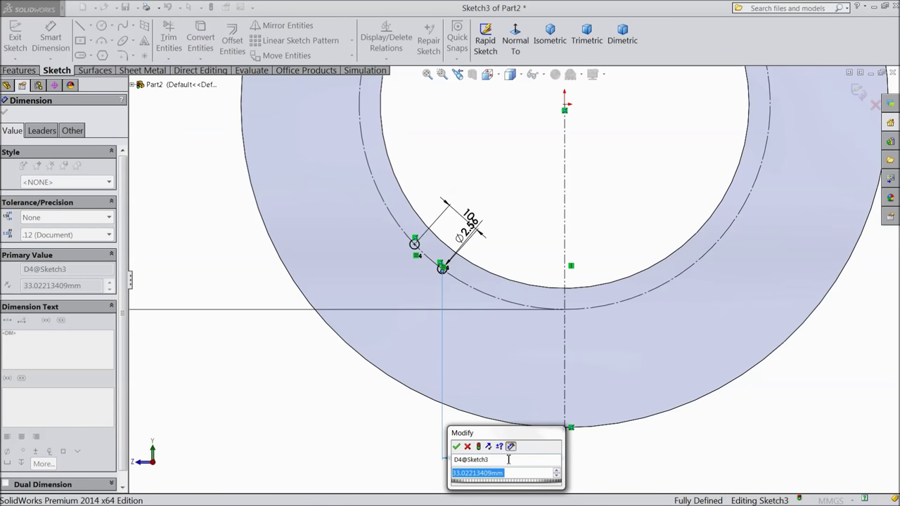
pyautogui.write('22')
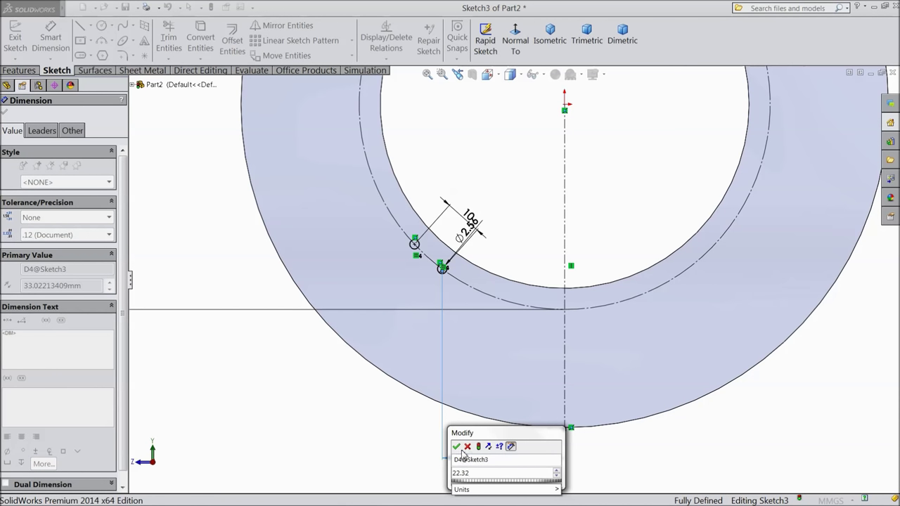
pyautogui.write('.32')
pyautogui.click(457, 447)
pyautogui.scroll(-3, 507, 327)
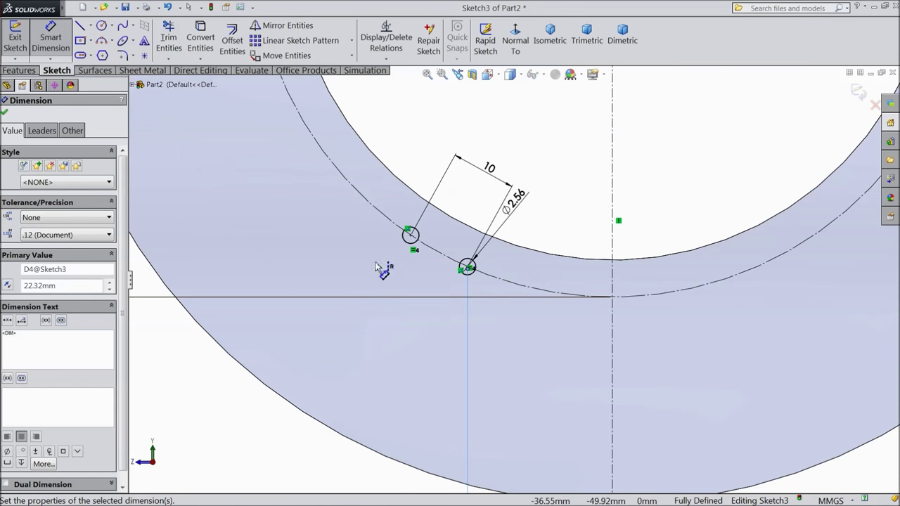
pyautogui.click(5, 113)
pyautogui.click(91, 27)
pyautogui.click(98, 54)
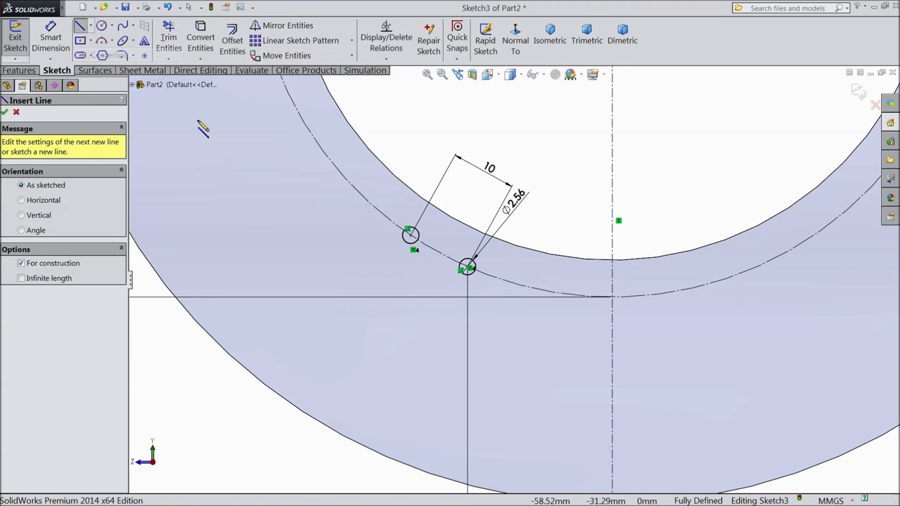
# Step: Draw a slanted centerline from the lower hole's centre down to the left
pyautogui.scroll(-2, 442, 313)
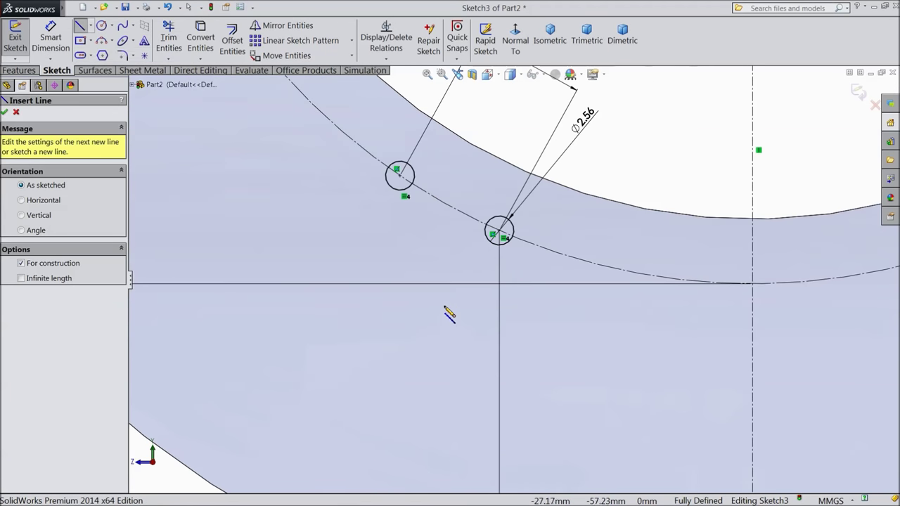
pyautogui.click(499, 232)
pyautogui.click(175, 342)
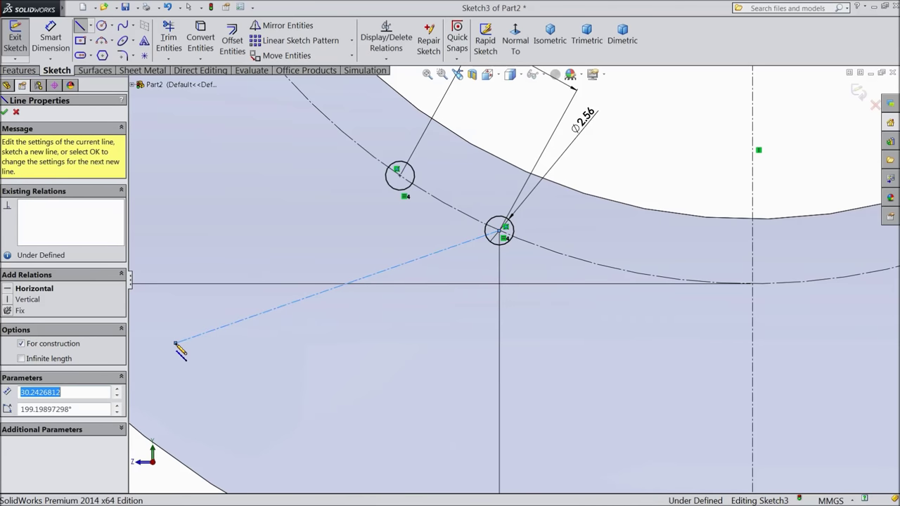
pyautogui.rightClick(224, 282)
pyautogui.click(242, 91)
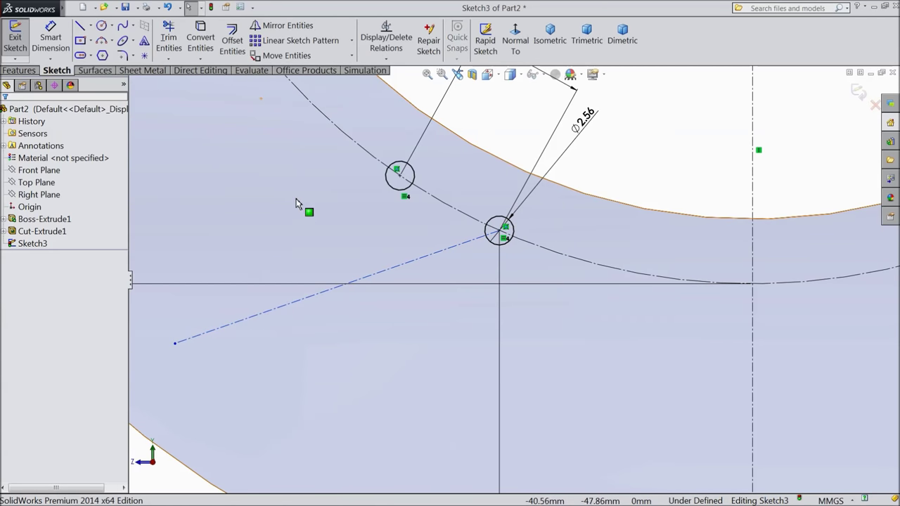
# Step: Draw a horizontal centerline leftward from the upper hole's centre
pyautogui.click(90, 26)
pyautogui.click(99, 54)
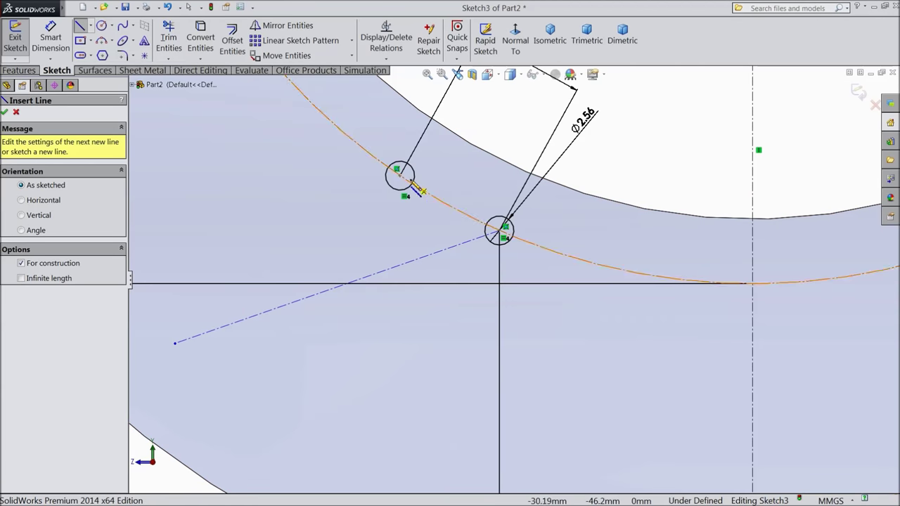
pyautogui.click(399, 174)
pyautogui.scroll(3, 337, 201)
pyautogui.click(288, 229)
pyautogui.rightClick(299, 232)
pyautogui.click(328, 91)
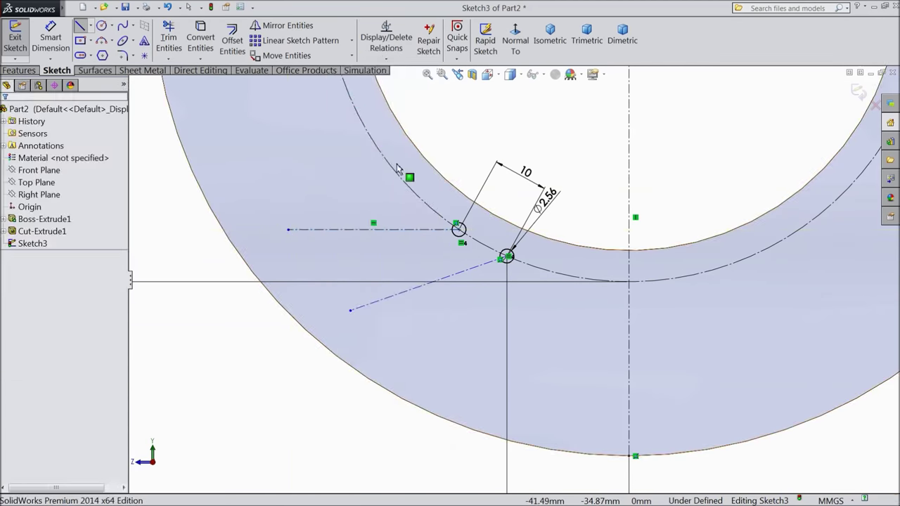
pyautogui.scroll(2, 469, 302)
pyautogui.scroll(-5, 518, 323)
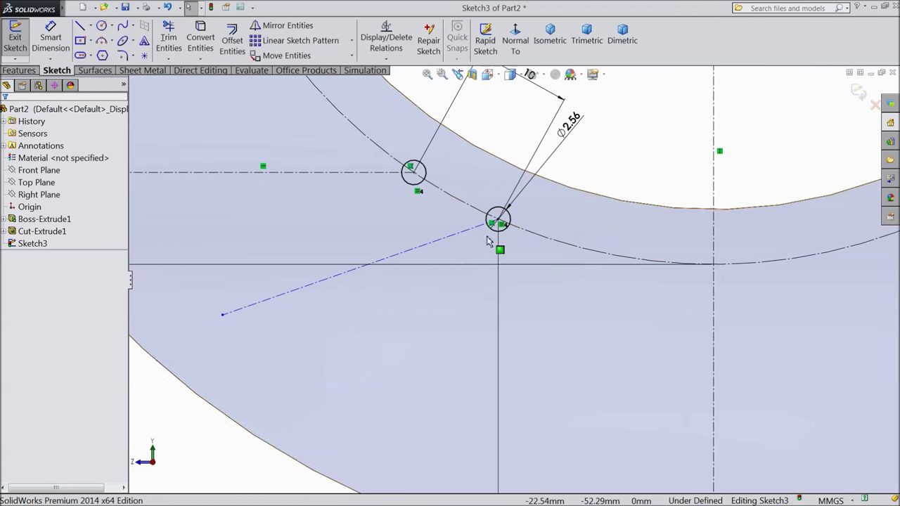
# Step: Begin an angle dimension between the slanted centerline and the vertical centre line
pyautogui.click(51, 39)
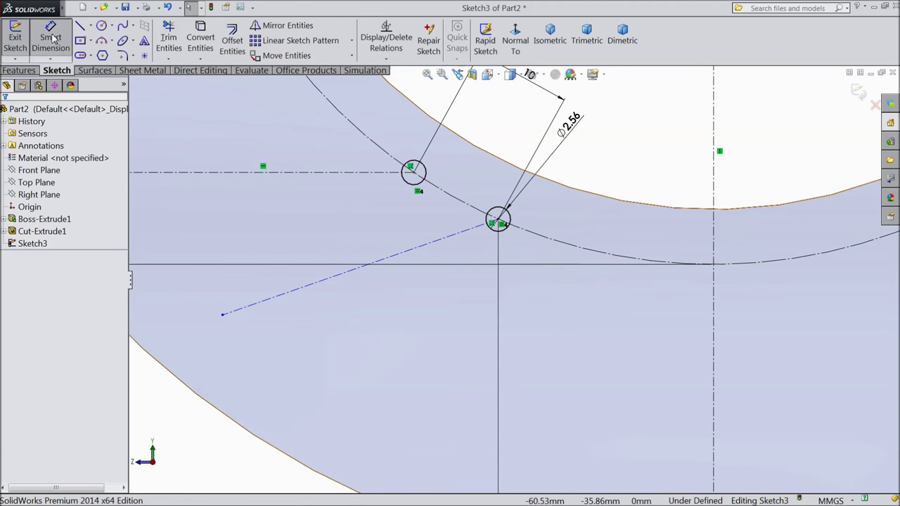
pyautogui.click(419, 254)
pyautogui.click(713, 302)
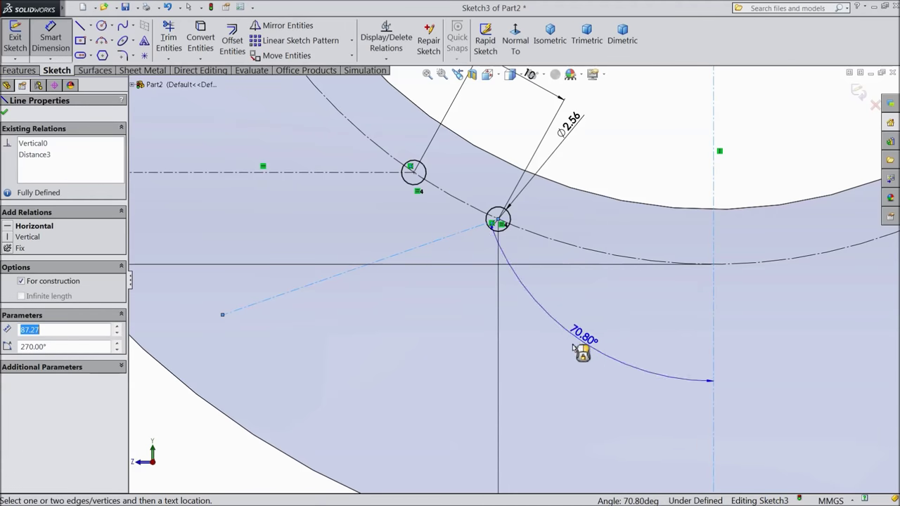
# Step: Set the slanted centerline's angle to 84.29° from the vertical centre line
pyautogui.scroll(5, 542, 370)
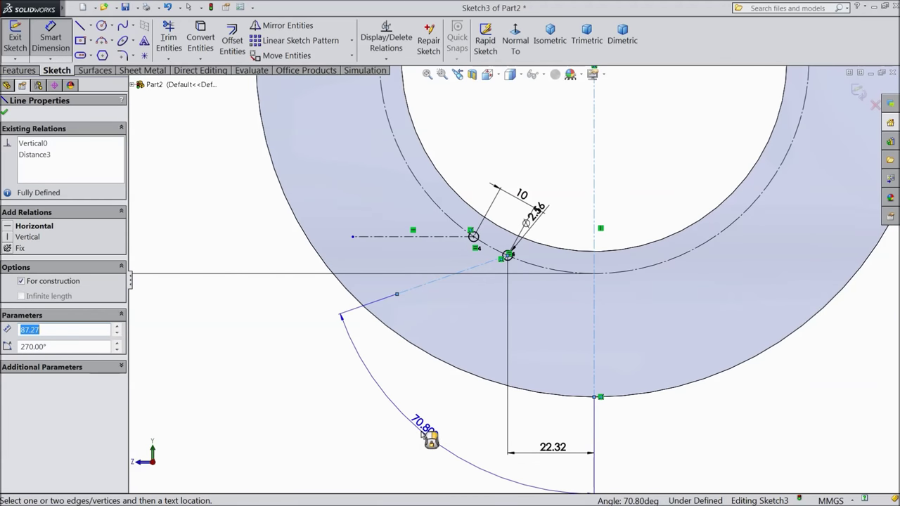
pyautogui.click(424, 433)
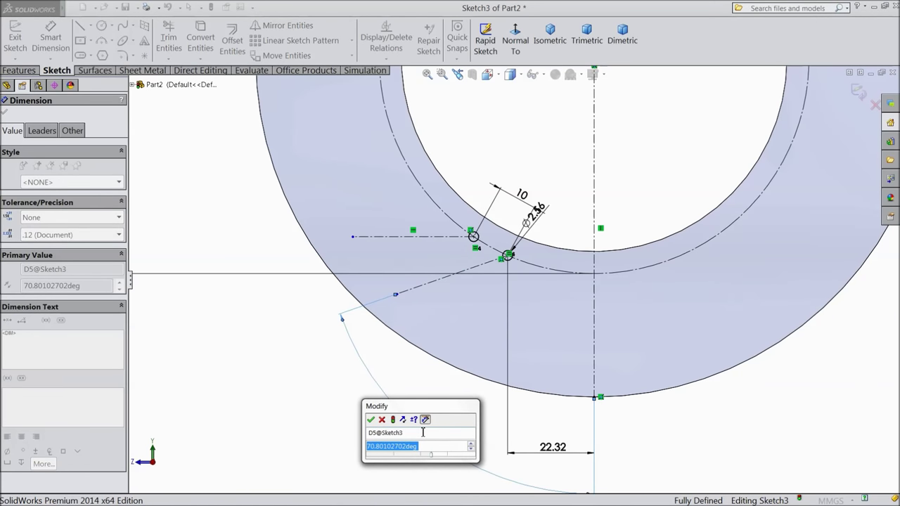
pyautogui.write('84.2')
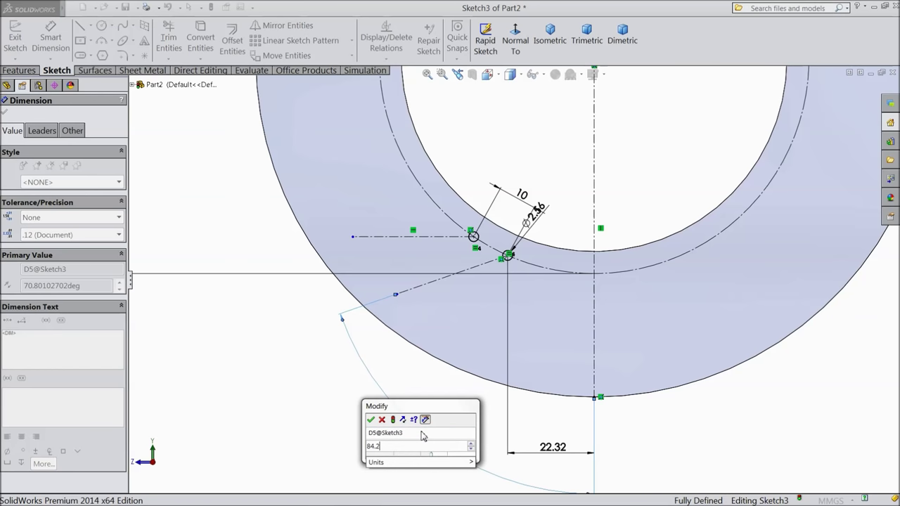
pyautogui.write('9')
pyautogui.click(370, 420)
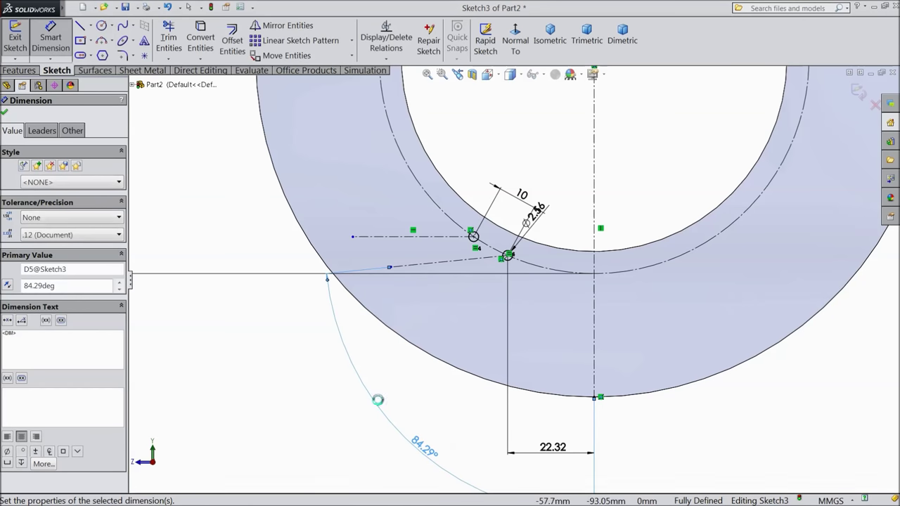
# Step: Try a 90° angle on the horizontal centerline and discard it as over-defining
pyautogui.click(441, 239)
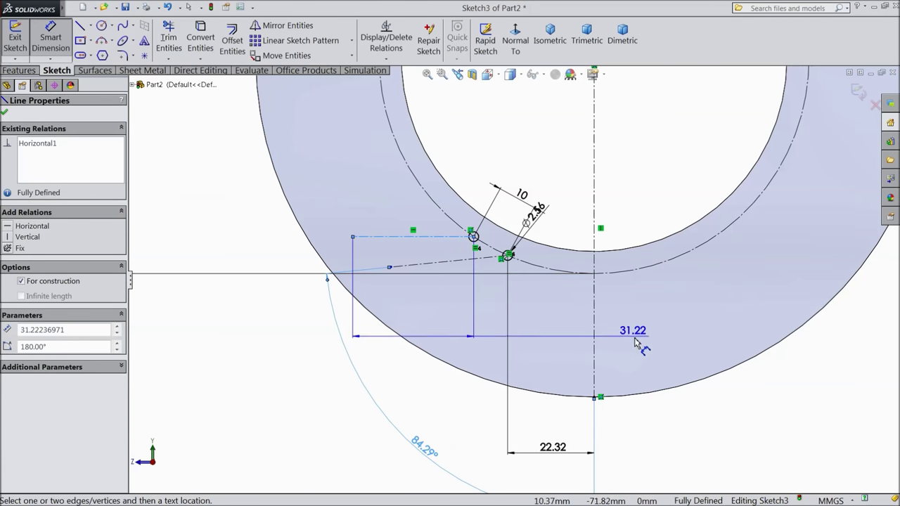
pyautogui.click(595, 348)
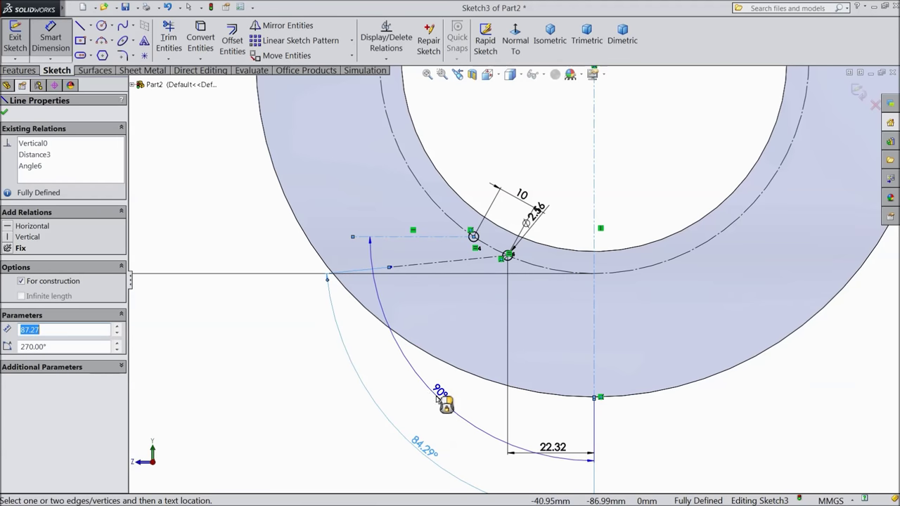
pyautogui.click(422, 415)
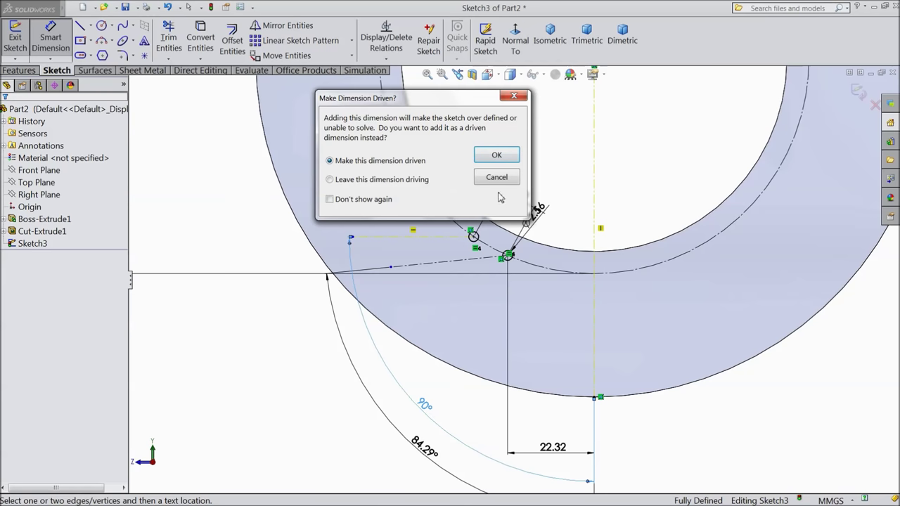
pyautogui.click(497, 178)
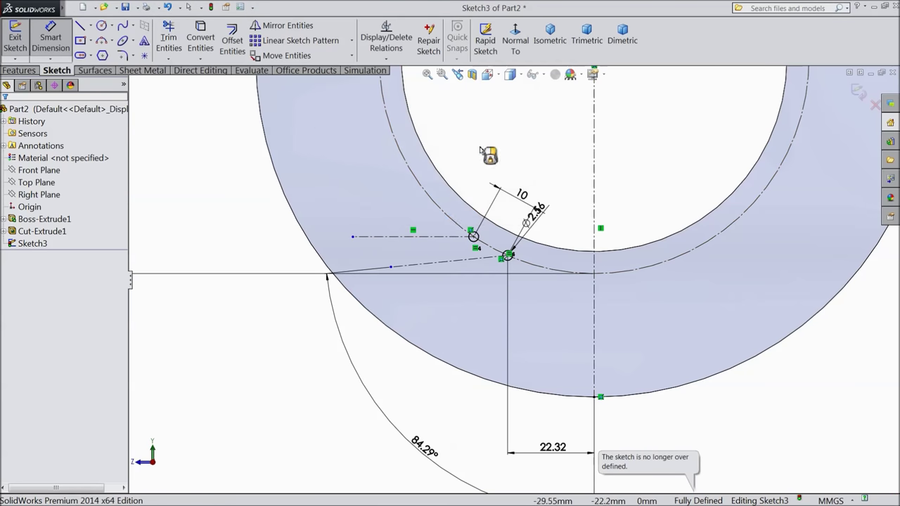
pyautogui.scroll(-2, 425, 240)
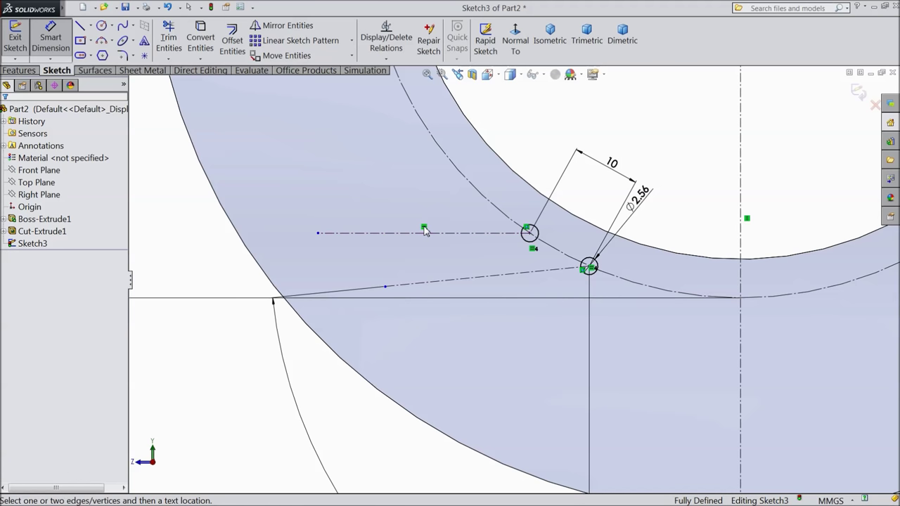
# Step: Undo the upper line's horizontal constraint and angle it at 95.29° from the vertical centreline
pyautogui.press('Escape')
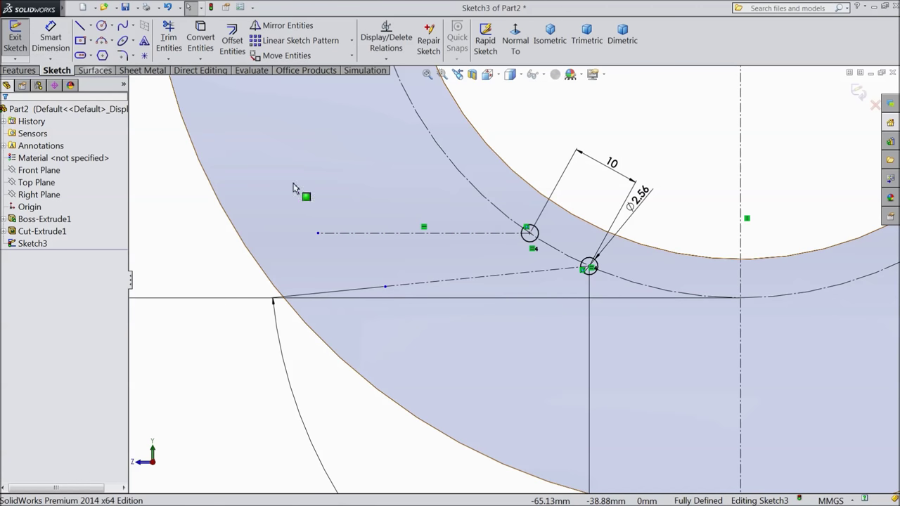
pyautogui.hotkey('ctrl', 'z')
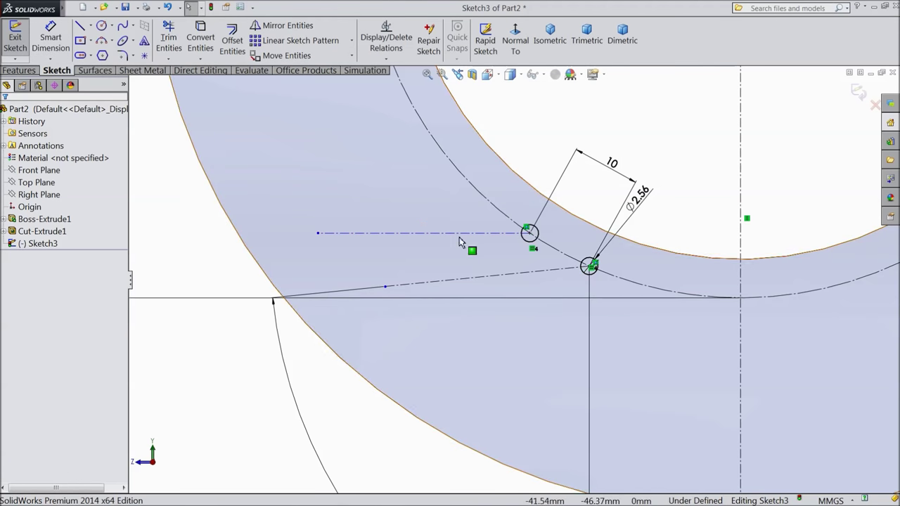
pyautogui.click(51, 38)
pyautogui.scroll(2, 432, 274)
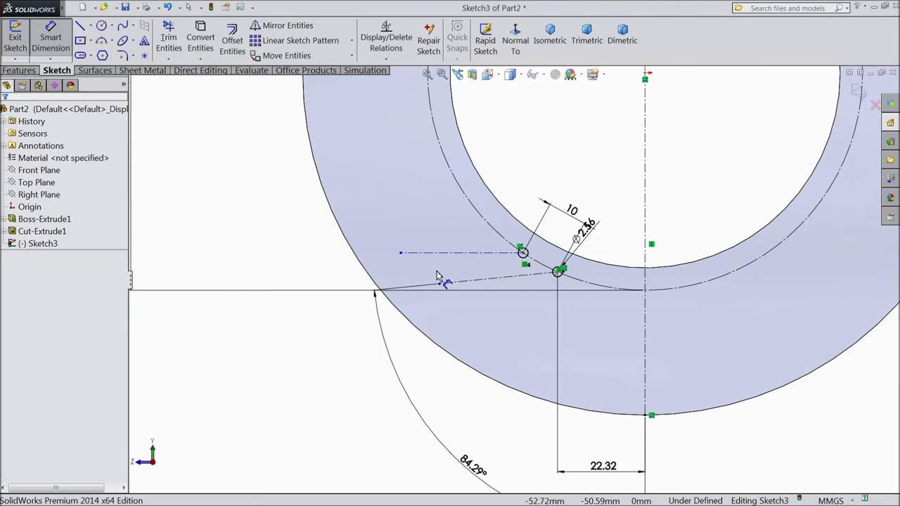
pyautogui.click(477, 253)
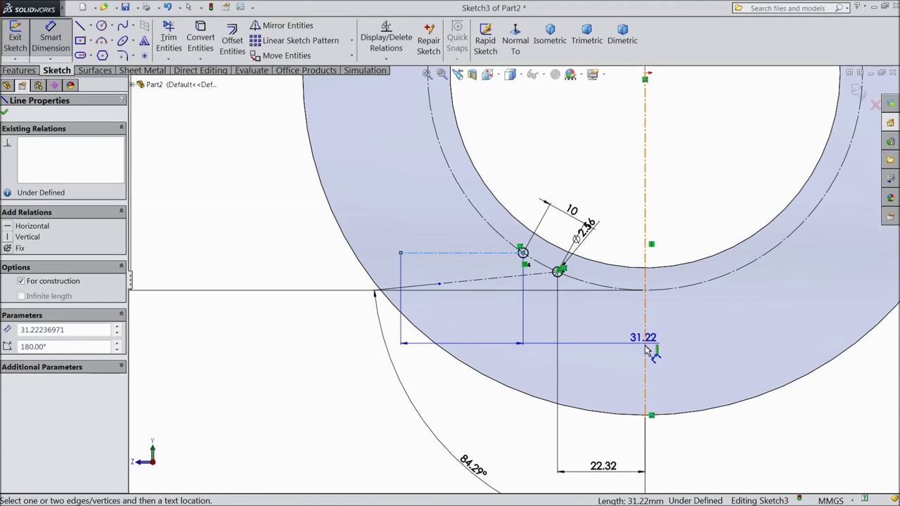
pyautogui.click(644, 354)
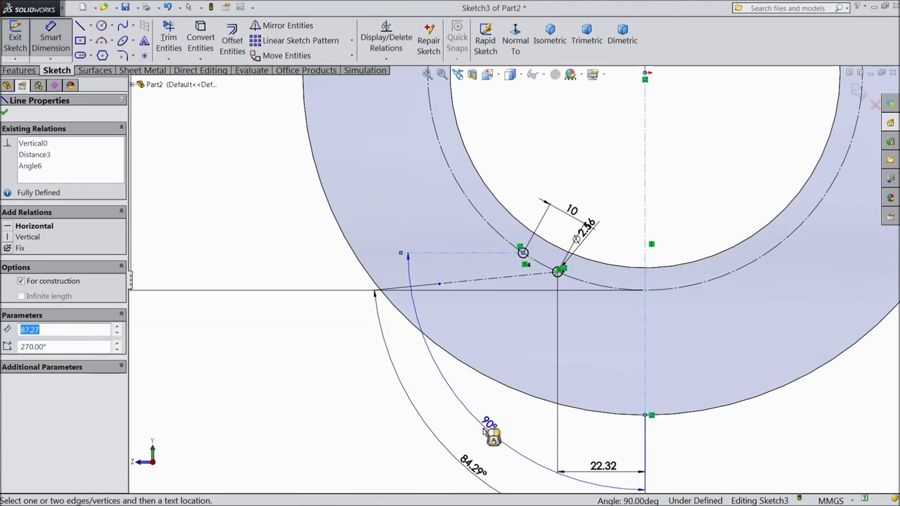
pyautogui.click(480, 430)
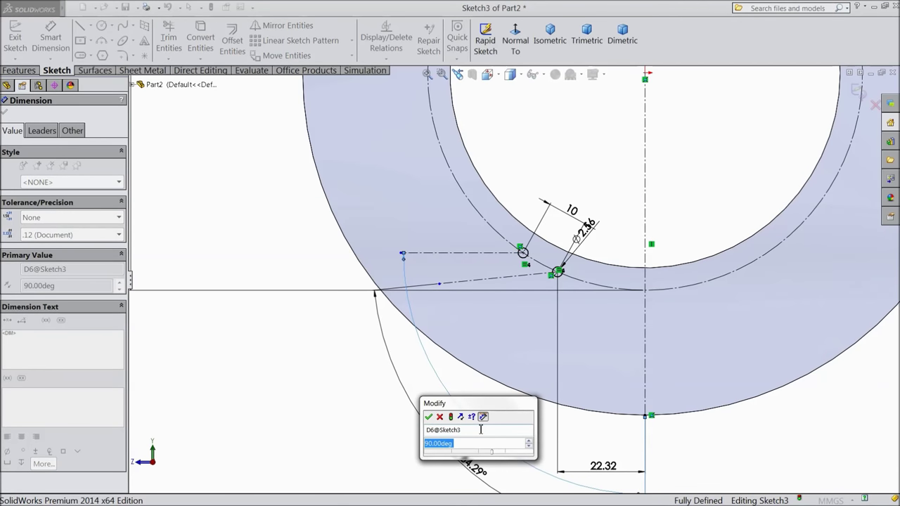
pyautogui.write('95.29')
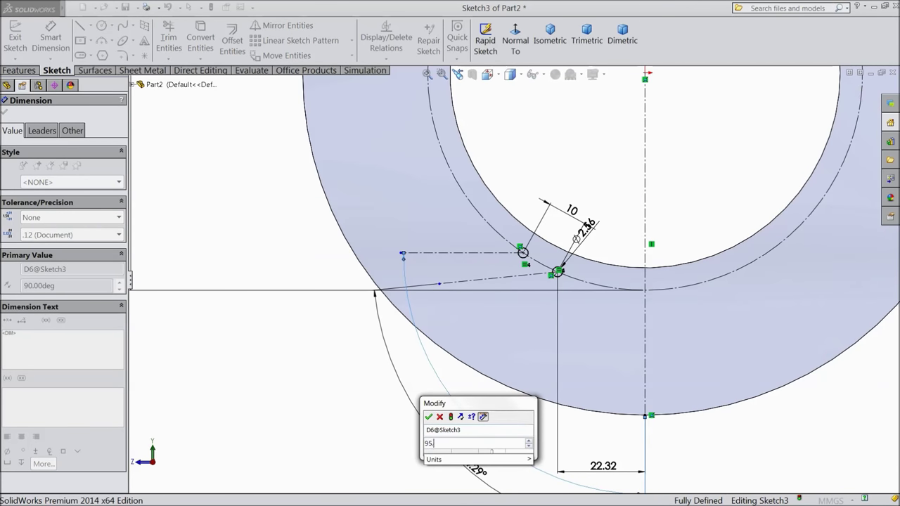
pyautogui.click(428, 417)
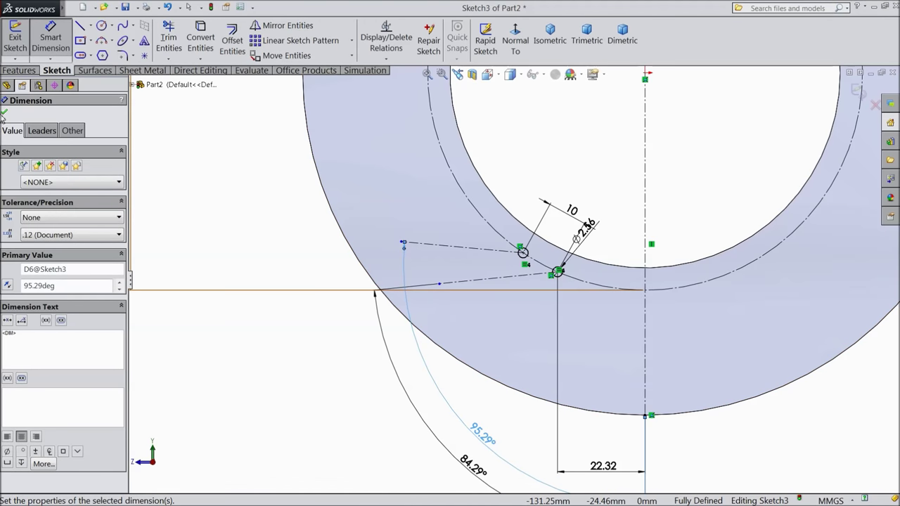
# Step: Finish dimensioning and zoom in on the two small circles
pyautogui.click(4, 112)
pyautogui.scroll(1, 513, 281)
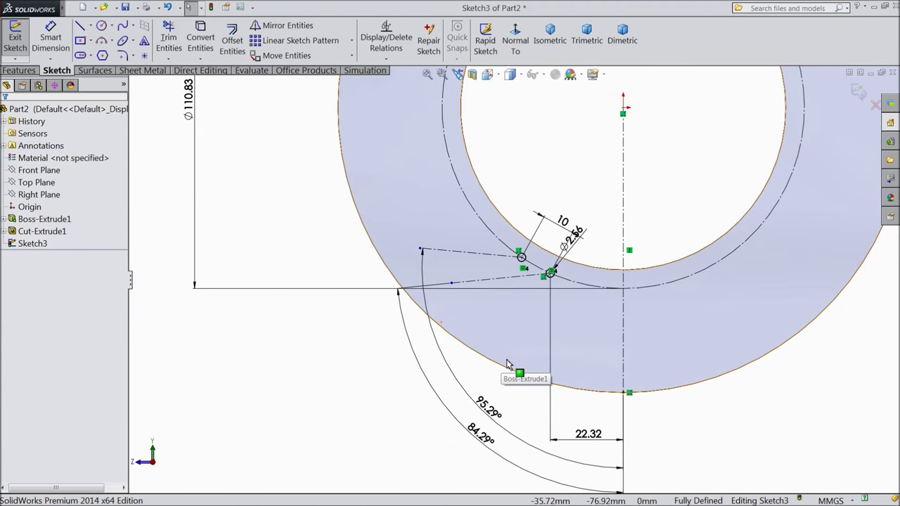
pyautogui.scroll(2, 508, 364)
pyautogui.scroll(-2, 335, 303)
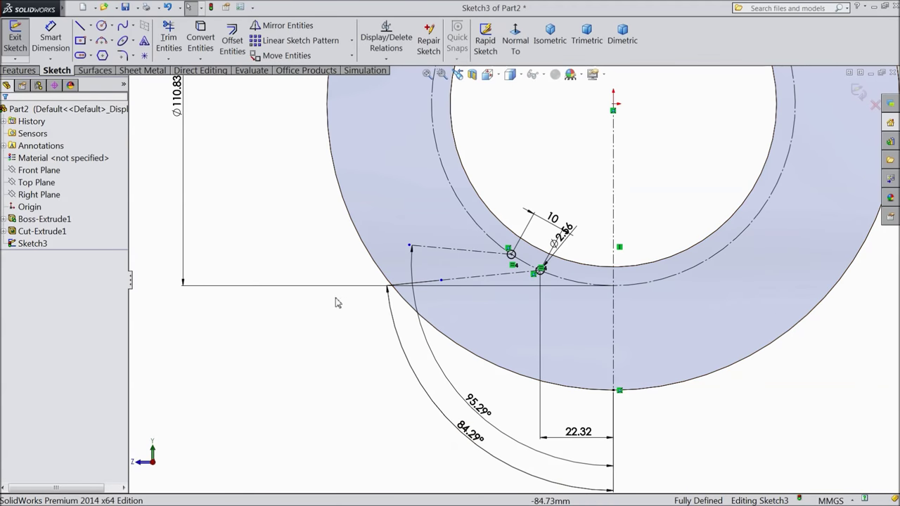
pyautogui.scroll(1, 513, 271)
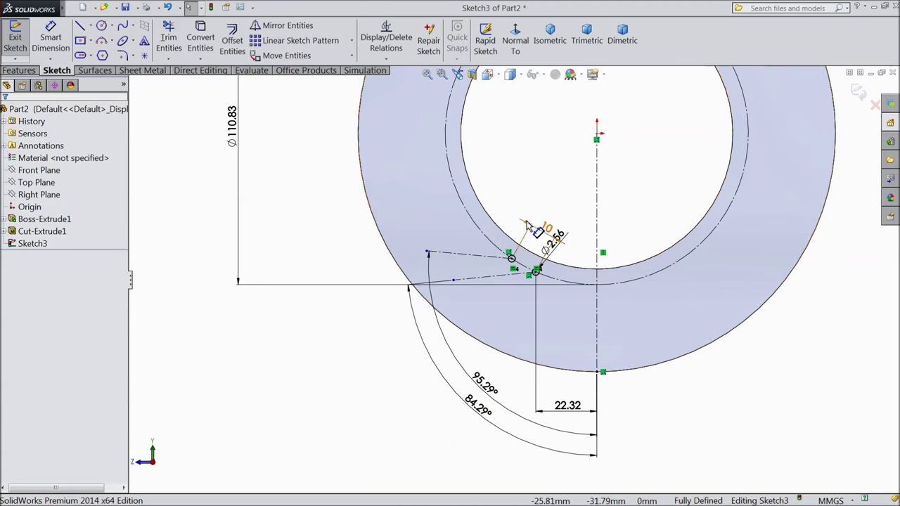
pyautogui.scroll(-4, 527, 261)
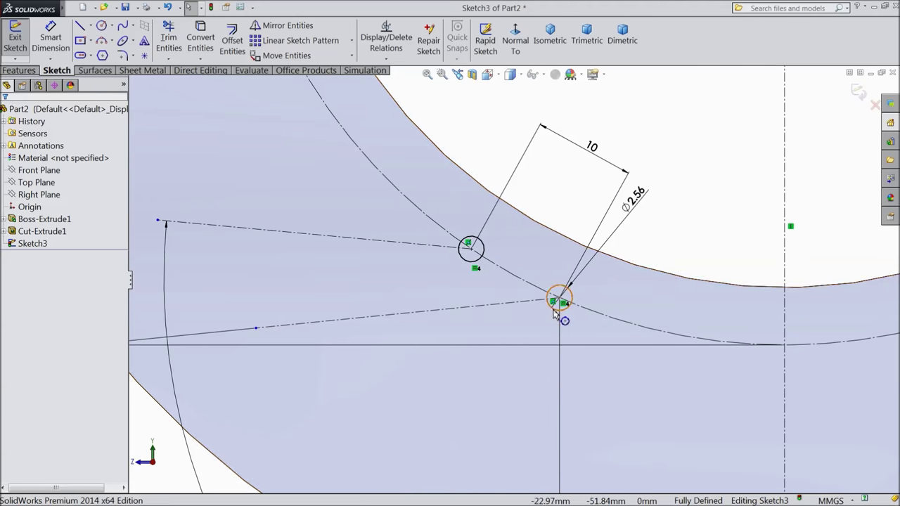
pyautogui.click(295, 40)
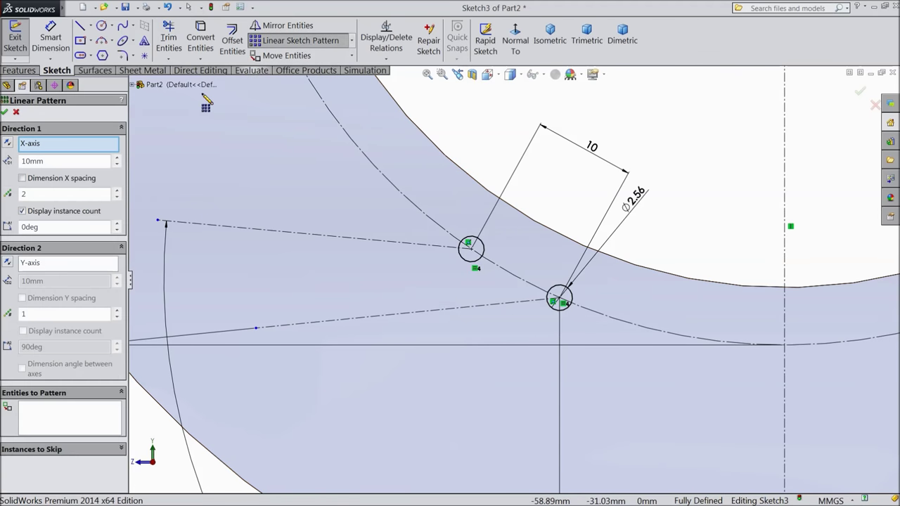
pyautogui.rightClick(42, 150)
pyautogui.click(76, 153)
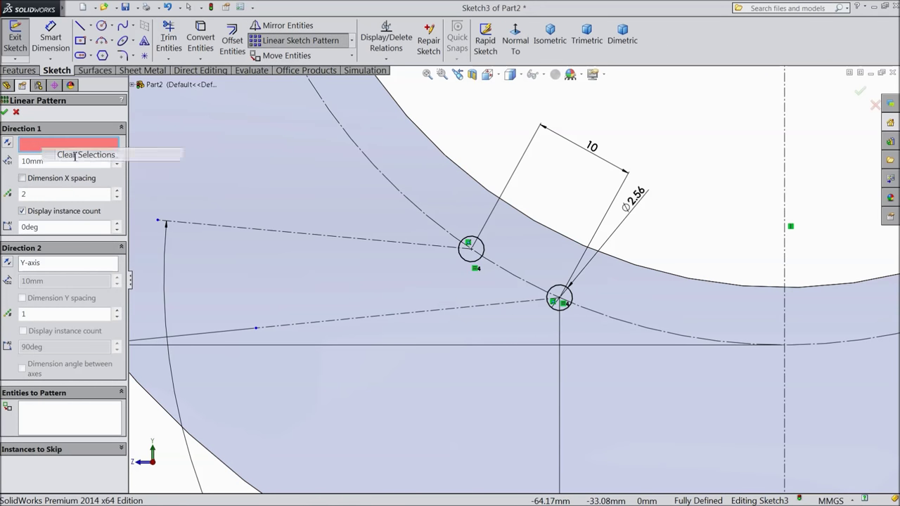
pyautogui.click(62, 418)
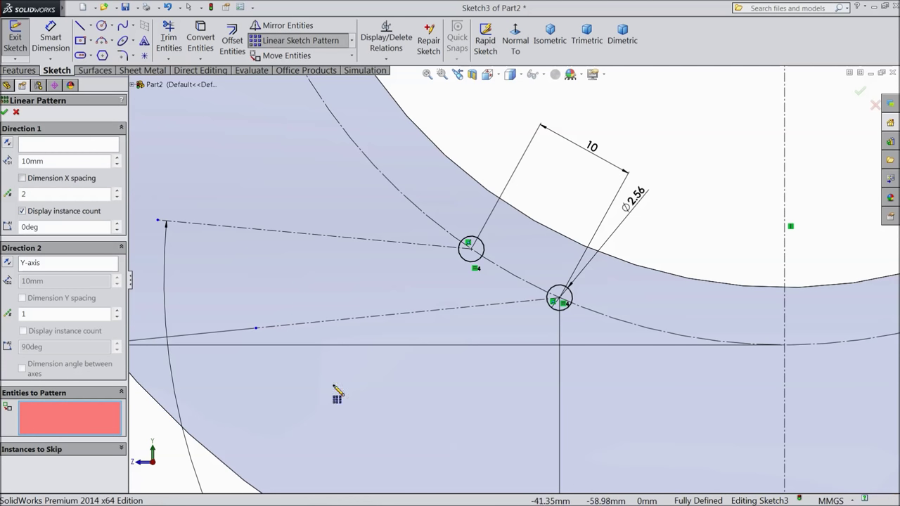
pyautogui.click(567, 314)
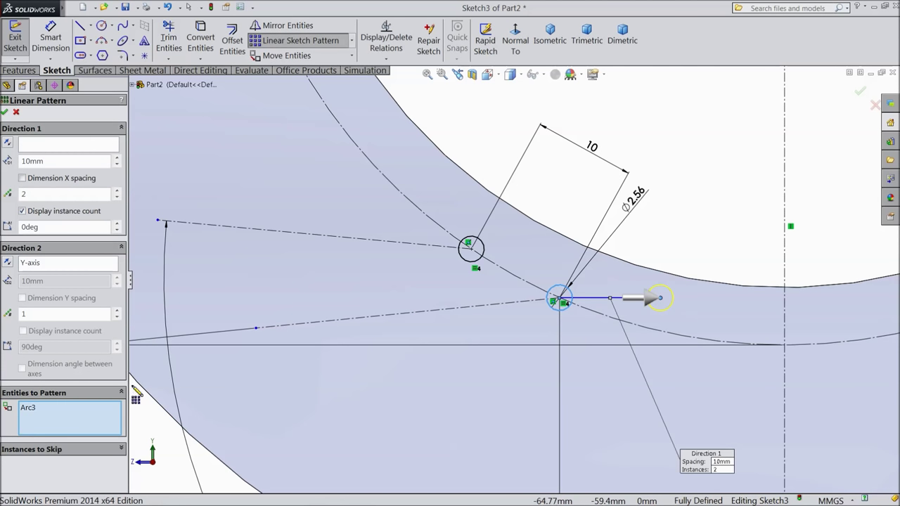
pyautogui.click(89, 148)
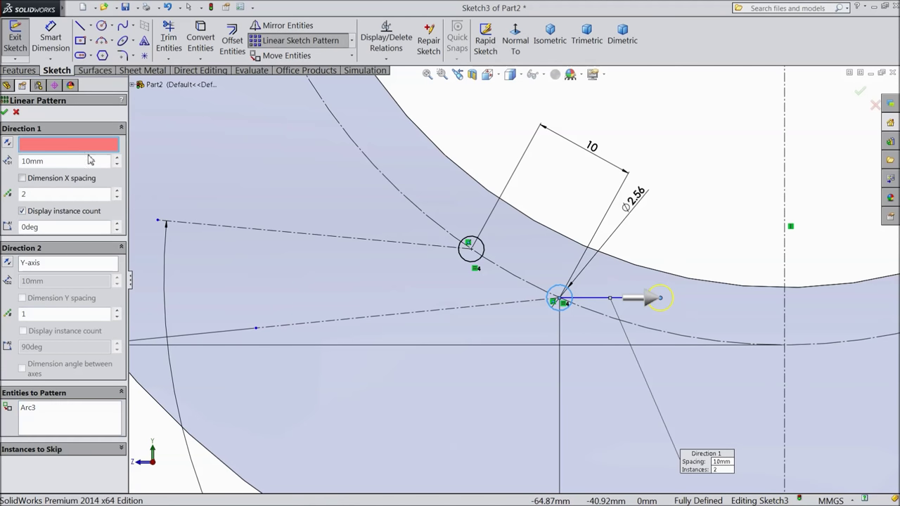
pyautogui.click(417, 317)
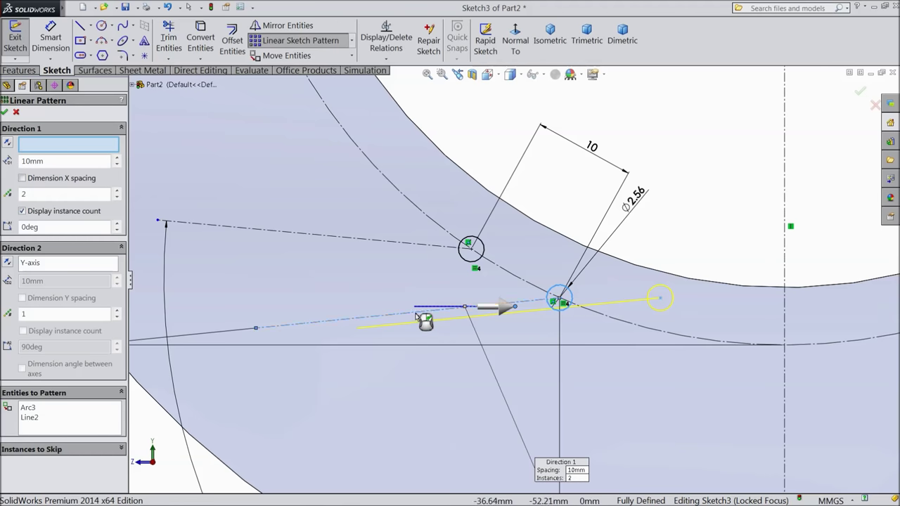
pyautogui.click(30, 418)
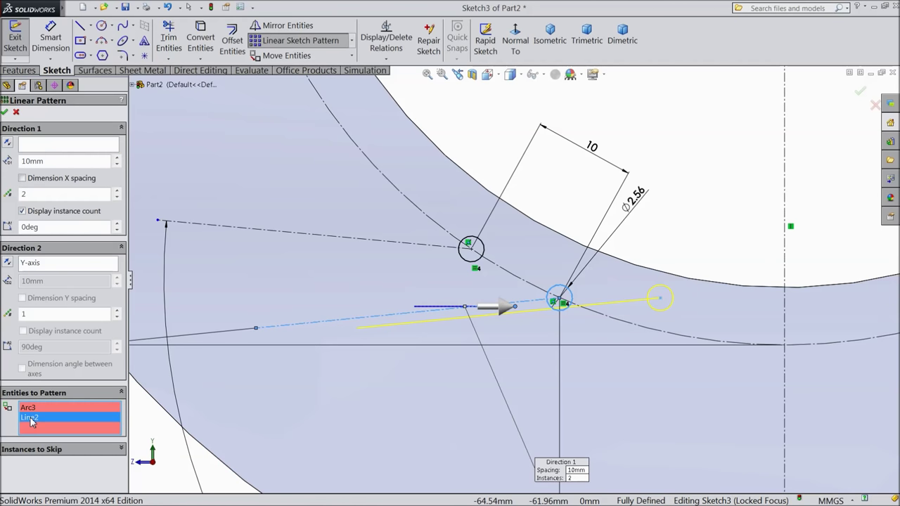
pyautogui.click(29, 409)
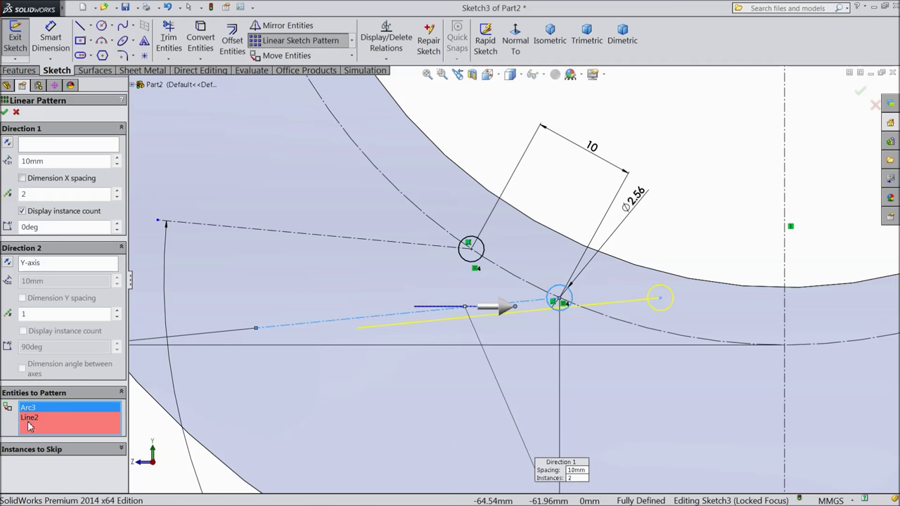
pyautogui.click(27, 418)
pyautogui.rightClick(27, 421)
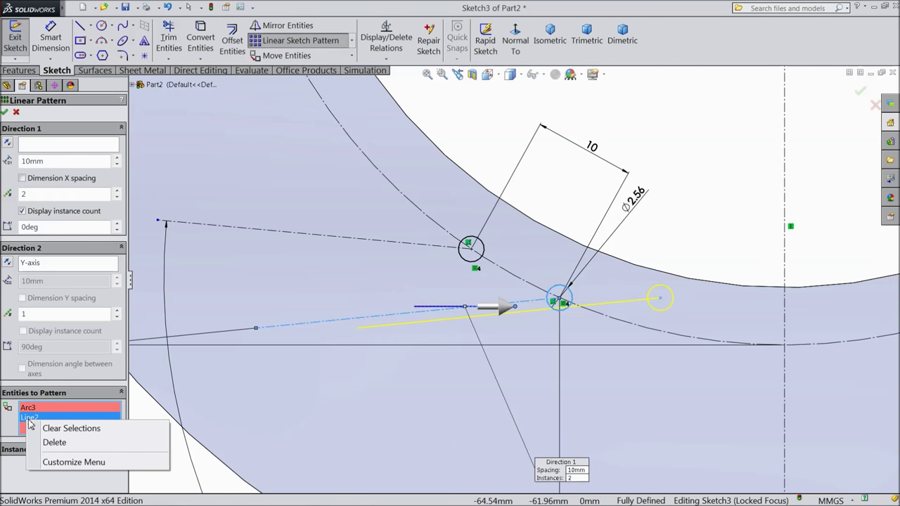
pyautogui.click(56, 433)
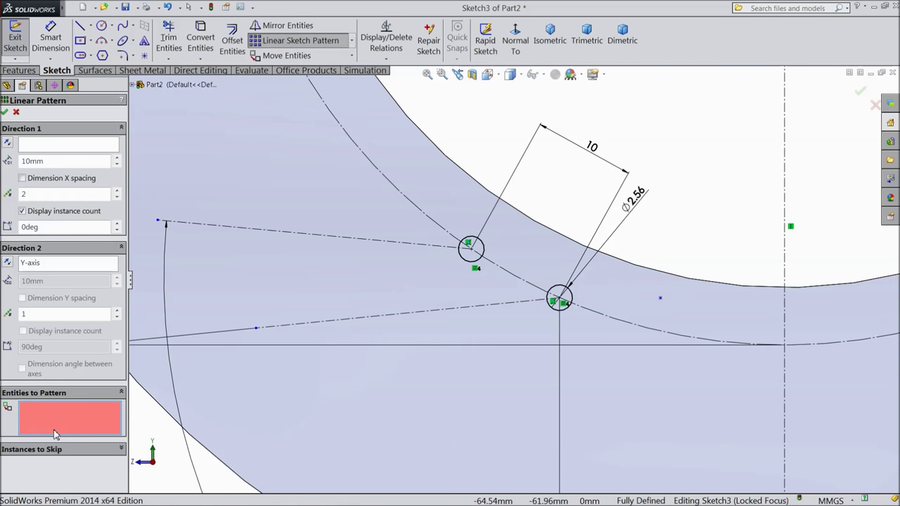
pyautogui.click(567, 311)
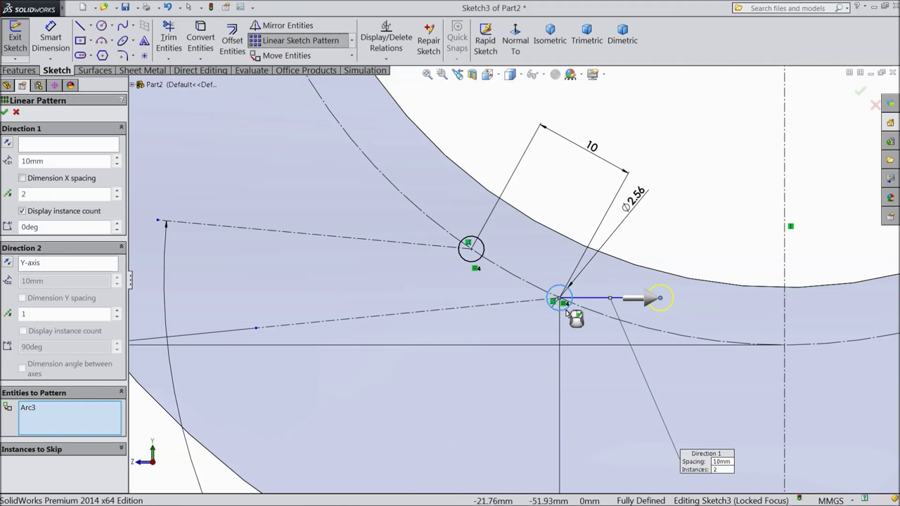
pyautogui.press('z')
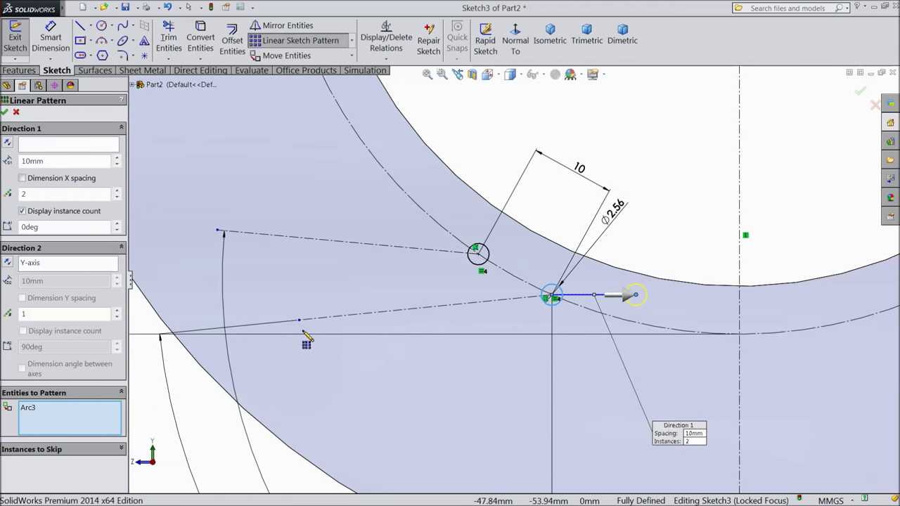
pyautogui.click(29, 145)
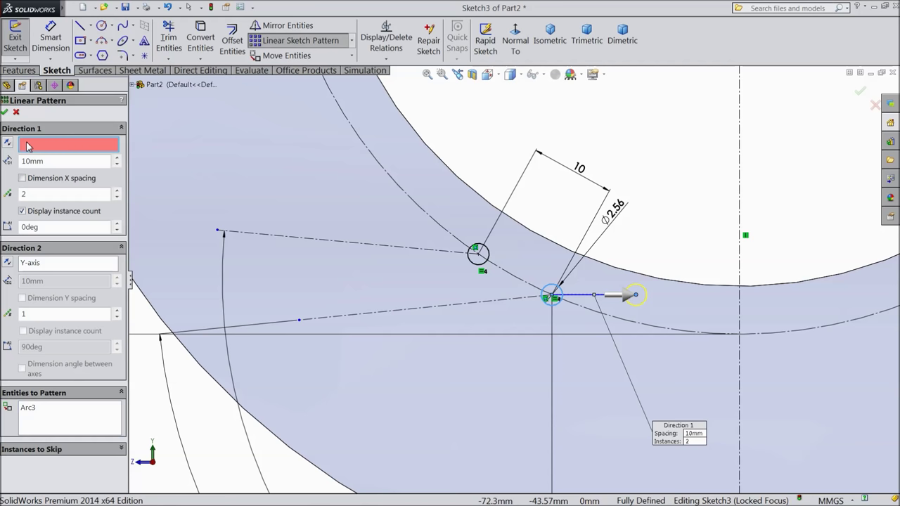
pyautogui.click(523, 302)
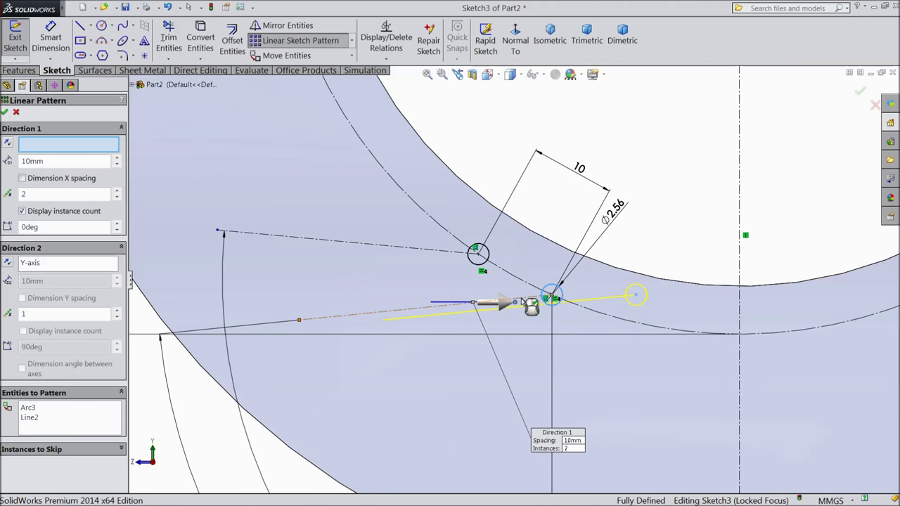
pyautogui.click(116, 190)
pyautogui.click(117, 191)
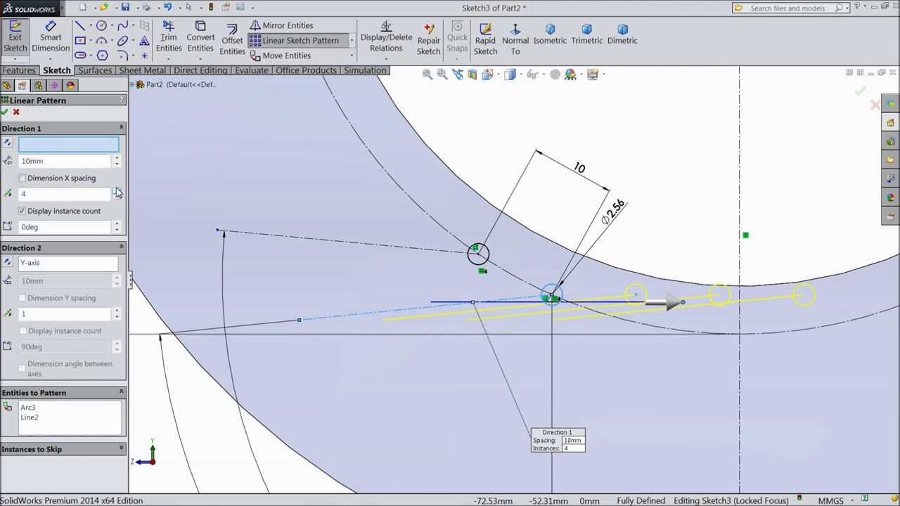
pyautogui.click(6, 144)
pyautogui.click(16, 114)
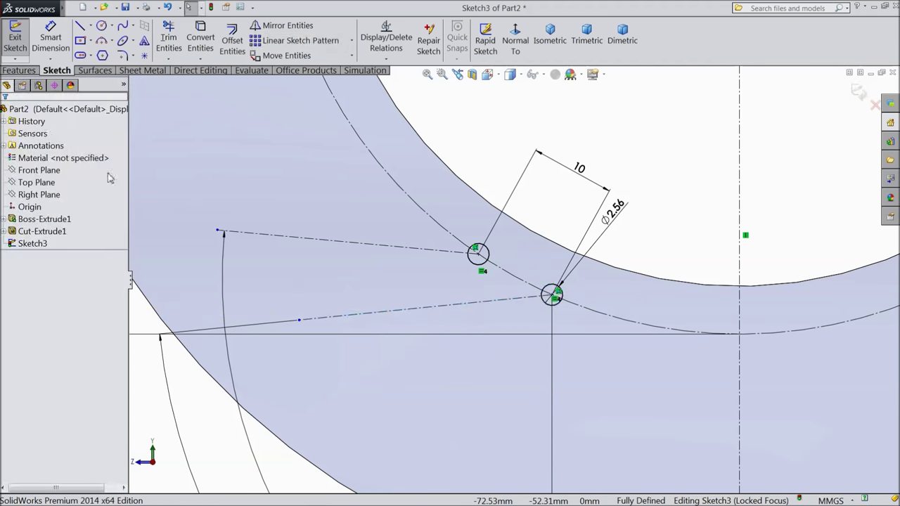
# Step: Draw three circles of varying size along the lower construction line
pyautogui.click(101, 26)
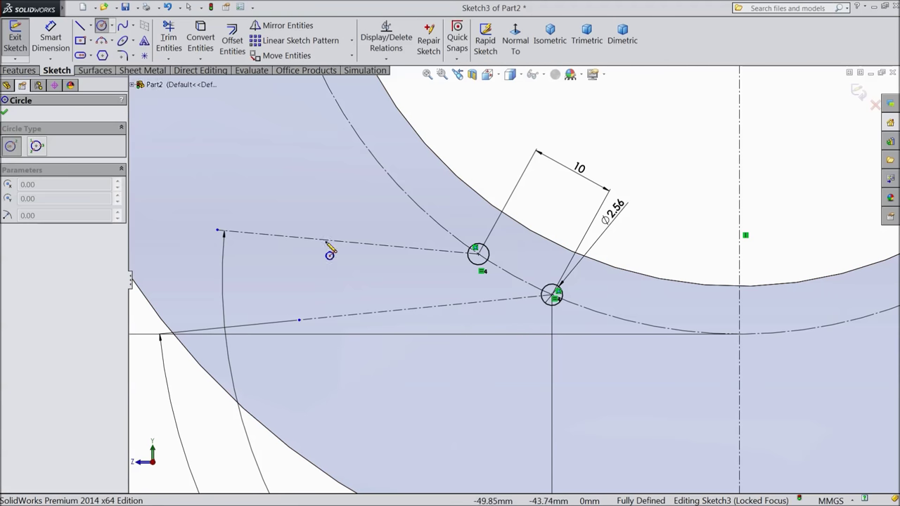
pyautogui.scroll(2, 450, 341)
pyautogui.scroll(-3, 457, 336)
pyautogui.moveTo(567, 254); pyautogui.dragTo(570, 268)
pyautogui.moveTo(504, 261); pyautogui.dragTo(516, 273)
pyautogui.moveTo(450, 265)
pyautogui.mouseDown()
pyautogui.moveTo(458, 272)
pyautogui.moveTo(390, 272)
pyautogui.moveTo(367, 281)
pyautogui.moveTo(363, 258)
pyautogui.moveTo(373, 257)
pyautogui.mouseUp()
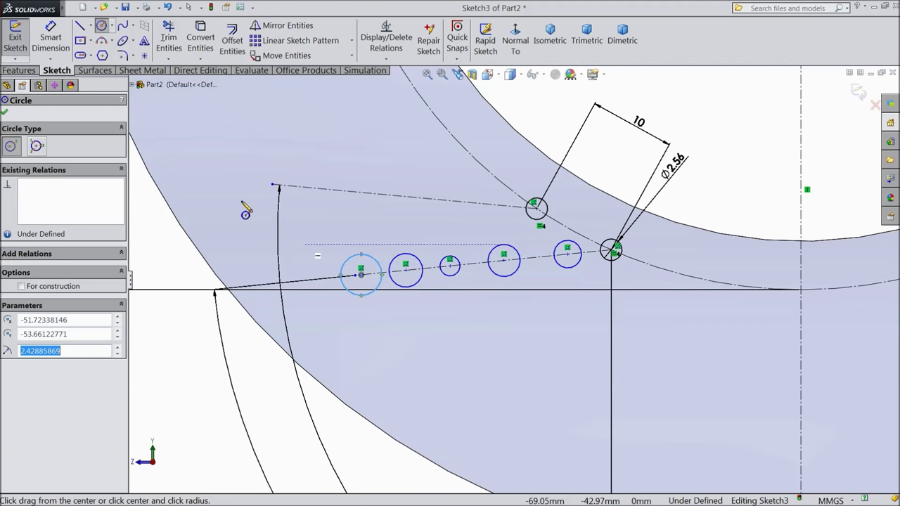
pyautogui.click(5, 114)
# Step: Move the 95.29°, 84.29° and 22.32 dimensions clear of the sketch
pyautogui.scroll(5, 502, 376)
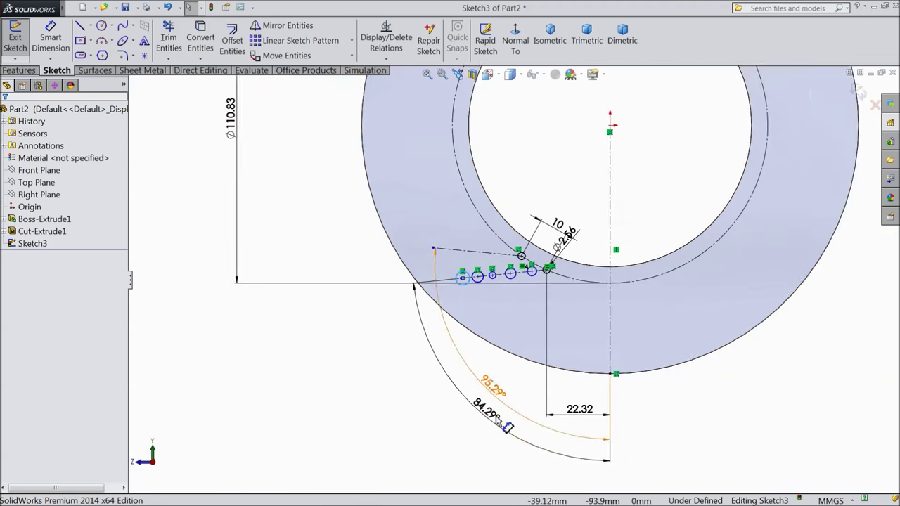
pyautogui.moveTo(505, 377); pyautogui.dragTo(422, 435)
pyautogui.moveTo(495, 393); pyautogui.dragTo(383, 428)
pyautogui.moveTo(569, 388); pyautogui.dragTo(570, 365)
# Step: Extend the lower construction line's end leftward
pyautogui.scroll(-8, 465, 274)
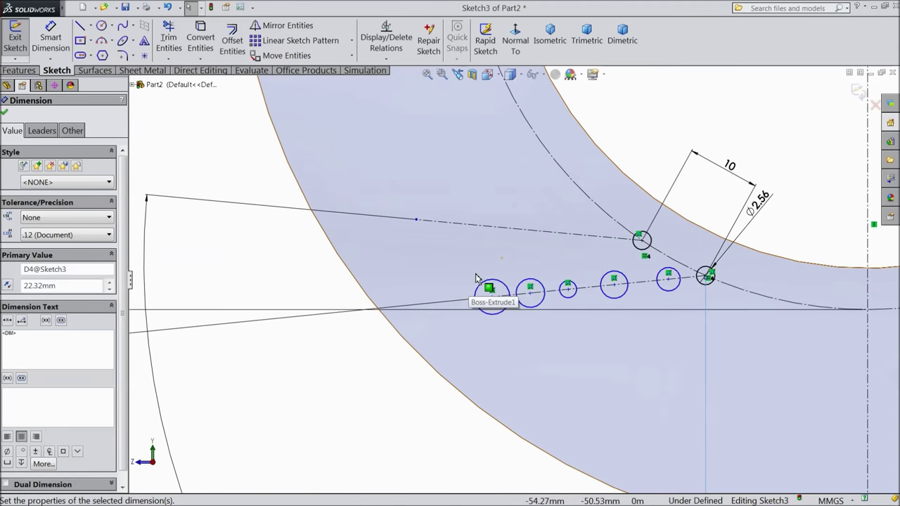
pyautogui.scroll(-2, 497, 307)
pyautogui.moveTo(495, 302); pyautogui.dragTo(406, 306)
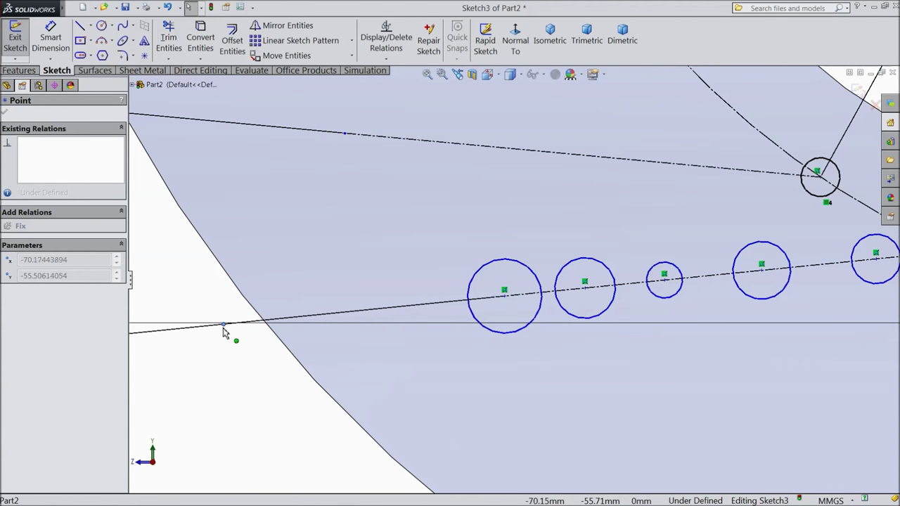
# Step: Push the lower line's endpoint further left and add another circle to the lower row
pyautogui.moveTo(222, 330); pyautogui.dragTo(222, 329)
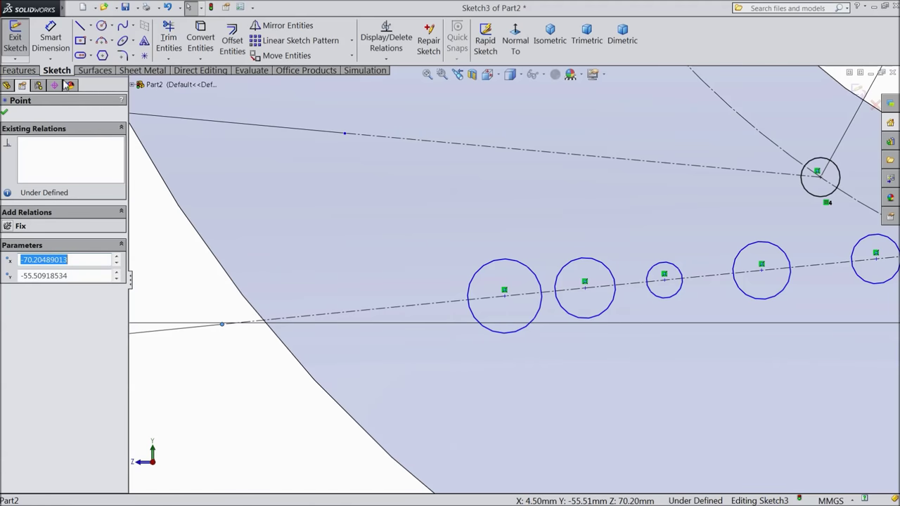
pyautogui.click(101, 26)
pyautogui.scroll(2, 503, 347)
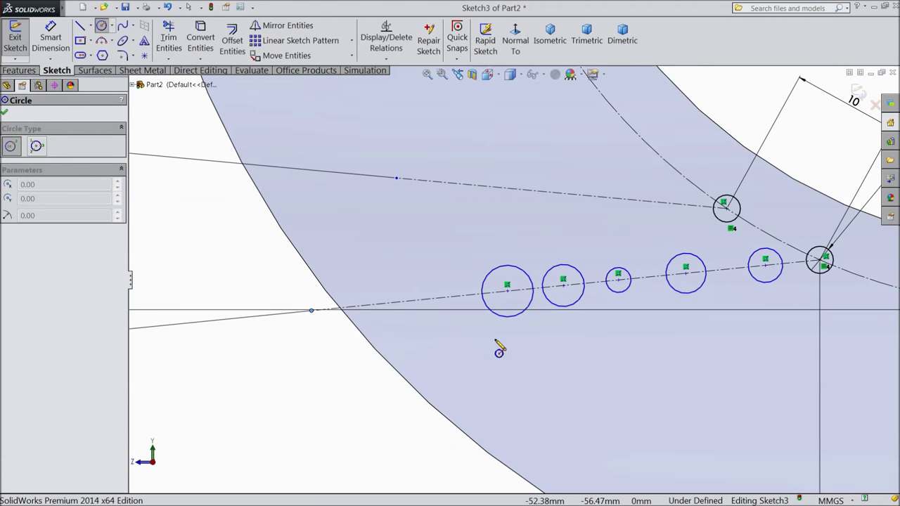
pyautogui.moveTo(454, 296)
pyautogui.mouseDown()
pyautogui.moveTo(451, 304)
pyautogui.moveTo(386, 318)
pyautogui.mouseUp()
# Step: Draw a row of circles along the upper line, ending with a large one of about 7.53 radius
pyautogui.moveTo(669, 203)
pyautogui.mouseDown()
pyautogui.moveTo(679, 224)
pyautogui.moveTo(678, 212)
pyautogui.mouseUp()
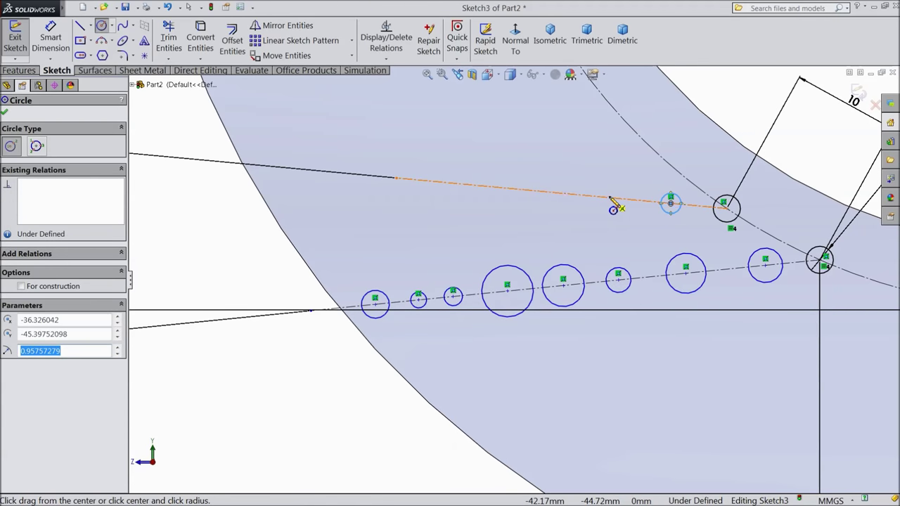
pyautogui.moveTo(609, 197)
pyautogui.mouseDown()
pyautogui.moveTo(616, 211)
pyautogui.moveTo(575, 207)
pyautogui.mouseUp()
pyautogui.moveTo(519, 188); pyautogui.dragTo(521, 203)
pyautogui.moveTo(472, 184); pyautogui.dragTo(474, 197)
pyautogui.moveTo(418, 183); pyautogui.dragTo(427, 210)
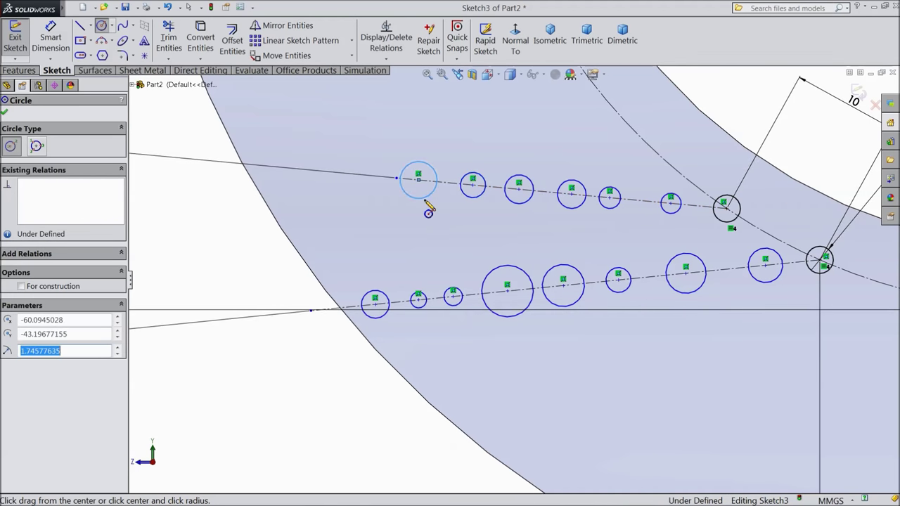
pyautogui.moveTo(397, 178); pyautogui.dragTo(321, 181)
pyautogui.press('Escape')
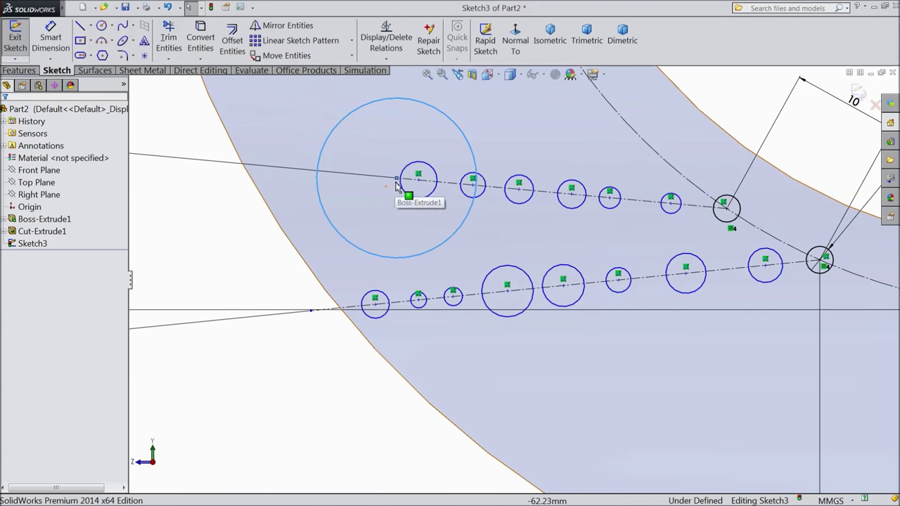
# Step: Delete the large circle at the upper line's end
pyautogui.click(400, 194)
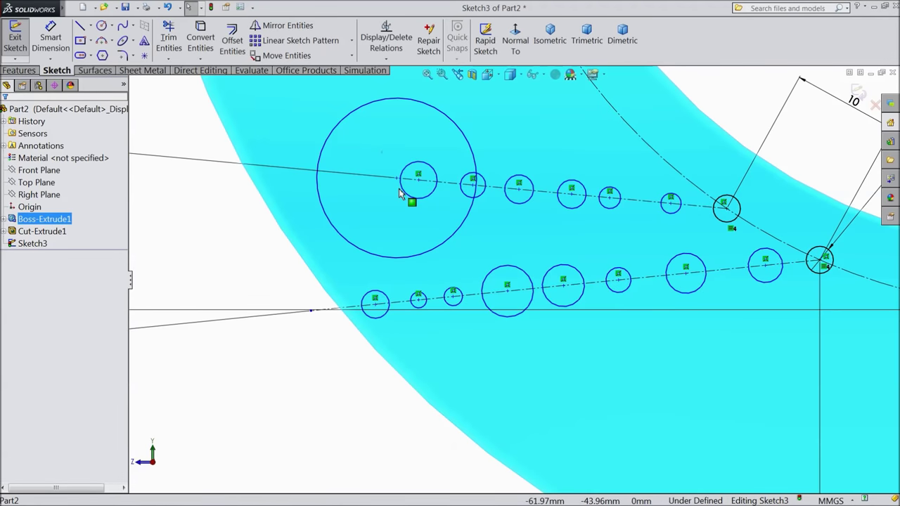
pyautogui.click(288, 253)
pyautogui.moveTo(394, 180)
pyautogui.mouseDown()
pyautogui.moveTo(313, 177)
pyautogui.moveTo(367, 181)
pyautogui.mouseUp()
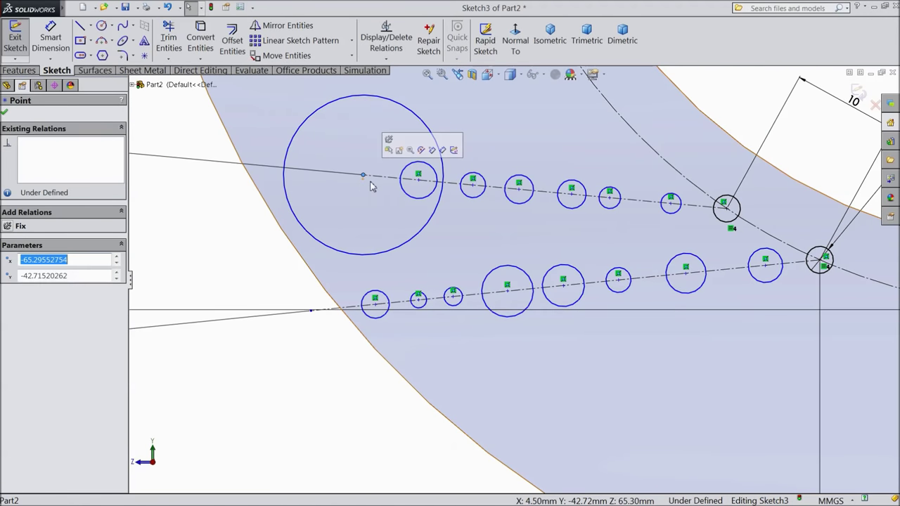
pyautogui.press('Delete')
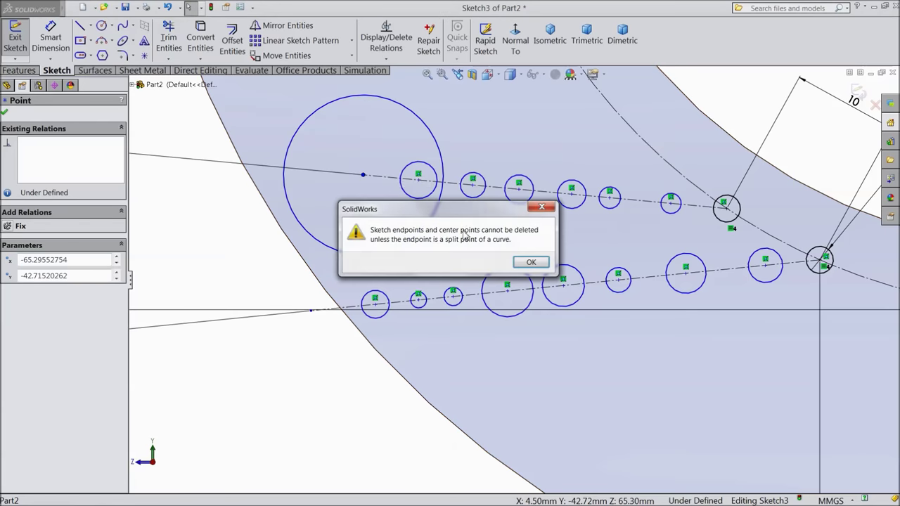
pyautogui.click(531, 263)
pyautogui.click(425, 126)
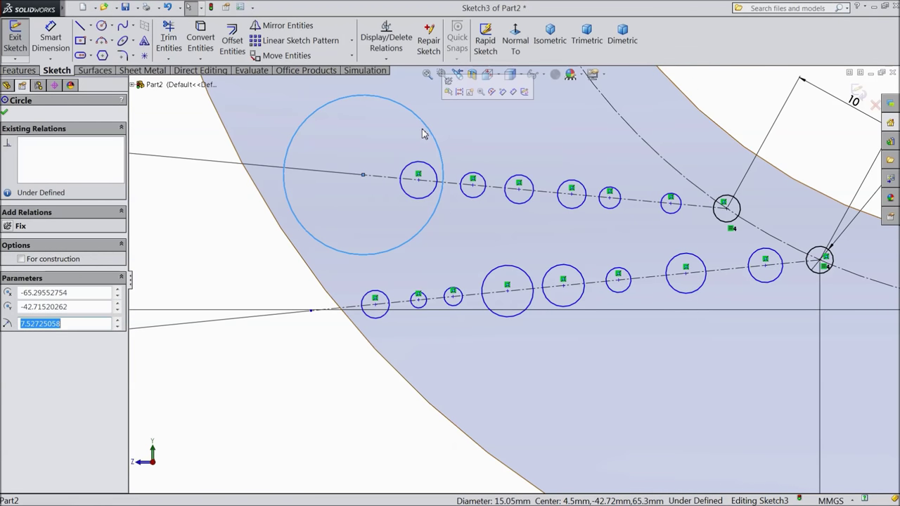
pyautogui.press('Delete')
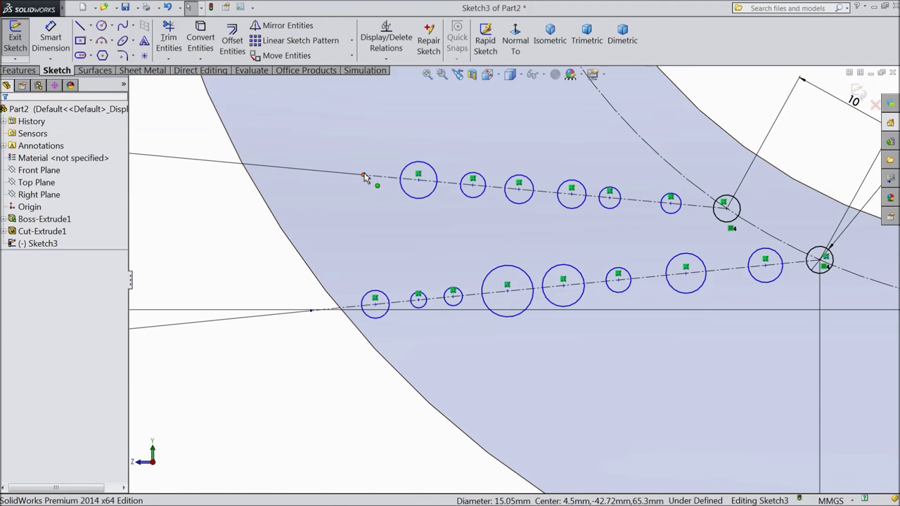
# Step: Extend the upper line's end past the ring's curved edge
pyautogui.moveTo(364, 180); pyautogui.dragTo(314, 180)
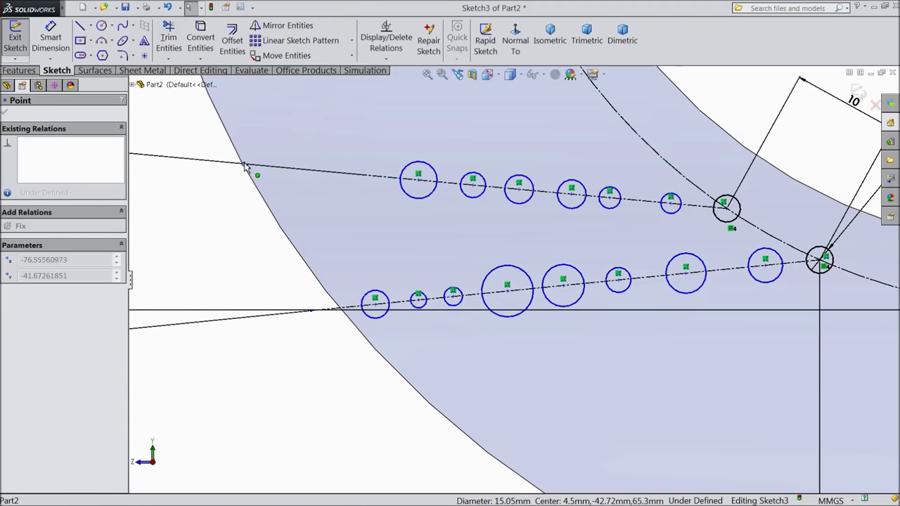
pyautogui.moveTo(245, 166); pyautogui.dragTo(248, 164)
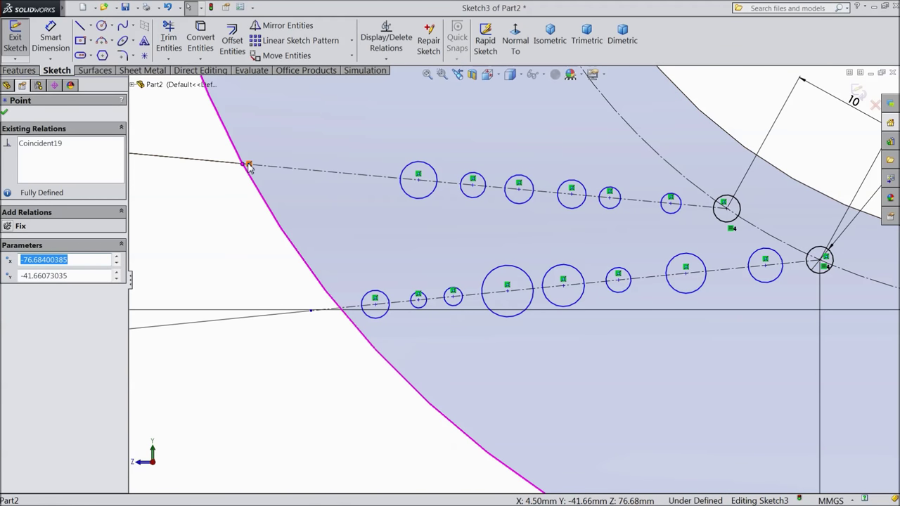
pyautogui.moveTo(243, 165); pyautogui.dragTo(209, 162)
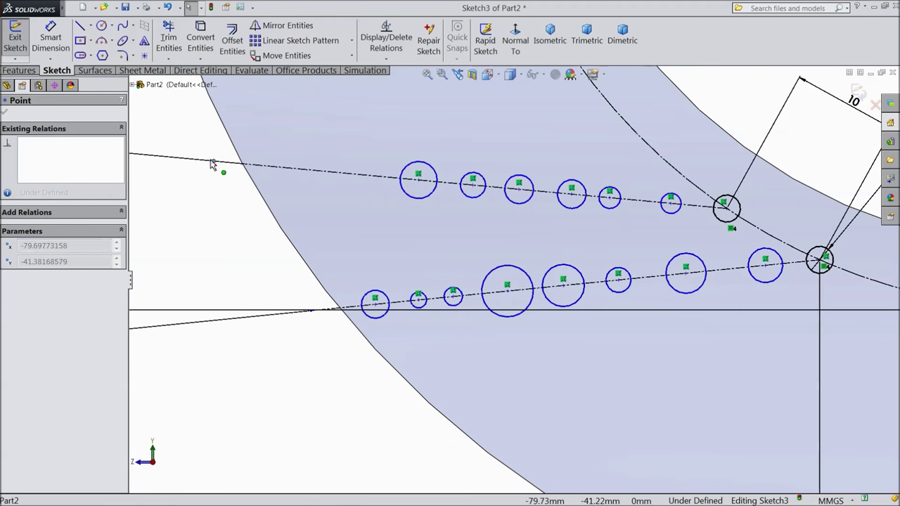
# Step: Add two small circles at the left end of the upper line
pyautogui.click(102, 28)
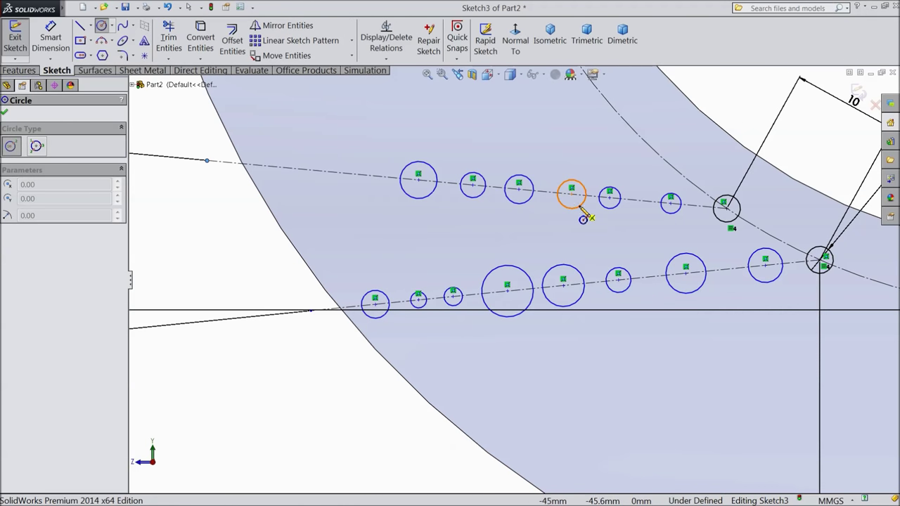
pyautogui.click(367, 176)
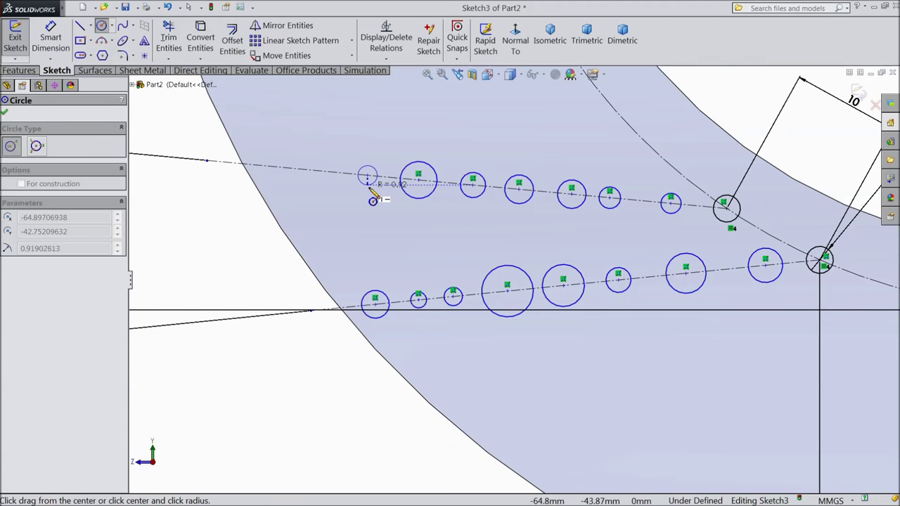
pyautogui.click(373, 199)
pyautogui.click(317, 170)
pyautogui.click(313, 185)
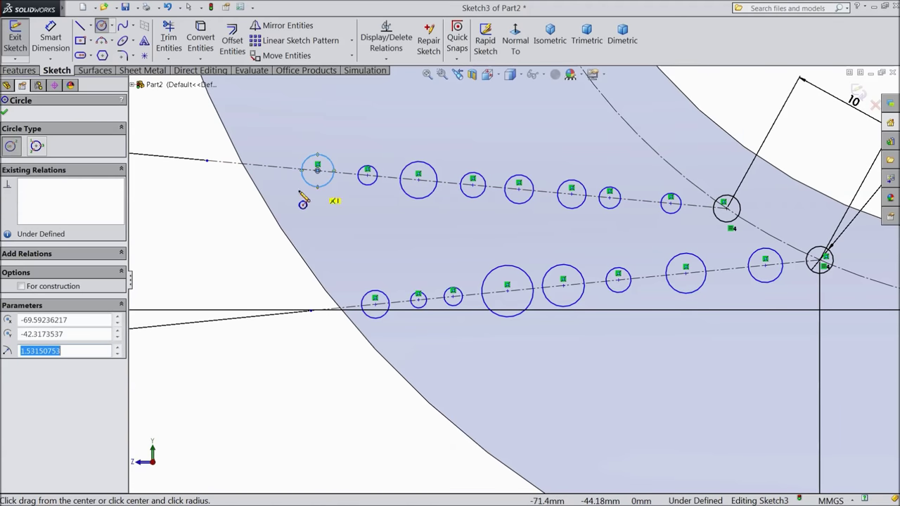
pyautogui.rightClick(194, 176)
pyautogui.click(217, 117)
pyautogui.scroll(2, 516, 270)
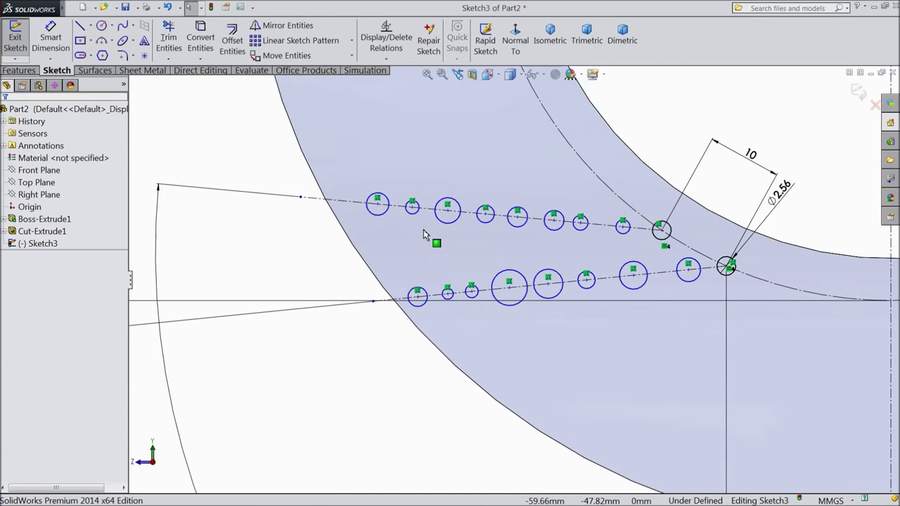
pyautogui.scroll(-2, 648, 309)
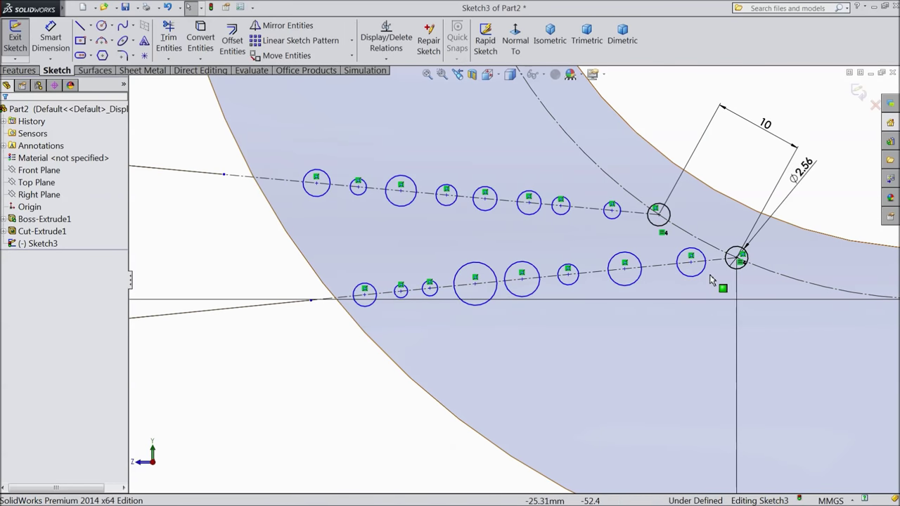
pyautogui.click(710, 253)
# Step: Select the Ø2.56 circle and its neighbours, removing the stray Face<1> from the selection
pyautogui.moveTo(711, 240); pyautogui.dragTo(313, 333)
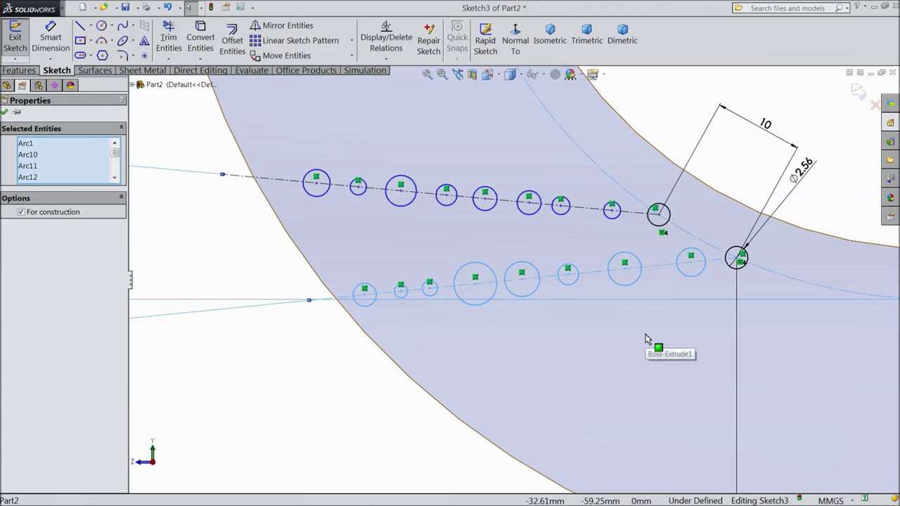
pyautogui.keyDown('ctrl'); pyautogui.click(747, 261); pyautogui.keyUp('ctrl')
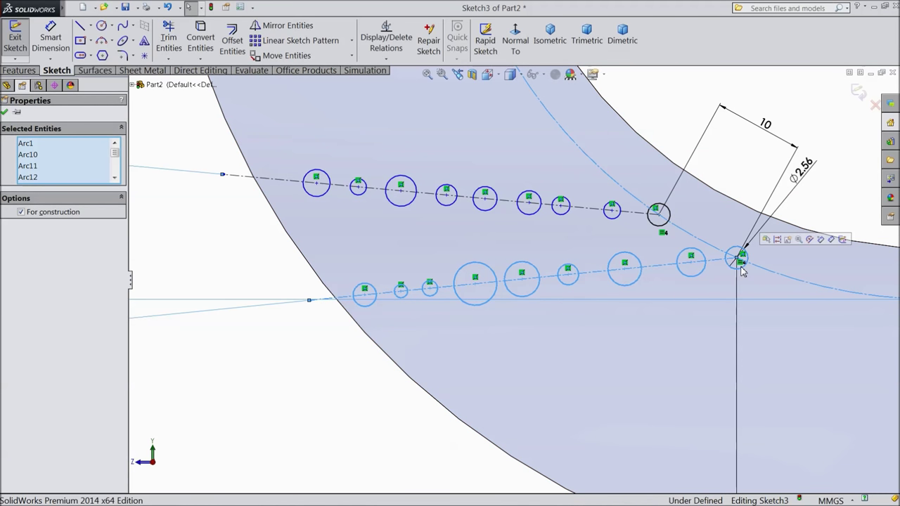
pyautogui.click(264, 358)
pyautogui.click(735, 270)
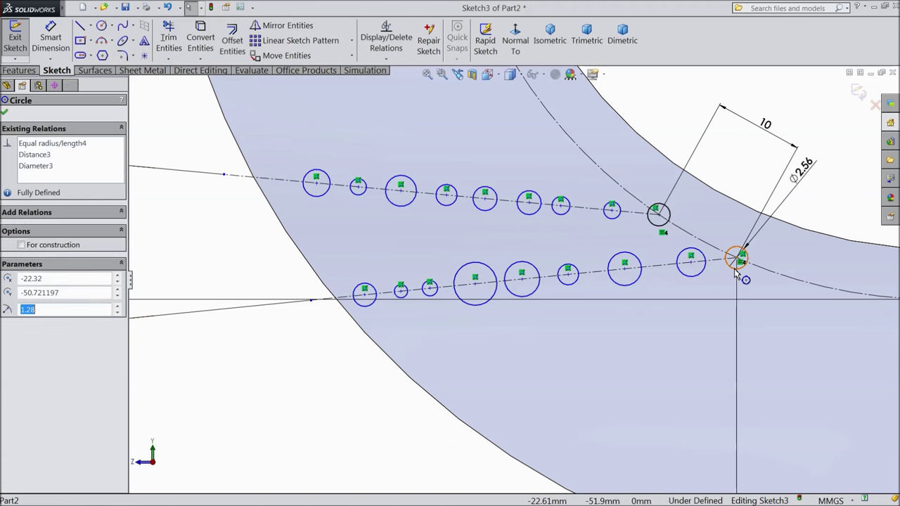
pyautogui.keyDown('ctrl'); pyautogui.click(690, 266); pyautogui.keyUp('ctrl')
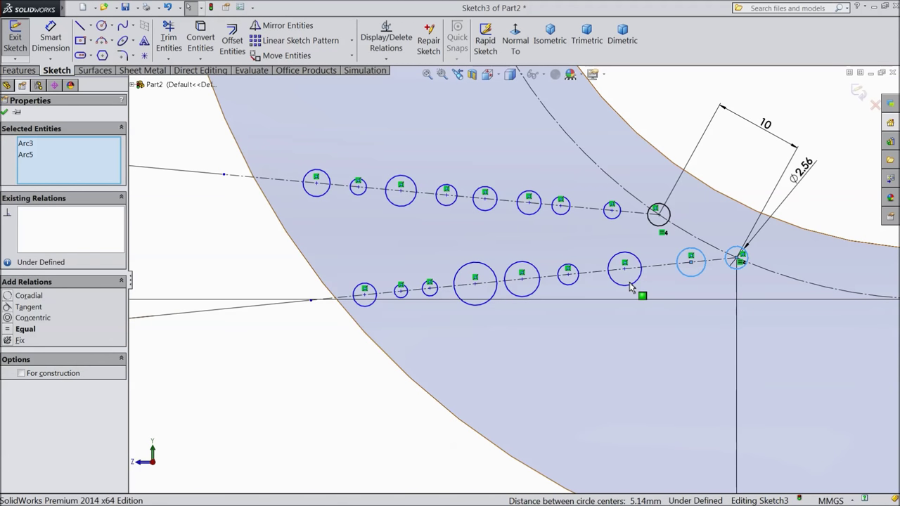
pyautogui.keyDown('ctrl'); pyautogui.click(631, 287); pyautogui.keyUp('ctrl')
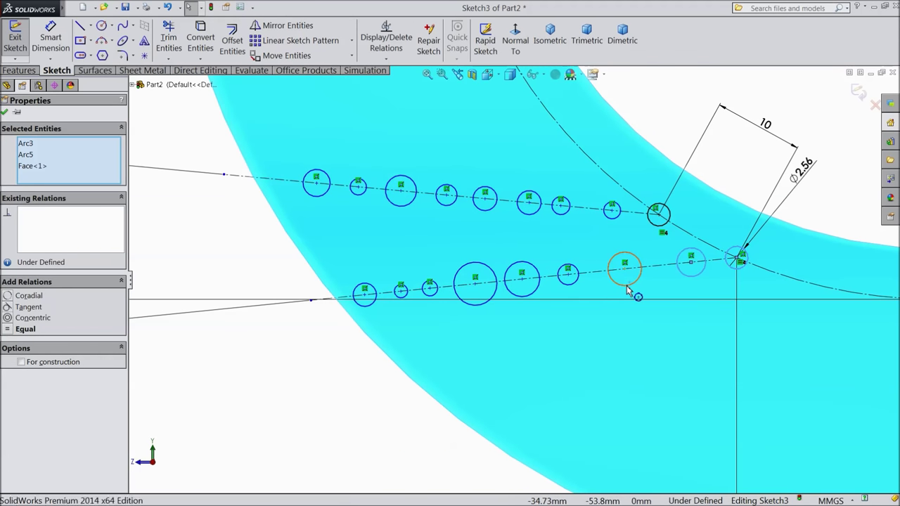
pyautogui.keyDown('ctrl'); pyautogui.click(628, 289); pyautogui.keyUp('ctrl')
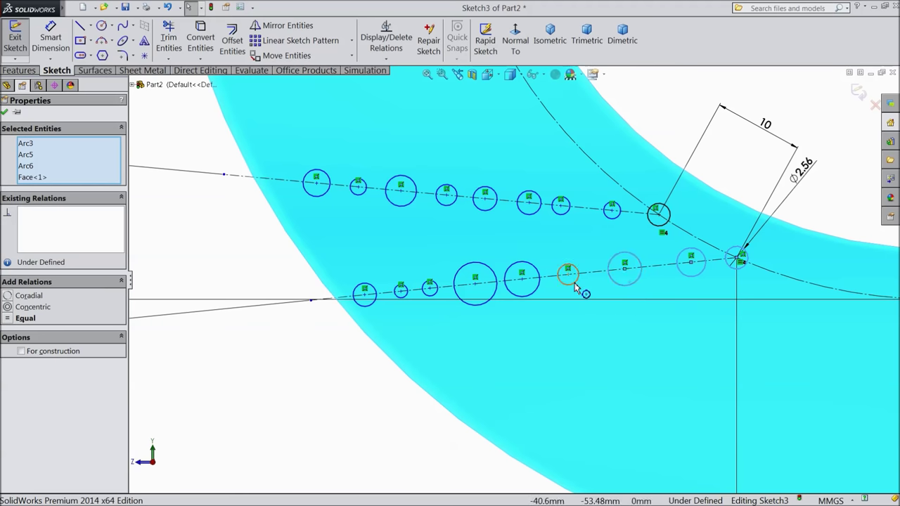
pyautogui.rightClick(35, 178)
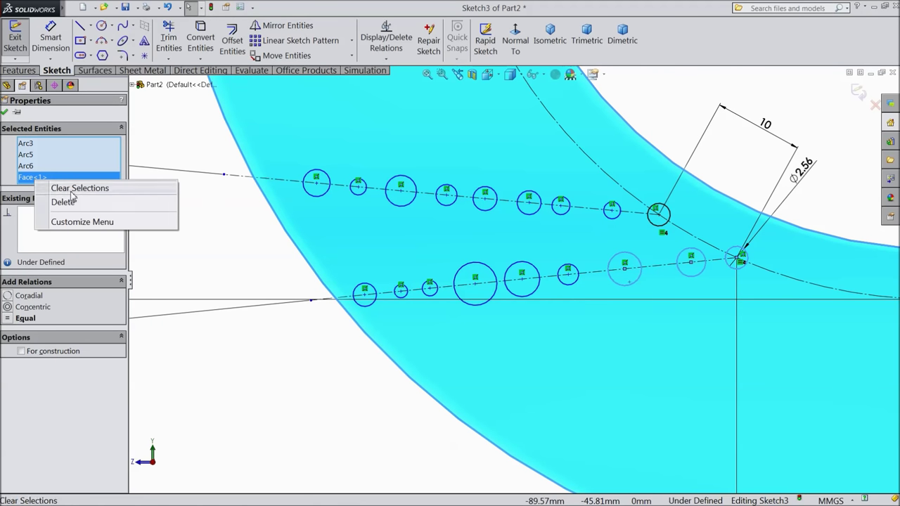
pyautogui.click(63, 202)
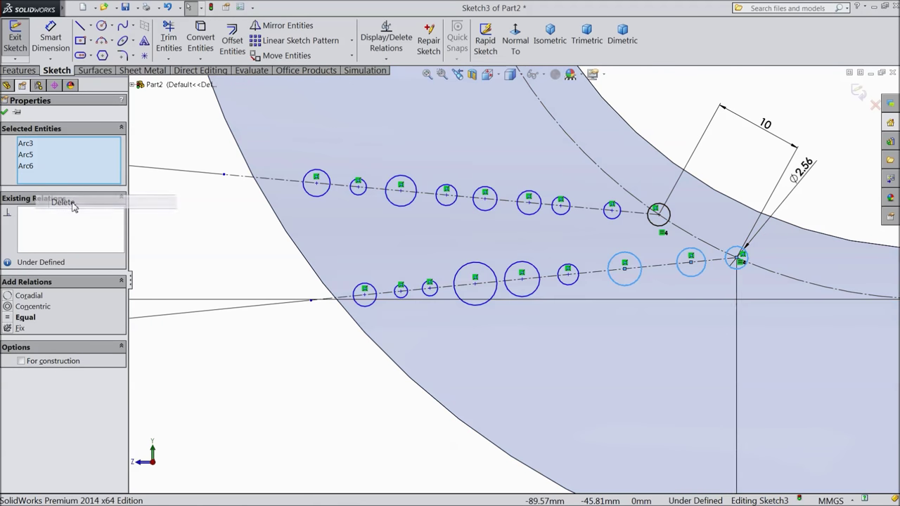
# Step: Add the remaining lower-row circles and apply an Equal relation to all of them
pyautogui.keyDown('ctrl'); pyautogui.click(569, 290); pyautogui.keyUp('ctrl')
pyautogui.keyDown('ctrl'); pyautogui.click(535, 296); pyautogui.keyUp('ctrl')
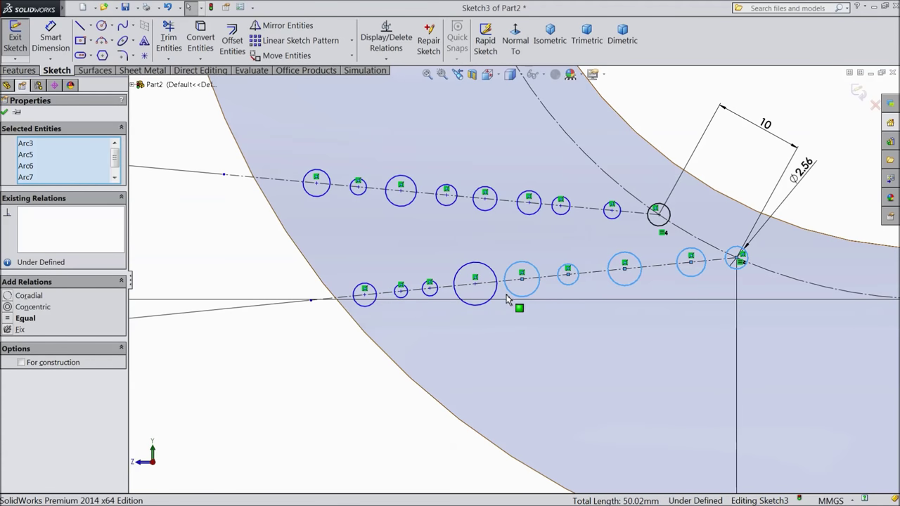
pyautogui.keyDown('ctrl'); pyautogui.click(494, 292); pyautogui.keyUp('ctrl')
pyautogui.keyDown('ctrl'); pyautogui.click(436, 299); pyautogui.keyUp('ctrl')
pyautogui.keyDown('ctrl'); pyautogui.click(404, 298); pyautogui.keyUp('ctrl')
pyautogui.keyDown('ctrl'); pyautogui.click(371, 308); pyautogui.keyUp('ctrl')
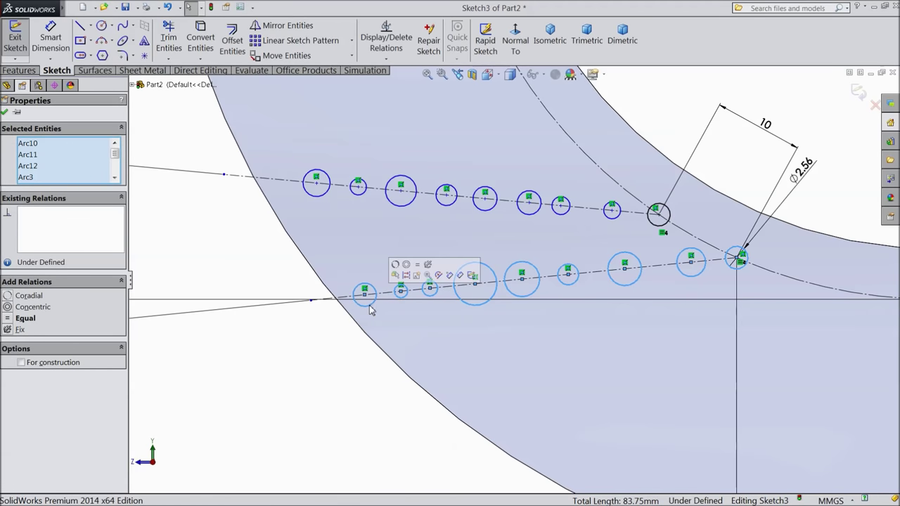
pyautogui.click(32, 322)
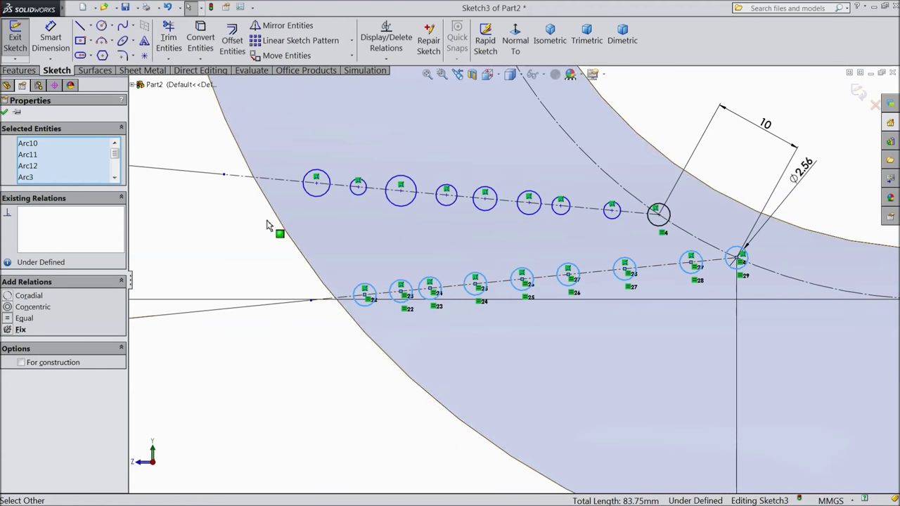
# Step: Start a Smart Dimension from the end circle of the row
pyautogui.click(51, 39)
pyautogui.scroll(-5, 702, 302)
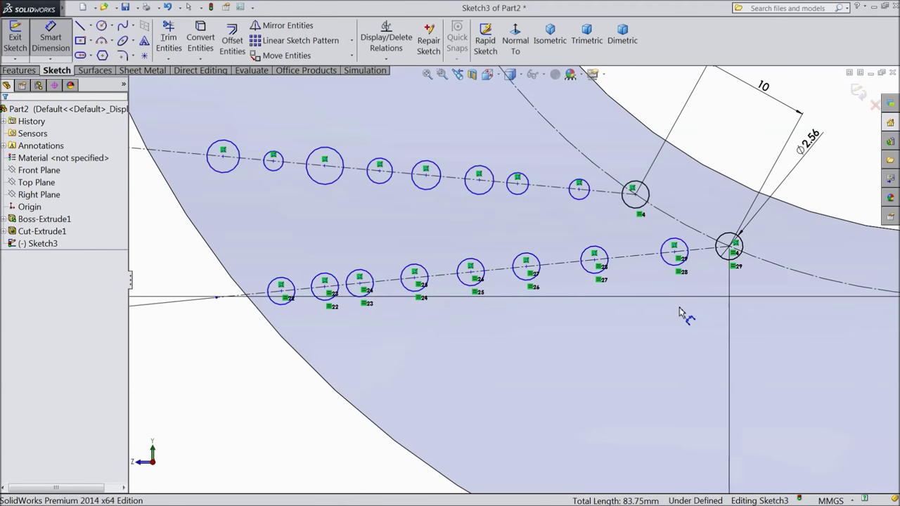
pyautogui.click(737, 217)
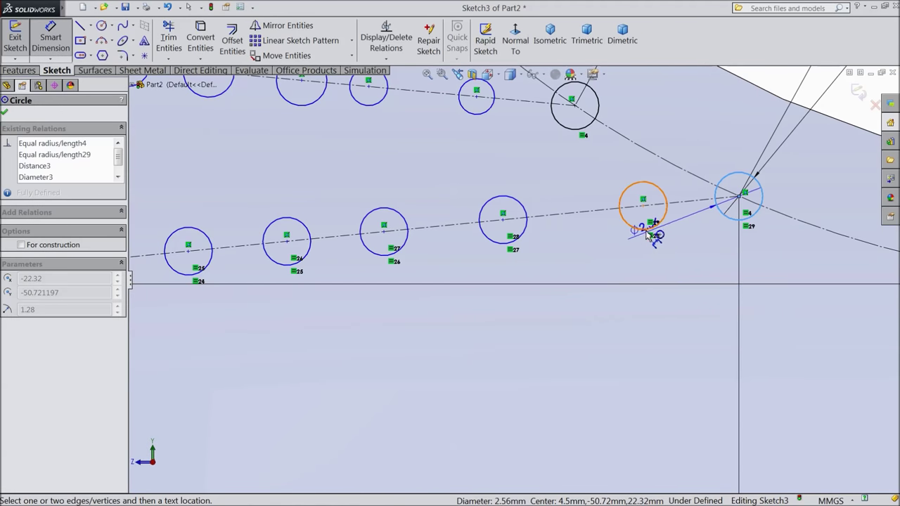
# Step: Dimension the first three lower-row hole spacings to 5 mm, working from the right
pyautogui.click(650, 228)
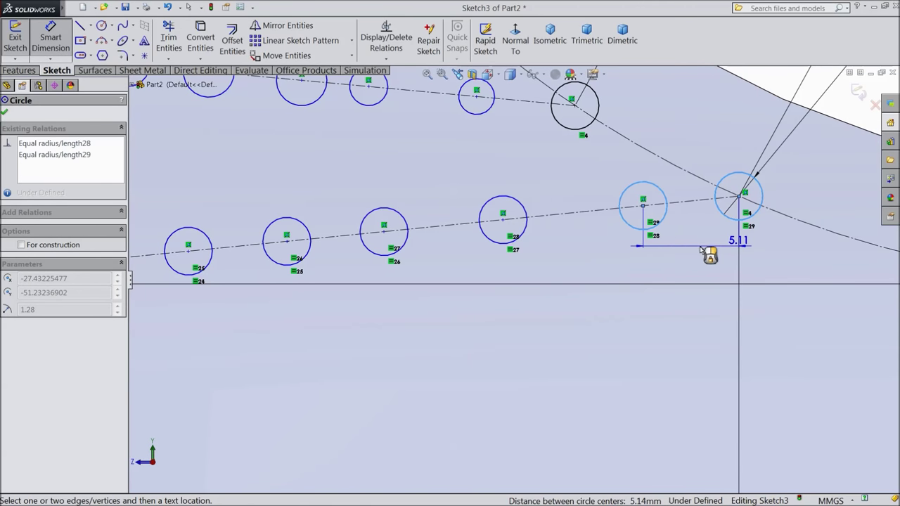
pyautogui.click(773, 249)
pyautogui.write('5')
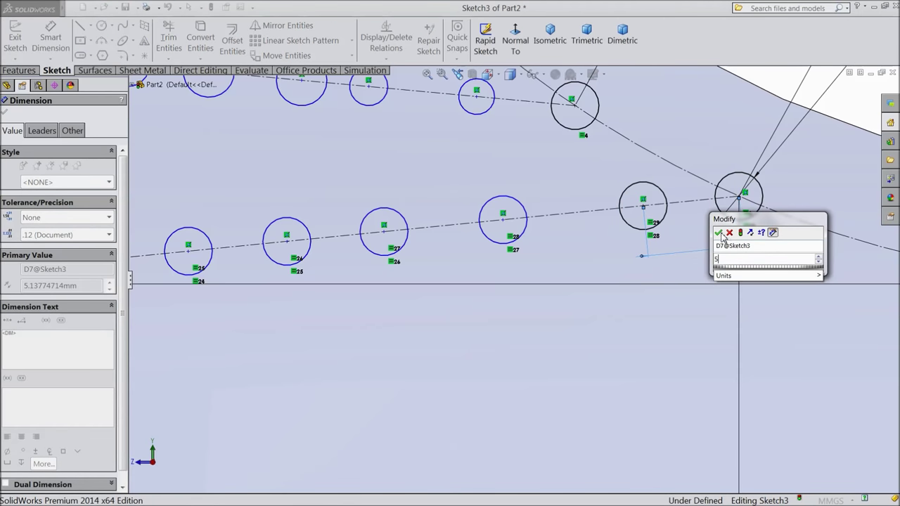
pyautogui.click(717, 232)
pyautogui.click(669, 228)
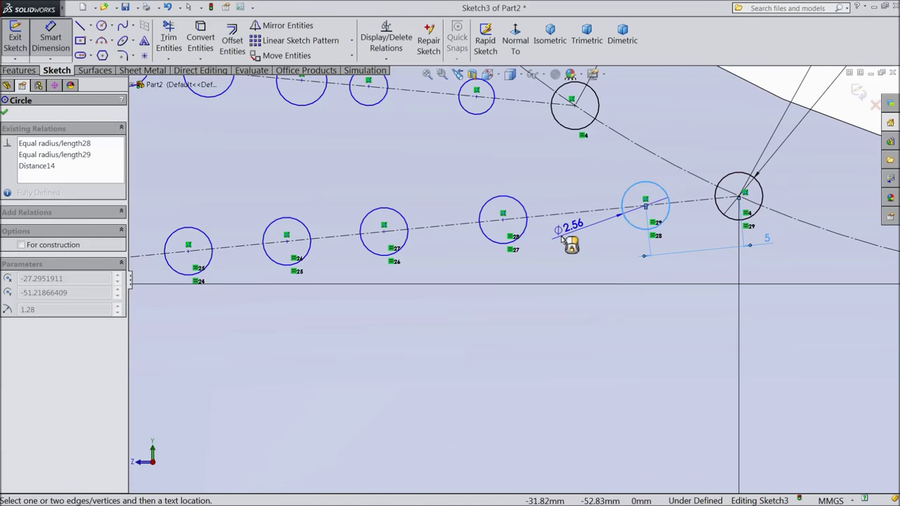
pyautogui.click(521, 236)
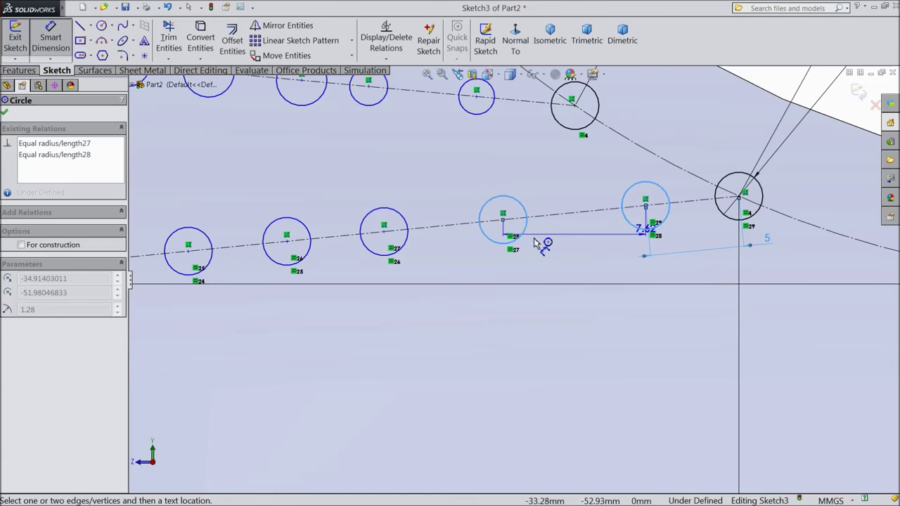
pyautogui.click(680, 274)
pyautogui.write('5')
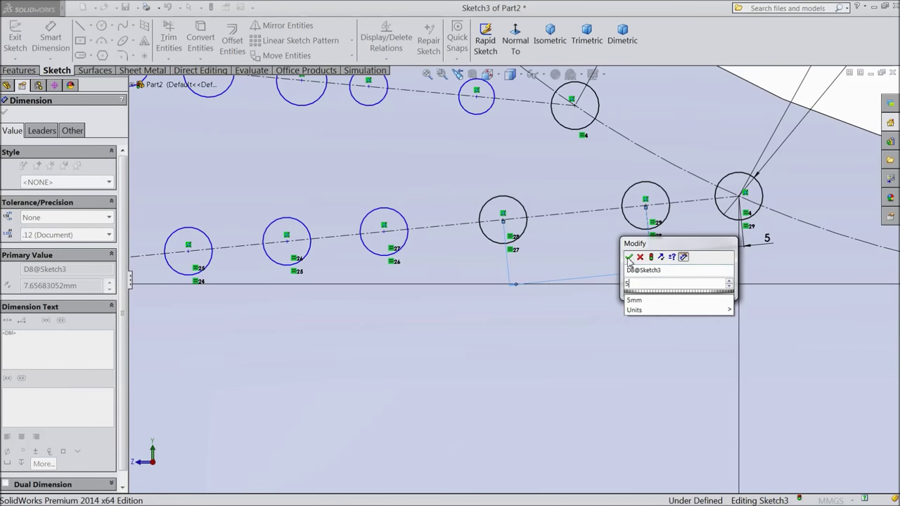
pyautogui.click(628, 257)
pyautogui.click(551, 239)
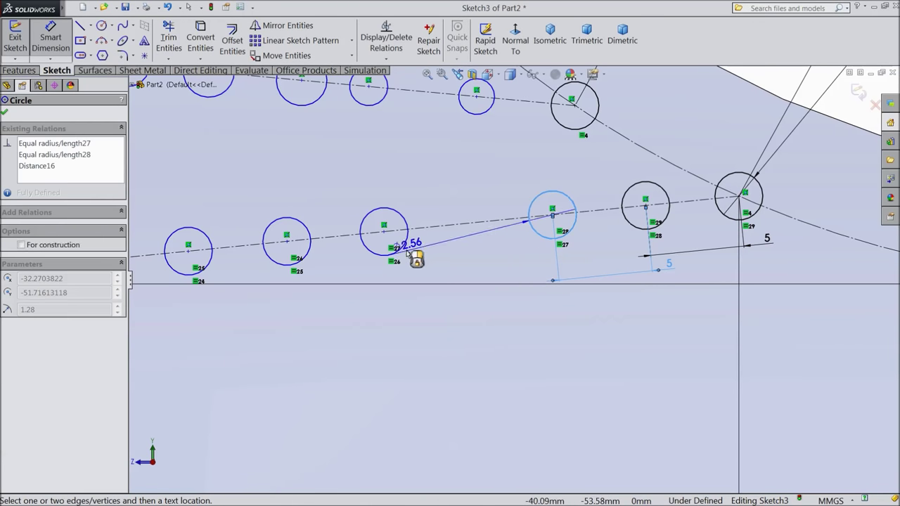
pyautogui.click(400, 246)
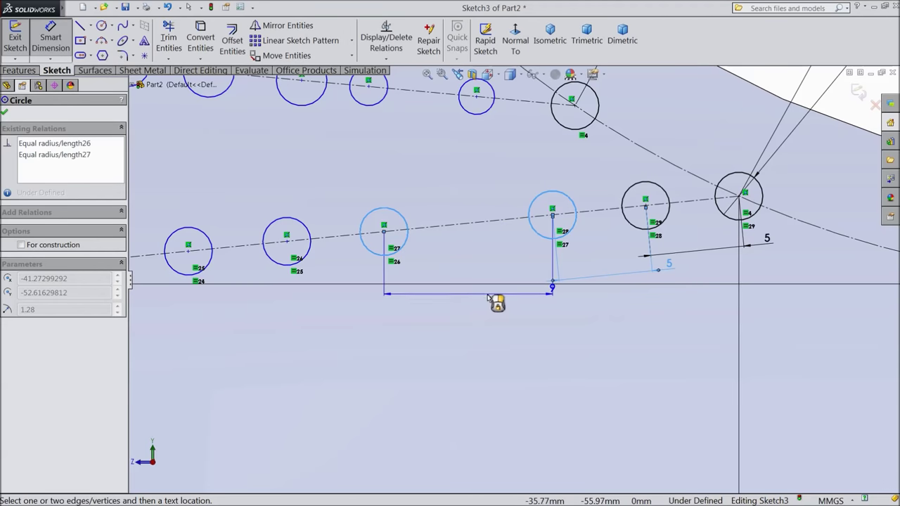
pyautogui.click(558, 297)
pyautogui.write('5')
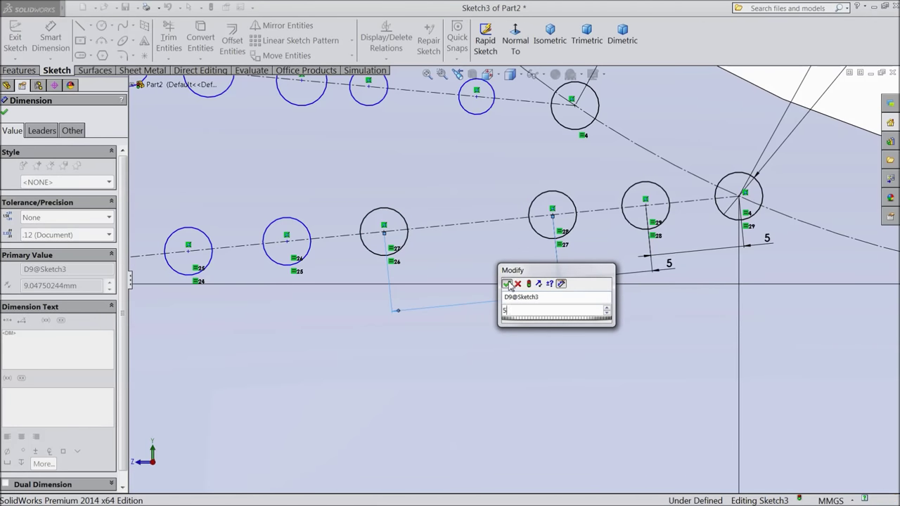
pyautogui.click(506, 283)
# Step: Set the next two lower-row hole spacings further left to 5 mm
pyautogui.click(309, 249)
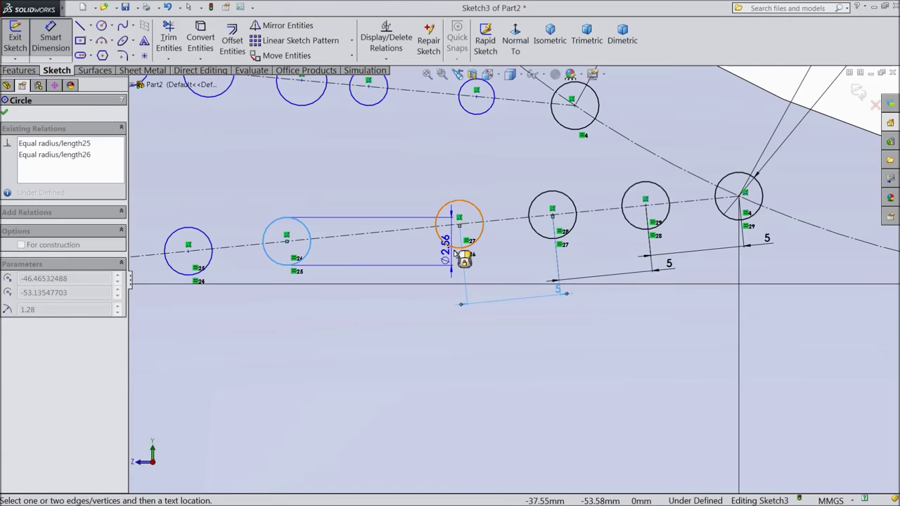
pyautogui.click(459, 245)
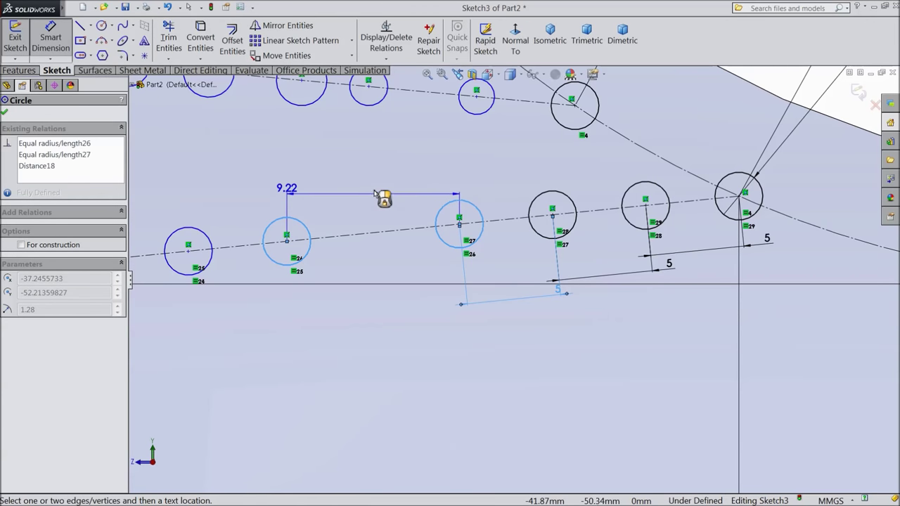
pyautogui.click(476, 172)
pyautogui.write('5')
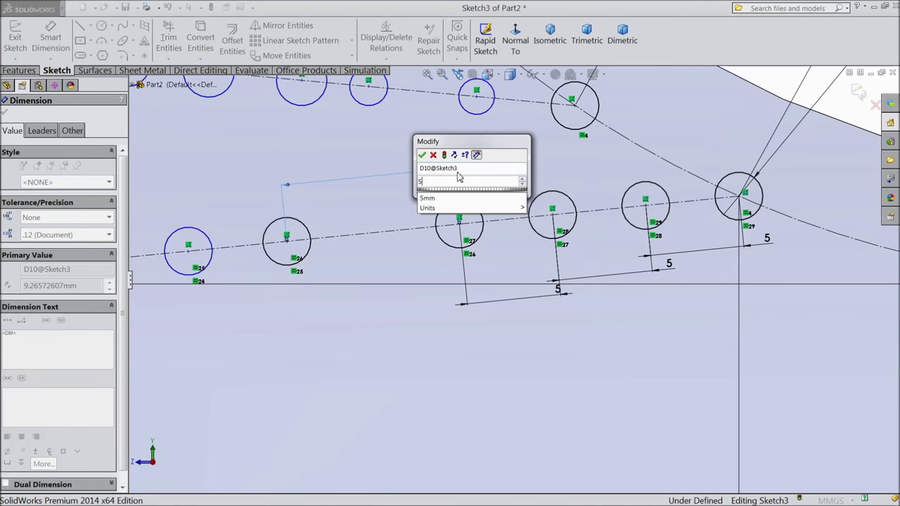
pyautogui.click(422, 155)
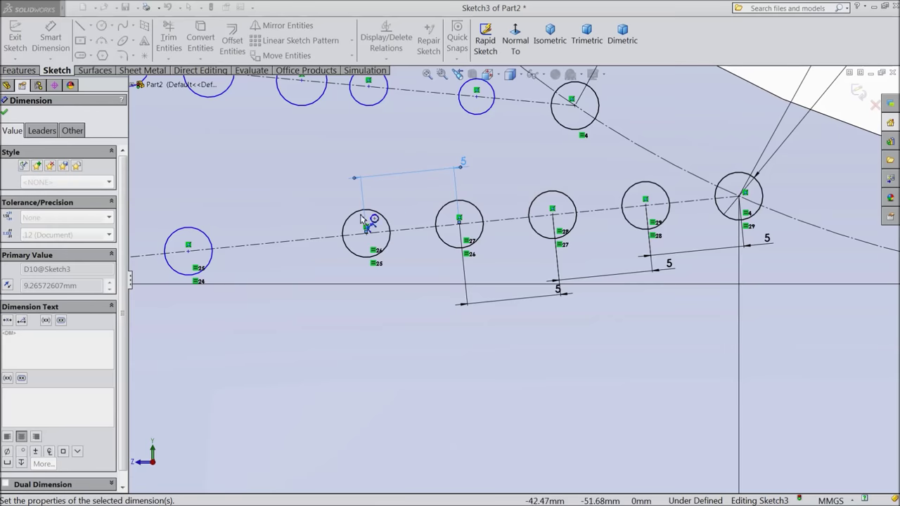
pyautogui.click(209, 265)
pyautogui.click(365, 254)
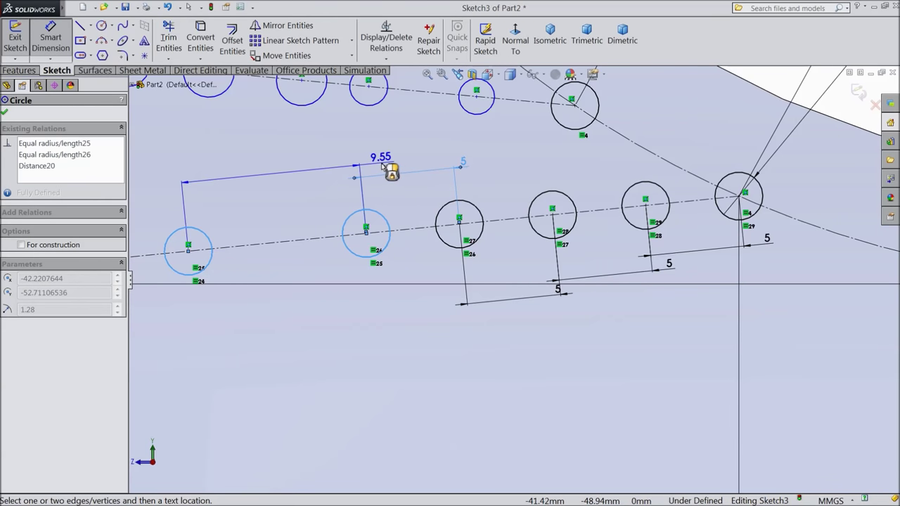
pyautogui.click(383, 165)
pyautogui.write('5')
pyautogui.press('Return')
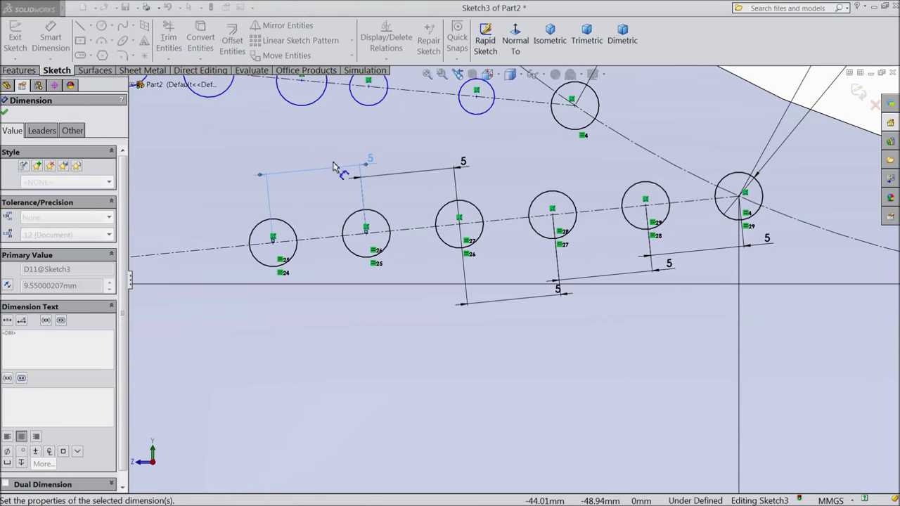
pyautogui.scroll(4, 302, 239)
pyautogui.scroll(-5, 288, 255)
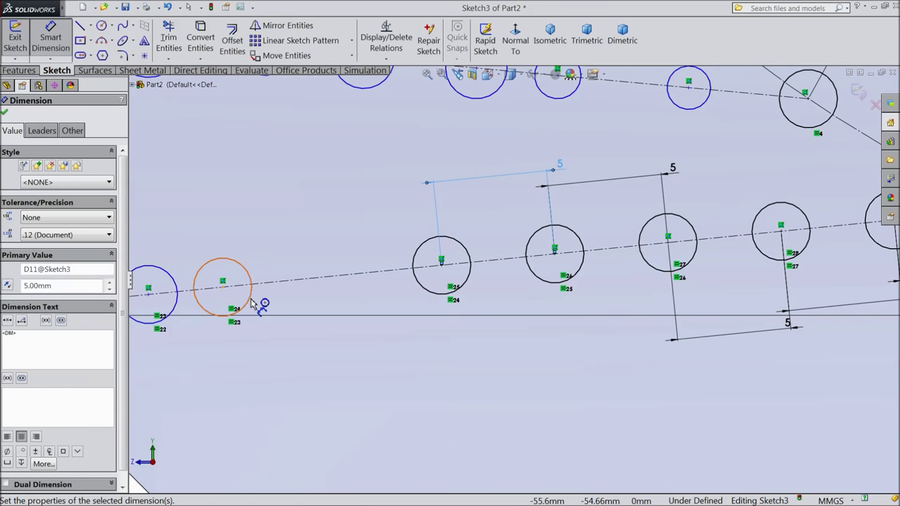
# Step: Dimension the remaining lower-row spacings out to the leftmost hole at 5 mm each
pyautogui.click(251, 302)
pyautogui.click(440, 288)
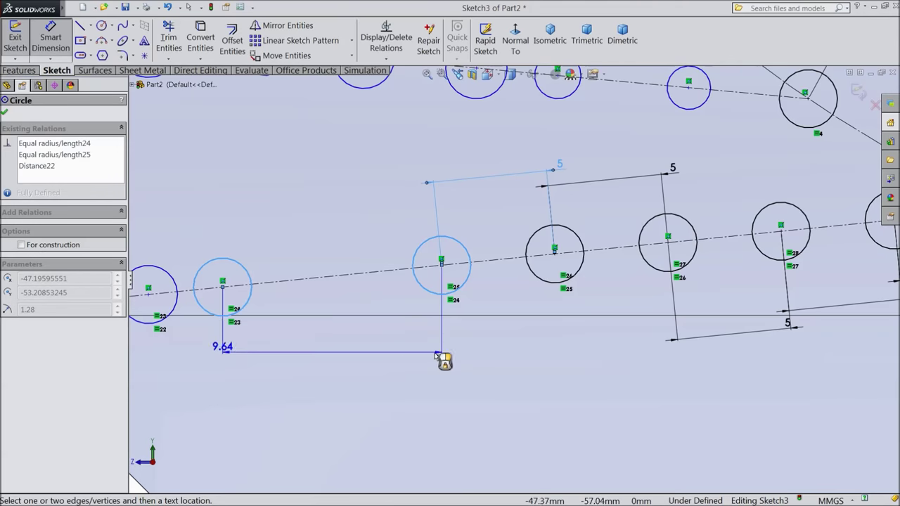
pyautogui.click(485, 350)
pyautogui.write('5')
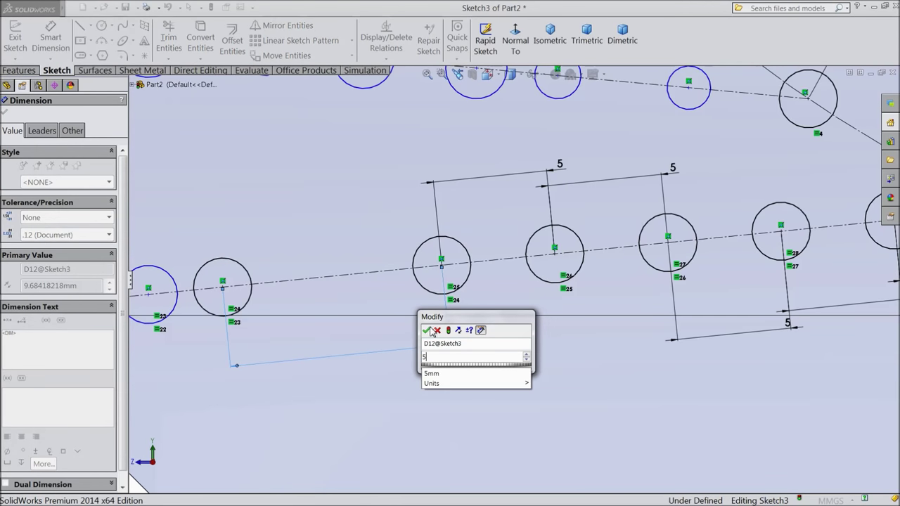
pyautogui.click(427, 330)
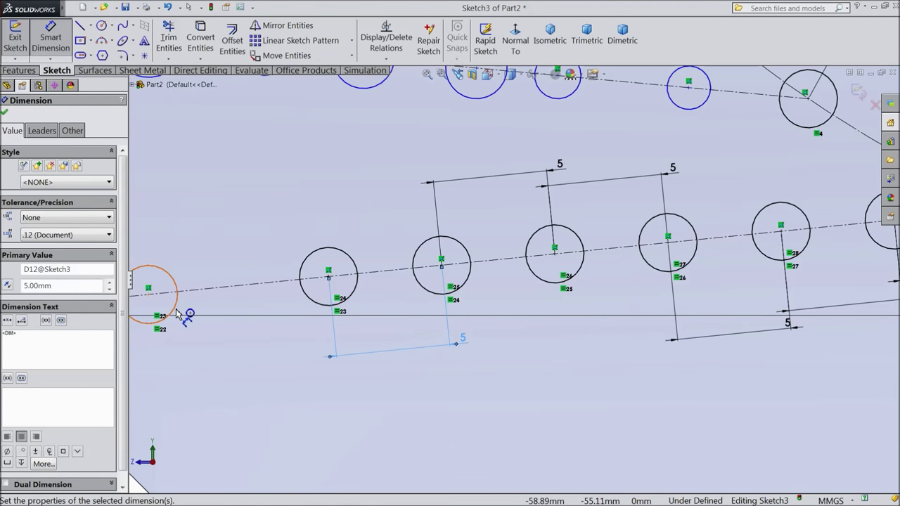
pyautogui.click(177, 313)
pyautogui.click(313, 297)
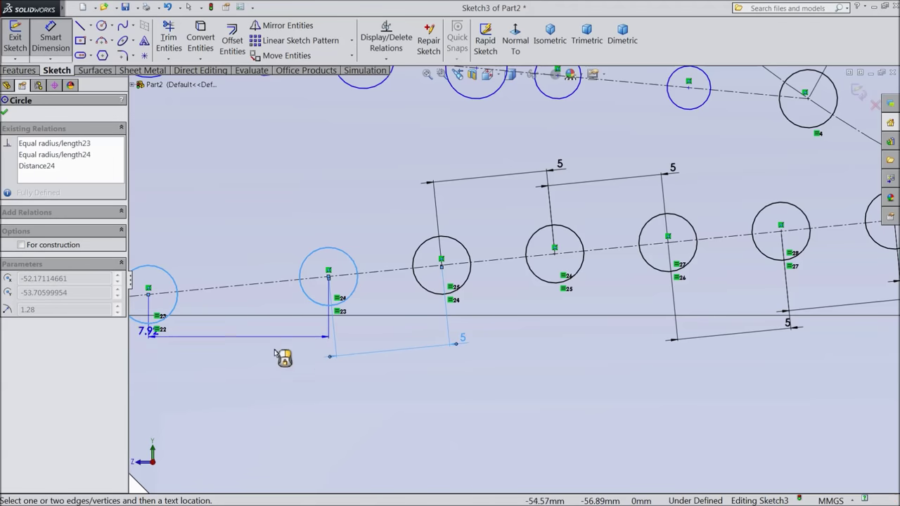
pyautogui.click(373, 351)
pyautogui.write('5')
pyautogui.click(322, 332)
pyautogui.scroll(3, 313, 330)
pyautogui.scroll(-5, 286, 315)
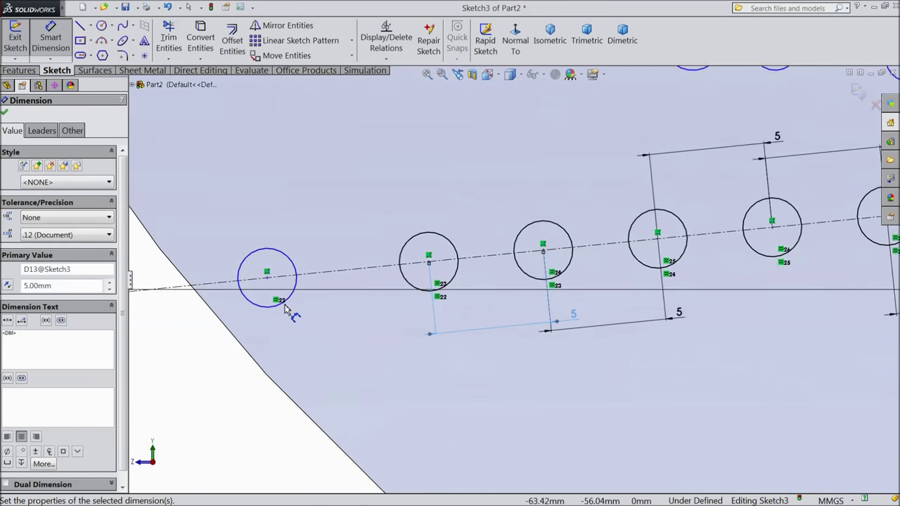
pyautogui.click(288, 298)
pyautogui.click(425, 295)
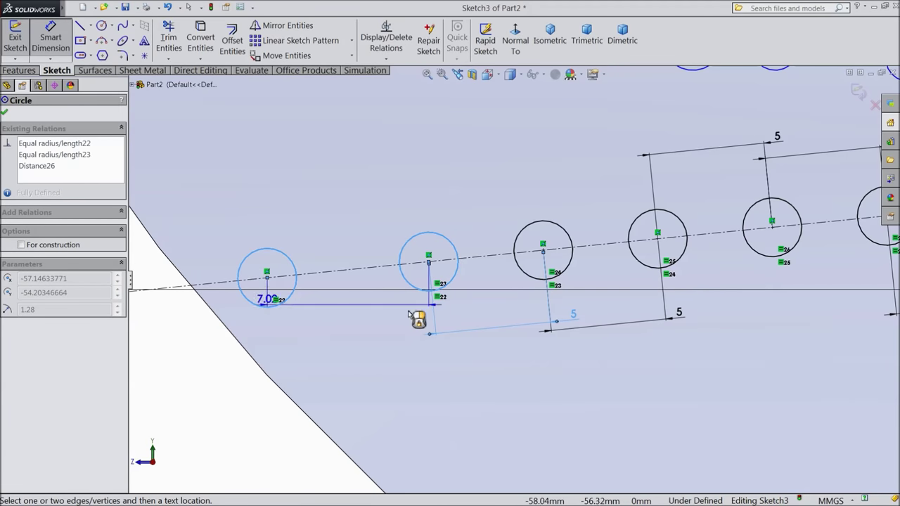
pyautogui.click(473, 325)
pyautogui.write('5')
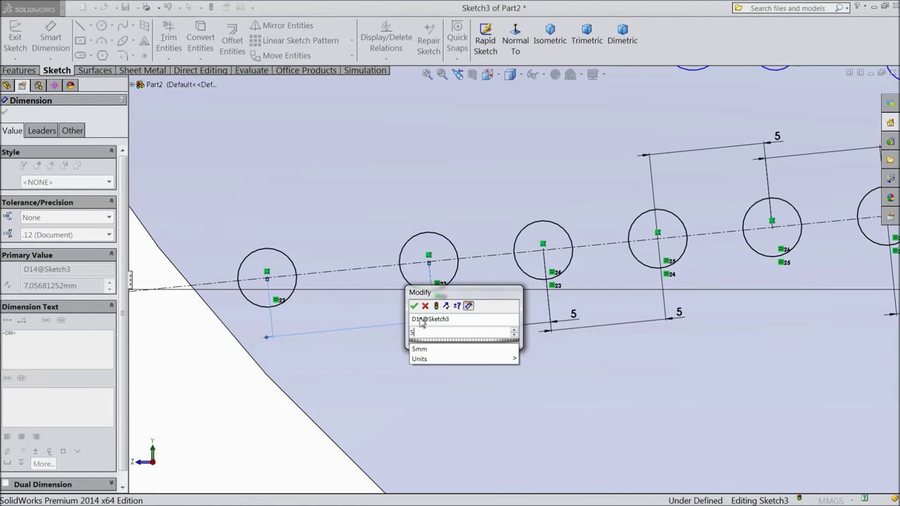
pyautogui.press('Return')
pyautogui.scroll(5, 422, 320)
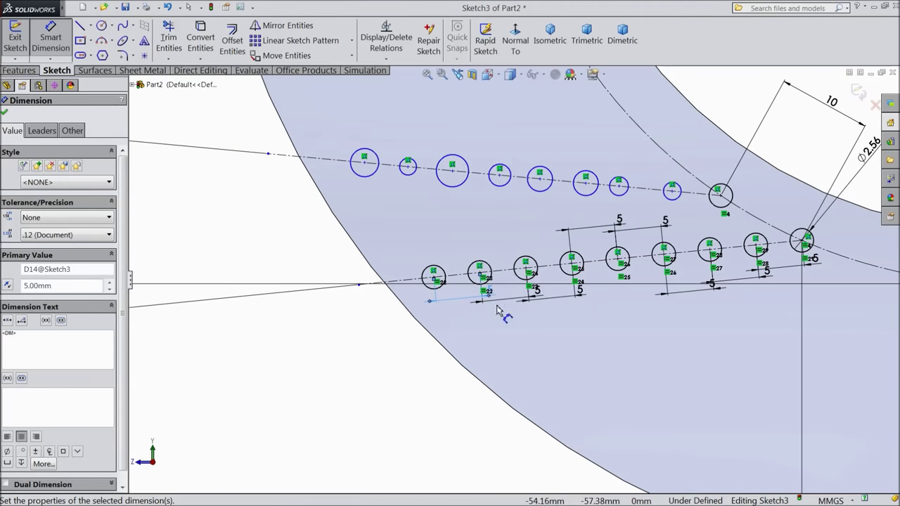
# Step: Dimension the first three upper-row hole spacings to 5 mm, starting from the outer hole
pyautogui.scroll(-5, 698, 186)
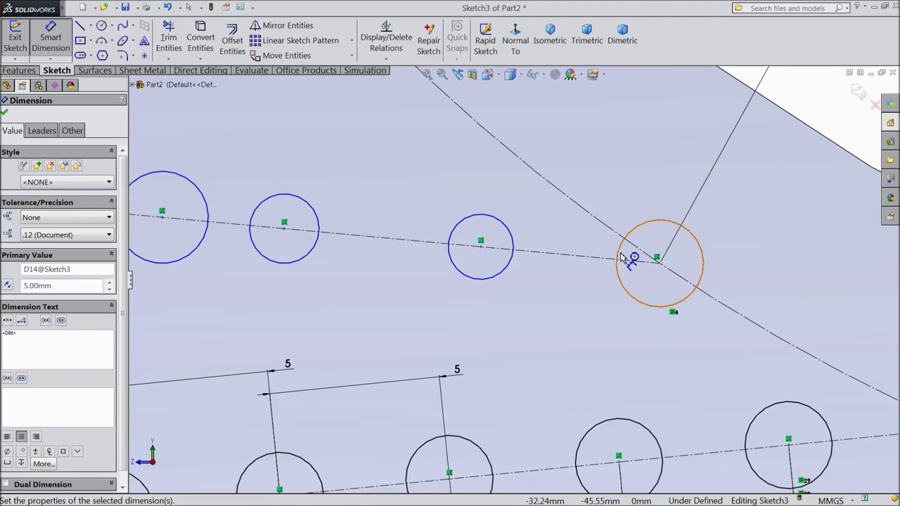
pyautogui.click(617, 254)
pyautogui.click(512, 254)
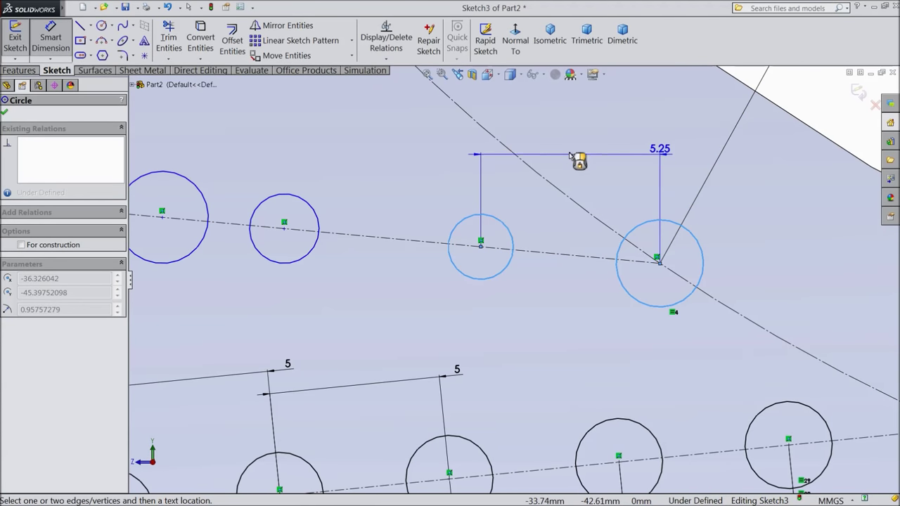
pyautogui.click(681, 171)
pyautogui.write('5')
pyautogui.click(629, 156)
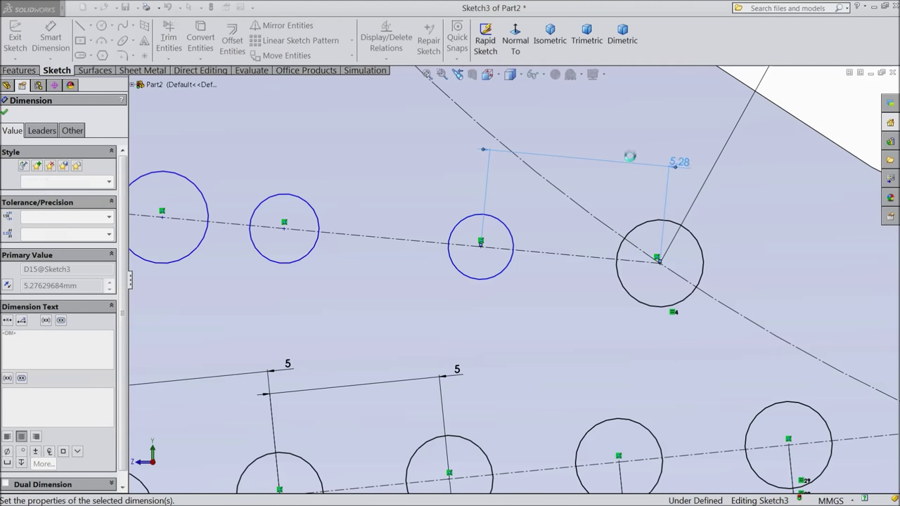
pyautogui.click(461, 233)
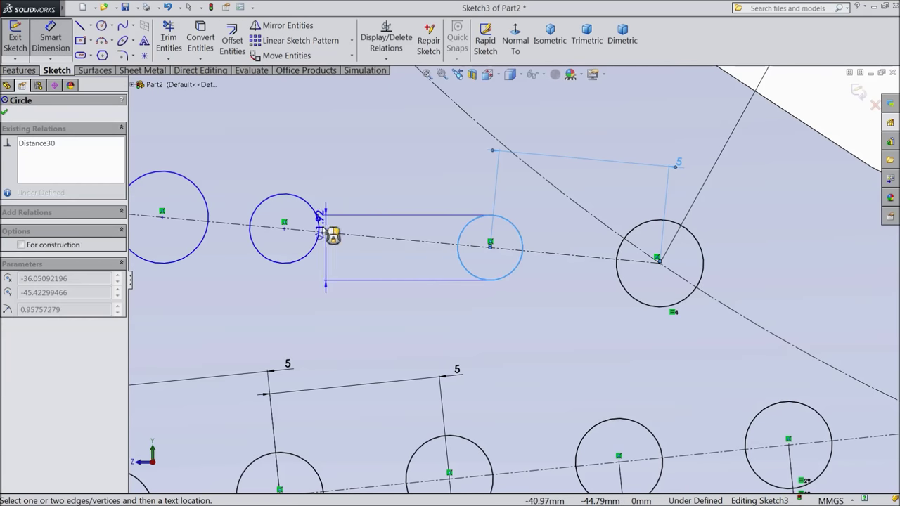
pyautogui.click(317, 230)
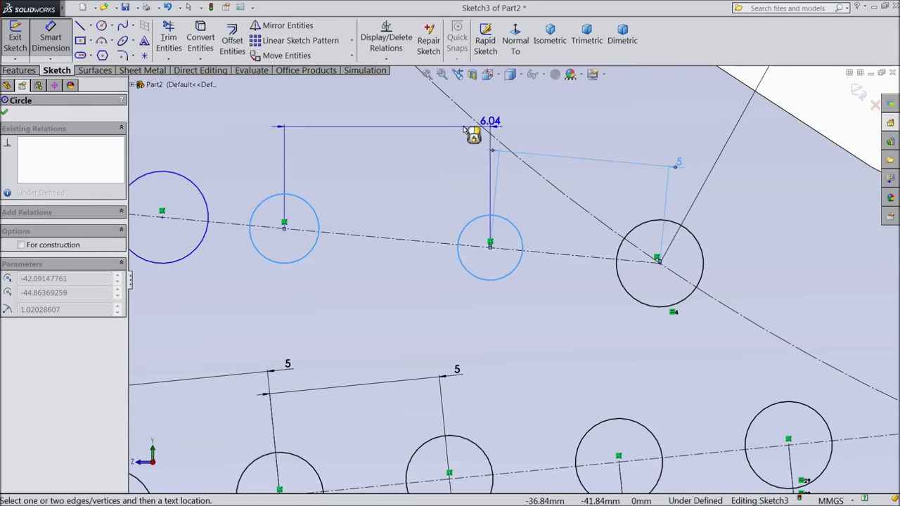
pyautogui.click(518, 127)
pyautogui.write('5')
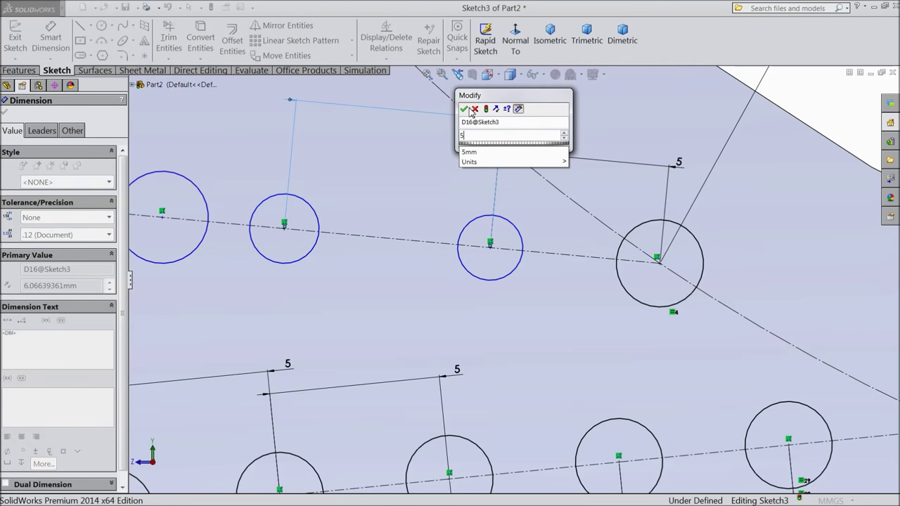
pyautogui.click(463, 109)
pyautogui.click(298, 209)
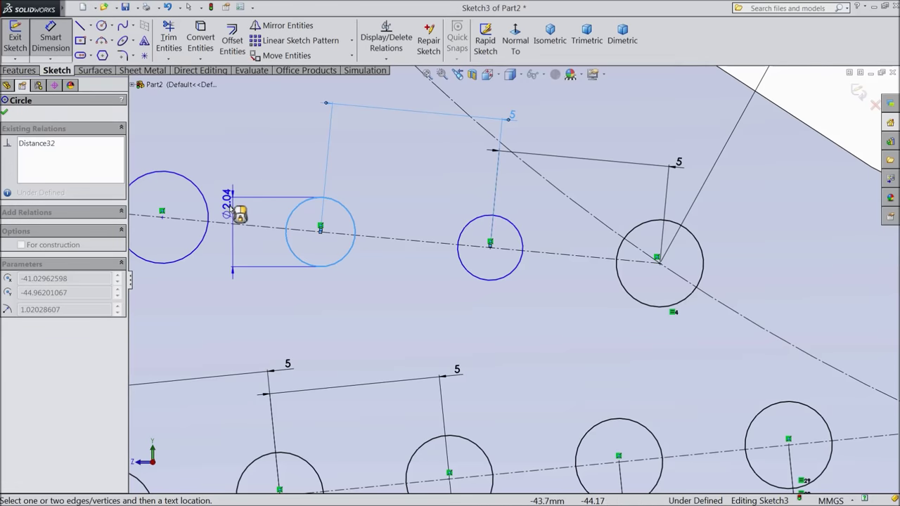
pyautogui.click(209, 204)
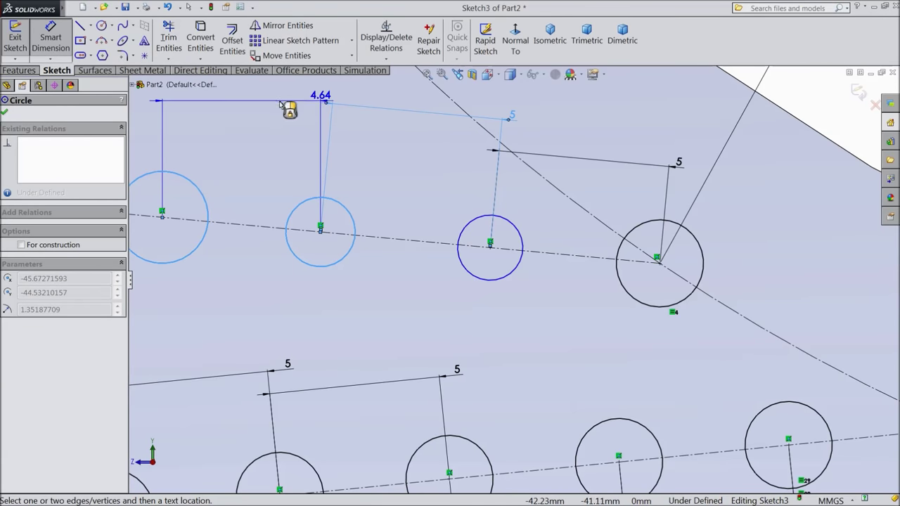
pyautogui.click(365, 98)
pyautogui.write('5')
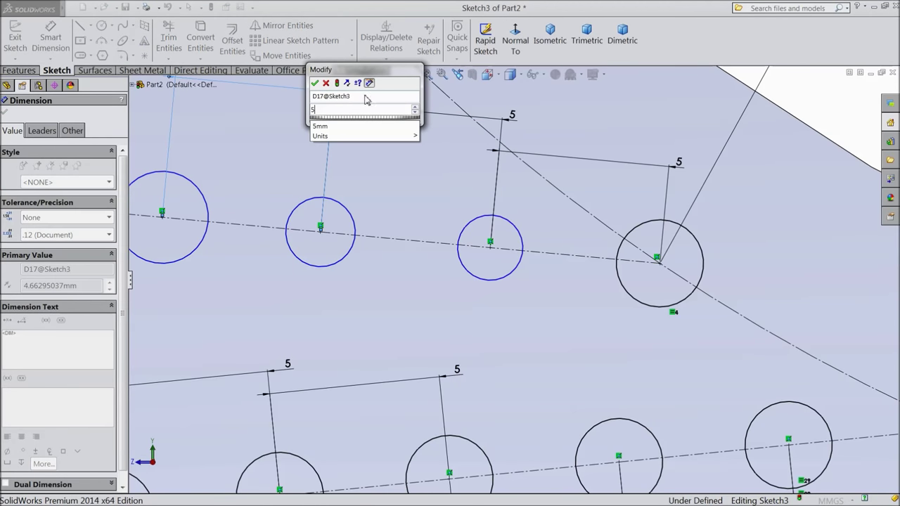
pyautogui.click(316, 84)
pyautogui.scroll(-5, 401, 176)
pyautogui.scroll(3, 320, 261)
pyautogui.scroll(2, 320, 261)
# Step: Set the next three upper-row centre-to-centre spacings to 5 mm
pyautogui.click(465, 229)
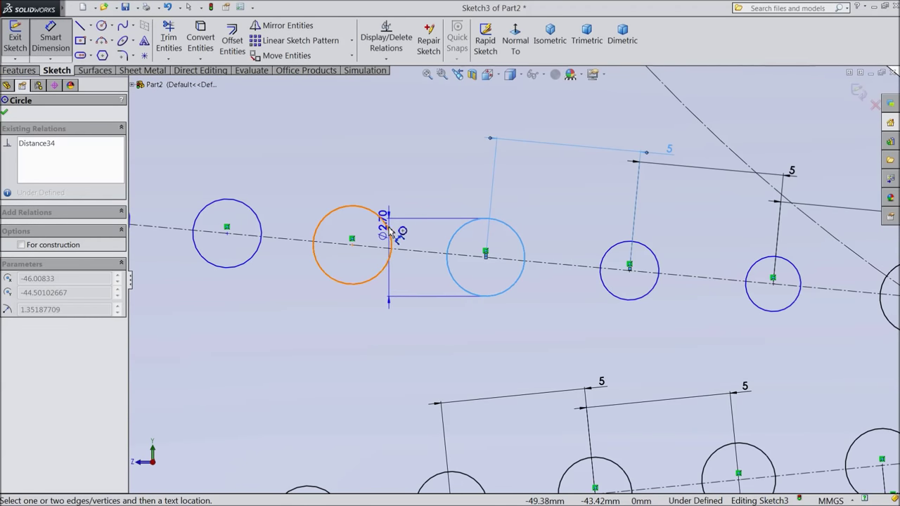
pyautogui.click(388, 233)
pyautogui.click(524, 169)
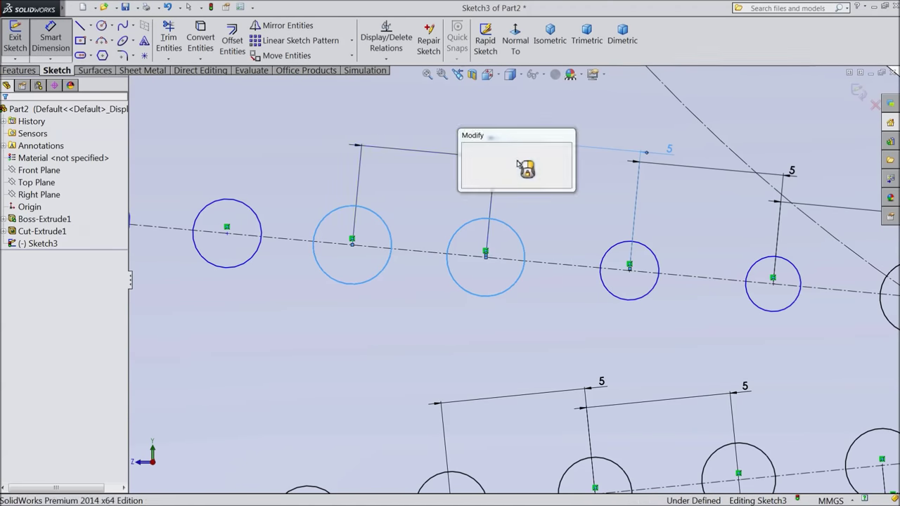
pyautogui.write('5')
pyautogui.click(467, 149)
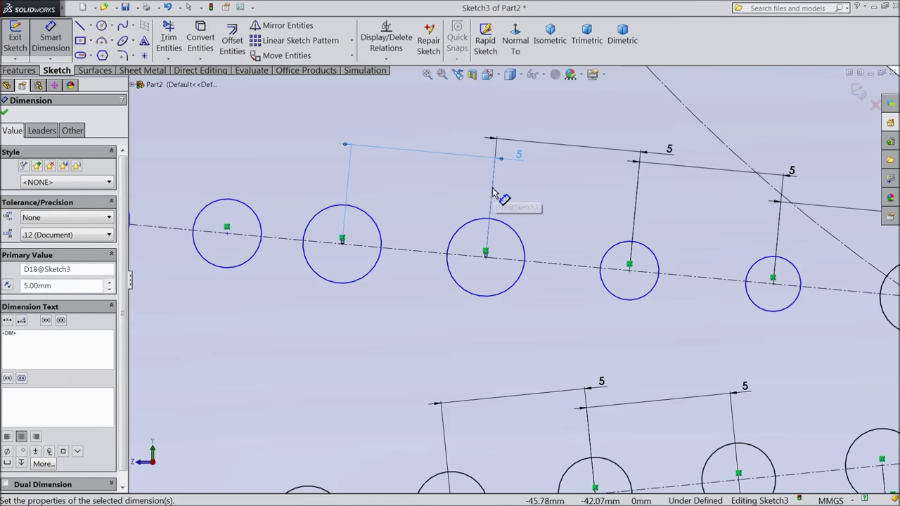
pyautogui.click(310, 229)
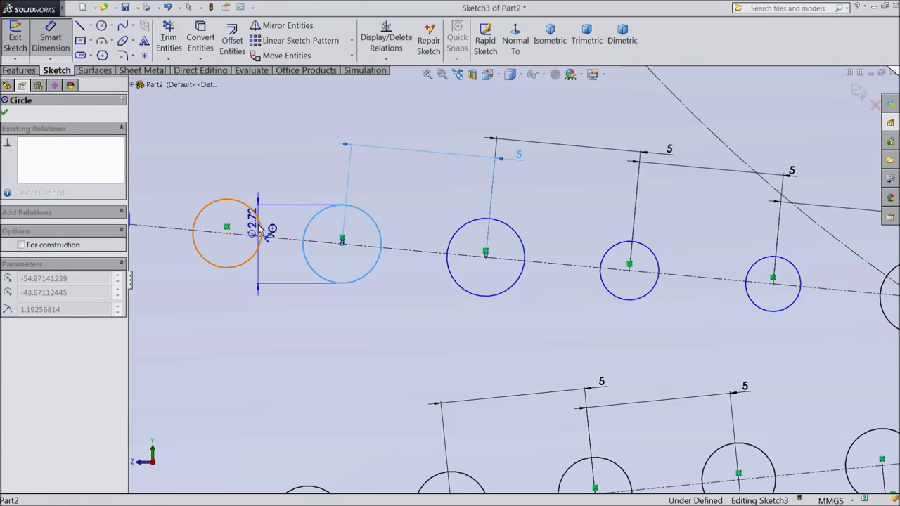
pyautogui.click(258, 221)
pyautogui.click(362, 126)
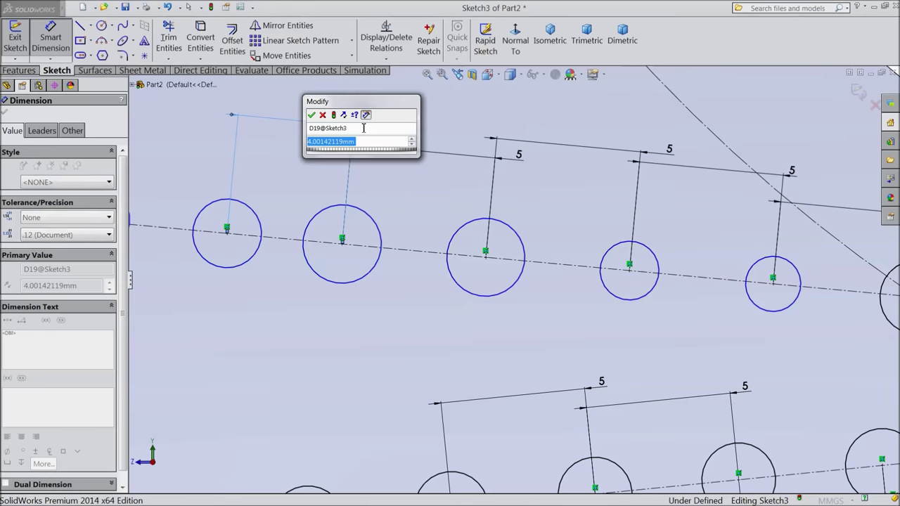
pyautogui.write('5')
pyautogui.click(313, 116)
pyautogui.scroll(3, 281, 232)
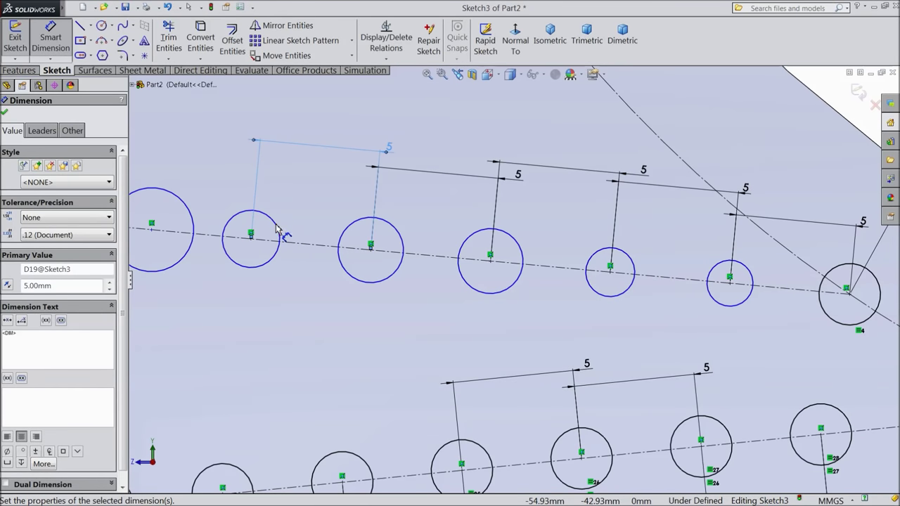
pyautogui.scroll(-5, 267, 232)
pyautogui.click(359, 260)
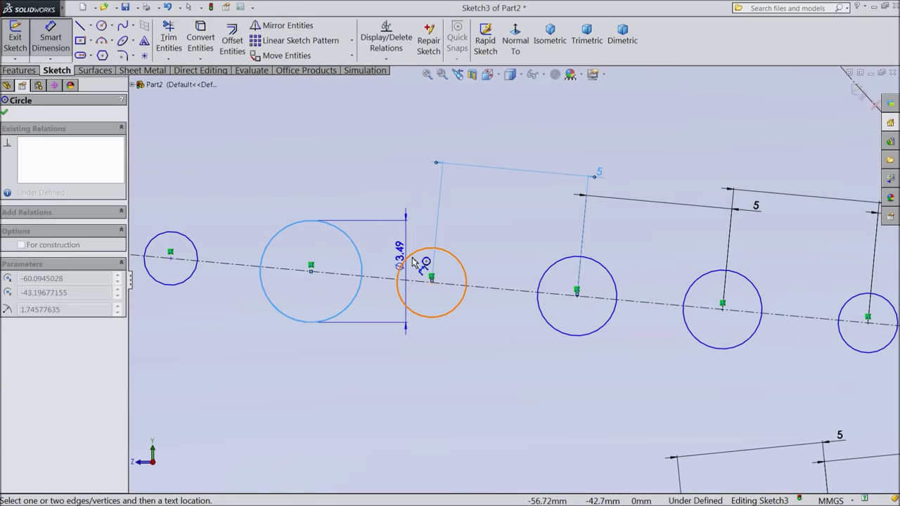
pyautogui.click(415, 263)
pyautogui.click(422, 181)
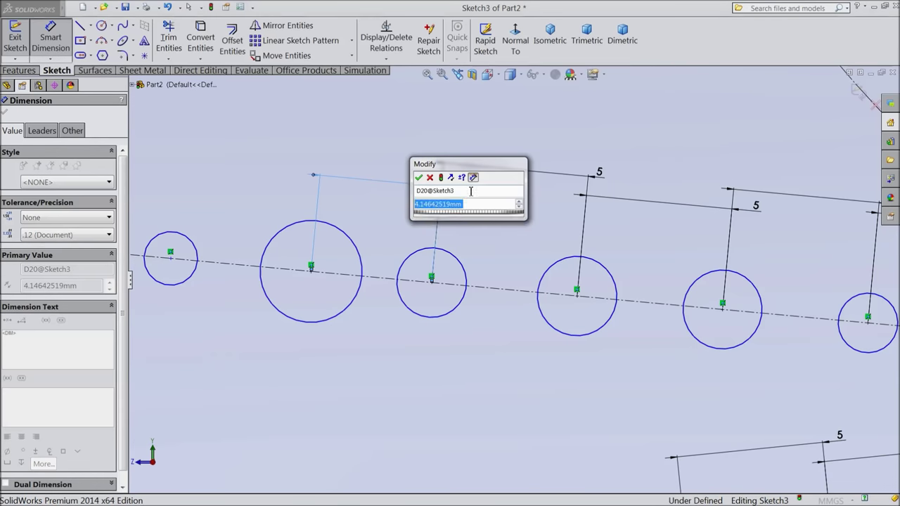
pyautogui.write('5')
pyautogui.click(418, 177)
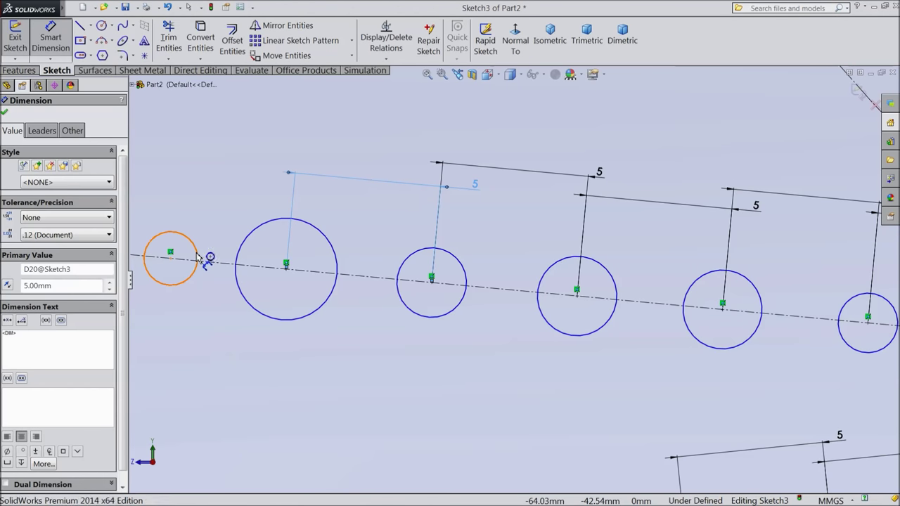
# Step: Dimension the last two upper-row spacings to 5 mm and finish dimensioning
pyautogui.click(199, 260)
pyautogui.click(246, 241)
pyautogui.click(338, 205)
pyautogui.write('5')
pyautogui.click(283, 189)
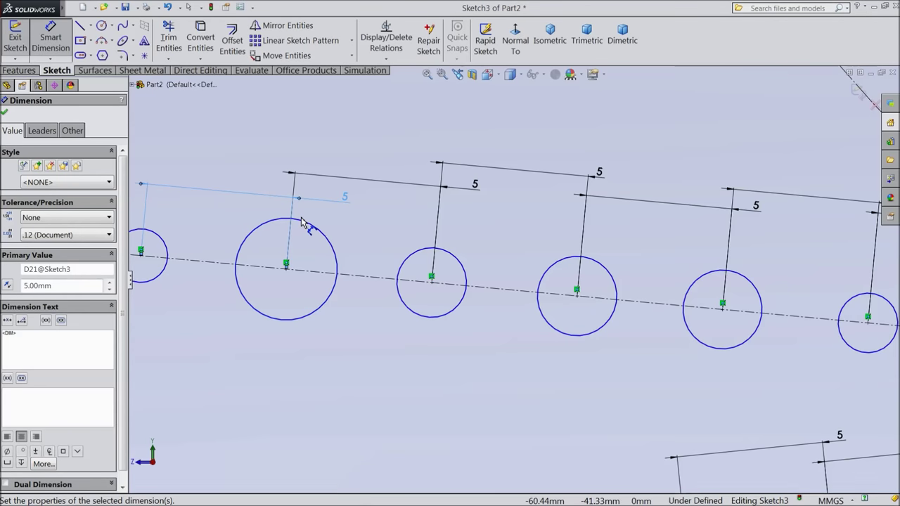
pyautogui.scroll(3, 301, 222)
pyautogui.click(258, 255)
pyautogui.click(296, 261)
pyautogui.click(338, 194)
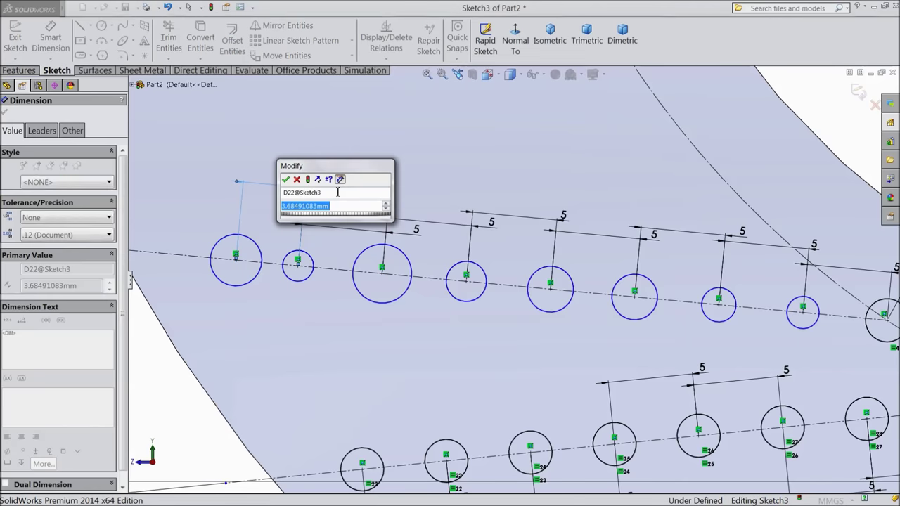
pyautogui.write('5')
pyautogui.click(285, 180)
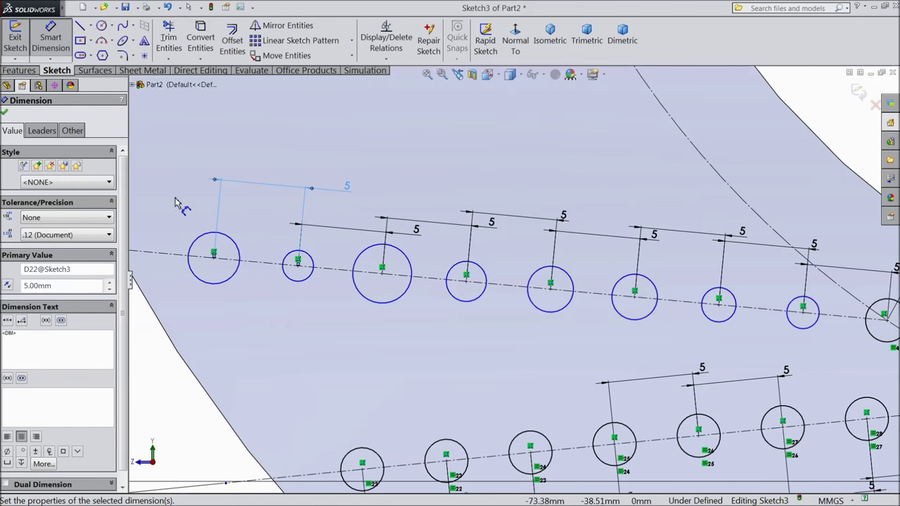
pyautogui.click(5, 114)
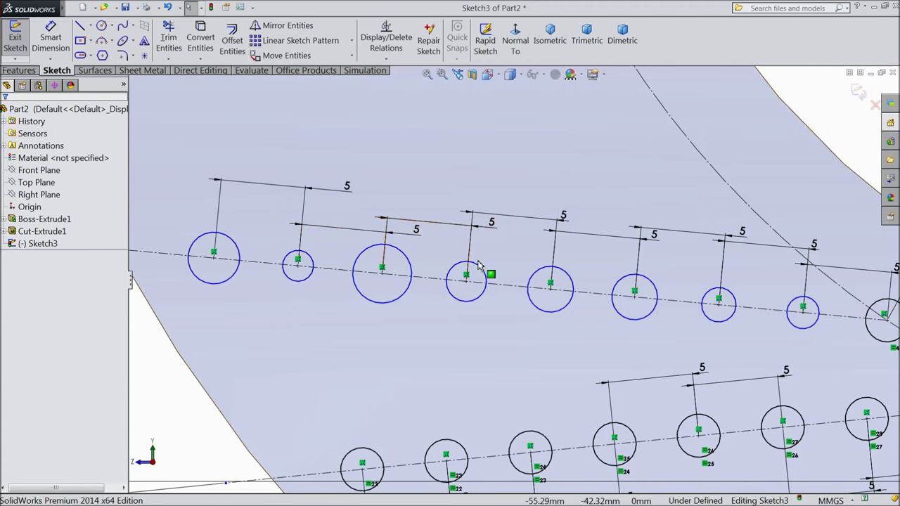
pyautogui.scroll(2, 488, 275)
# Step: Give all upper-row circles an Equal relation so Sketch3 becomes fully defined
pyautogui.click(812, 327)
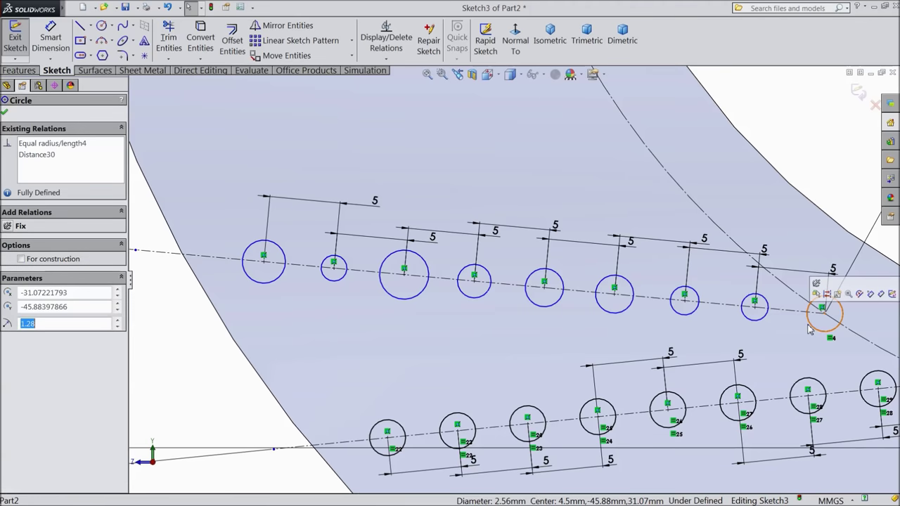
pyautogui.keyDown('ctrl'); pyautogui.click(760, 322); pyautogui.keyUp('ctrl')
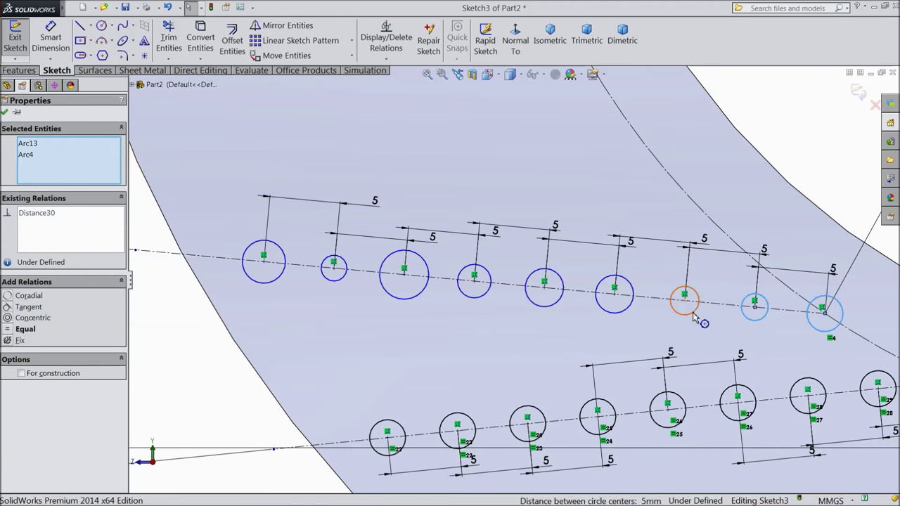
pyautogui.keyDown('ctrl'); pyautogui.click(697, 314); pyautogui.keyUp('ctrl')
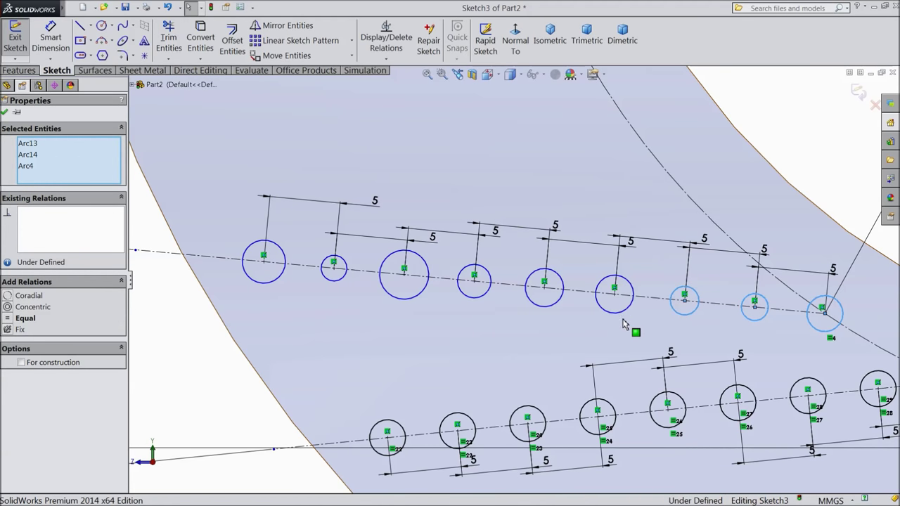
pyautogui.keyDown('ctrl'); pyautogui.click(540, 305); pyautogui.keyUp('ctrl')
pyautogui.keyDown('ctrl'); pyautogui.click(477, 300); pyautogui.keyUp('ctrl')
pyautogui.keyDown('ctrl'); pyautogui.click(422, 292); pyautogui.keyUp('ctrl')
pyautogui.keyDown('ctrl'); pyautogui.click(336, 280); pyautogui.keyUp('ctrl')
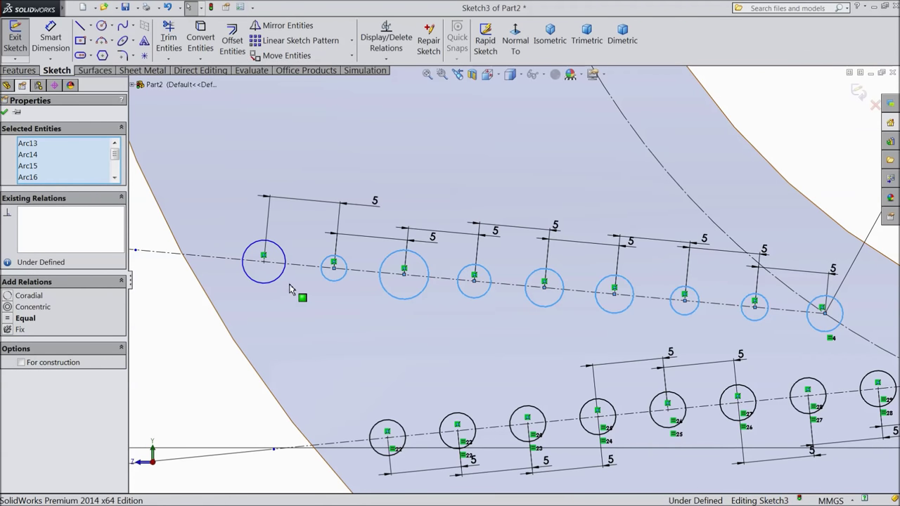
pyautogui.keyDown('ctrl'); pyautogui.click(281, 276); pyautogui.keyUp('ctrl')
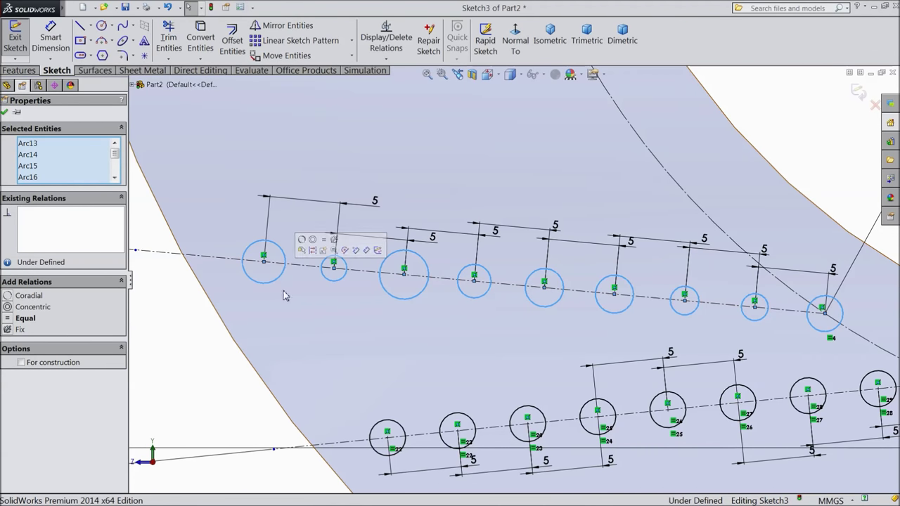
pyautogui.click(28, 319)
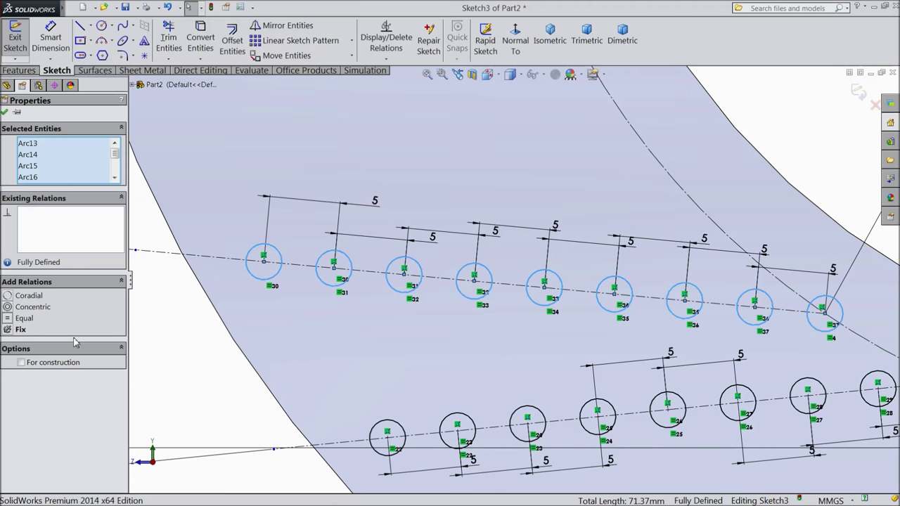
pyautogui.click(5, 113)
pyautogui.scroll(5, 528, 307)
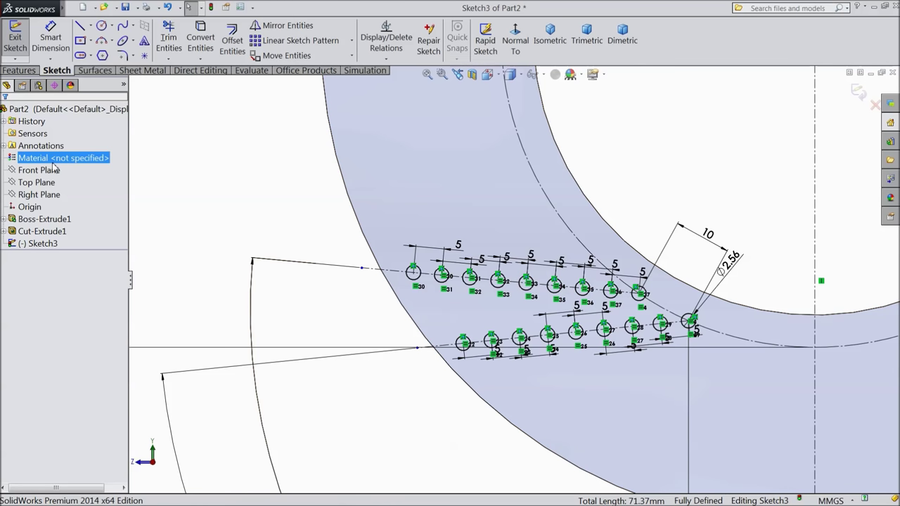
pyautogui.click(19, 70)
# Step: Extrude-cut the hole sketch Through All to create Cut-Extrude2
pyautogui.click(190, 44)
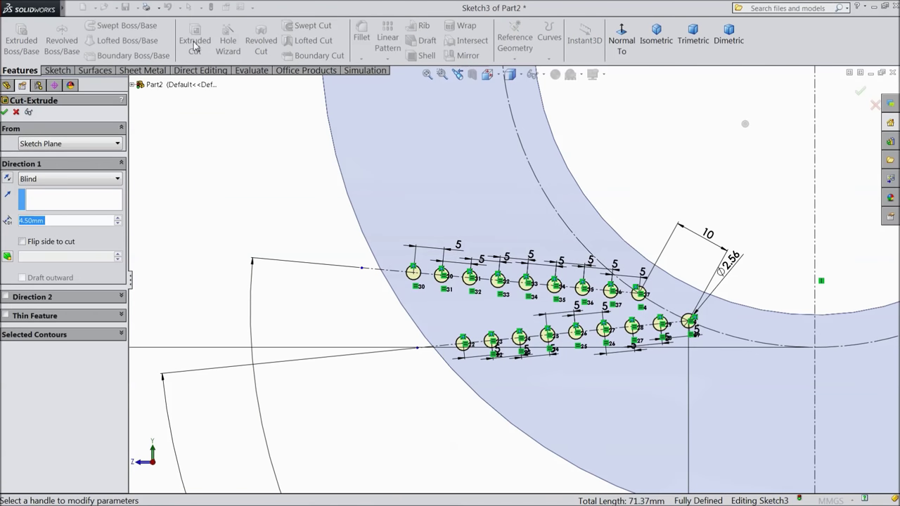
pyautogui.moveTo(362, 305)
pyautogui.mouseDown(button='middle')
pyautogui.moveTo(373, 241)
pyautogui.moveTo(383, 284)
pyautogui.mouseUp(button='middle')
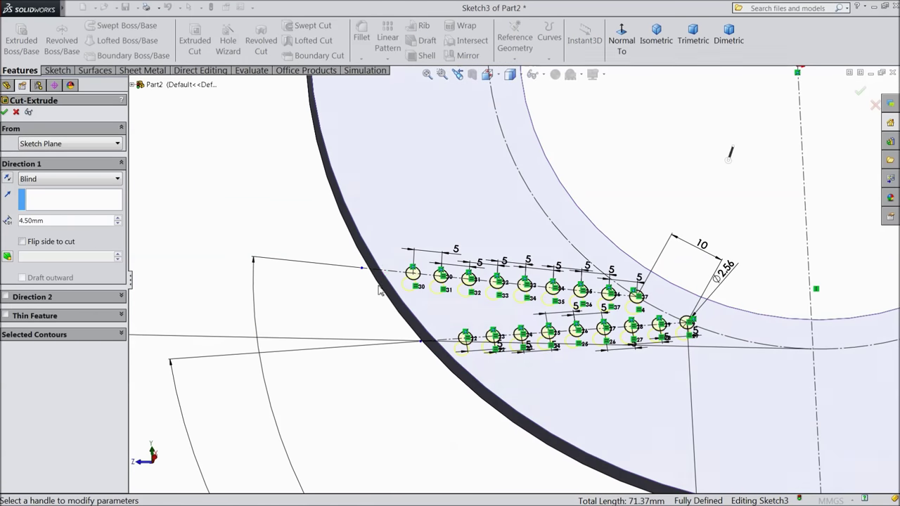
pyautogui.click(40, 180)
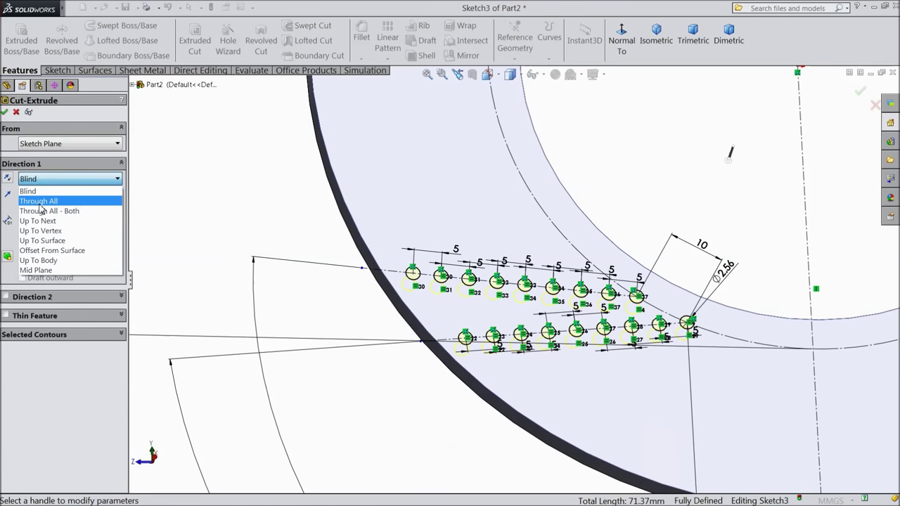
pyautogui.click(39, 196)
pyautogui.click(5, 113)
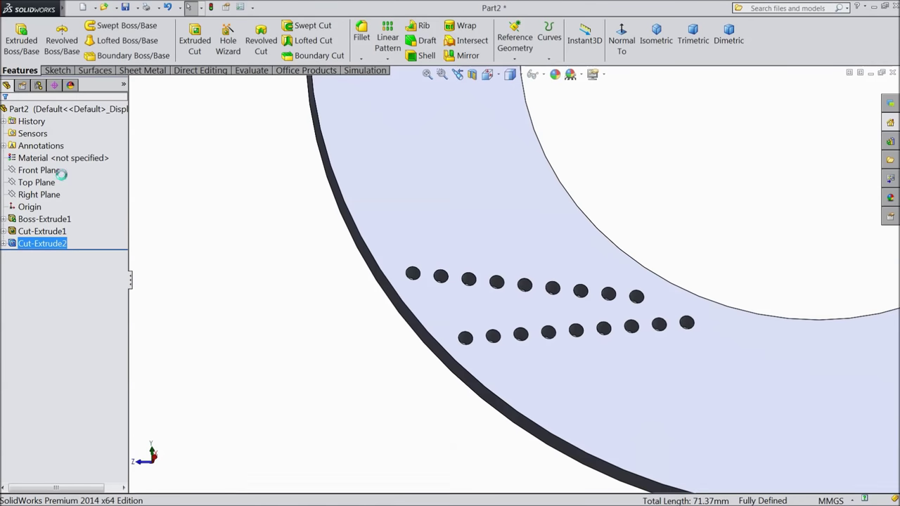
# Step: Inspect the new holes obliquely, then return face-on and zoom to fit the whole ring
pyautogui.hotkey('ctrl', '8')
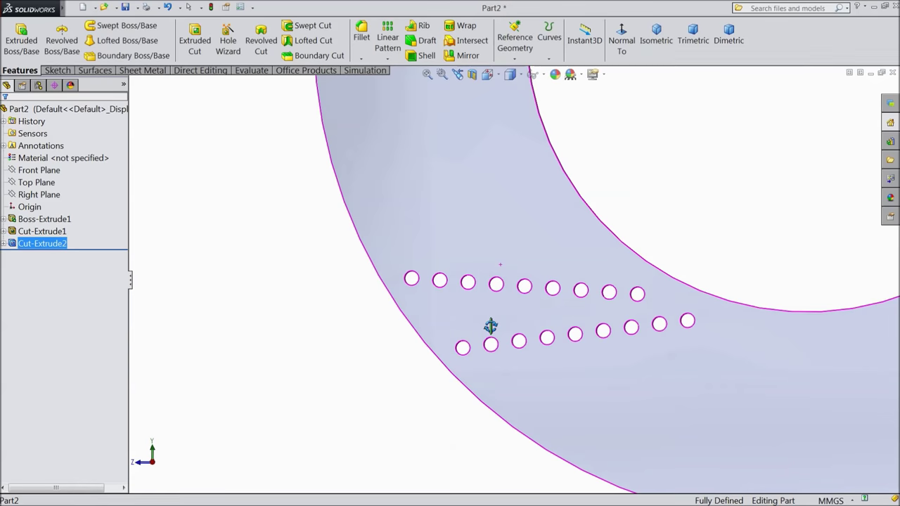
pyautogui.scroll(-3, 566, 323)
pyautogui.moveTo(566, 323); pyautogui.dragTo(521, 310, button='middle')
pyautogui.scroll(5, 522, 310)
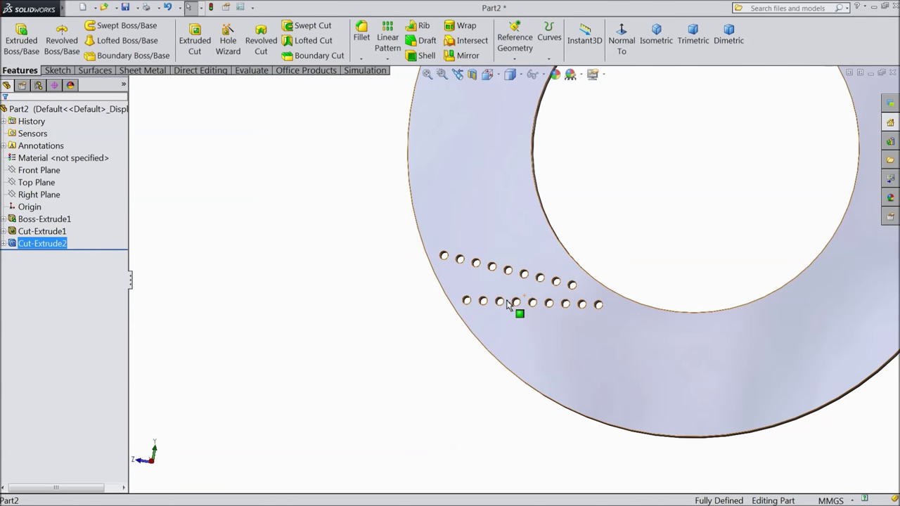
pyautogui.scroll(5, 507, 305)
pyautogui.moveTo(507, 305); pyautogui.dragTo(654, 225, button='middle')
pyautogui.scroll(-4, 668, 201)
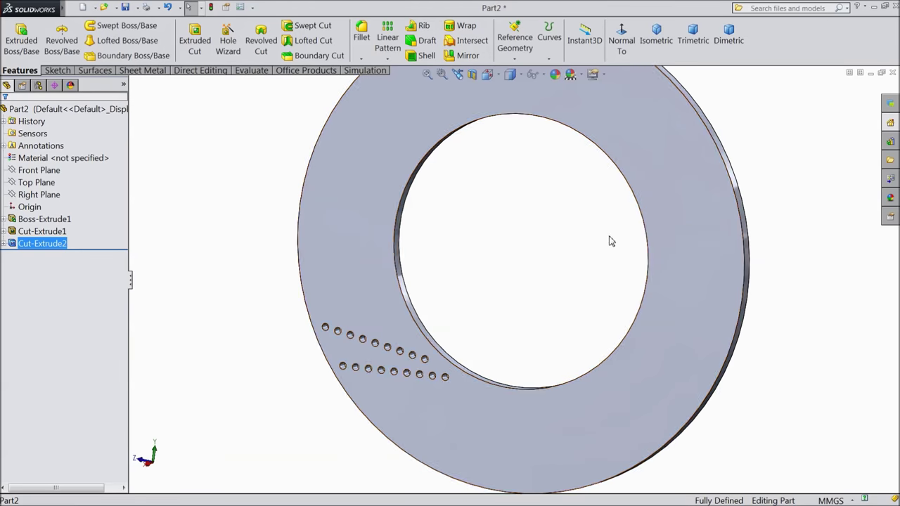
pyautogui.hotkey('ctrl', '8')
pyautogui.press('z')
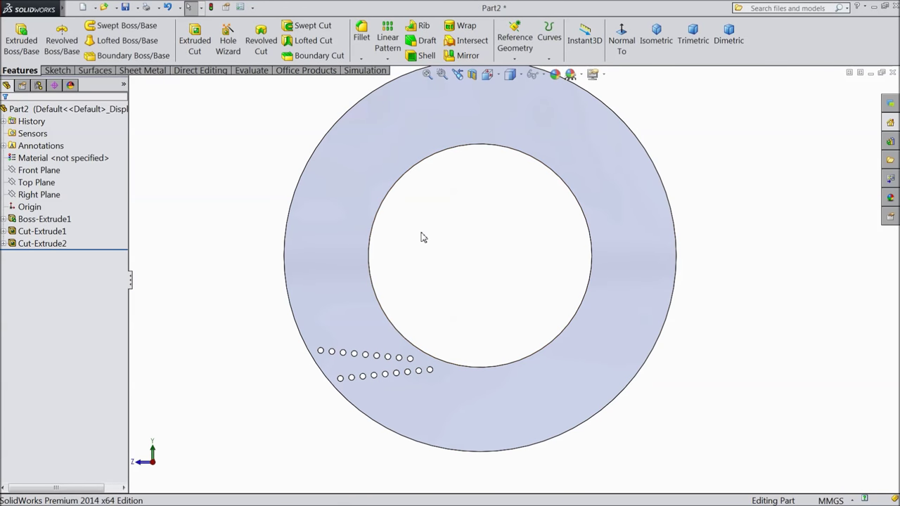
pyautogui.click(389, 61)
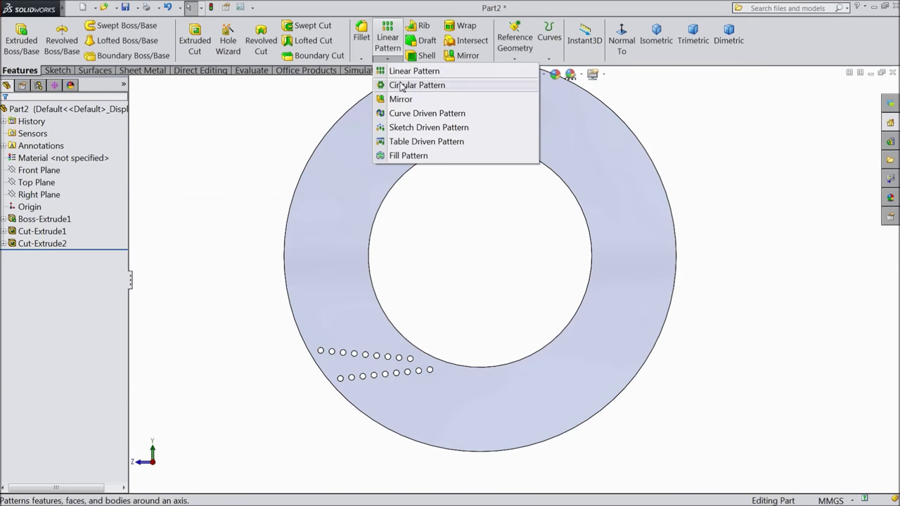
# Step: Circular-pattern Cut-Extrude2 about the ring's inner edge, 7 equal instances over 360°
pyautogui.click(402, 85)
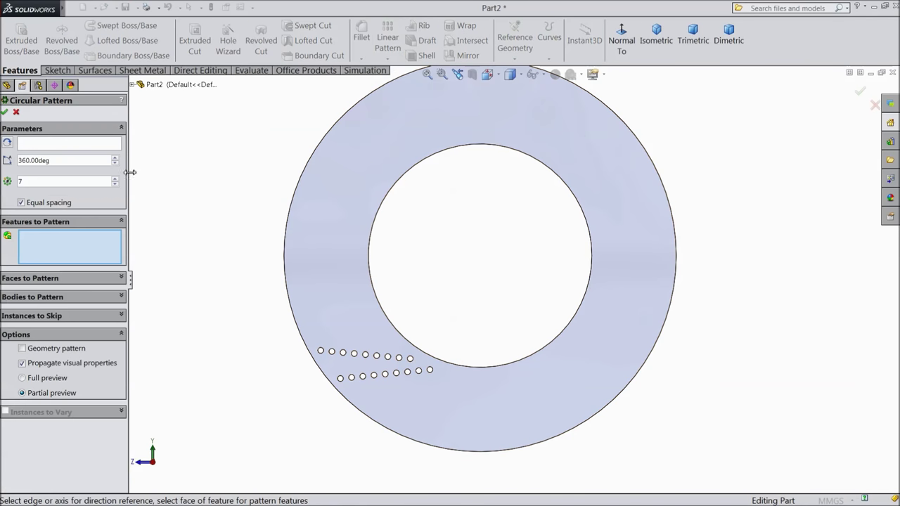
pyautogui.click(133, 85)
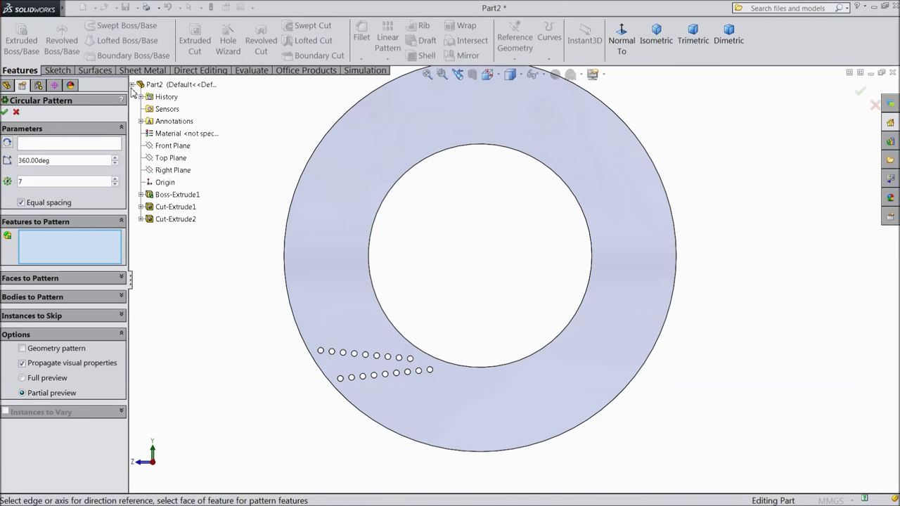
pyautogui.click(172, 219)
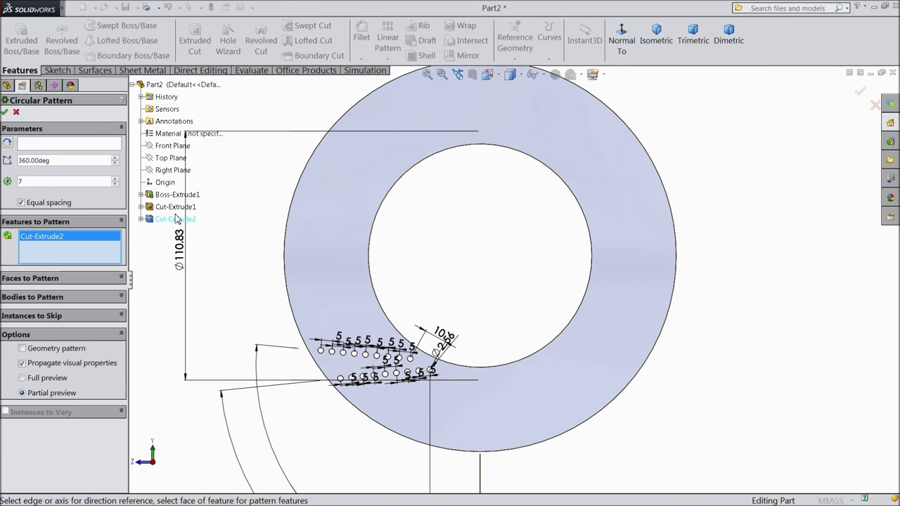
pyautogui.click(43, 143)
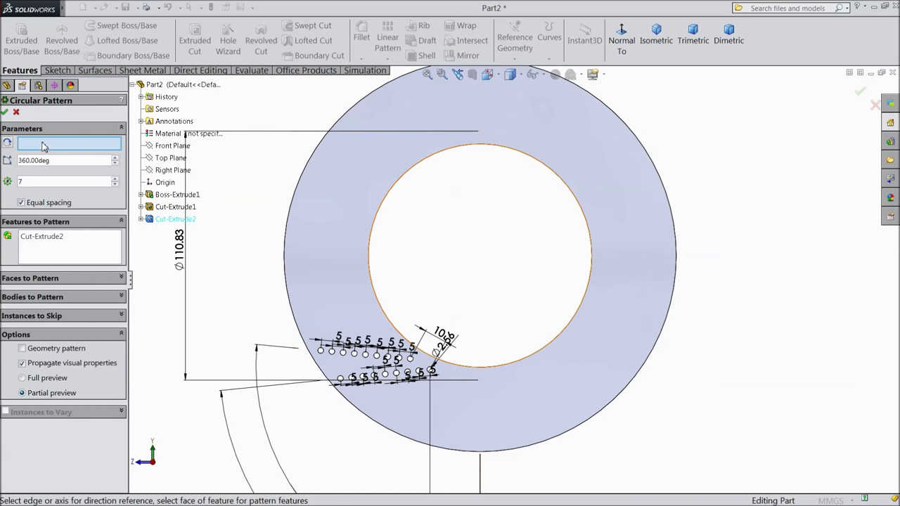
pyautogui.click(369, 271)
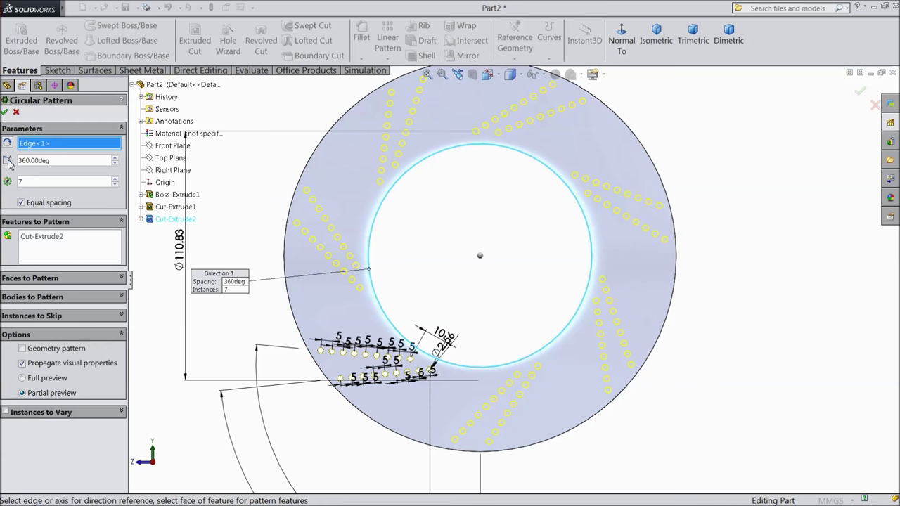
pyautogui.press('Return')
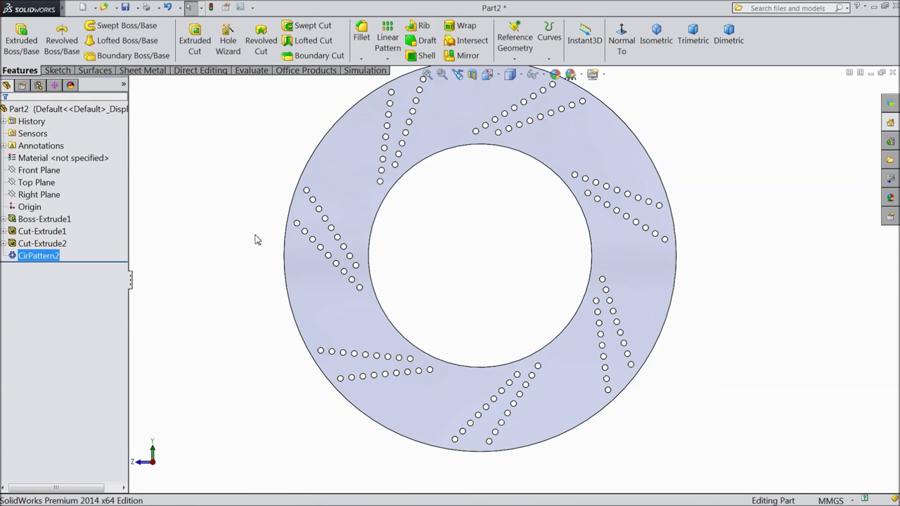
pyautogui.moveTo(241, 225); pyautogui.dragTo(259, 250, button='middle')
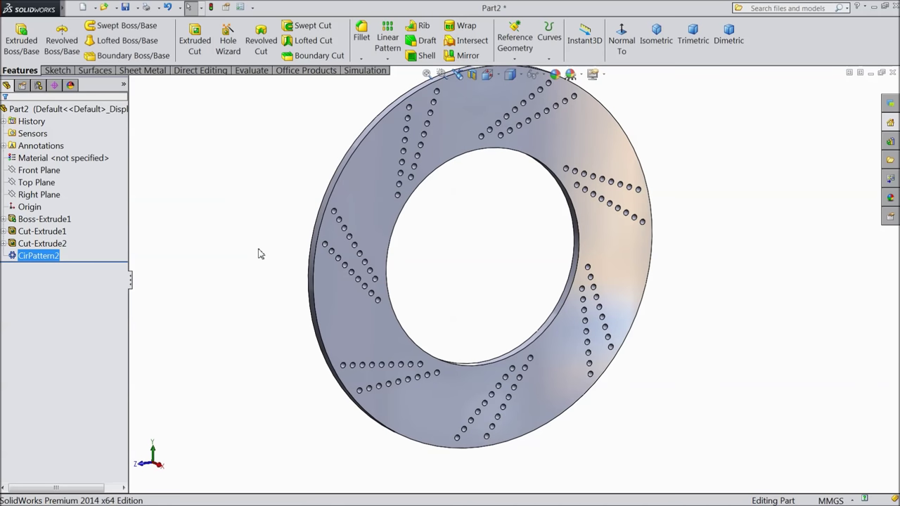
pyautogui.moveTo(266, 264); pyautogui.dragTo(203, 243, button='middle')
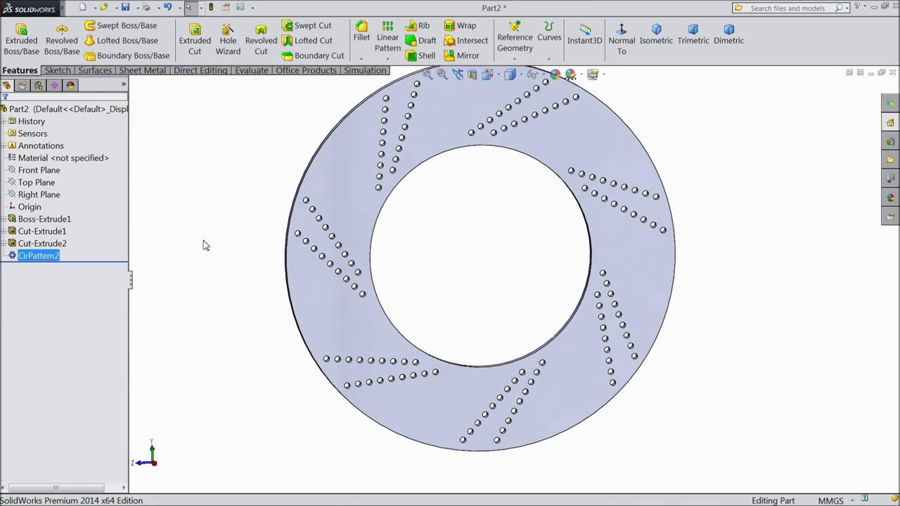
# Step: Sketch on the ring face a vertical centreline from the origin to the outer edge
pyautogui.click(435, 406)
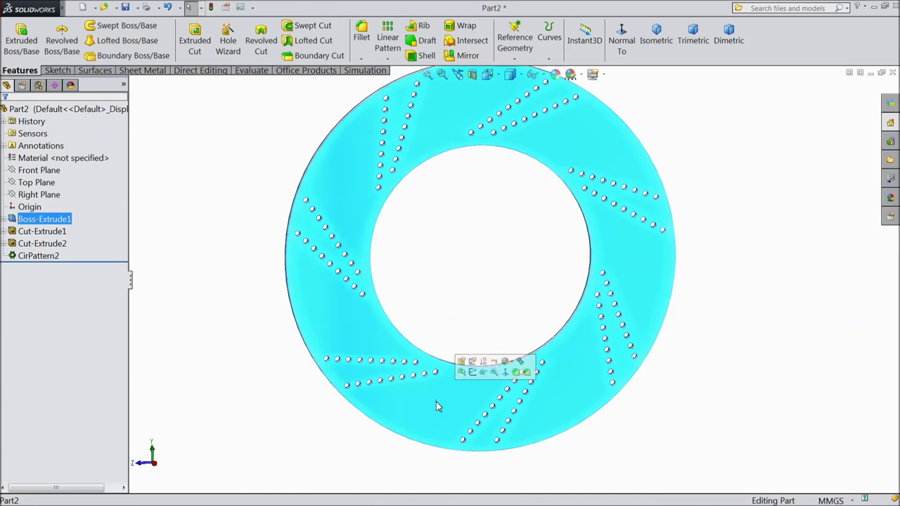
pyautogui.click(471, 373)
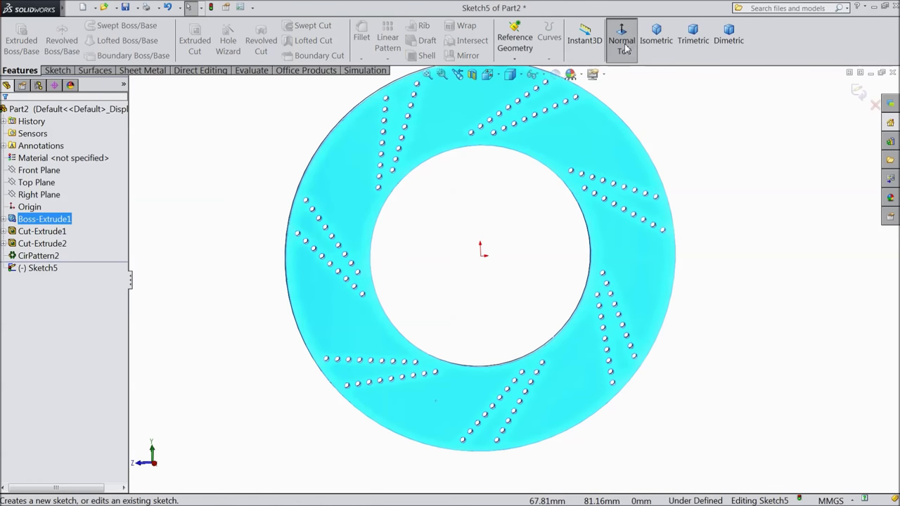
pyautogui.click(56, 73)
pyautogui.click(90, 26)
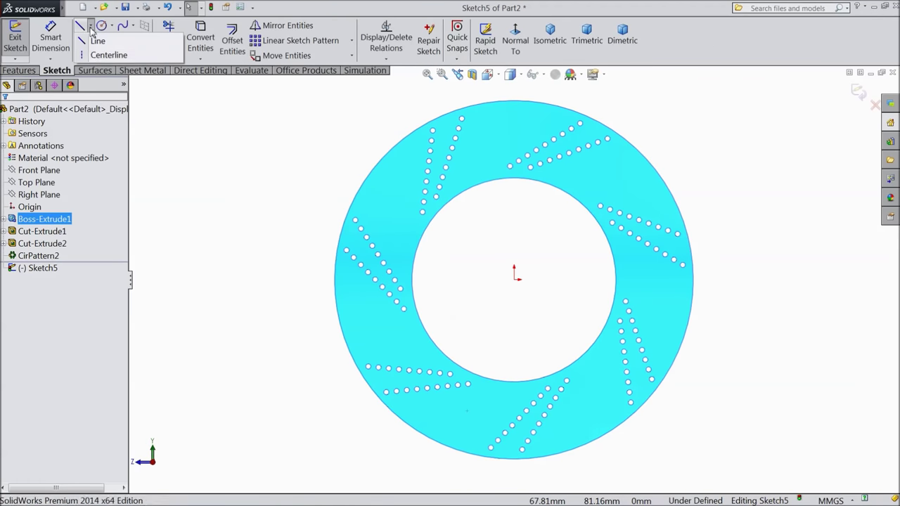
pyautogui.click(95, 53)
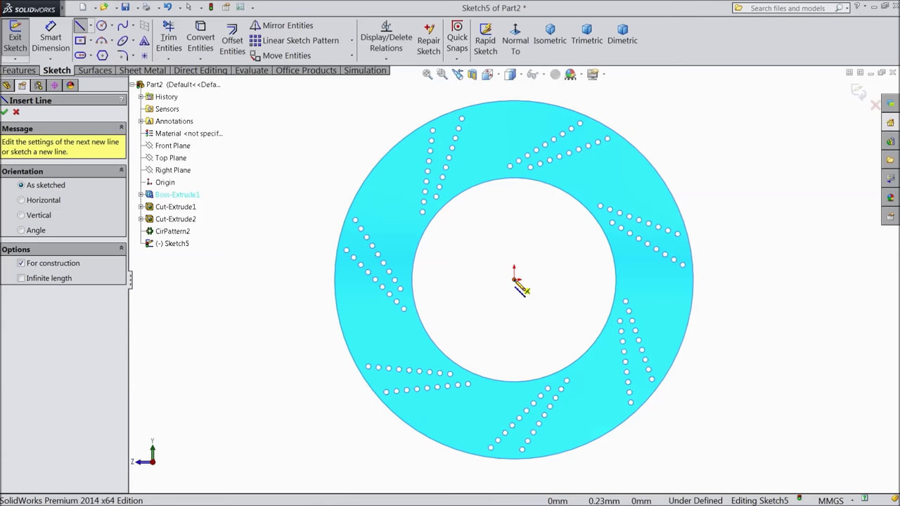
pyautogui.click(514, 279)
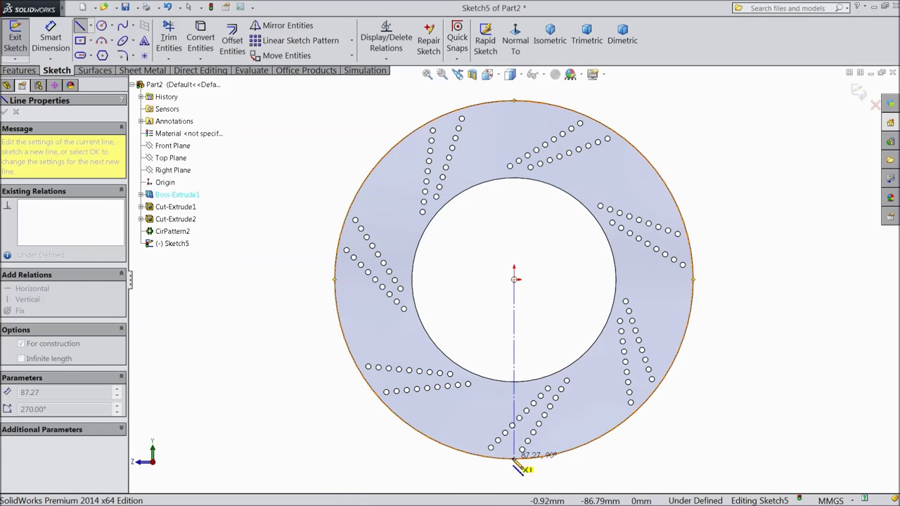
pyautogui.click(514, 459)
pyautogui.rightClick(520, 328)
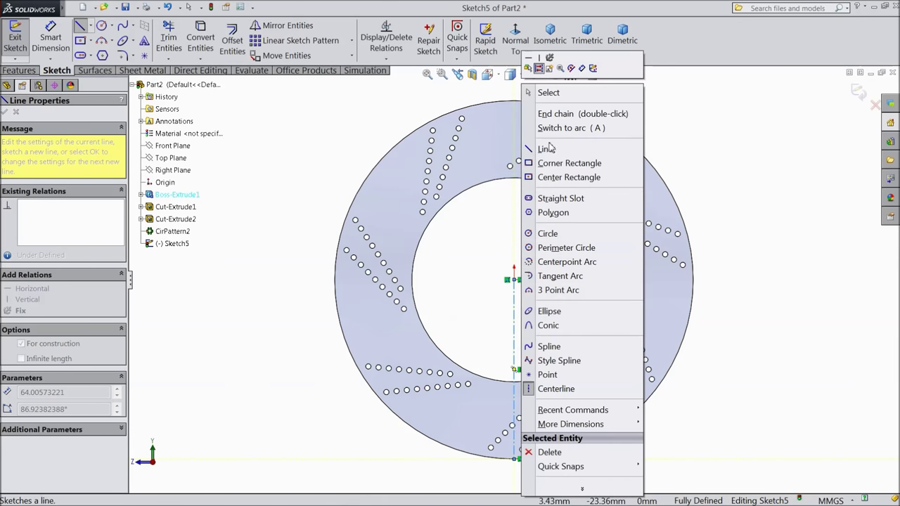
pyautogui.click(549, 93)
pyautogui.scroll(-5, 544, 446)
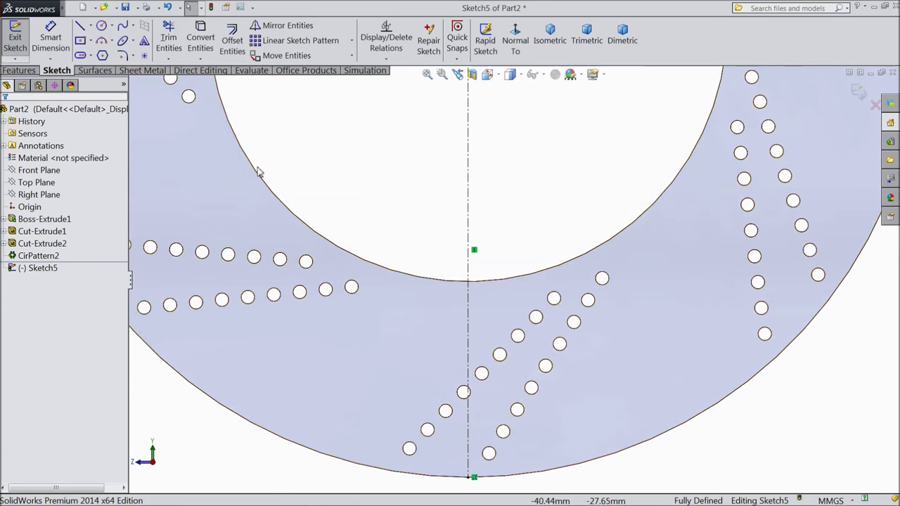
# Step: Draw a thin angled 3 Point Corner Rectangle next to the centreline
pyautogui.click(90, 41)
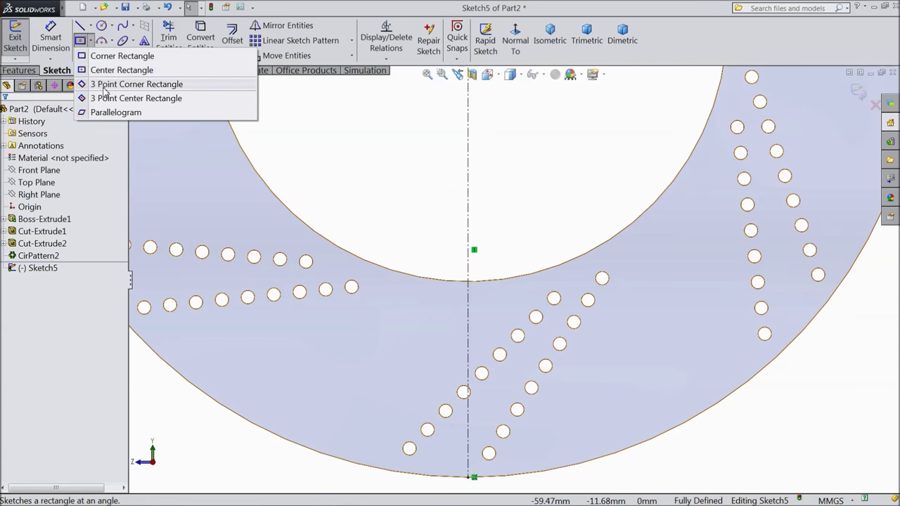
pyautogui.click(105, 84)
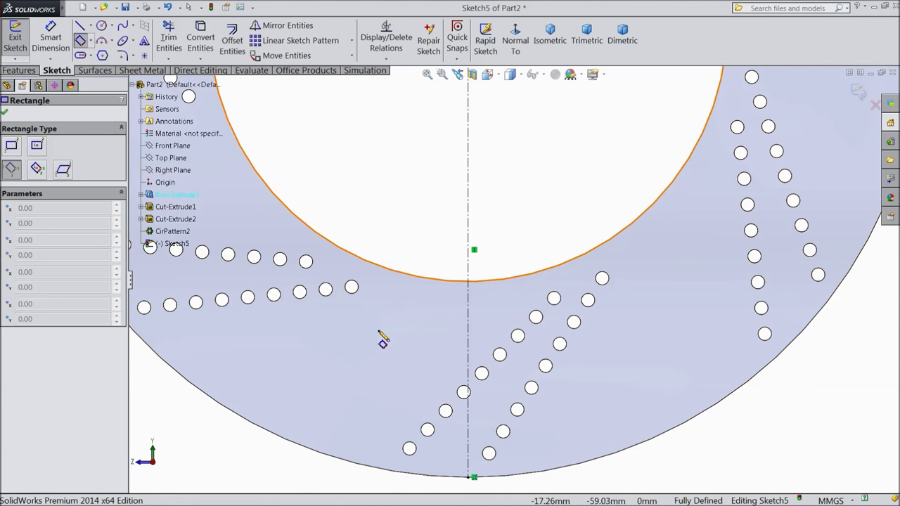
pyautogui.click(377, 310)
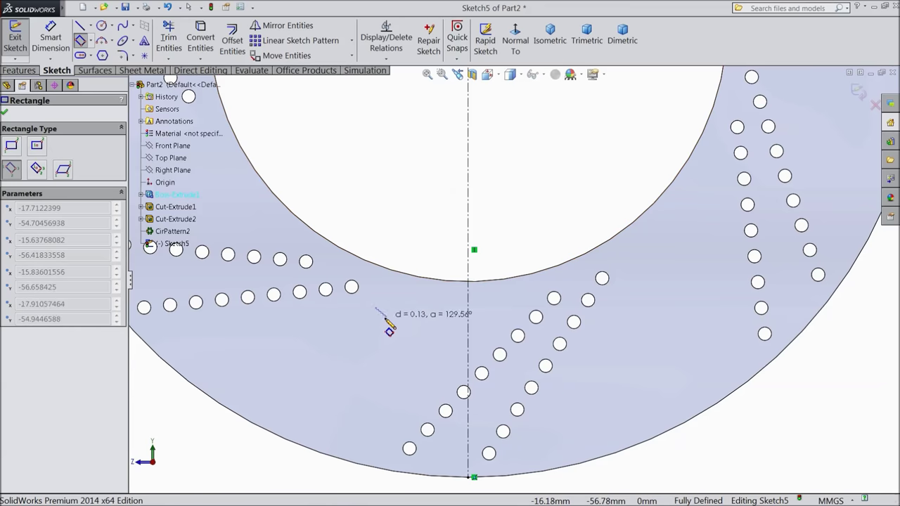
pyautogui.click(299, 384)
pyautogui.click(302, 380)
pyautogui.rightClick(289, 352)
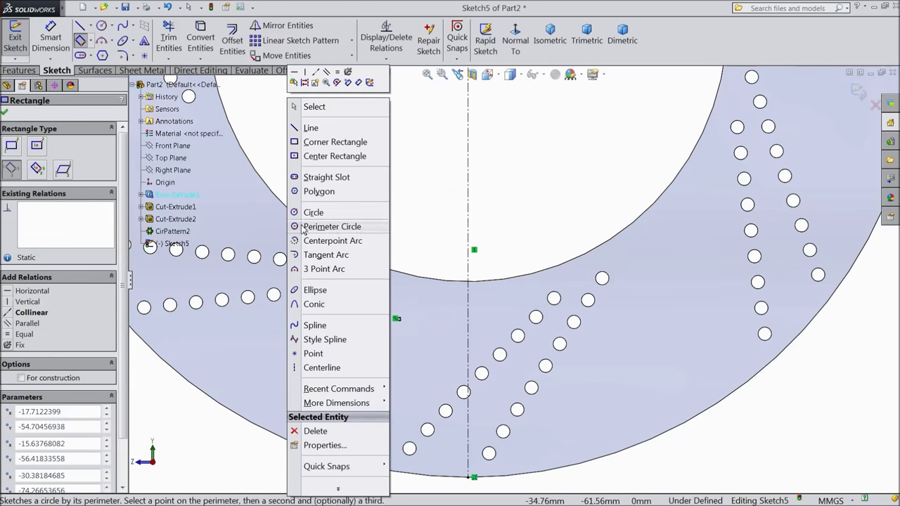
pyautogui.click(314, 106)
# Step: Dimension the rectangle's corner 2.84 mm from the centreline and its long edge at 66°
pyautogui.click(49, 44)
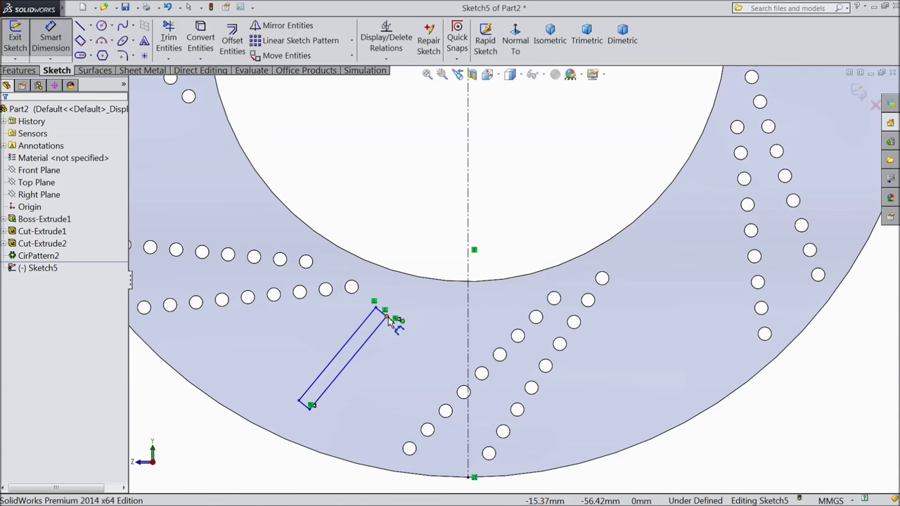
pyautogui.click(386, 316)
pyautogui.click(468, 323)
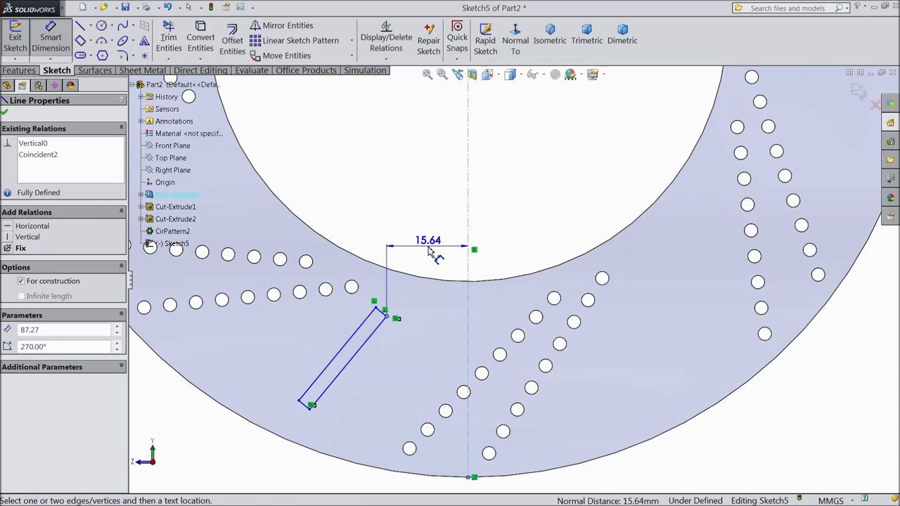
pyautogui.click(439, 253)
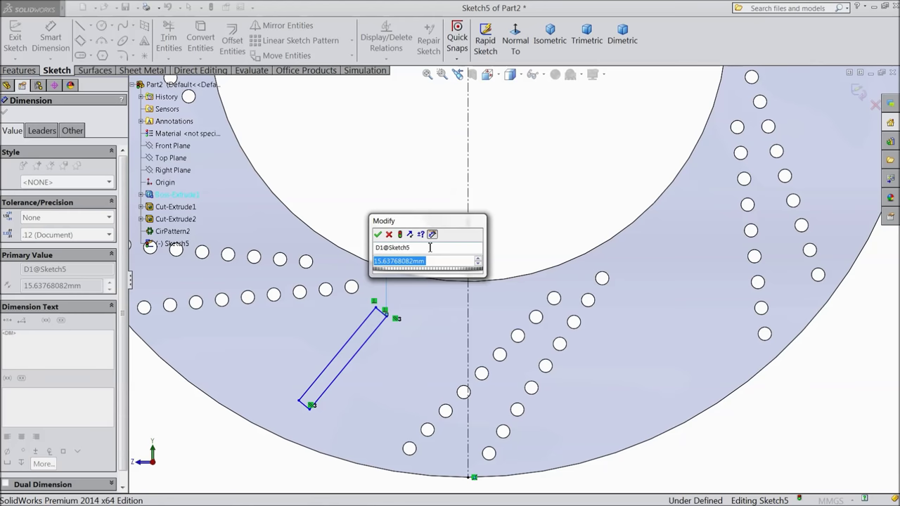
pyautogui.write('2.84')
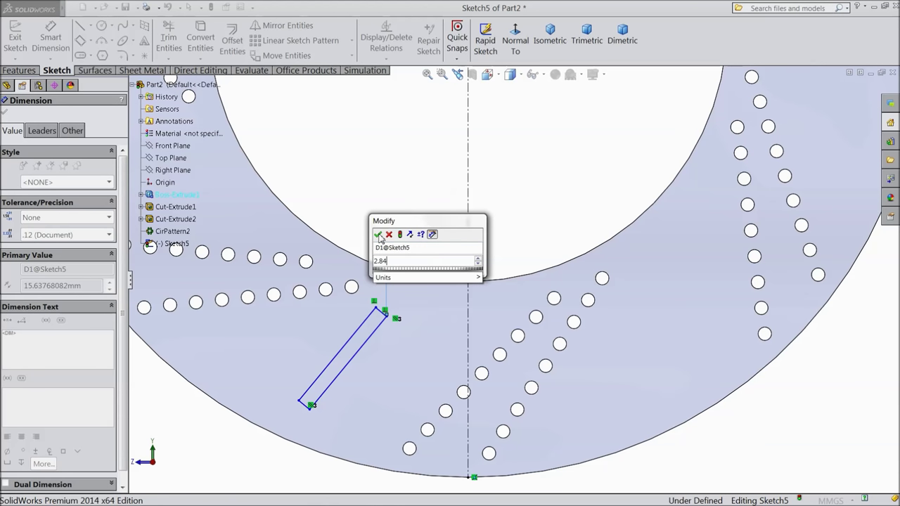
pyautogui.click(378, 235)
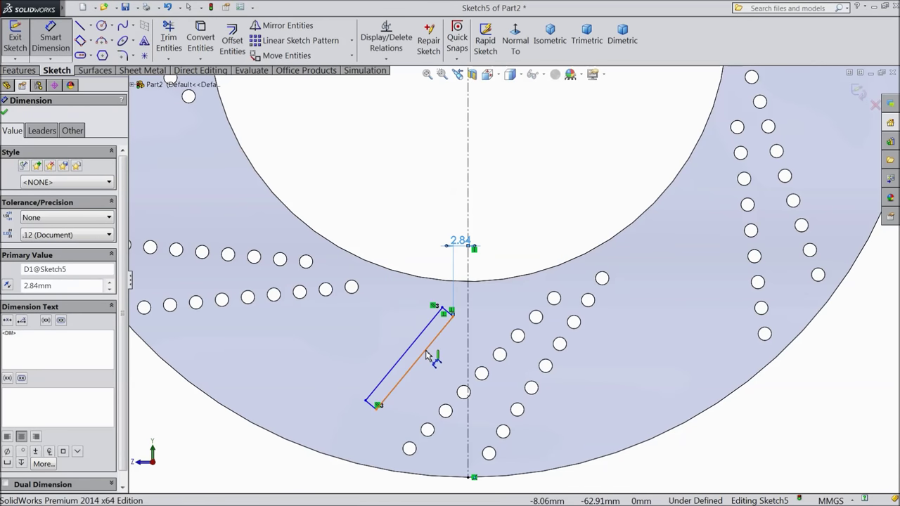
pyautogui.click(426, 355)
pyautogui.click(422, 407)
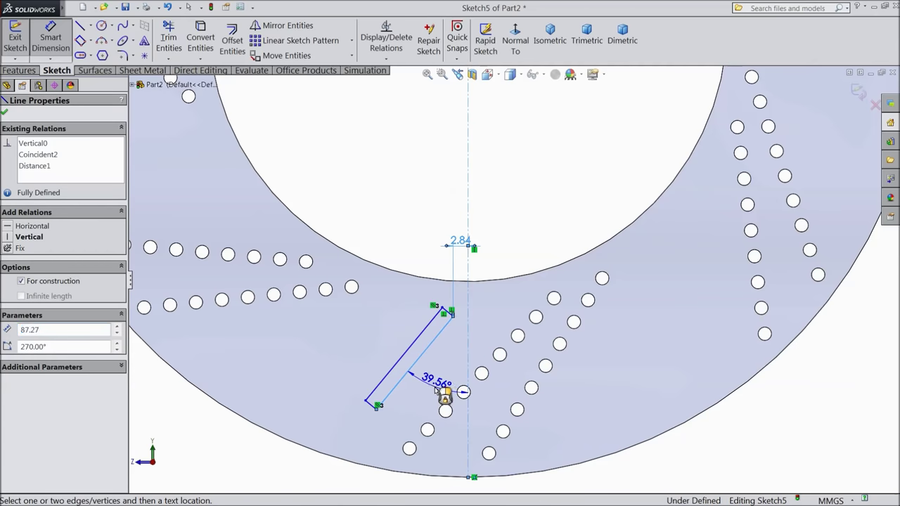
pyautogui.click(430, 391)
pyautogui.write('66')
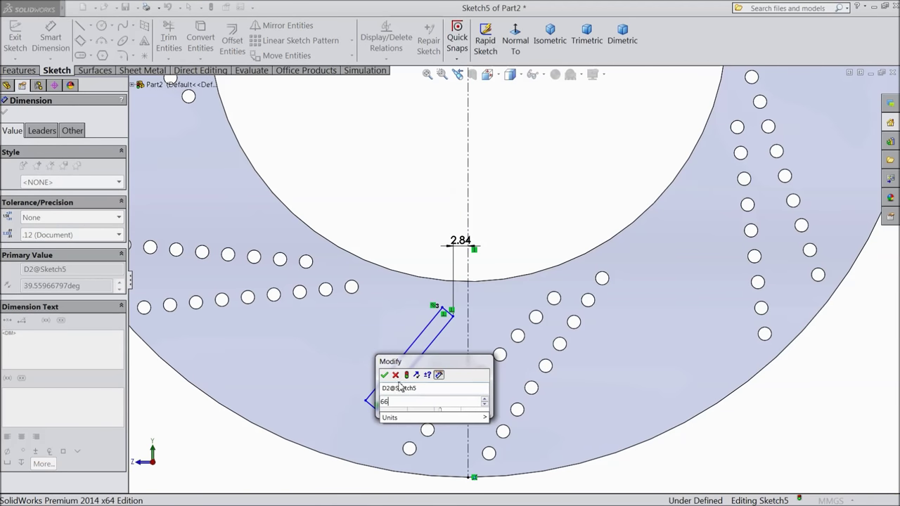
pyautogui.click(384, 376)
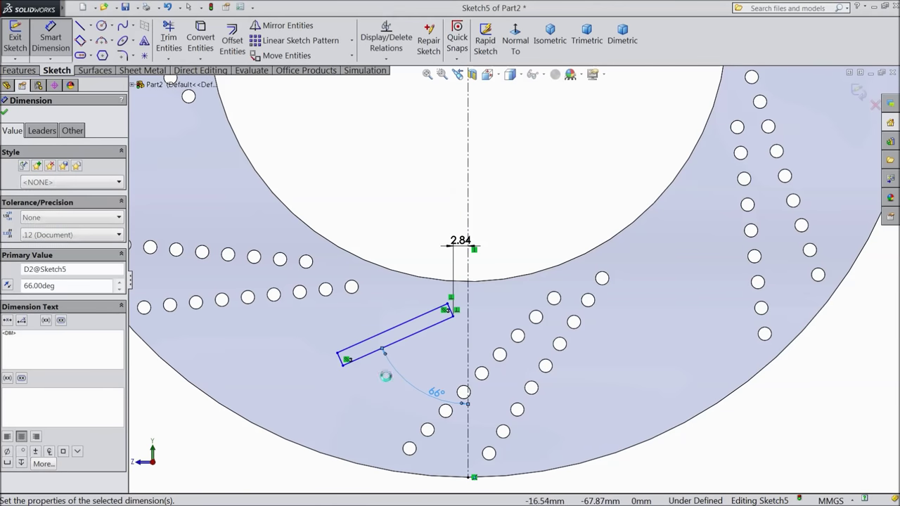
# Step: Dimension the rectangle's width to 0.94 mm and its length to 40 mm
pyautogui.click(343, 364)
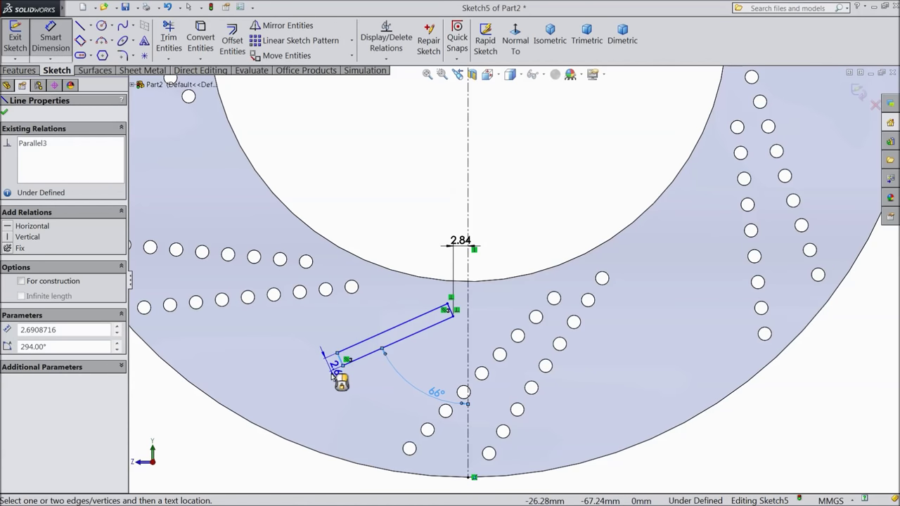
pyautogui.click(341, 398)
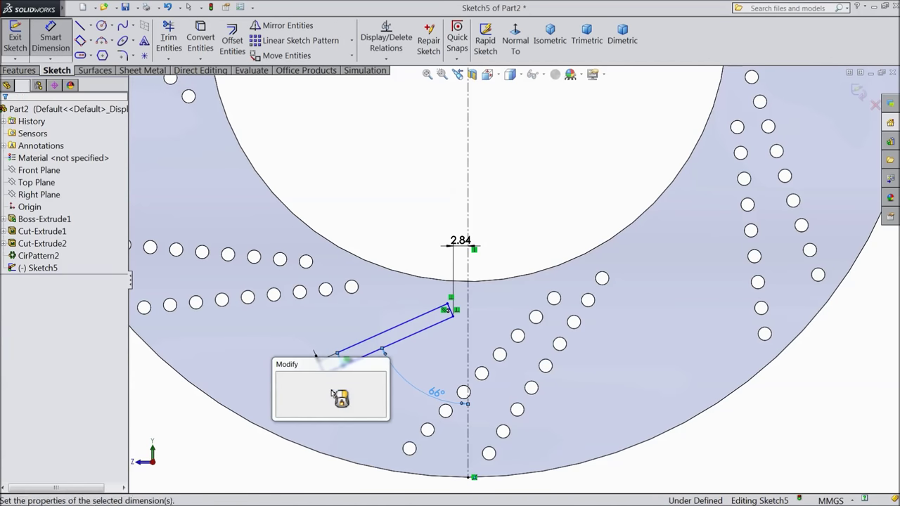
pyautogui.write('0.')
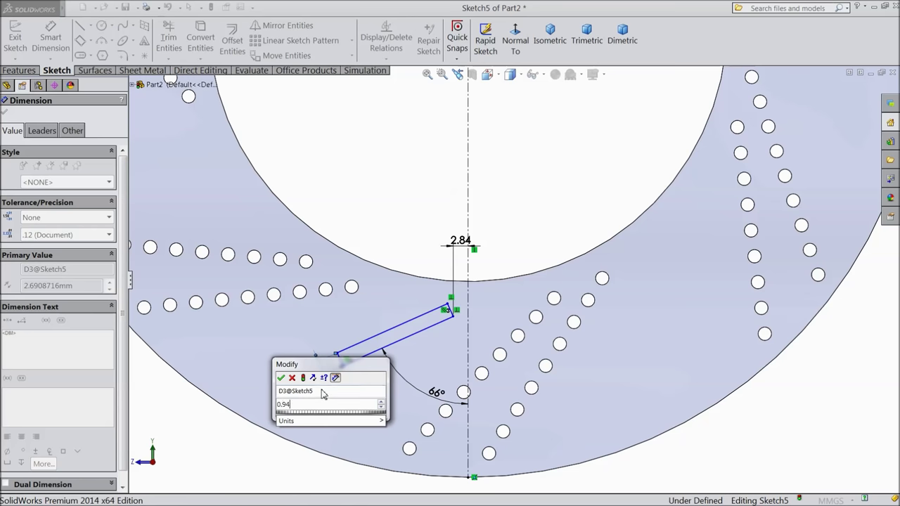
pyautogui.write('94')
pyautogui.click(281, 378)
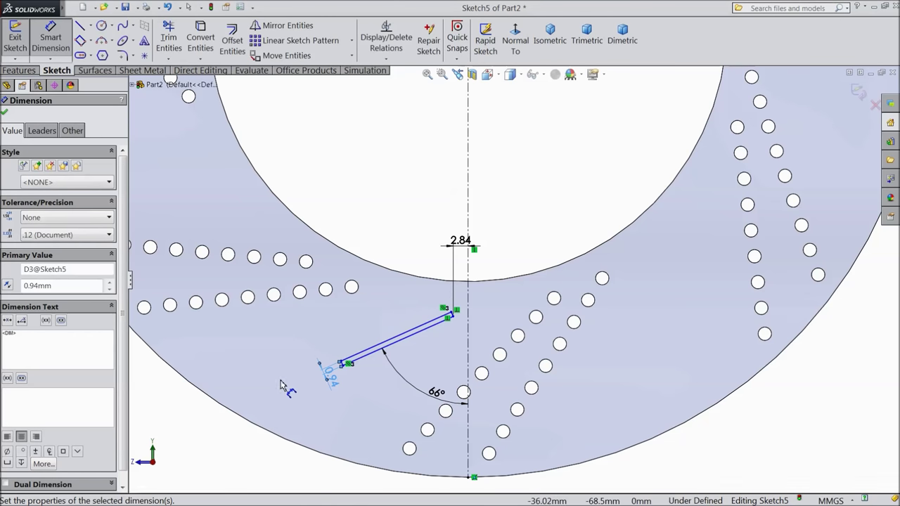
pyautogui.click(392, 349)
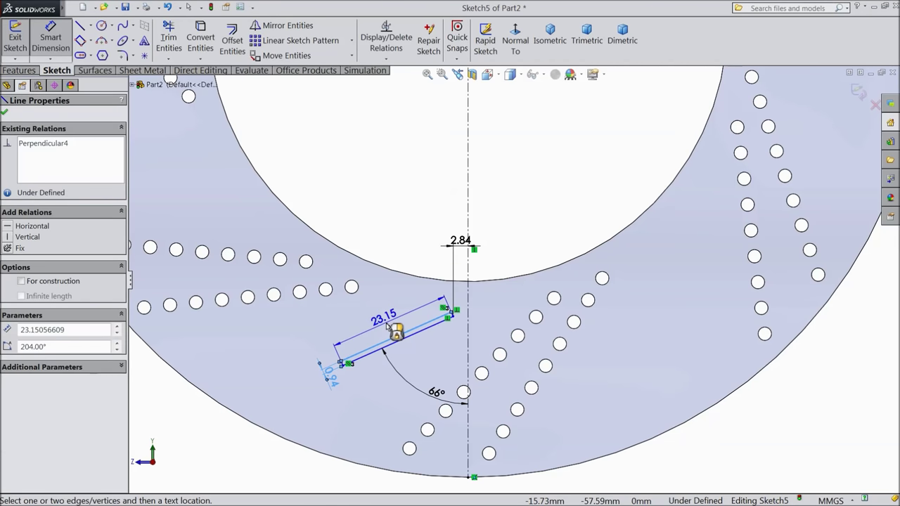
pyautogui.click(389, 328)
pyautogui.write('40')
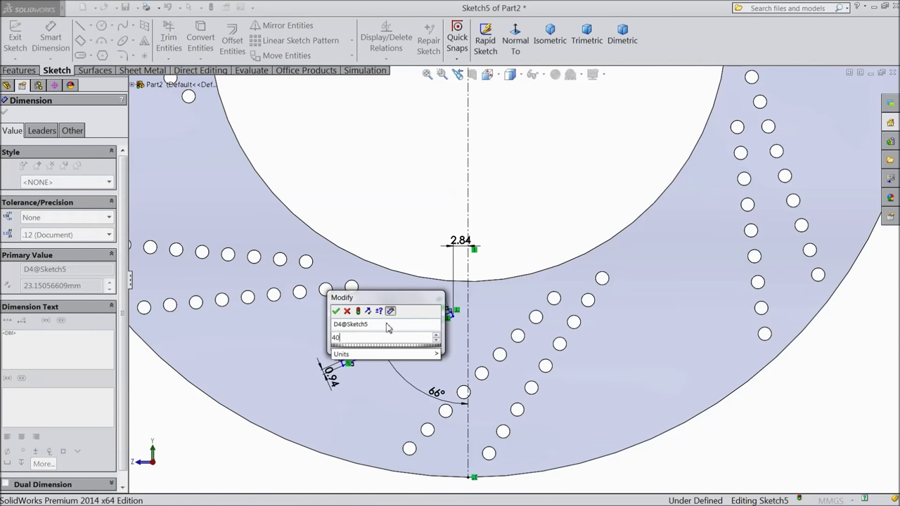
pyautogui.click(336, 310)
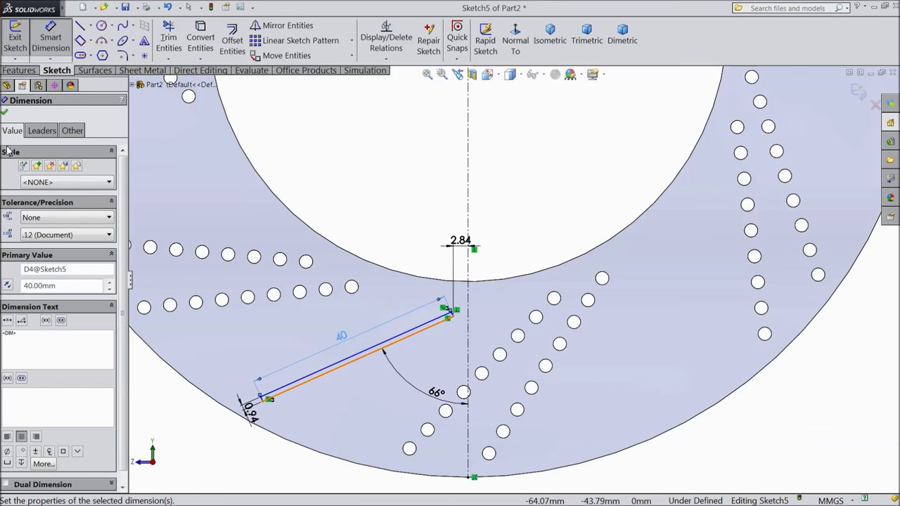
# Step: Cut the thin angled slot sketch 0.6 mm deep into the disc face with a blind Extruded Cut
pyautogui.click(5, 113)
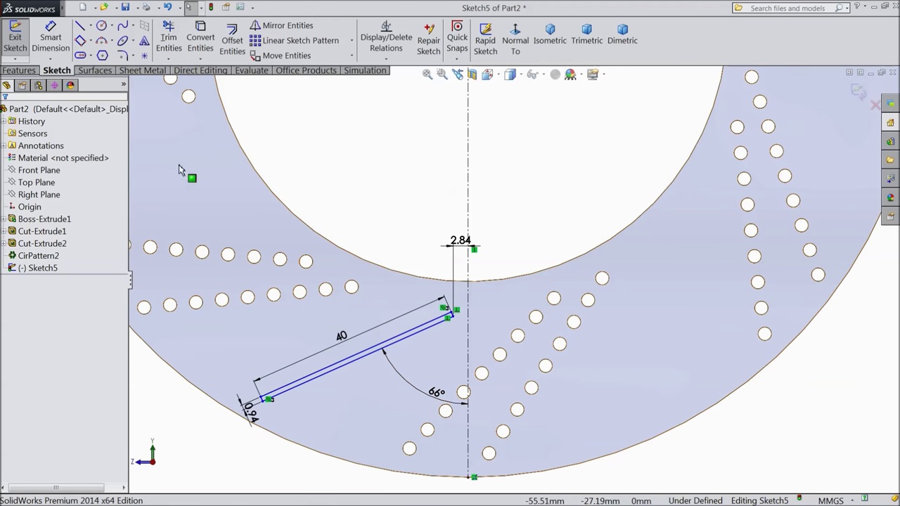
pyautogui.click(19, 71)
pyautogui.click(194, 40)
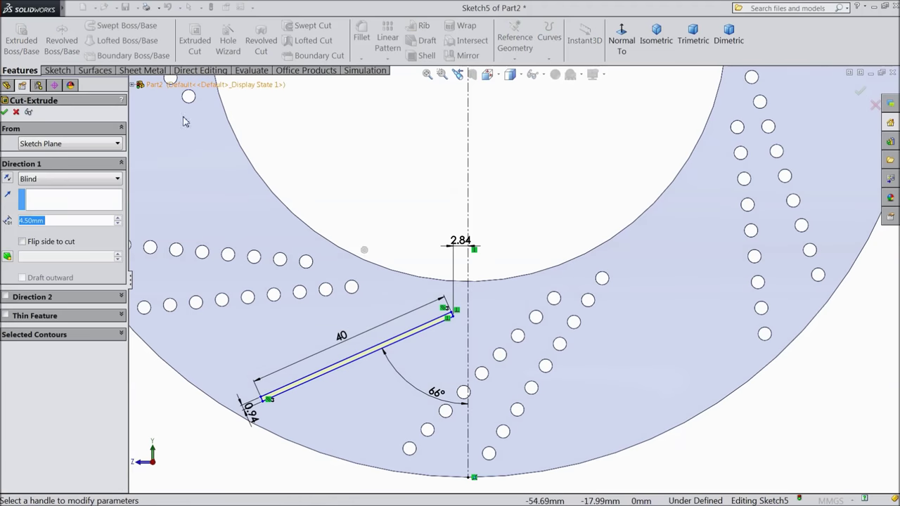
pyautogui.write('0.6')
pyautogui.press('Return')
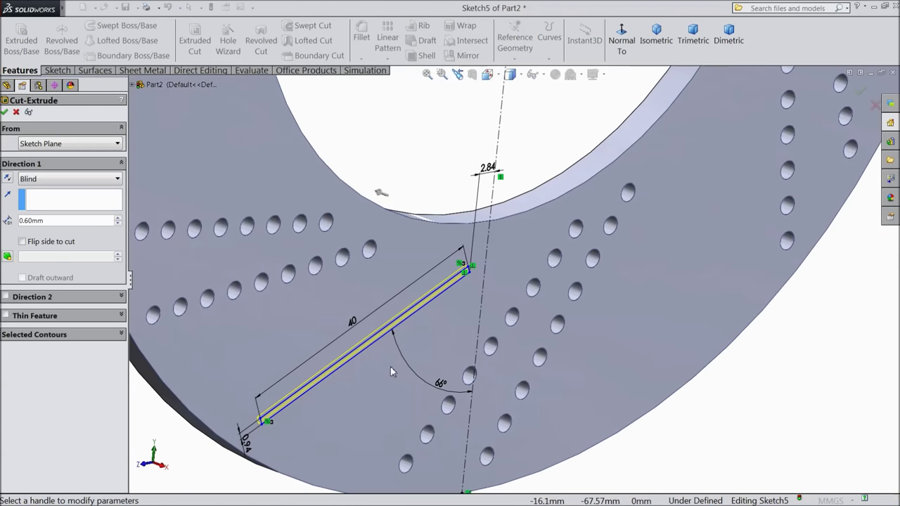
pyautogui.click(5, 112)
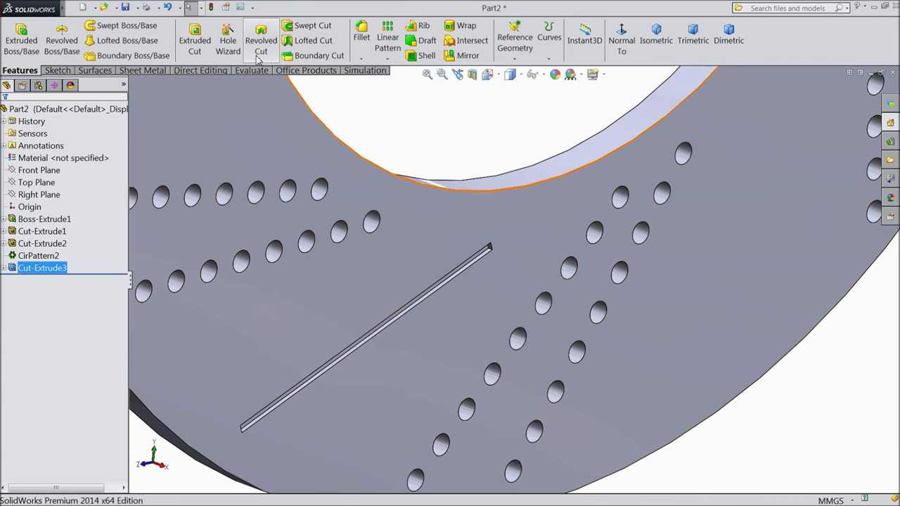
pyautogui.click(361, 34)
# Step: Round the slot's long edge and short end edge with a 0.6 mm fillet
pyautogui.write('0.6')
pyautogui.scroll(-5, 484, 247)
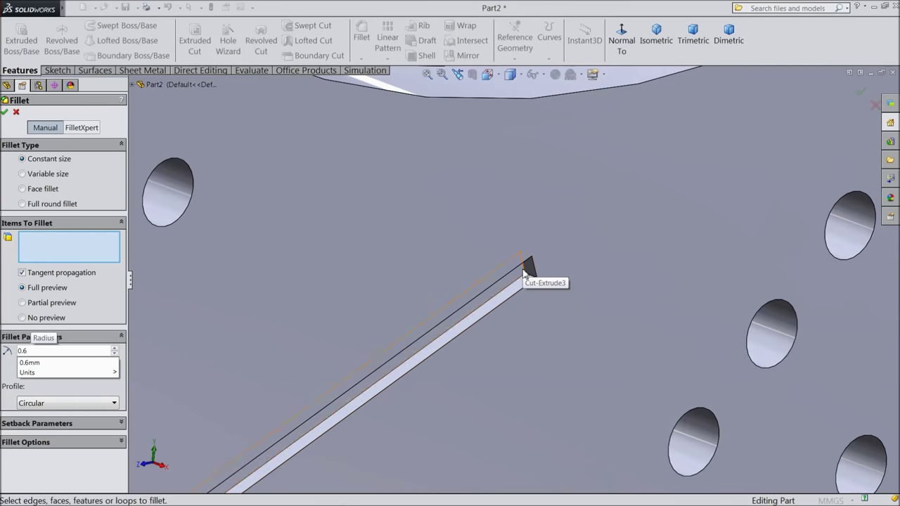
pyautogui.click(523, 274)
pyautogui.scroll(5, 522, 299)
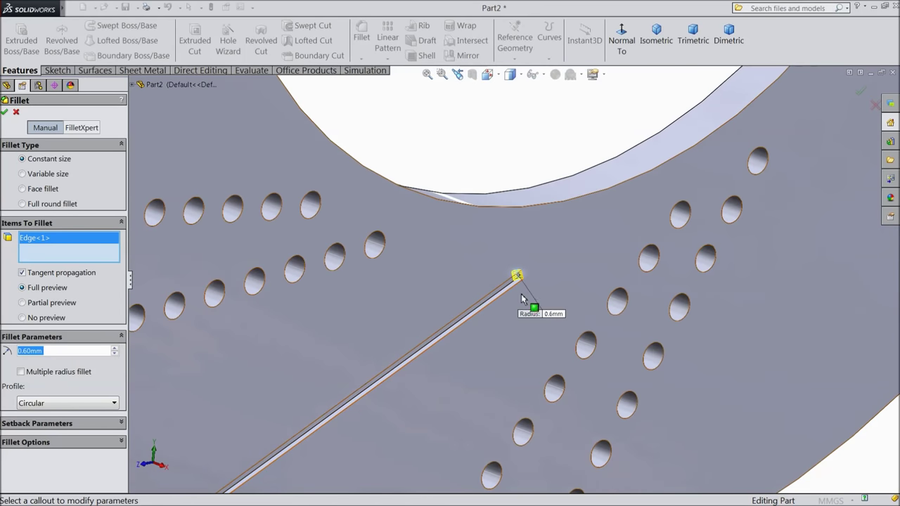
pyautogui.scroll(5, 378, 387)
pyautogui.scroll(-10, 435, 366)
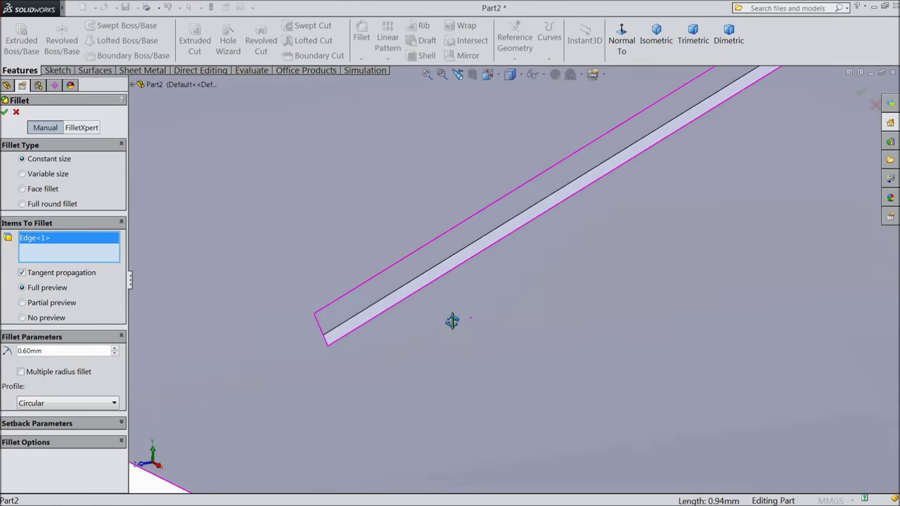
pyautogui.moveTo(452, 321); pyautogui.dragTo(412, 335, button='middle')
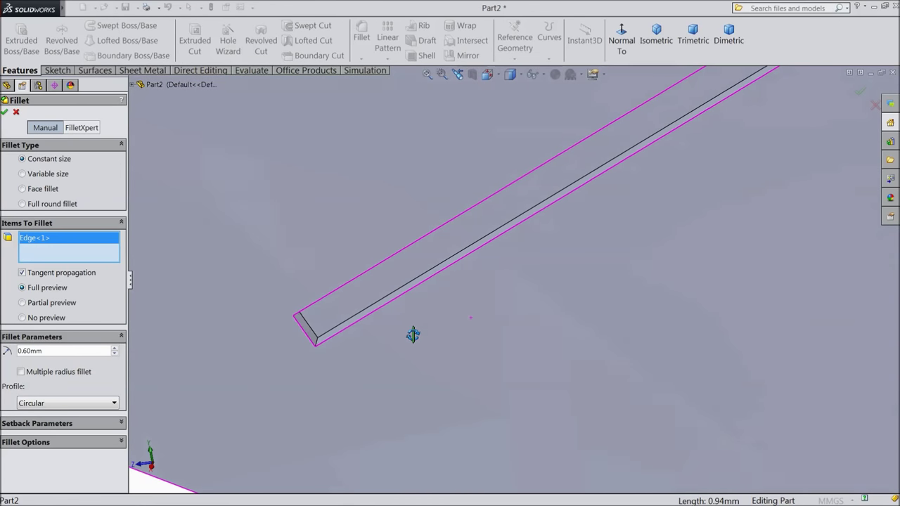
pyautogui.click(312, 329)
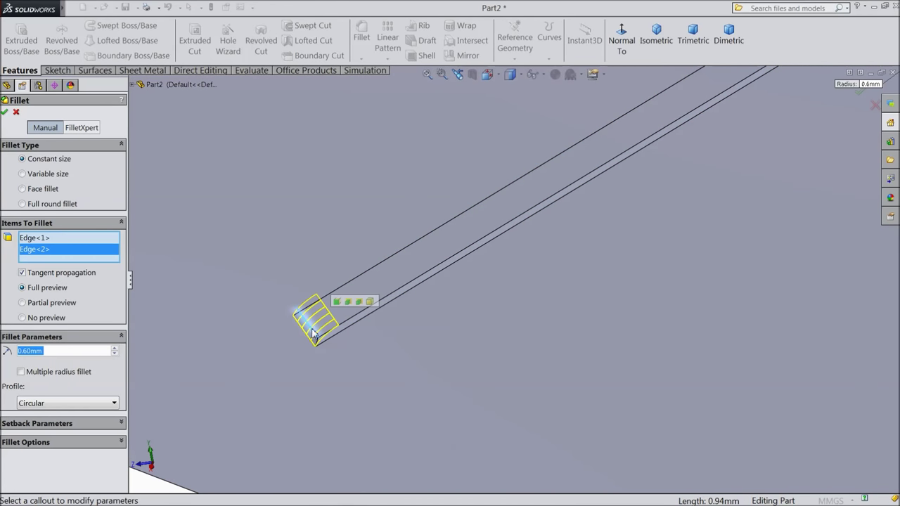
pyautogui.click(5, 112)
pyautogui.scroll(5, 176, 169)
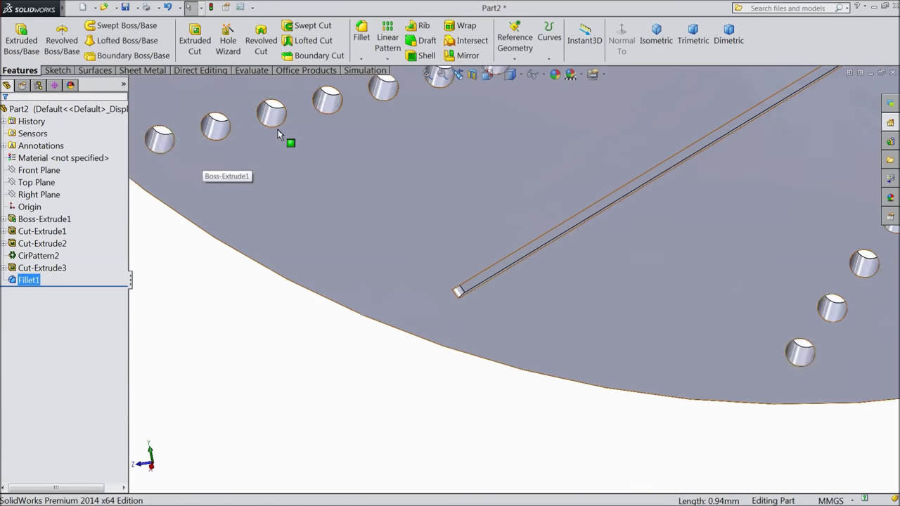
pyautogui.scroll(2, 278, 135)
# Step: Circular-pattern the slot cut and its fillet 7 times, equally spaced over 360° about the disc's outer edge
pyautogui.click(387, 58)
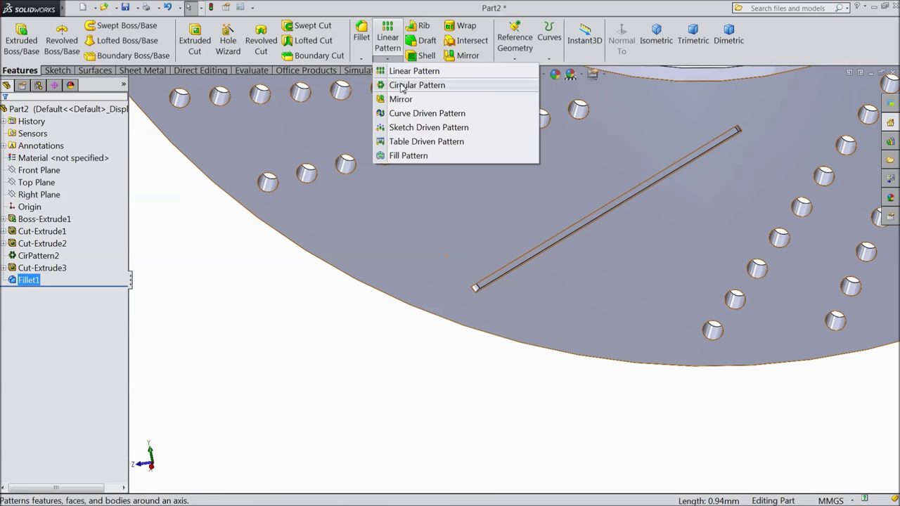
pyautogui.click(402, 86)
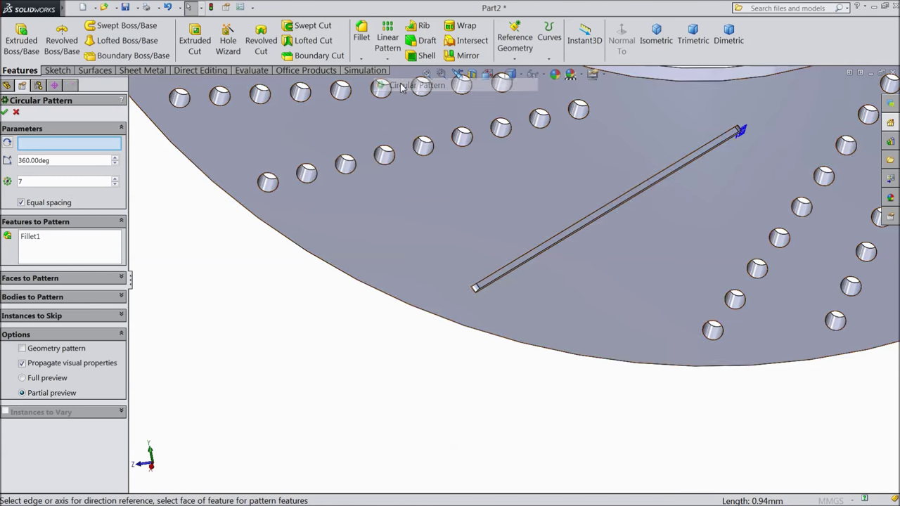
pyautogui.click(135, 85)
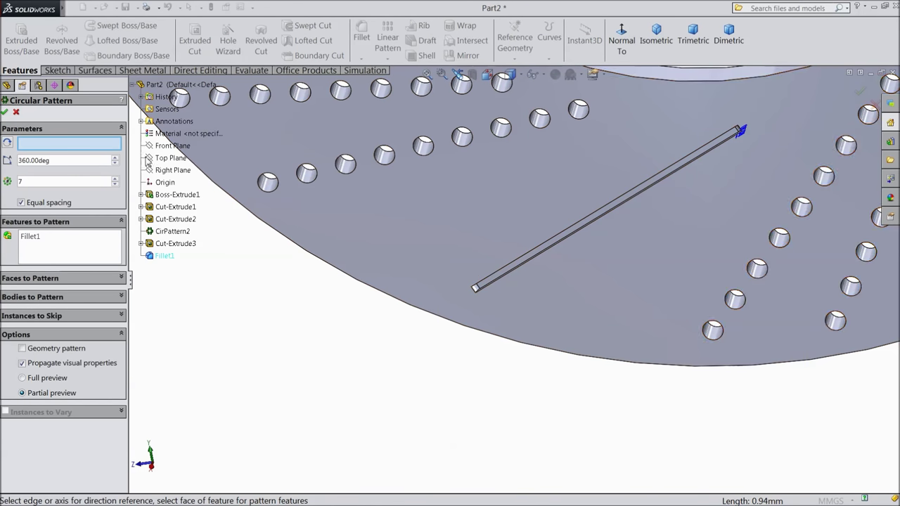
pyautogui.click(171, 245)
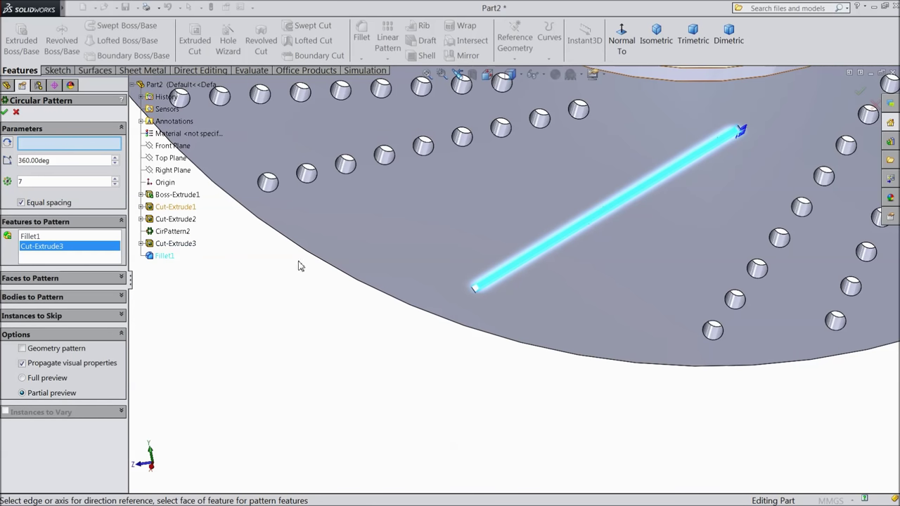
pyautogui.click(328, 268)
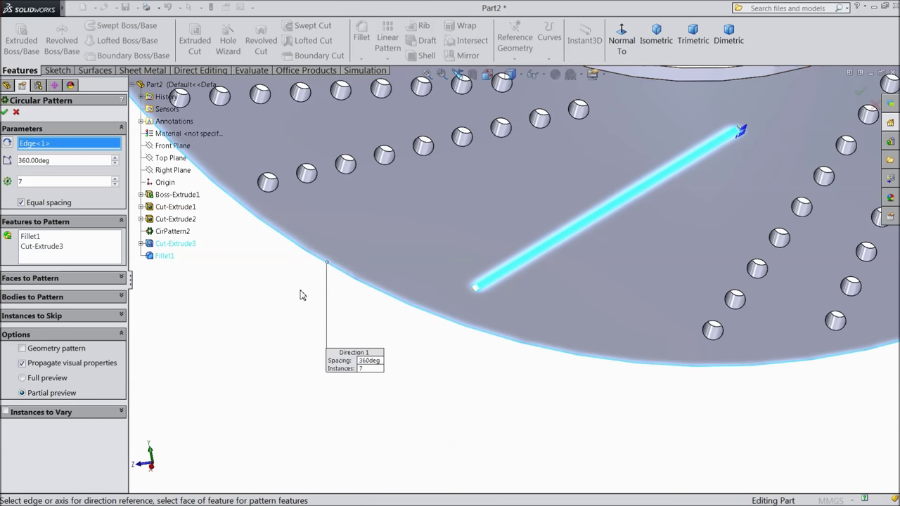
pyautogui.press('f')
pyautogui.scroll(-5, 576, 215)
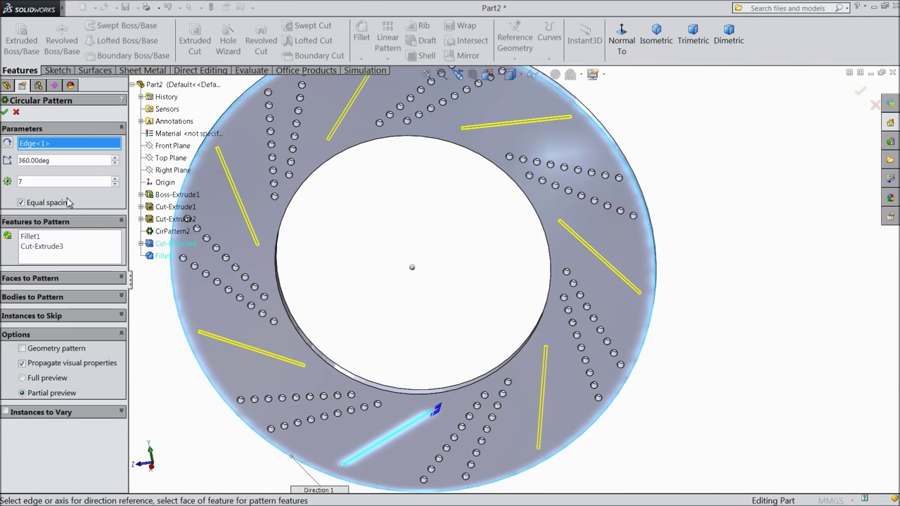
pyautogui.click(5, 112)
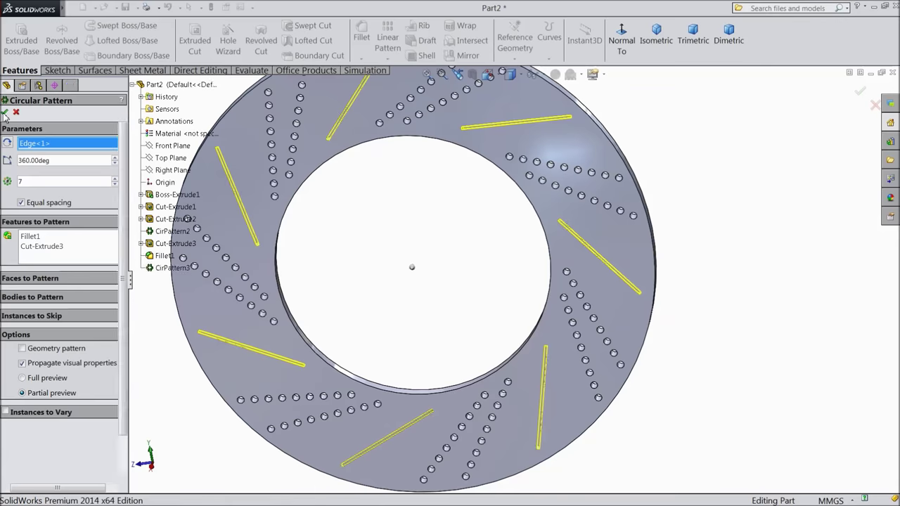
pyautogui.press('z')
pyautogui.moveTo(351, 242); pyautogui.dragTo(429, 251, button='middle')
pyautogui.moveTo(482, 259); pyautogui.dragTo(427, 252, button='middle')
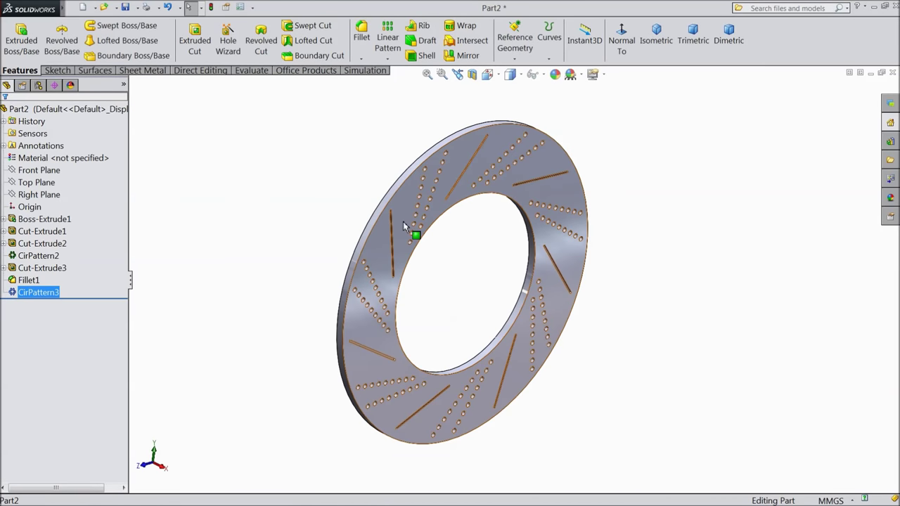
pyautogui.click(312, 194)
# Step: Create Plane1 offset 3.5 mm from the disc's flat face
pyautogui.moveTo(312, 190); pyautogui.dragTo(398, 231, button='middle')
pyautogui.click(457, 180)
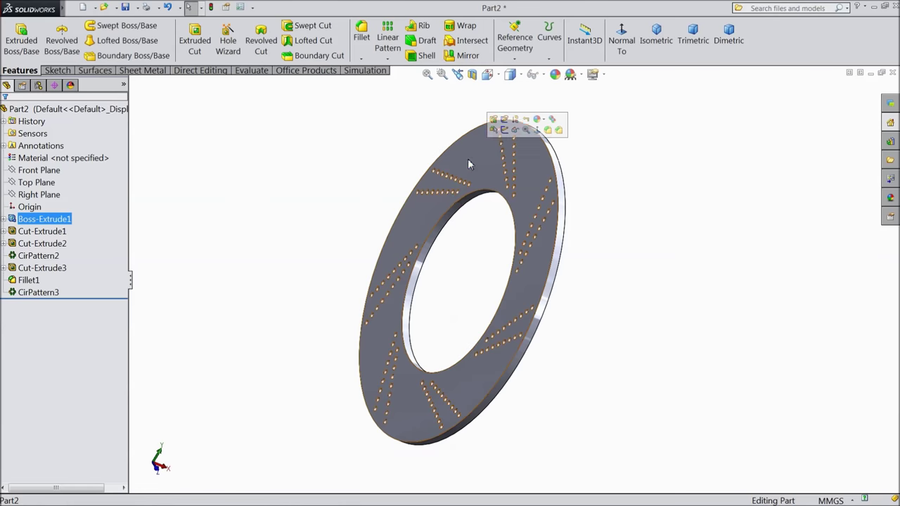
pyautogui.click(515, 49)
pyautogui.click(524, 70)
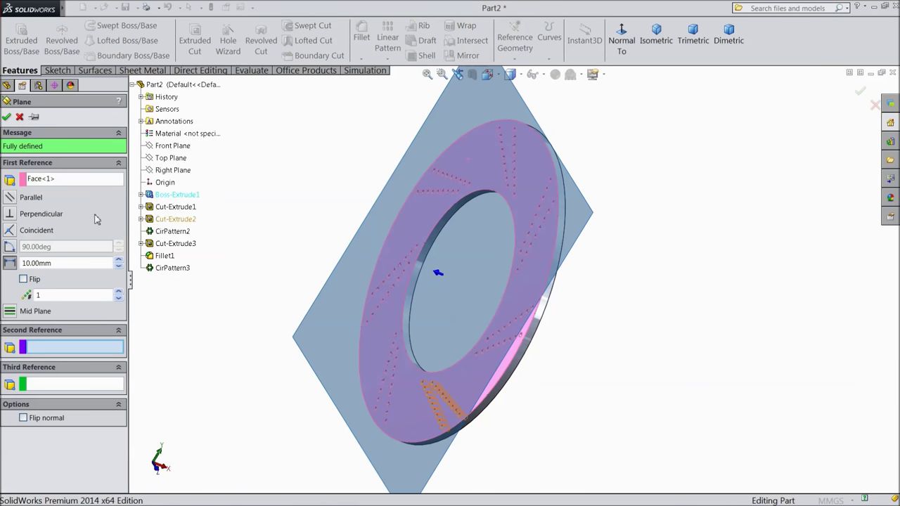
pyautogui.moveTo(55, 263); pyautogui.dragTo(5, 261)
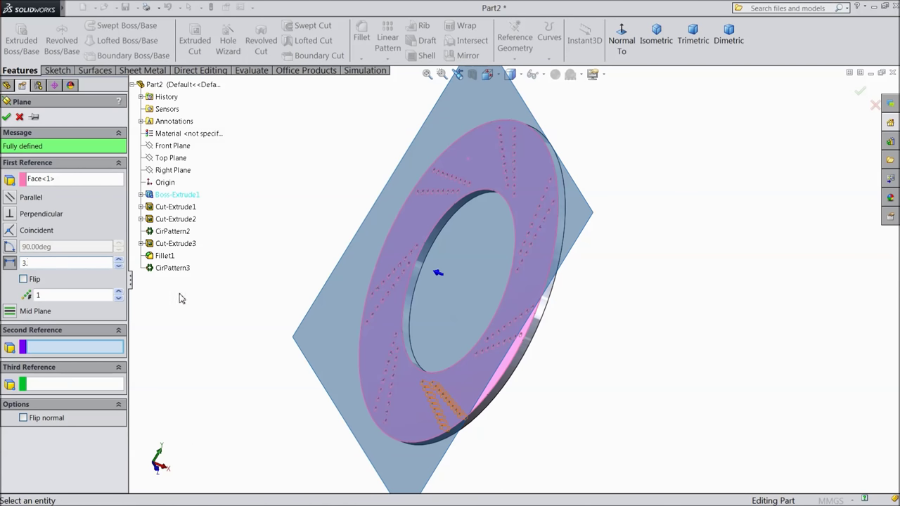
pyautogui.write('3.5')
pyautogui.press('Return')
pyautogui.moveTo(328, 201); pyautogui.dragTo(288, 200, button='middle')
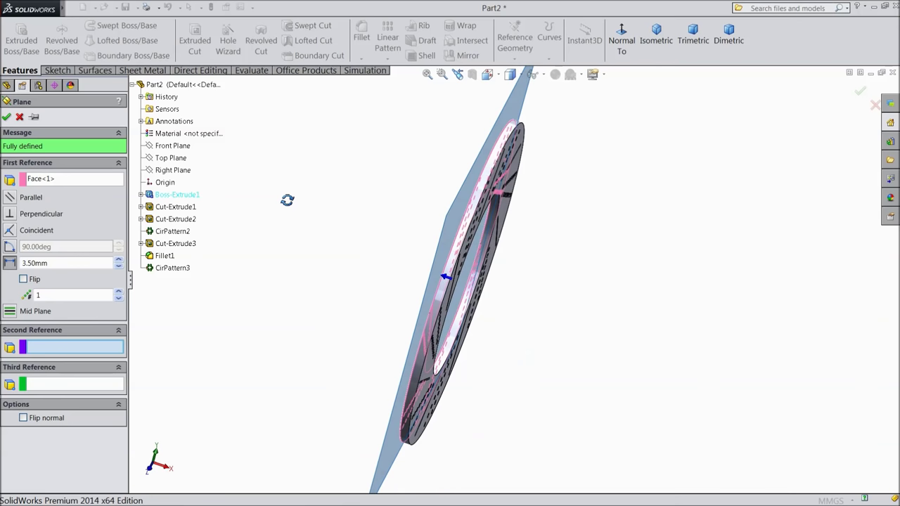
pyautogui.click(7, 117)
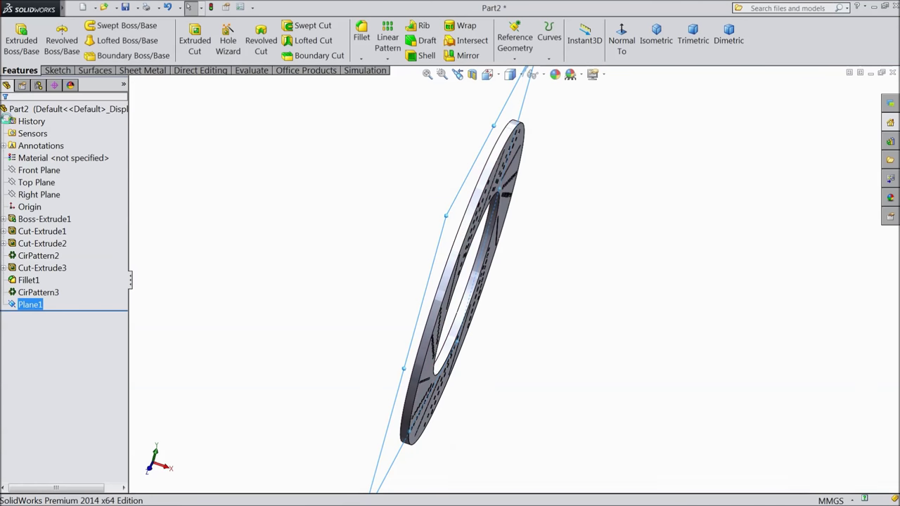
# Step: Mirror the patterned disc body across Plane1 as a separate, unmerged body, then hide Plane1
pyautogui.click(467, 56)
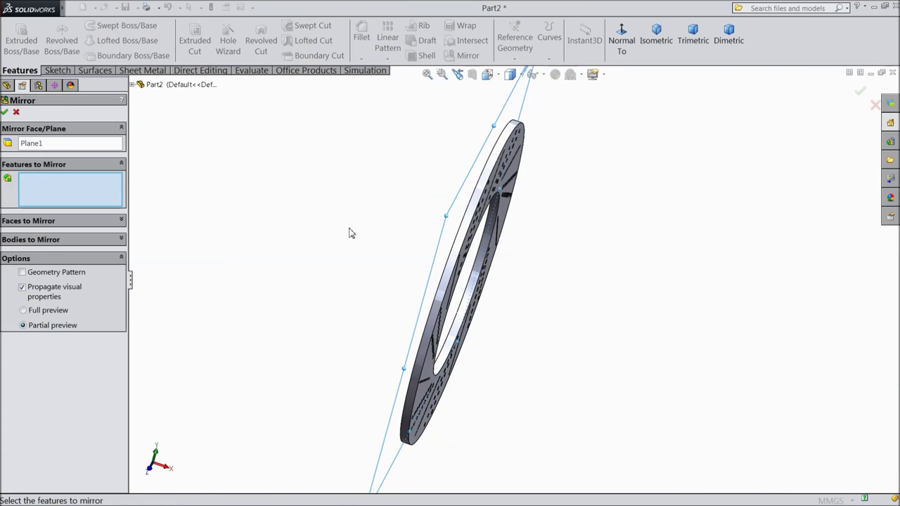
pyautogui.click(36, 240)
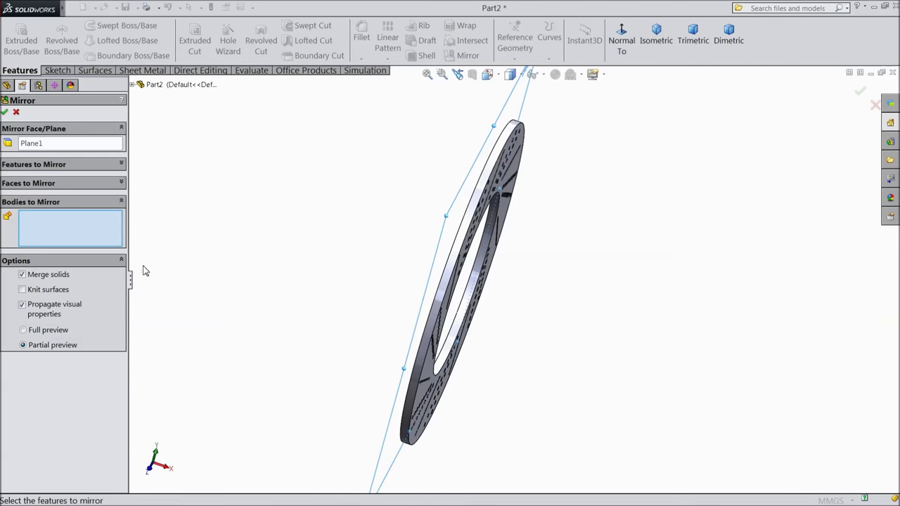
pyautogui.click(458, 294)
pyautogui.moveTo(383, 279); pyautogui.dragTo(359, 252, button='middle')
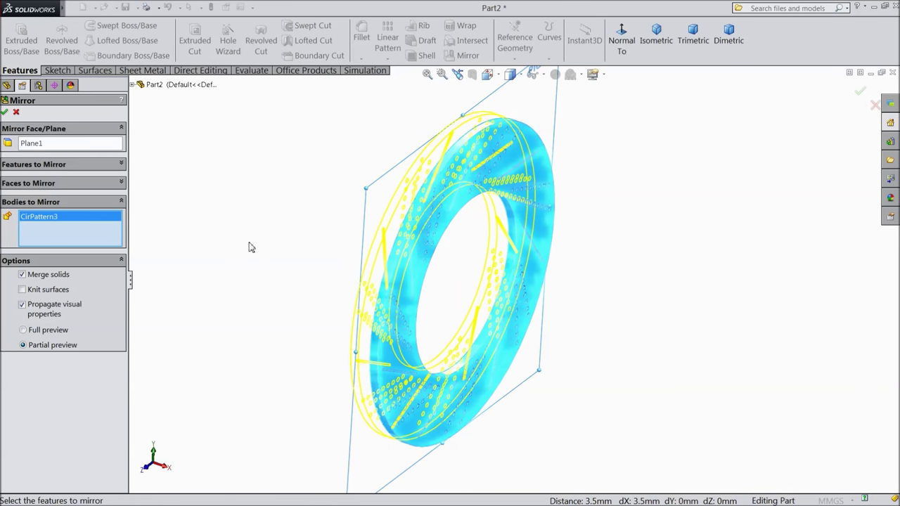
pyautogui.click(6, 113)
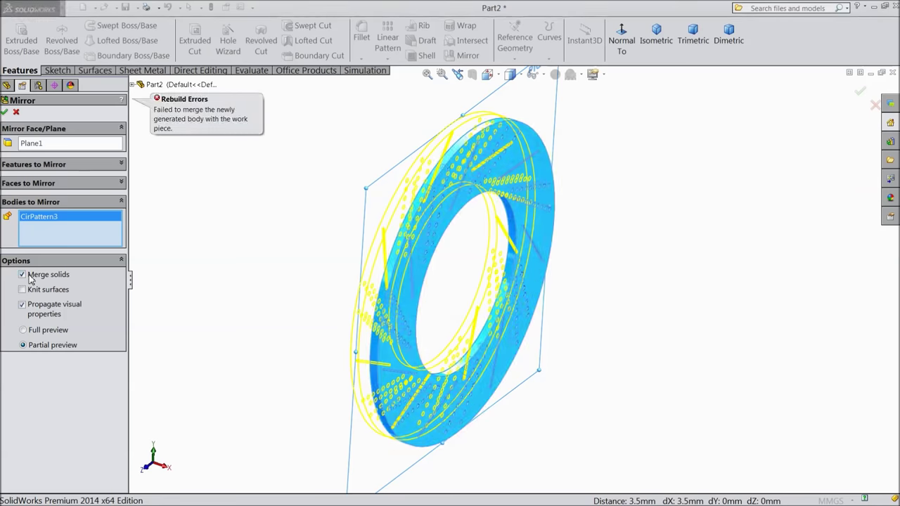
pyautogui.click(22, 276)
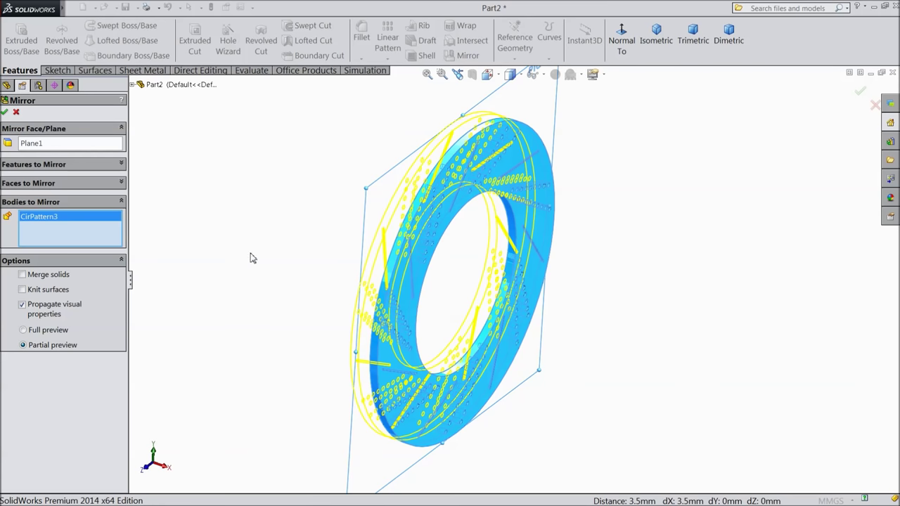
pyautogui.click(4, 113)
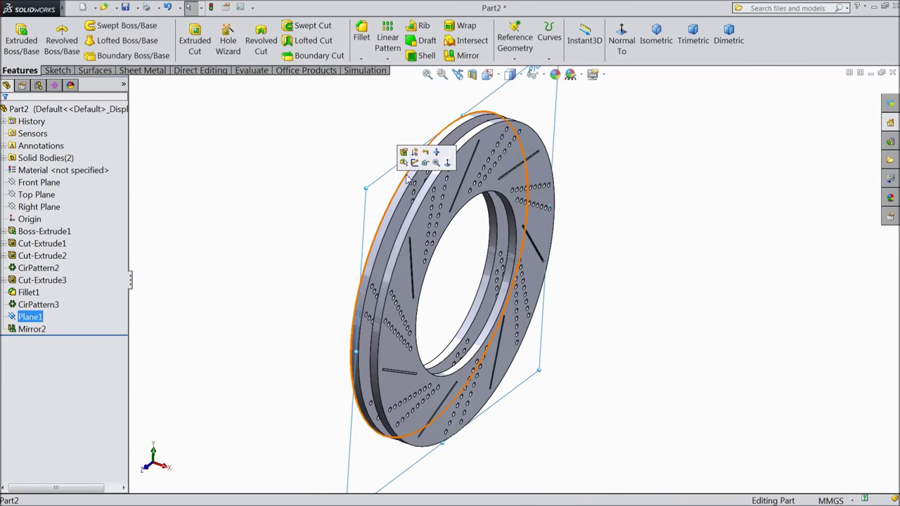
pyautogui.click(424, 163)
# Step: Section the disc along the Right Plane with a -1.00 mm offset to expose its inner face
pyautogui.moveTo(305, 227); pyautogui.dragTo(259, 253, button='middle')
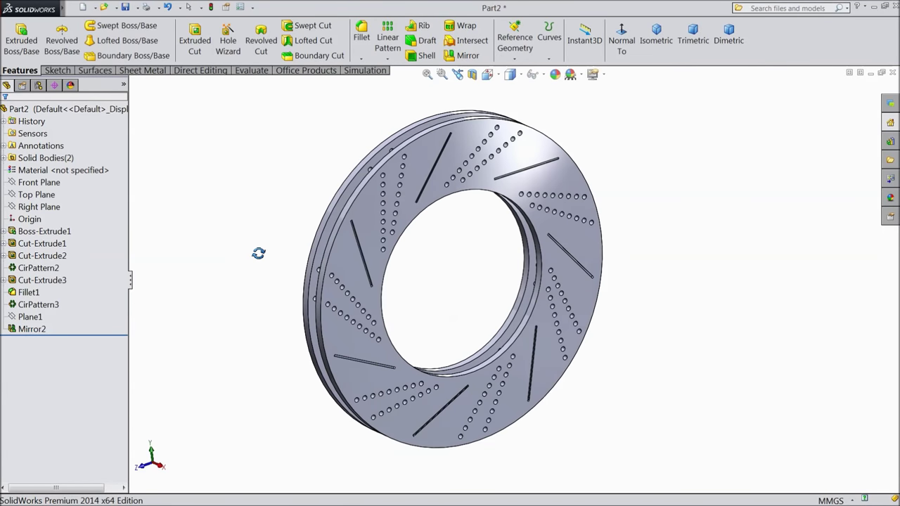
pyautogui.click(39, 304)
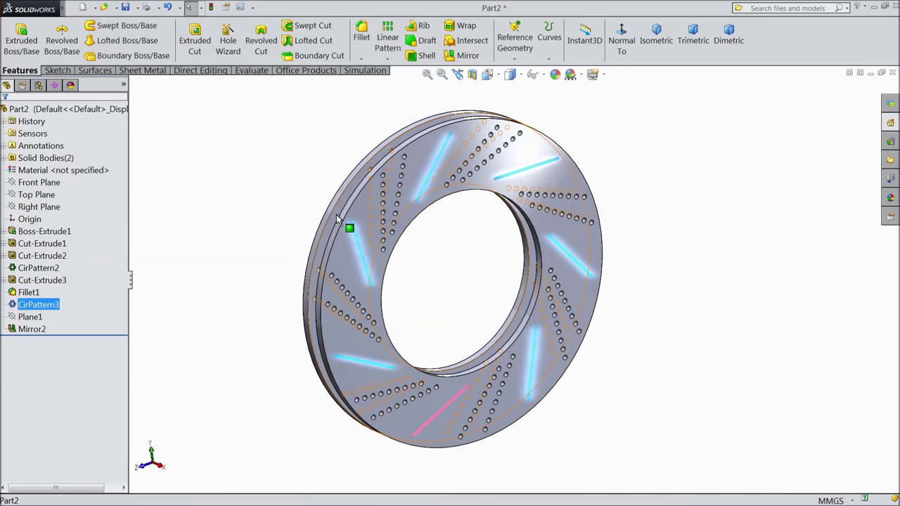
pyautogui.keyDown('ctrl'); pyautogui.click(35, 195); pyautogui.keyUp('ctrl')
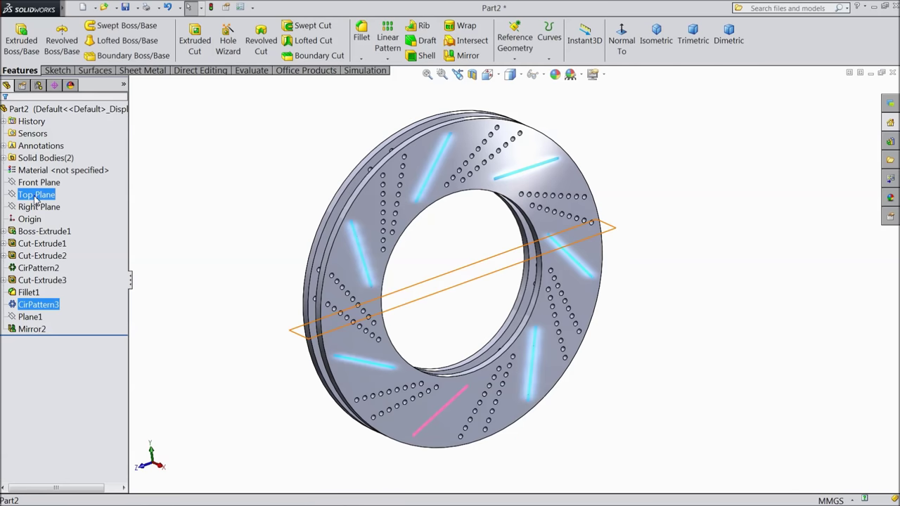
pyautogui.click(38, 207)
pyautogui.moveTo(157, 217); pyautogui.dragTo(180, 204, button='middle')
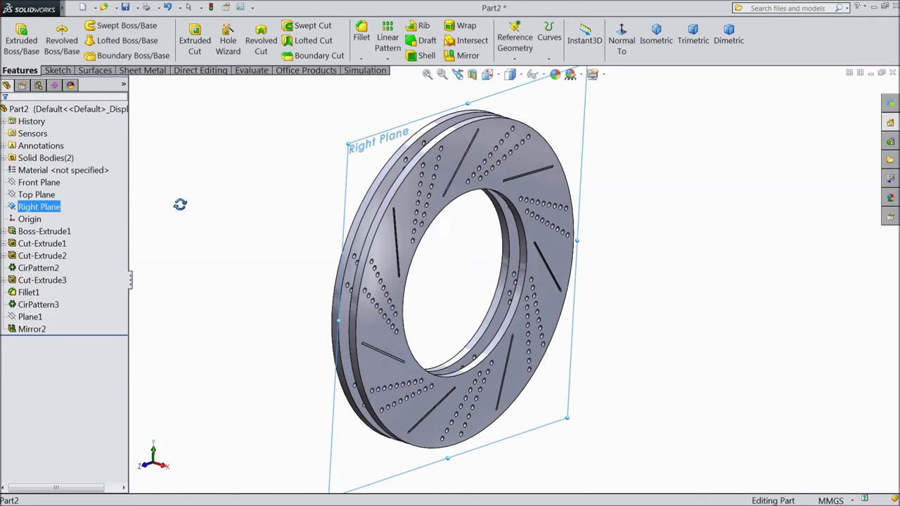
pyautogui.click(471, 75)
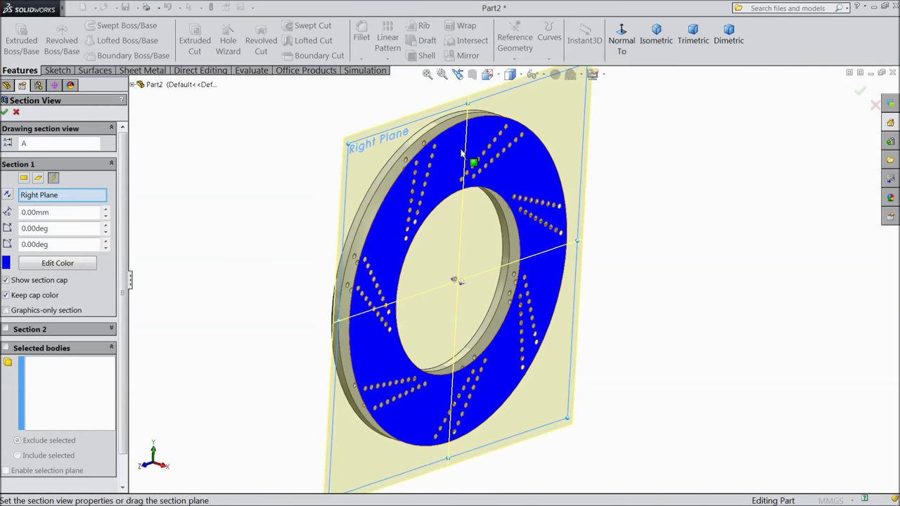
pyautogui.moveTo(271, 300); pyautogui.dragTo(286, 287, button='middle')
pyautogui.moveTo(517, 284); pyautogui.dragTo(508, 282)
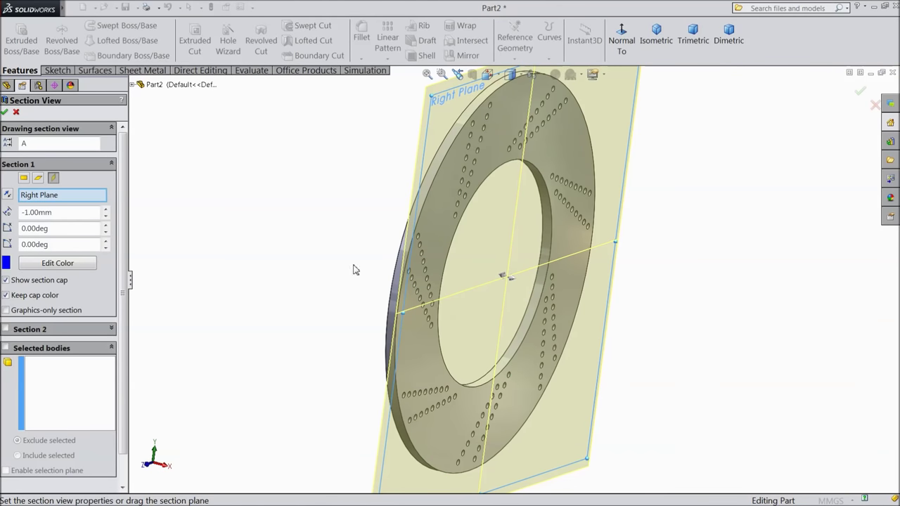
pyautogui.click(5, 112)
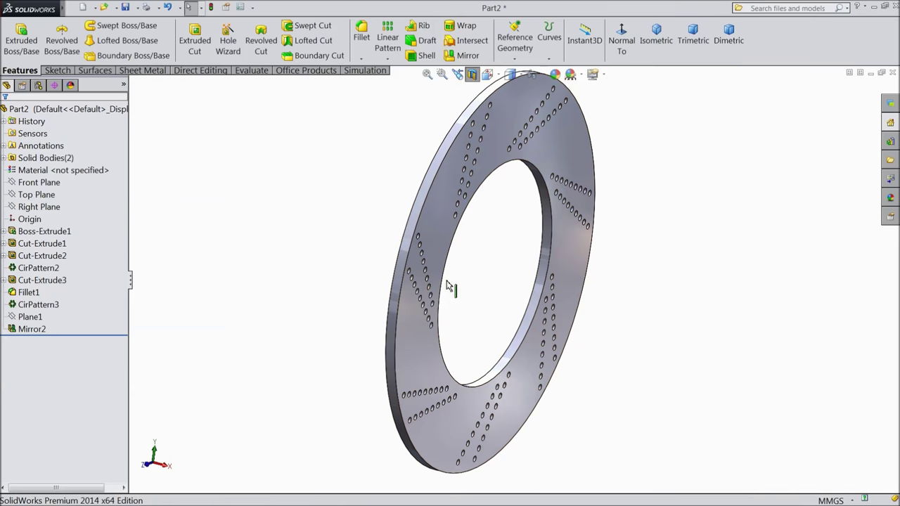
# Step: Start a new sketch on the exposed disc face, viewed face-on
pyautogui.click(436, 223)
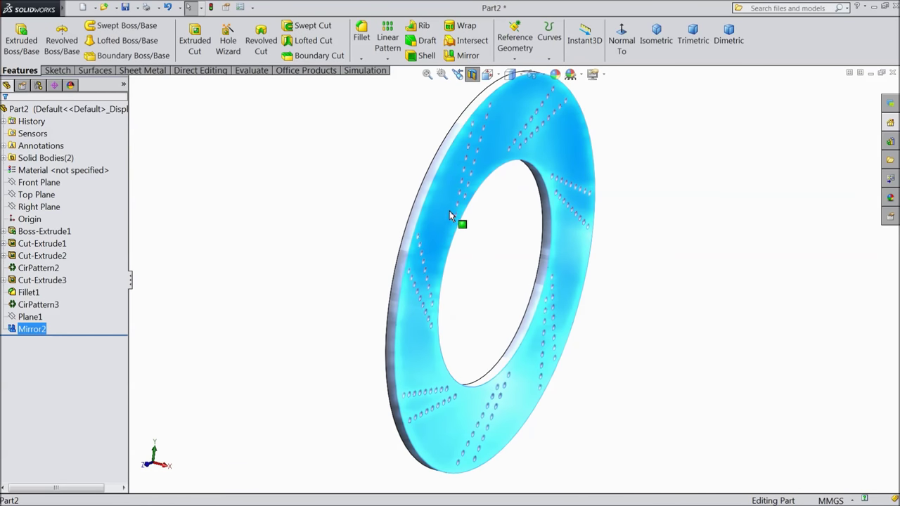
pyautogui.click(482, 186)
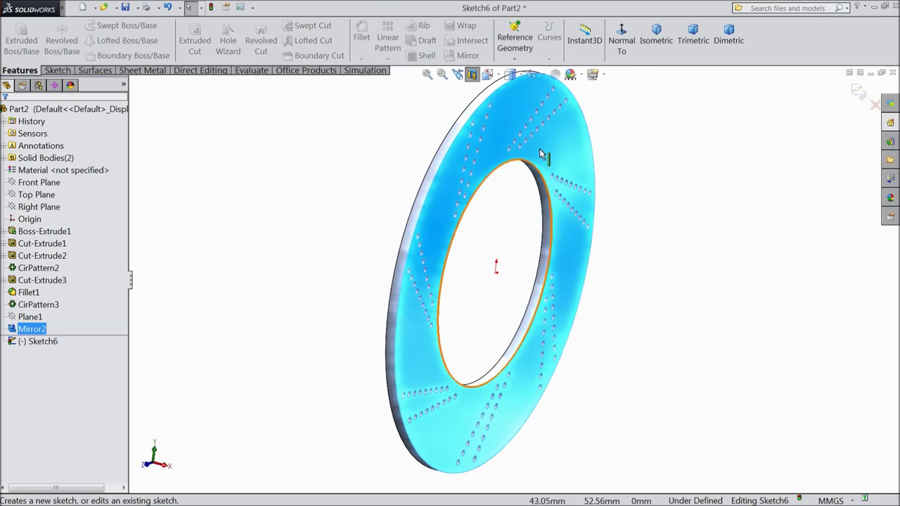
pyautogui.click(622, 43)
# Step: Draw a vertical centerline from the disc centre down to the outer edge
pyautogui.click(57, 71)
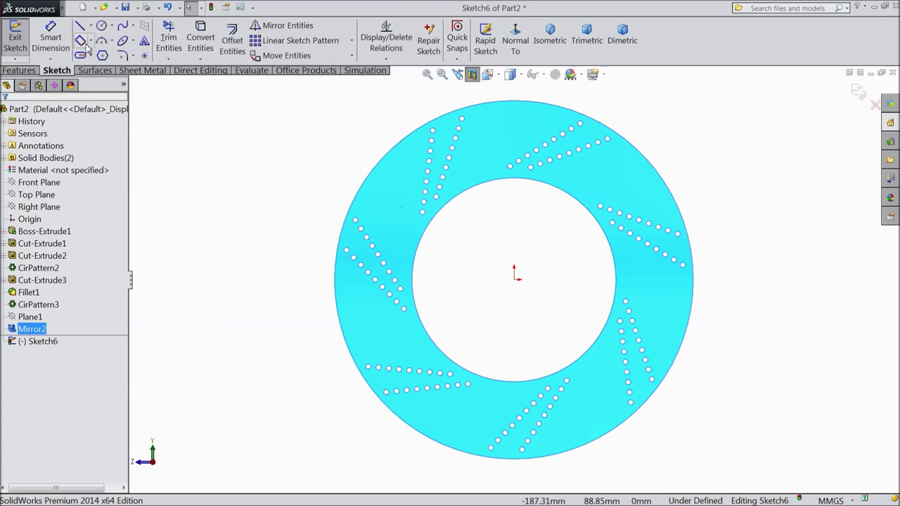
pyautogui.click(90, 26)
pyautogui.click(105, 54)
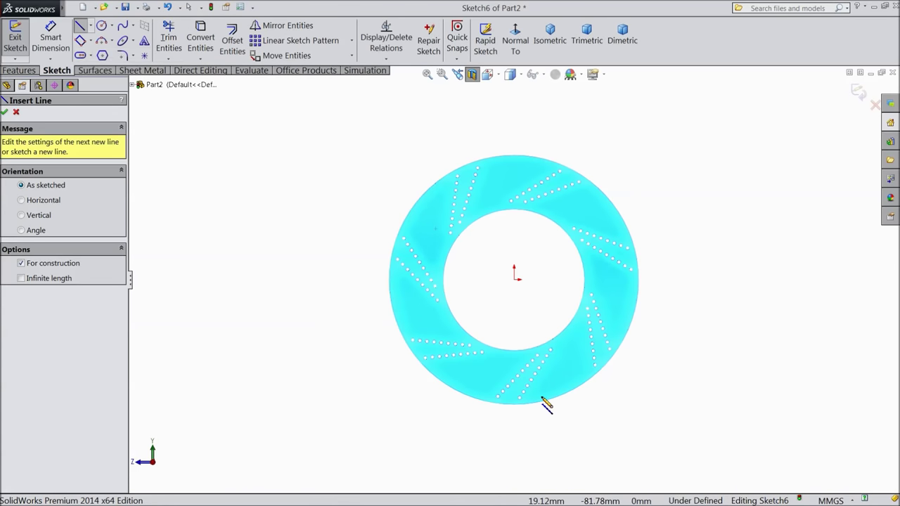
pyautogui.scroll(-3, 546, 403)
pyautogui.click(490, 174)
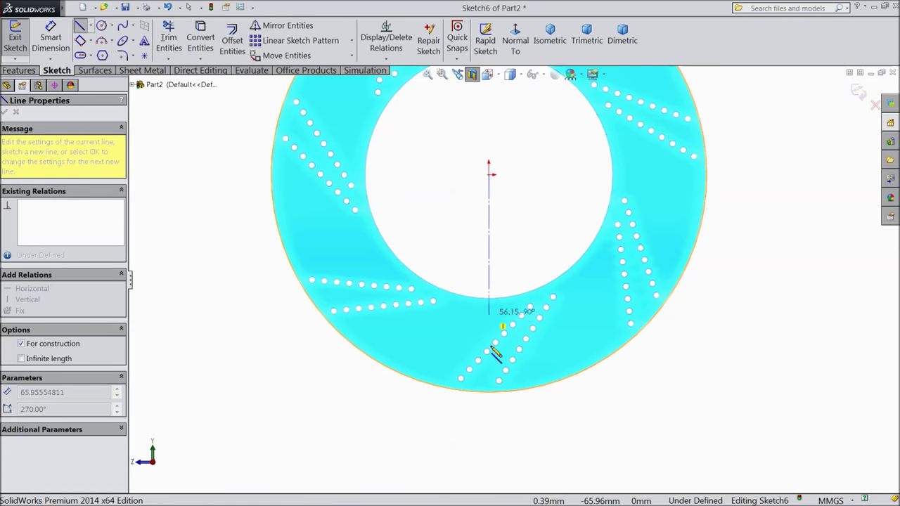
pyautogui.click(489, 392)
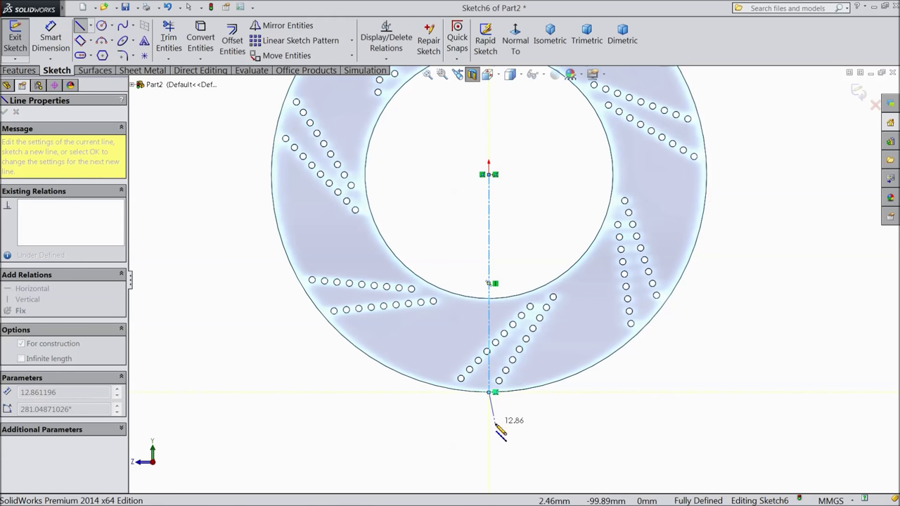
pyautogui.rightClick(490, 391)
pyautogui.click(513, 91)
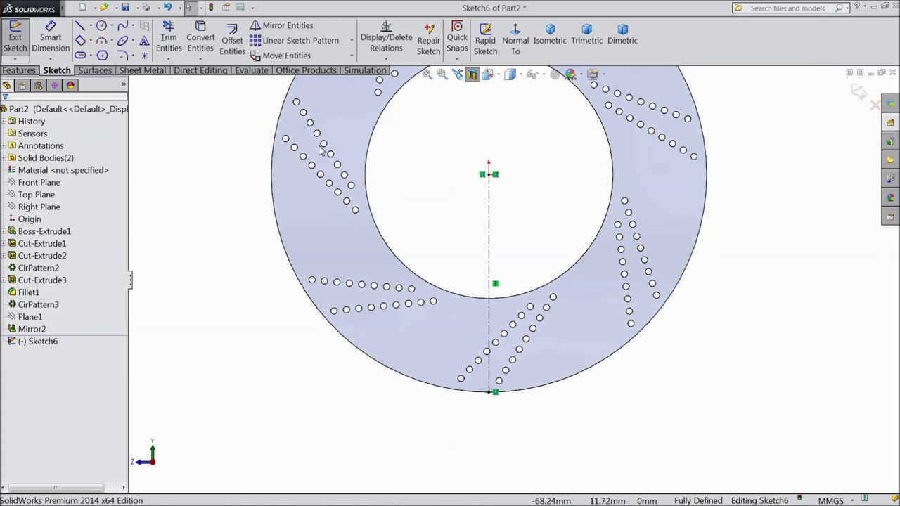
# Step: Draw a horizontal centerline from the disc centre left to the outer edge
pyautogui.click(92, 26)
pyautogui.click(102, 55)
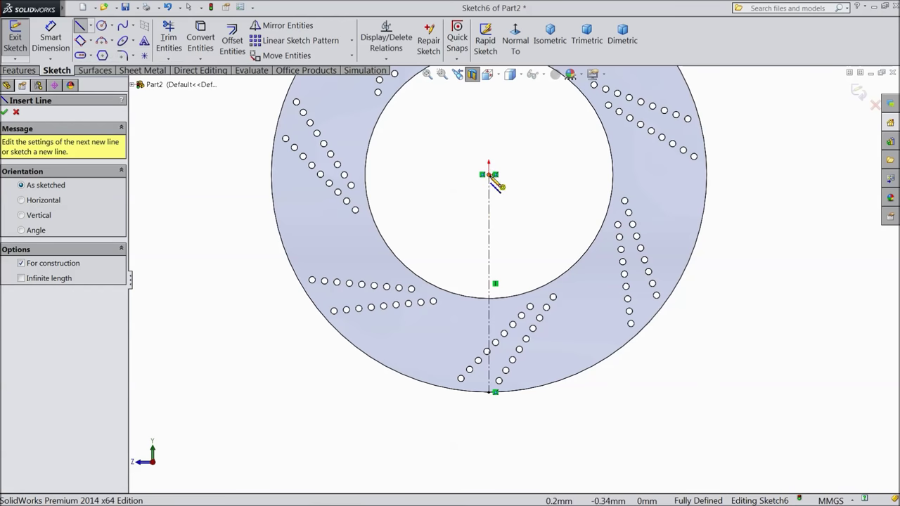
pyautogui.click(489, 174)
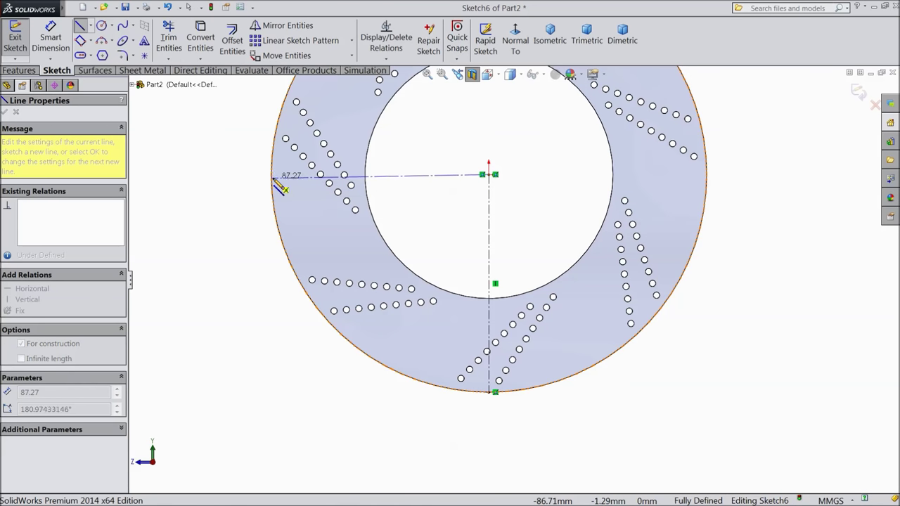
pyautogui.click(276, 174)
pyautogui.rightClick(274, 176)
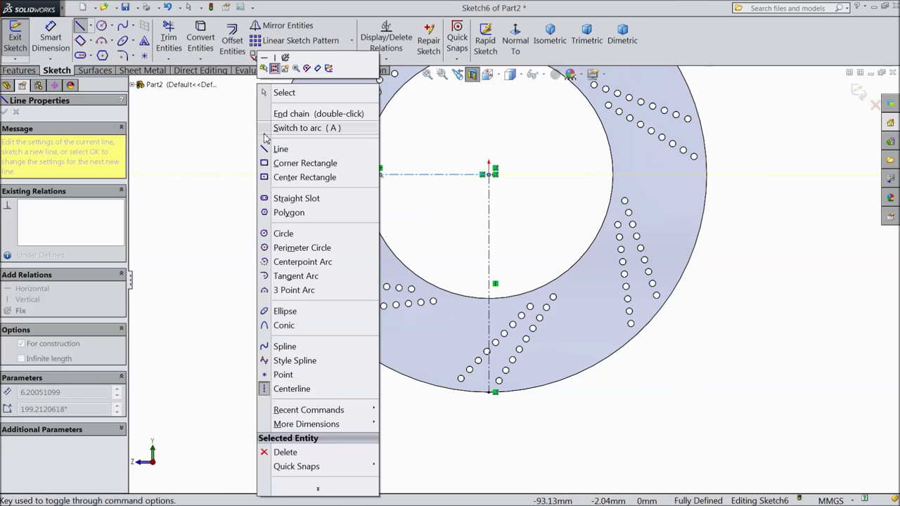
pyautogui.click(281, 92)
pyautogui.scroll(-3, 430, 265)
pyautogui.scroll(-3, 437, 363)
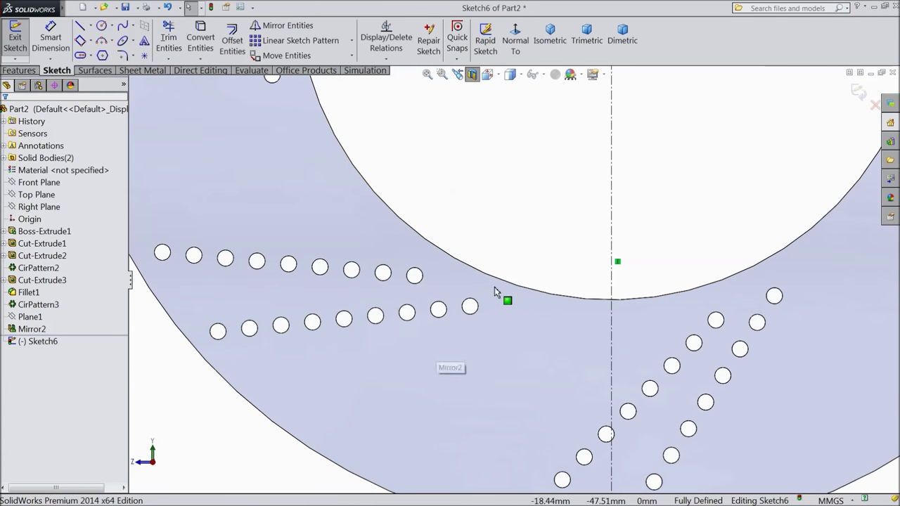
# Step: Convert the 99.44 mm inner edge into the sketch and draw a curved spline outward between the hole rows
pyautogui.click(508, 287)
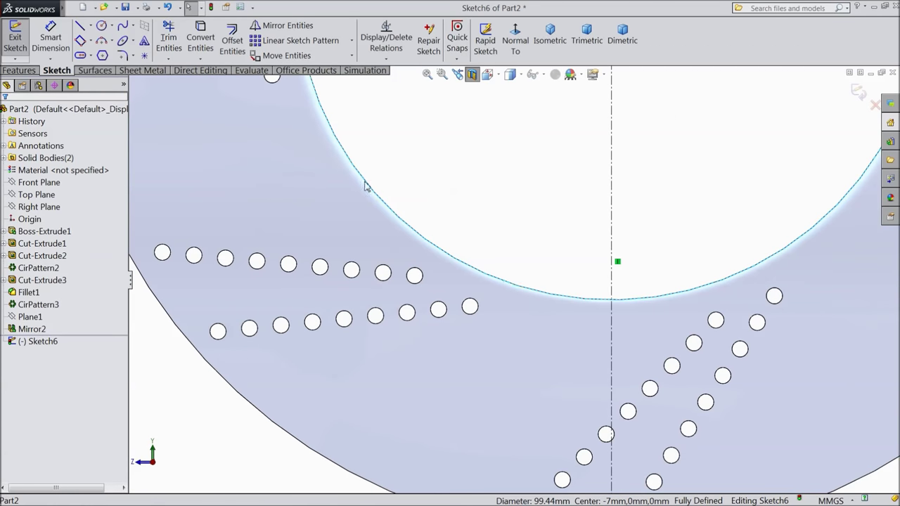
pyautogui.click(204, 43)
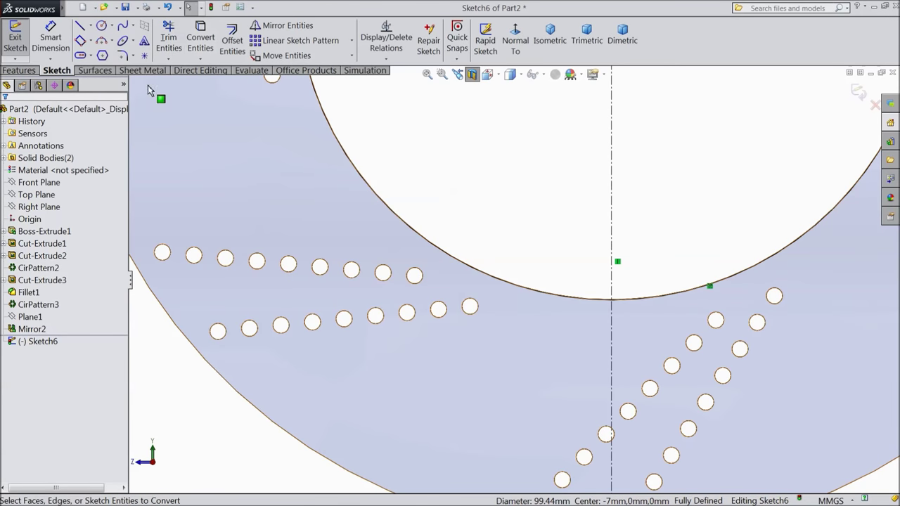
pyautogui.click(122, 27)
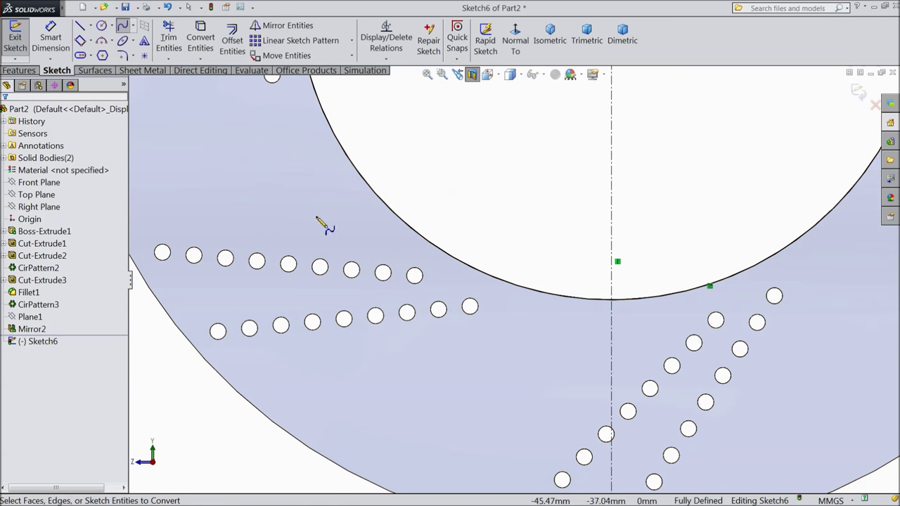
pyautogui.scroll(-1, 433, 352)
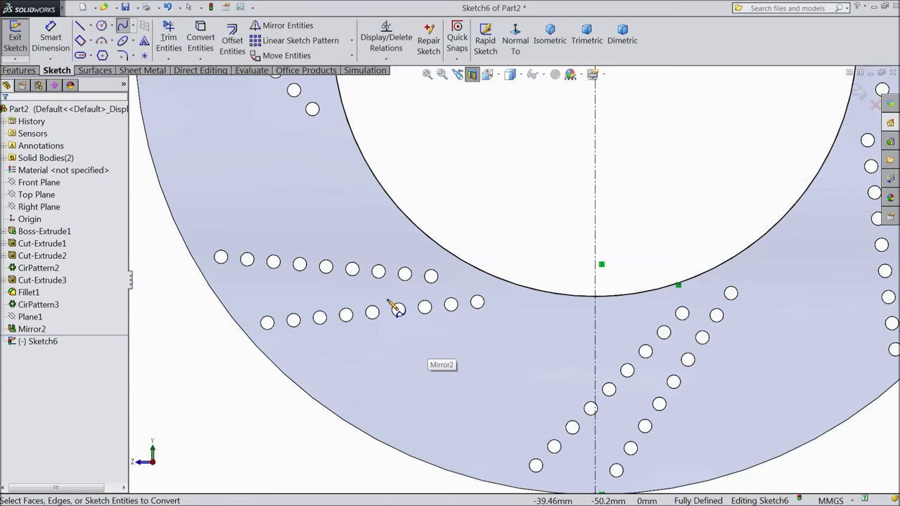
pyautogui.scroll(2, 471, 320)
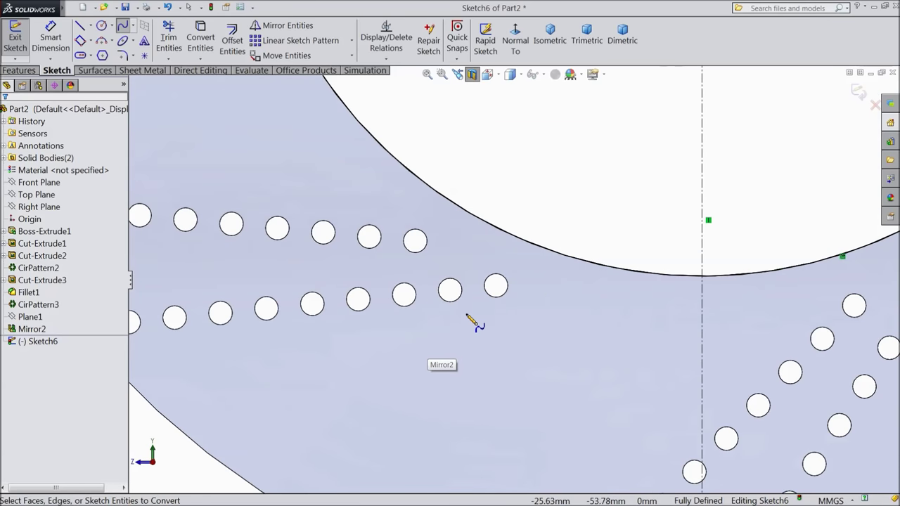
pyautogui.click(556, 253)
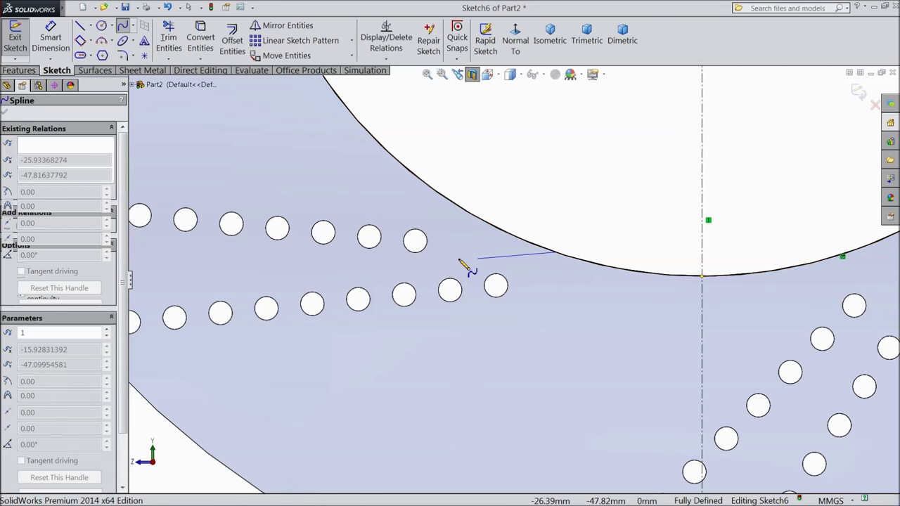
pyautogui.click(426, 276)
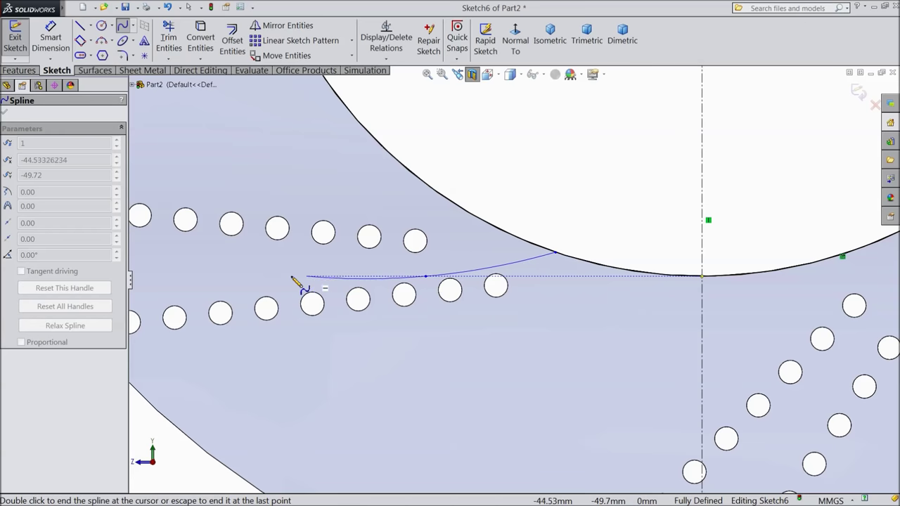
pyautogui.scroll(-2, 267, 285)
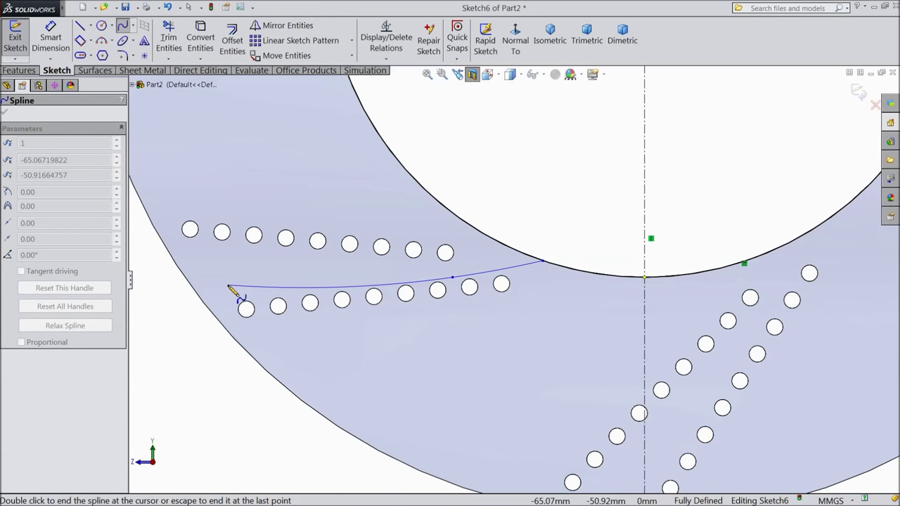
pyautogui.click(228, 286)
pyautogui.rightClick(227, 277)
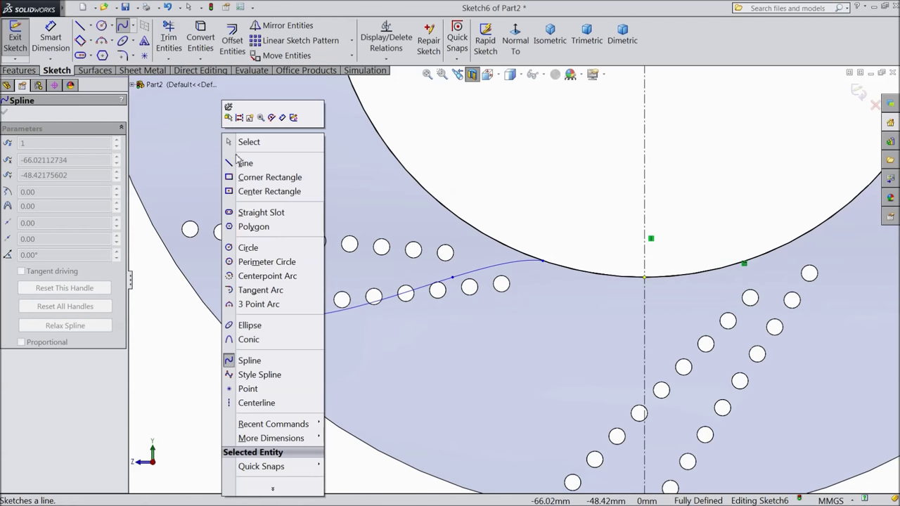
pyautogui.click(246, 147)
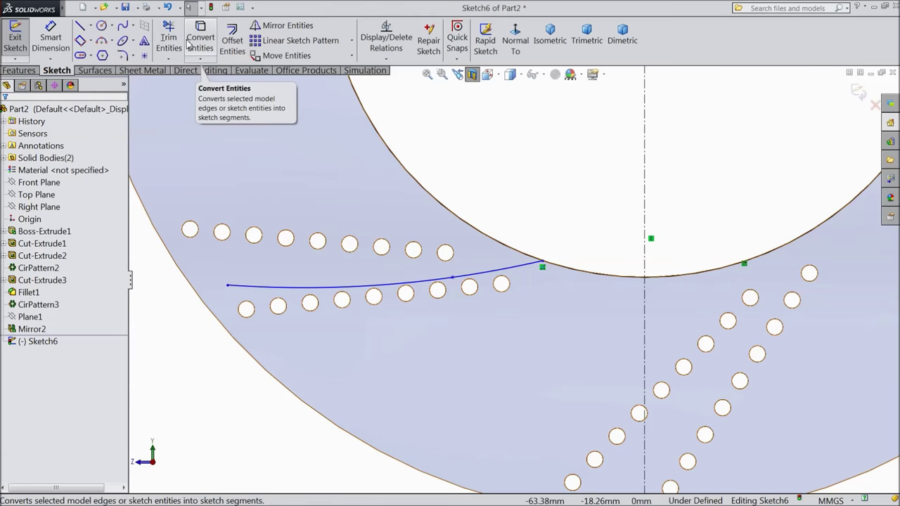
pyautogui.click(123, 25)
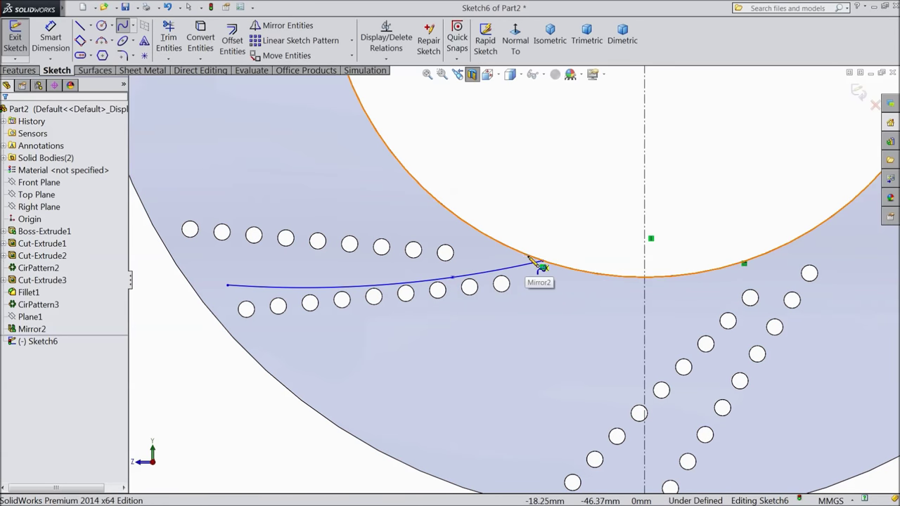
# Step: Draw a second spline from the inner edge leftward, roughly parallel above the first
pyautogui.doubleClick(537, 266)
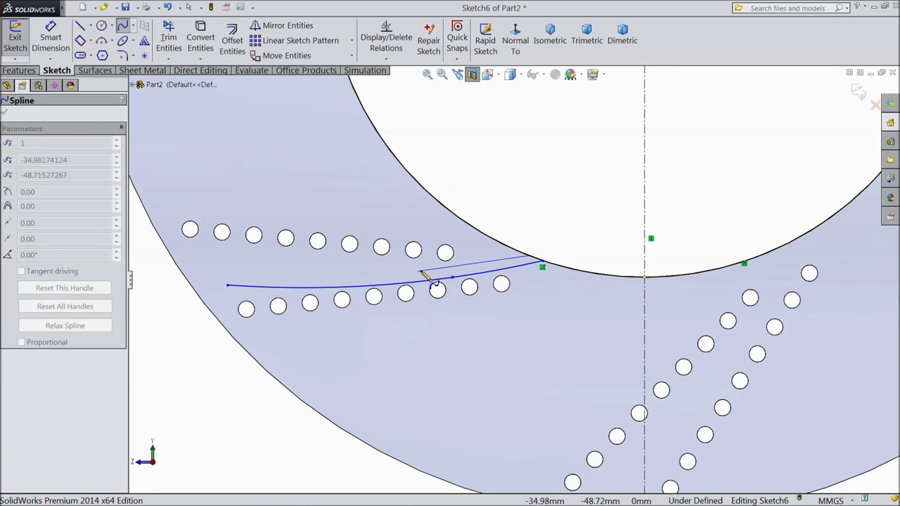
pyautogui.click(428, 268)
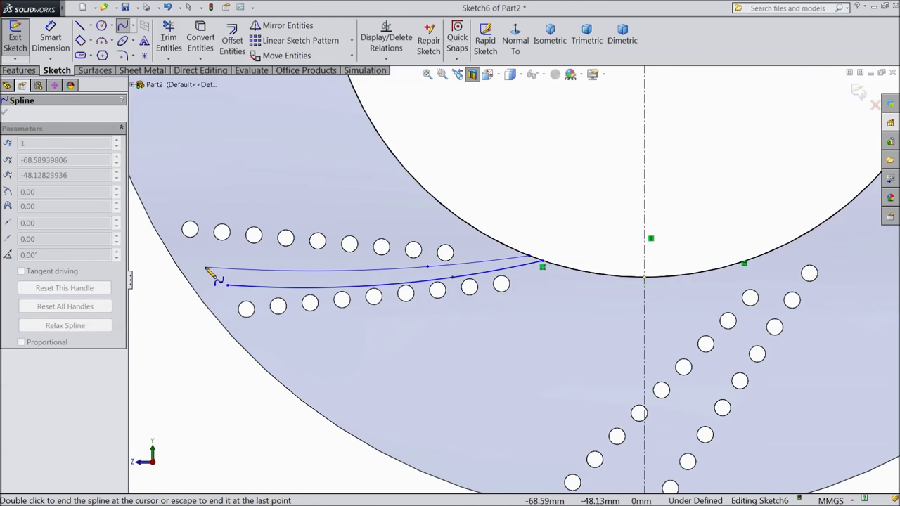
pyautogui.click(210, 268)
pyautogui.rightClick(216, 250)
pyautogui.click(239, 144)
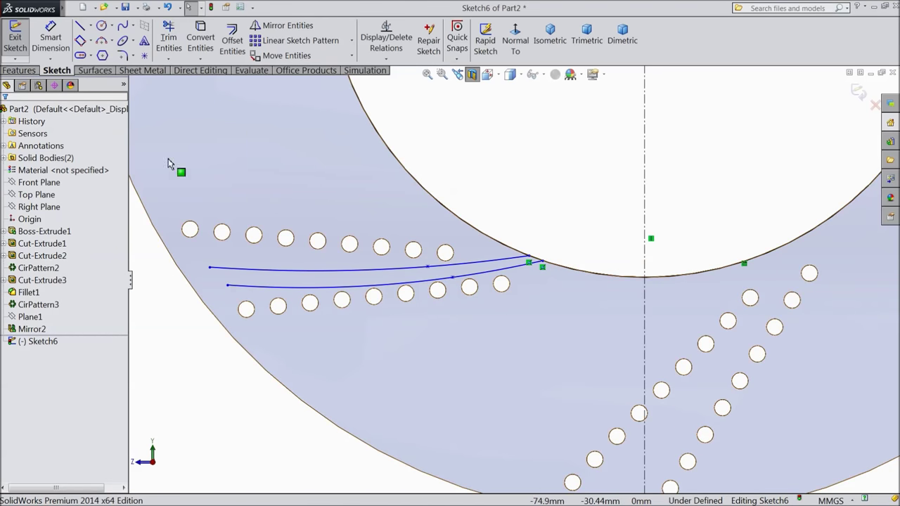
pyautogui.click(102, 41)
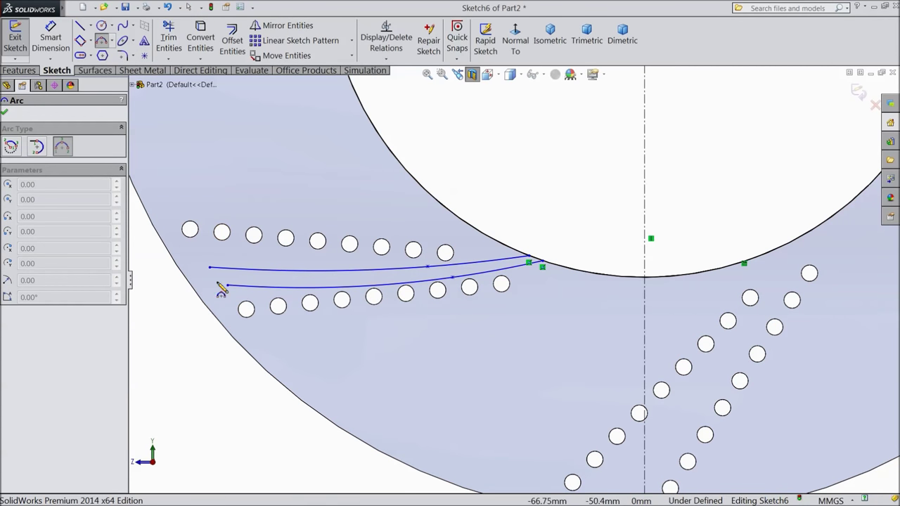
# Step: Draw a three-point arc joining the spline ends, try reshaping it, then delete the misshapen arc
pyautogui.click(209, 268)
pyautogui.click(227, 285)
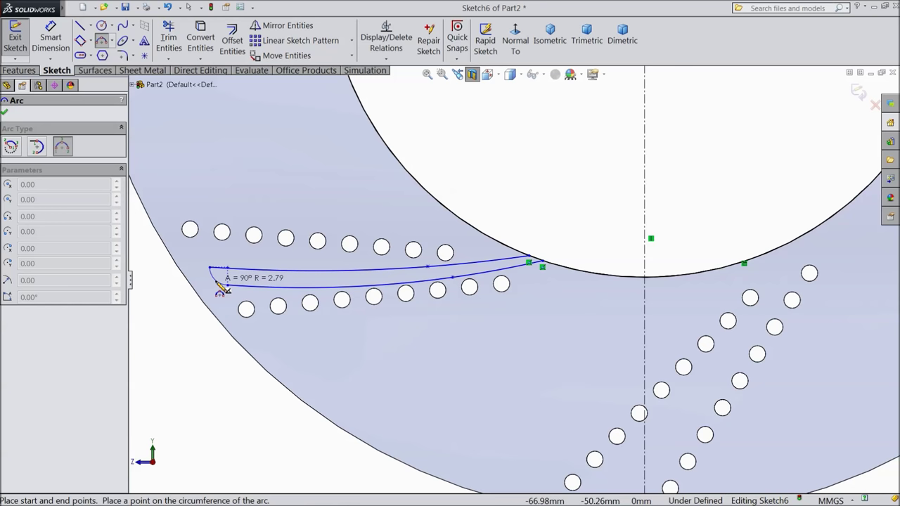
pyautogui.click(217, 281)
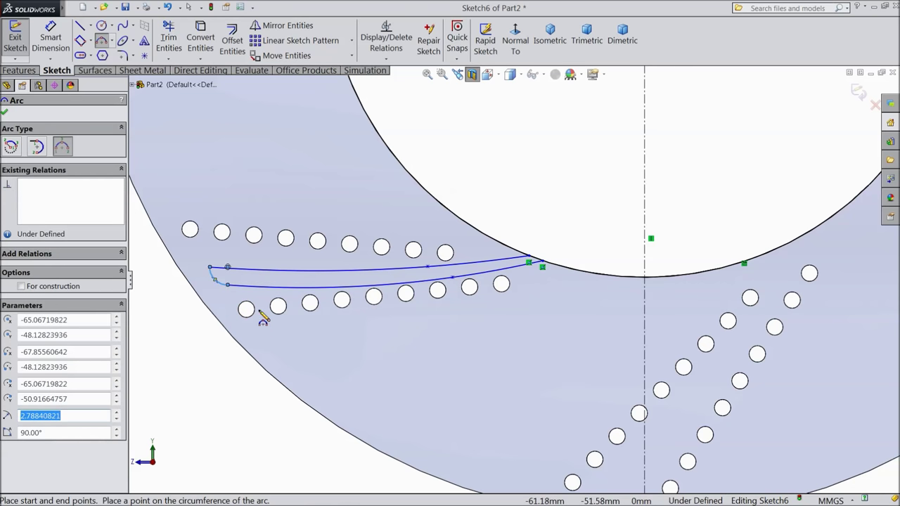
pyautogui.rightClick(228, 204)
pyautogui.click(255, 118)
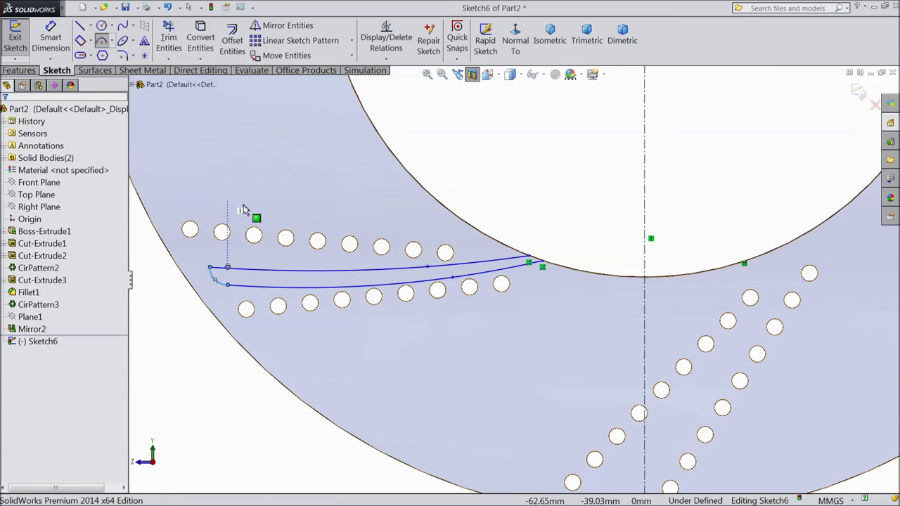
pyautogui.scroll(-3, 243, 287)
pyautogui.moveTo(241, 260); pyautogui.dragTo(274, 264)
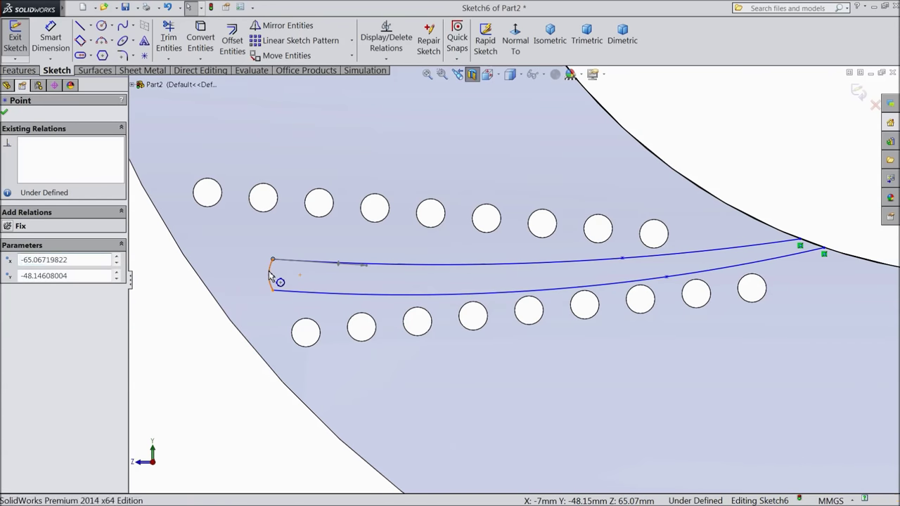
pyautogui.click(269, 276)
pyautogui.click(299, 274)
pyautogui.moveTo(299, 275); pyautogui.dragTo(282, 275)
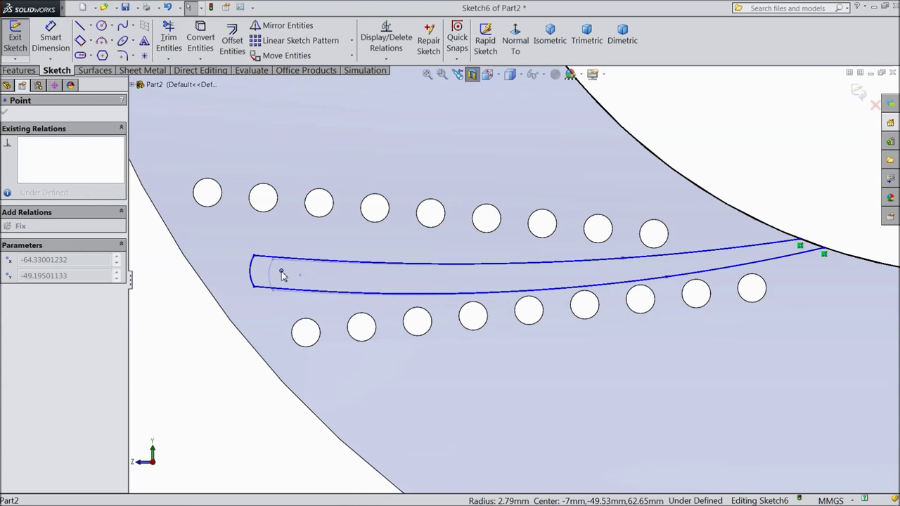
pyautogui.click(251, 273)
pyautogui.press('Delete')
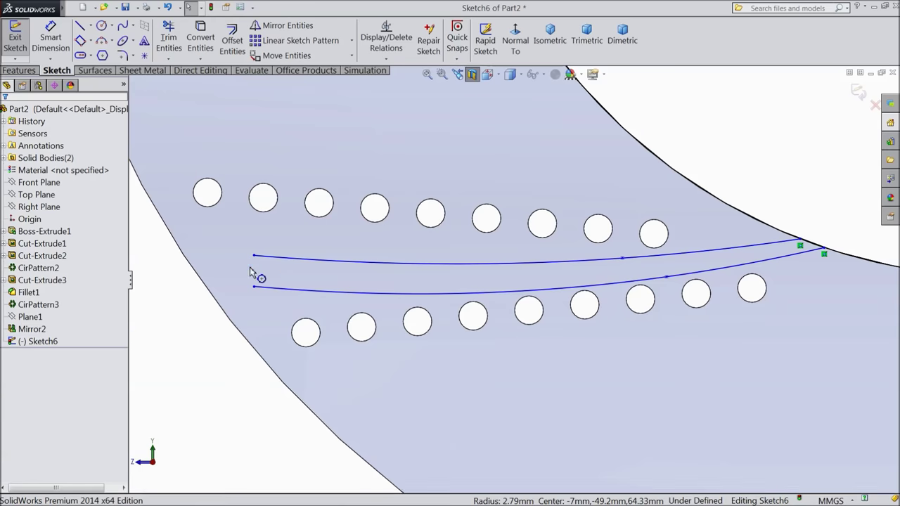
# Step: Redraw the end arc as a semicircle closing the slot's left end
pyautogui.click(102, 42)
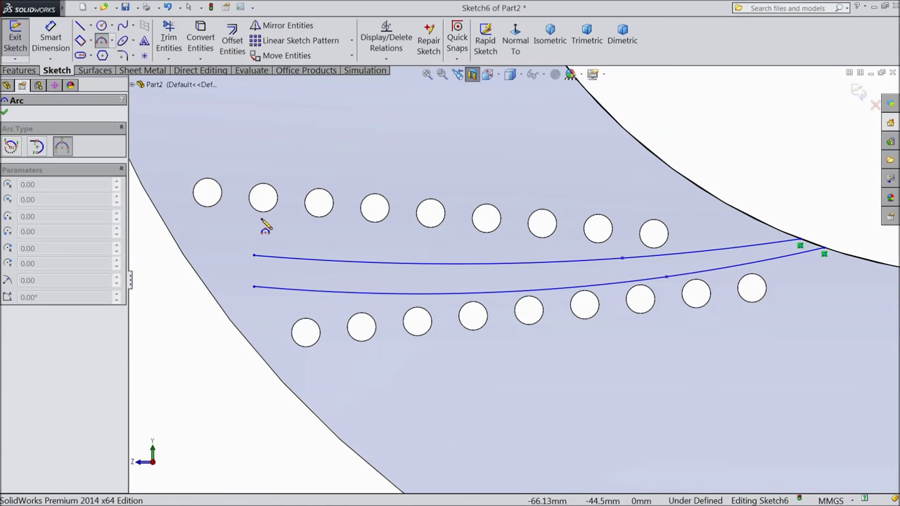
pyautogui.click(253, 256)
pyautogui.click(253, 286)
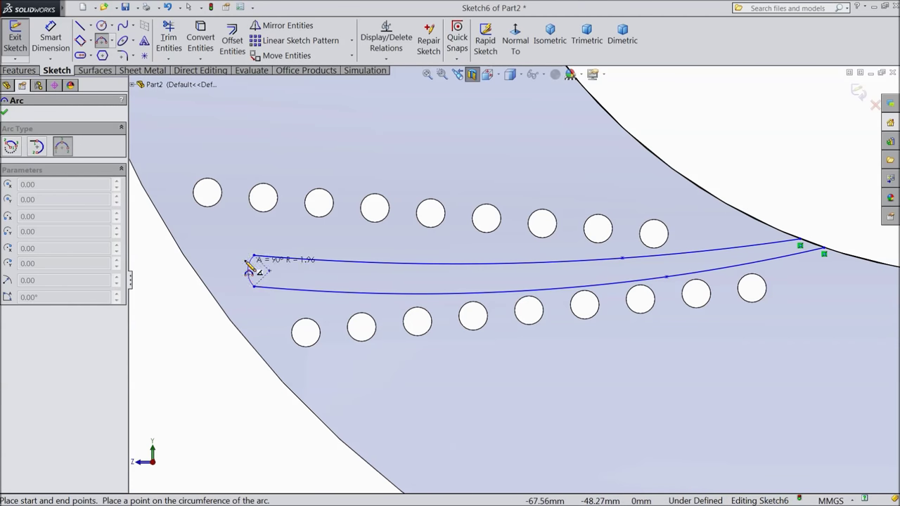
pyautogui.click(241, 271)
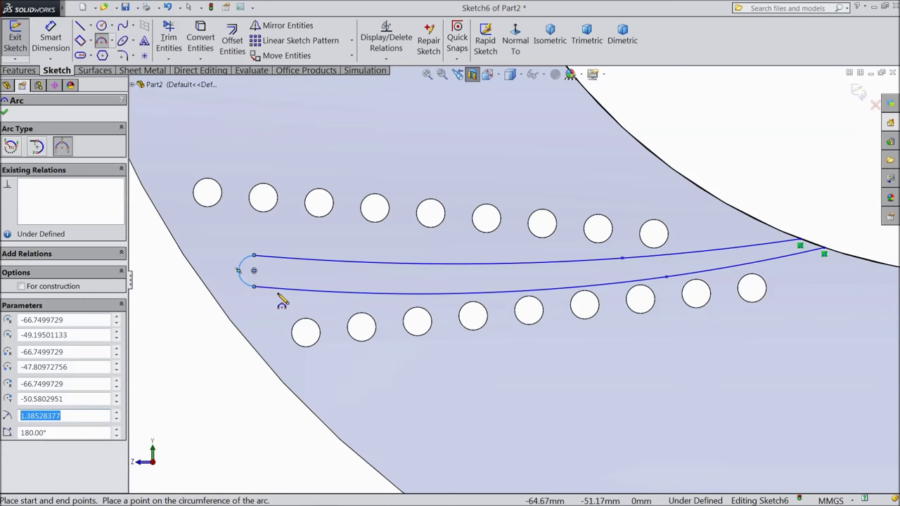
pyautogui.scroll(2, 279, 295)
pyautogui.scroll(1, 282, 299)
pyautogui.rightClick(194, 211)
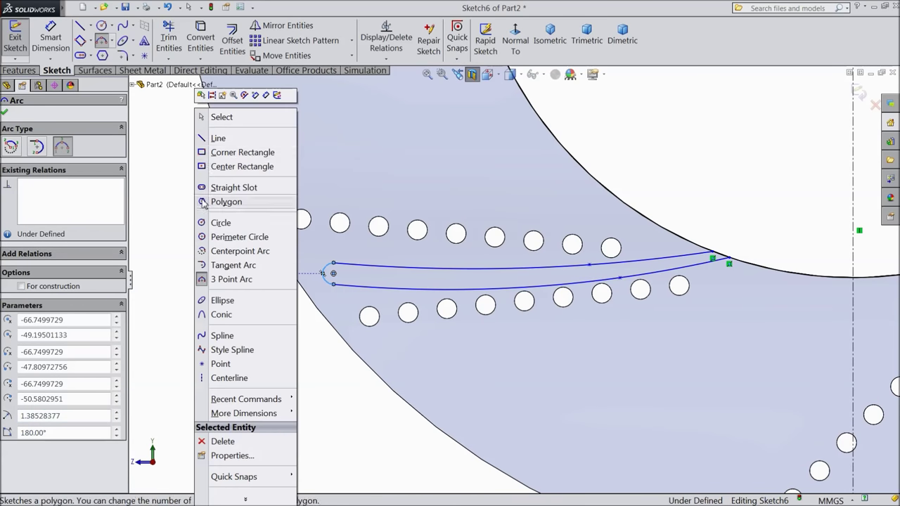
pyautogui.click(215, 115)
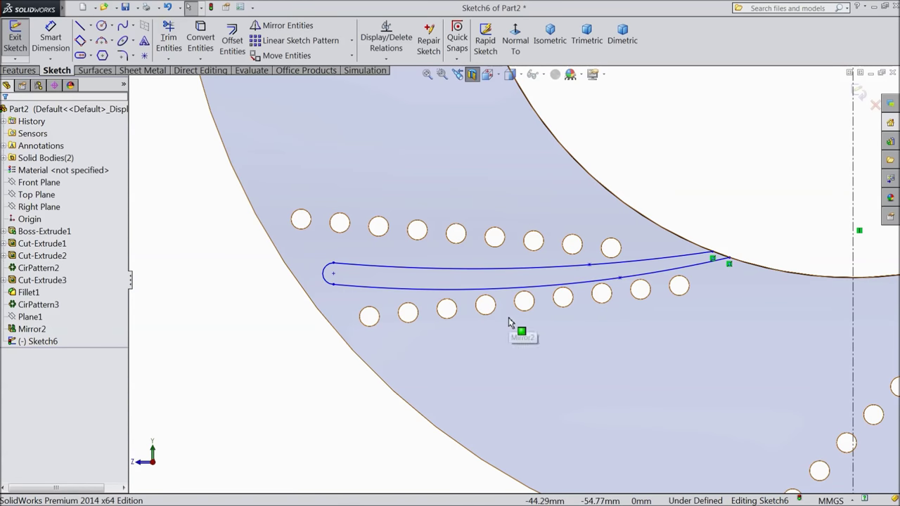
pyautogui.click(335, 277)
# Step: Drag the slot's end point and an upper-edge point to refine the curved slot shape
pyautogui.moveTo(333, 274)
pyautogui.mouseDown()
pyautogui.moveTo(322, 265)
pyautogui.moveTo(327, 273)
pyautogui.mouseUp()
pyautogui.click(593, 268)
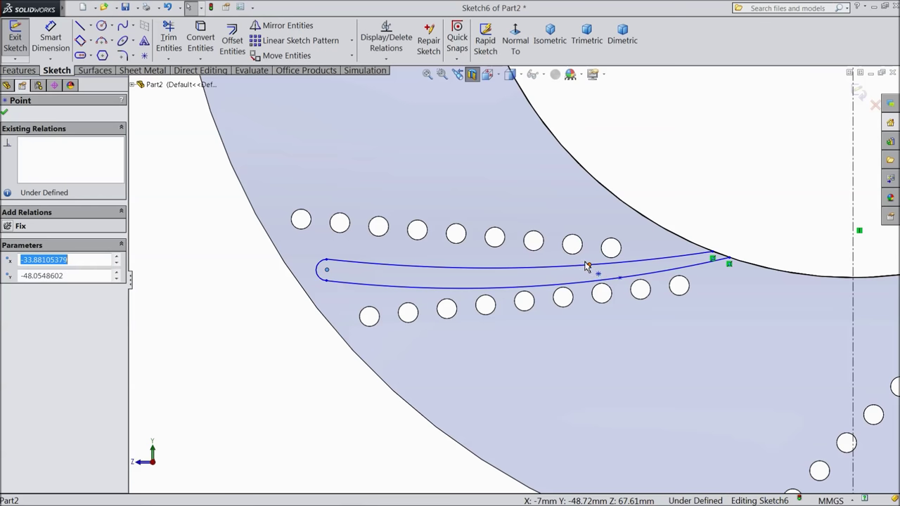
pyautogui.moveTo(587, 266)
pyautogui.mouseDown()
pyautogui.moveTo(610, 280)
pyautogui.moveTo(599, 284)
pyautogui.mouseUp()
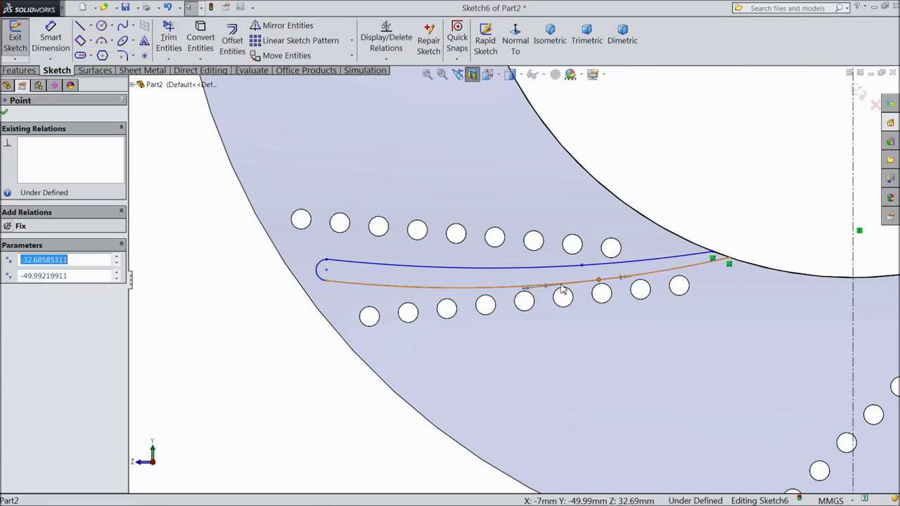
pyautogui.click(4, 114)
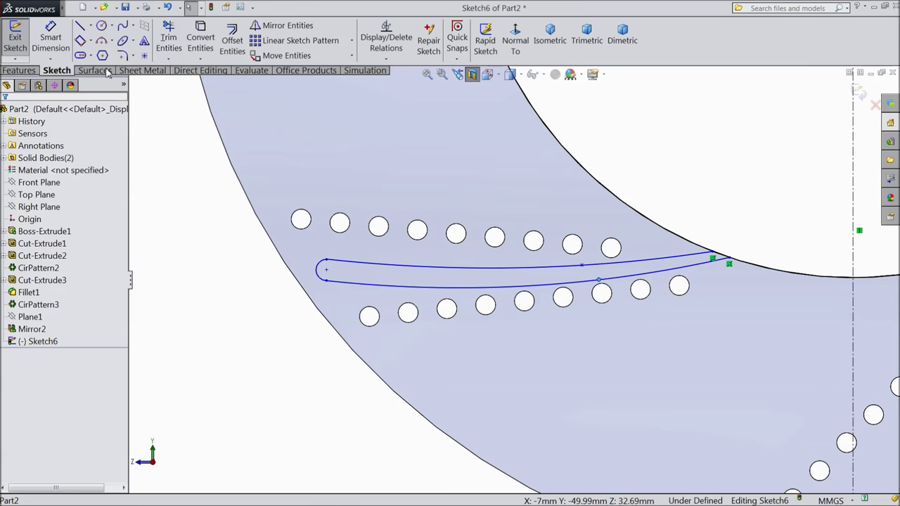
# Step: Open and close Trim Entities, then bring up the sketch pattern type list
pyautogui.click(175, 44)
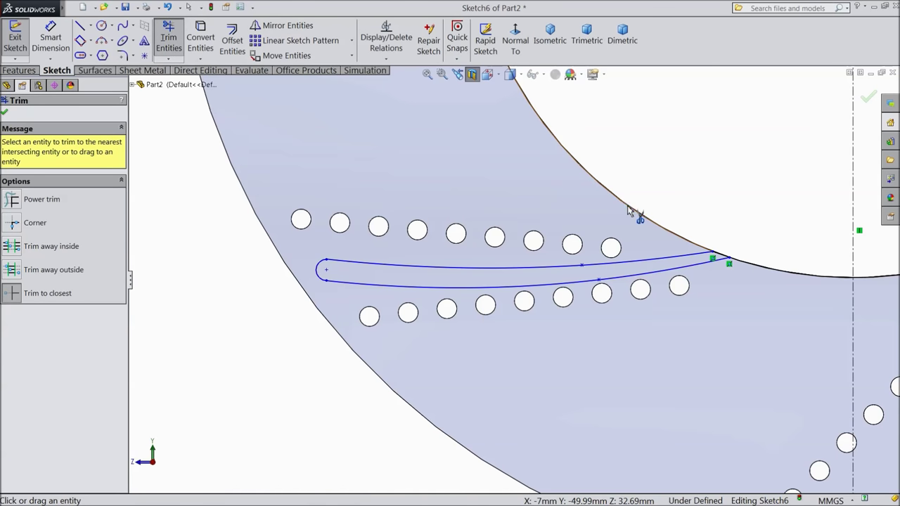
pyautogui.click(4, 115)
pyautogui.click(352, 44)
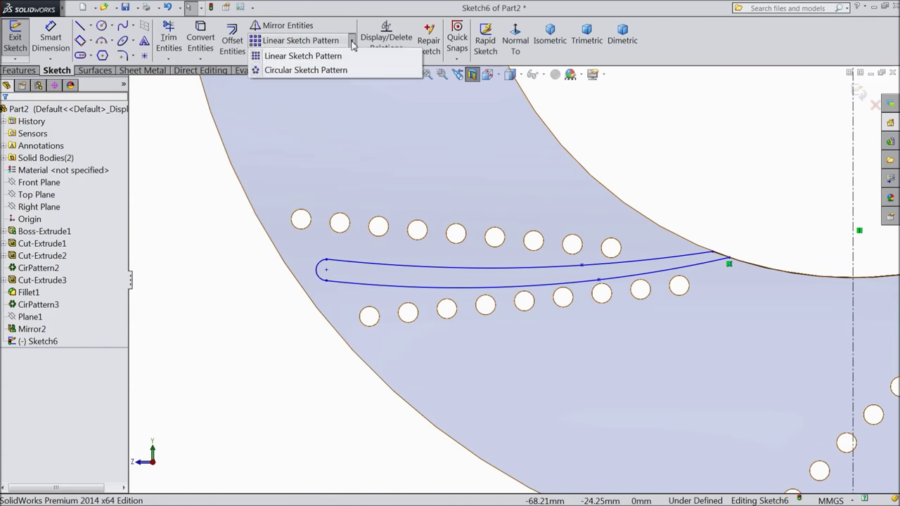
# Step: Pattern Spline1 and Spline2 circularly around Point-1 with 4 instances over 360°
pyautogui.click(306, 70)
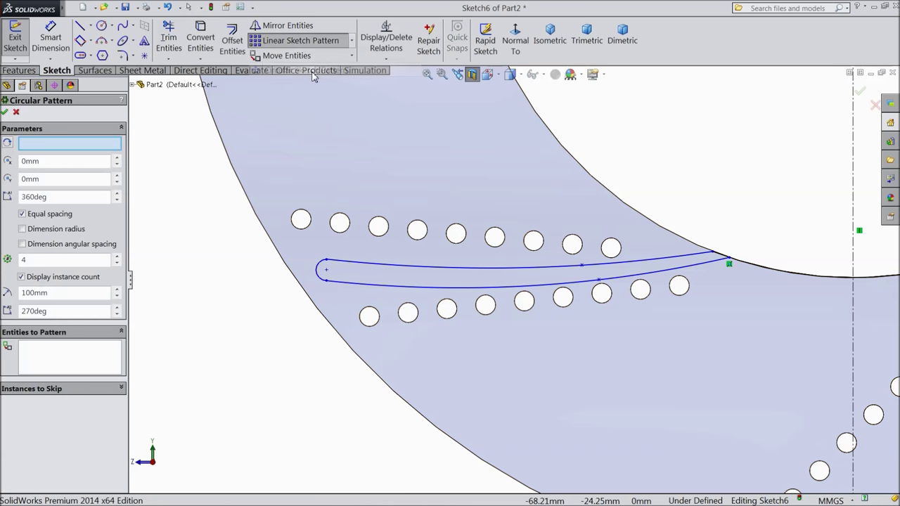
pyautogui.scroll(5, 286, 271)
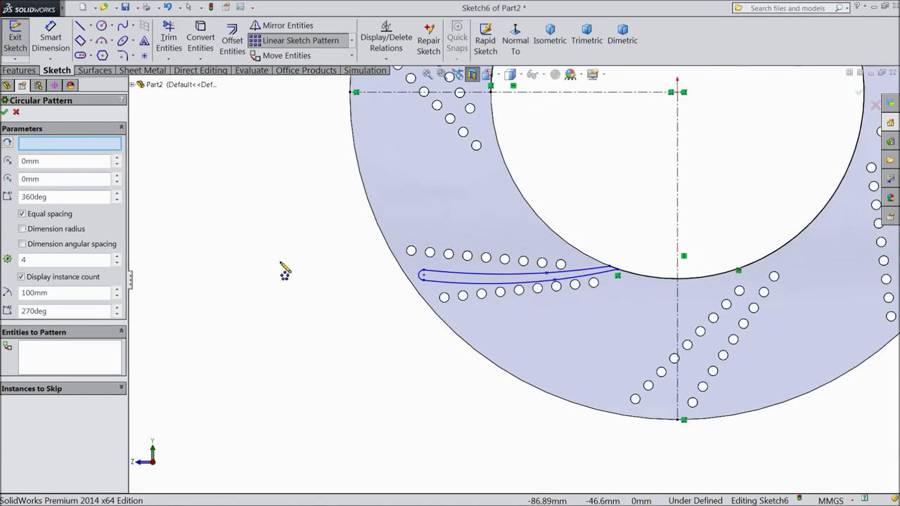
pyautogui.scroll(-3, 636, 195)
pyautogui.scroll(-1, 636, 196)
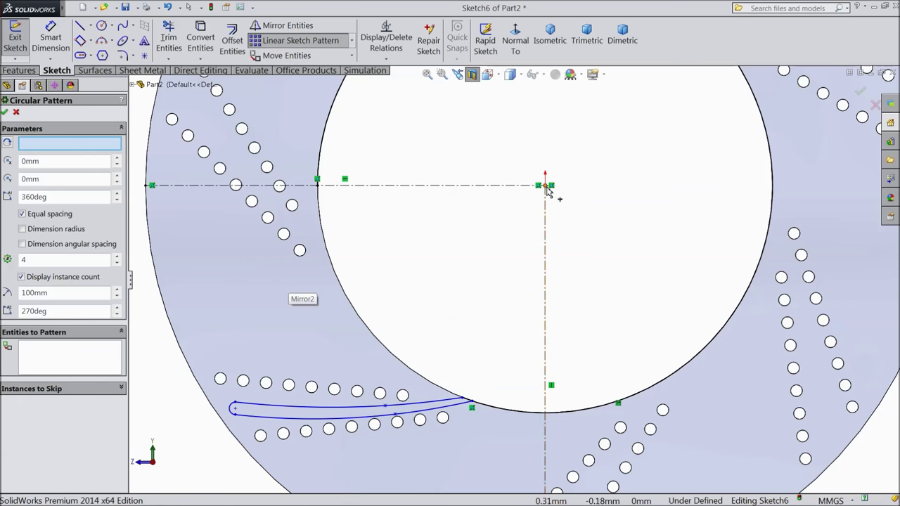
pyautogui.click(48, 374)
pyautogui.scroll(-3, 398, 421)
pyautogui.click(526, 353)
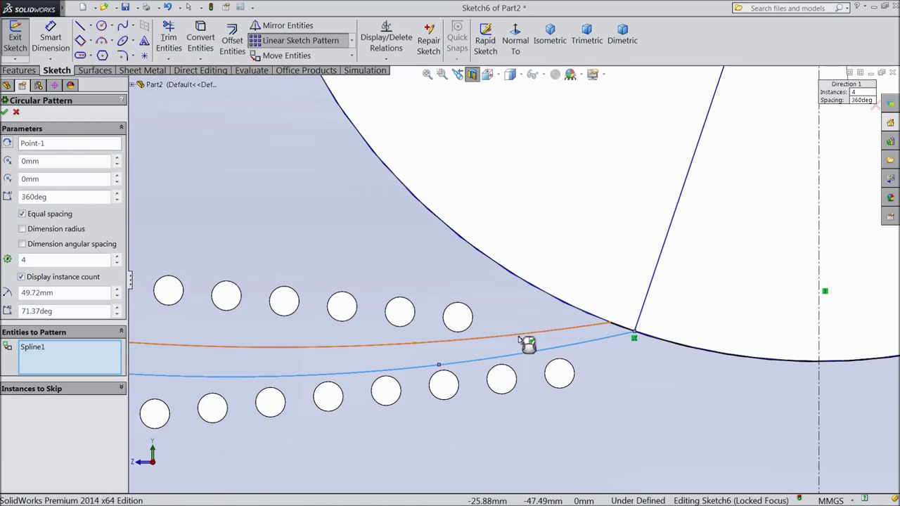
pyautogui.click(529, 341)
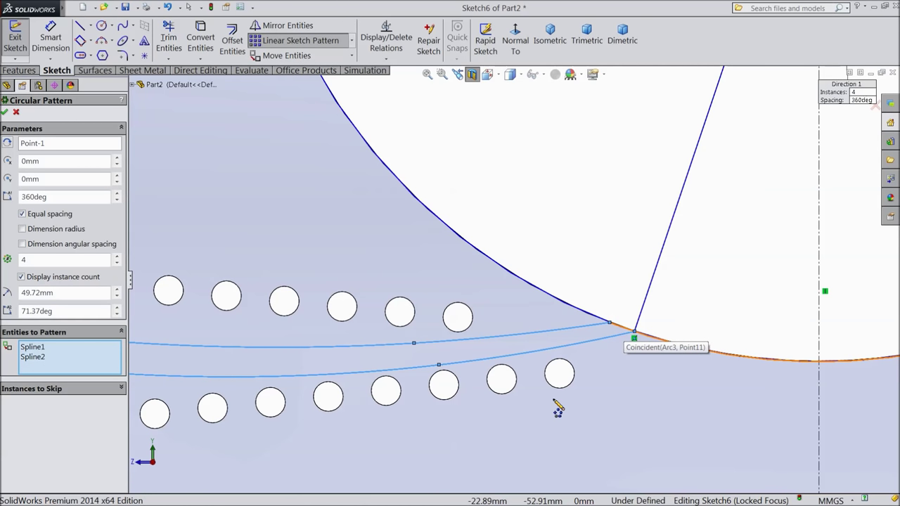
pyautogui.scroll(3, 558, 407)
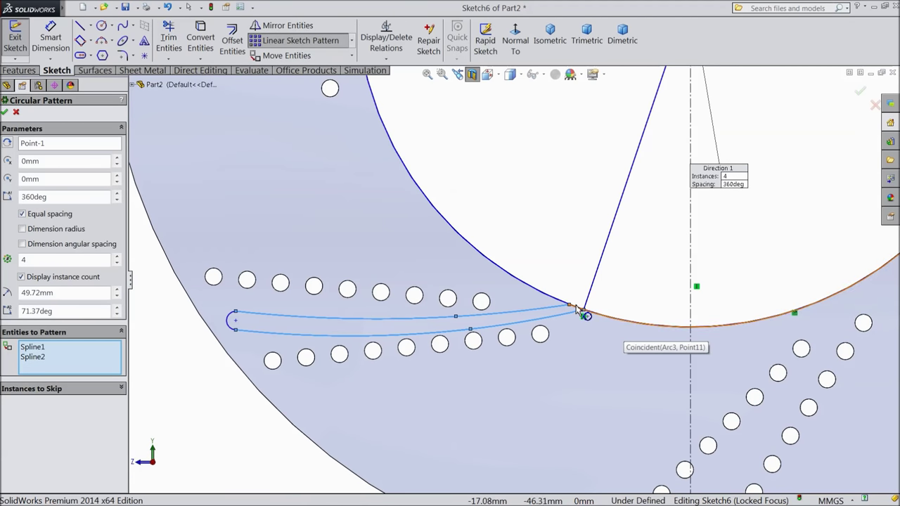
# Step: Cancel the circular pattern, open and close Trim Entities, and reopen the sketch pattern list
pyautogui.click(17, 114)
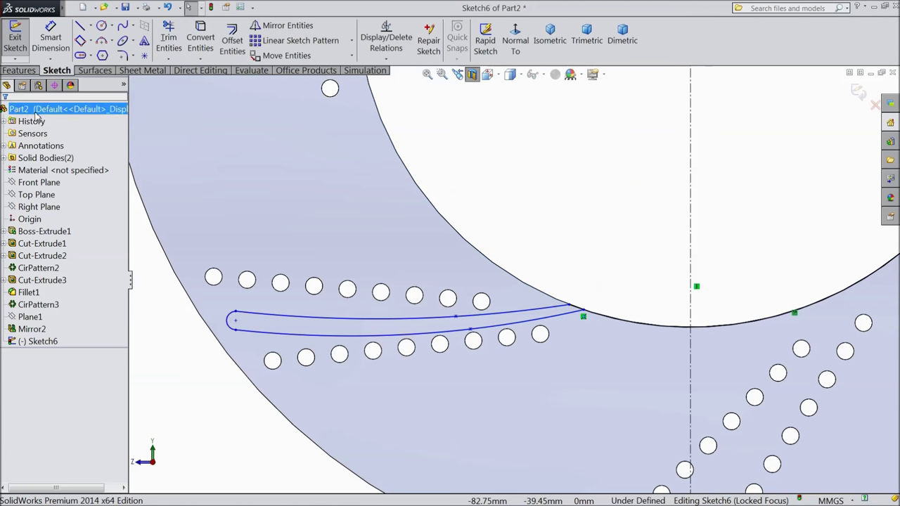
pyautogui.click(168, 40)
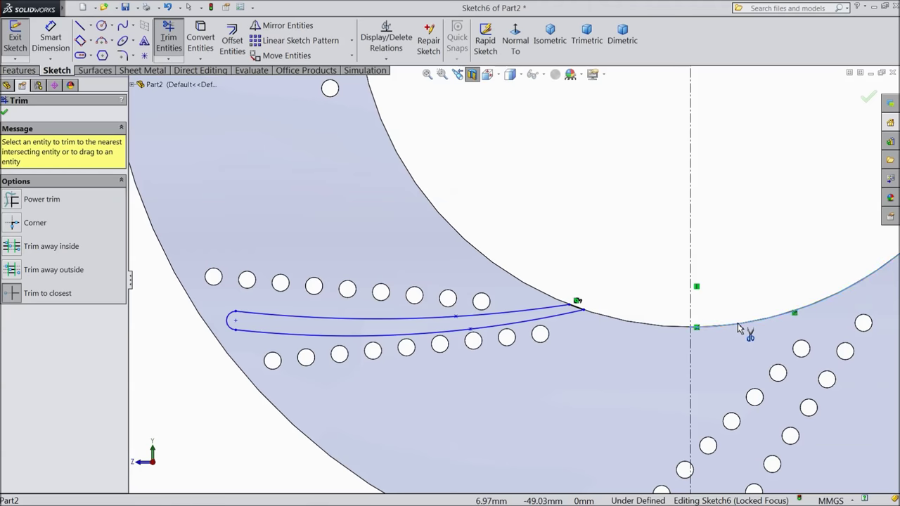
pyautogui.scroll(-5, 712, 327)
pyautogui.scroll(4, 626, 208)
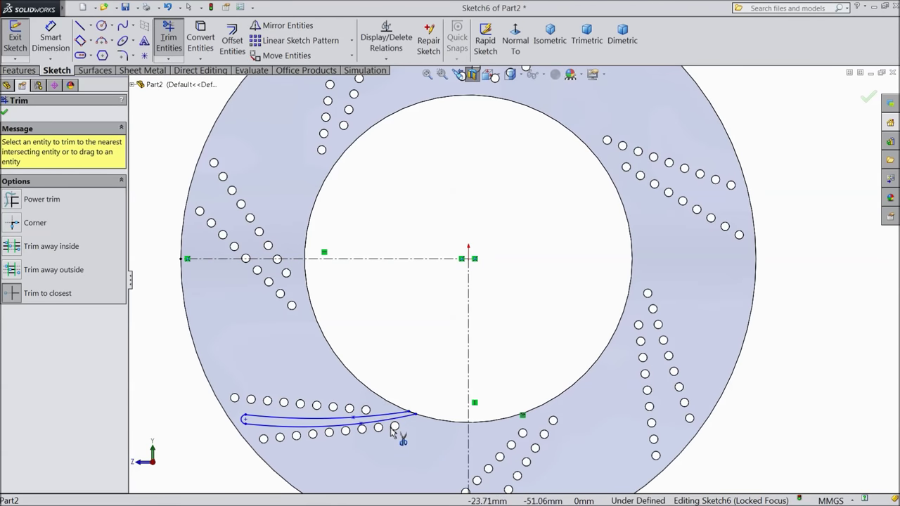
pyautogui.scroll(3, 392, 432)
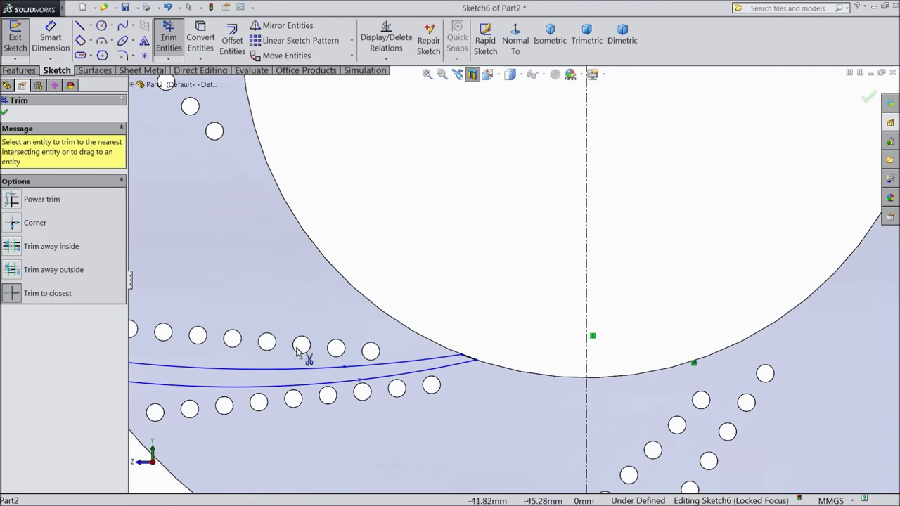
pyautogui.click(5, 114)
pyautogui.click(351, 41)
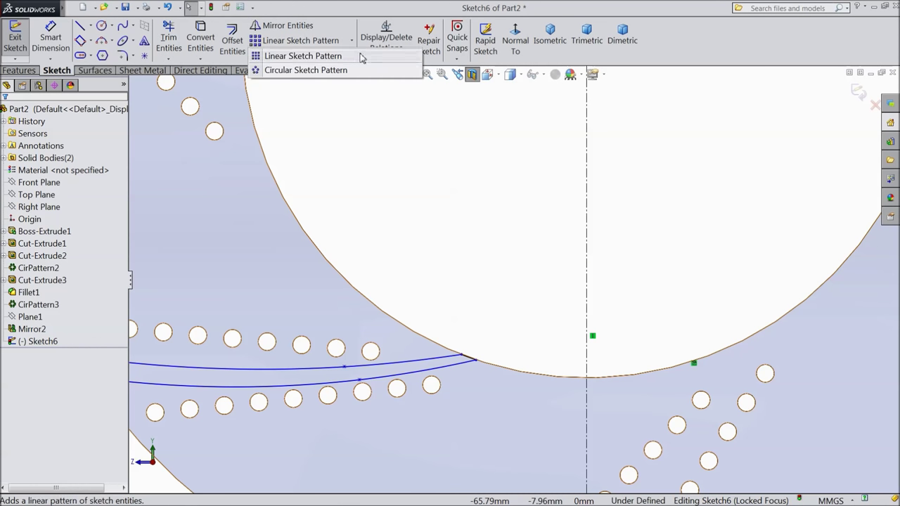
# Step: Start a circular sketch pattern with both slot splines and the rounded end arc selected
pyautogui.click(306, 69)
pyautogui.scroll(-5, 566, 285)
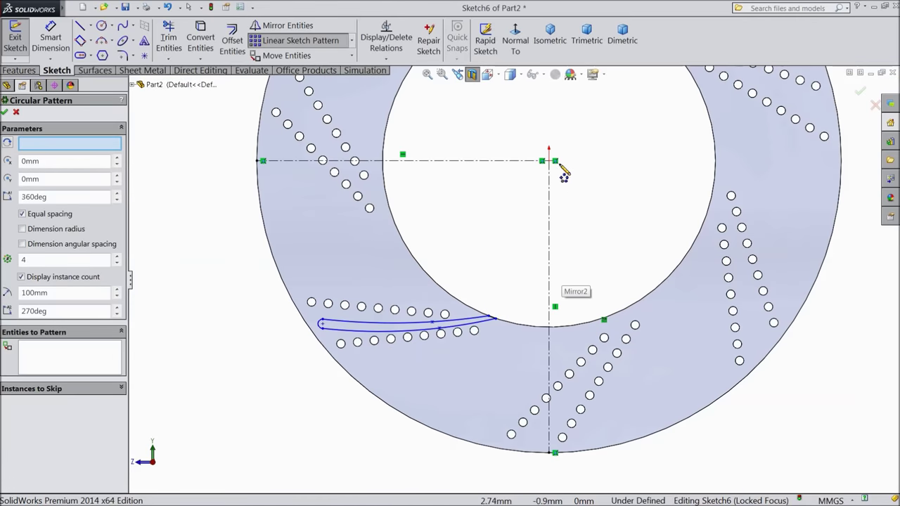
pyautogui.scroll(-3, 431, 344)
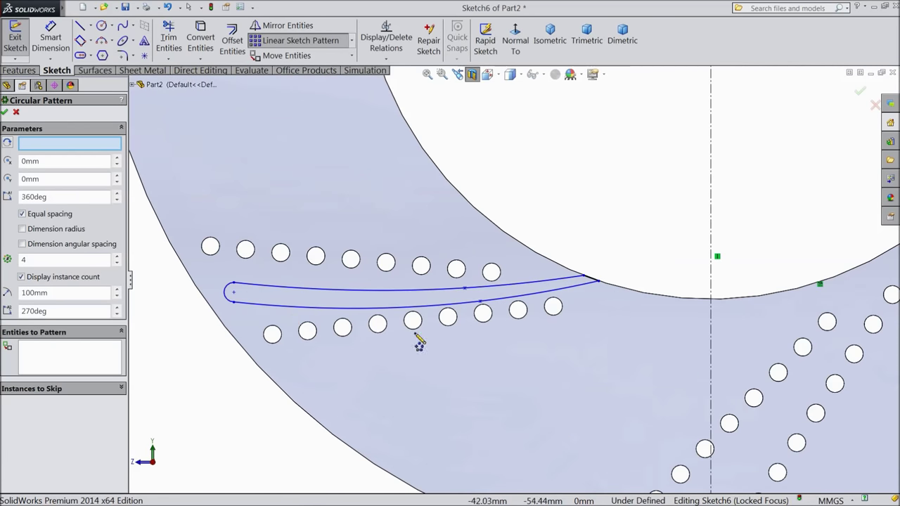
pyautogui.click(89, 370)
pyautogui.scroll(-2, 386, 351)
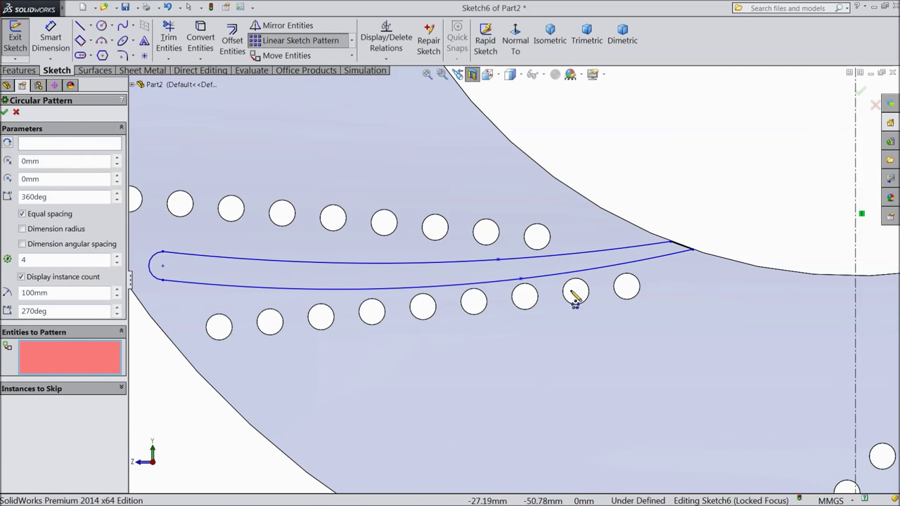
pyautogui.click(603, 273)
pyautogui.click(603, 255)
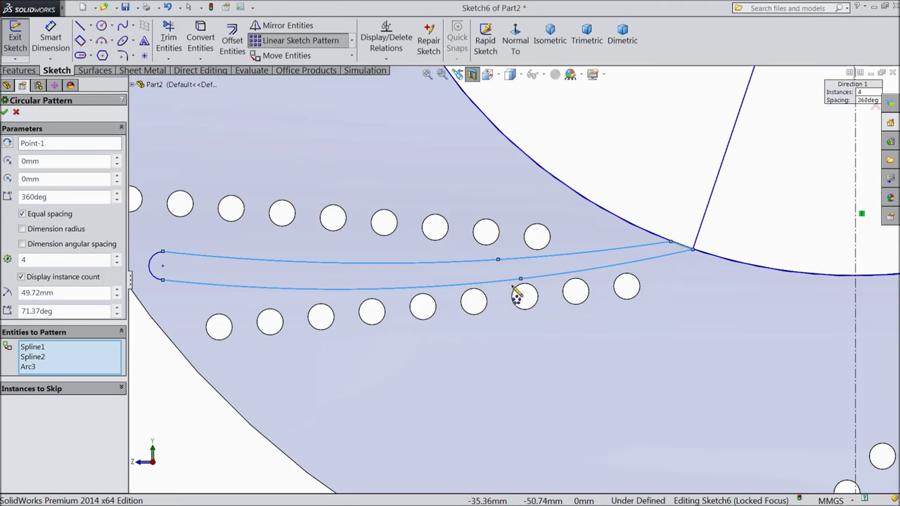
pyautogui.click(150, 267)
pyautogui.scroll(5, 211, 291)
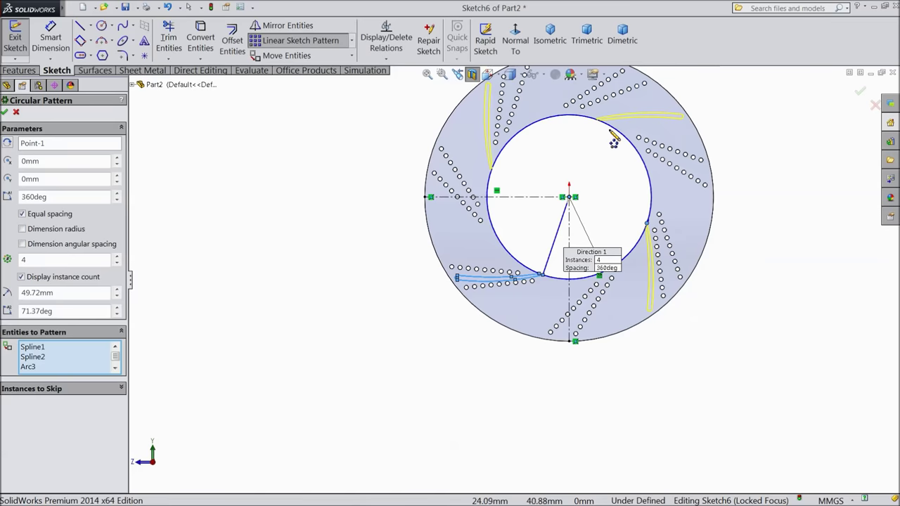
pyautogui.scroll(-2, 557, 196)
# Step: Set the pattern to 35 instances over 360° and accept it
pyautogui.doubleClick(56, 258)
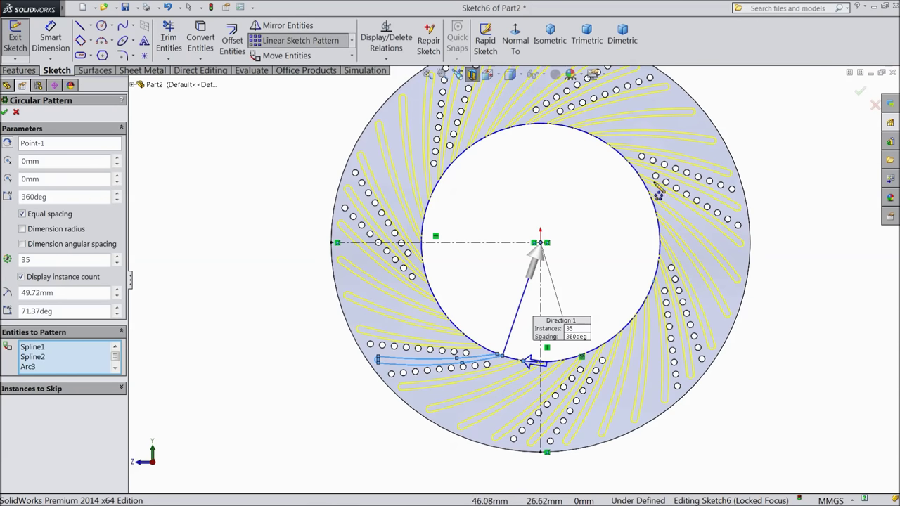
pyautogui.scroll(-2, 580, 113)
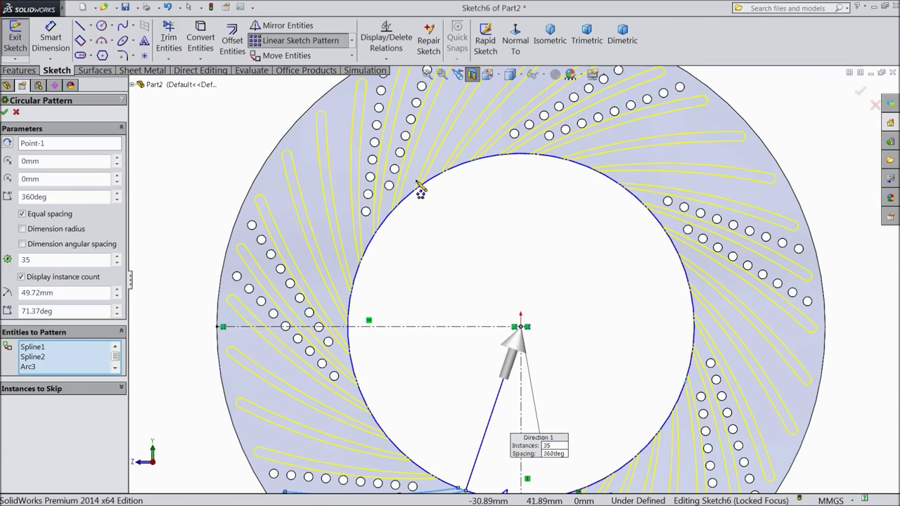
pyautogui.scroll(4, 375, 245)
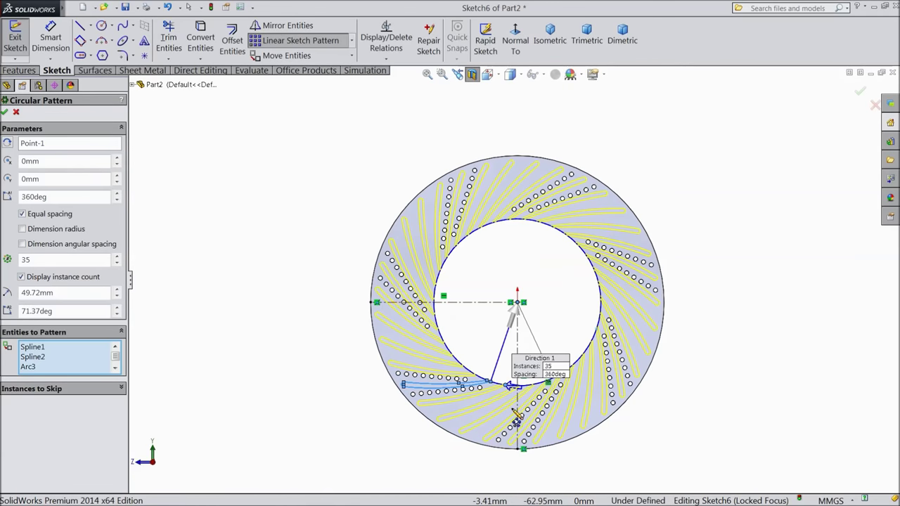
pyautogui.scroll(-4, 517, 416)
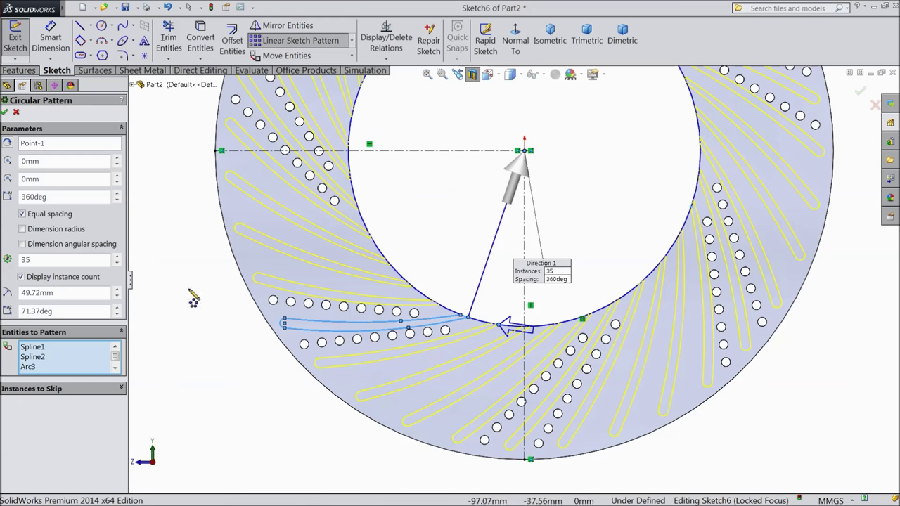
pyautogui.click(6, 113)
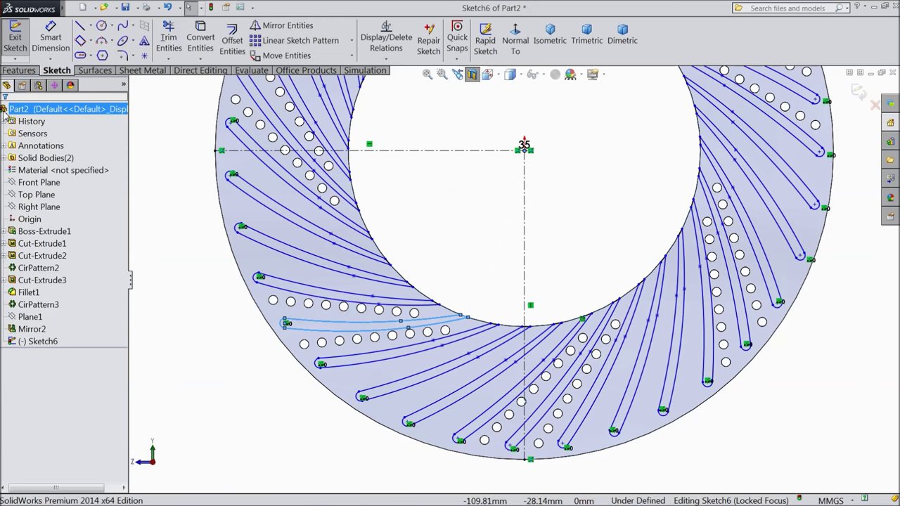
# Step: Create Boss-Extrude2 from the 35 slot outlines with a 7 mm blind depth
pyautogui.click(19, 70)
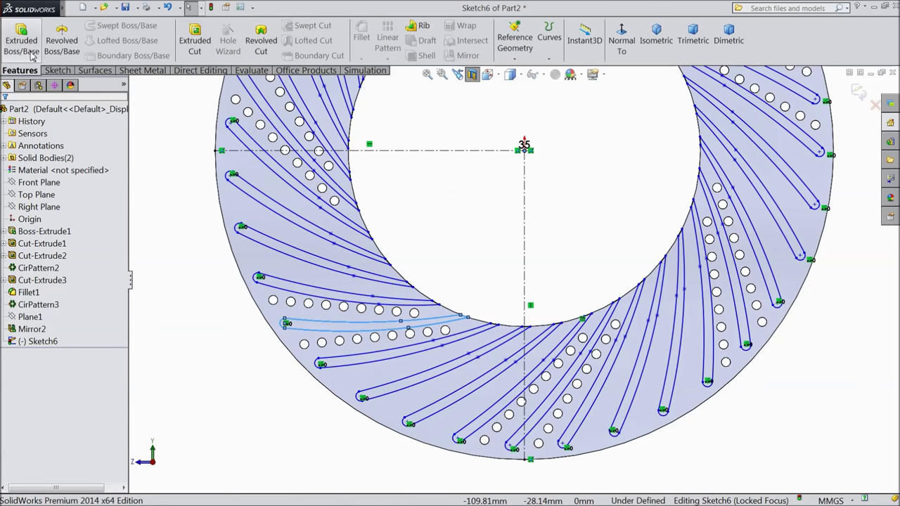
pyautogui.click(22, 46)
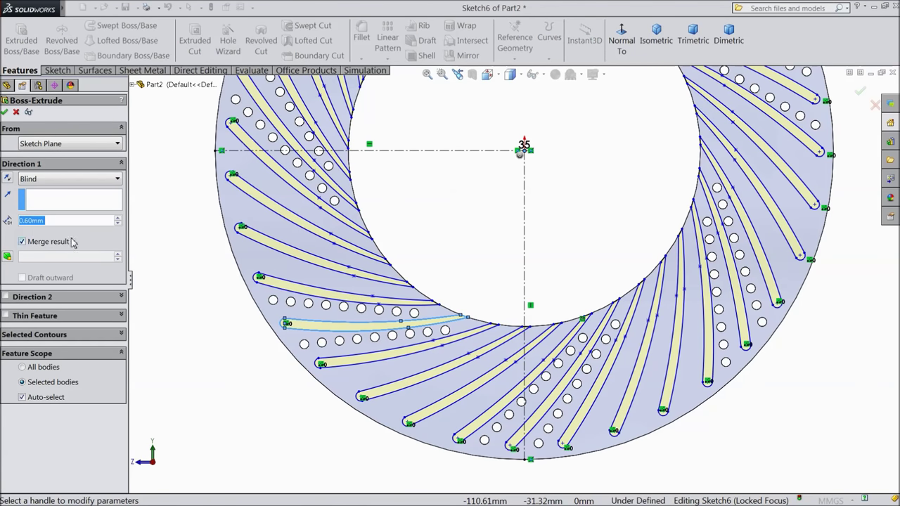
pyautogui.write('7')
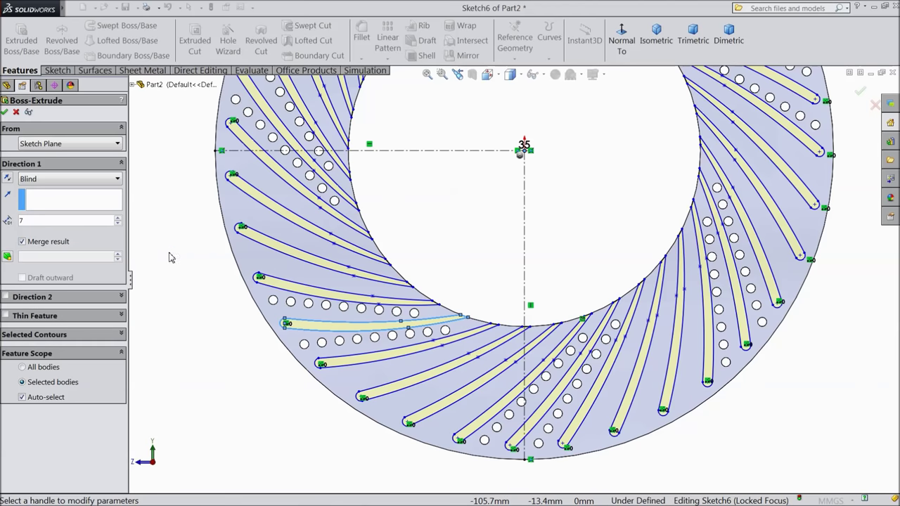
pyautogui.press('Return')
pyautogui.moveTo(190, 241); pyautogui.dragTo(249, 281, button='middle')
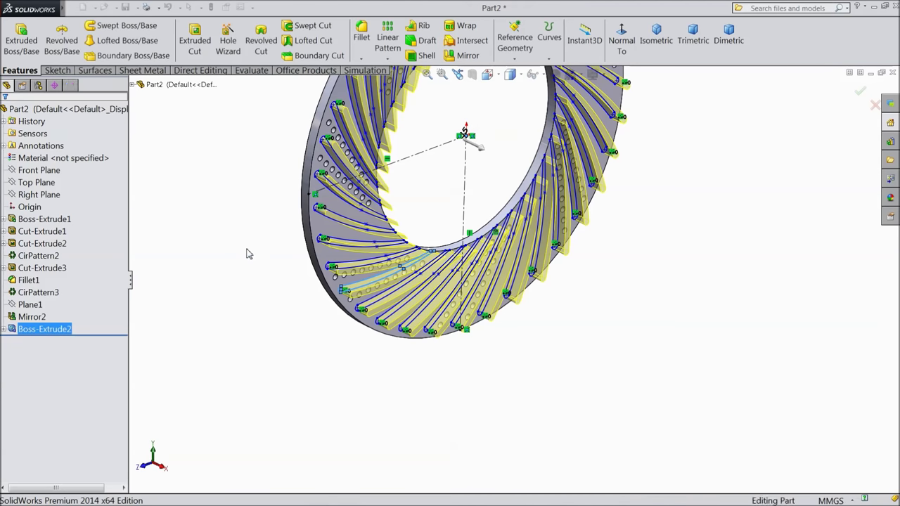
pyautogui.press('f')
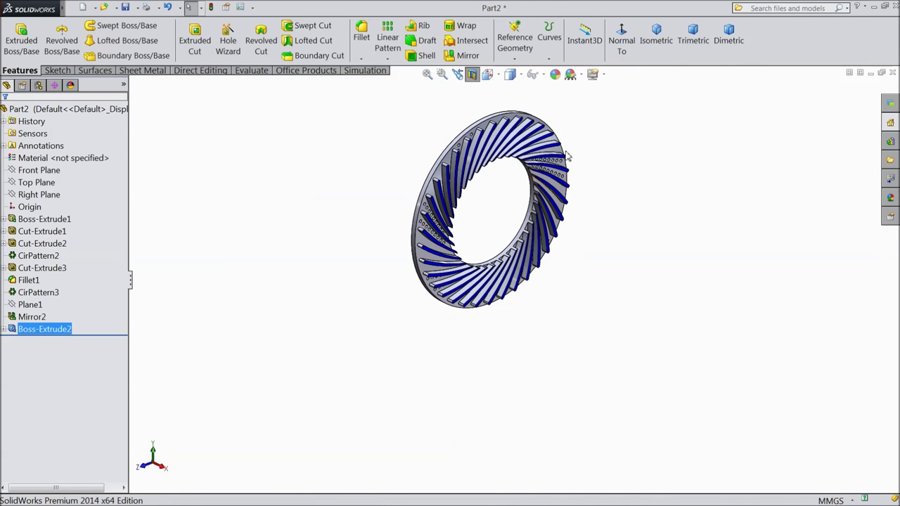
pyautogui.scroll(-3, 567, 156)
pyautogui.moveTo(568, 156); pyautogui.dragTo(454, 249, button='middle')
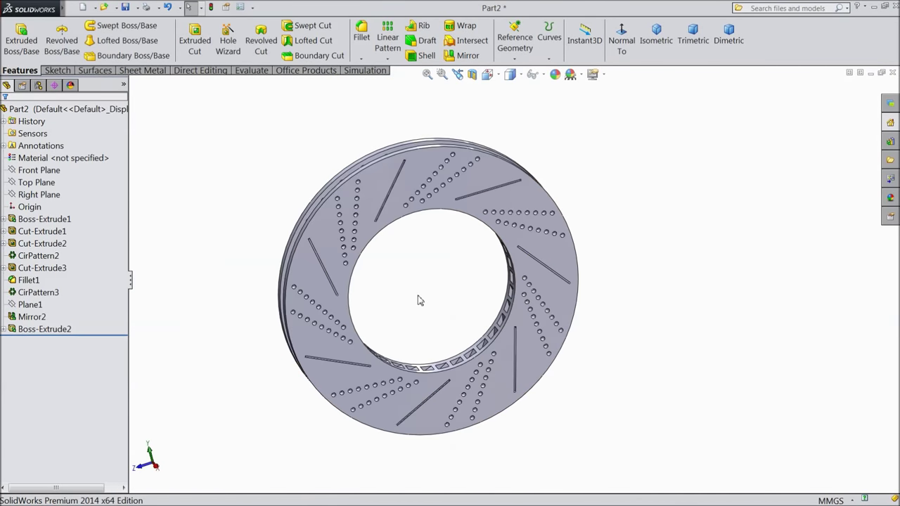
pyautogui.moveTo(408, 303); pyautogui.dragTo(433, 366, button='middle')
pyautogui.scroll(-3, 483, 336)
pyautogui.moveTo(482, 331); pyautogui.dragTo(575, 341, button='middle')
pyautogui.scroll(3, 482, 336)
pyautogui.click(521, 304)
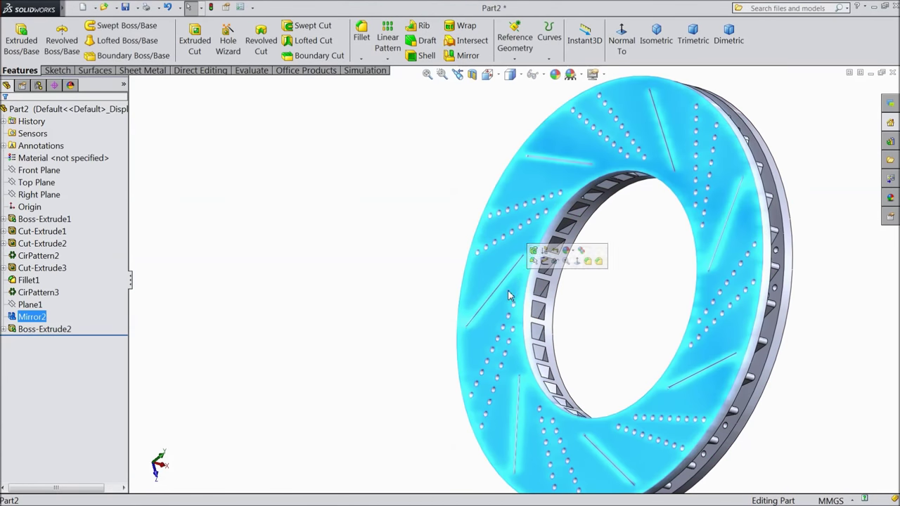
# Step: Start a sketch on the front face, view it normal, and draw a circle at the origin
pyautogui.click(545, 261)
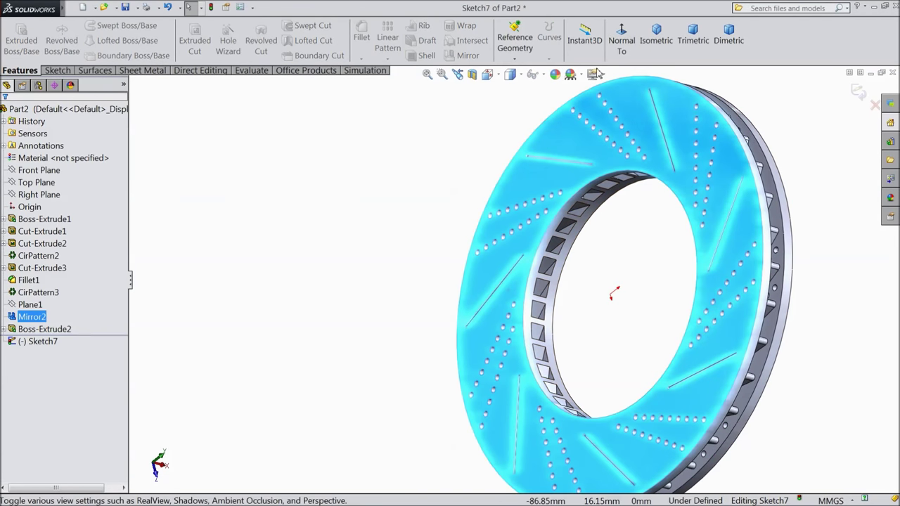
pyautogui.click(621, 40)
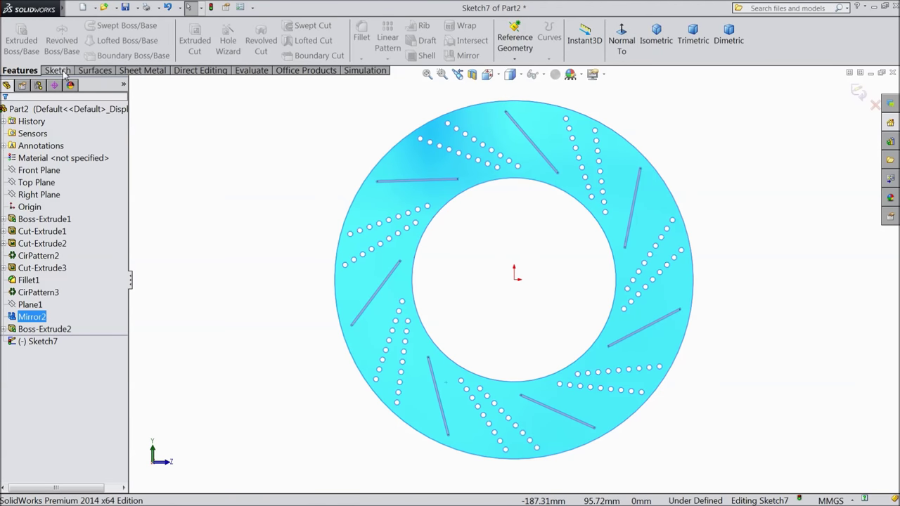
pyautogui.click(57, 70)
pyautogui.click(102, 25)
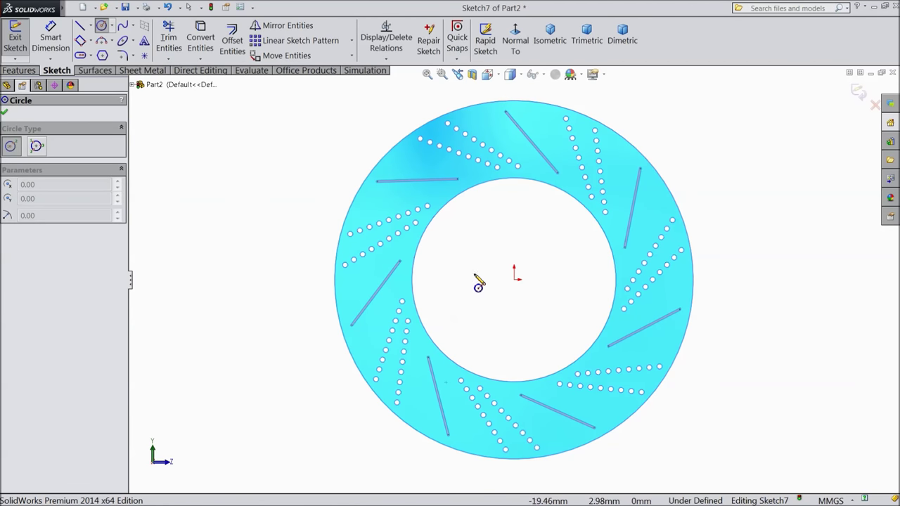
pyautogui.click(516, 278)
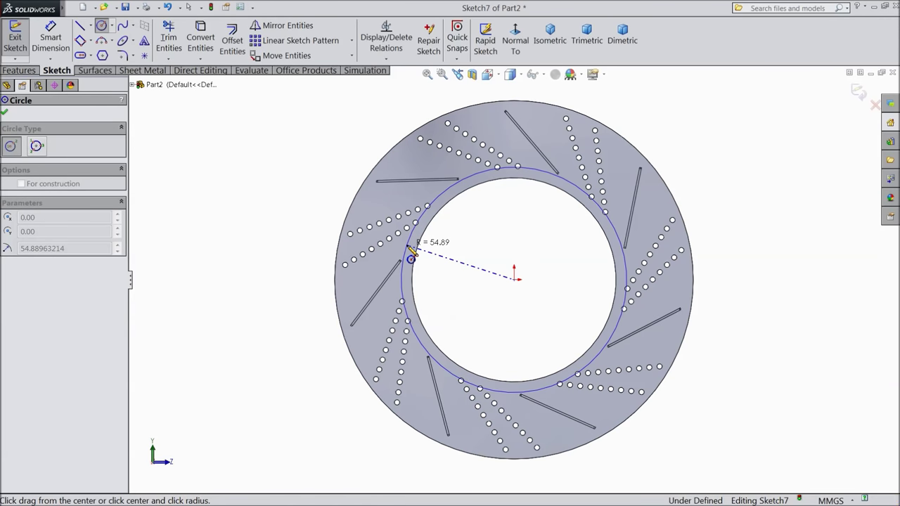
pyautogui.click(410, 251)
# Step: Dimension the circle to Ø106.69 mm and start an Extruded Cut on it
pyautogui.click(51, 39)
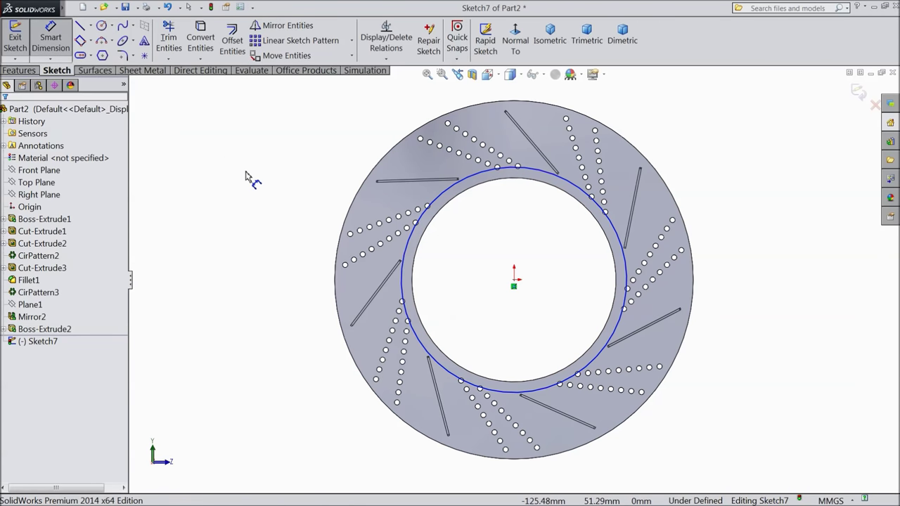
pyautogui.click(628, 272)
pyautogui.click(755, 282)
pyautogui.write('106.69')
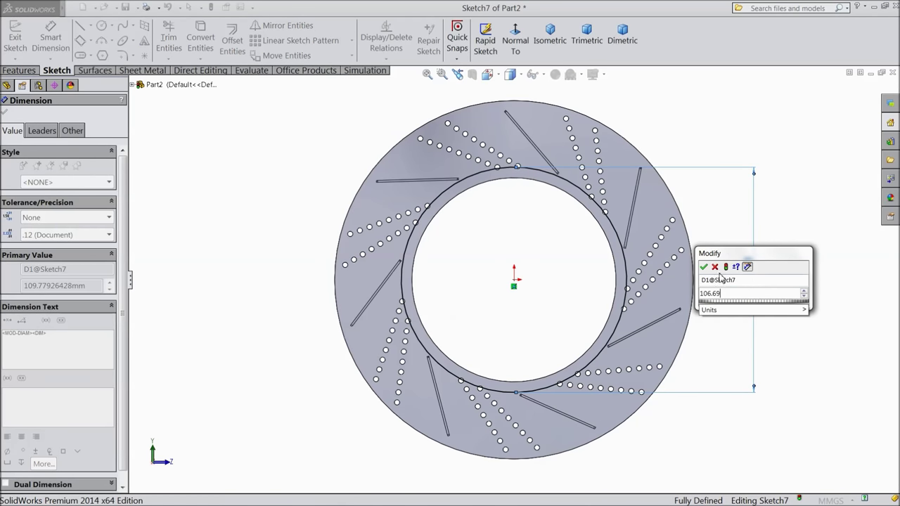
pyautogui.click(703, 267)
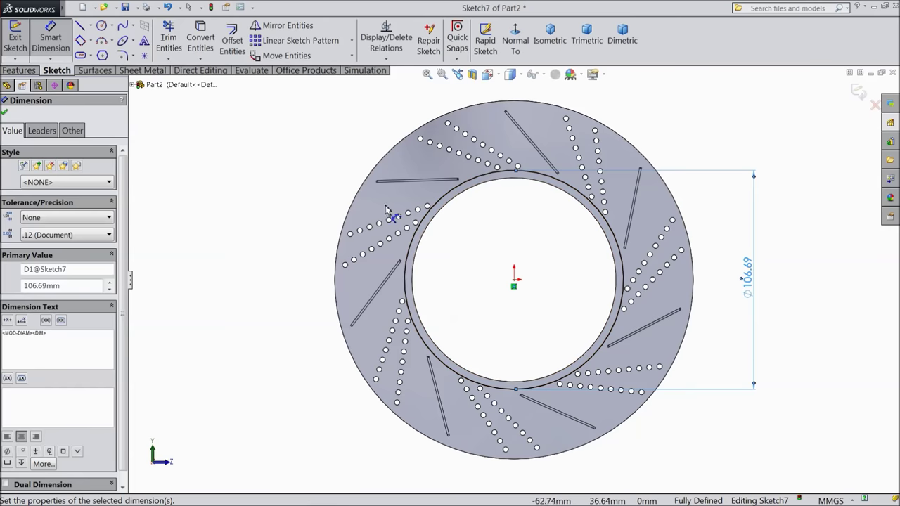
pyautogui.click(18, 70)
pyautogui.click(194, 44)
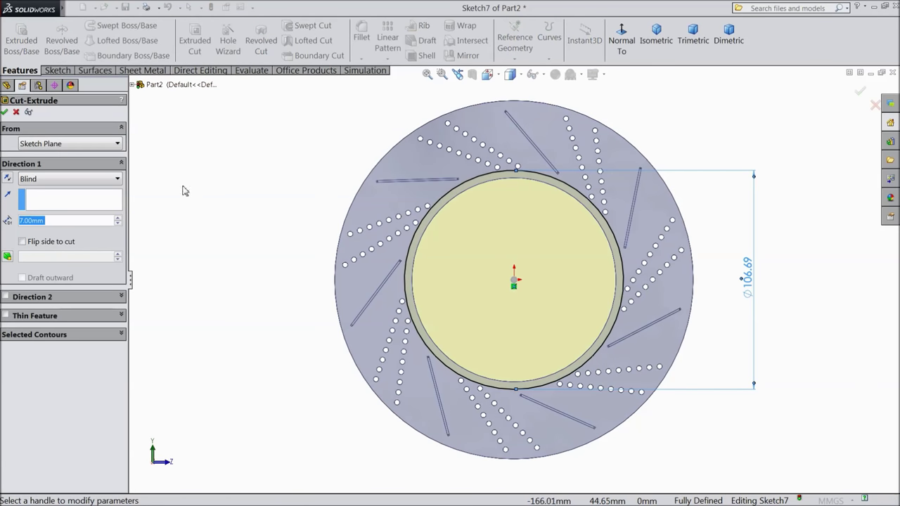
# Step: Cut the Ø106.69 mm circle 4.5 mm deep as Cut-Extrude4
pyautogui.write('4.5')
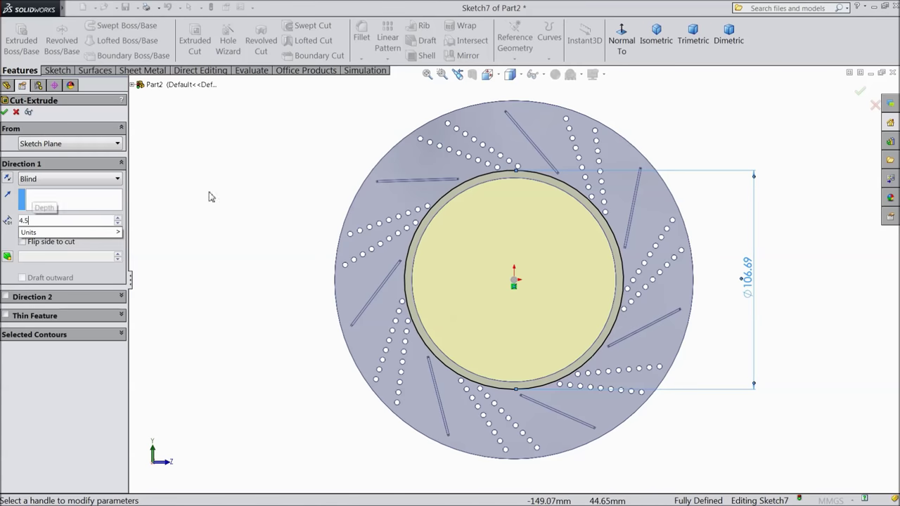
pyautogui.press('Return')
pyautogui.moveTo(267, 180); pyautogui.dragTo(225, 213, button='middle')
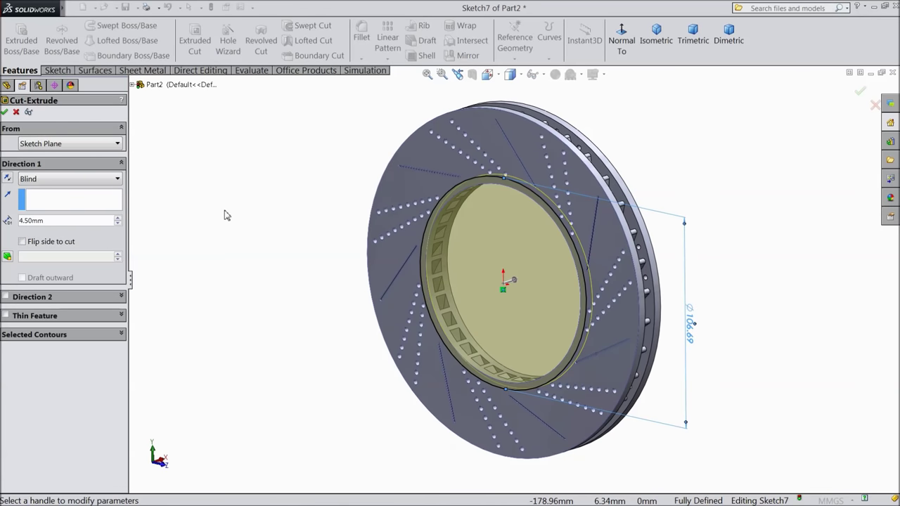
pyautogui.moveTo(300, 219)
pyautogui.mouseDown(button='middle')
pyautogui.moveTo(246, 213)
pyautogui.moveTo(302, 212)
pyautogui.mouseUp(button='middle')
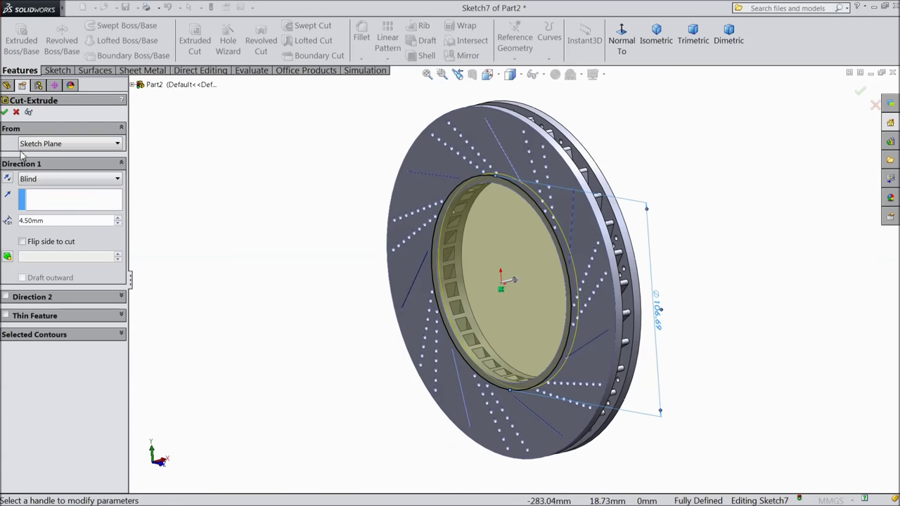
pyautogui.click(5, 113)
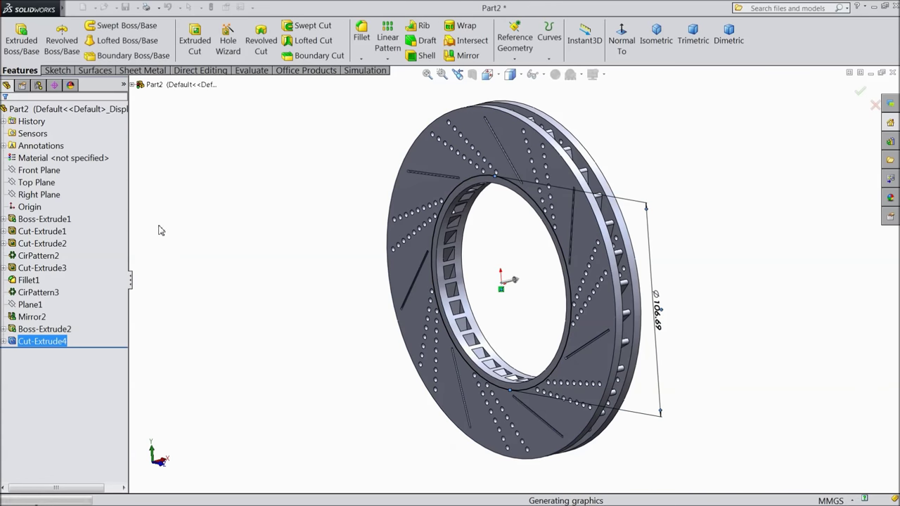
pyautogui.moveTo(257, 273); pyautogui.dragTo(281, 251, button='middle')
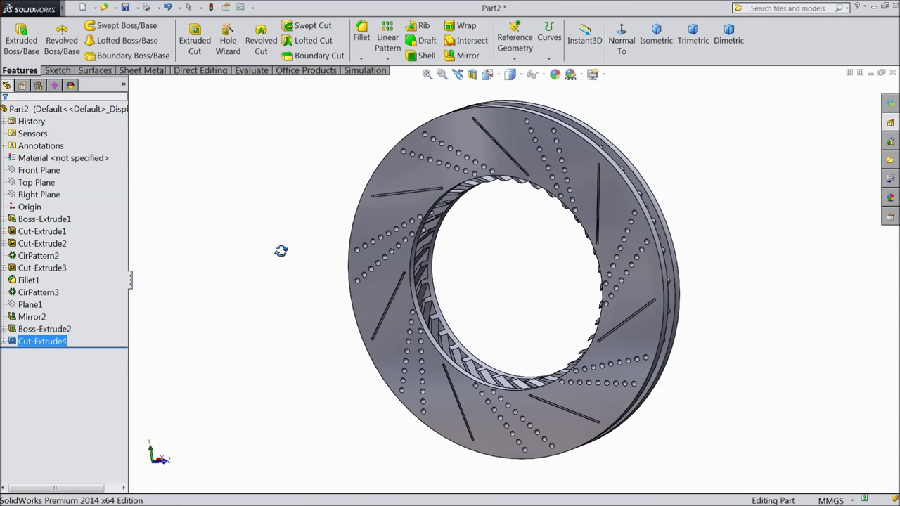
# Step: Try a sketch on the Top Plane with a section view, then exit it without changes
pyautogui.press('f')
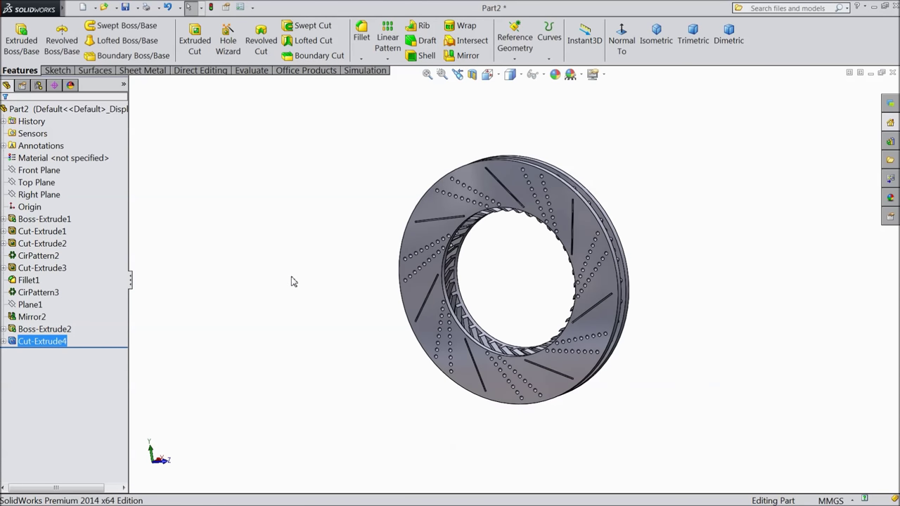
pyautogui.click(48, 182)
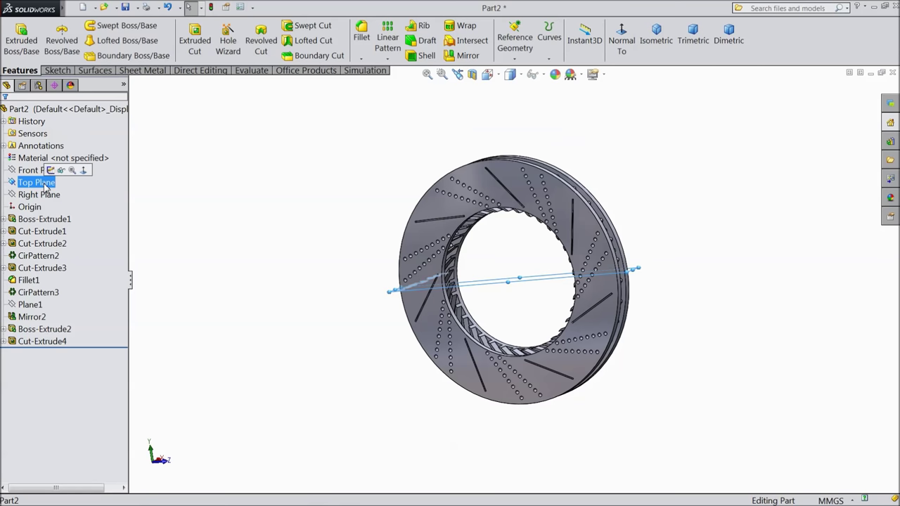
pyautogui.click(51, 172)
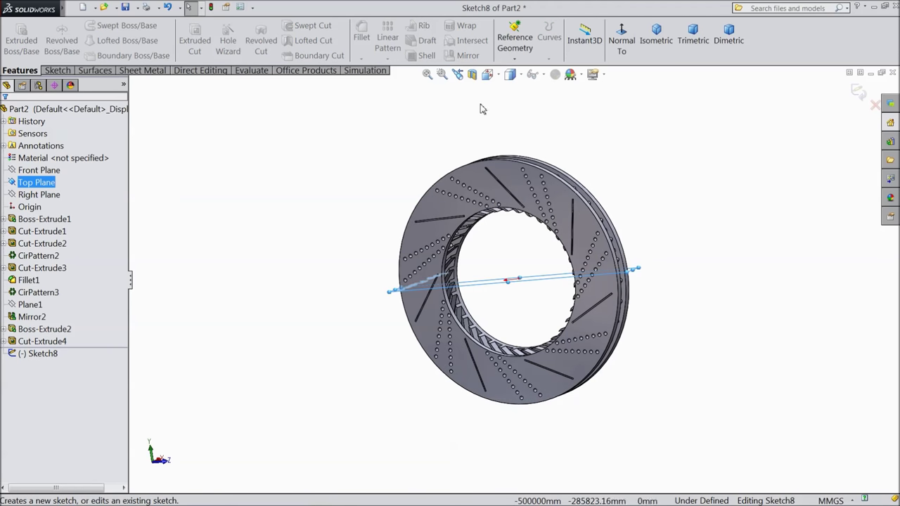
pyautogui.click(472, 75)
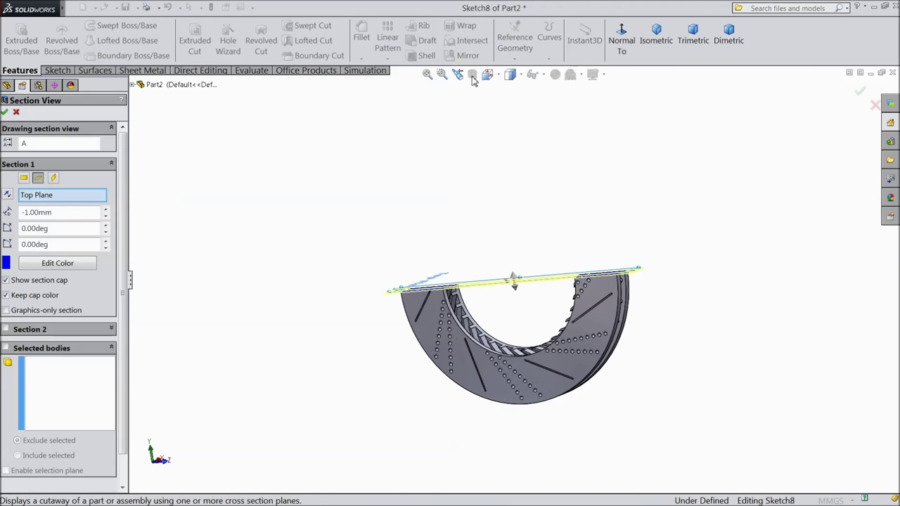
pyautogui.click(5, 113)
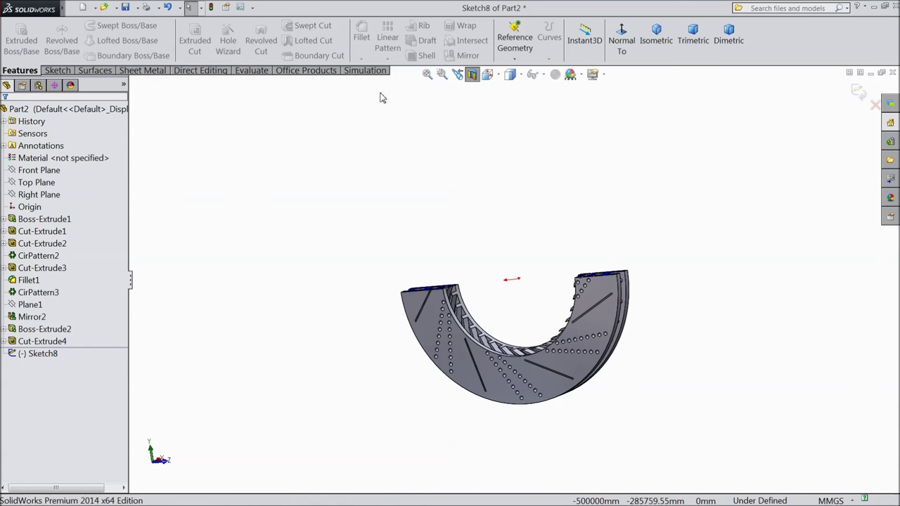
pyautogui.click(621, 44)
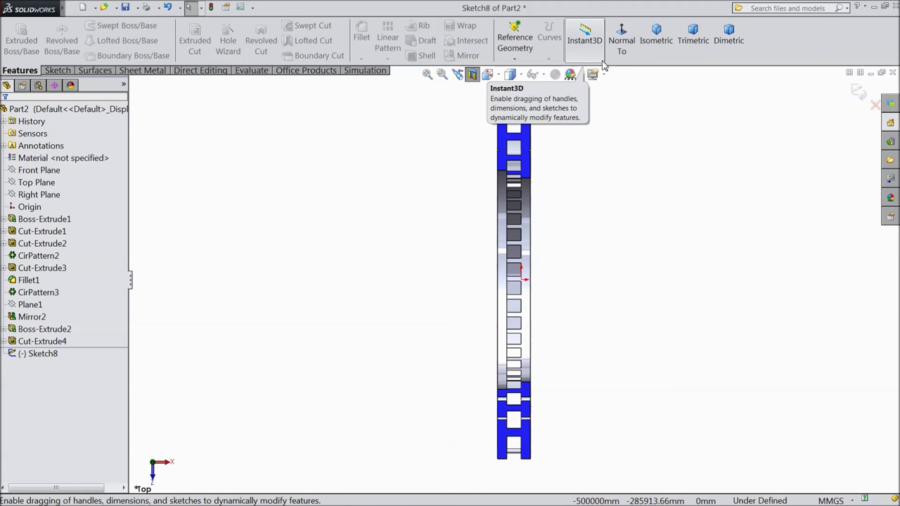
pyautogui.click(858, 92)
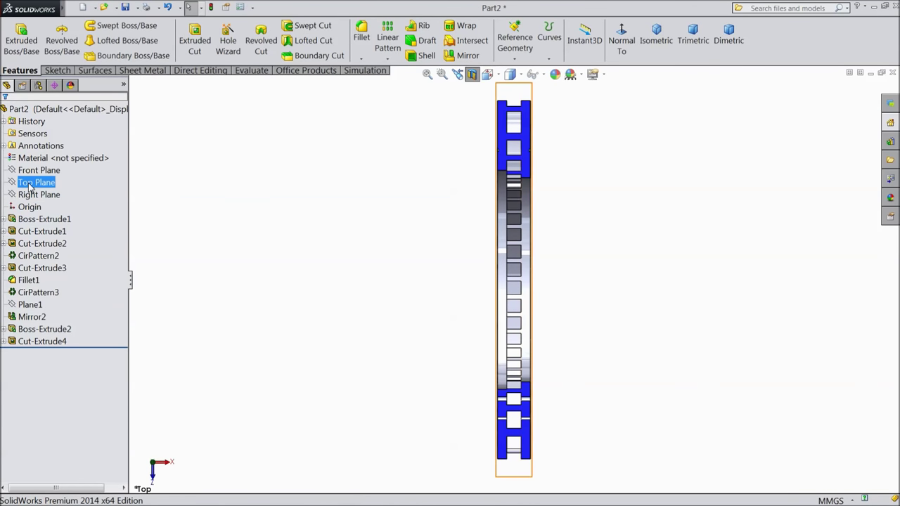
# Step: Turn off the section view, compare Top and Front Plane positions, and sketch on Top Plane in isometric
pyautogui.click(471, 74)
pyautogui.moveTo(253, 242); pyautogui.dragTo(334, 208, button='middle')
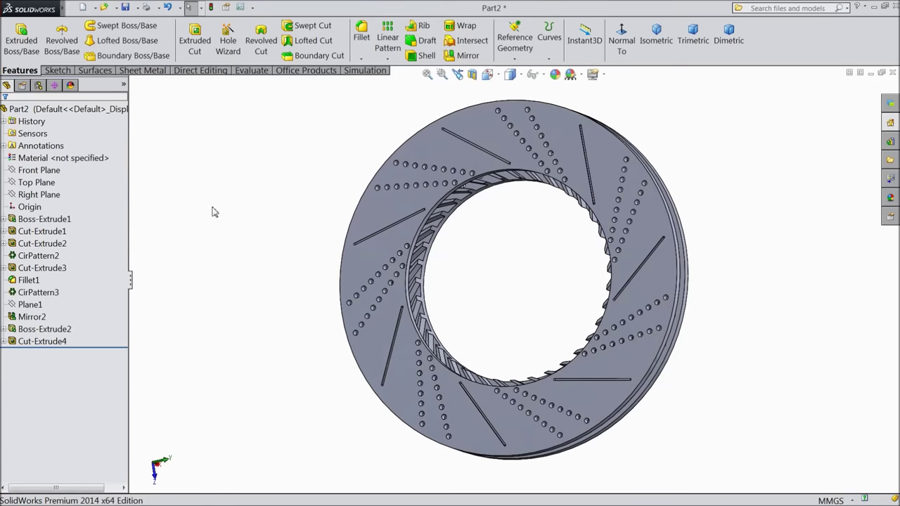
pyautogui.click(35, 182)
pyautogui.click(34, 170)
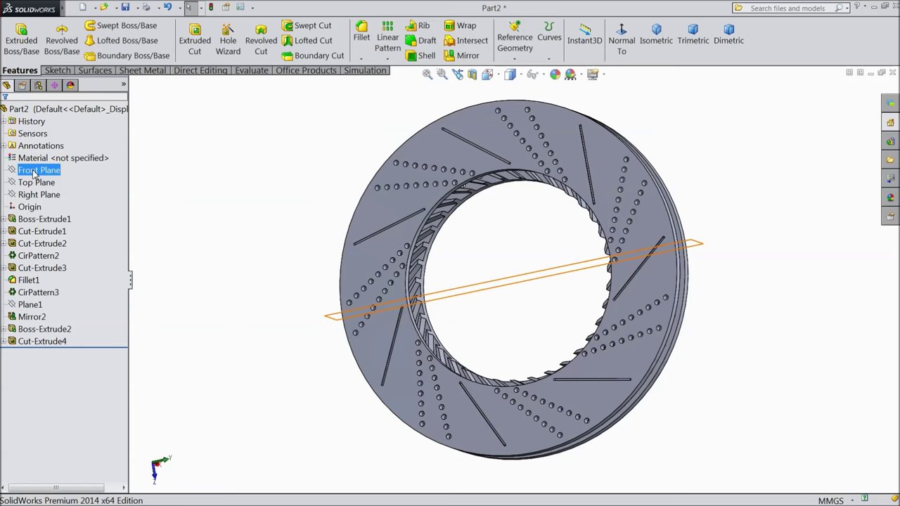
pyautogui.click(33, 183)
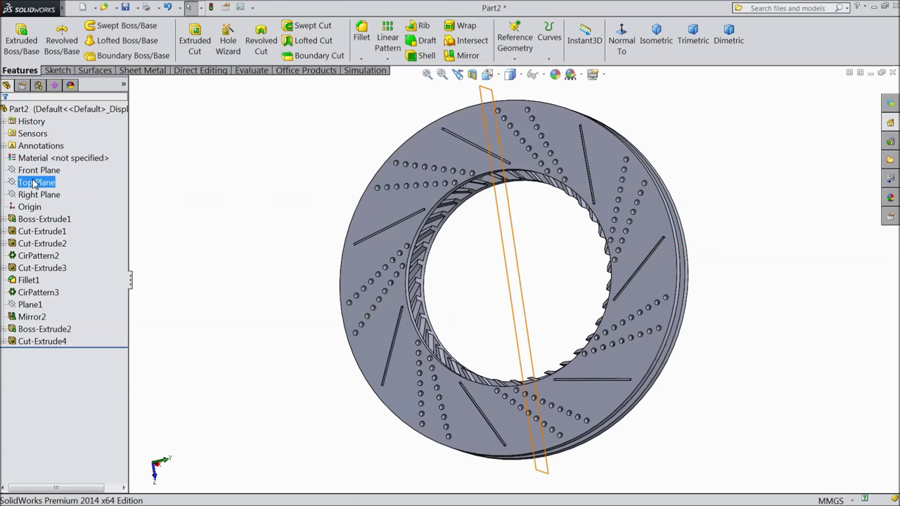
pyautogui.click(34, 170)
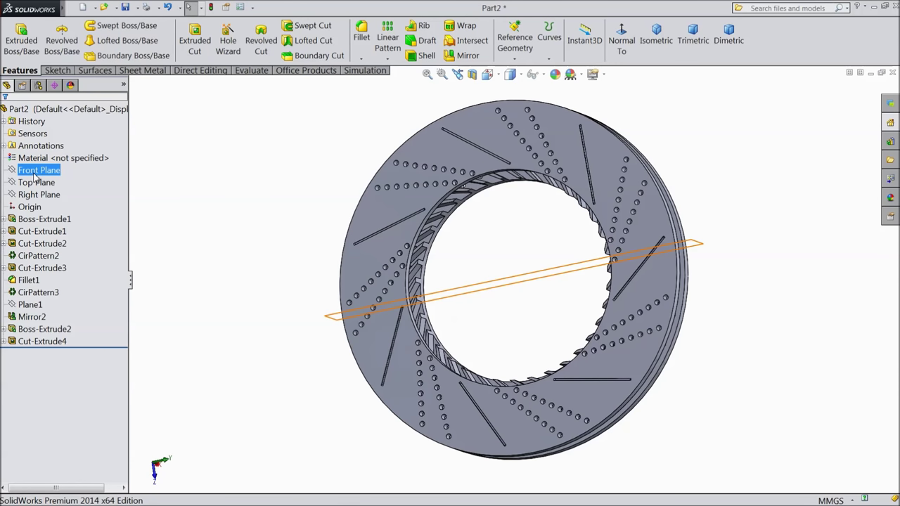
pyautogui.click(167, 178)
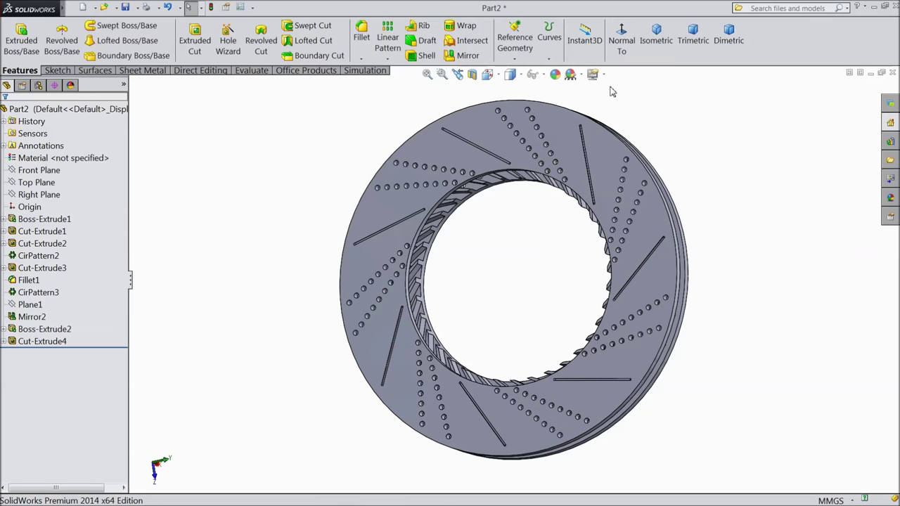
pyautogui.click(657, 43)
pyautogui.click(39, 184)
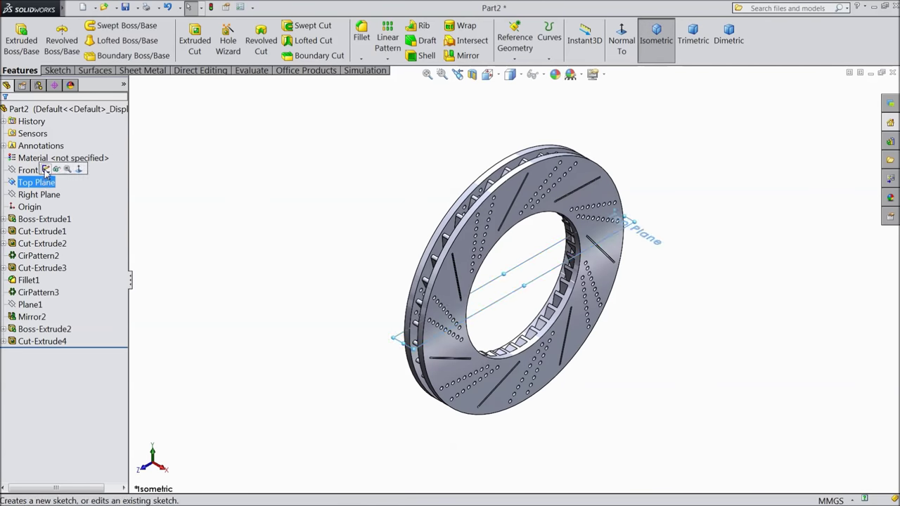
pyautogui.click(47, 170)
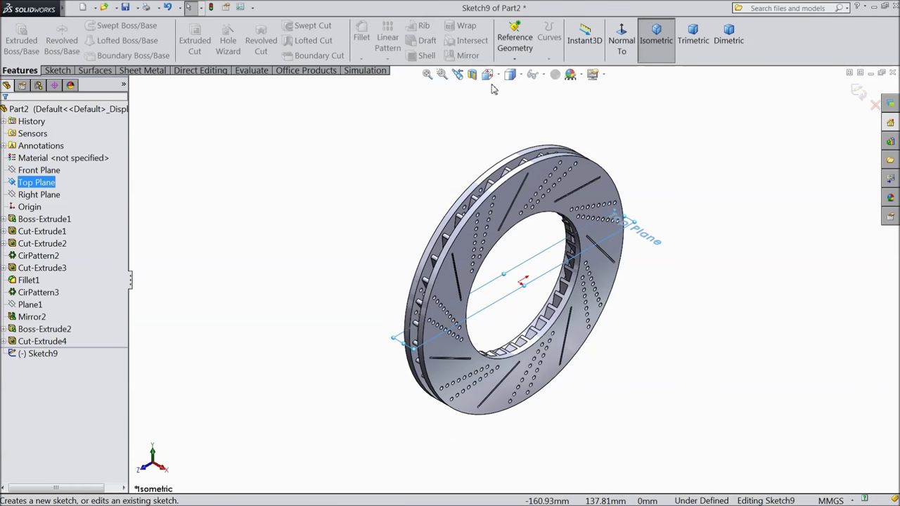
# Step: Section the disc at the Top Plane, view it normal, and pick the Centerline tool
pyautogui.click(472, 74)
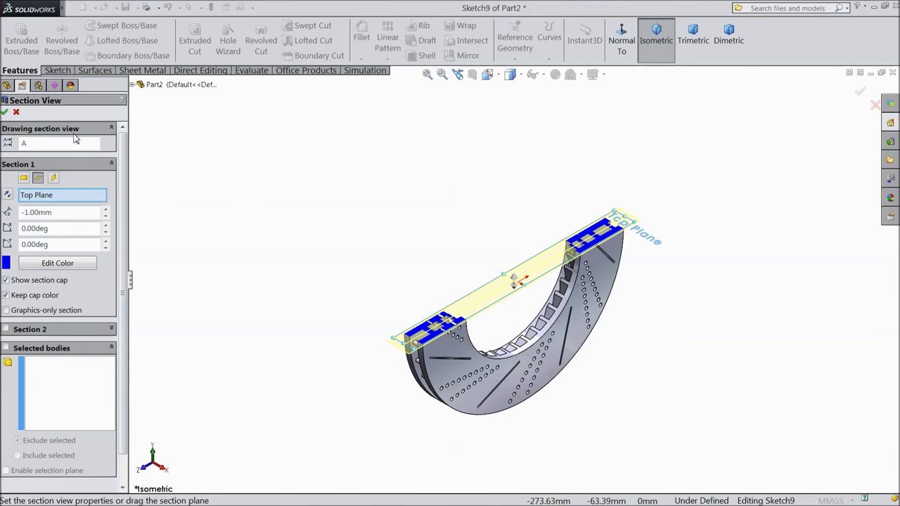
pyautogui.click(6, 113)
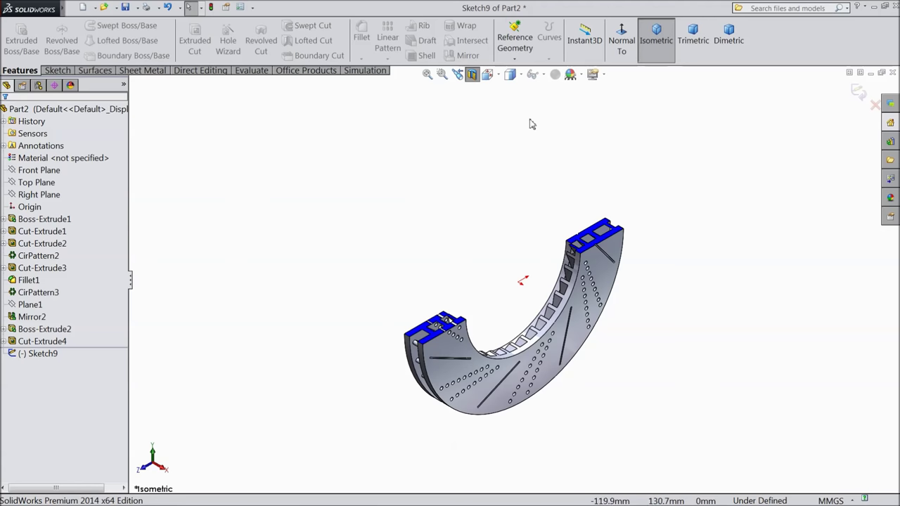
pyautogui.click(621, 44)
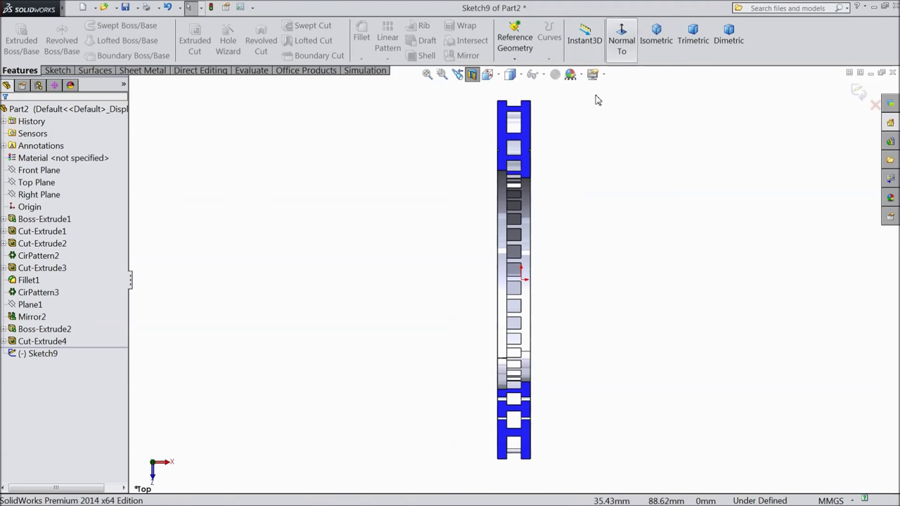
pyautogui.click(60, 70)
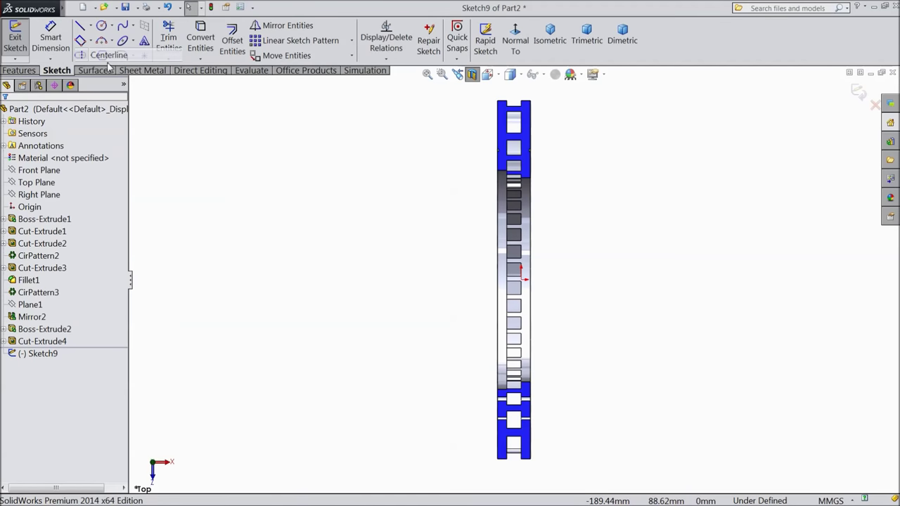
pyautogui.click(98, 56)
pyautogui.scroll(-3, 532, 290)
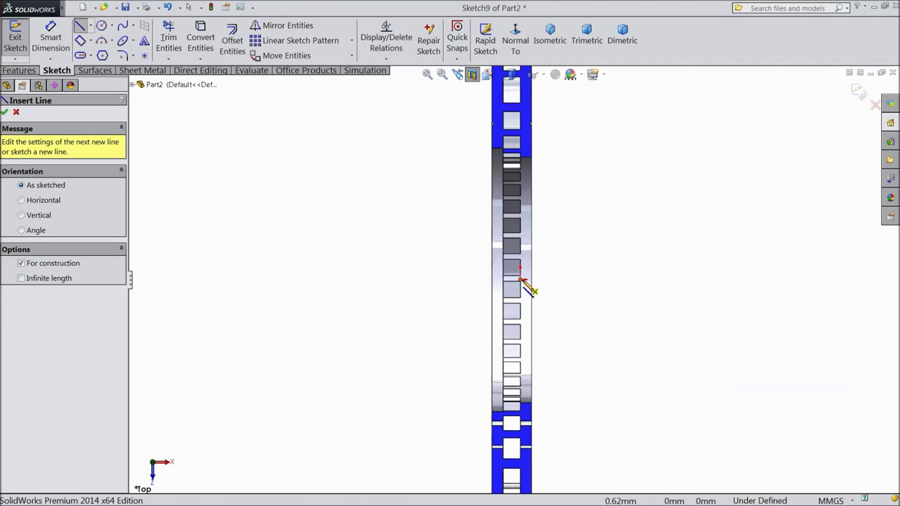
pyautogui.scroll(-2, 521, 280)
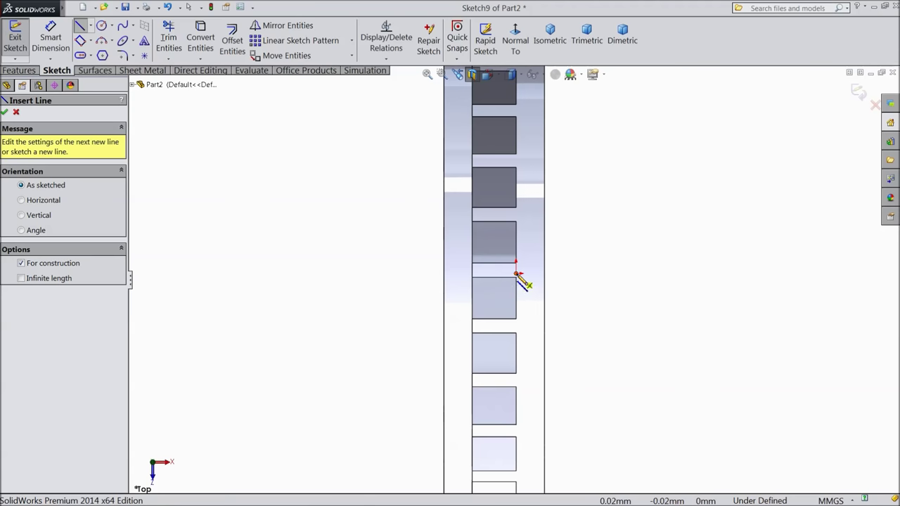
# Step: Draw a horizontal centerline outward from the origin and return to the face-on view
pyautogui.click(517, 272)
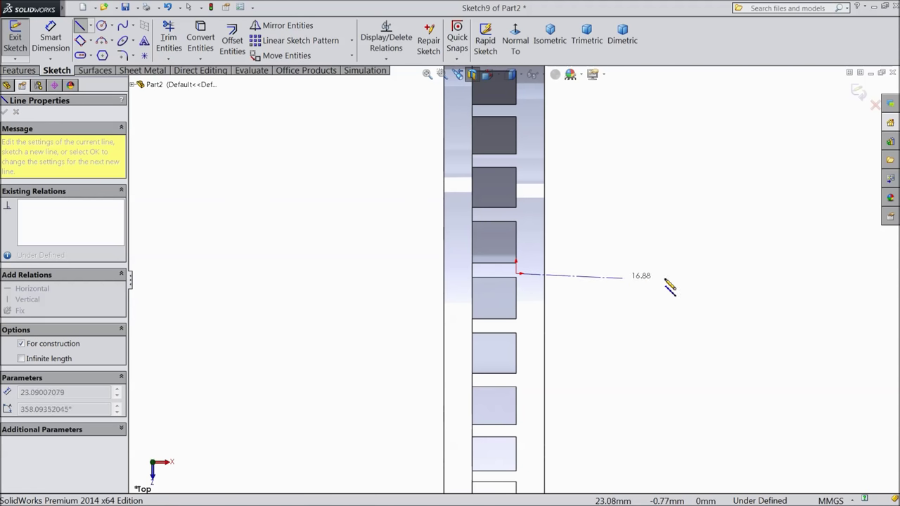
pyautogui.click(827, 274)
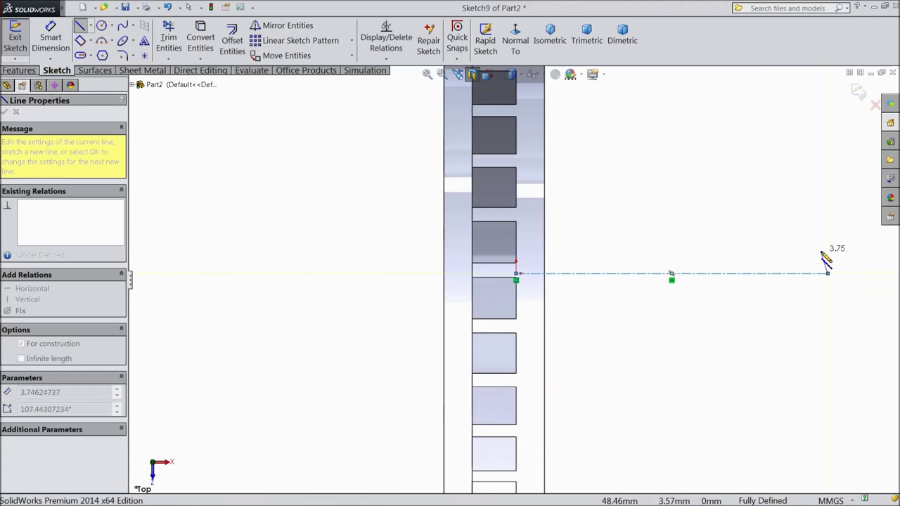
pyautogui.rightClick(823, 253)
pyautogui.click(803, 92)
pyautogui.press('f')
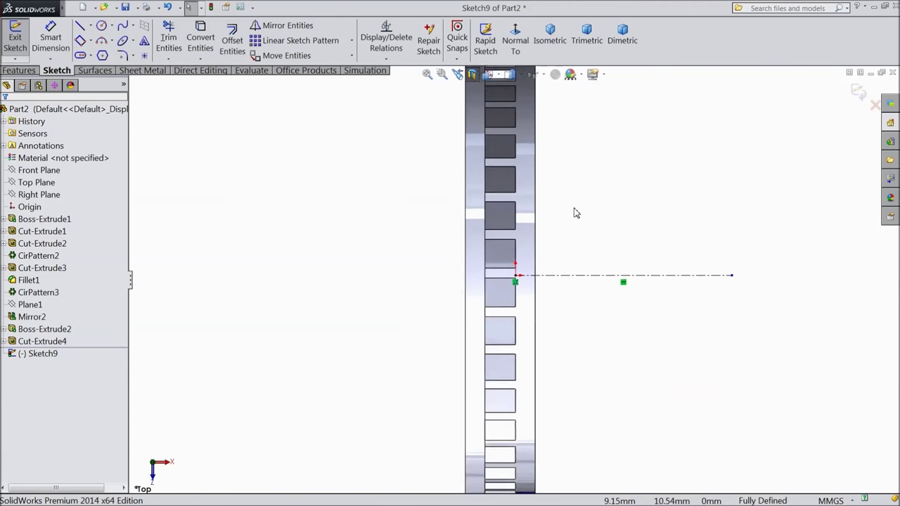
pyautogui.moveTo(556, 235)
pyautogui.mouseDown(button='middle')
pyautogui.moveTo(579, 231)
pyautogui.moveTo(569, 233)
pyautogui.mouseUp(button='middle')
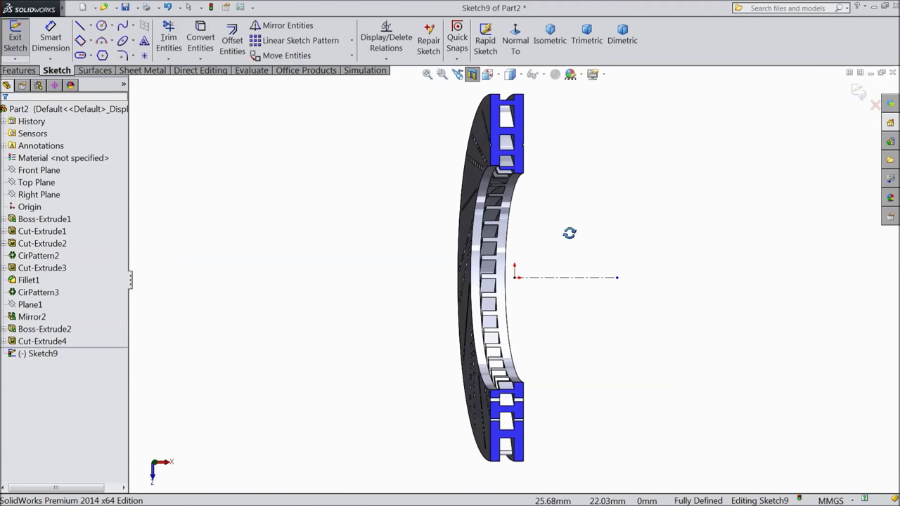
pyautogui.click(515, 42)
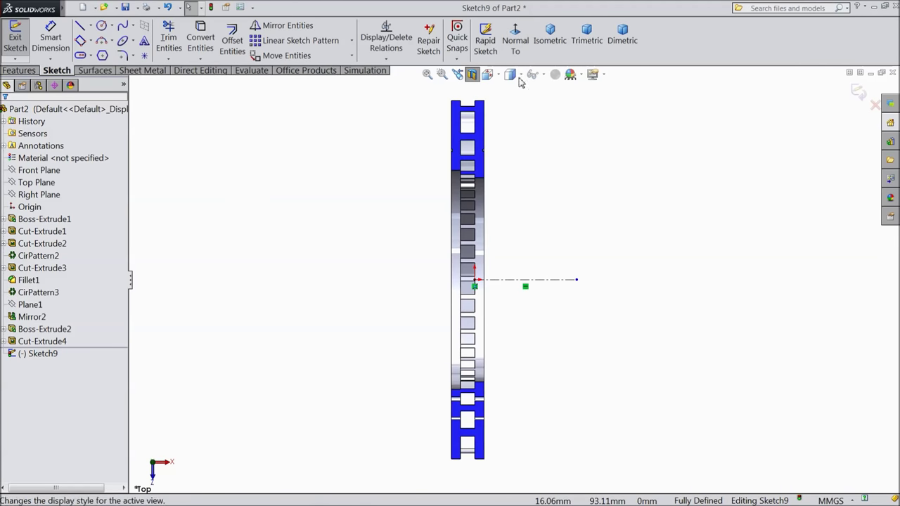
pyautogui.click(80, 27)
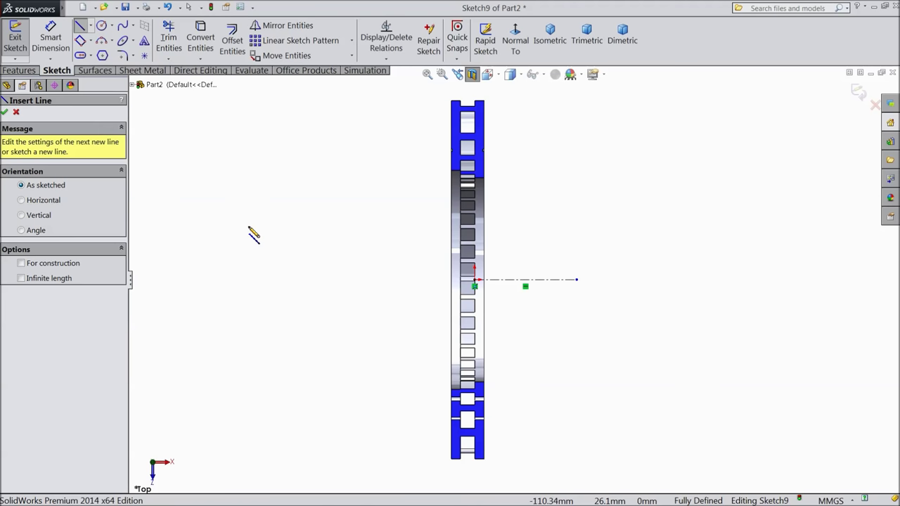
# Step: Draw a horizontal line above the centerline across the disc section and make it construction
pyautogui.scroll(-4, 521, 276)
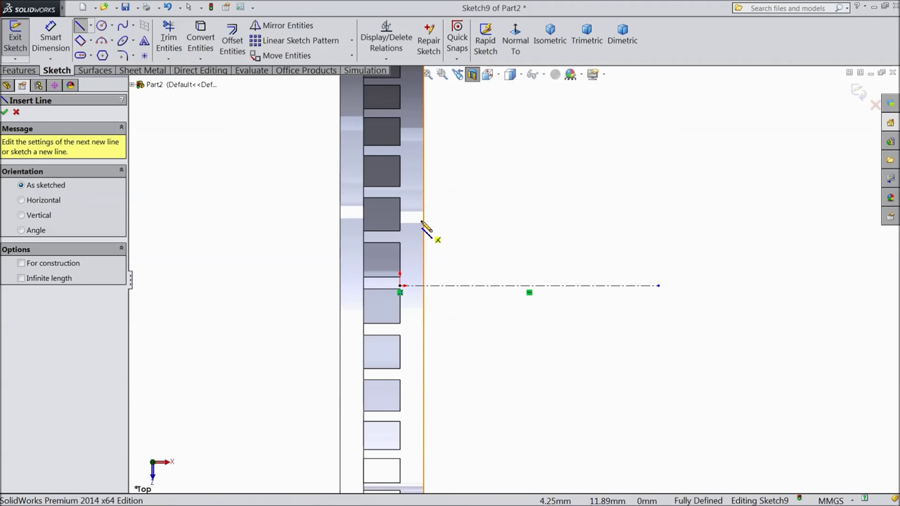
pyautogui.click(401, 194)
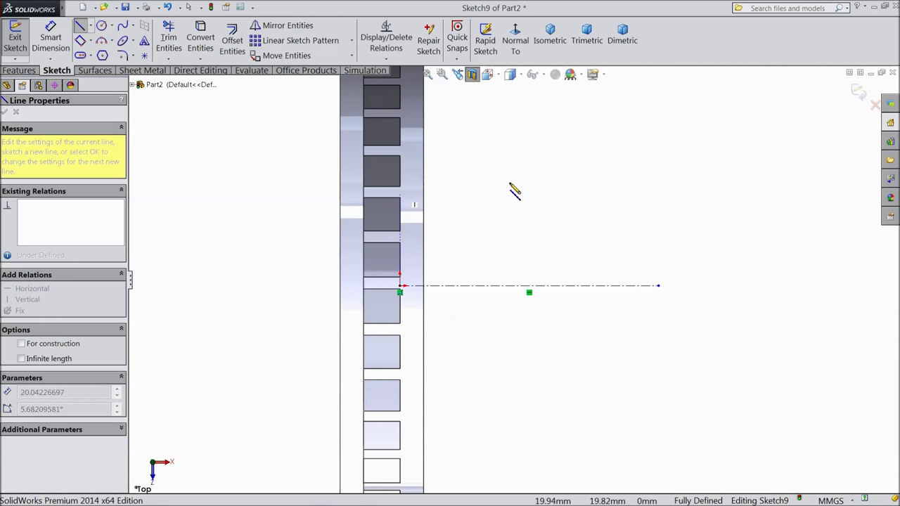
pyautogui.rightClick(642, 194)
pyautogui.click(650, 100)
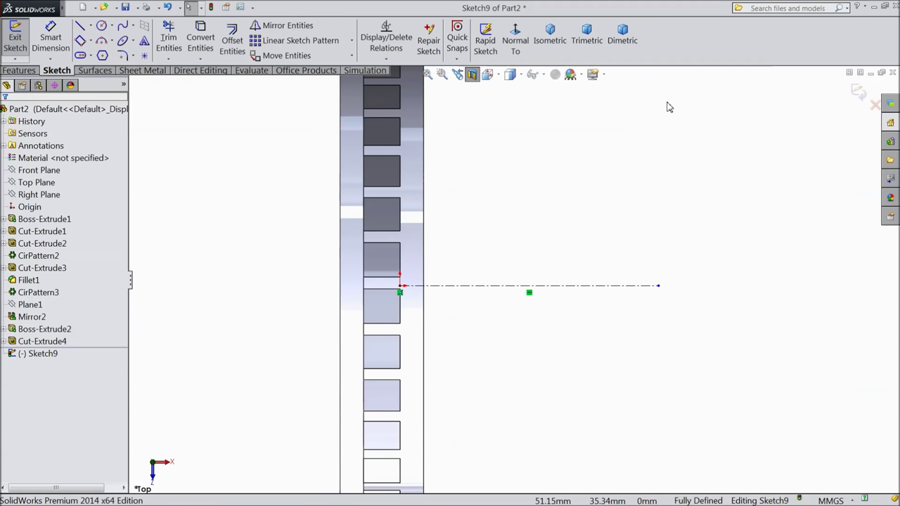
pyautogui.click(80, 27)
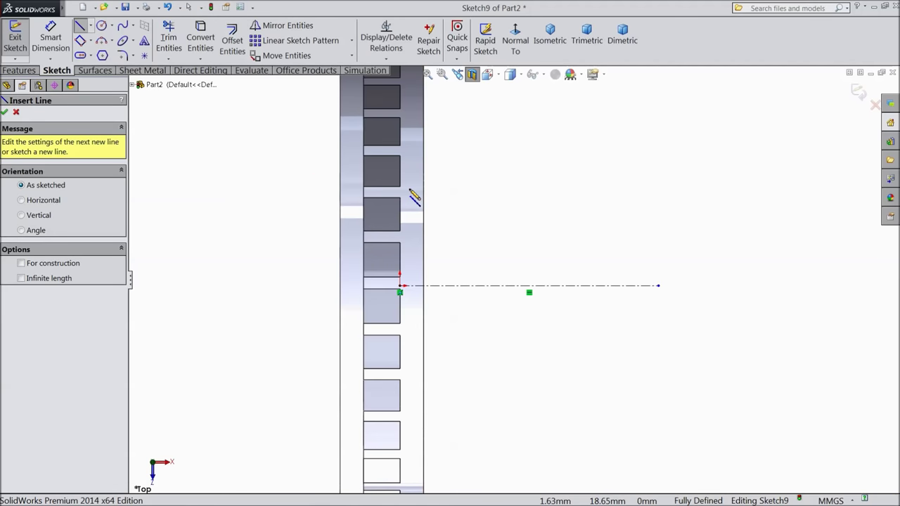
pyautogui.click(401, 193)
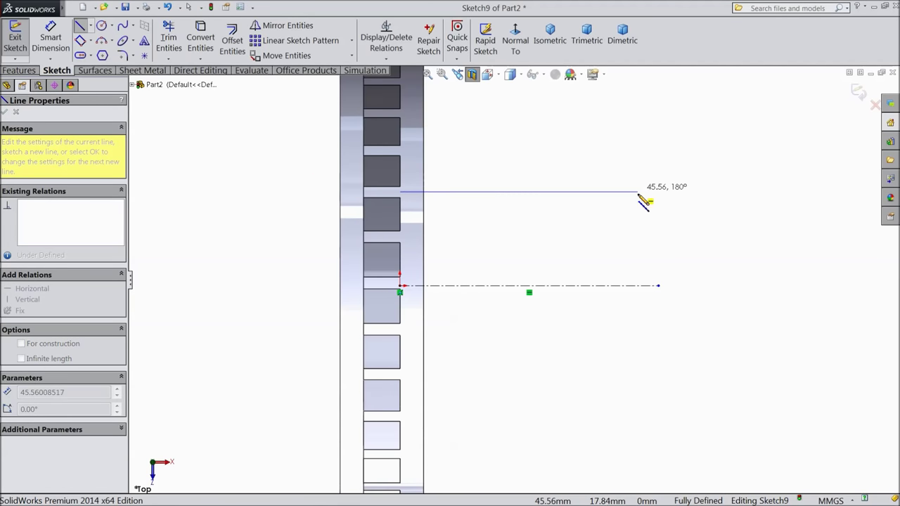
pyautogui.click(637, 191)
pyautogui.rightClick(655, 161)
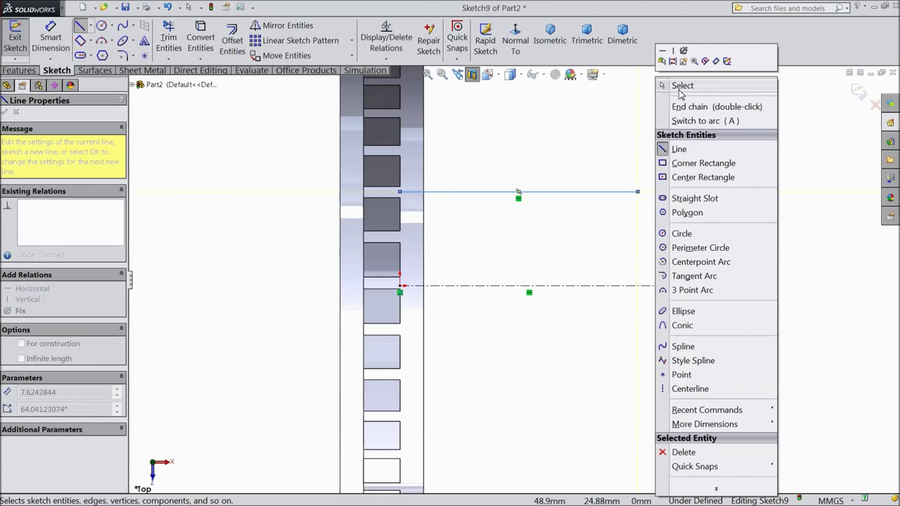
pyautogui.click(679, 85)
pyautogui.click(565, 195)
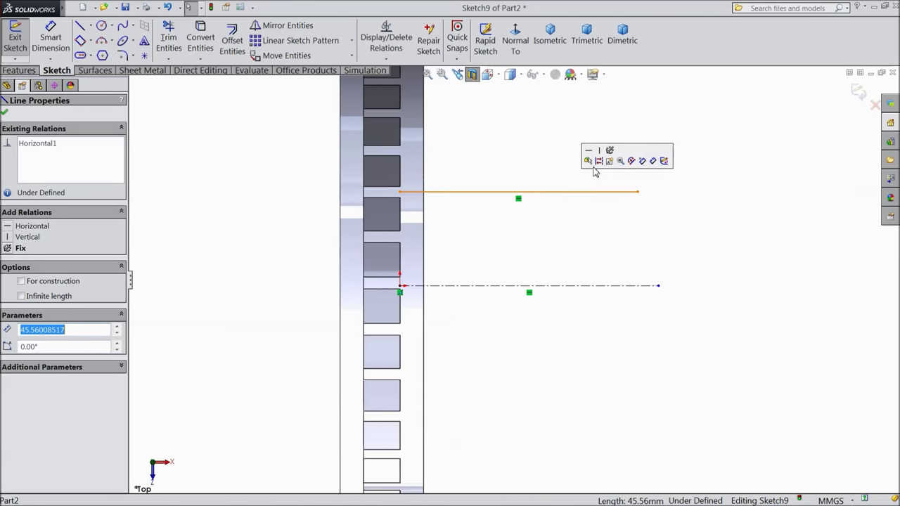
pyautogui.click(596, 159)
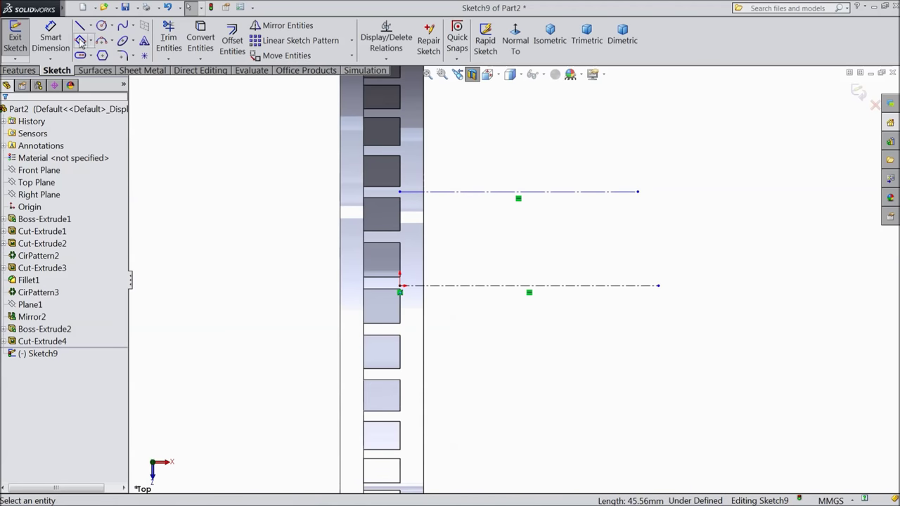
# Step: Sketch a sloped line descending rightward from the construction line's left end
pyautogui.click(79, 27)
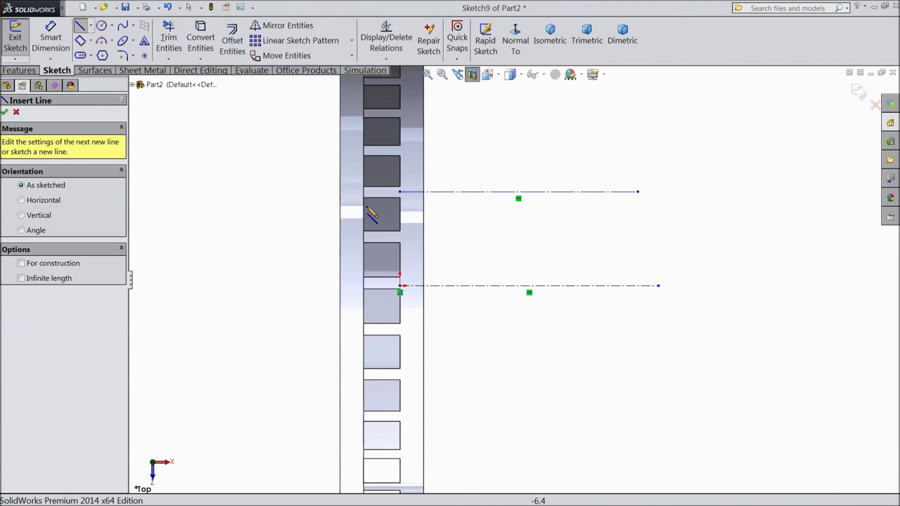
pyautogui.click(399, 191)
pyautogui.click(637, 221)
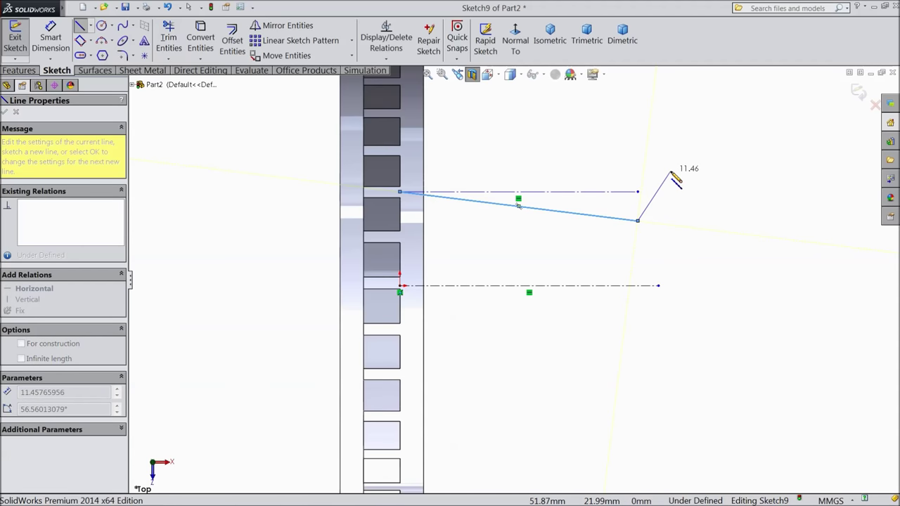
pyautogui.rightClick(669, 171)
pyautogui.press('Escape')
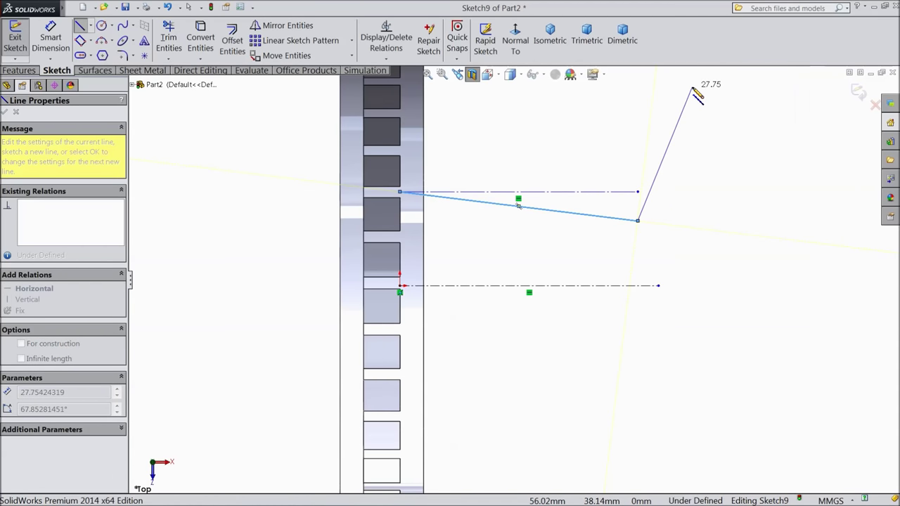
pyautogui.rightClick(673, 150)
pyautogui.click(688, 86)
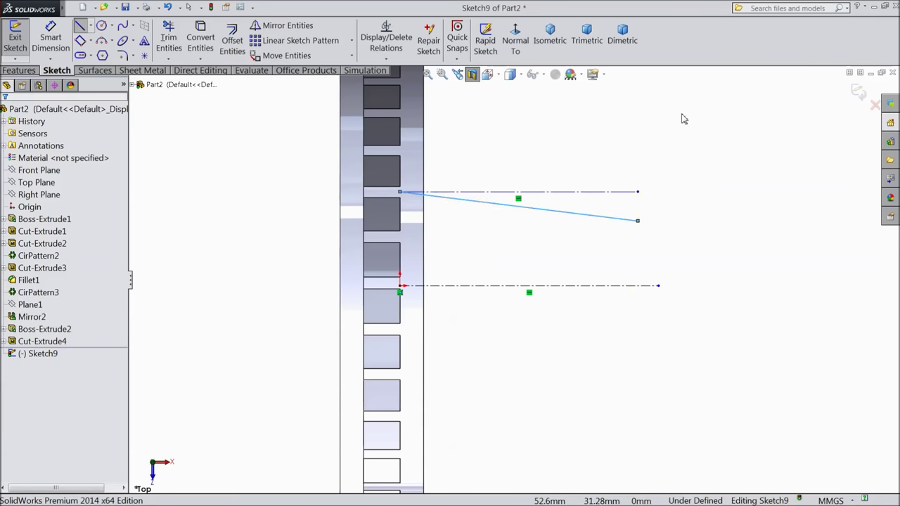
# Step: Dimension the sloped line at 2° from the construction line and 4.50 mm from the disc edge
pyautogui.click(51, 39)
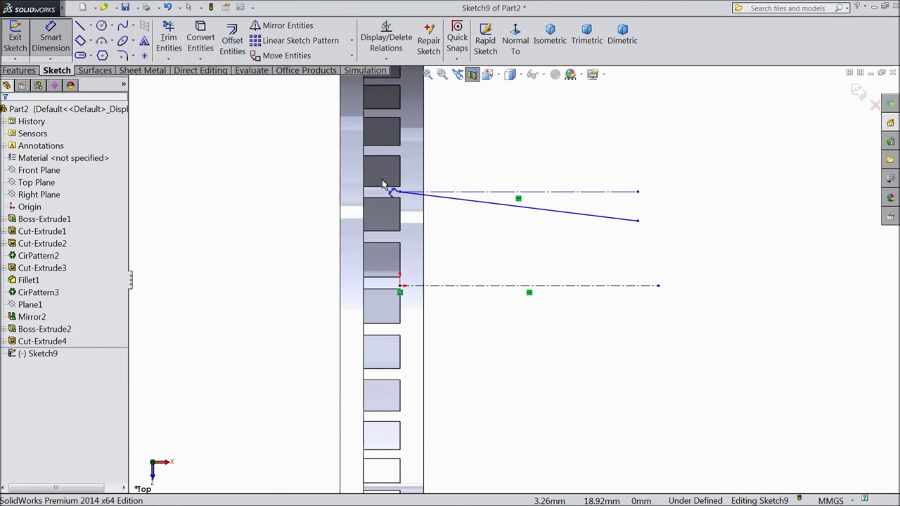
pyautogui.click(561, 213)
pyautogui.click(566, 218)
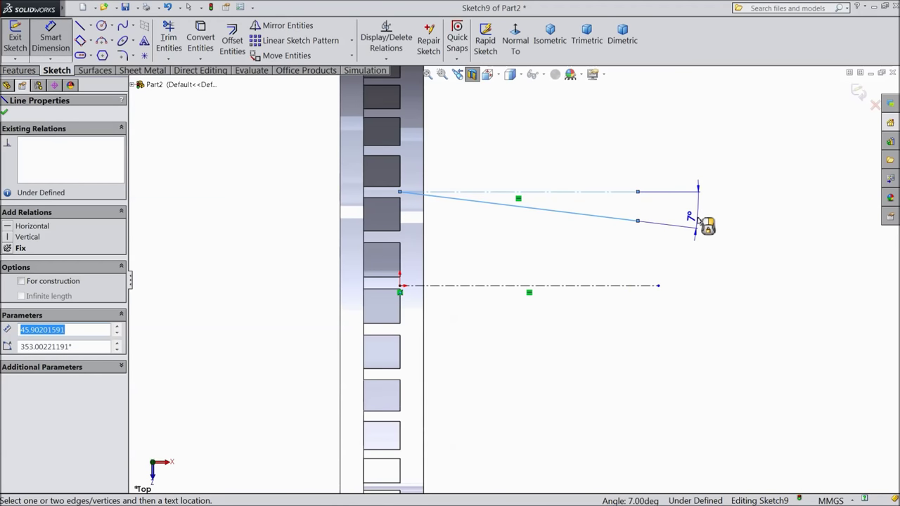
pyautogui.click(695, 222)
pyautogui.write('2')
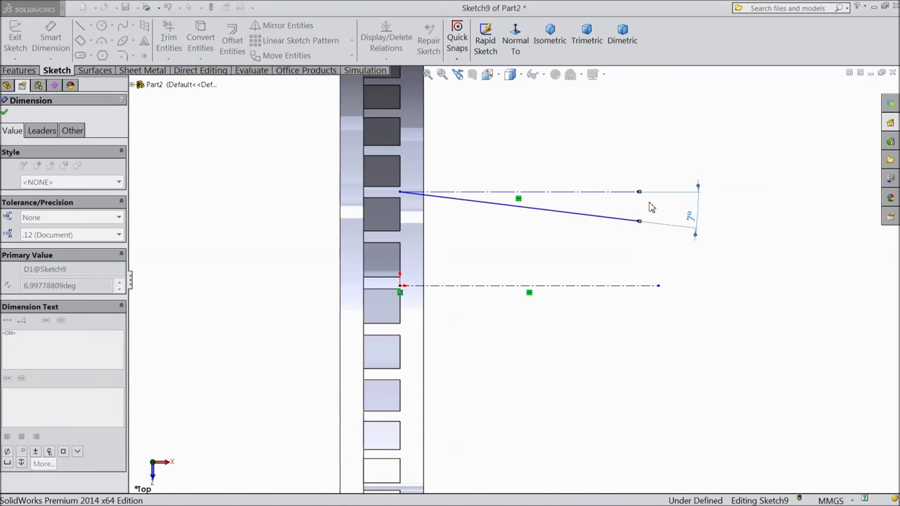
pyautogui.click(650, 204)
pyautogui.scroll(-2, 447, 218)
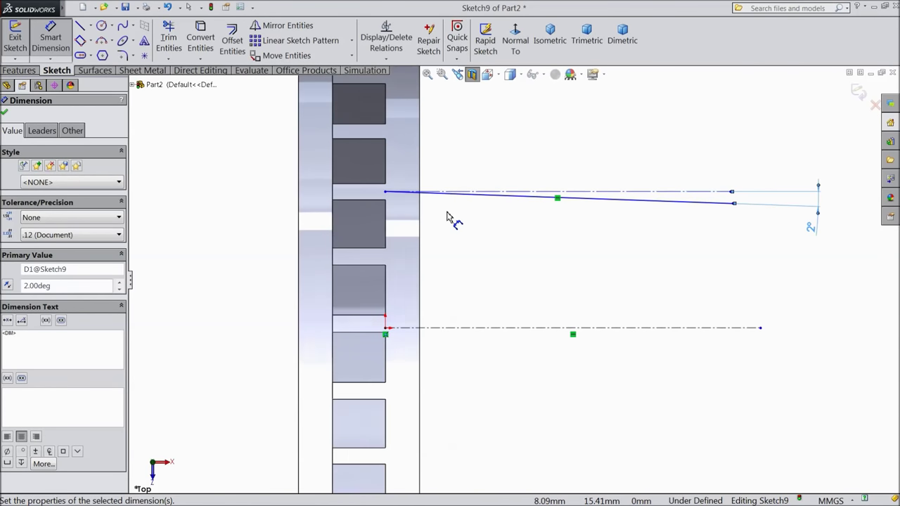
pyautogui.click(385, 192)
pyautogui.click(421, 224)
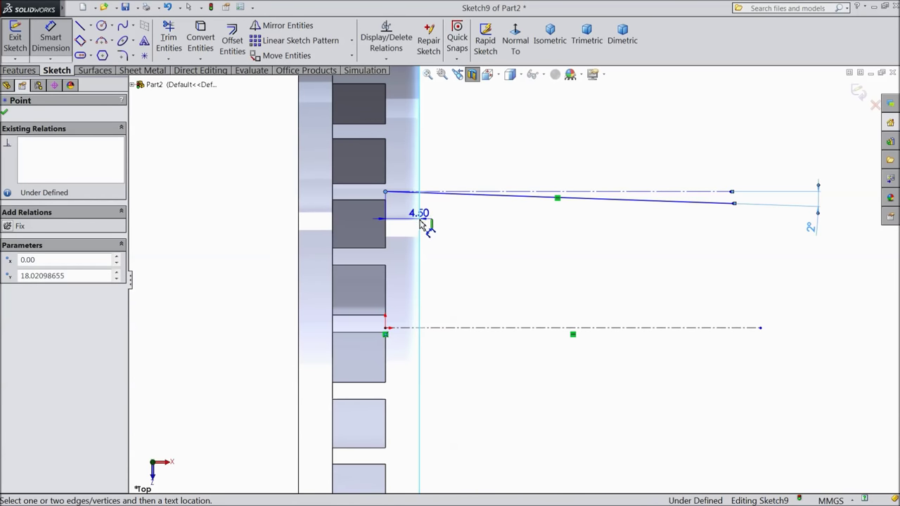
pyautogui.click(467, 232)
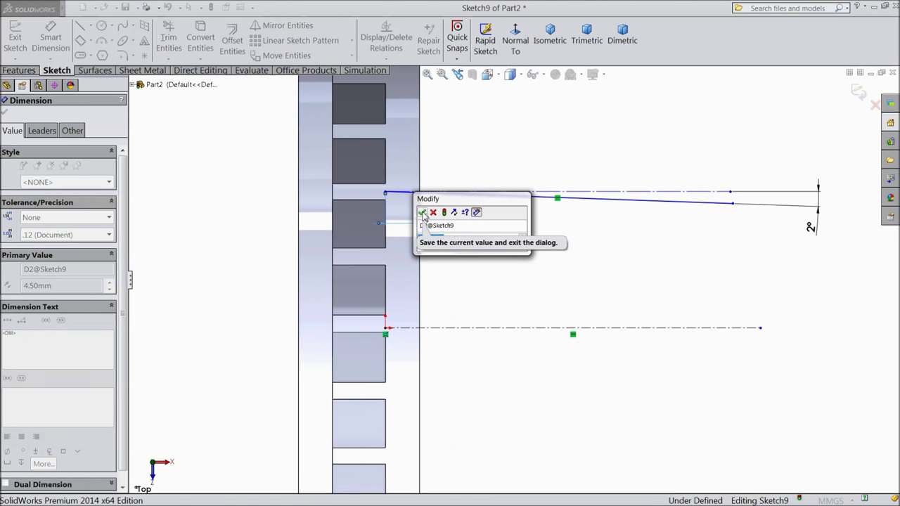
pyautogui.click(422, 213)
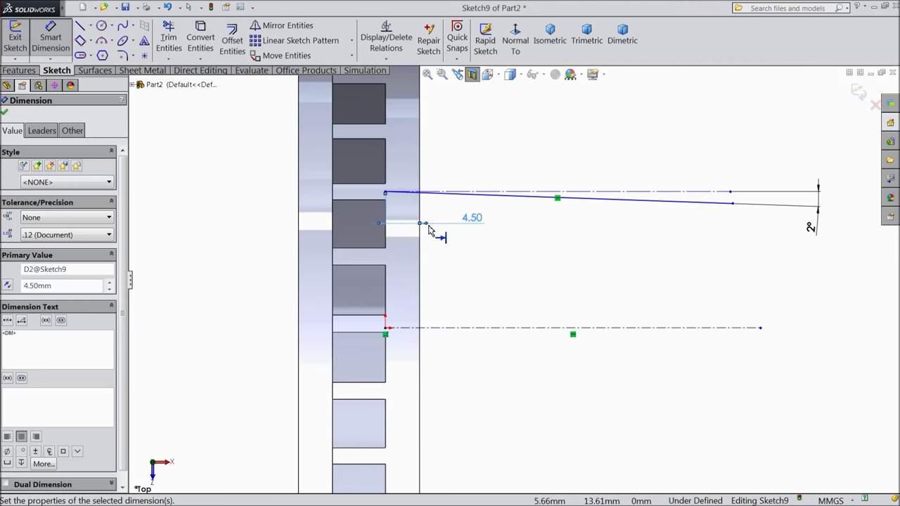
# Step: Draw a vertical line from the sloped line's left end up to the blue block's edge
pyautogui.scroll(2, 430, 231)
pyautogui.click(80, 26)
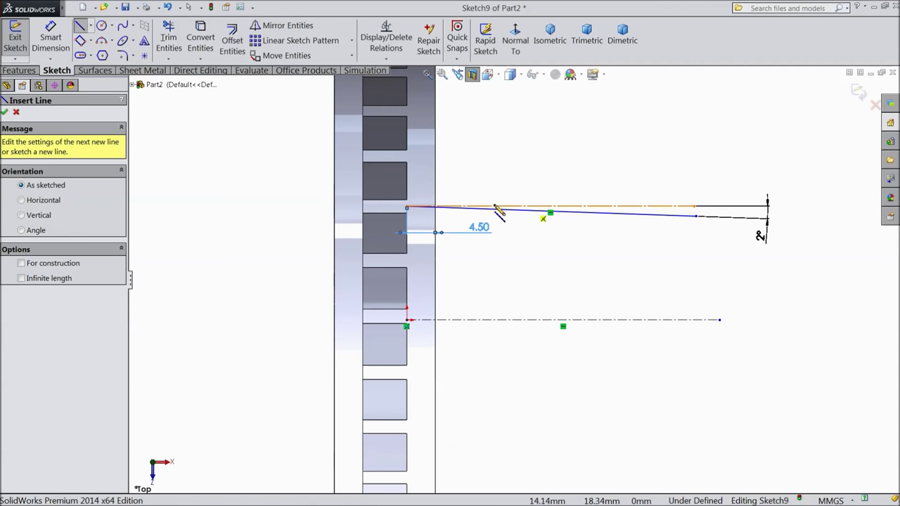
pyautogui.scroll(-3, 407, 225)
pyautogui.click(383, 214)
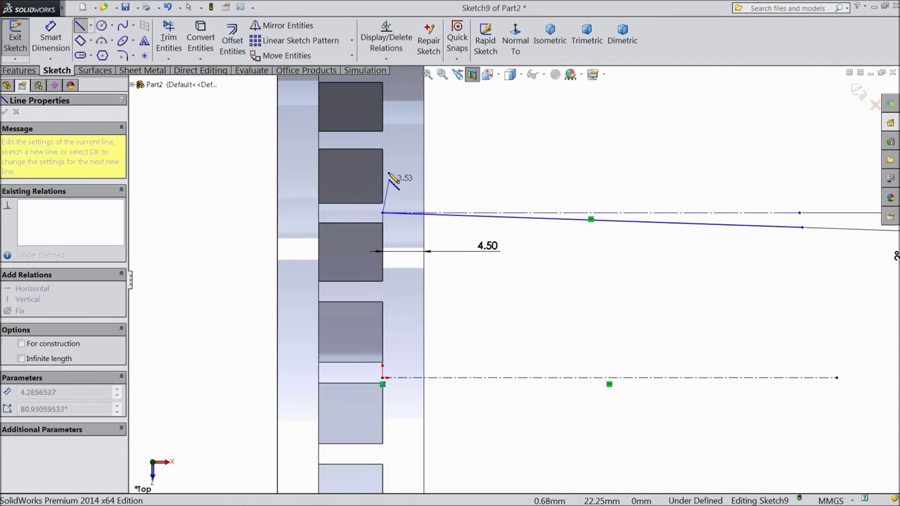
pyautogui.scroll(3, 397, 169)
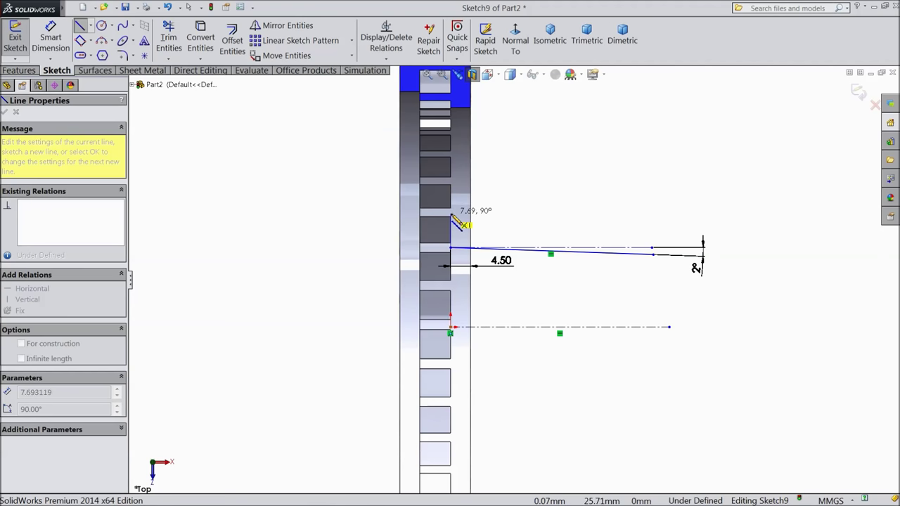
pyautogui.scroll(3, 478, 193)
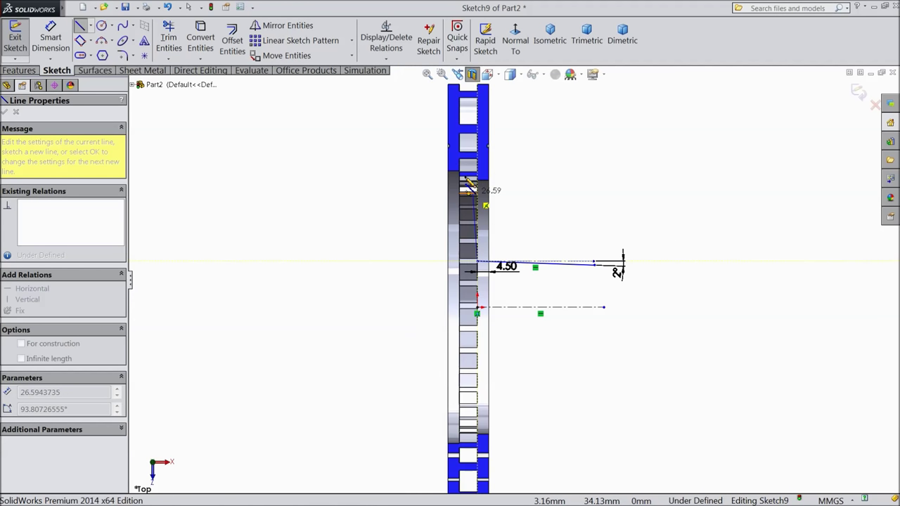
pyautogui.moveTo(518, 205)
pyautogui.mouseDown(button='middle')
pyautogui.moveTo(562, 200)
pyautogui.moveTo(506, 198)
pyautogui.mouseUp(button='middle')
pyautogui.scroll(-3, 506, 198)
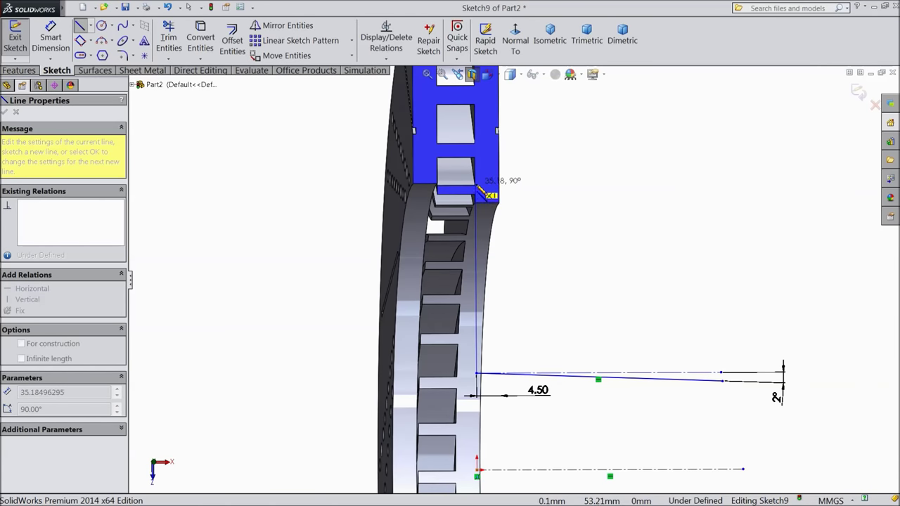
pyautogui.click(492, 189)
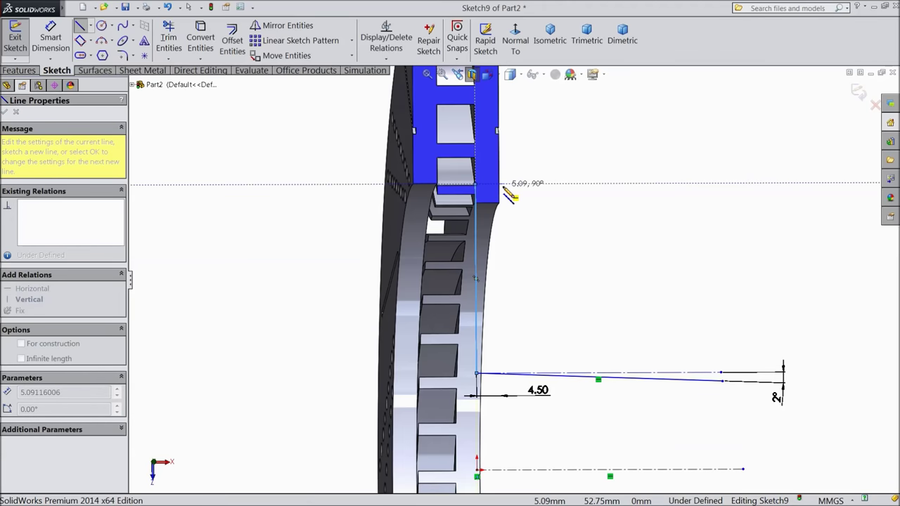
# Step: Continue the outline to the blue block's corner and back down onto the sloped line
pyautogui.click(516, 48)
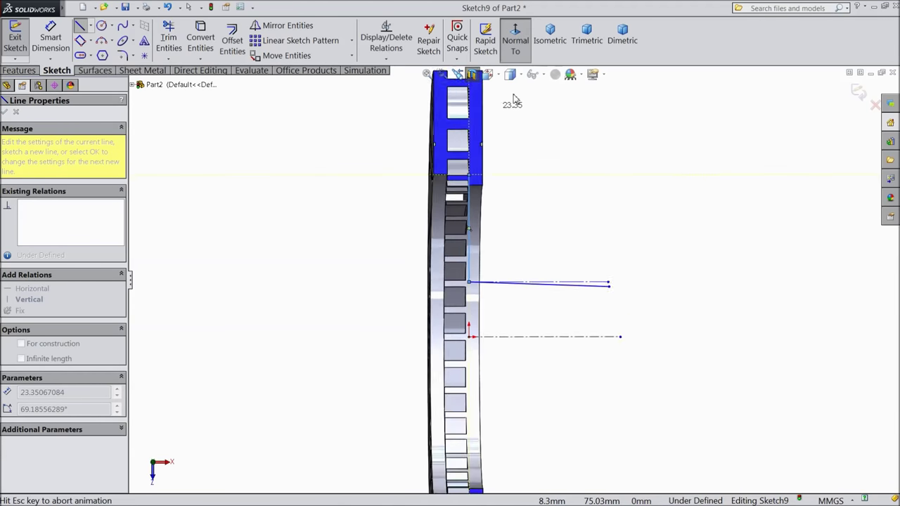
pyautogui.scroll(-3, 492, 177)
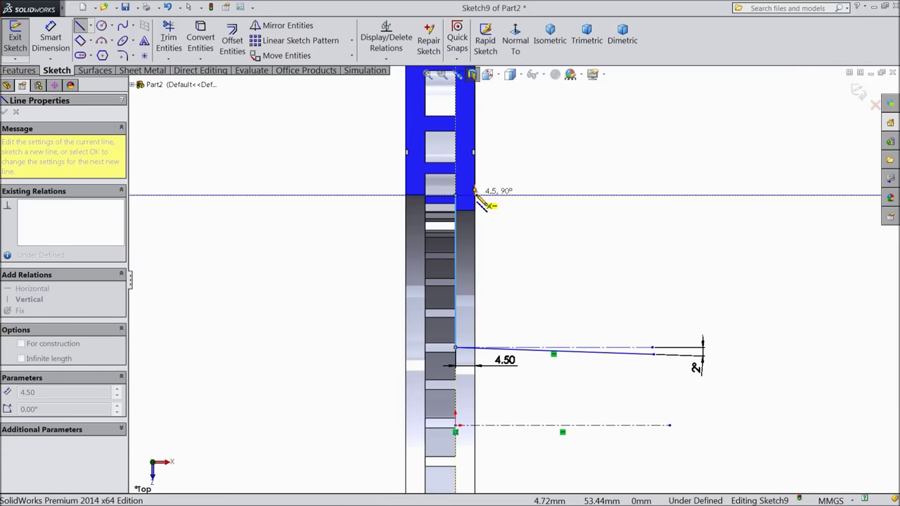
pyautogui.scroll(-3, 484, 211)
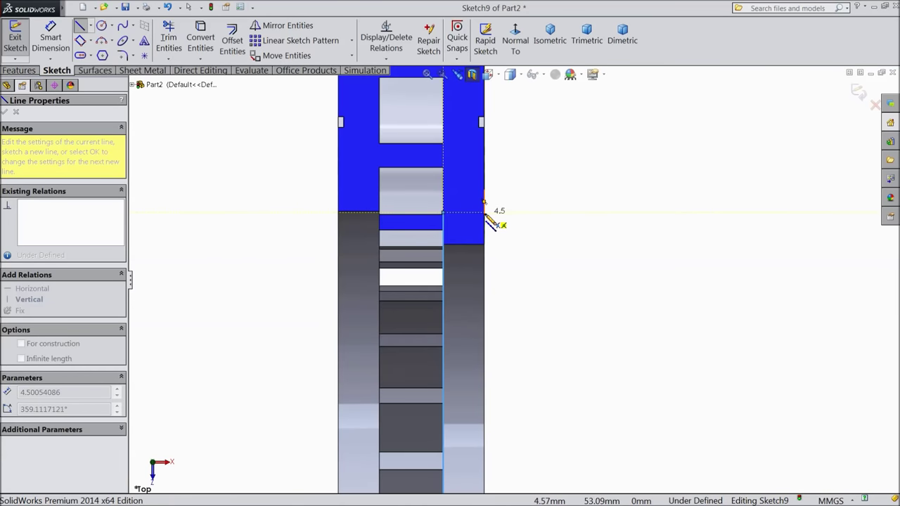
pyautogui.click(484, 213)
pyautogui.scroll(3, 492, 261)
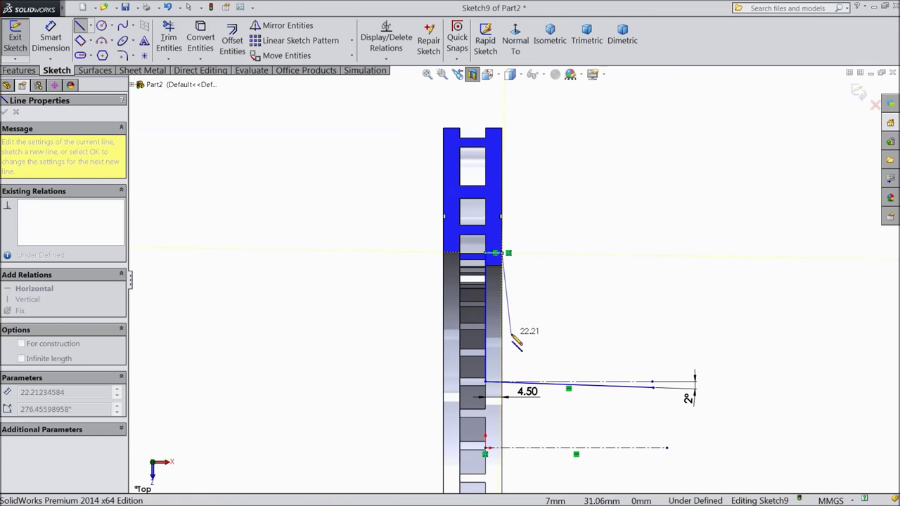
pyautogui.scroll(-4, 502, 357)
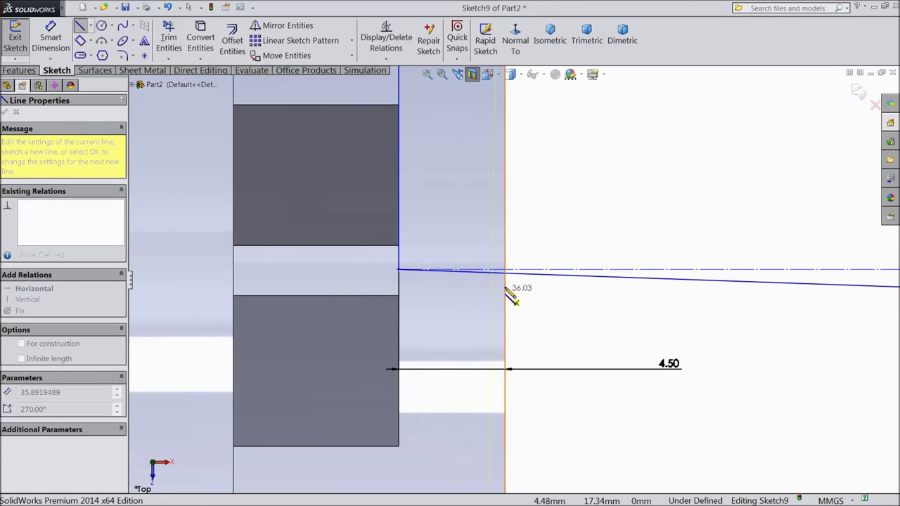
pyautogui.click(506, 274)
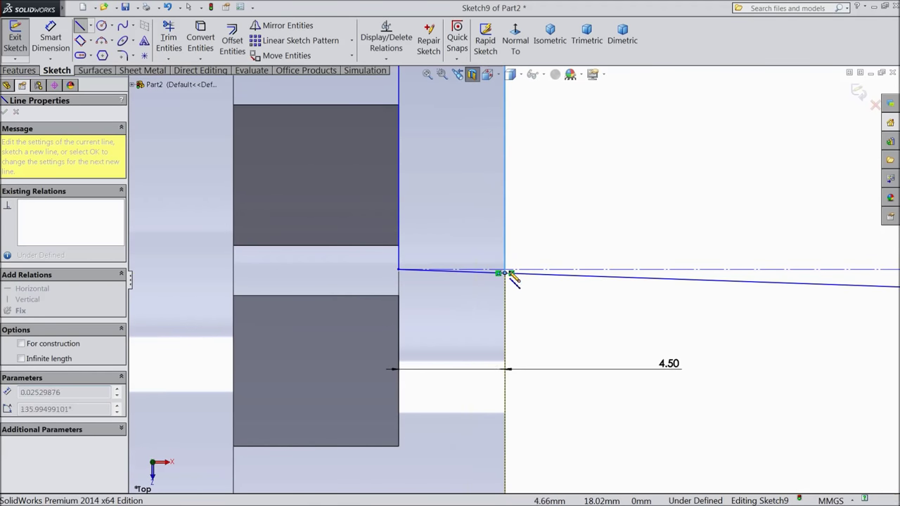
pyautogui.rightClick(552, 198)
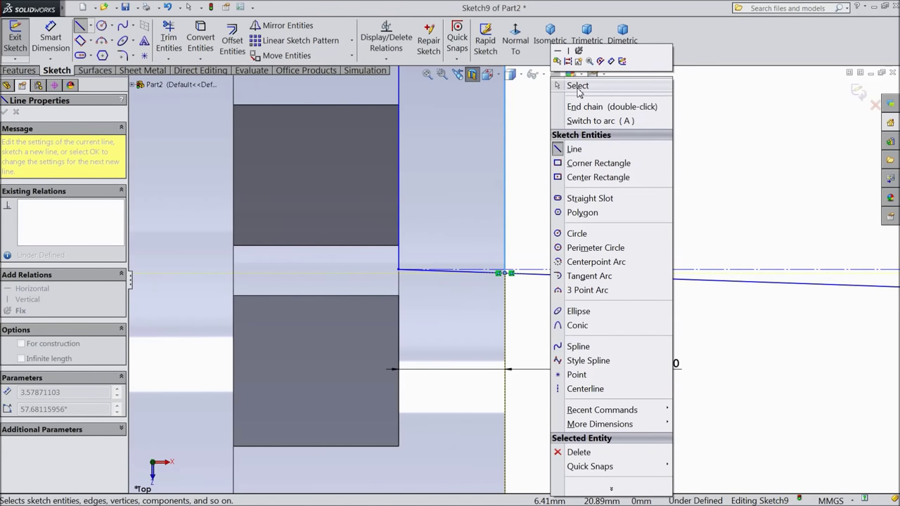
pyautogui.click(577, 86)
pyautogui.scroll(4, 513, 279)
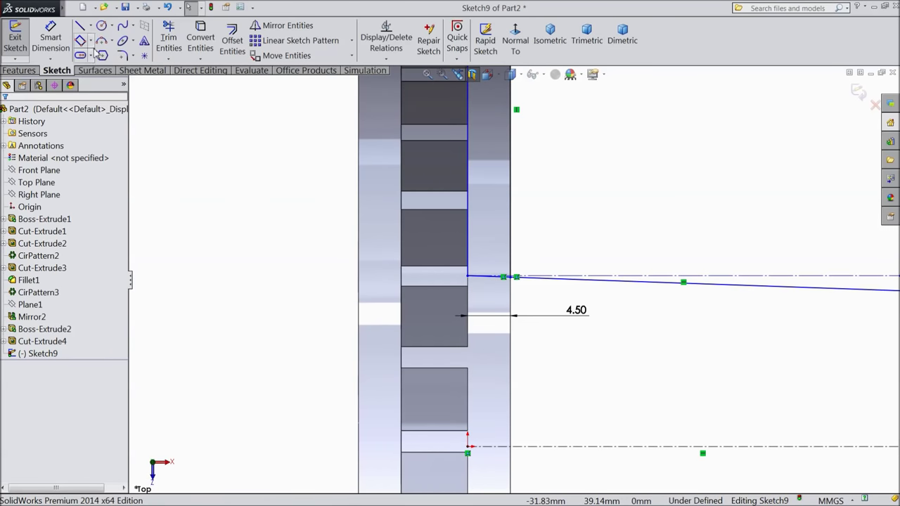
# Step: Draw a new line from the vertical face line out to the right of the disc
pyautogui.click(80, 26)
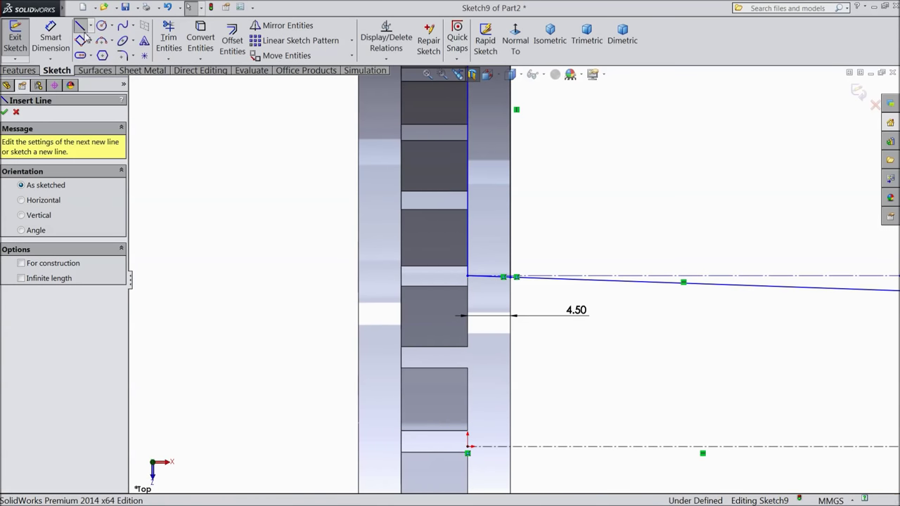
pyautogui.click(468, 205)
pyautogui.scroll(3, 618, 213)
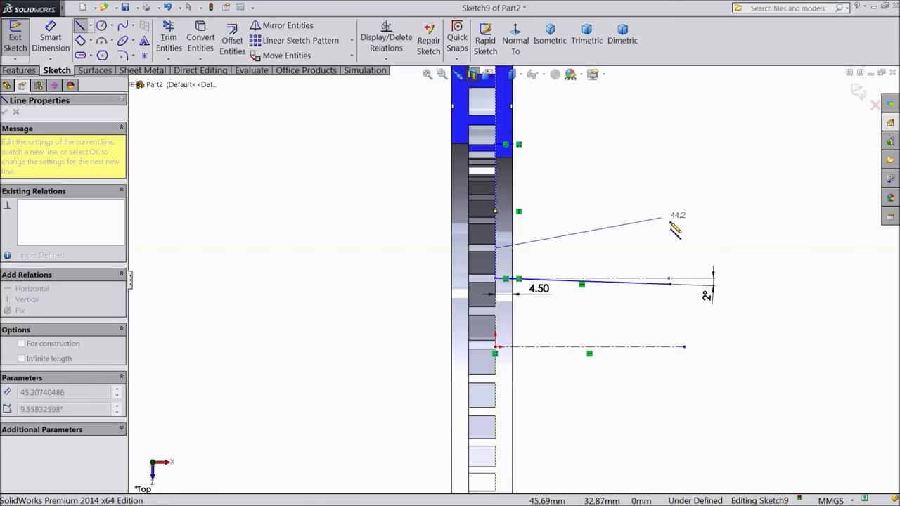
pyautogui.click(684, 256)
pyautogui.rightClick(693, 257)
pyautogui.click(731, 85)
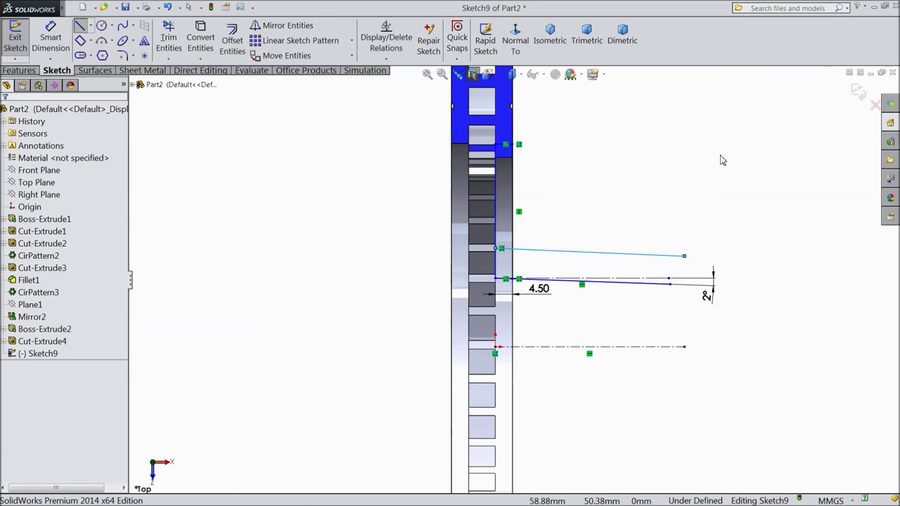
# Step: Make the new upper line parallel to the lower sloped line
pyautogui.scroll(-3, 663, 270)
pyautogui.click(600, 327)
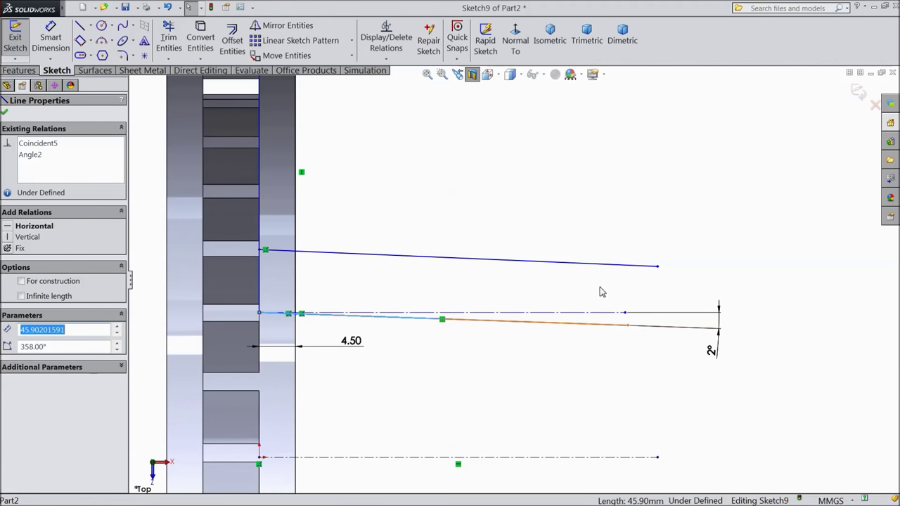
pyautogui.keyDown('ctrl'); pyautogui.click(632, 265); pyautogui.keyUp('ctrl')
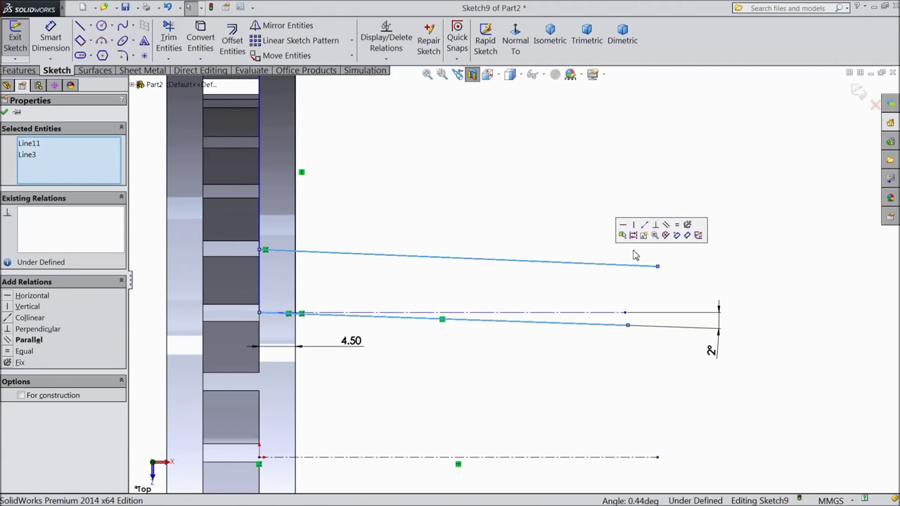
pyautogui.click(665, 226)
# Step: Dimension the gap between the two sloped lines as 2 mm
pyautogui.click(51, 43)
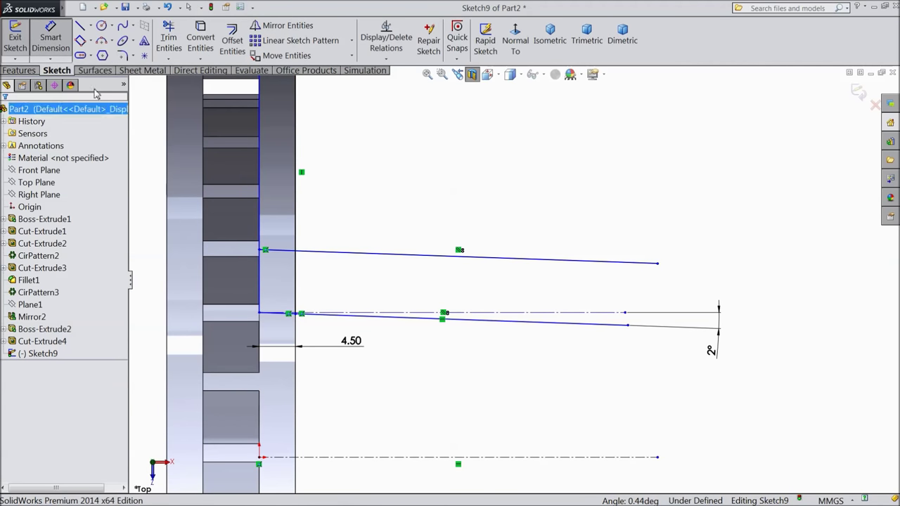
pyautogui.click(557, 266)
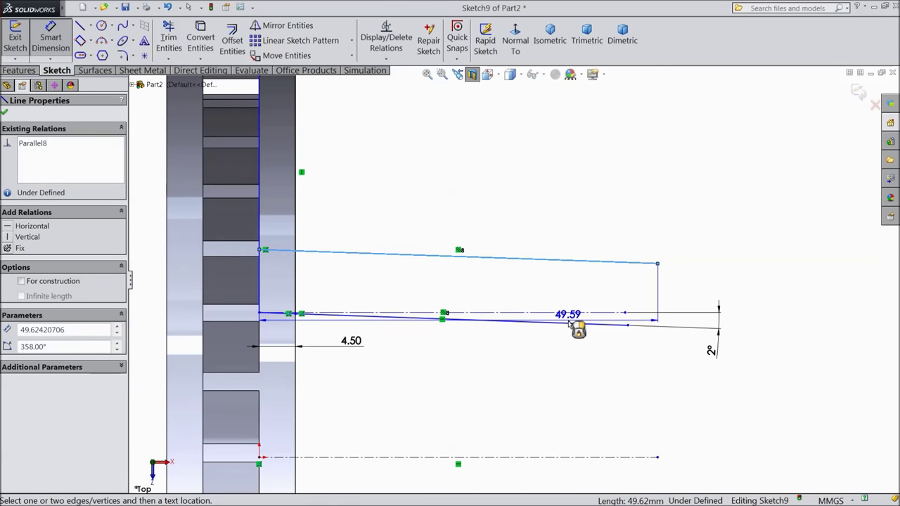
pyautogui.click(576, 323)
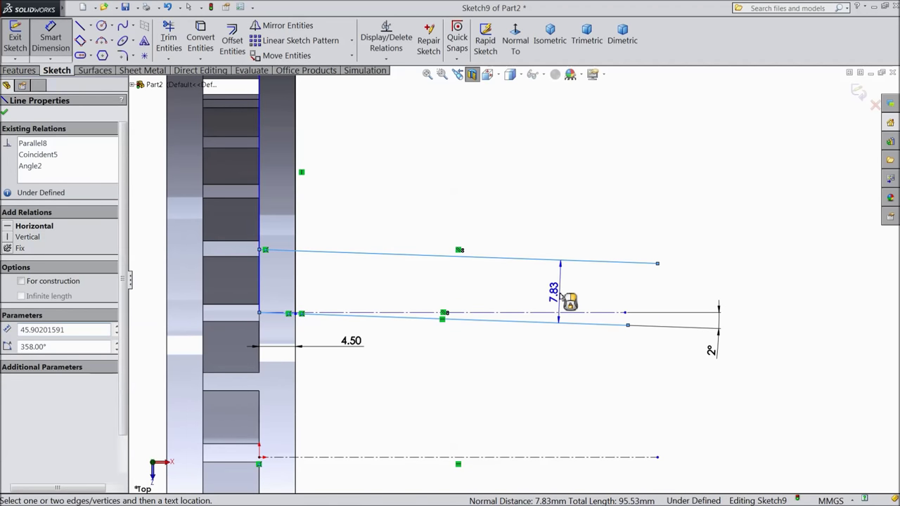
pyautogui.click(568, 300)
pyautogui.write('2mm')
pyautogui.click(510, 281)
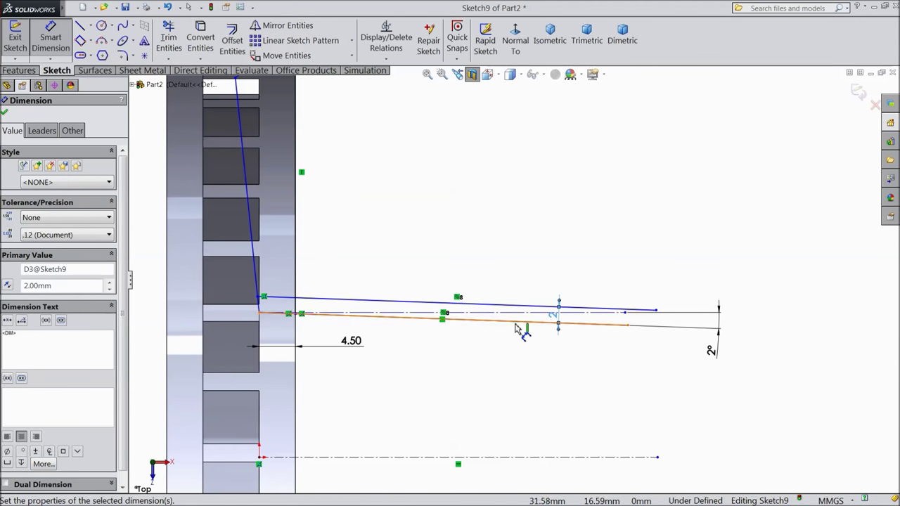
pyautogui.scroll(3, 434, 337)
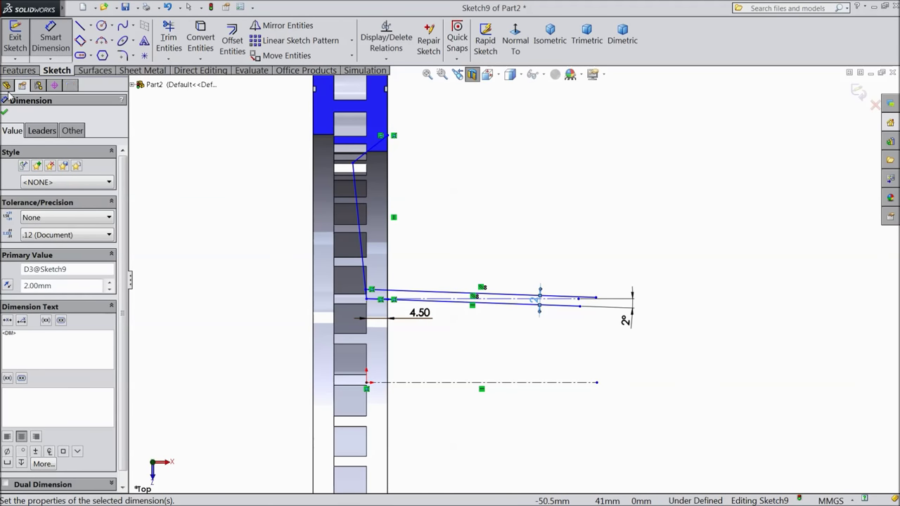
pyautogui.press('Escape')
pyautogui.scroll(-3, 303, 156)
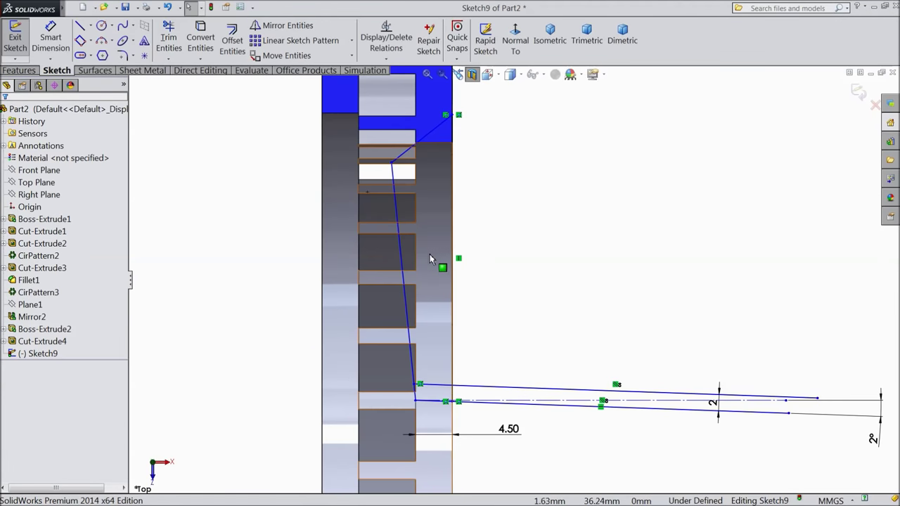
# Step: Make the slanted connecting line vertical and move its bend point up to the hat's lower edge
pyautogui.click(395, 193)
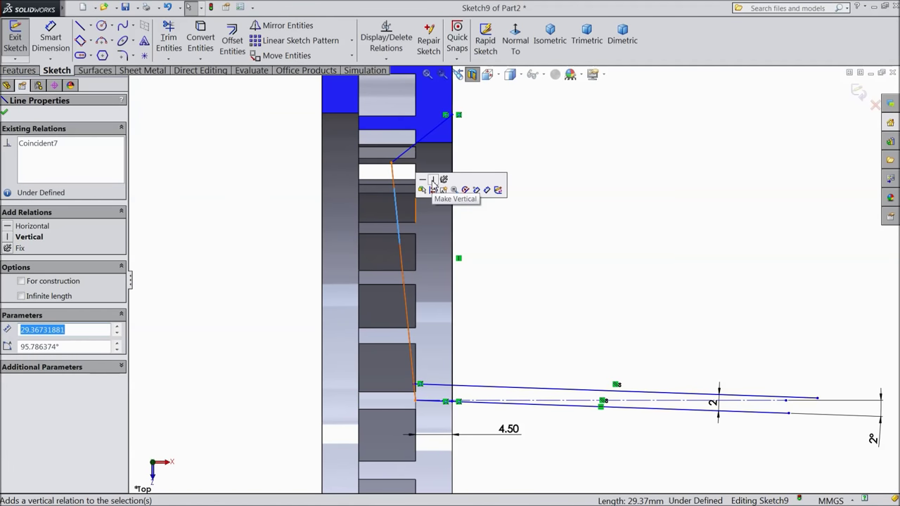
pyautogui.click(430, 184)
pyautogui.scroll(-3, 443, 162)
pyautogui.click(478, 163)
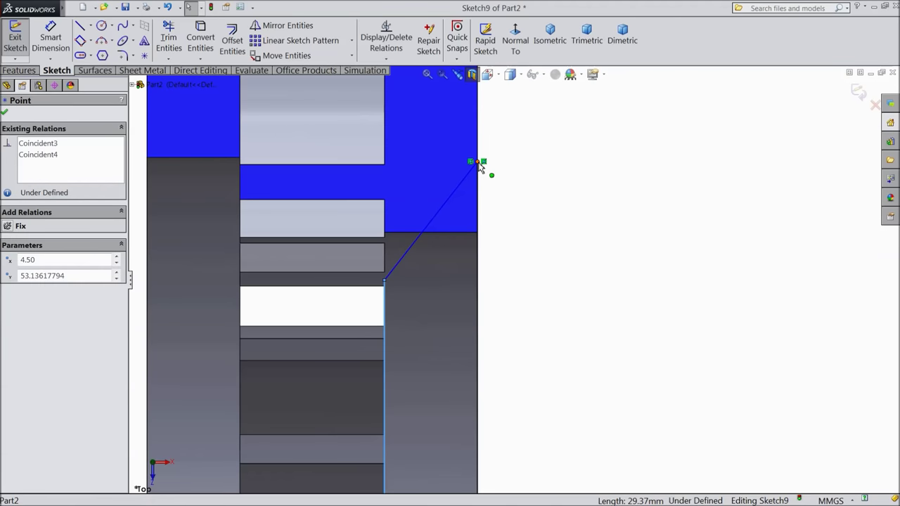
pyautogui.moveTo(385, 280); pyautogui.dragTo(387, 182)
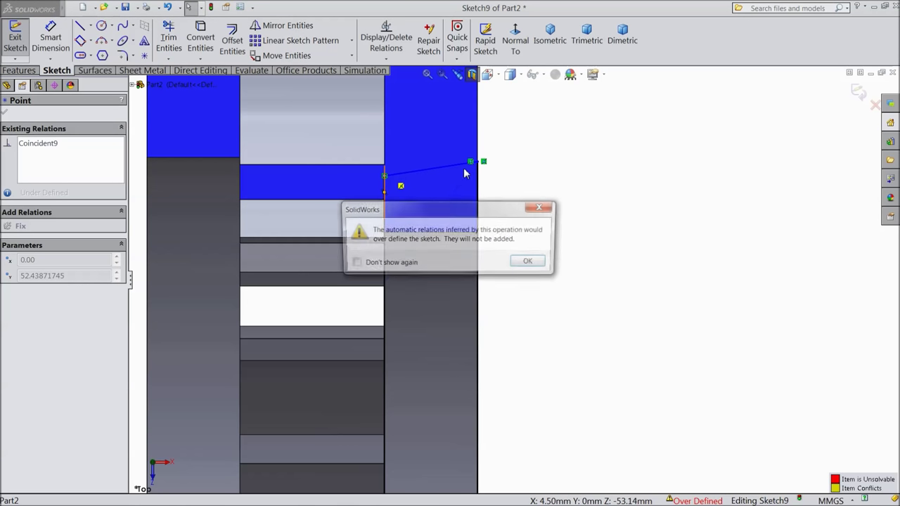
pyautogui.press('Return')
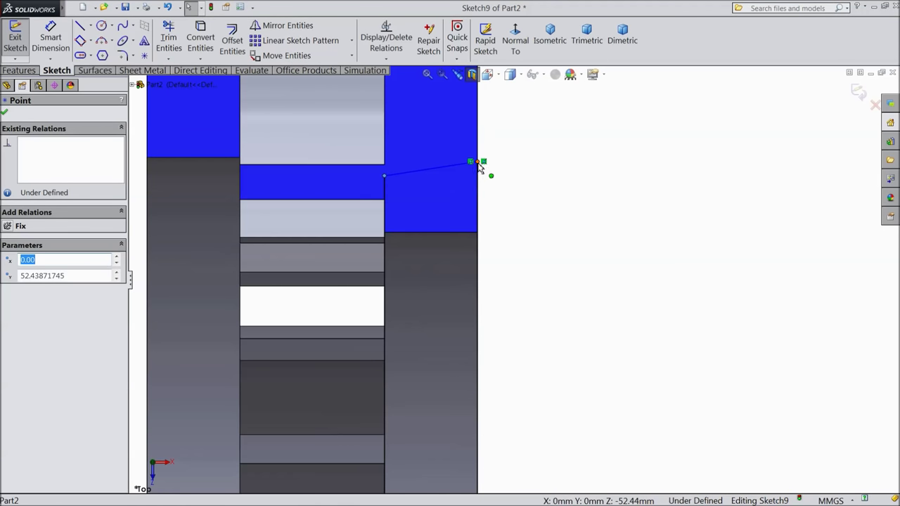
# Step: Bring the short top line level with the part's edge and constrain it horizontal
pyautogui.moveTo(480, 166); pyautogui.dragTo(488, 188)
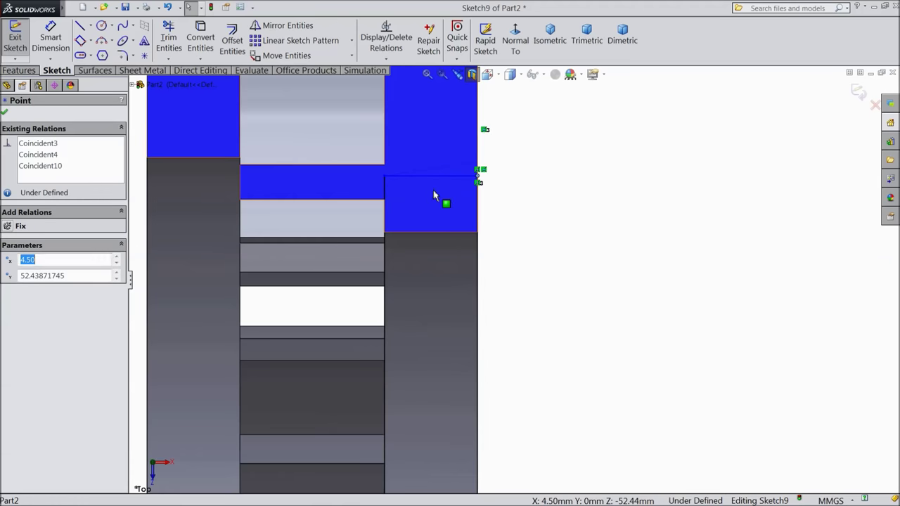
pyautogui.click(430, 177)
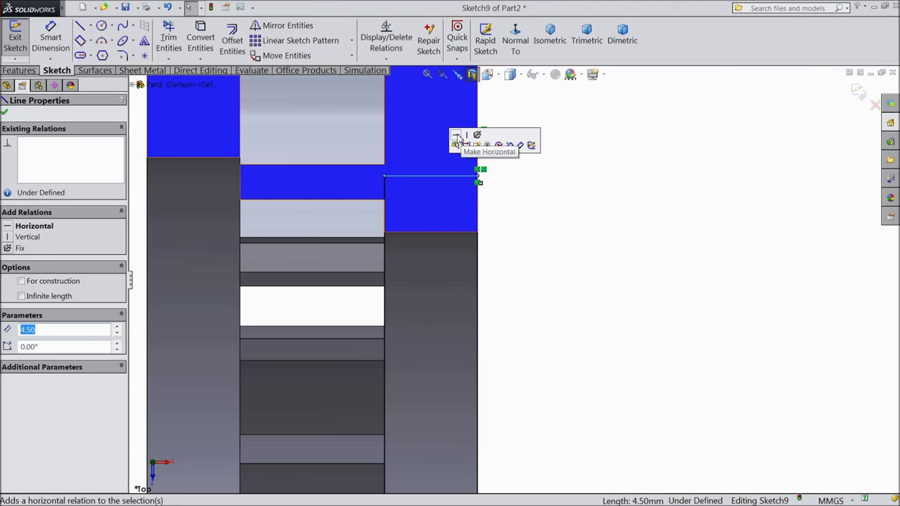
pyautogui.click(458, 139)
pyautogui.scroll(5, 453, 221)
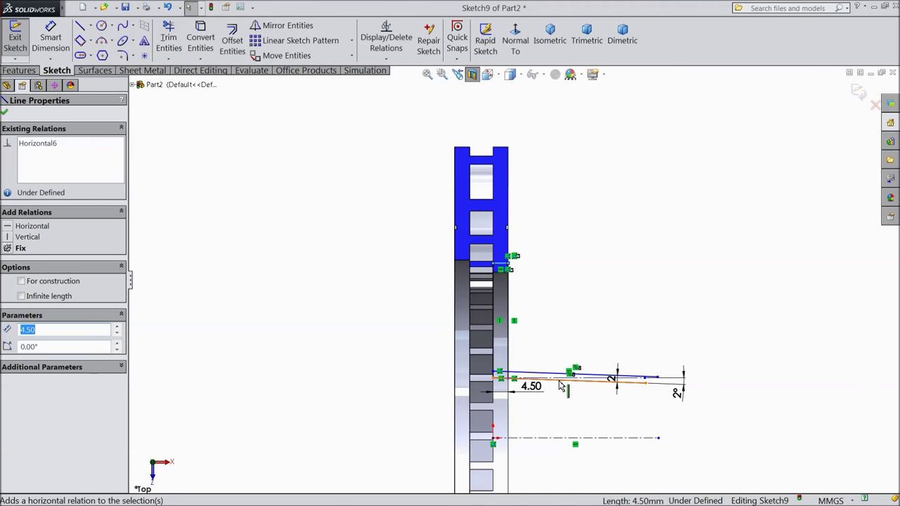
pyautogui.click(555, 380)
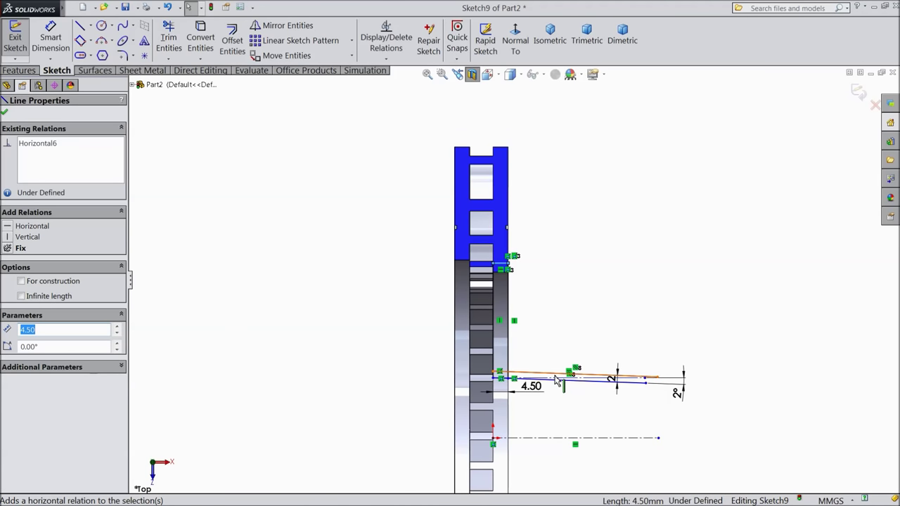
pyautogui.press('d')
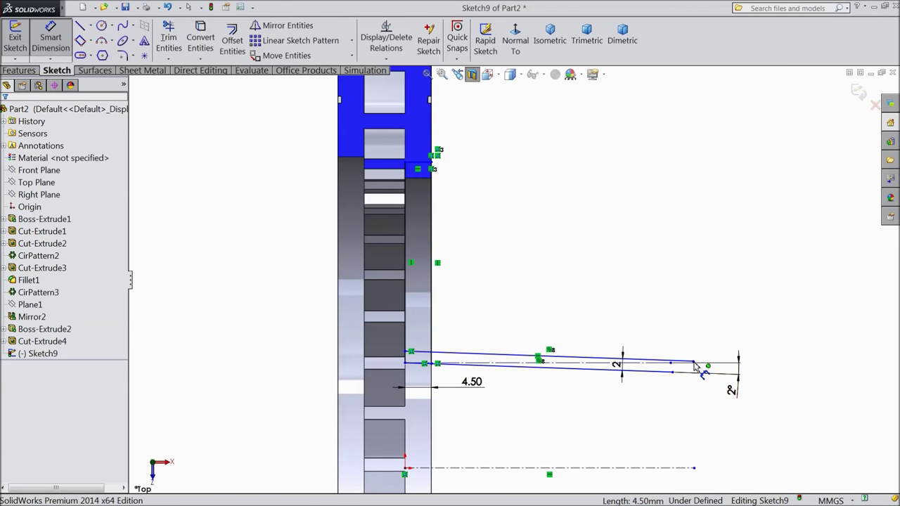
# Step: Dimension the upper line's outer end 15 mm from the vertical face line
pyautogui.click(694, 362)
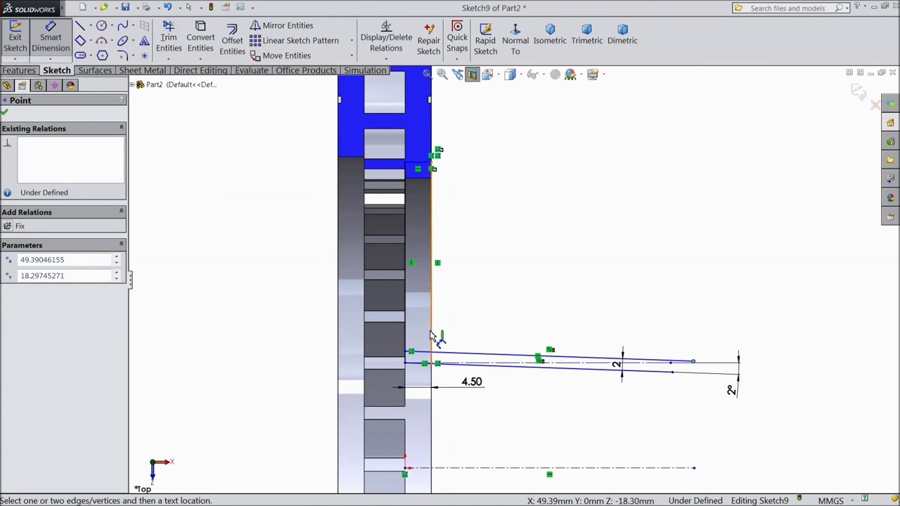
pyautogui.click(431, 336)
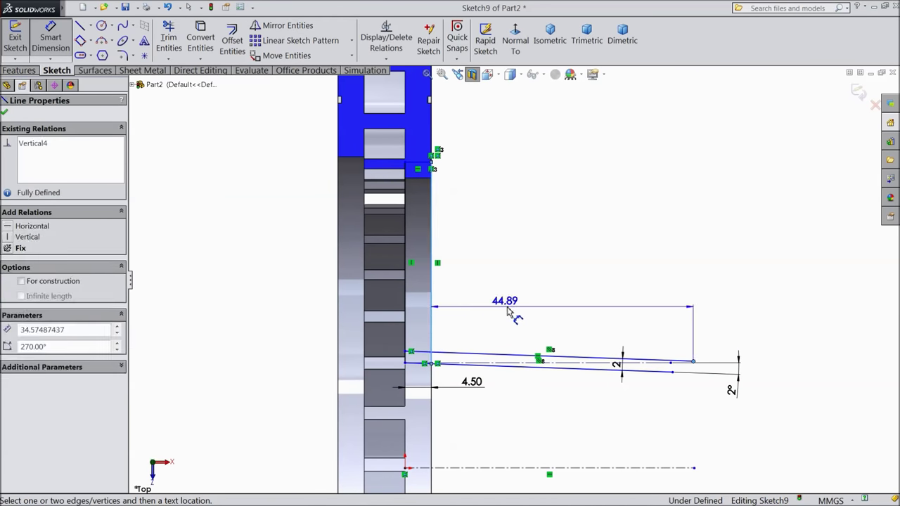
pyautogui.click(562, 288)
pyautogui.write('15')
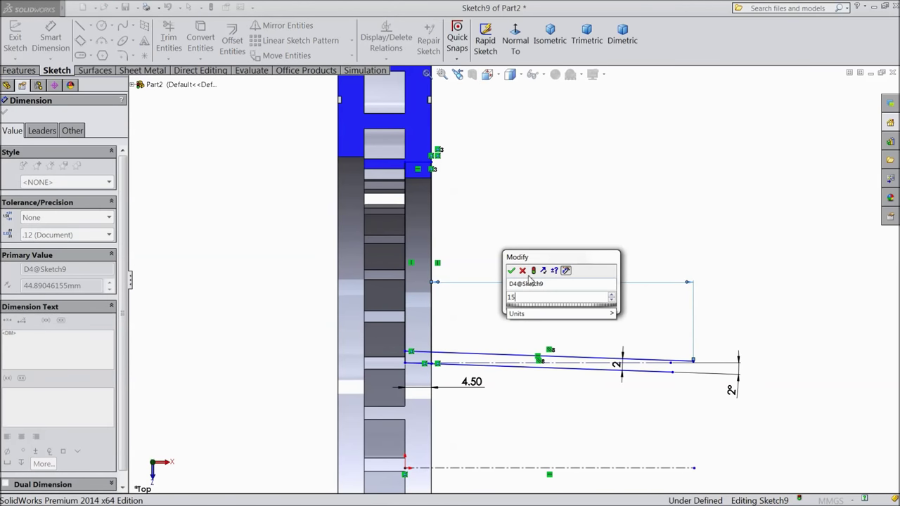
pyautogui.click(511, 271)
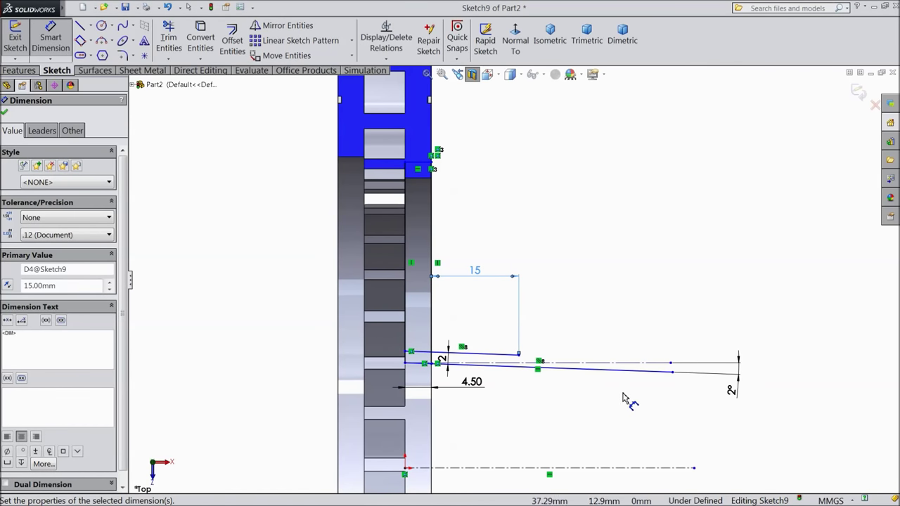
pyautogui.scroll(2, 618, 396)
pyautogui.click(6, 116)
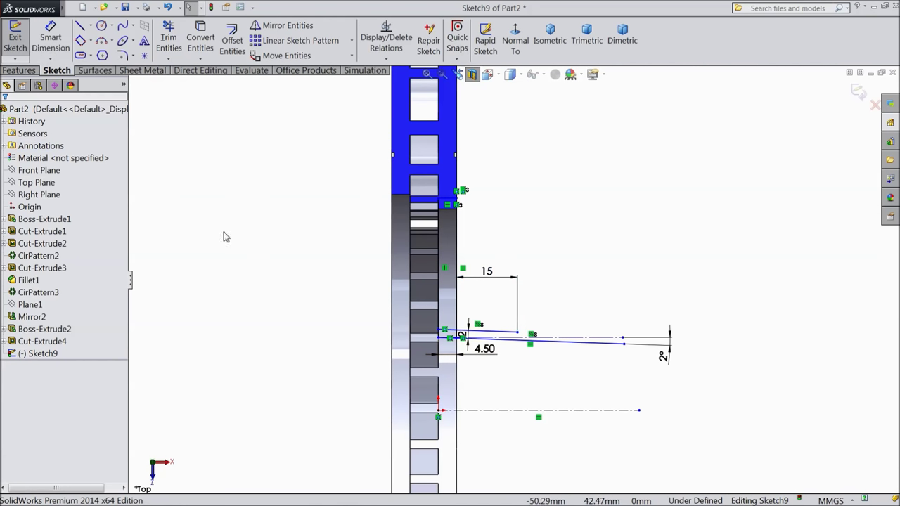
# Step: Pull the lower line's end back to the disc and dimension its height from the origin as 88.79 mm
pyautogui.scroll(-3, 565, 347)
pyautogui.moveTo(685, 334); pyautogui.dragTo(431, 319)
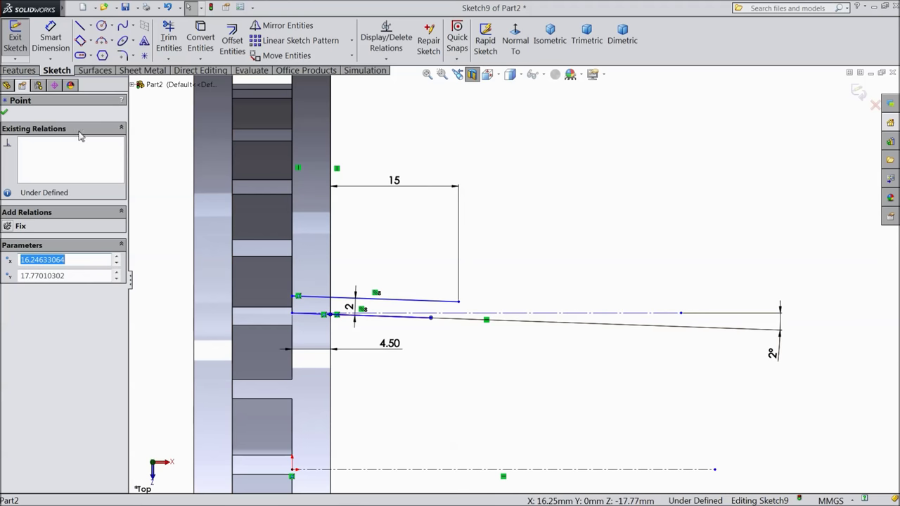
pyautogui.click(51, 40)
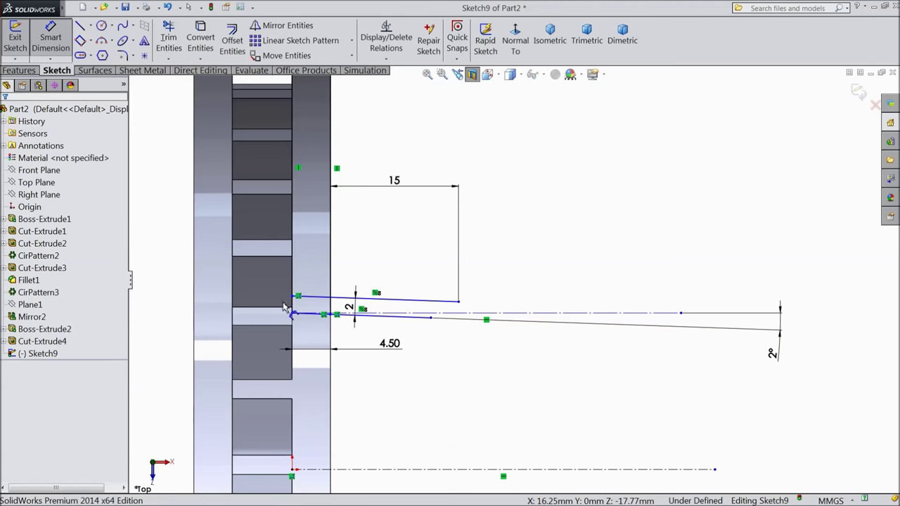
pyautogui.scroll(2, 342, 393)
pyautogui.scroll(-2, 342, 394)
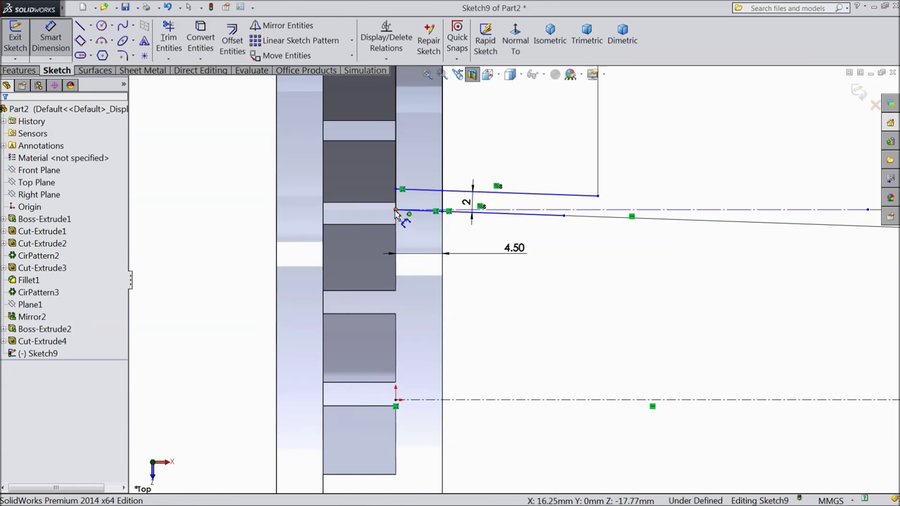
pyautogui.click(396, 210)
pyautogui.click(396, 406)
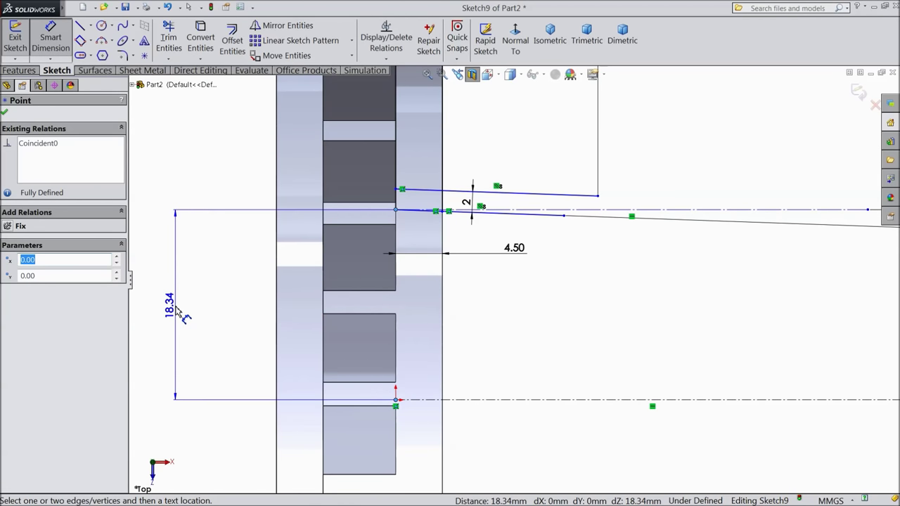
pyautogui.click(177, 304)
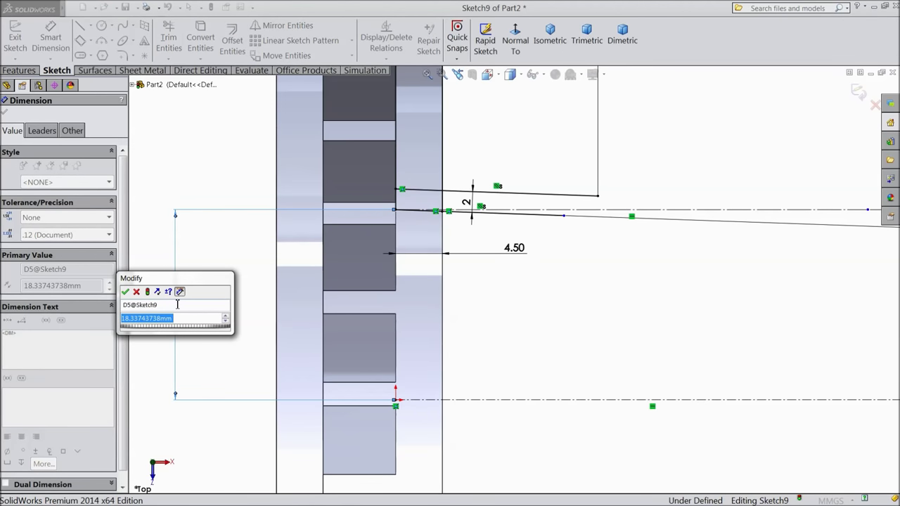
pyautogui.write('8')
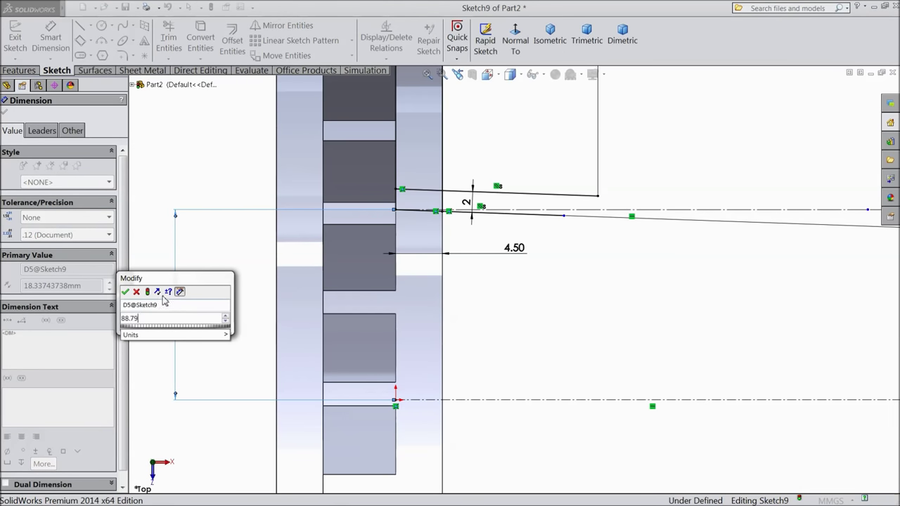
pyautogui.write('8.79')
pyautogui.click(125, 292)
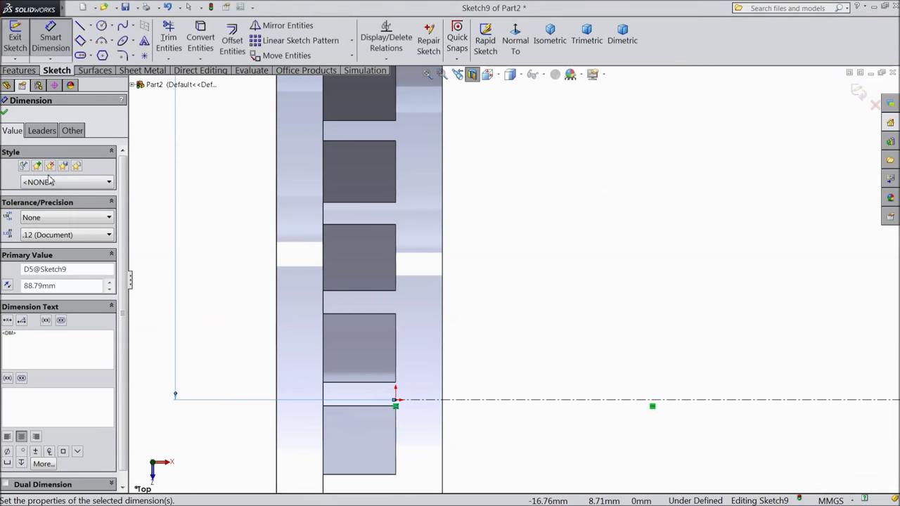
pyautogui.click(5, 111)
# Step: Change the 88.79 mm height to 88.79/2, giving 44.40 mm
pyautogui.press('f')
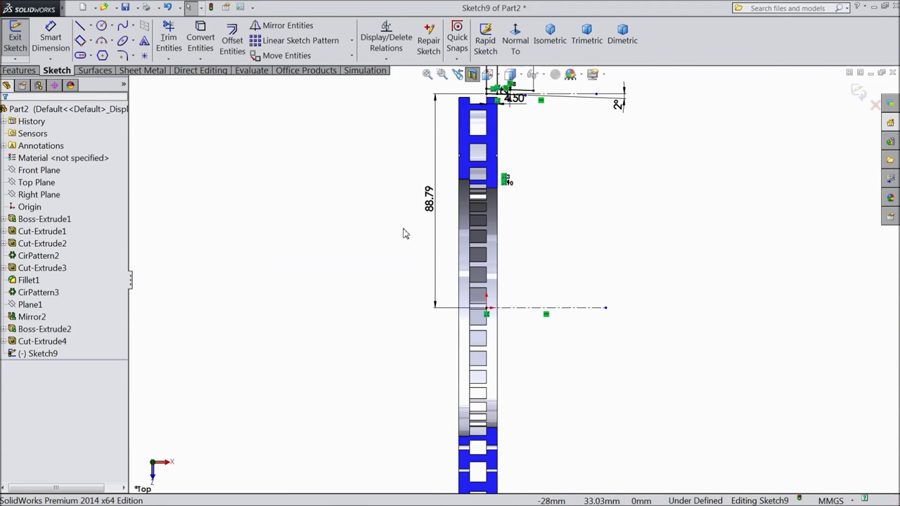
pyautogui.scroll(-3, 568, 137)
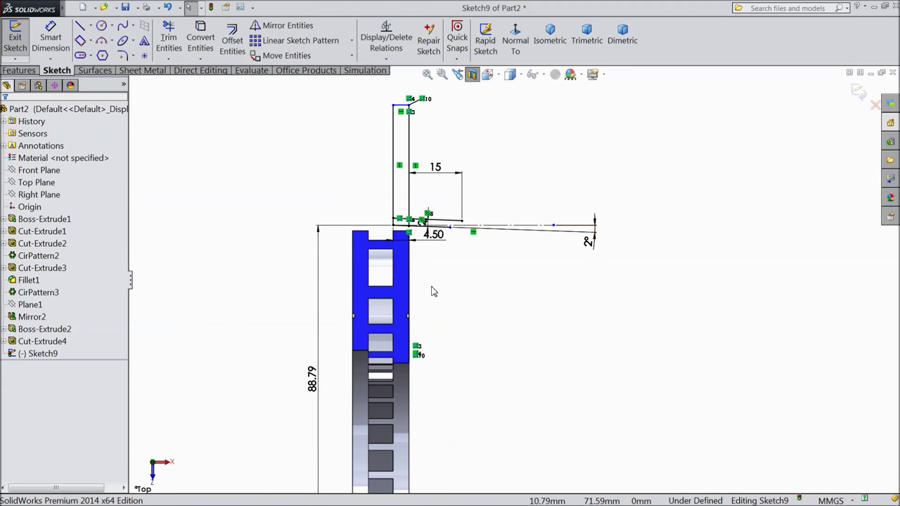
pyautogui.scroll(5, 427, 299)
pyautogui.scroll(-5, 397, 344)
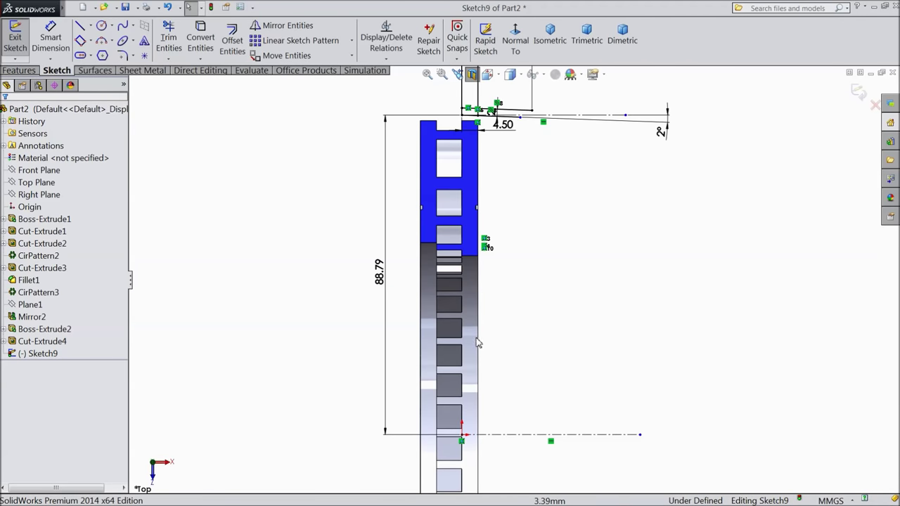
pyautogui.doubleClick(380, 275)
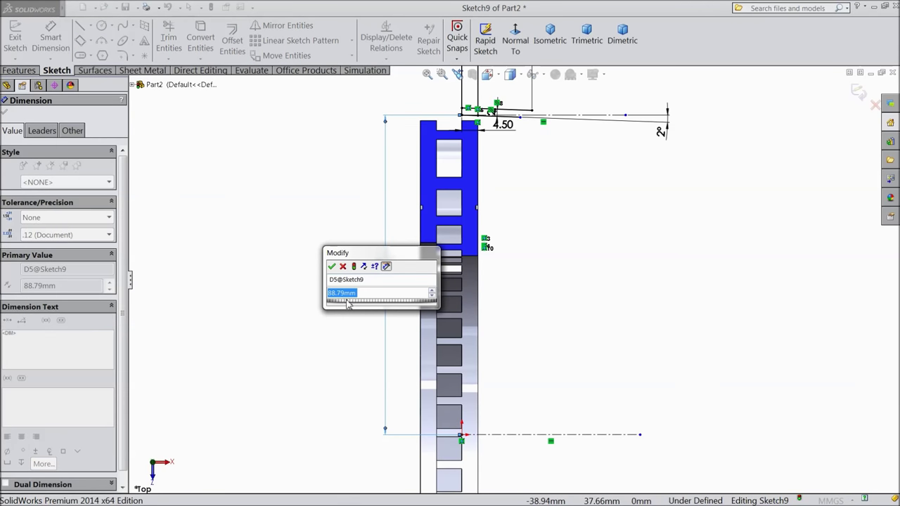
pyautogui.click(368, 292)
pyautogui.write('/5')
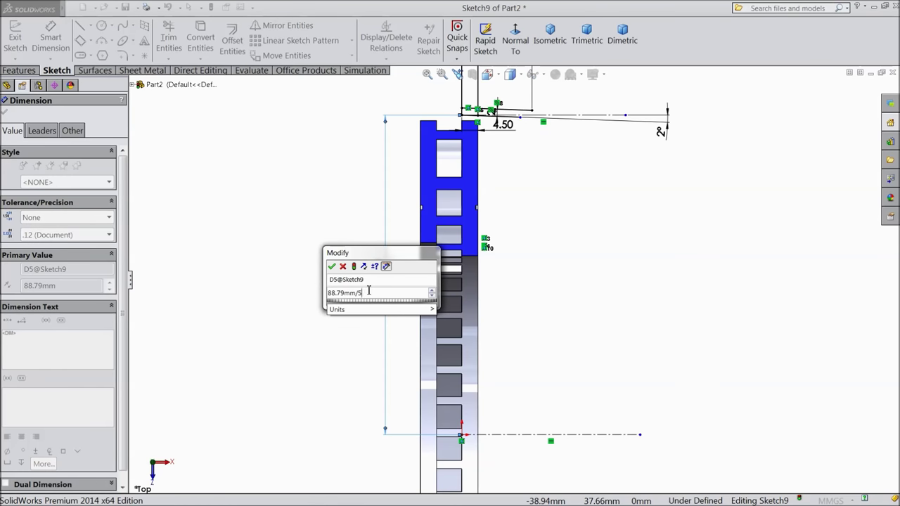
pyautogui.press('BackSpace')
pyautogui.write('2')
pyautogui.click(332, 267)
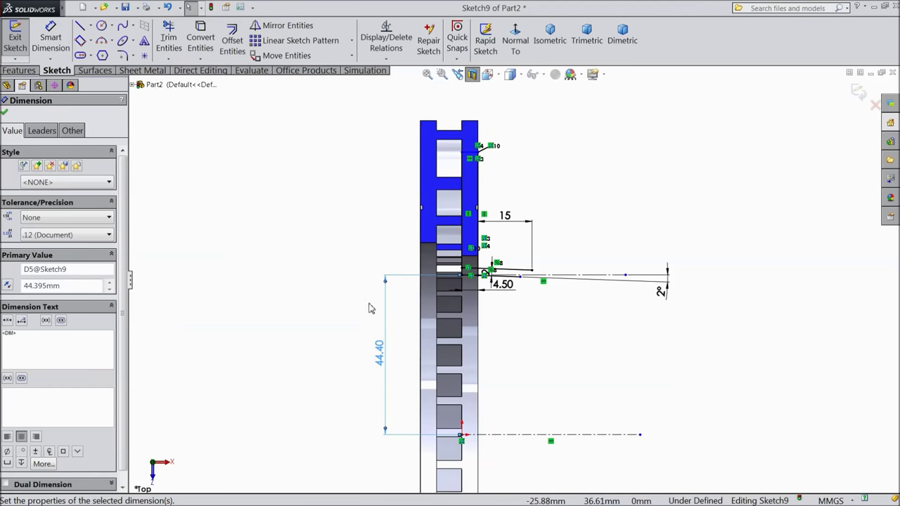
# Step: Drag the short horizontal sketch line down into position
pyautogui.scroll(-2, 518, 298)
pyautogui.scroll(2, 518, 298)
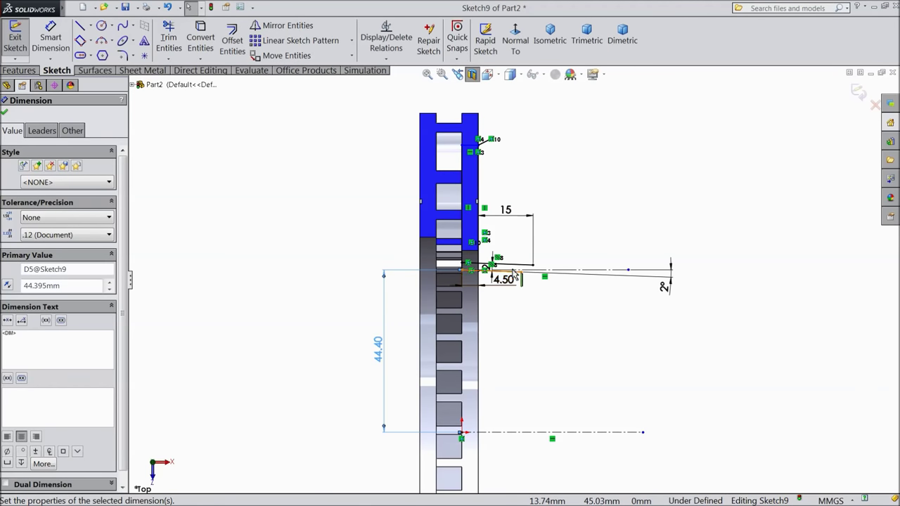
pyautogui.scroll(-2, 511, 283)
pyautogui.scroll(-1, 492, 277)
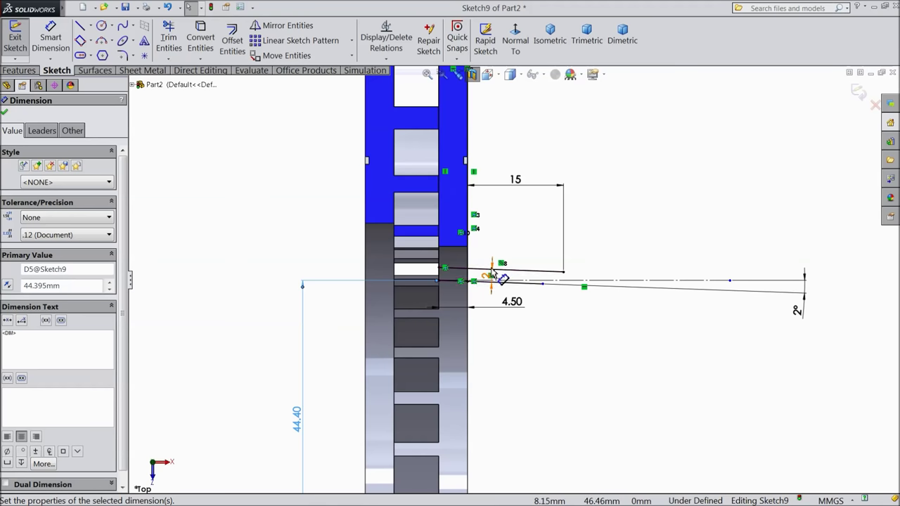
pyautogui.scroll(1, 496, 276)
pyautogui.scroll(-2, 488, 247)
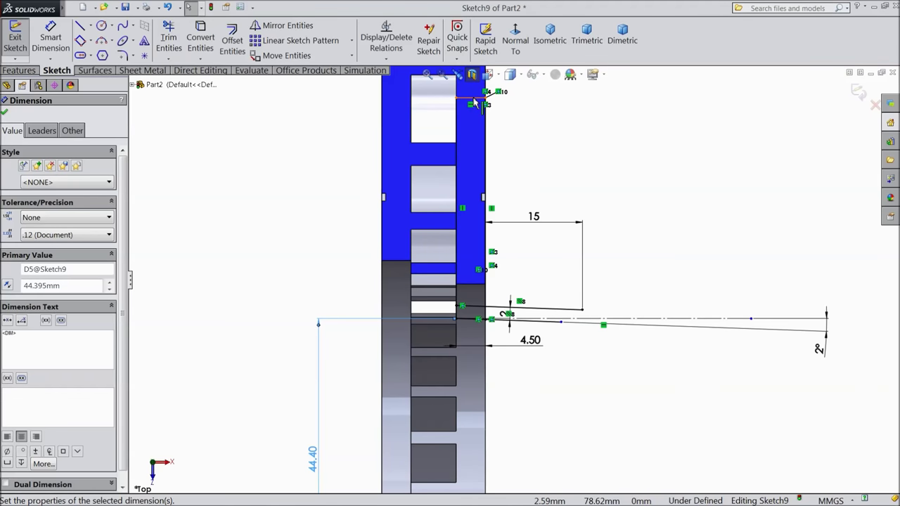
pyautogui.moveTo(475, 104); pyautogui.dragTo(475, 278)
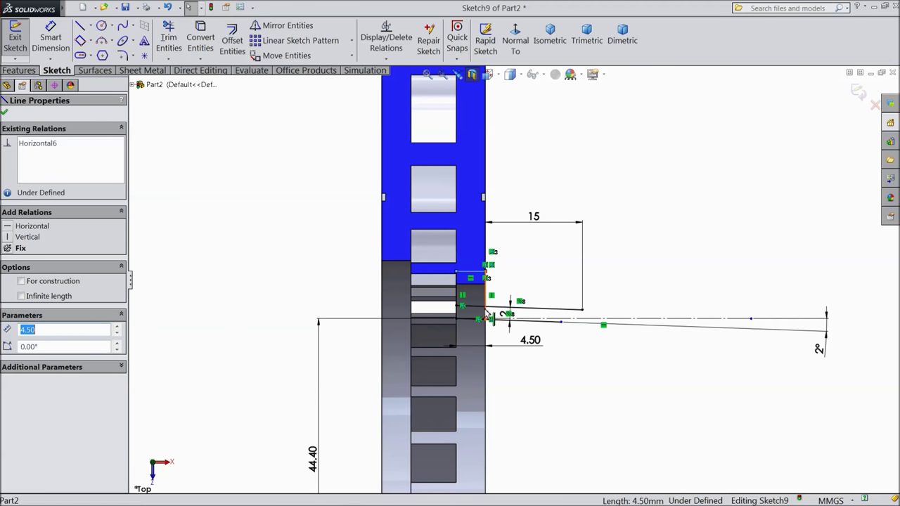
pyautogui.scroll(-3, 523, 341)
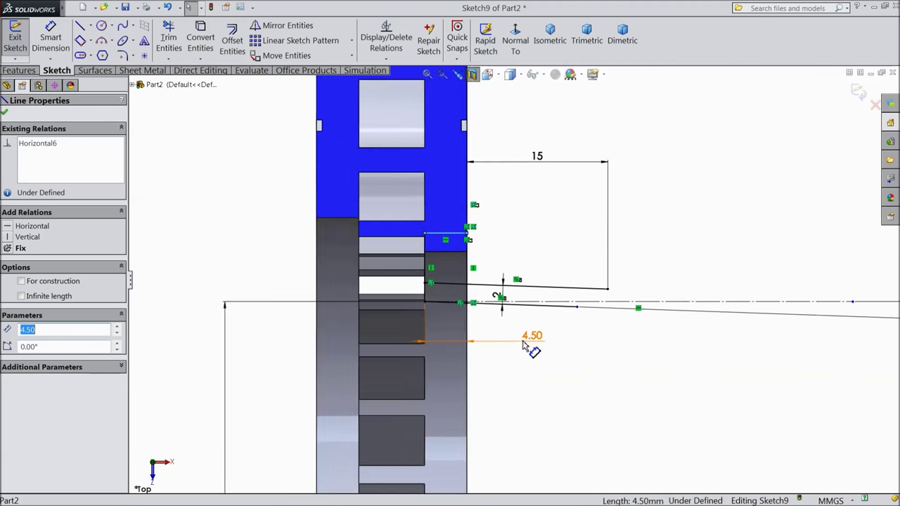
# Step: Trim away the line segment lying inside the disc section
pyautogui.click(169, 40)
pyautogui.scroll(-1, 512, 268)
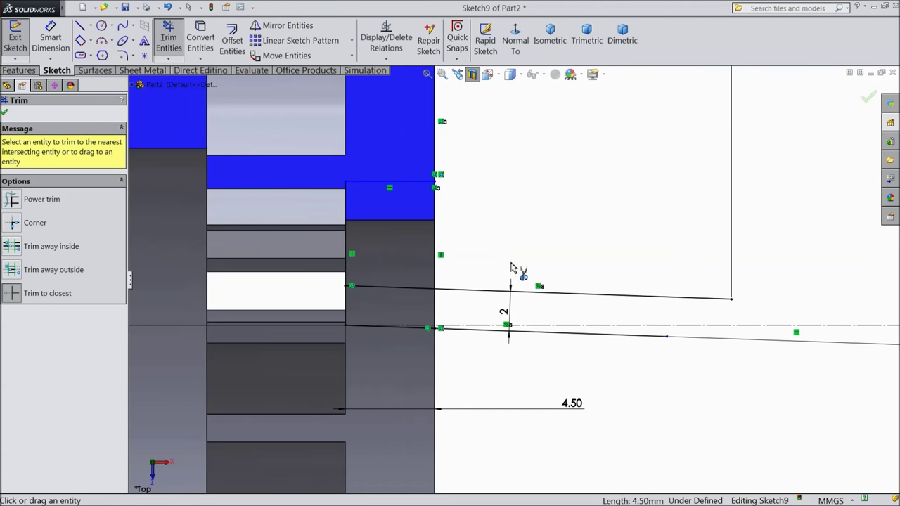
pyautogui.click(407, 289)
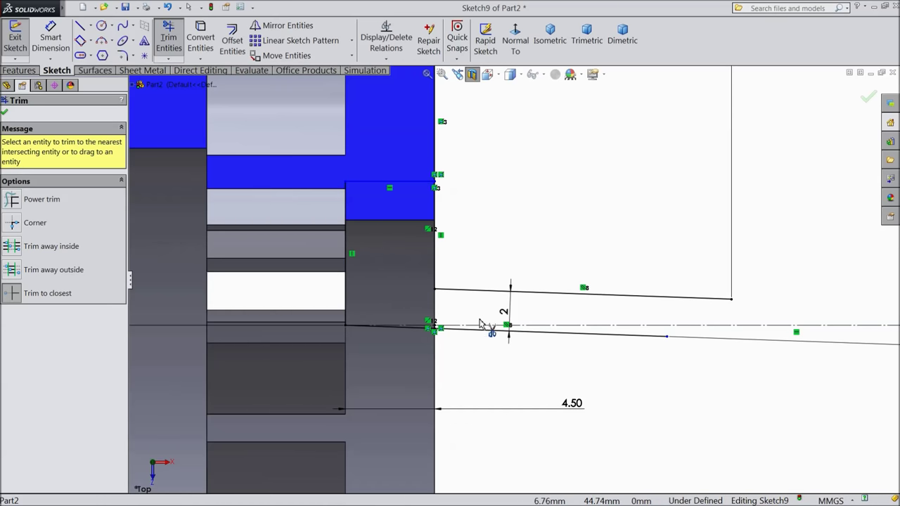
pyautogui.click(5, 114)
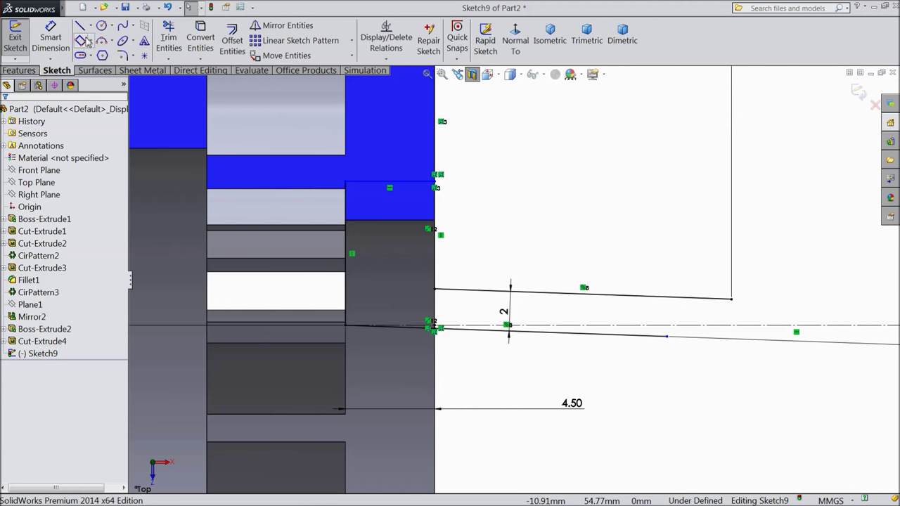
pyautogui.click(80, 26)
pyautogui.scroll(-5, 619, 338)
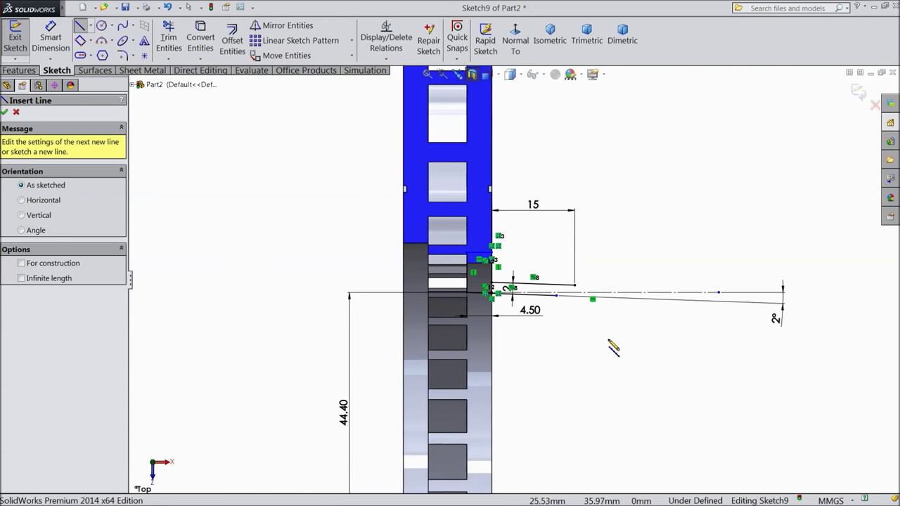
# Step: Draw two separate vertical lines from the upper points down to the centreline
pyautogui.scroll(3, 646, 349)
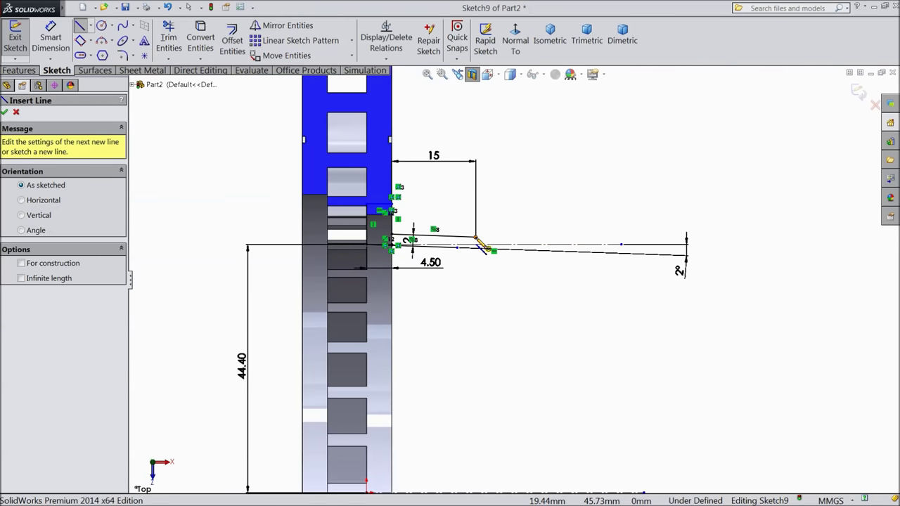
pyautogui.click(476, 239)
pyautogui.scroll(-3, 492, 316)
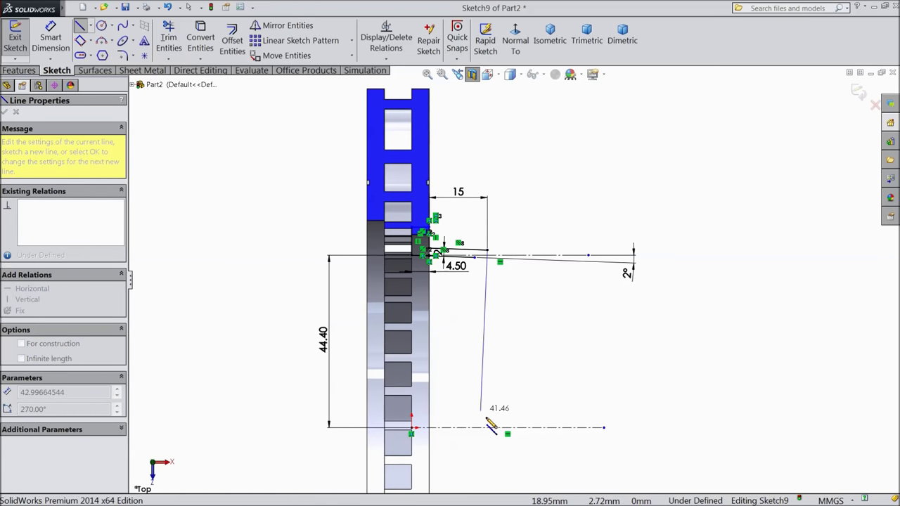
pyautogui.click(488, 427)
pyautogui.rightClick(511, 392)
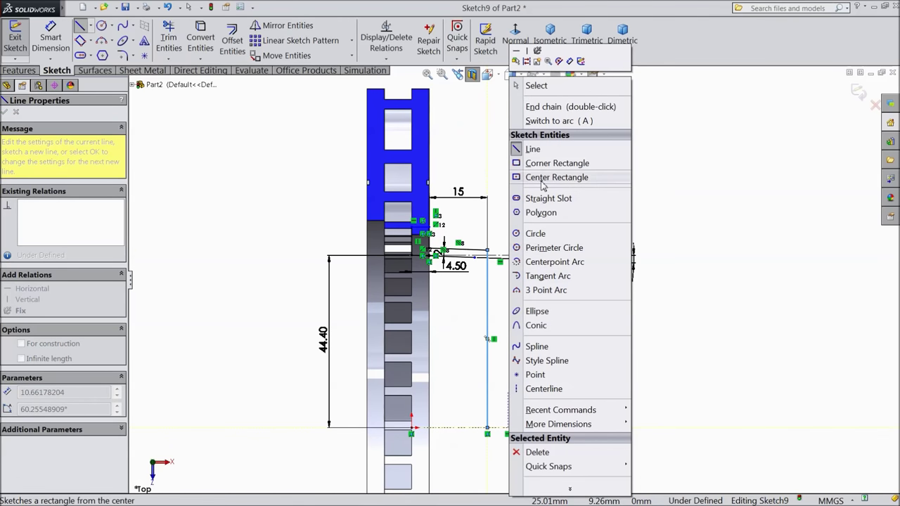
pyautogui.click(543, 107)
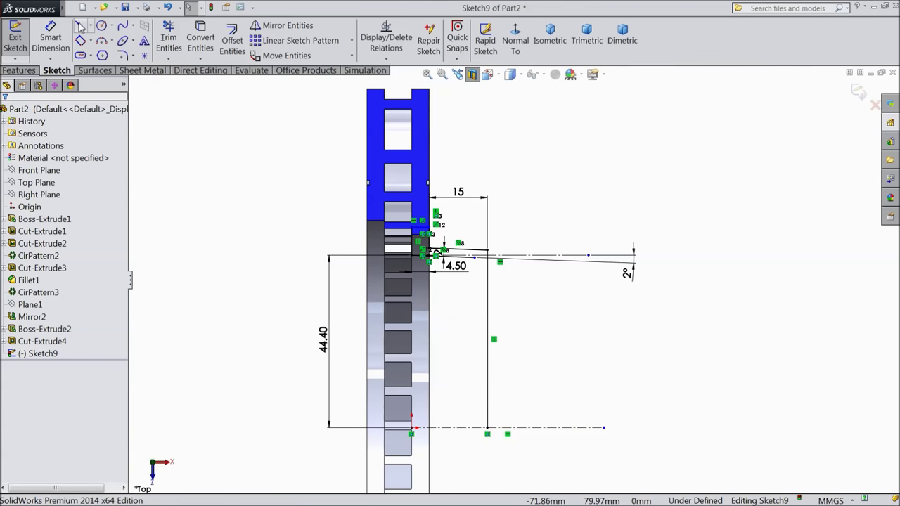
pyautogui.click(476, 257)
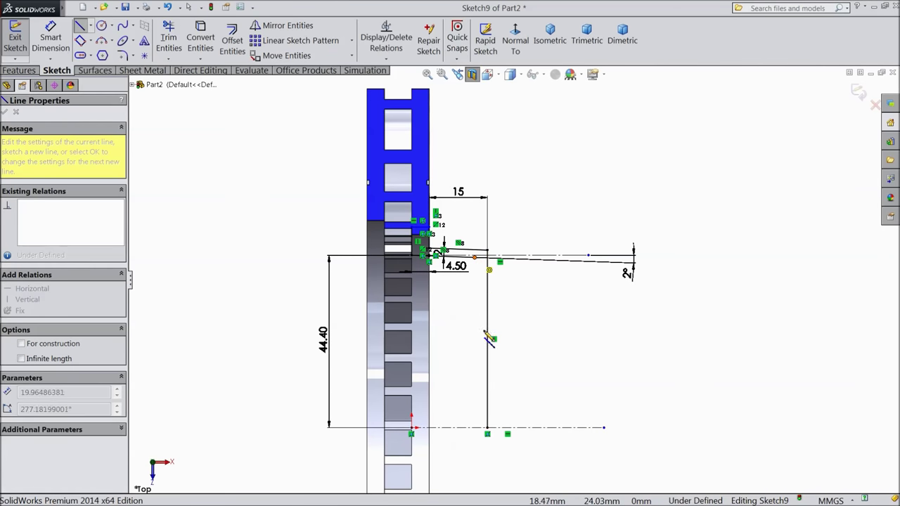
pyautogui.click(475, 427)
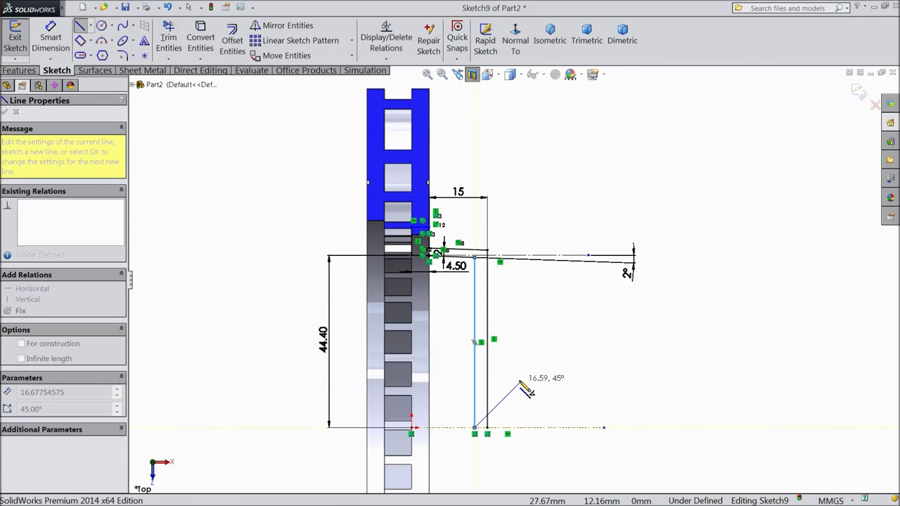
pyautogui.rightClick(516, 48)
pyautogui.click(541, 84)
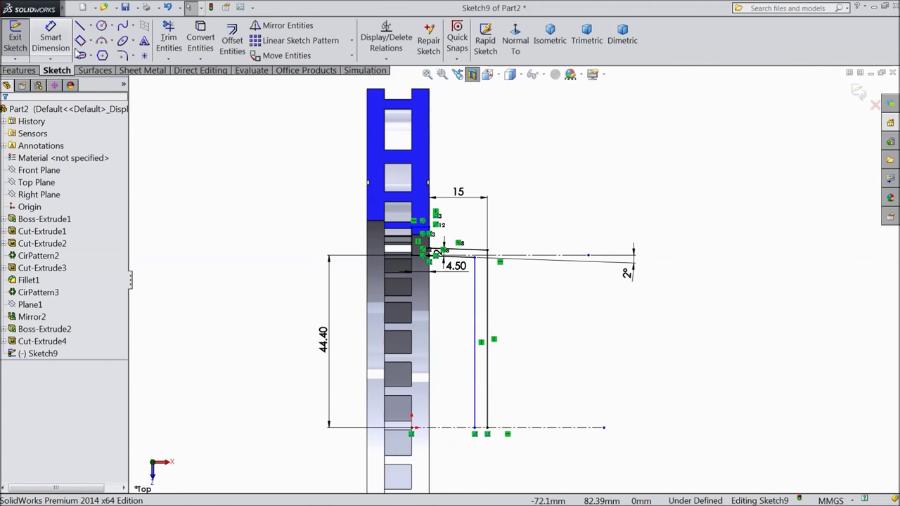
# Step: Dimension the spacing between the two vertical lines as 2 mm
pyautogui.click(50, 39)
pyautogui.scroll(-3, 442, 432)
pyautogui.click(499, 389)
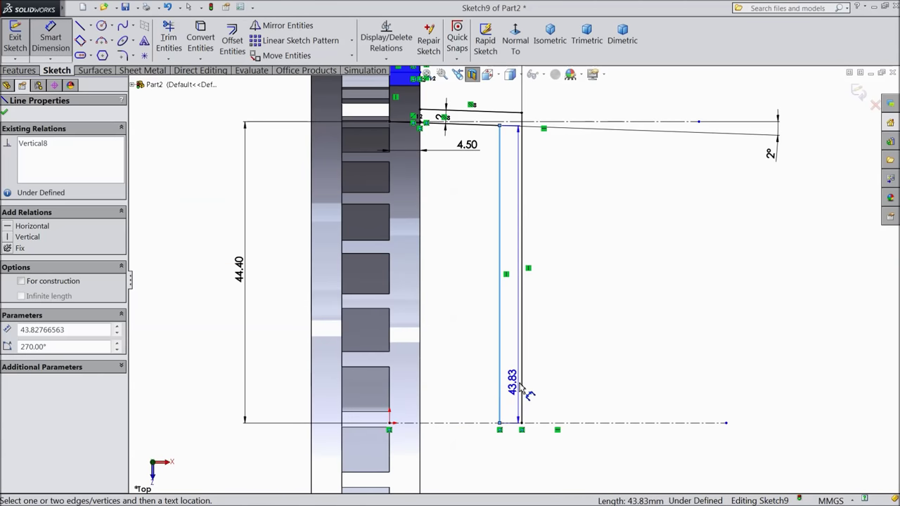
pyautogui.click(522, 383)
pyautogui.click(553, 381)
pyautogui.write('2')
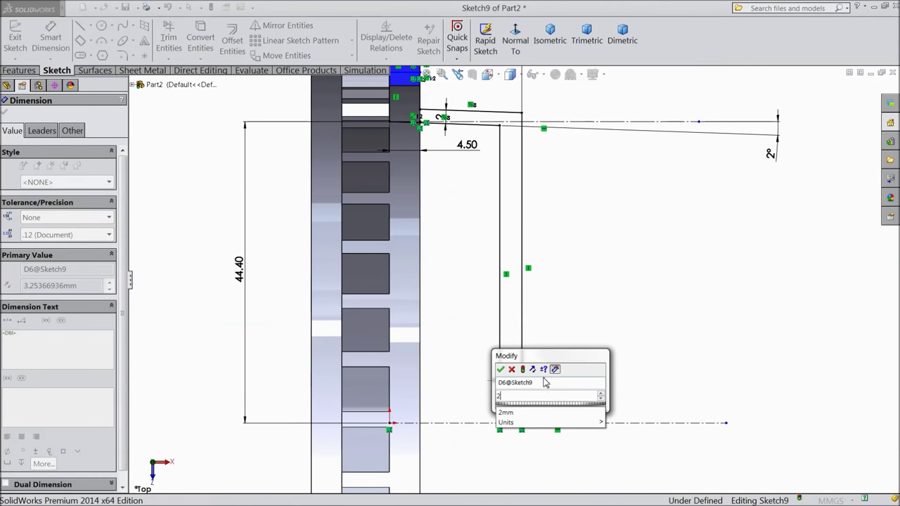
pyautogui.press('Return')
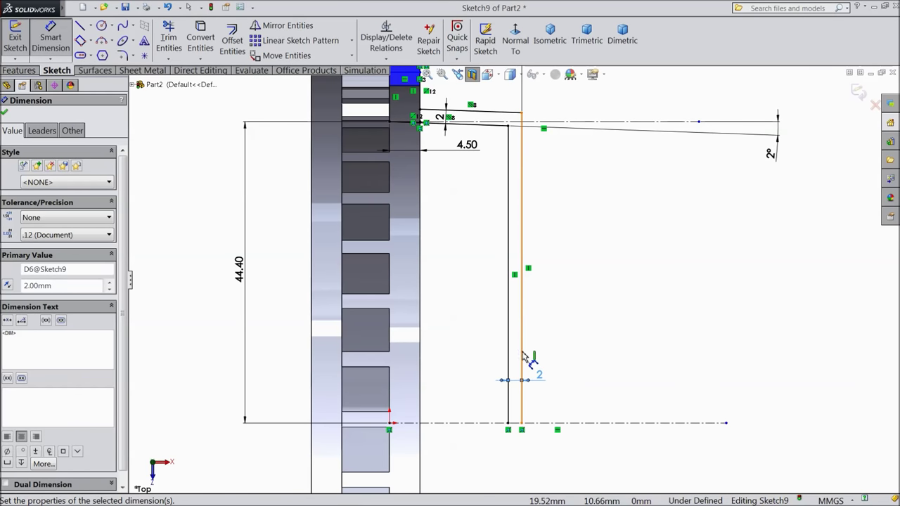
pyautogui.click(5, 113)
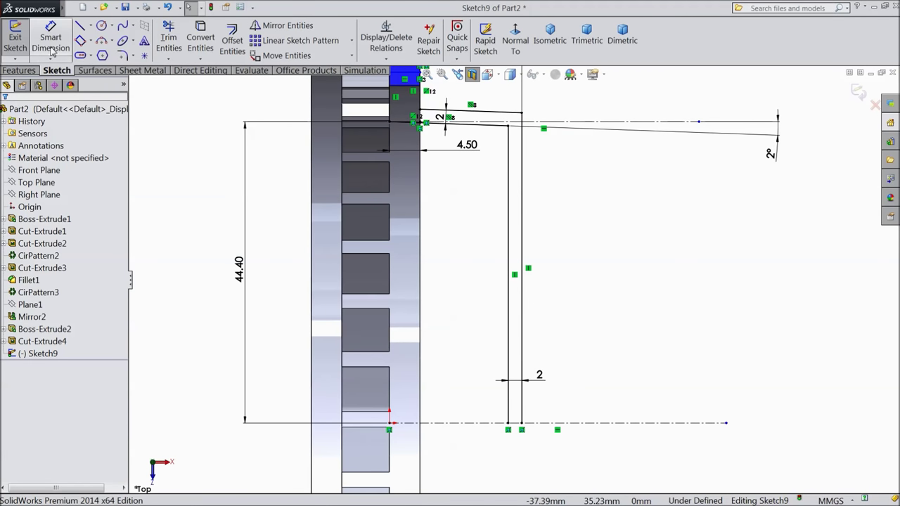
# Step: Join the bottoms of the two vertical lines with a short horizontal line
pyautogui.click(80, 27)
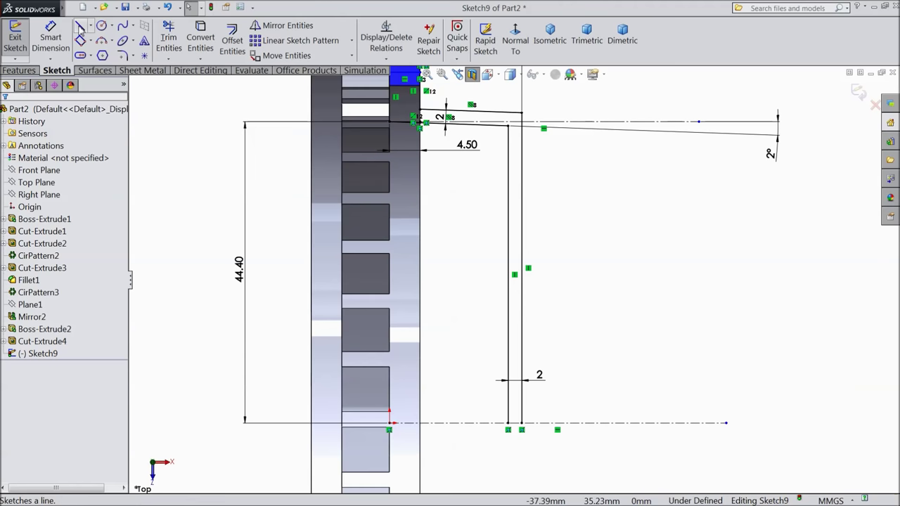
pyautogui.click(508, 422)
pyautogui.click(521, 422)
pyautogui.rightClick(575, 346)
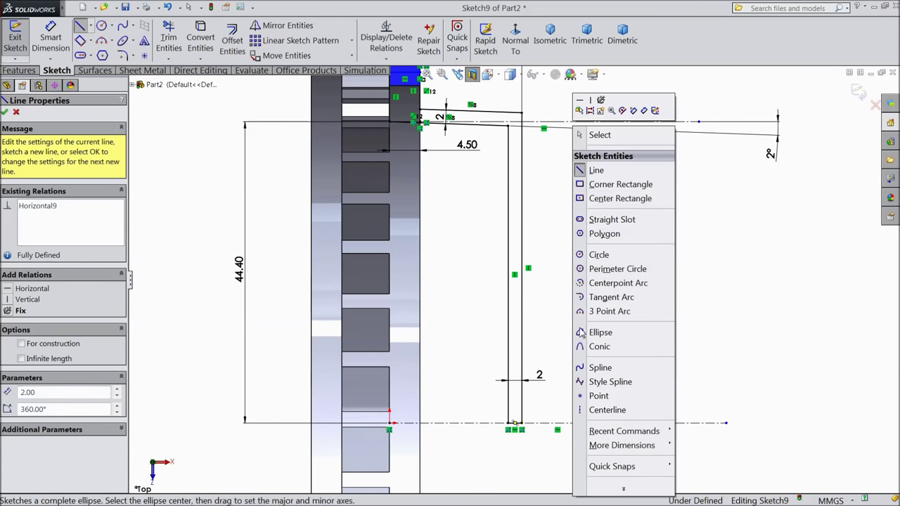
pyautogui.click(598, 135)
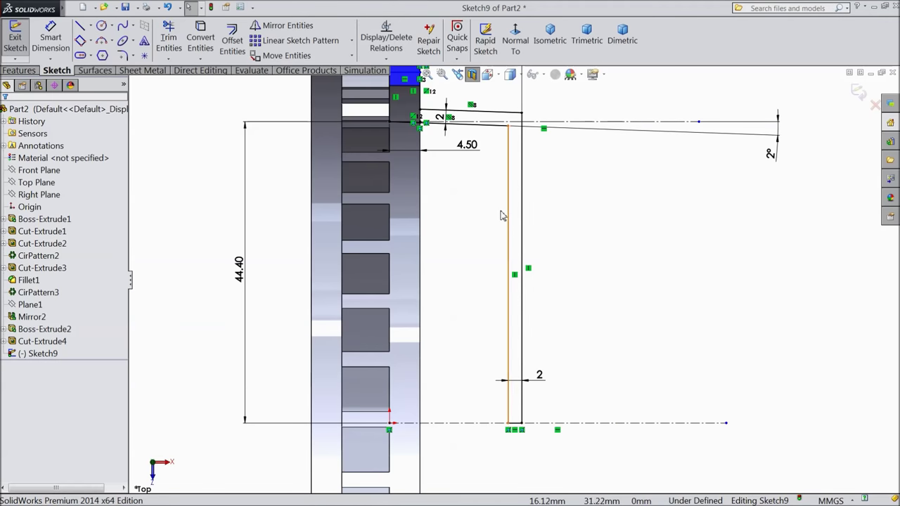
# Step: Draw a vertical line down from the profile's top edge, ending in a short horizontal step
pyautogui.scroll(-8, 491, 196)
pyautogui.scroll(2, 386, 187)
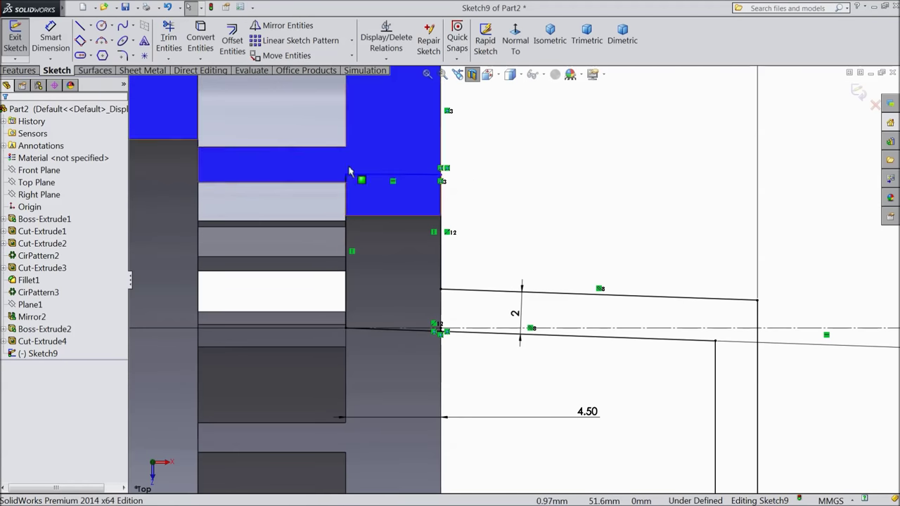
pyautogui.press('l')
pyautogui.scroll(-2, 473, 222)
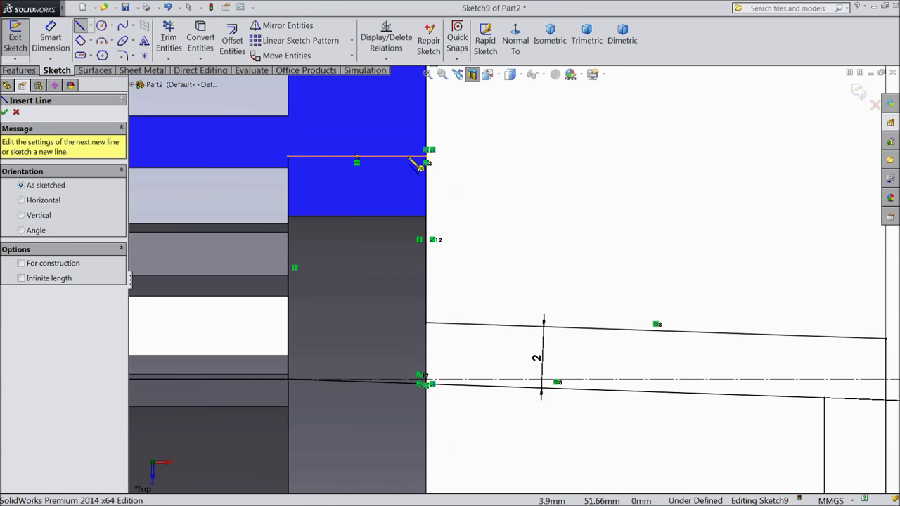
pyautogui.click(409, 156)
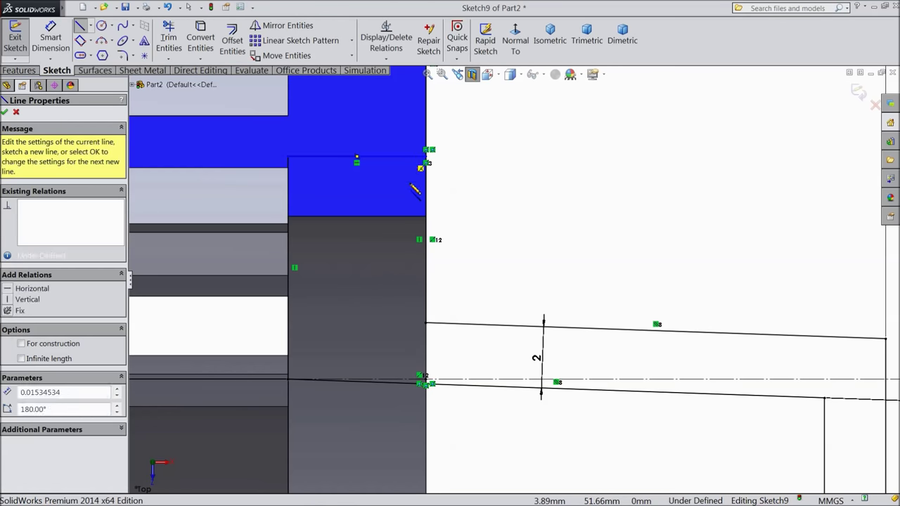
pyautogui.click(407, 264)
pyautogui.click(426, 264)
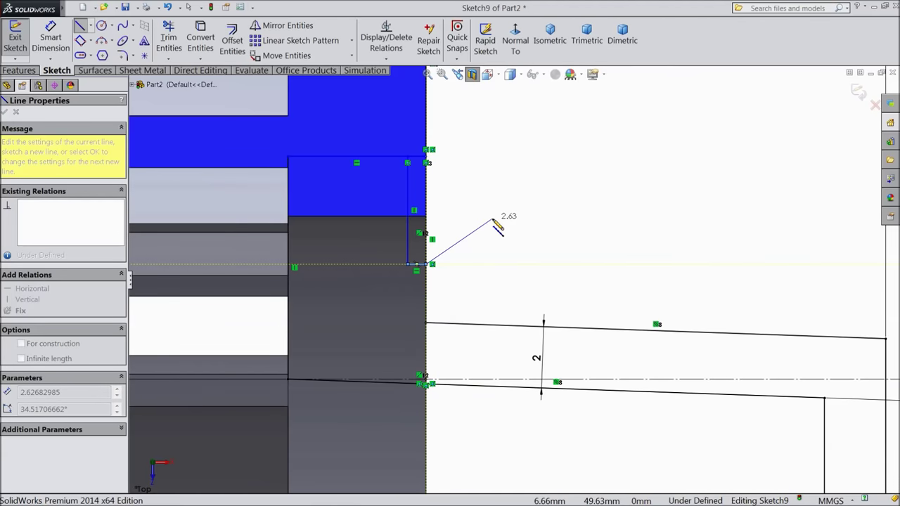
pyautogui.rightClick(496, 225)
pyautogui.click(513, 85)
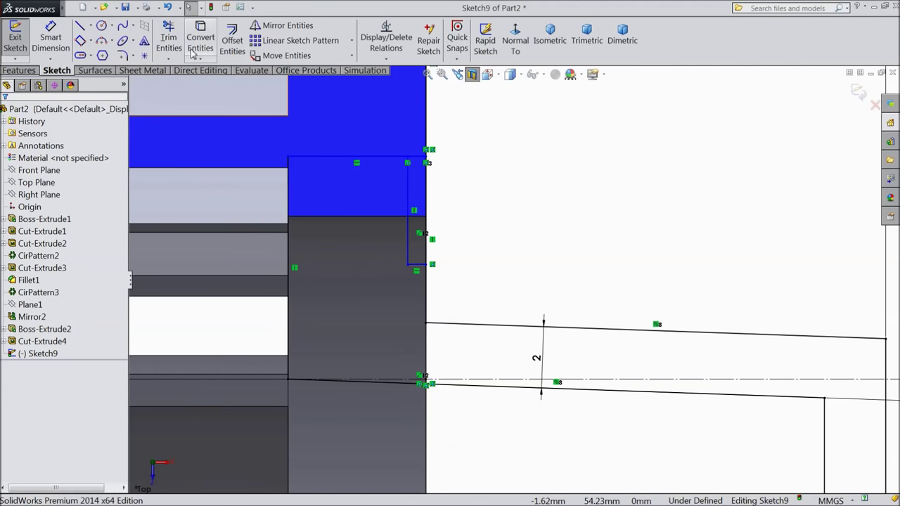
# Step: Trim away the leftover segment along the disc edge and zoom out to the whole sketch
pyautogui.click(169, 39)
pyautogui.click(427, 230)
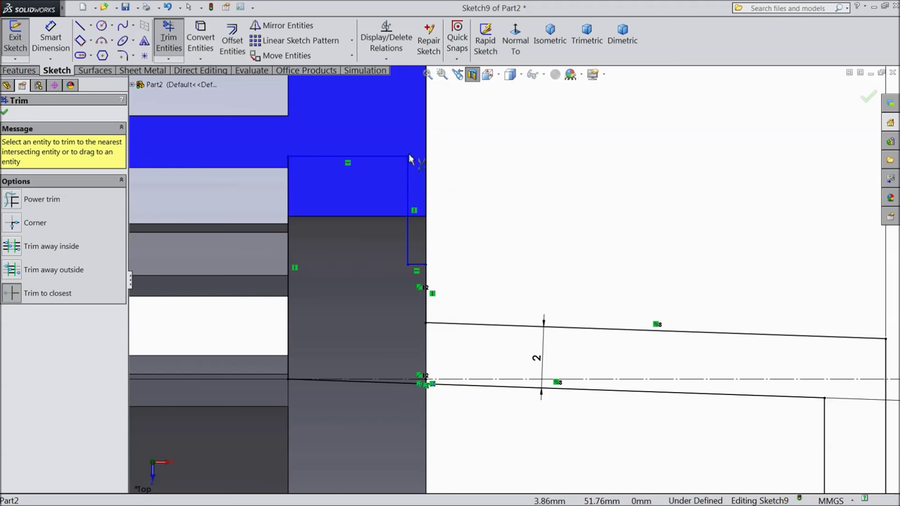
pyautogui.click(4, 113)
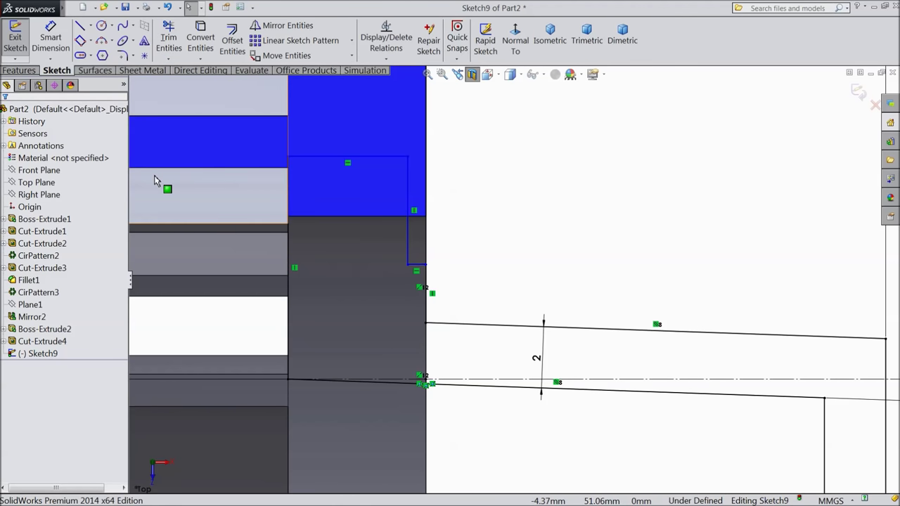
pyautogui.press('z')
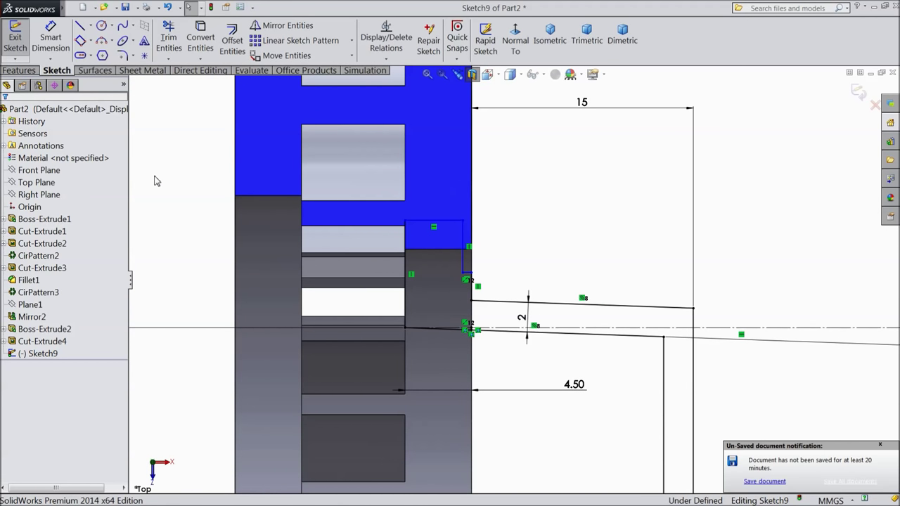
pyautogui.click(879, 446)
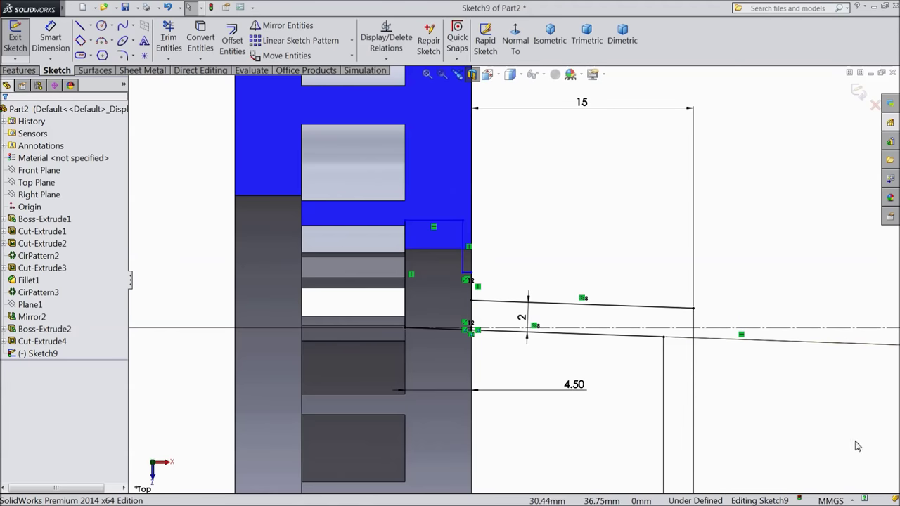
pyautogui.press('z')
pyautogui.click(31, 72)
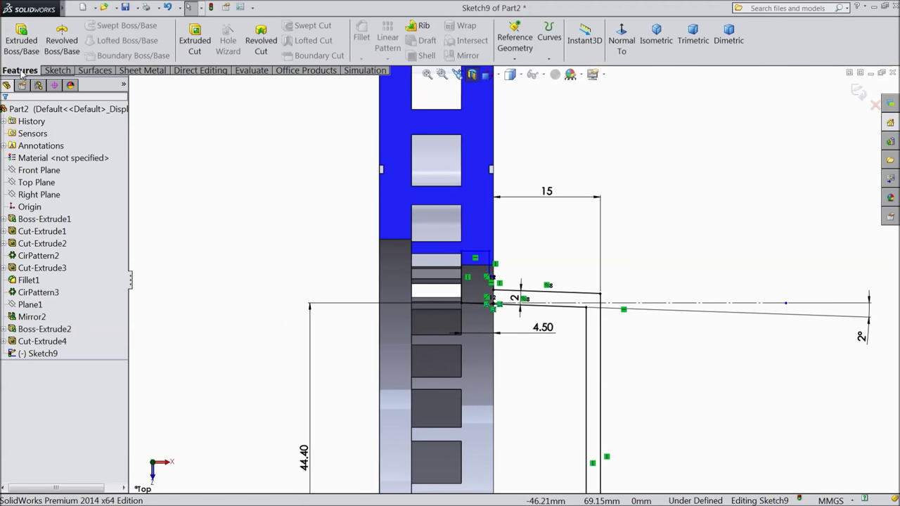
# Step: Revolve the thin hat profile about the horizontal centreline and preview it
pyautogui.click(62, 41)
pyautogui.scroll(3, 278, 177)
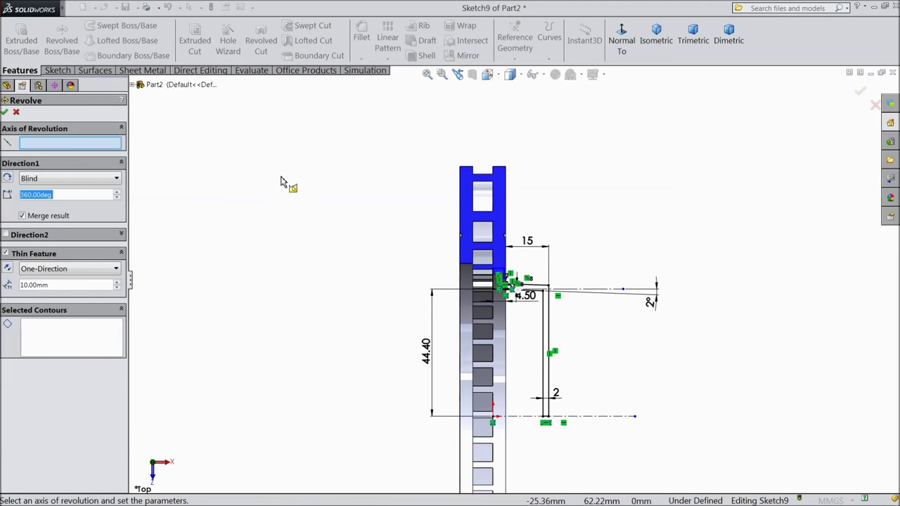
pyautogui.scroll(-4, 532, 295)
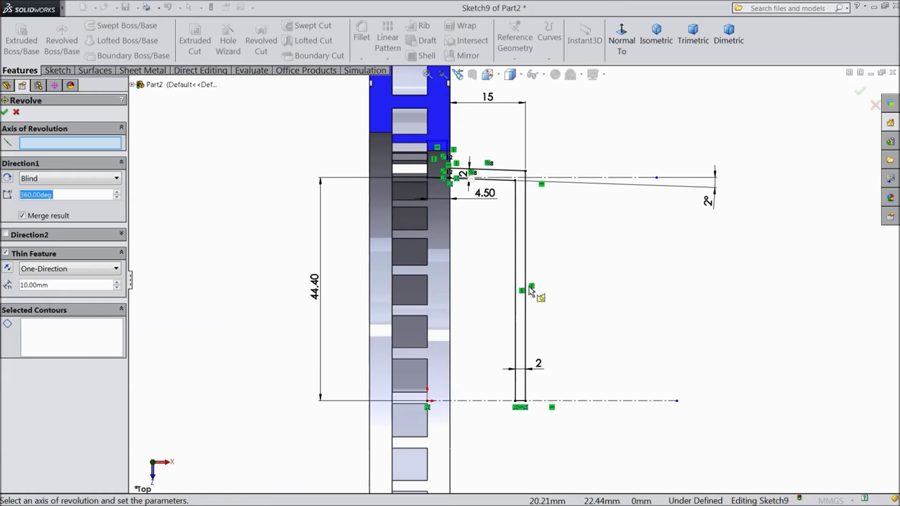
pyautogui.click(520, 237)
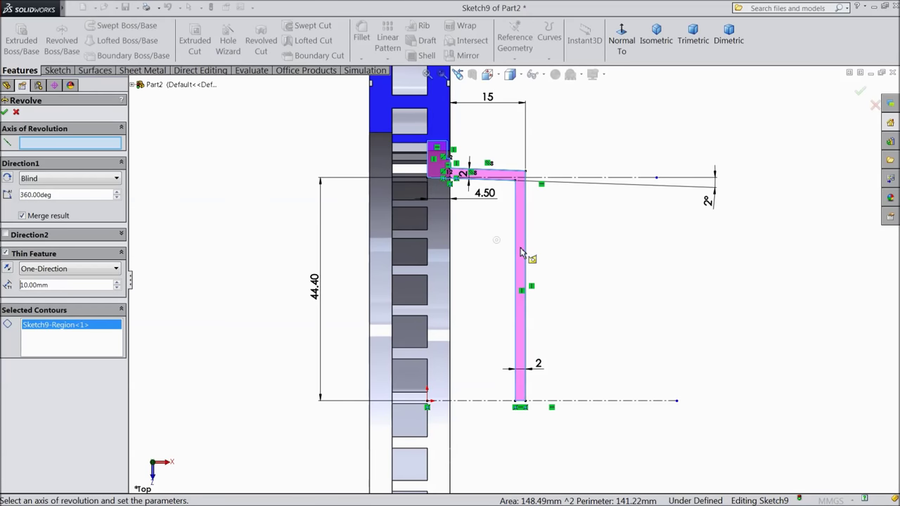
pyautogui.click(500, 401)
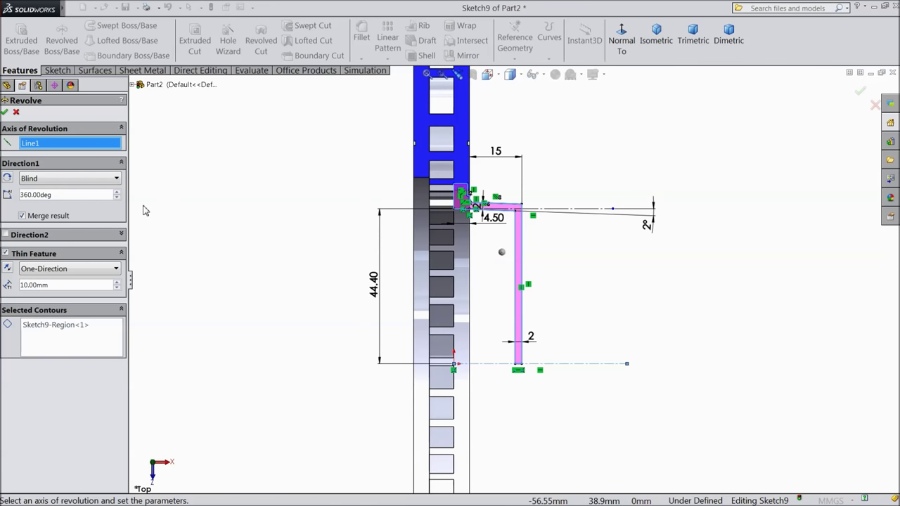
pyautogui.moveTo(303, 243); pyautogui.dragTo(263, 268, button='middle')
# Step: Reselect the profile region, switch off Thin Feature and confirm the 360° solid revolve
pyautogui.click(72, 340)
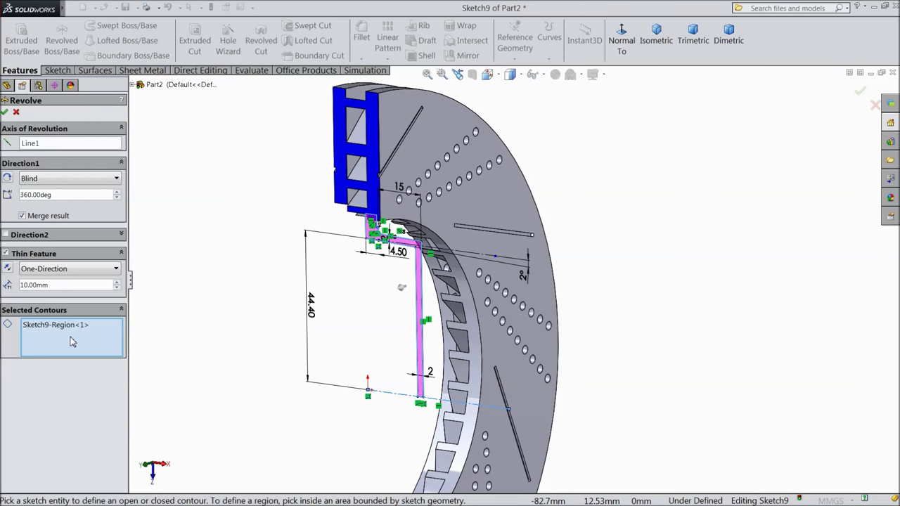
pyautogui.scroll(-3, 398, 239)
pyautogui.scroll(-3, 398, 238)
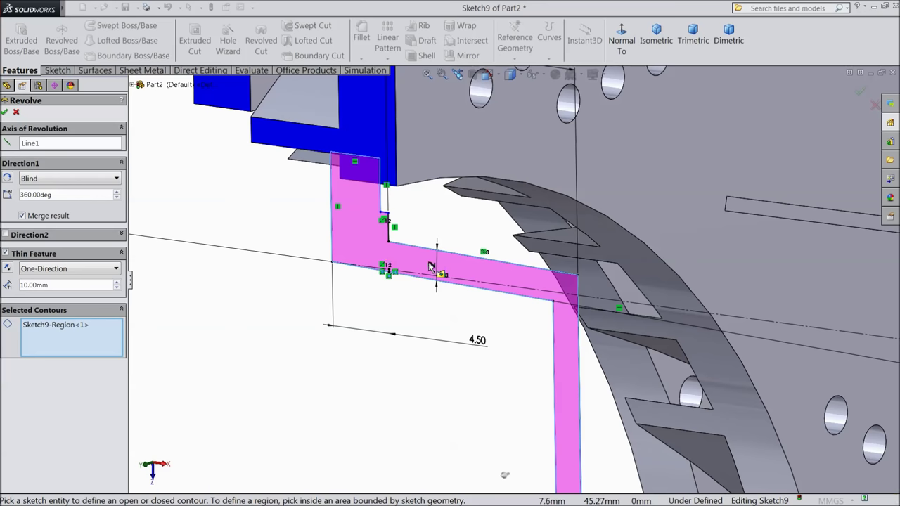
pyautogui.scroll(5, 373, 263)
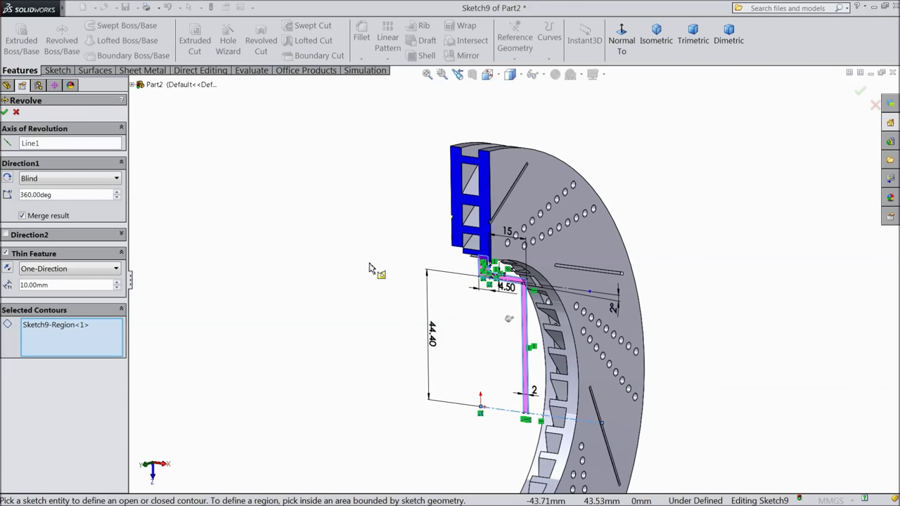
pyautogui.scroll(-2, 562, 410)
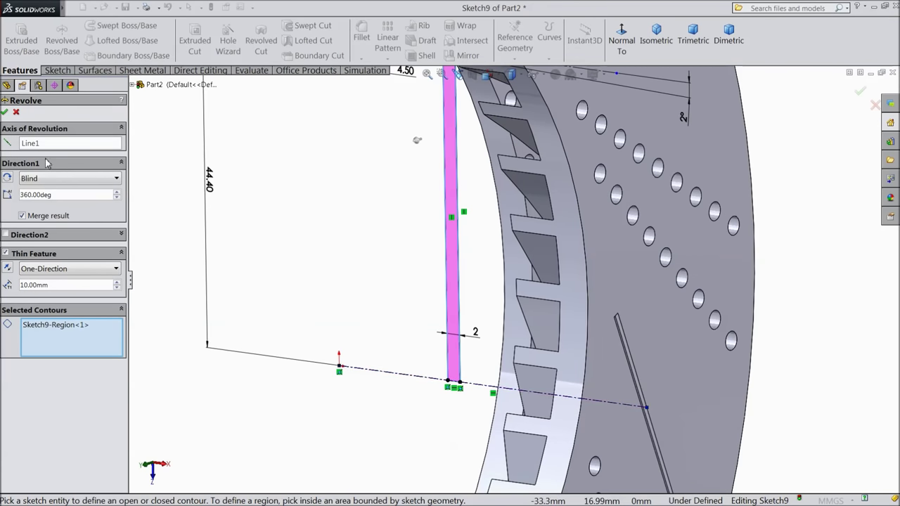
pyautogui.click(5, 254)
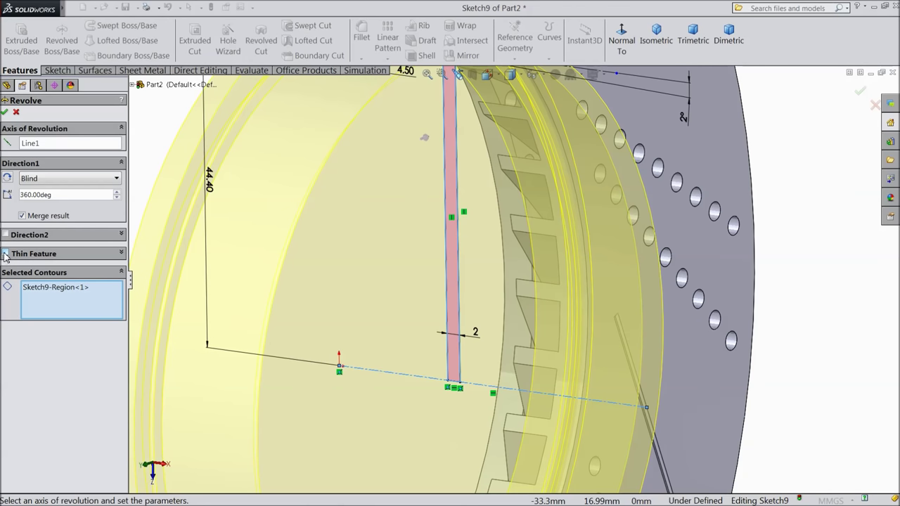
pyautogui.press('f')
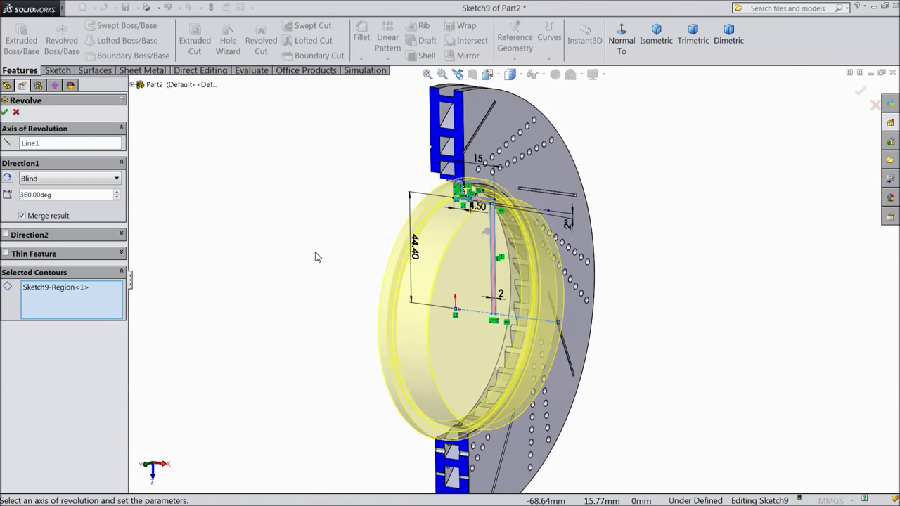
pyautogui.click(6, 113)
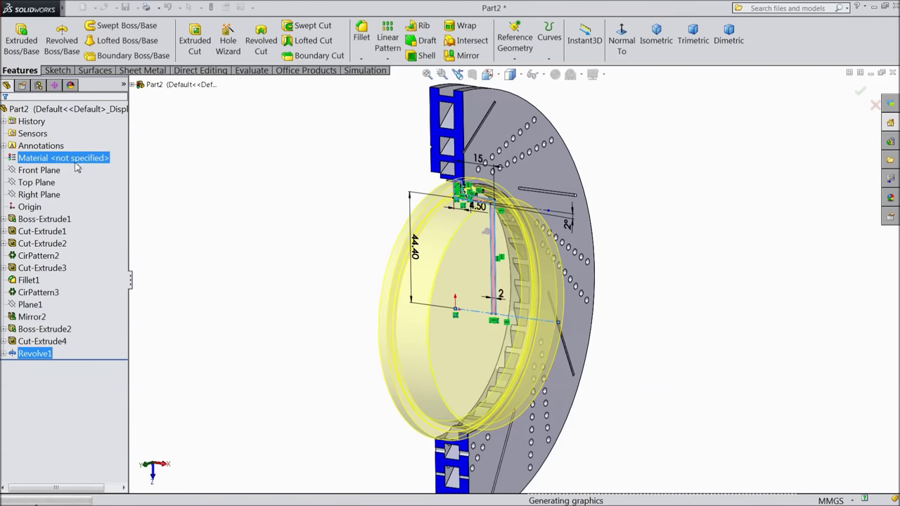
# Step: Turn off the cross-section and start a head-on sketch on the hat's inner face
pyautogui.moveTo(340, 267); pyautogui.dragTo(364, 258, button='middle')
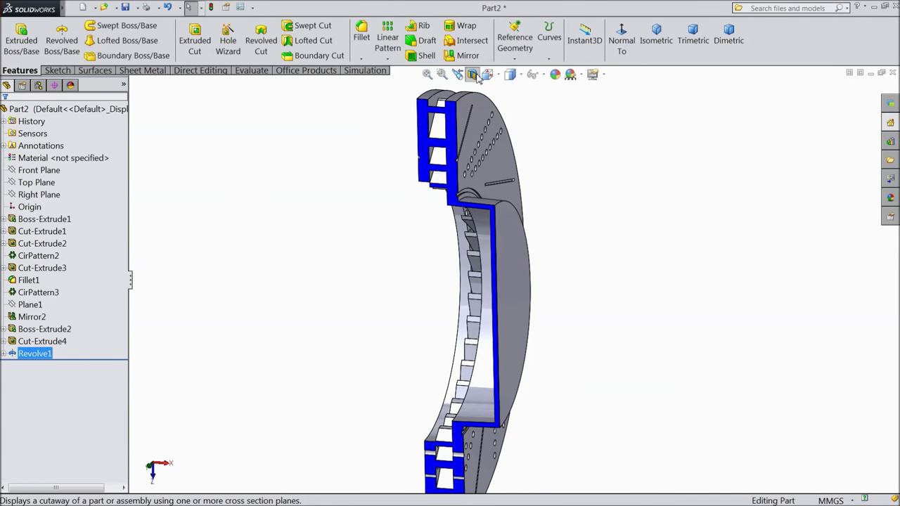
pyautogui.click(472, 74)
pyautogui.moveTo(361, 235); pyautogui.dragTo(307, 263, button='middle')
pyautogui.scroll(-5, 451, 288)
pyautogui.click(451, 288)
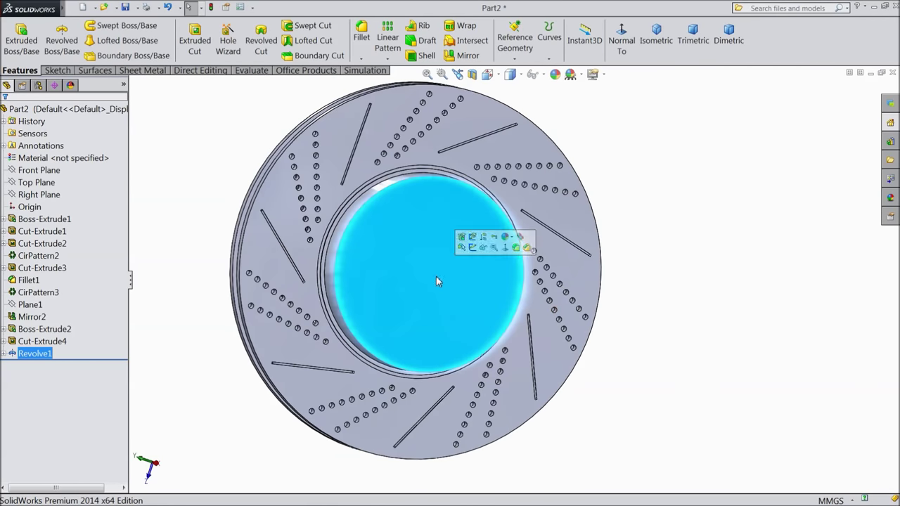
pyautogui.click(471, 253)
pyautogui.click(621, 40)
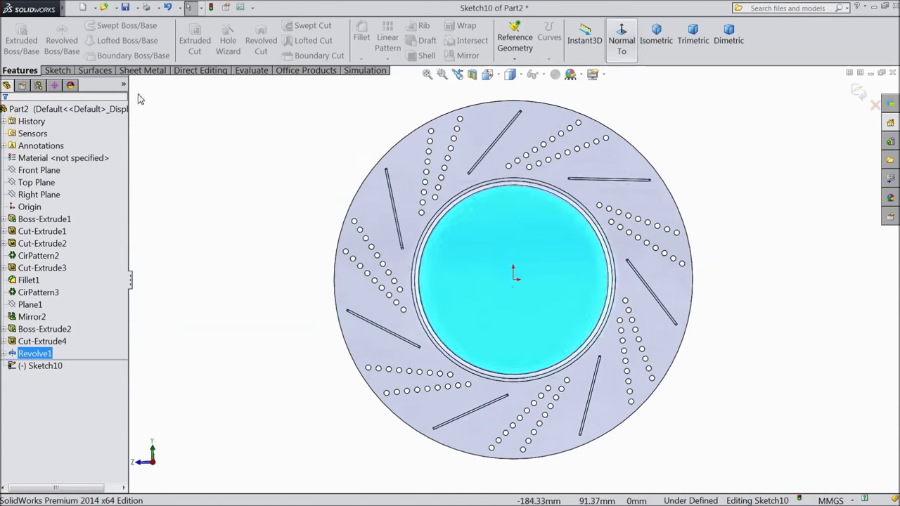
pyautogui.click(62, 72)
# Step: Draw two concentric circles on the origin, making the larger one construction geometry
pyautogui.click(101, 26)
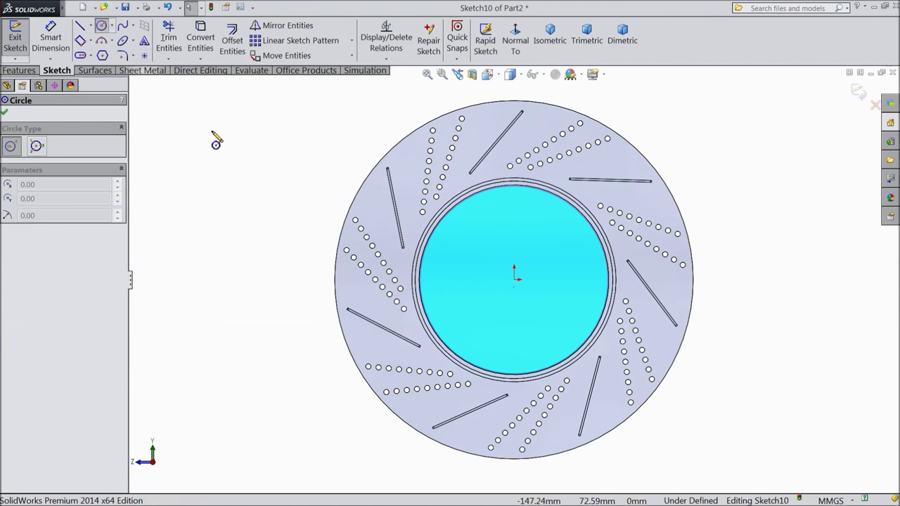
pyautogui.click(514, 280)
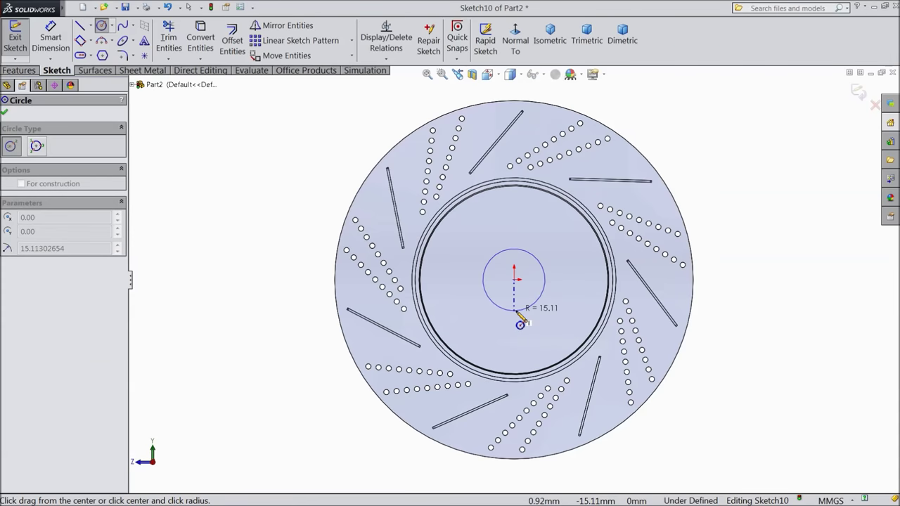
pyautogui.click(515, 311)
pyautogui.click(514, 280)
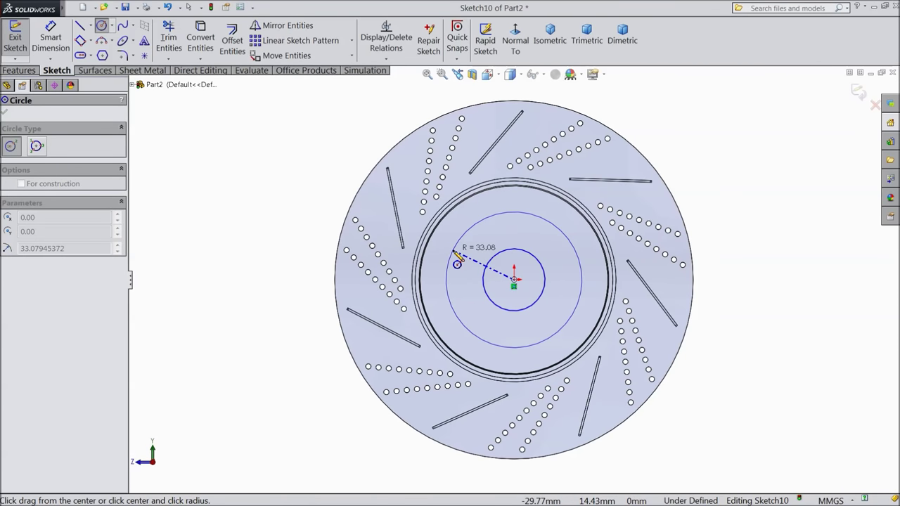
pyautogui.click(504, 345)
pyautogui.click(508, 309)
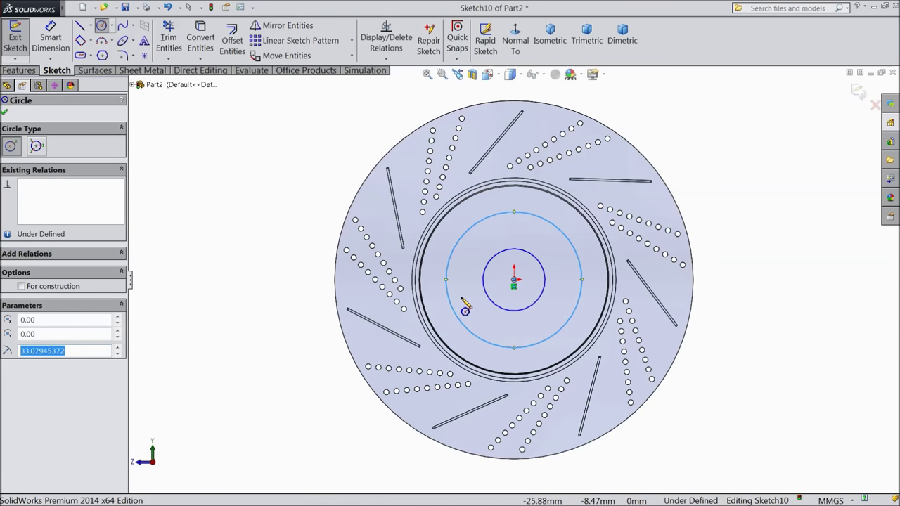
pyautogui.click(21, 287)
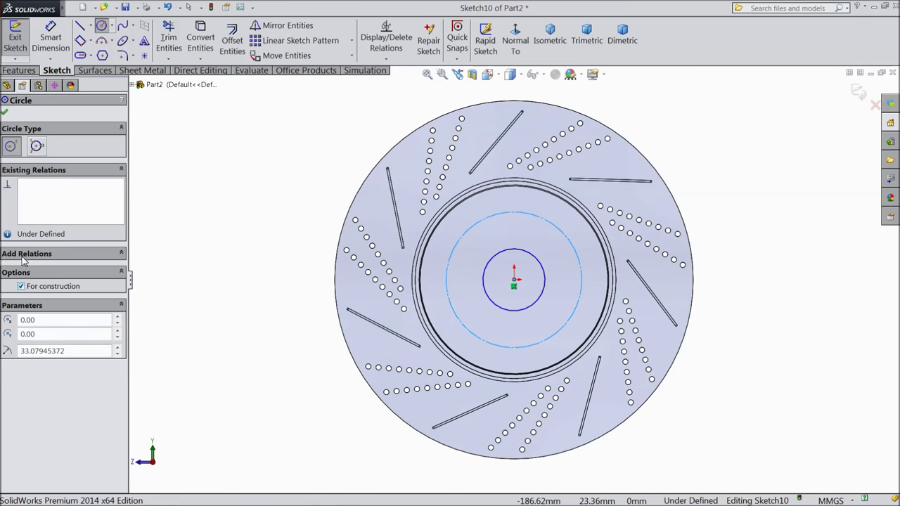
pyautogui.click(4, 113)
# Step: Dimension the centre circle to Ø26 and the construction circle to Ø48
pyautogui.click(61, 55)
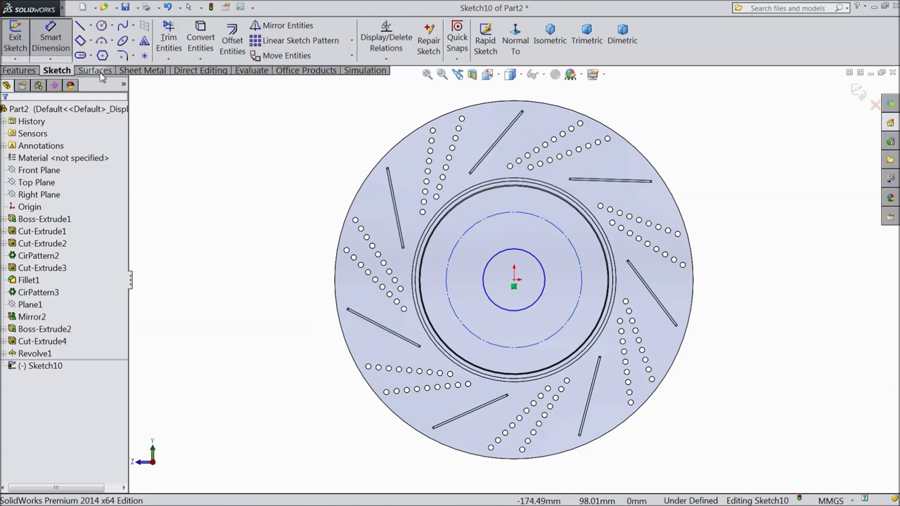
pyautogui.click(545, 284)
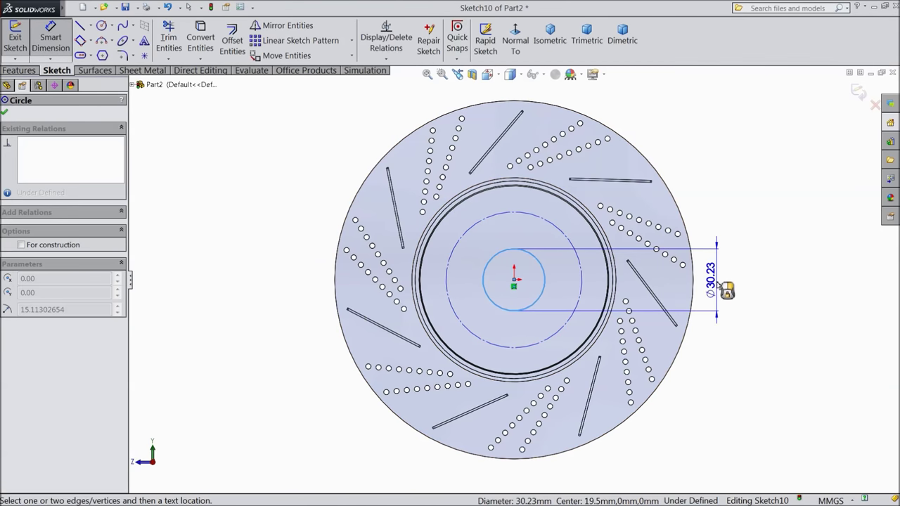
pyautogui.click(726, 290)
pyautogui.write('26')
pyautogui.click(666, 270)
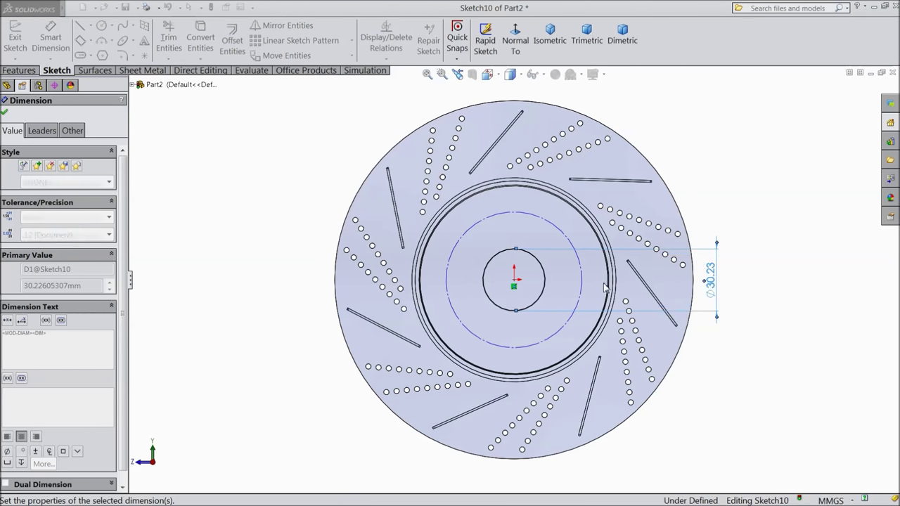
pyautogui.click(580, 293)
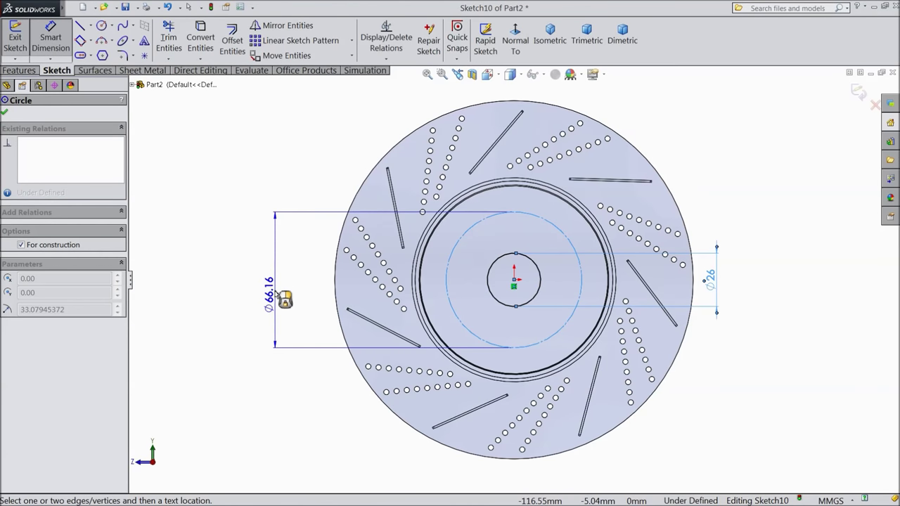
pyautogui.click(280, 298)
pyautogui.write('48')
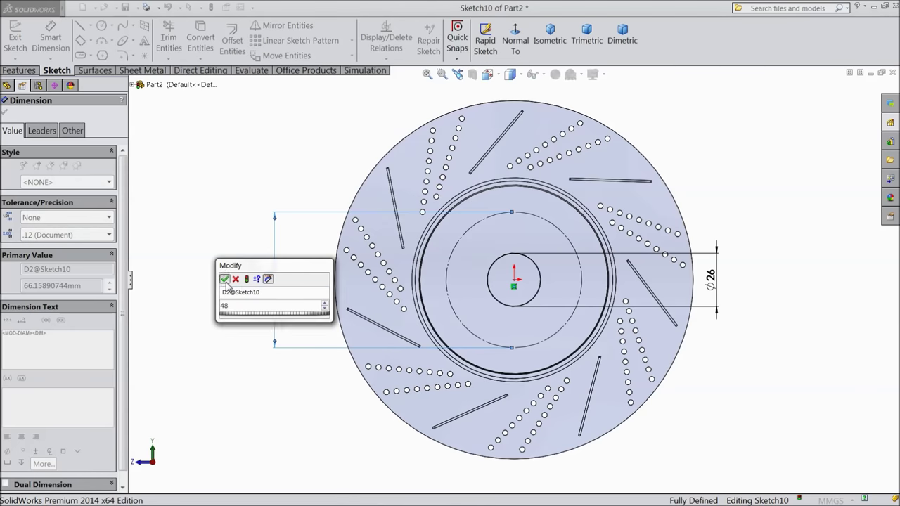
pyautogui.click(224, 280)
# Step: Add a Ø6.70 circle centred on the top of the construction circle
pyautogui.click(101, 26)
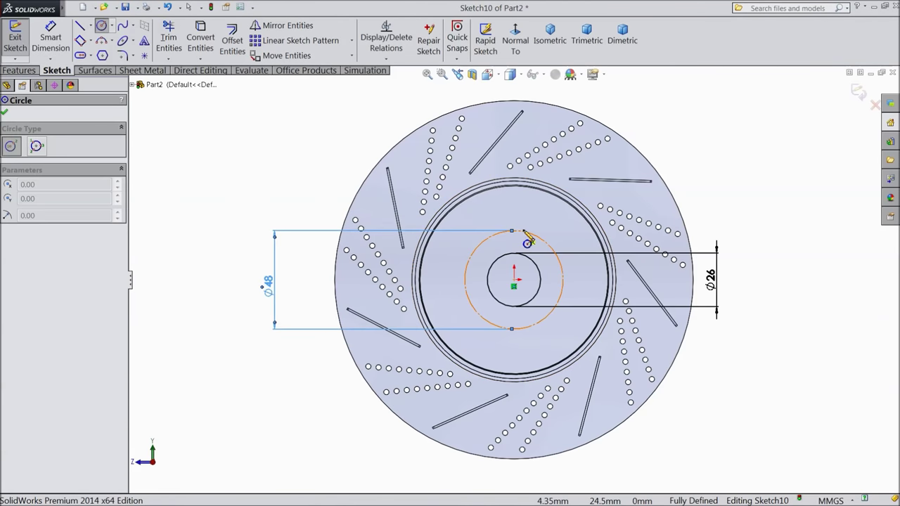
pyautogui.scroll(-2, 518, 237)
pyautogui.click(507, 238)
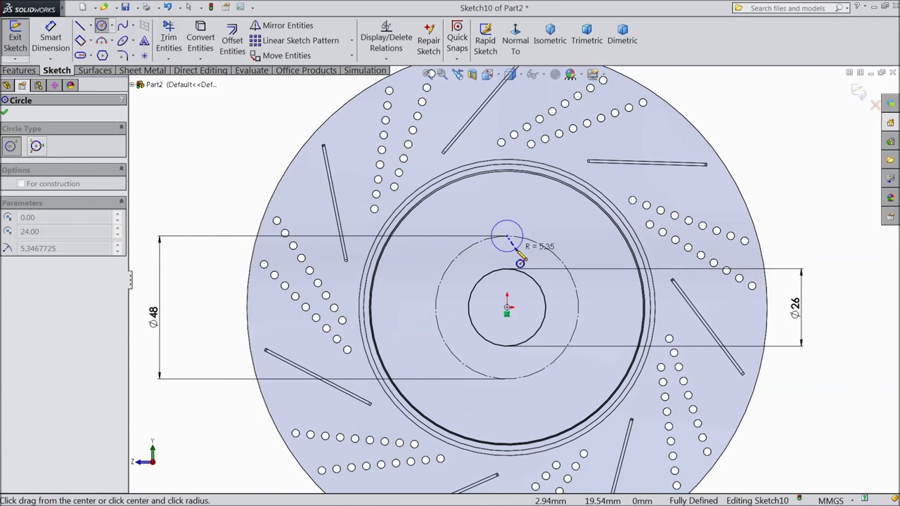
pyautogui.click(516, 251)
pyautogui.click(51, 48)
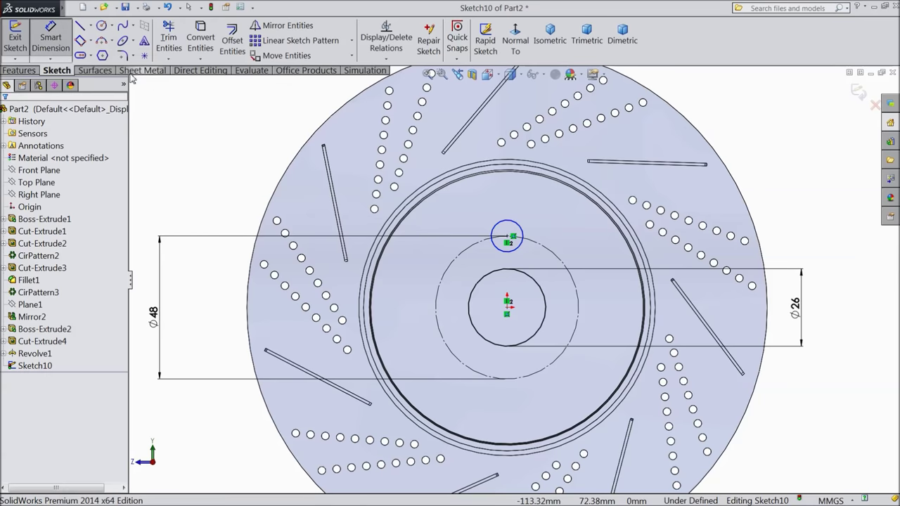
pyautogui.click(521, 232)
pyautogui.click(558, 215)
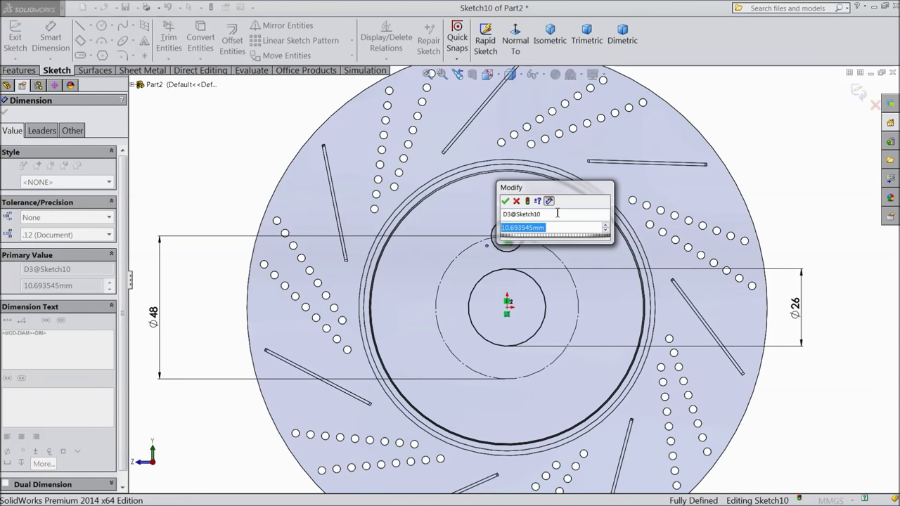
pyautogui.write('6')
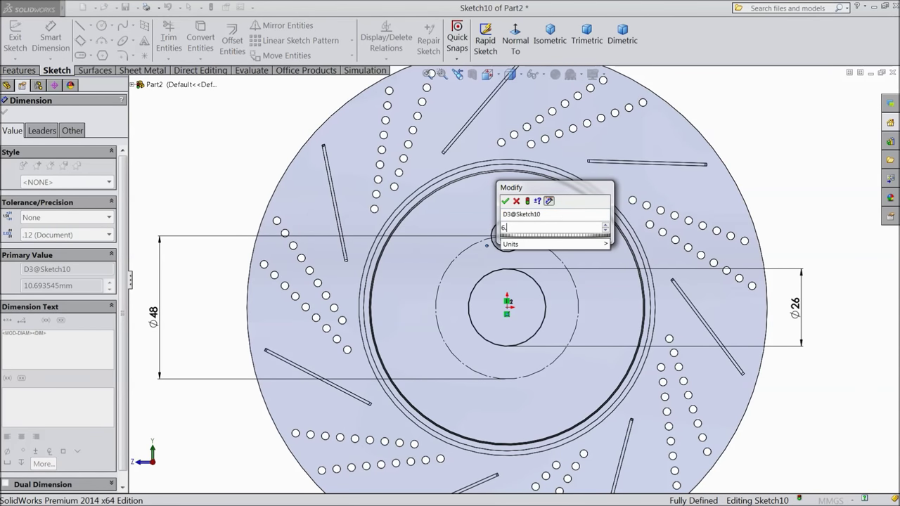
pyautogui.write('.7')
pyautogui.click(504, 202)
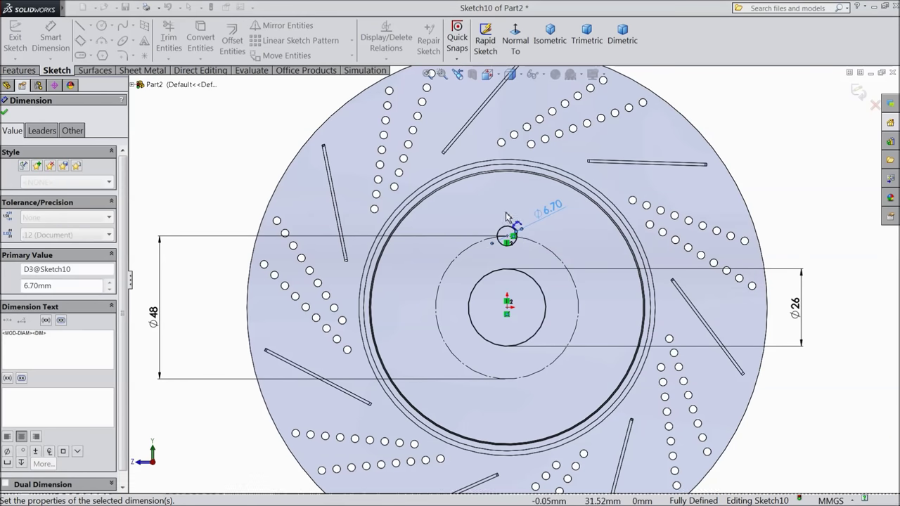
pyautogui.click(4, 113)
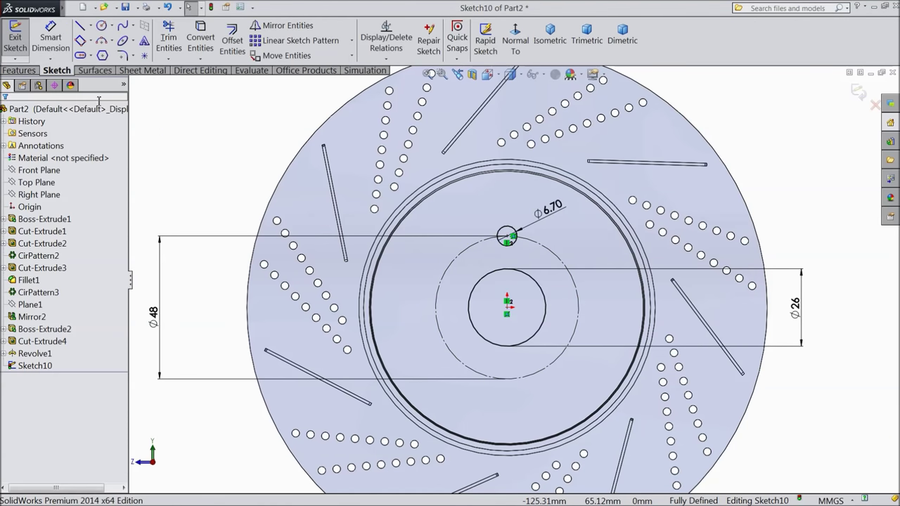
pyautogui.click(351, 40)
pyautogui.click(306, 70)
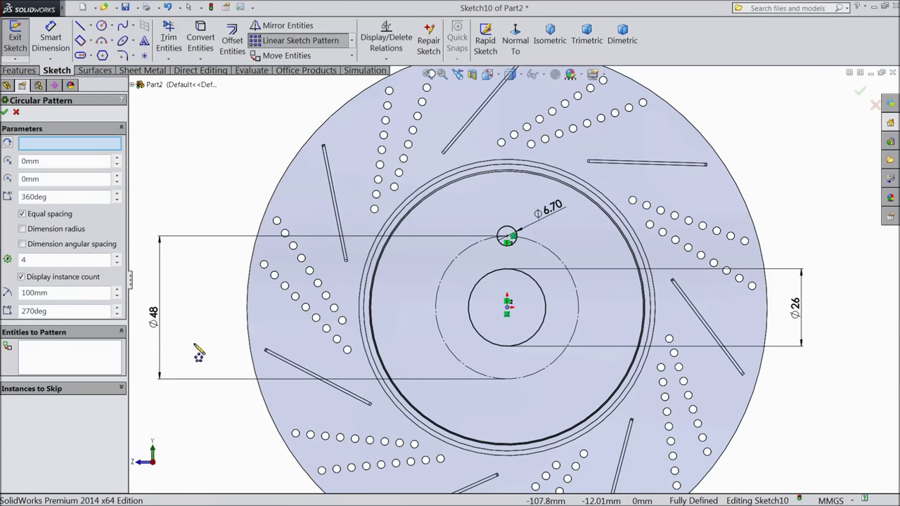
# Step: Select the Ø6.70 circle and accept a five-instance, 360° circular pattern
pyautogui.click(519, 242)
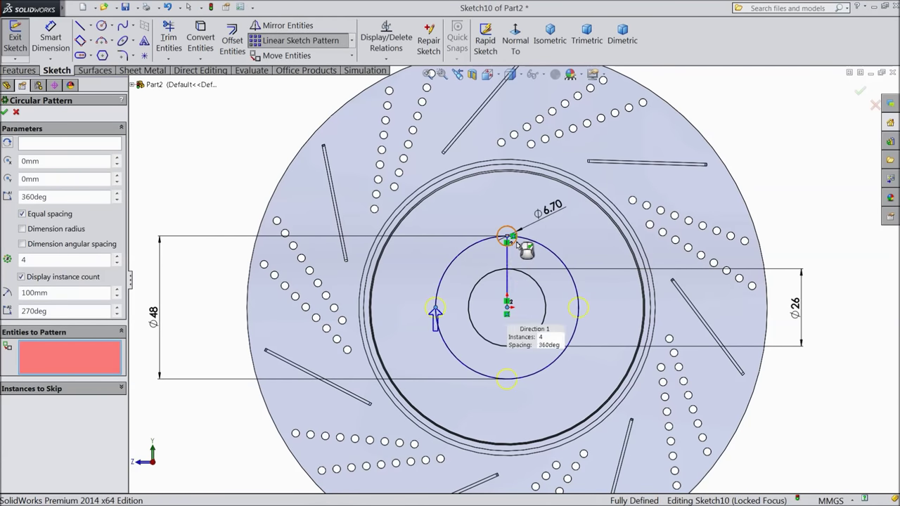
pyautogui.click(519, 242)
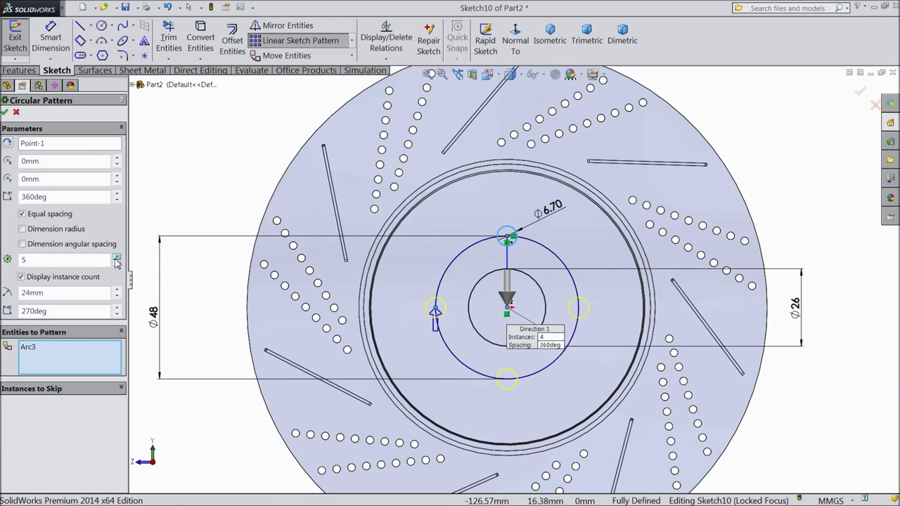
pyautogui.click(4, 113)
pyautogui.click(19, 71)
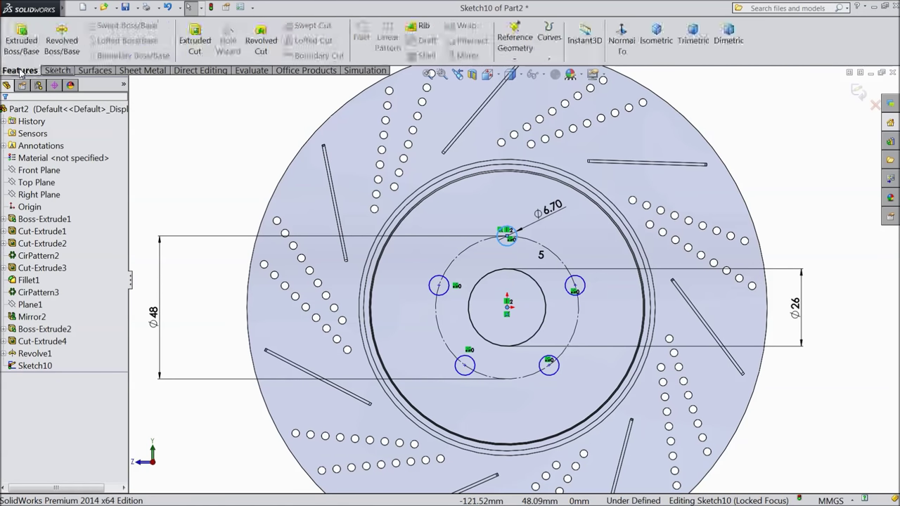
# Step: Extrude-cut the Ø26 bore and five Ø6.70 bolt holes through the hat, then inspect them
pyautogui.click(191, 45)
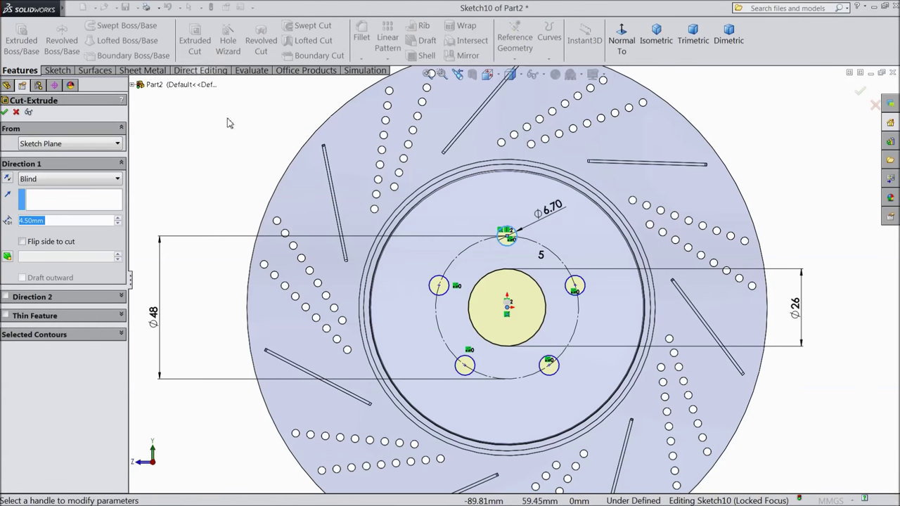
pyautogui.scroll(3, 513, 302)
pyautogui.moveTo(298, 230); pyautogui.dragTo(617, 320, button='middle')
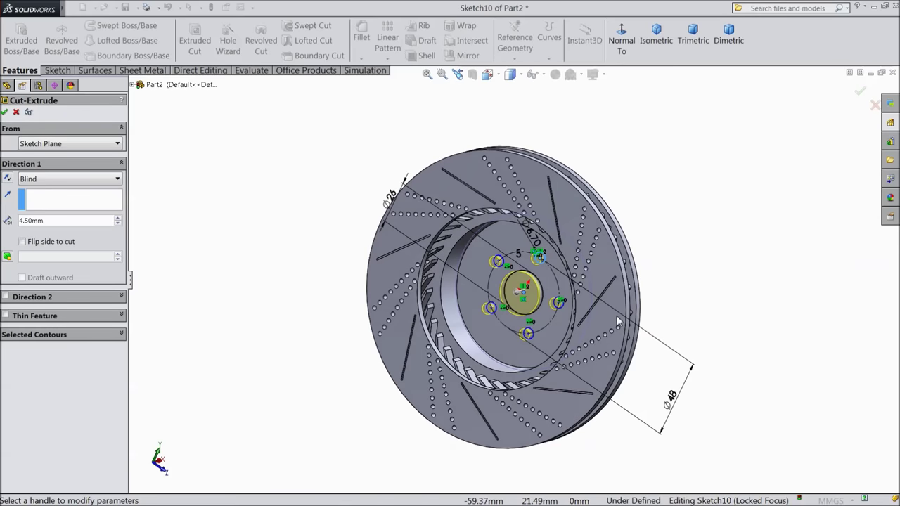
pyautogui.scroll(-3, 597, 316)
pyautogui.click(5, 113)
pyautogui.press('f')
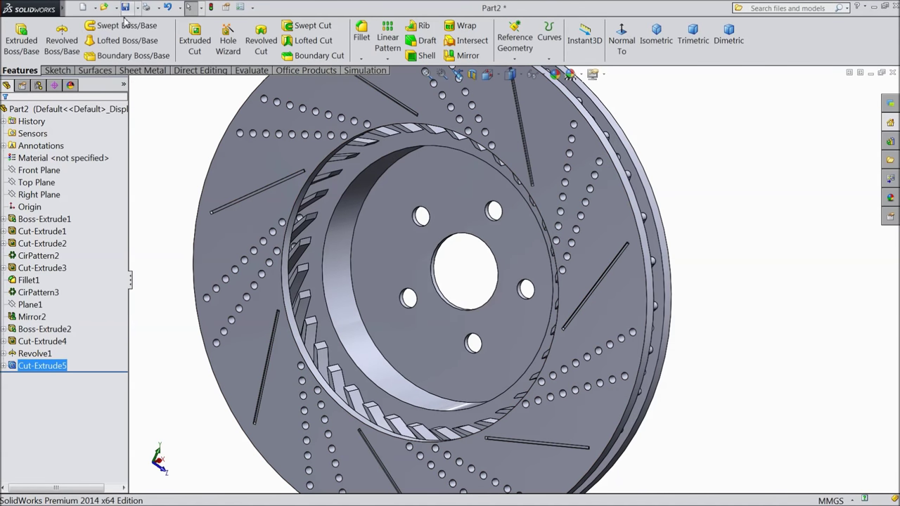
pyautogui.moveTo(266, 167)
pyautogui.mouseDown(button='middle')
pyautogui.moveTo(183, 161)
pyautogui.moveTo(263, 165)
pyautogui.mouseUp(button='middle')
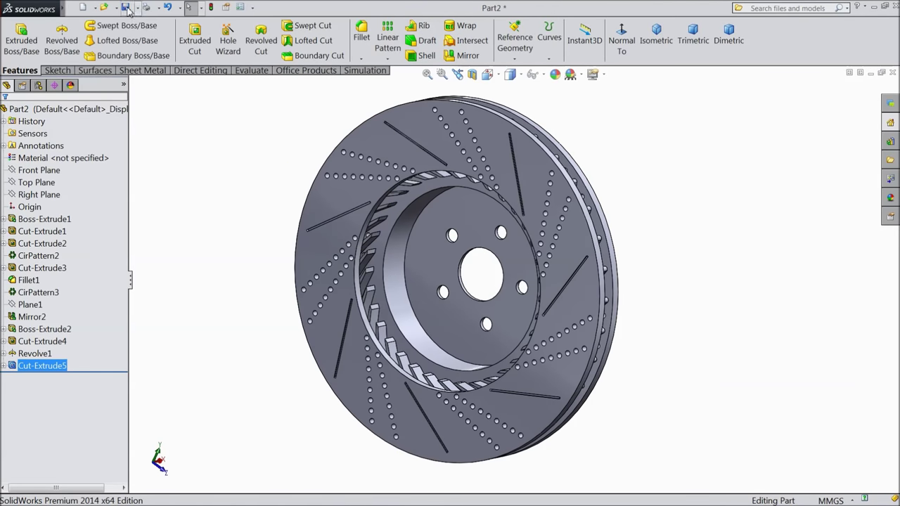
# Step: In the Save As dialog, create a new Desktop folder and start naming it DISC
pyautogui.click(128, 9)
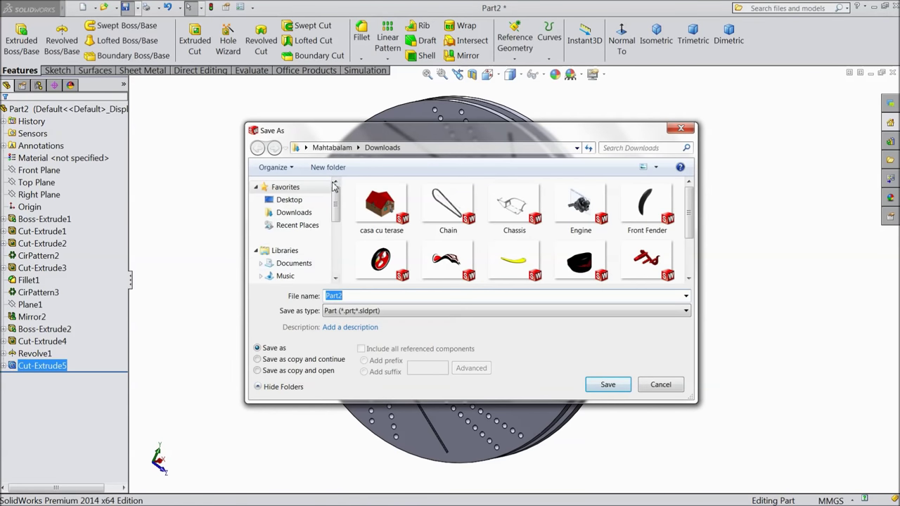
pyautogui.click(327, 167)
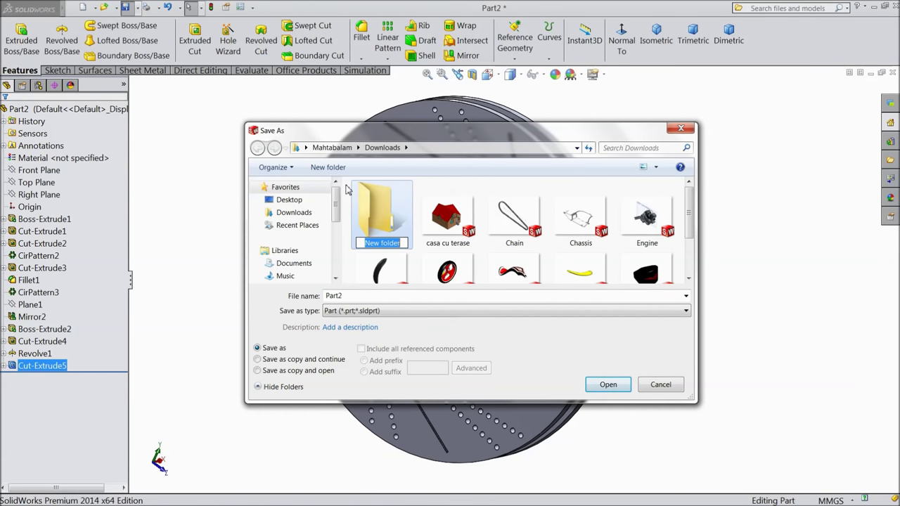
pyautogui.click(285, 200)
pyautogui.click(328, 167)
pyautogui.press('capslock')
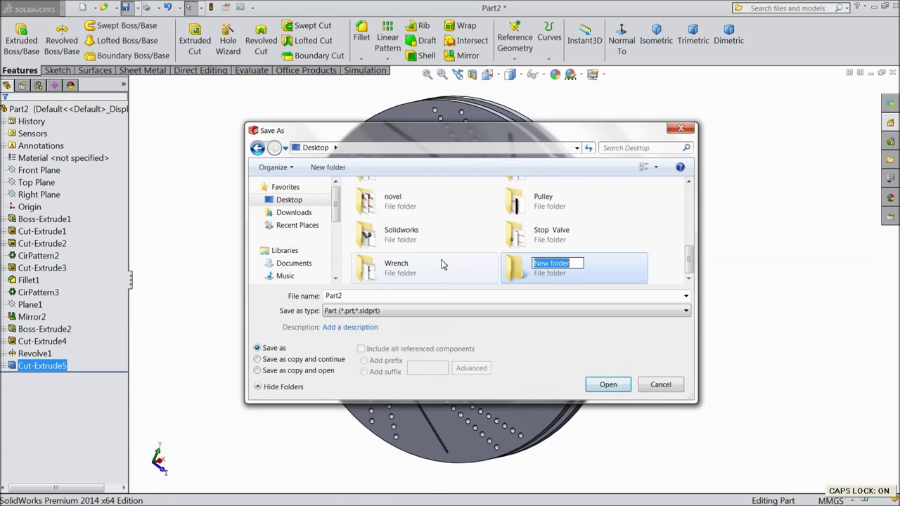
pyautogui.write('DISC BRAKE')
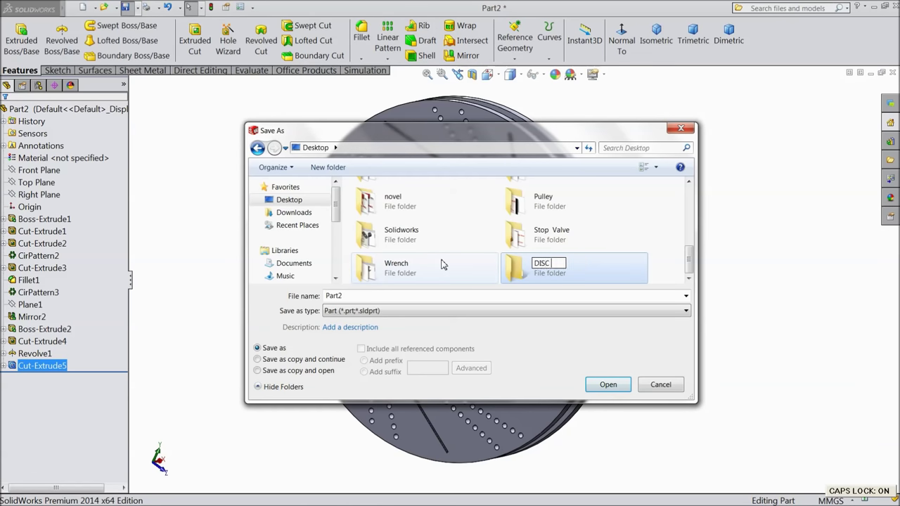
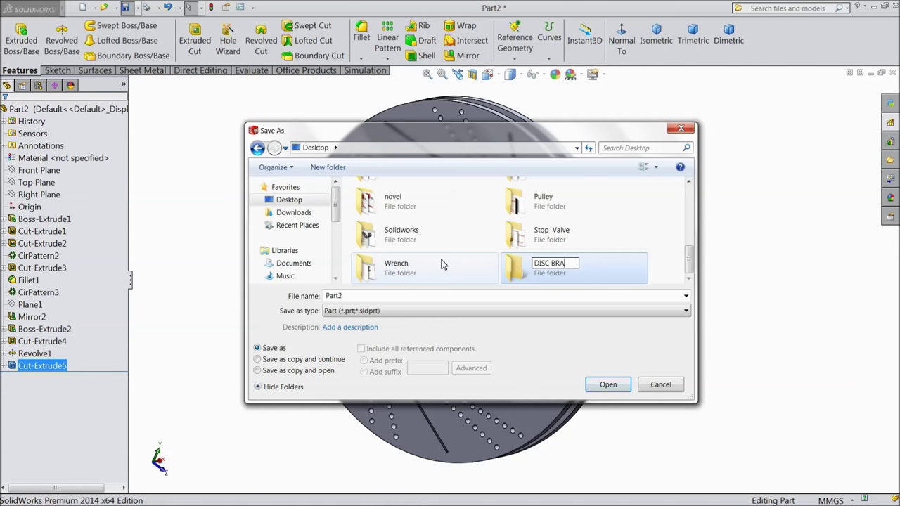
# Step: Save the brake disc part as Disk in the new DISC BRAKE folder and view it isometrically
pyautogui.click(609, 275)
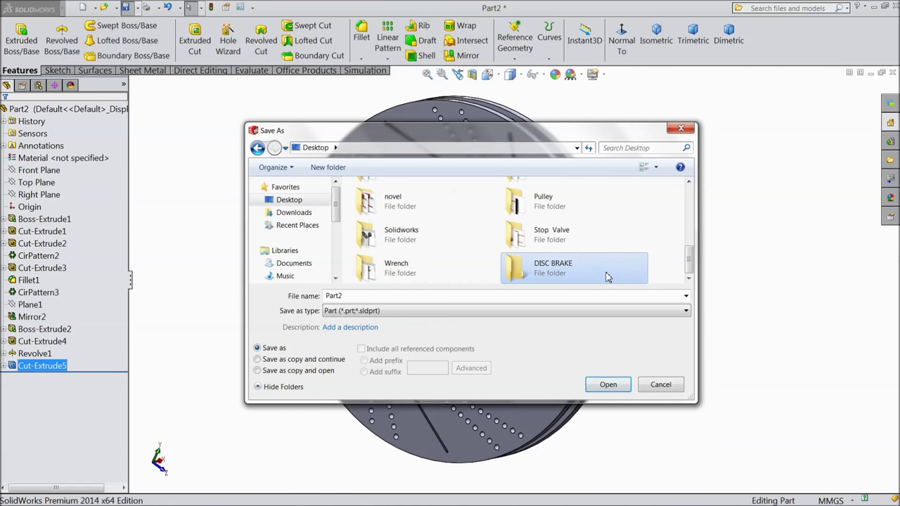
pyautogui.doubleClick(609, 275)
pyautogui.doubleClick(343, 295)
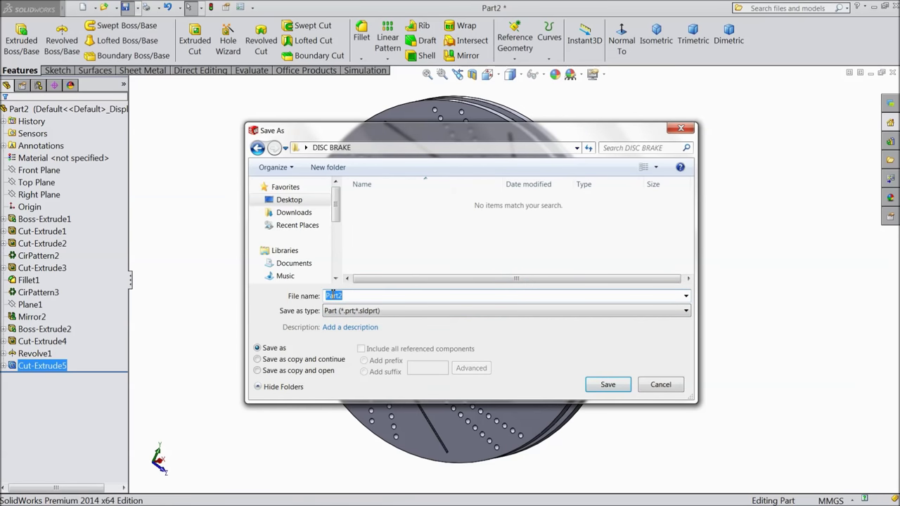
pyautogui.press('capslock')
pyautogui.click(603, 387)
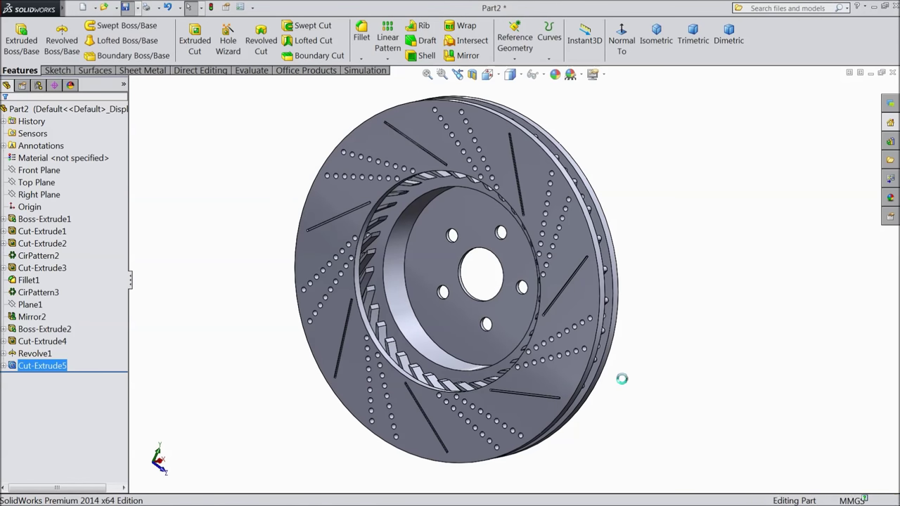
pyautogui.moveTo(671, 303); pyautogui.dragTo(252, 377, button='middle')
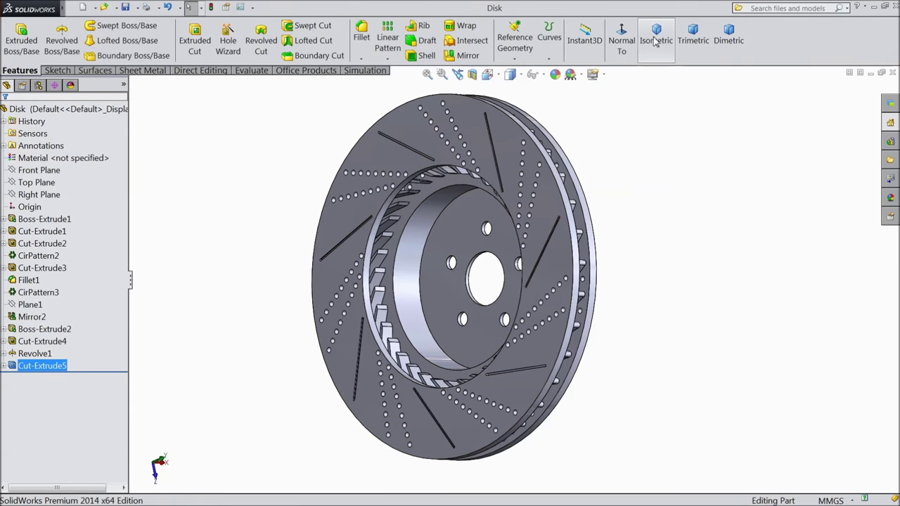
pyautogui.click(655, 35)
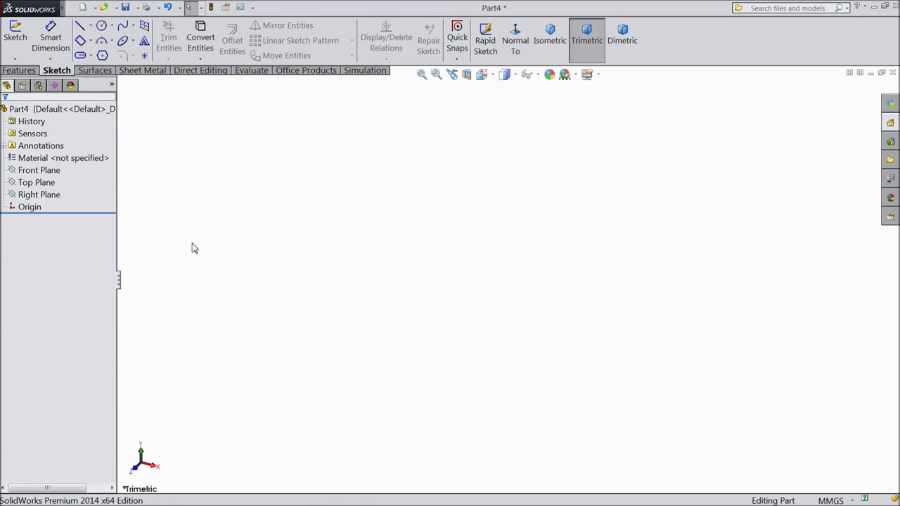
# Step: Start a sketch on the Right Plane with a horizontal centerline through the origin
pyautogui.click(44, 195)
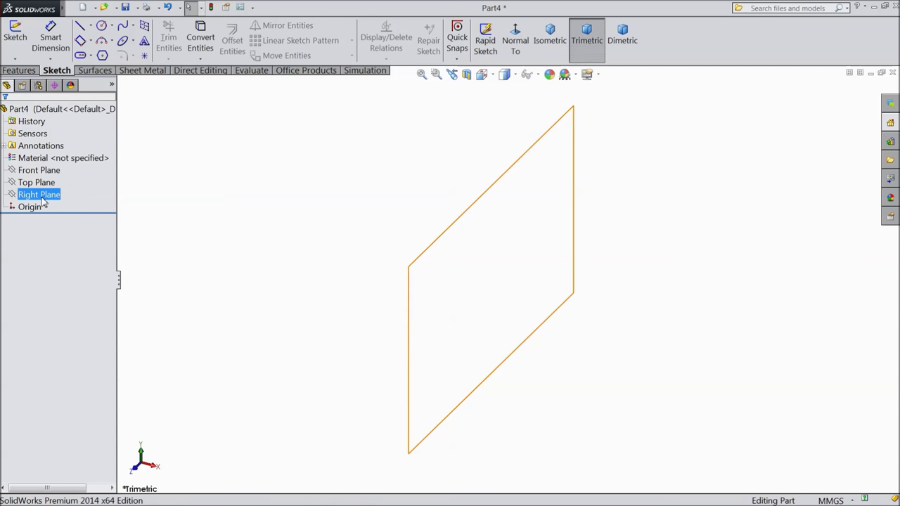
pyautogui.click(42, 197)
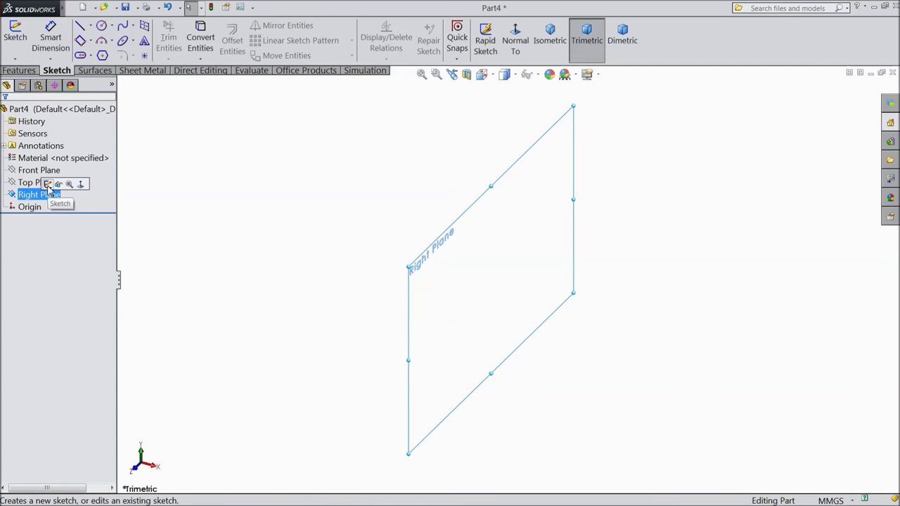
pyautogui.click(47, 184)
pyautogui.click(91, 27)
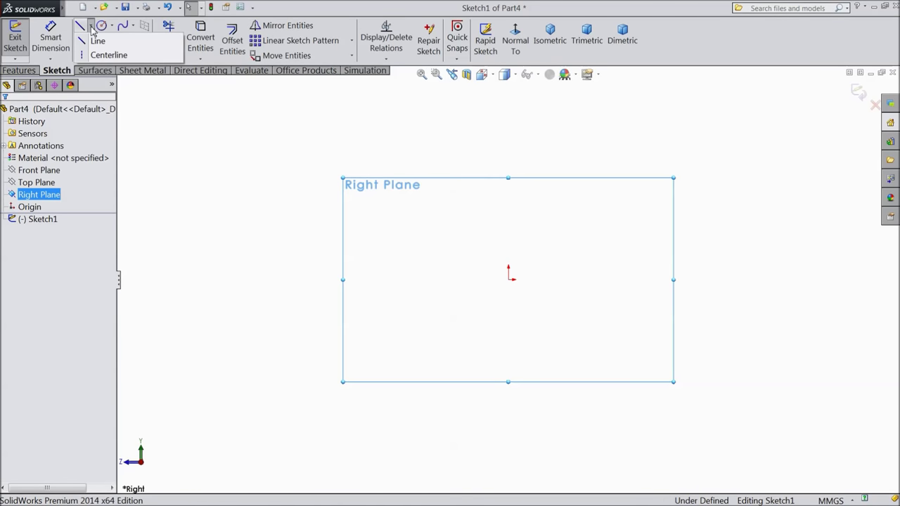
pyautogui.click(102, 56)
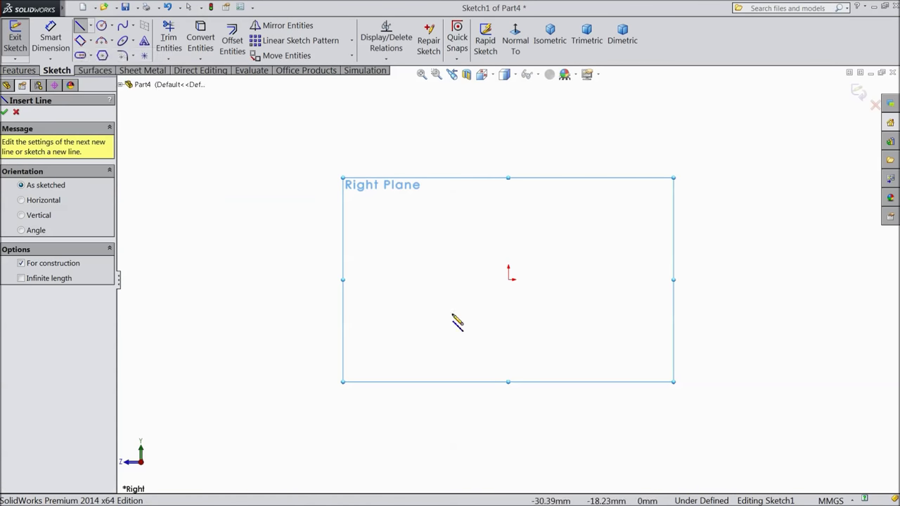
pyautogui.click(399, 279)
pyautogui.click(614, 278)
pyautogui.rightClick(616, 279)
pyautogui.click(636, 92)
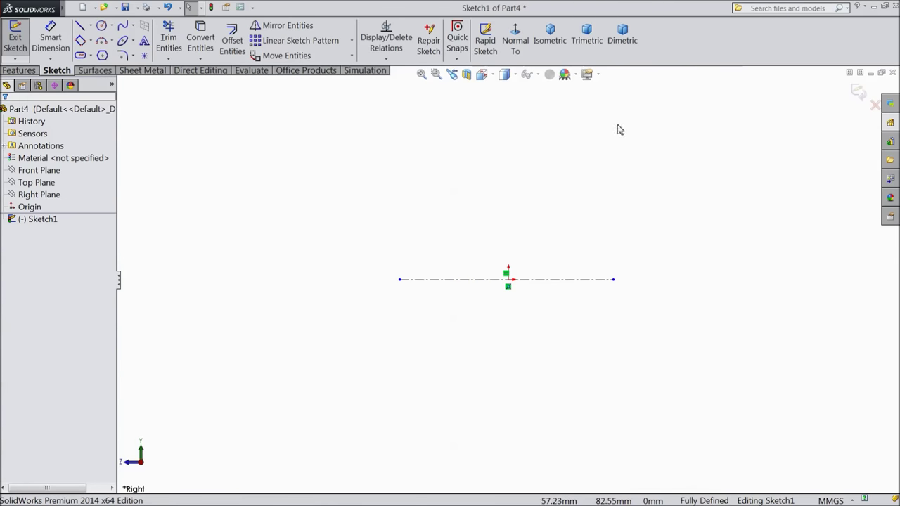
# Step: Draw a 100.78 mm vertical line up from the origin and make it construction geometry
pyautogui.click(81, 25)
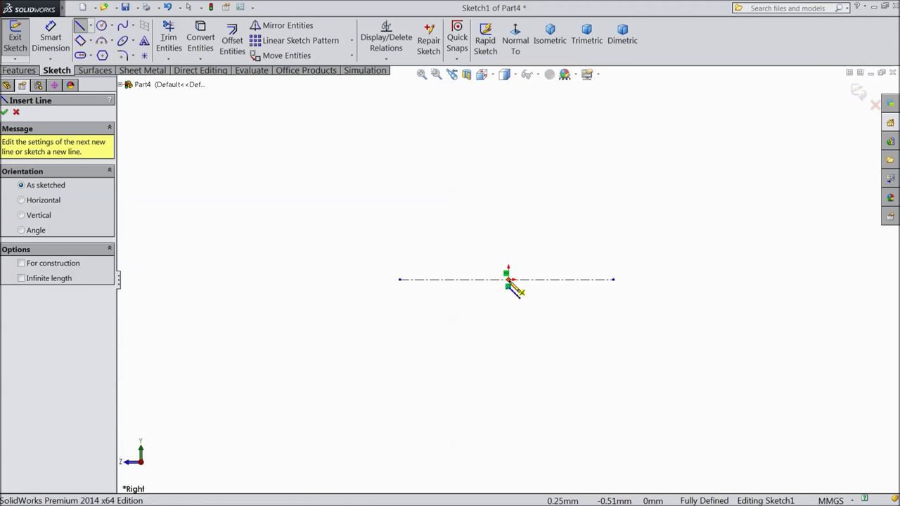
pyautogui.click(509, 279)
pyautogui.click(509, 92)
pyautogui.rightClick(543, 99)
pyautogui.click(567, 98)
pyautogui.click(509, 178)
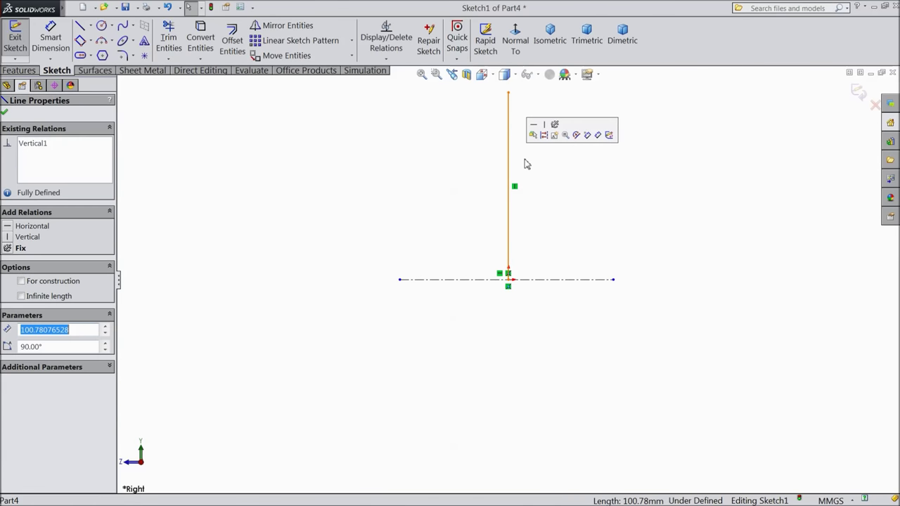
pyautogui.click(542, 135)
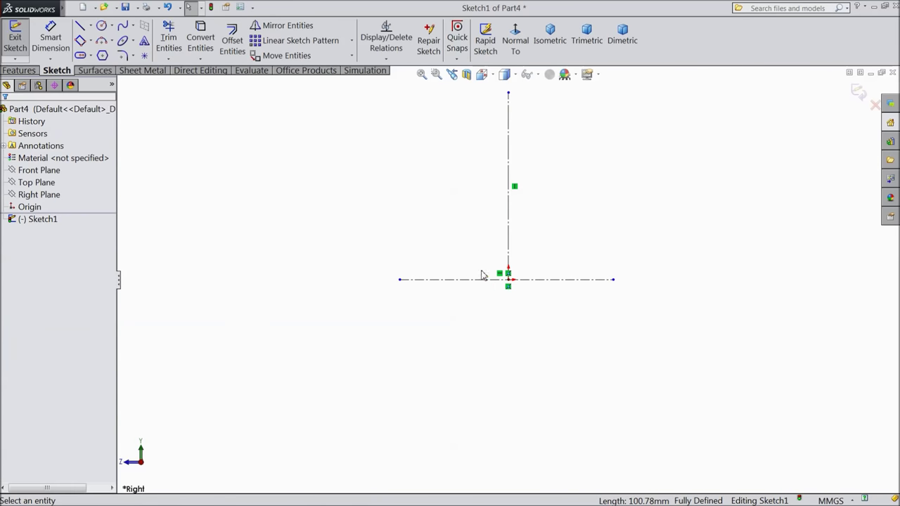
# Step: Draw two concentric circles centred on the origin
pyautogui.click(102, 26)
pyautogui.click(508, 279)
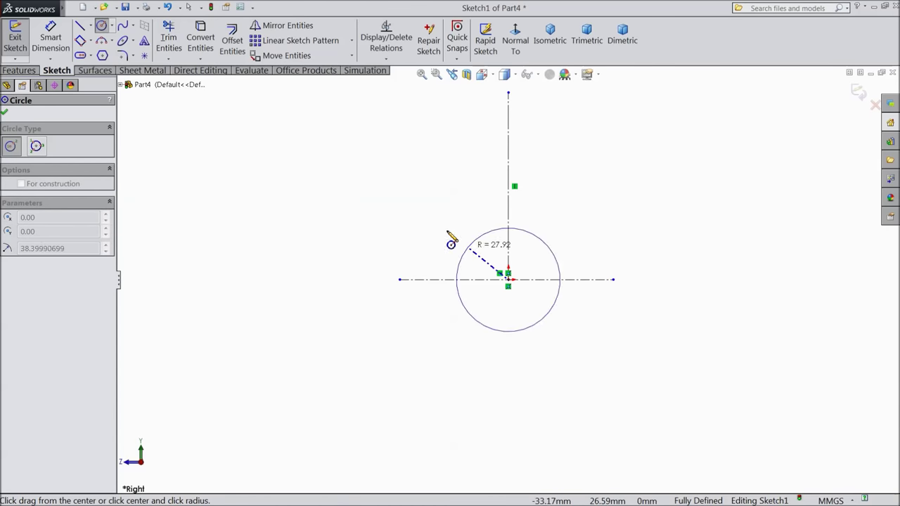
pyautogui.click(382, 151)
pyautogui.click(508, 279)
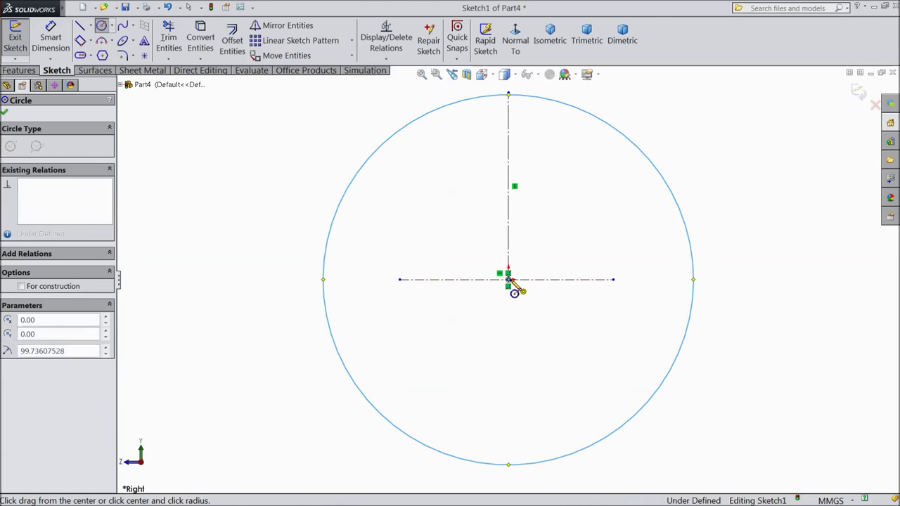
pyautogui.click(380, 245)
# Step: Dimension the inner circle to Ø174.54 mm and the outer circle to Ø190 mm
pyautogui.click(51, 40)
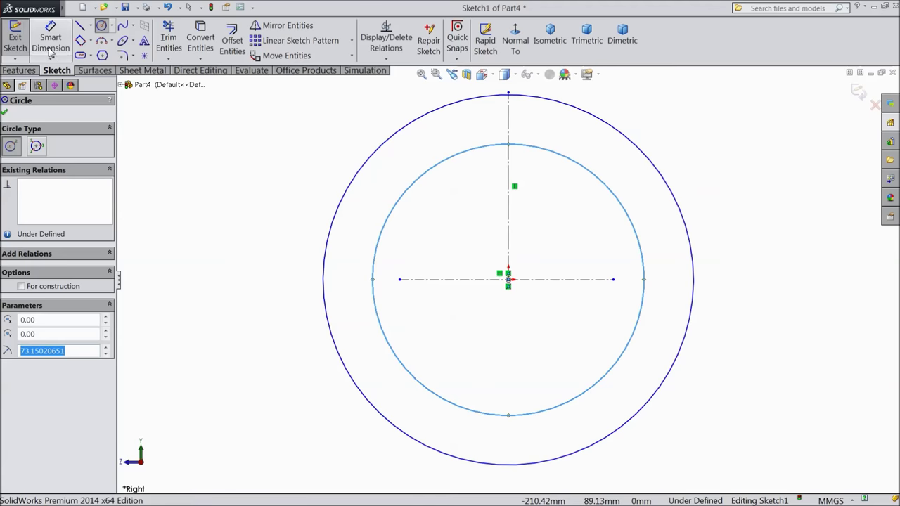
pyautogui.click(644, 316)
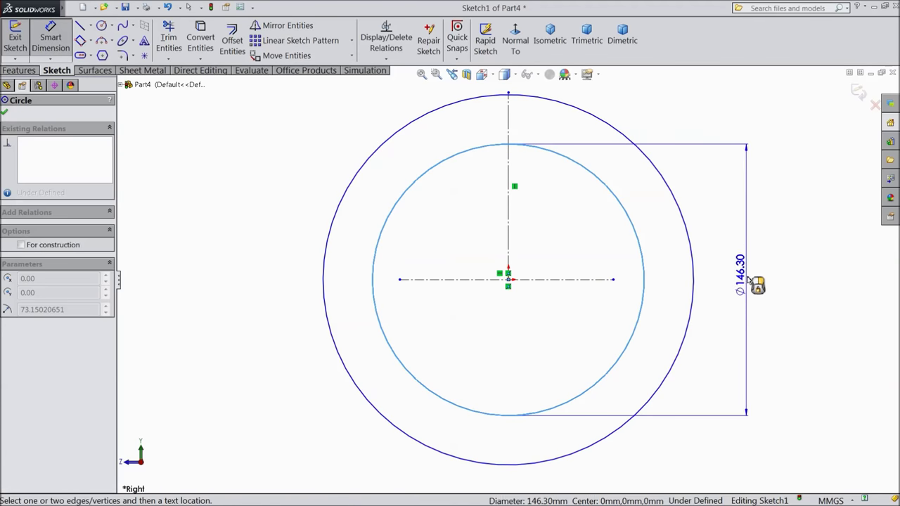
pyautogui.click(747, 282)
pyautogui.write('174.54')
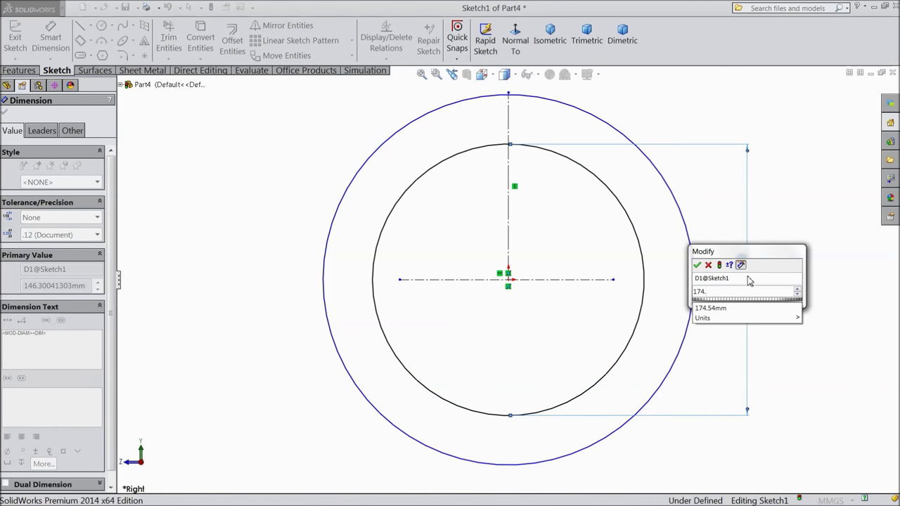
pyautogui.click(697, 265)
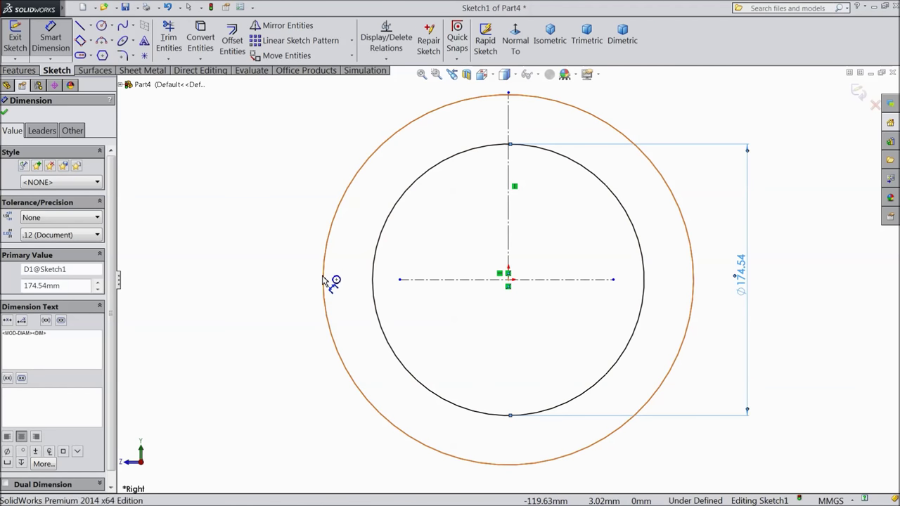
pyautogui.click(324, 276)
pyautogui.click(214, 291)
pyautogui.write('190')
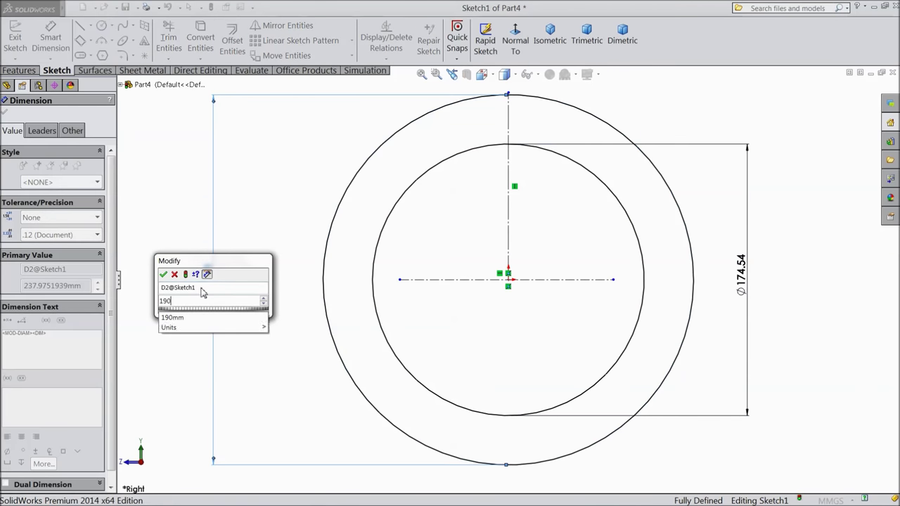
pyautogui.click(163, 274)
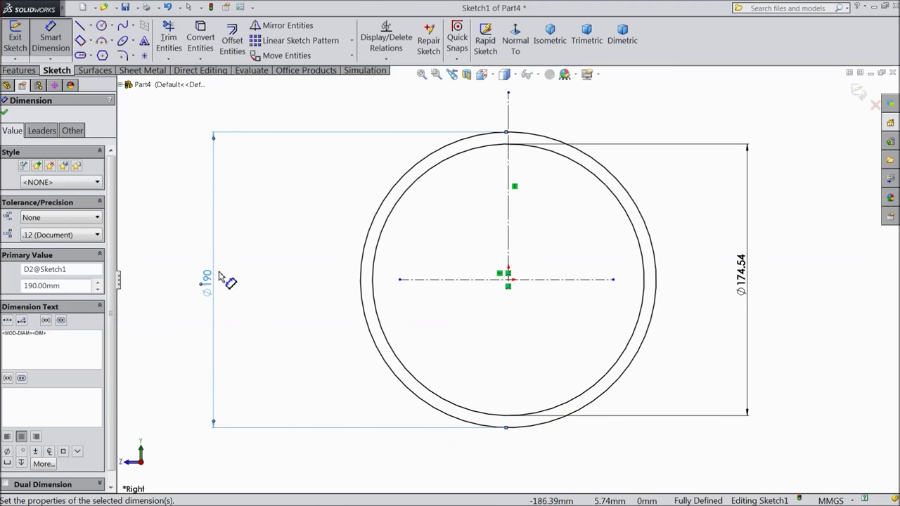
# Step: Draw a horizontal line across both circles above the centerline
pyautogui.click(79, 24)
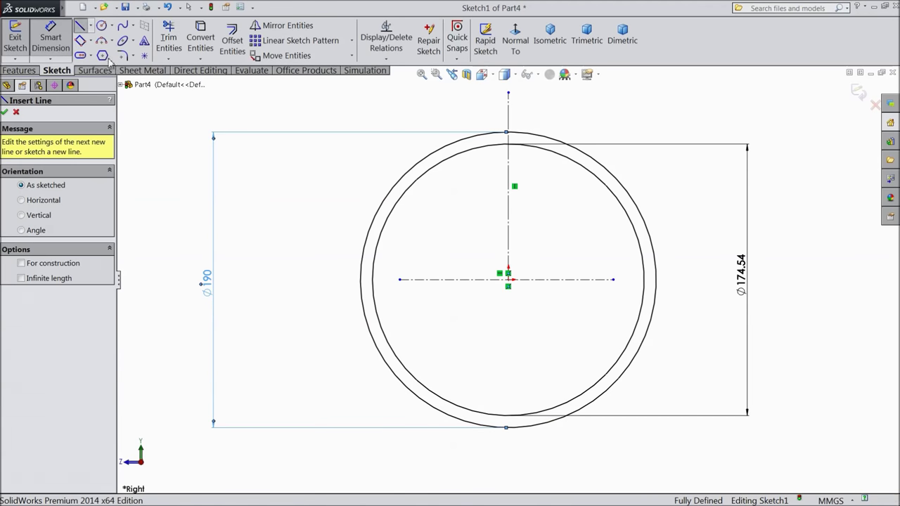
pyautogui.click(341, 204)
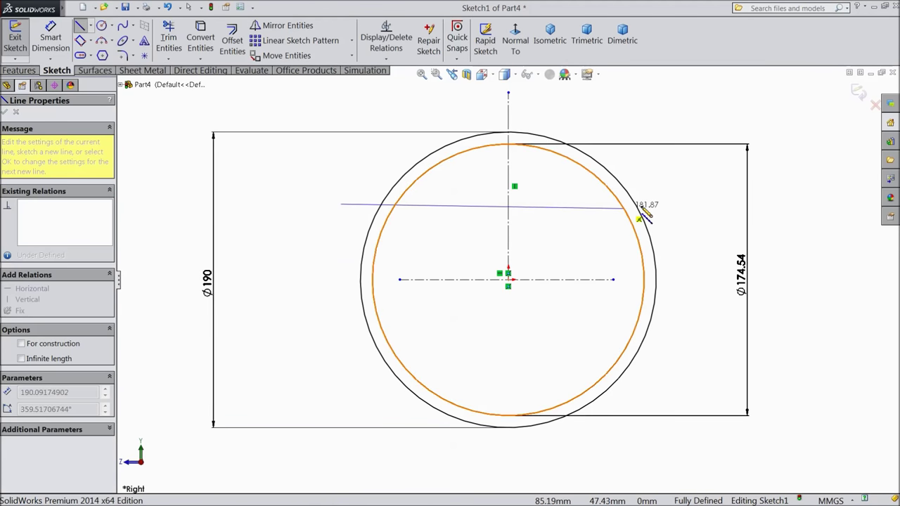
pyautogui.click(686, 204)
pyautogui.rightClick(688, 204)
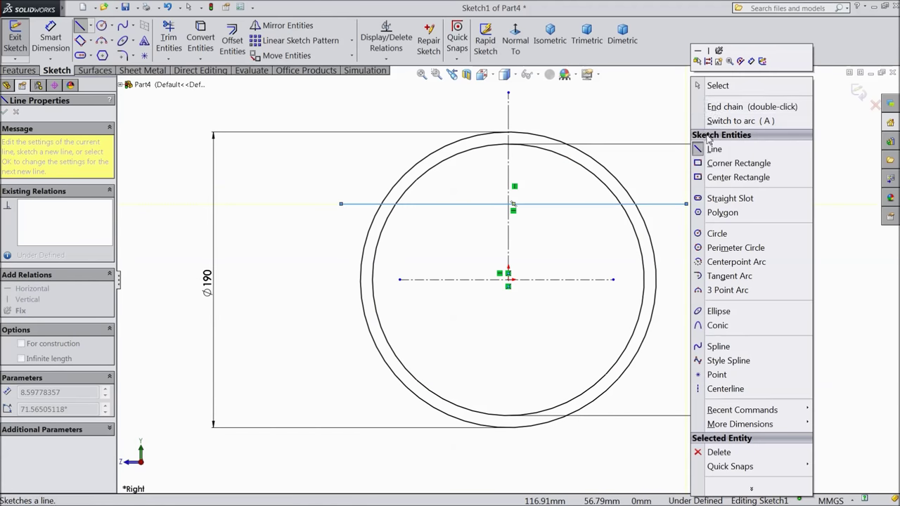
pyautogui.click(718, 85)
# Step: Dimension the horizontal line 65 mm above the centerline
pyautogui.click(50, 39)
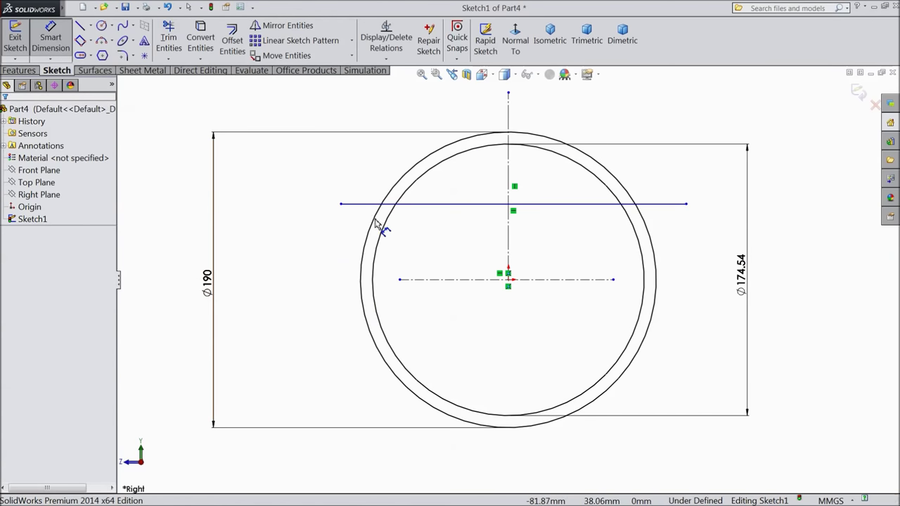
pyautogui.click(430, 205)
pyautogui.click(450, 279)
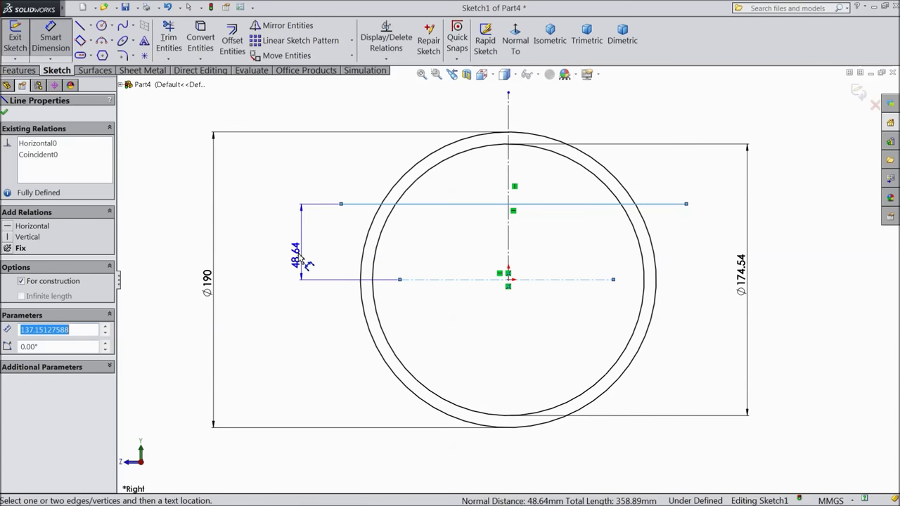
pyautogui.click(298, 256)
pyautogui.write('65')
pyautogui.press('Return')
pyautogui.press('Return')
pyautogui.scroll(-4, 568, 156)
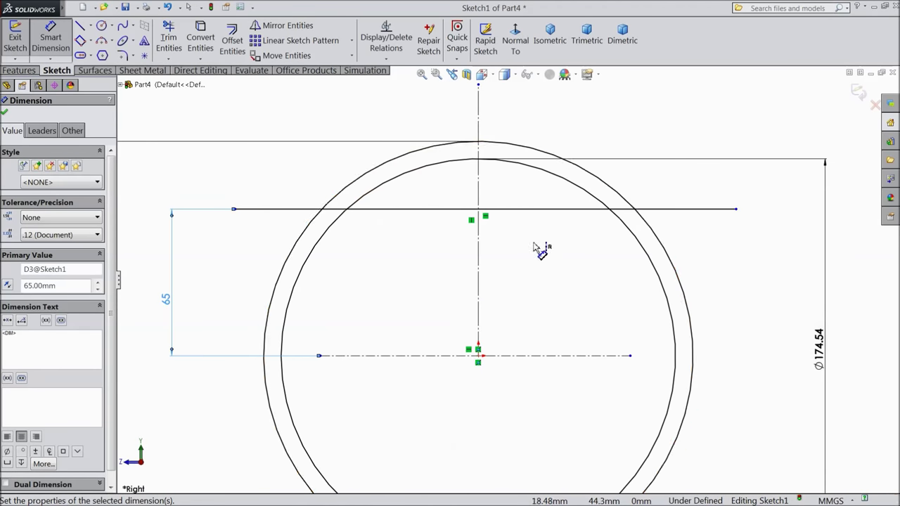
pyautogui.click(4, 112)
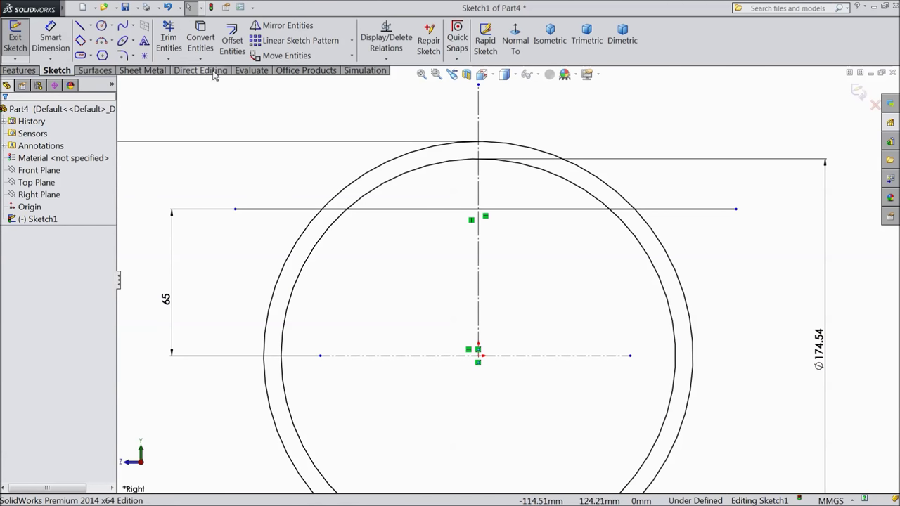
pyautogui.click(169, 39)
# Step: Trim the circles below the horizontal line and the line's ends outside the arcs
pyautogui.moveTo(302, 273); pyautogui.dragTo(285, 272)
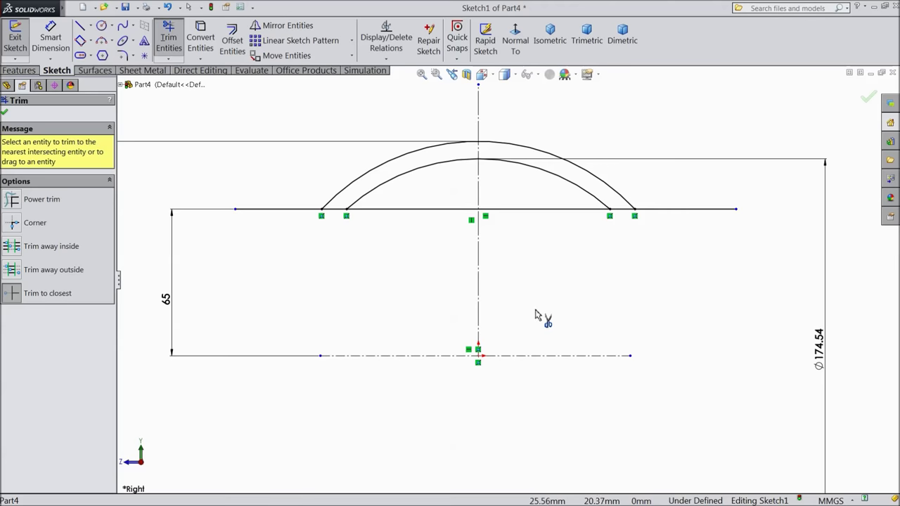
pyautogui.scroll(2, 612, 246)
pyautogui.scroll(-2, 636, 229)
pyautogui.click(638, 220)
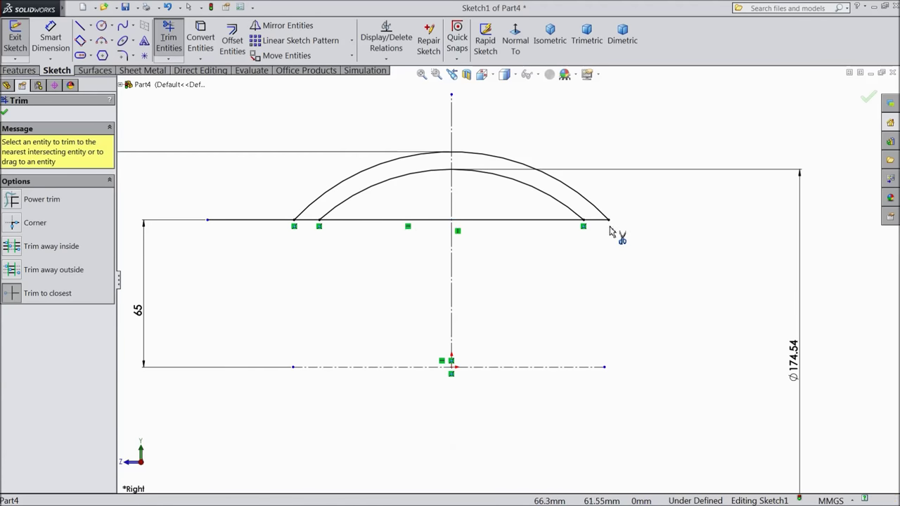
pyautogui.click(270, 224)
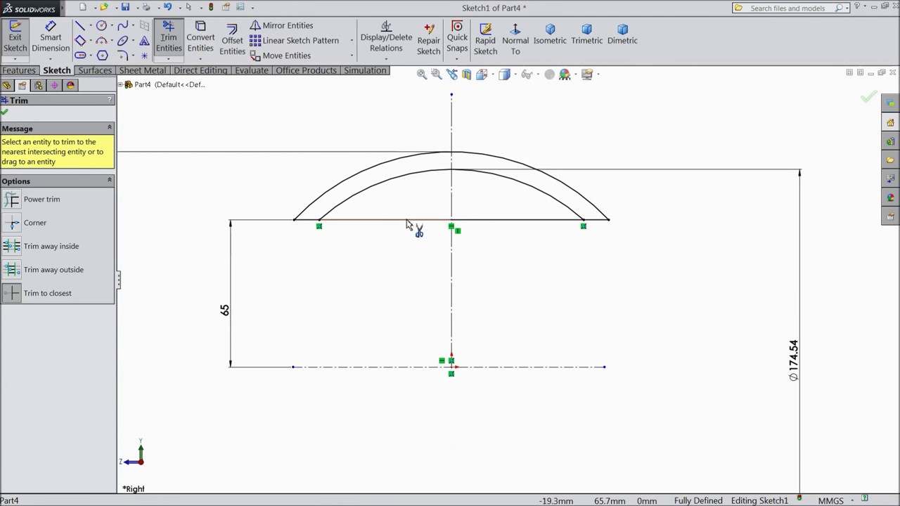
pyautogui.scroll(-1, 470, 155)
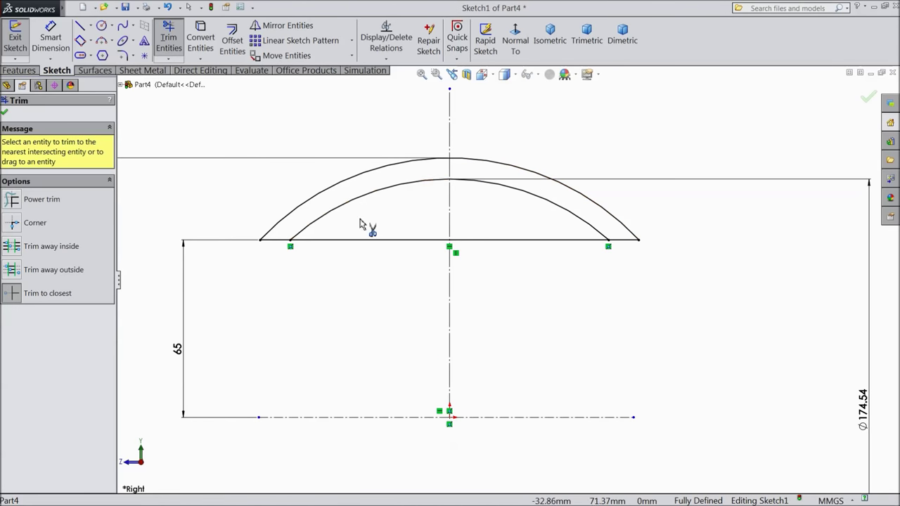
pyautogui.click(4, 113)
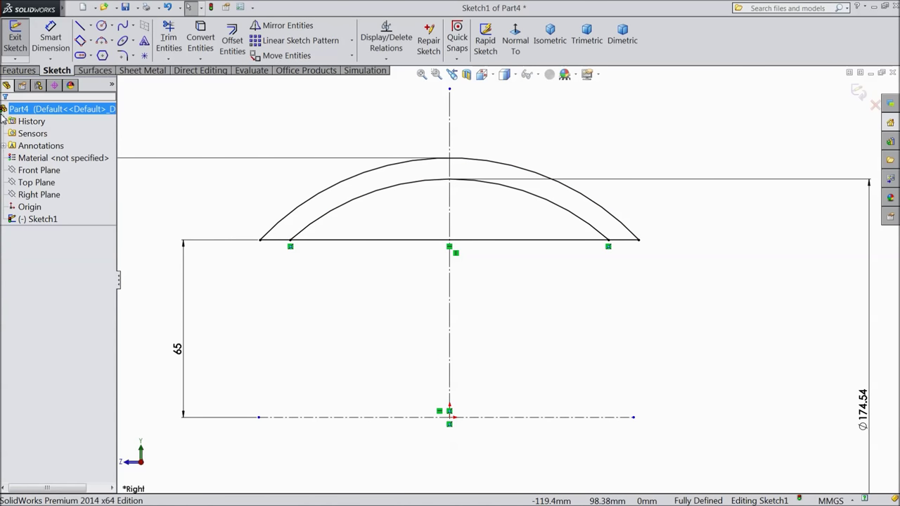
# Step: Draw a stepped line-and-tangent-arc profile leftward from the centreline down to the base line
pyautogui.click(82, 27)
pyautogui.scroll(-5, 449, 231)
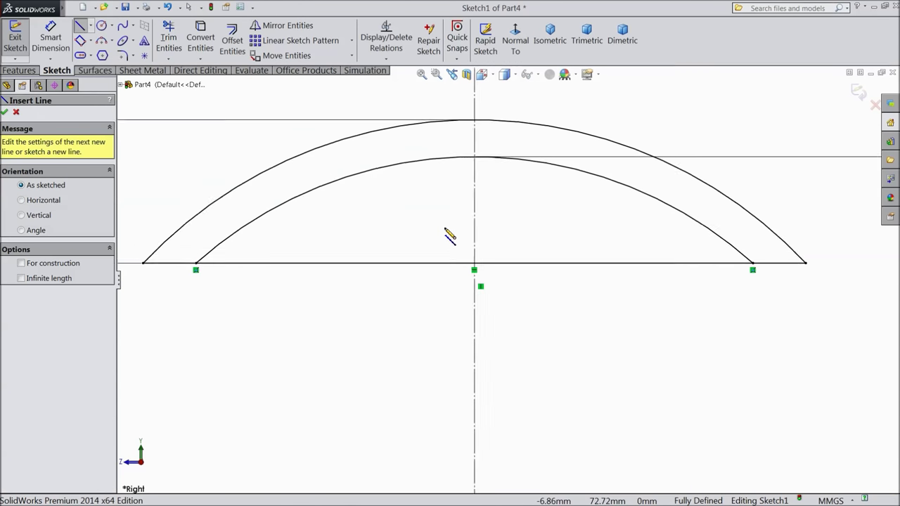
pyautogui.click(484, 249)
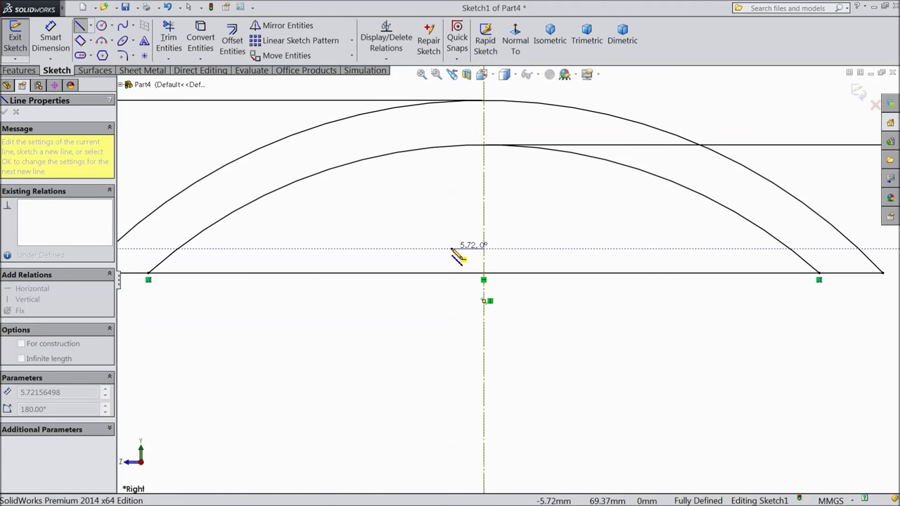
pyautogui.click(450, 249)
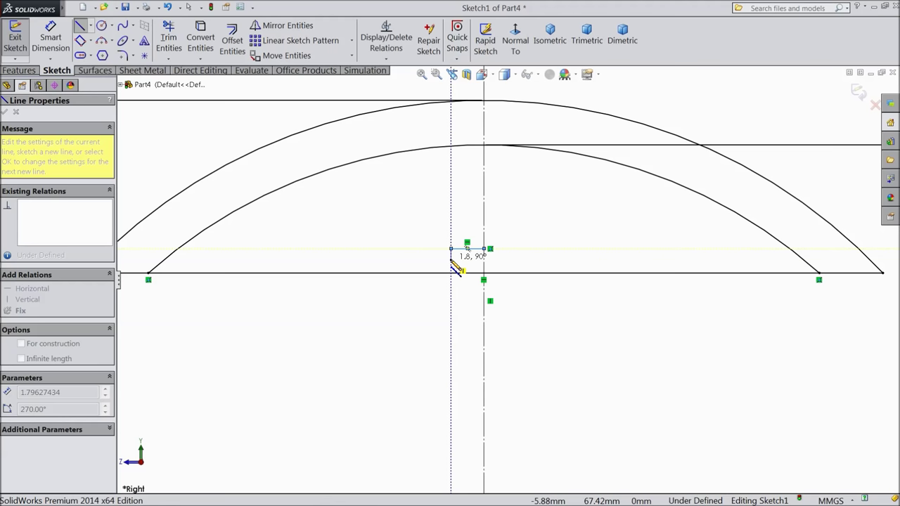
pyautogui.moveTo(450, 261)
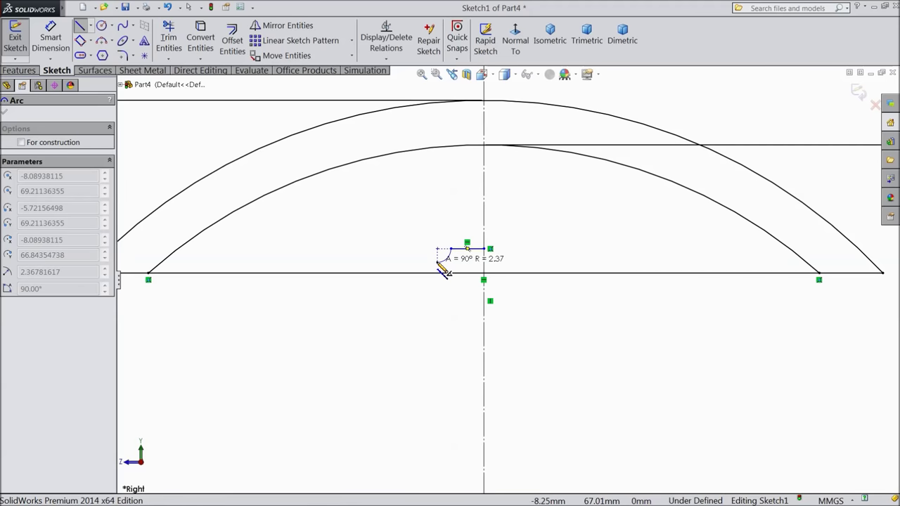
pyautogui.click(442, 270)
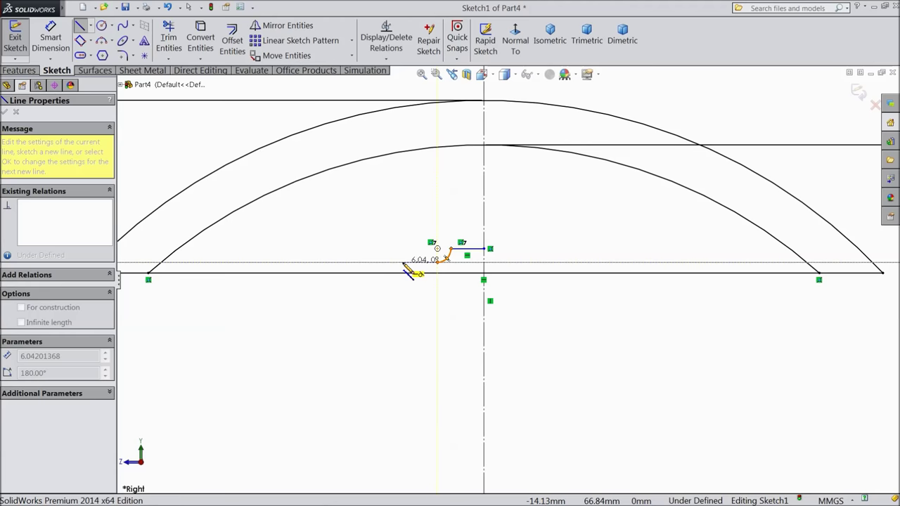
pyautogui.click(419, 261)
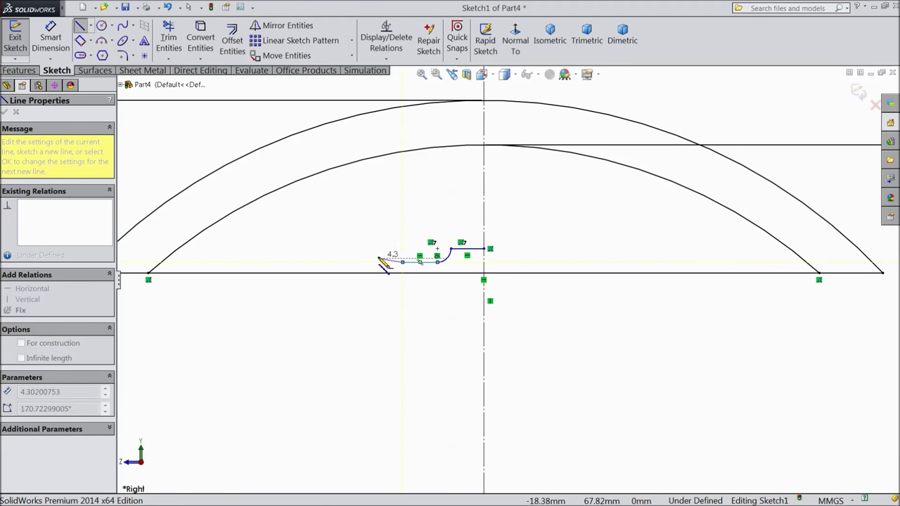
pyautogui.press('a')
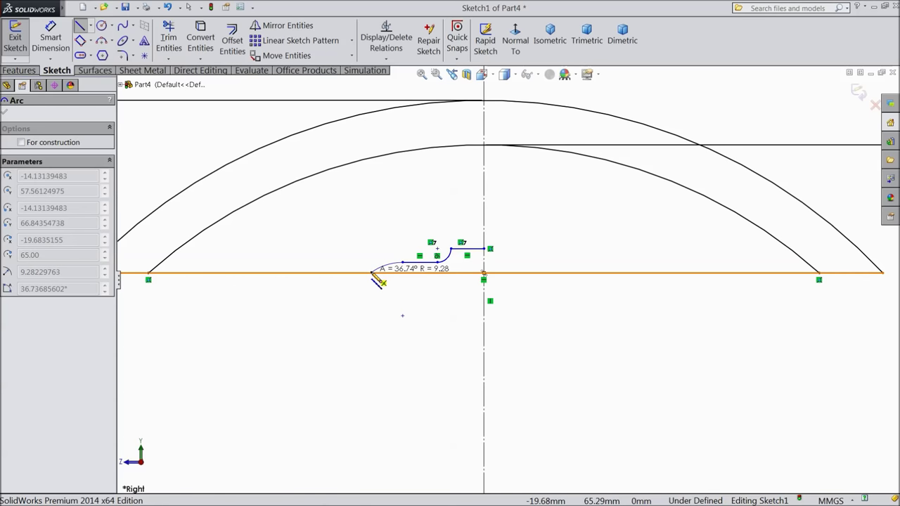
pyautogui.click(368, 274)
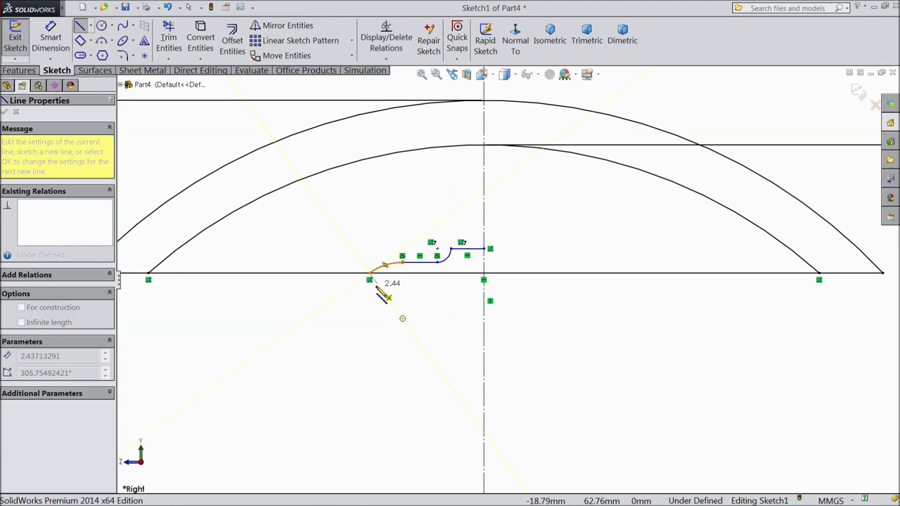
pyautogui.rightClick(378, 290)
pyautogui.click(397, 110)
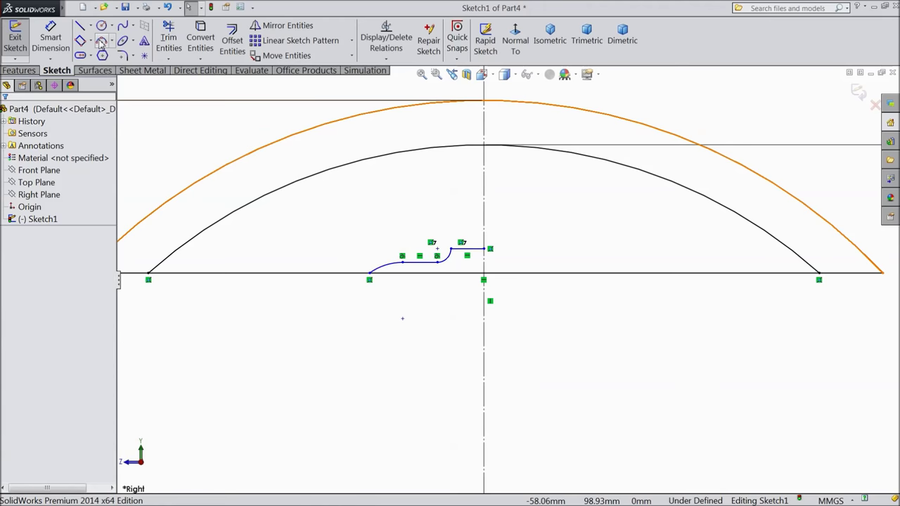
# Step: Abandon a first three-point arc and draw a short line along the base line instead
pyautogui.click(101, 42)
pyautogui.click(369, 277)
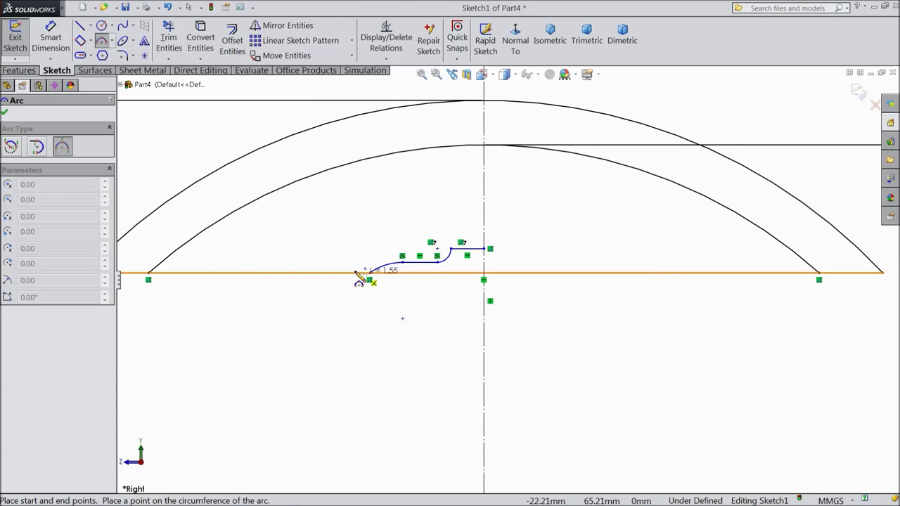
pyautogui.click(313, 273)
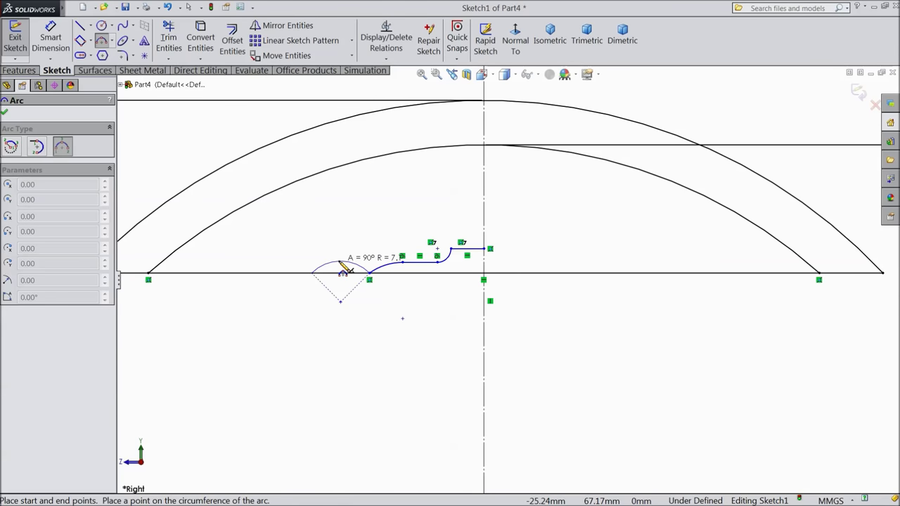
pyautogui.press('Escape')
pyautogui.click(82, 29)
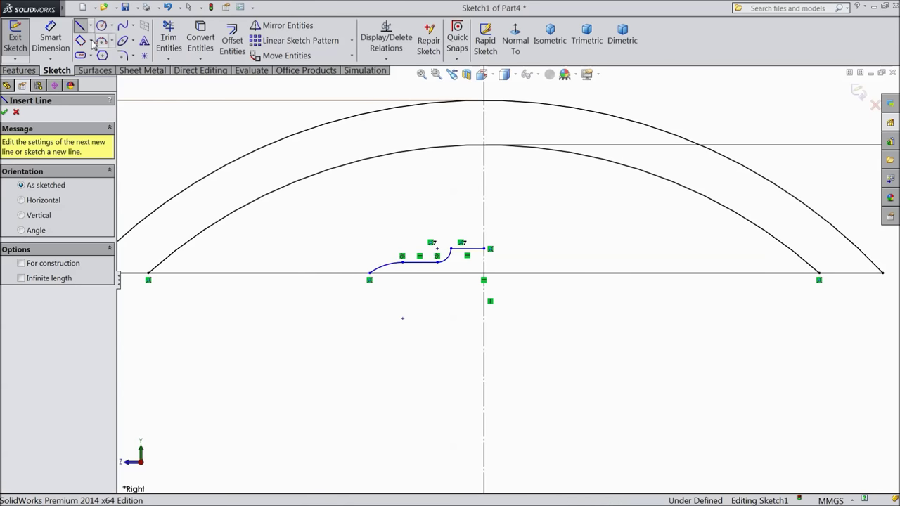
pyautogui.click(369, 273)
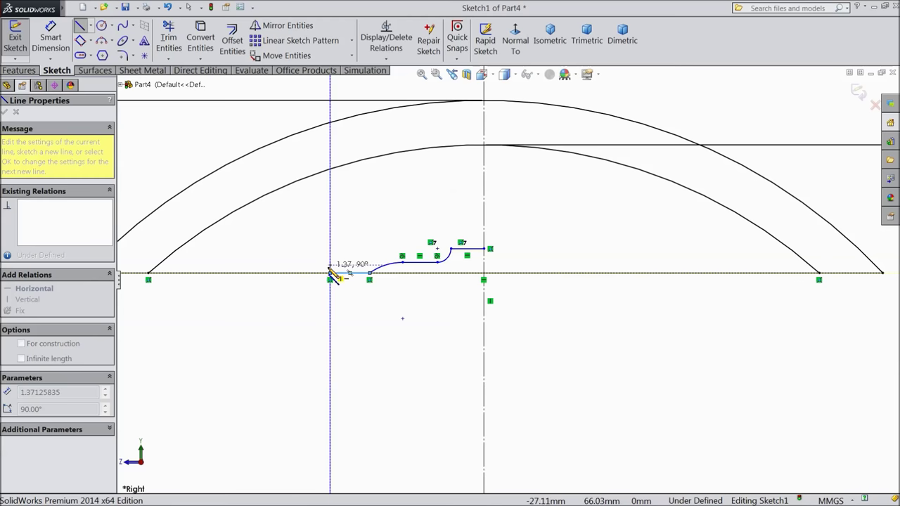
pyautogui.click(330, 273)
pyautogui.press('Escape')
# Step: Add a half-round three-point arc on the base line starting at that line's end
pyautogui.click(99, 40)
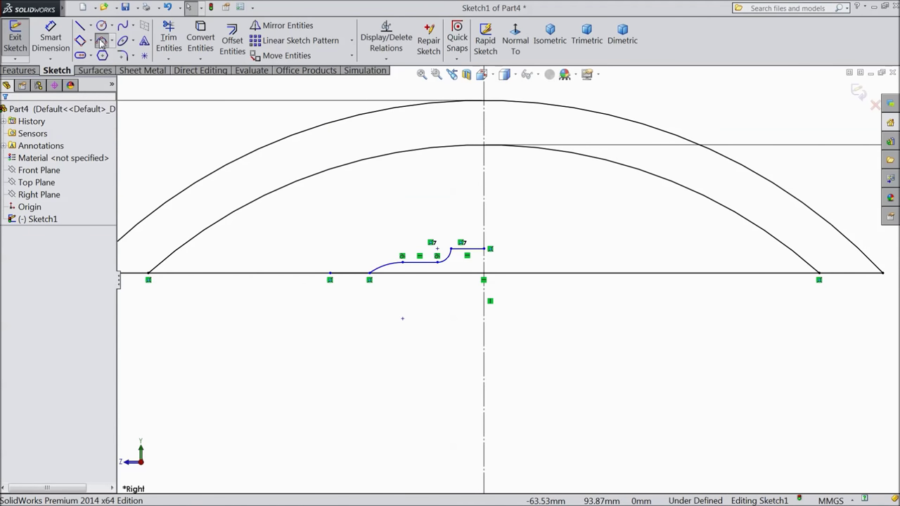
pyautogui.click(329, 273)
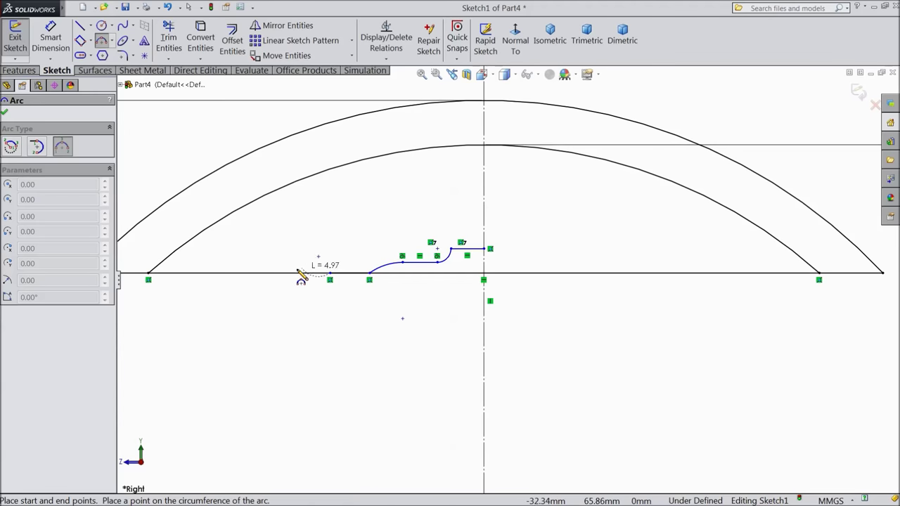
pyautogui.click(286, 273)
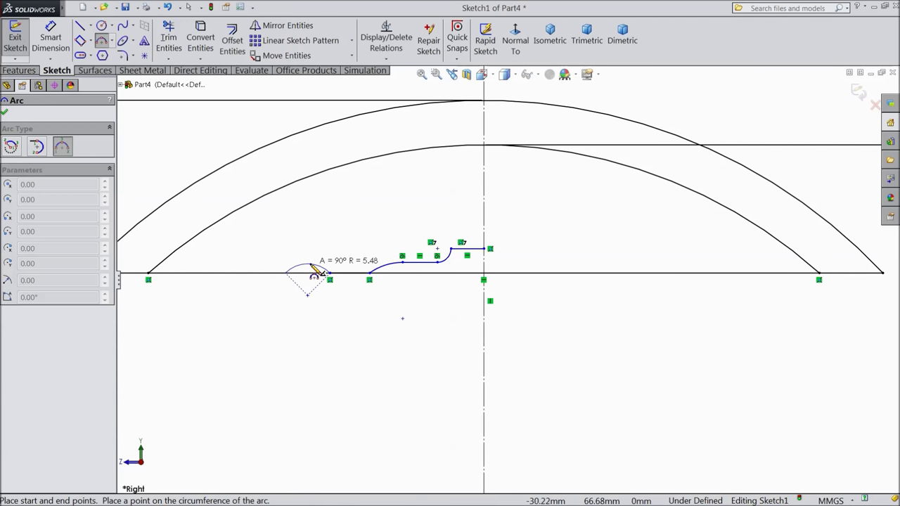
pyautogui.click(308, 264)
pyautogui.rightClick(329, 106)
pyautogui.click(356, 115)
pyautogui.scroll(-2, 463, 281)
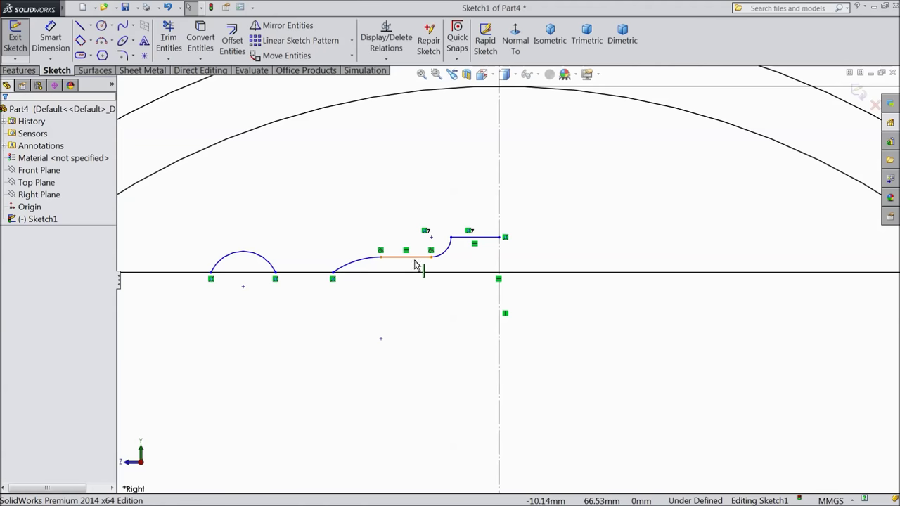
# Step: Slide the curve's endpoint left and convert the long horizontal base line to construction geometry
pyautogui.moveTo(333, 274); pyautogui.dragTo(308, 278)
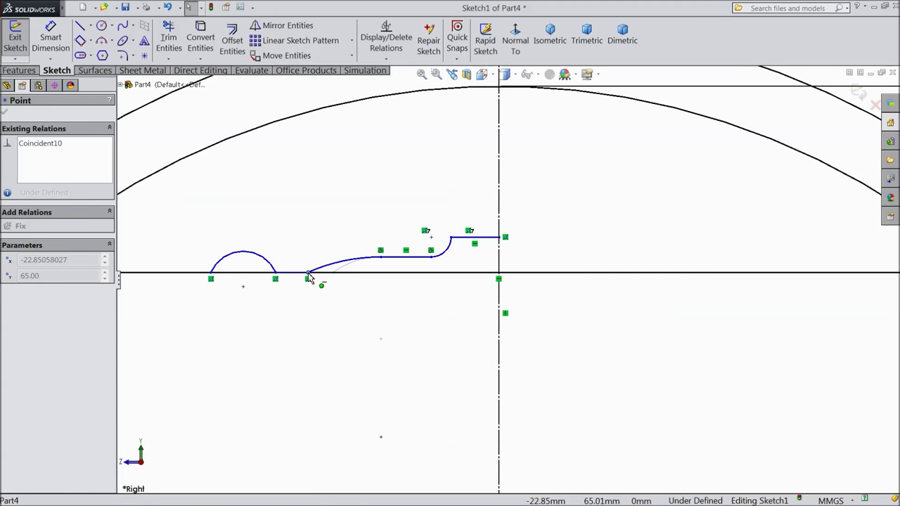
pyautogui.click(445, 277)
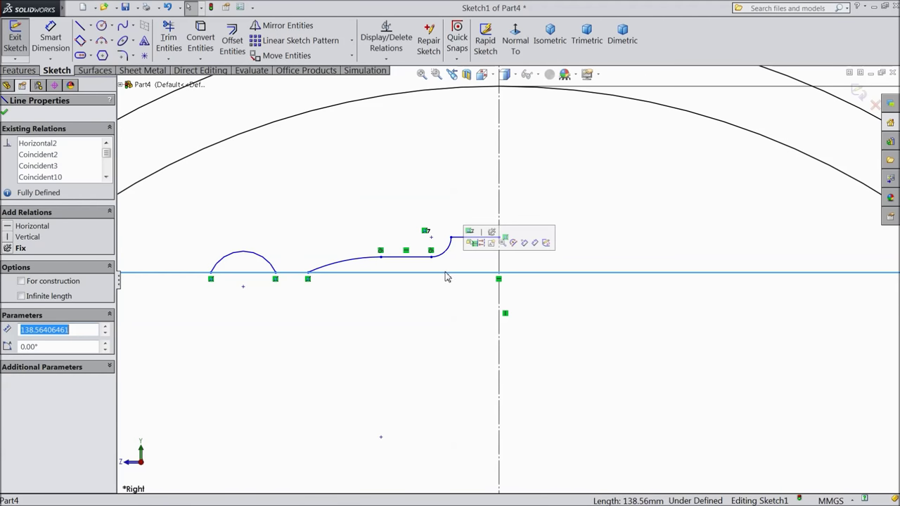
pyautogui.click(482, 242)
pyautogui.scroll(3, 415, 280)
pyautogui.scroll(-3, 436, 280)
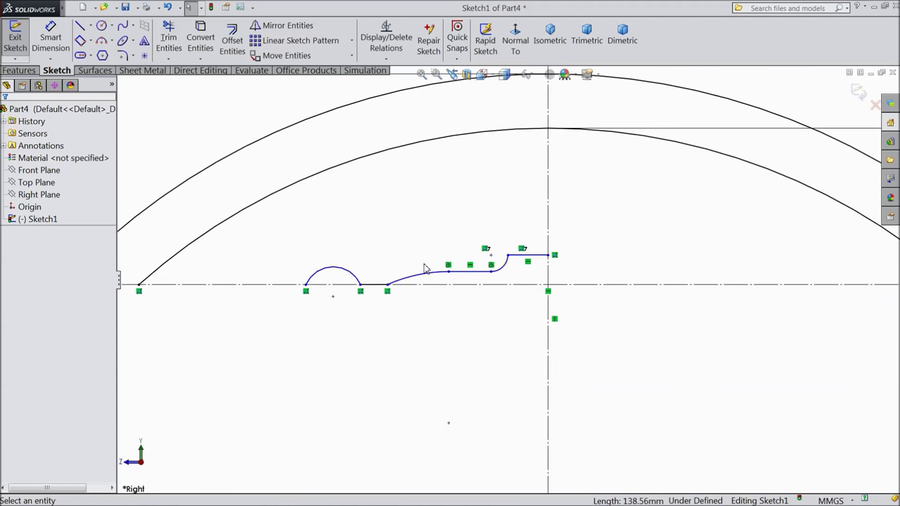
# Step: Shift the remaining curve points leftward along the base line
pyautogui.moveTo(458, 275); pyautogui.dragTo(426, 274)
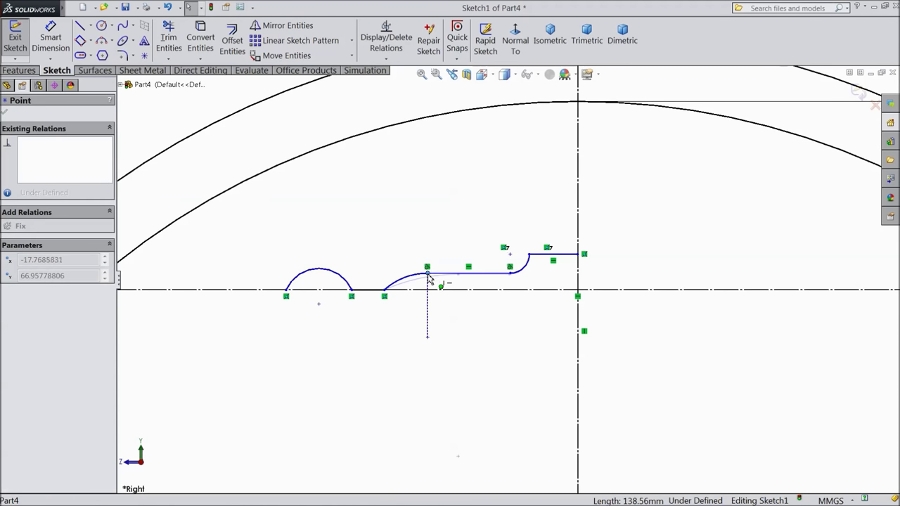
pyautogui.moveTo(511, 278)
pyautogui.mouseDown()
pyautogui.moveTo(488, 279)
pyautogui.moveTo(496, 275)
pyautogui.mouseUp()
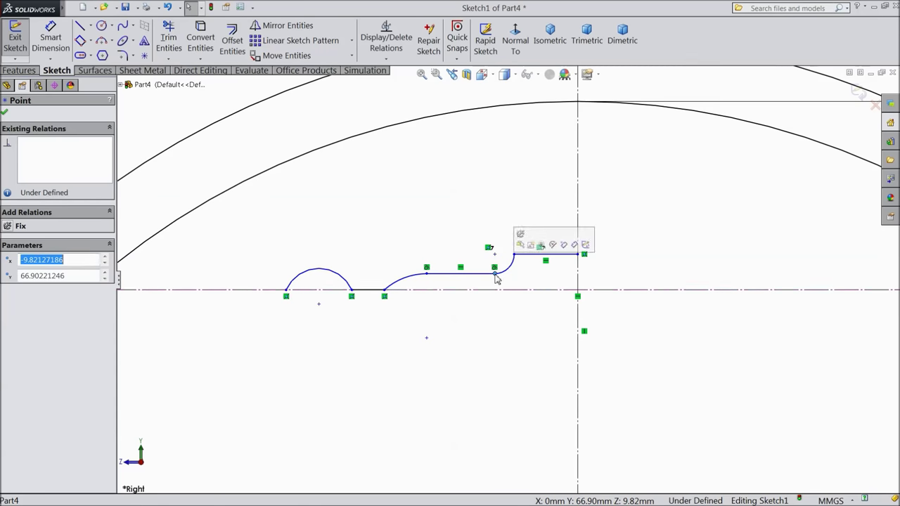
pyautogui.press('z')
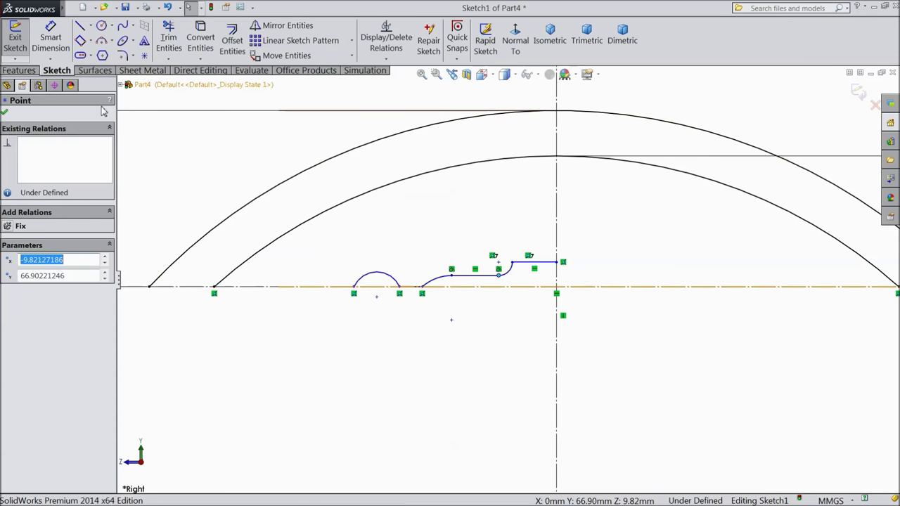
pyautogui.click(5, 114)
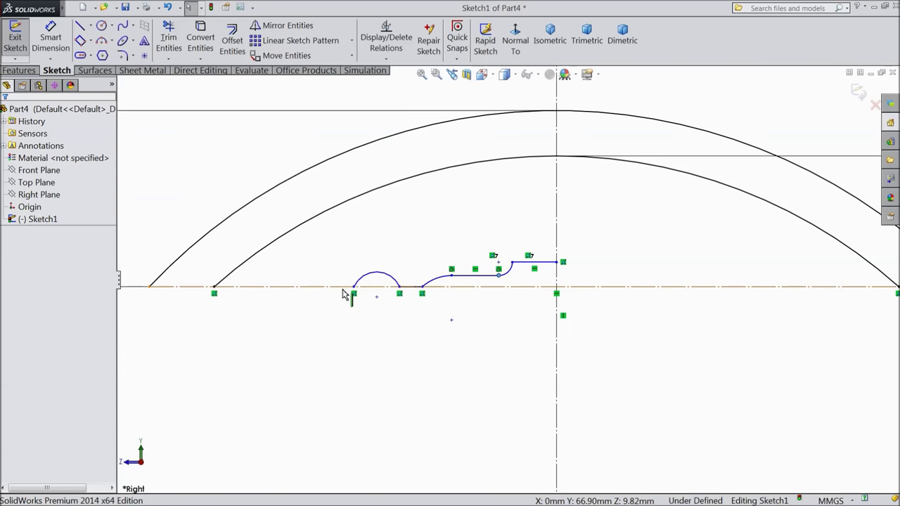
pyautogui.click(80, 26)
pyautogui.click(353, 286)
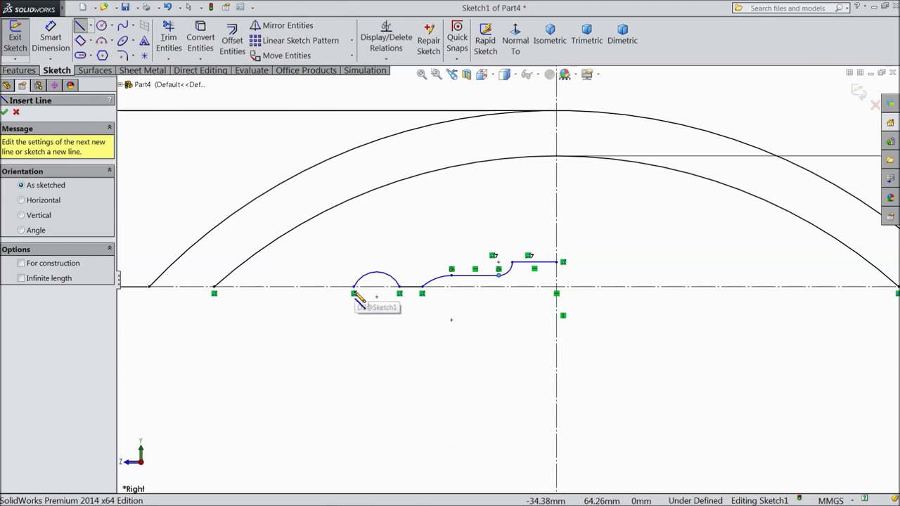
# Step: Join the small arc to the inner arch's foot with a horizontal line, plus a vertical line up
pyautogui.click(214, 288)
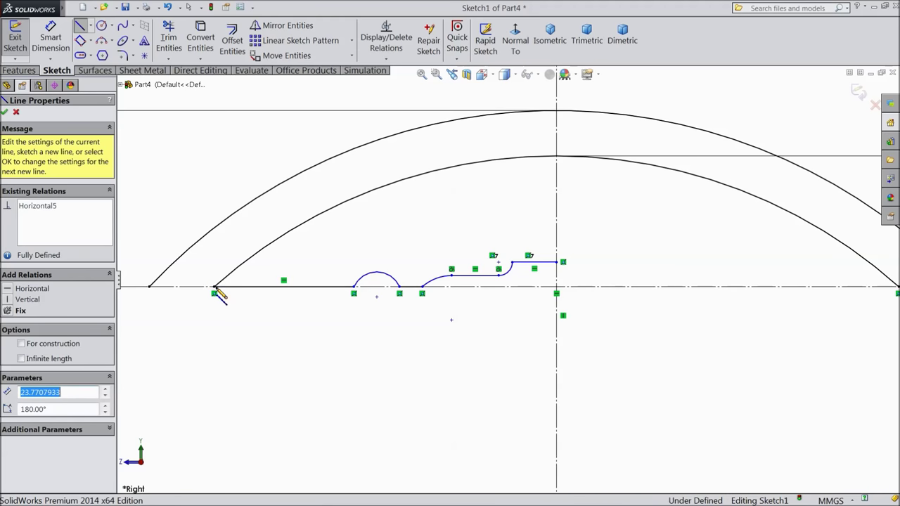
pyautogui.click(215, 240)
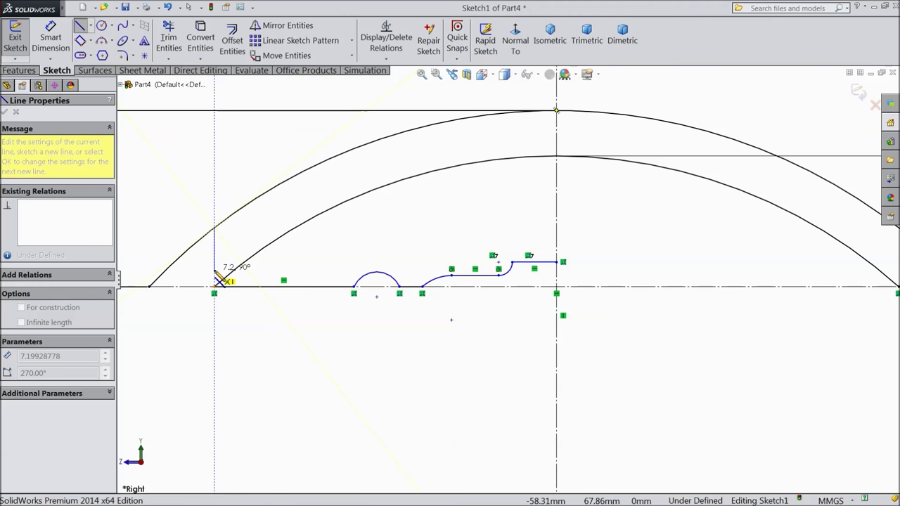
pyautogui.press('Escape')
pyautogui.press('z')
pyautogui.press('z')
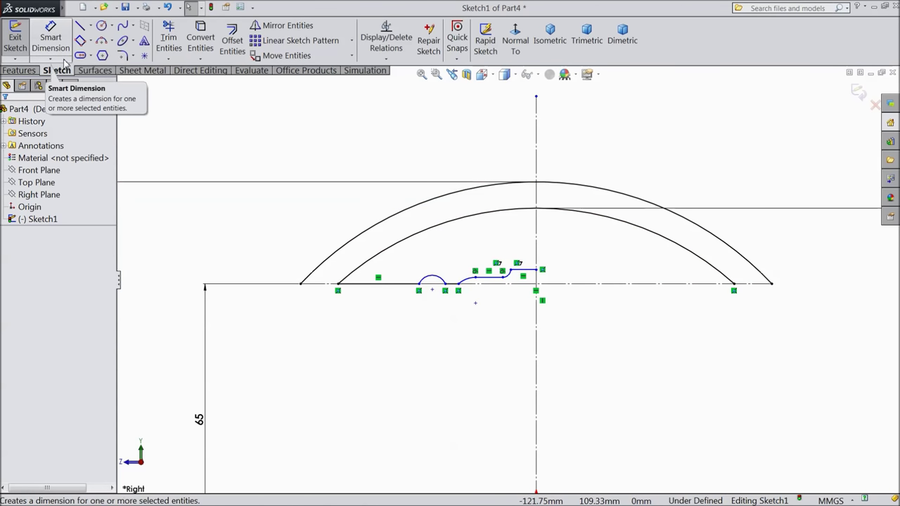
pyautogui.click(122, 56)
pyautogui.scroll(-5, 534, 288)
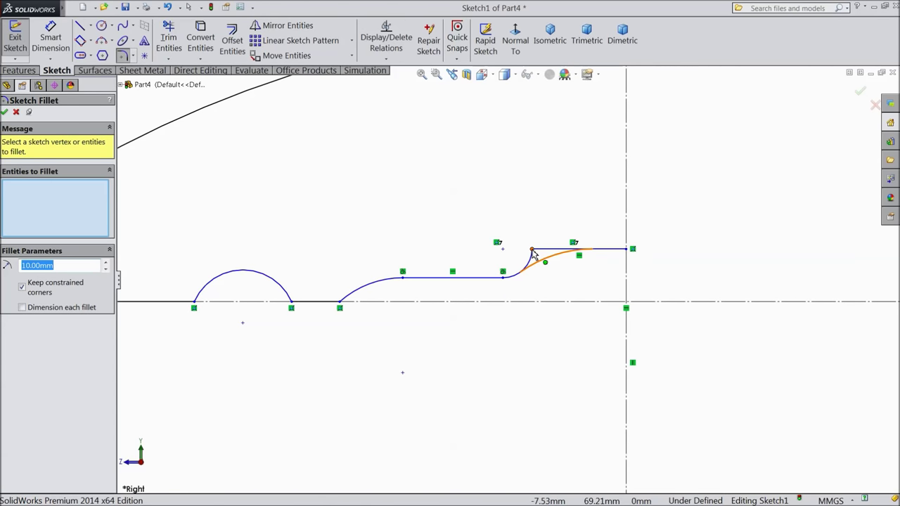
# Step: Round four corners of the curved base profile with R2 mm sketch fillets
pyautogui.write('1')
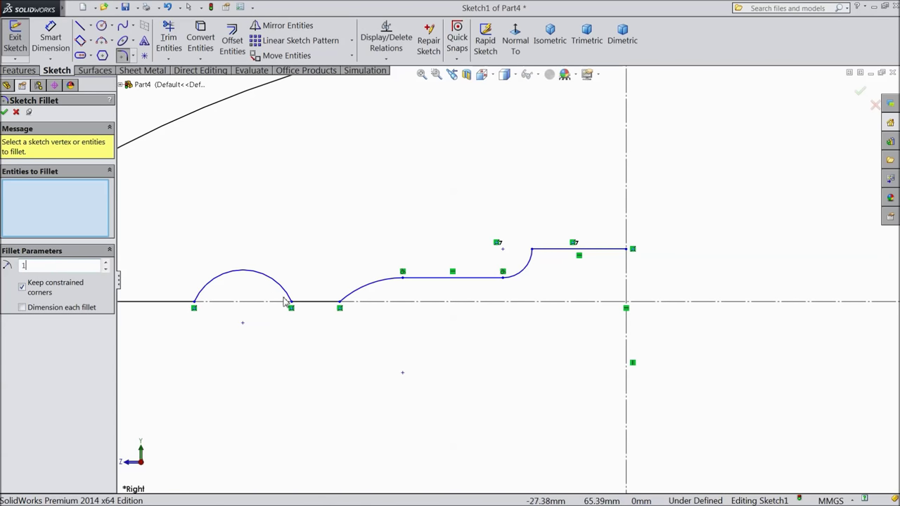
pyautogui.click(532, 251)
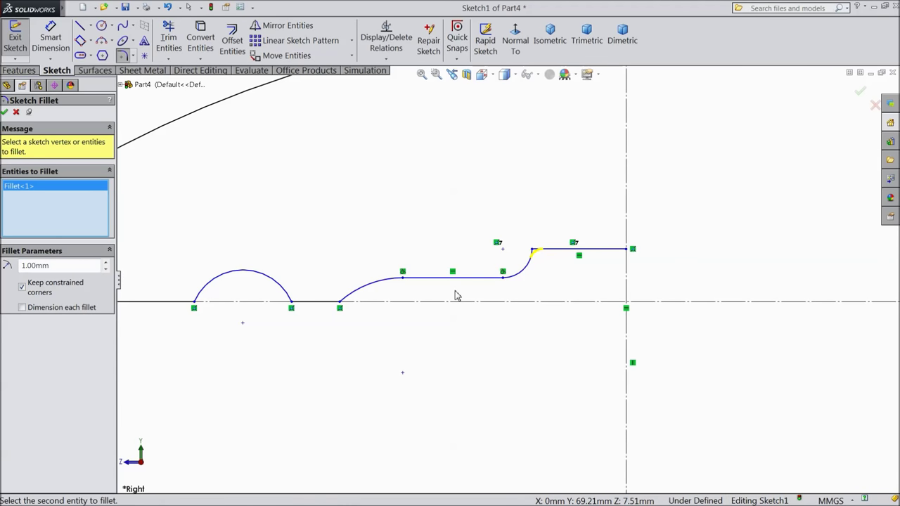
pyautogui.click(341, 302)
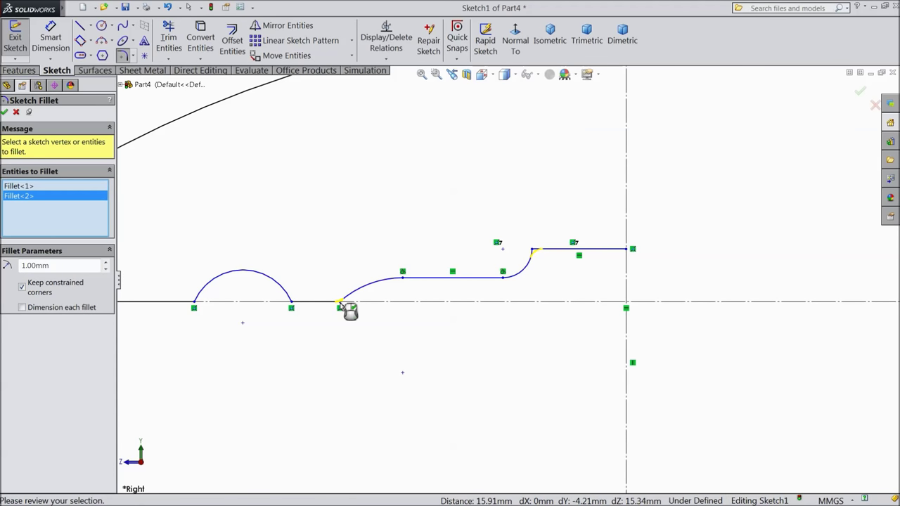
pyautogui.click(291, 302)
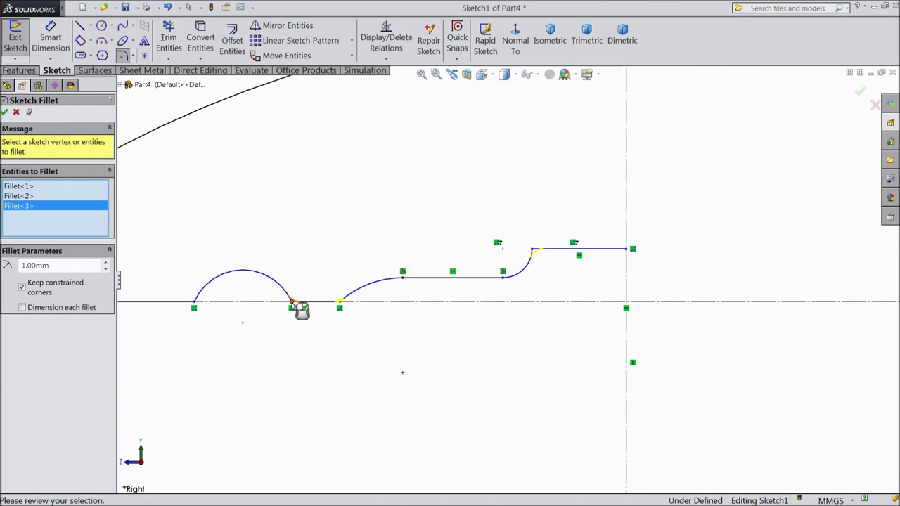
pyautogui.click(195, 302)
pyautogui.doubleClick(62, 266)
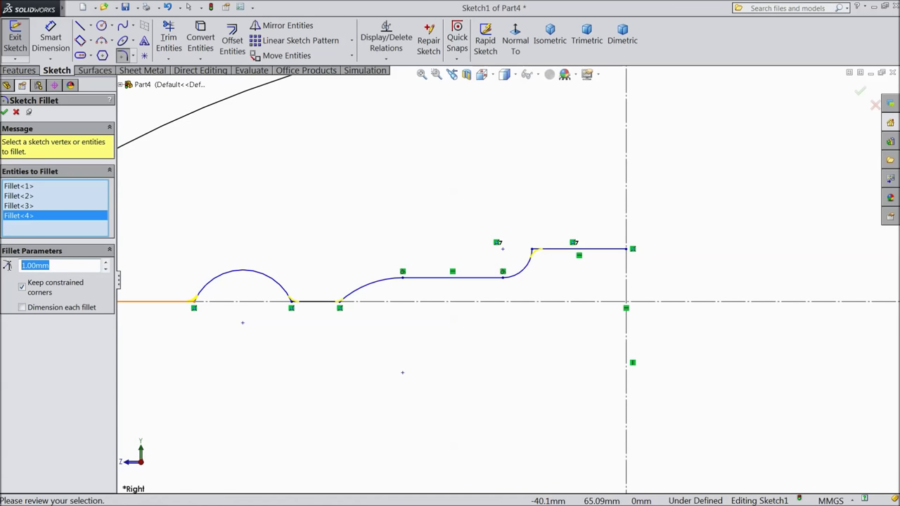
pyautogui.write('2')
pyautogui.press('Return')
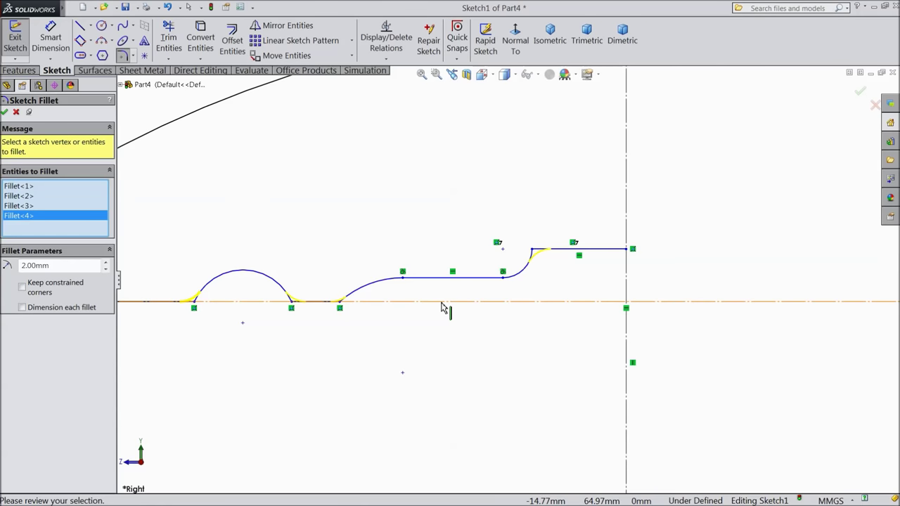
pyautogui.click(4, 112)
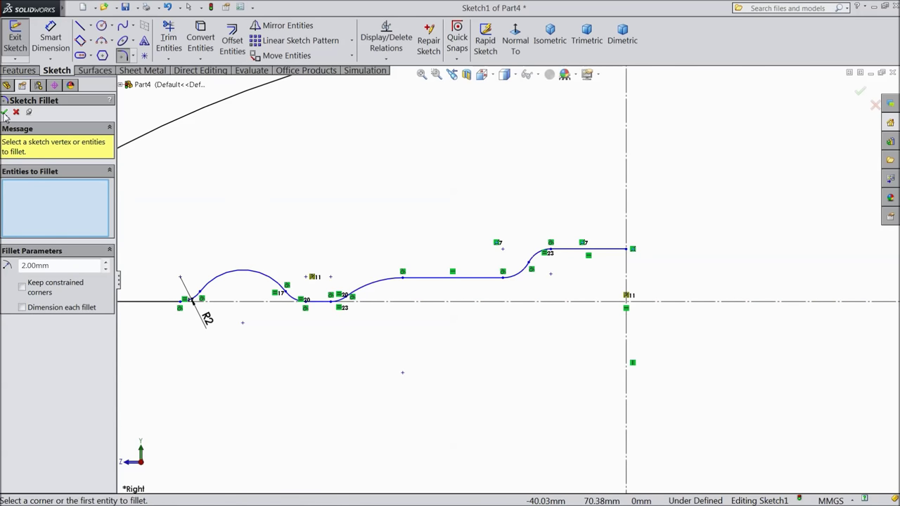
pyautogui.scroll(1, 443, 274)
pyautogui.scroll(1, 442, 275)
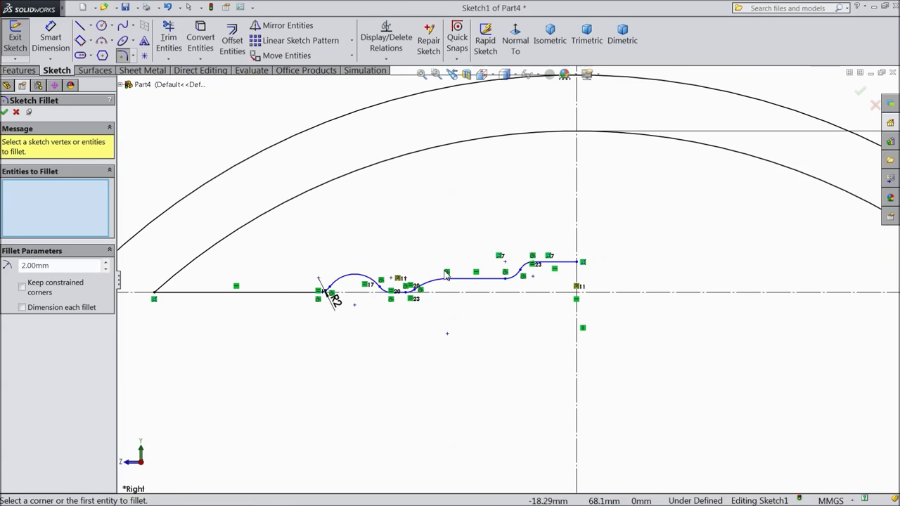
# Step: Draw a roughly 5 mm horizontal line left from the inner arch's foot, below the outer arc
pyautogui.scroll(1, 450, 280)
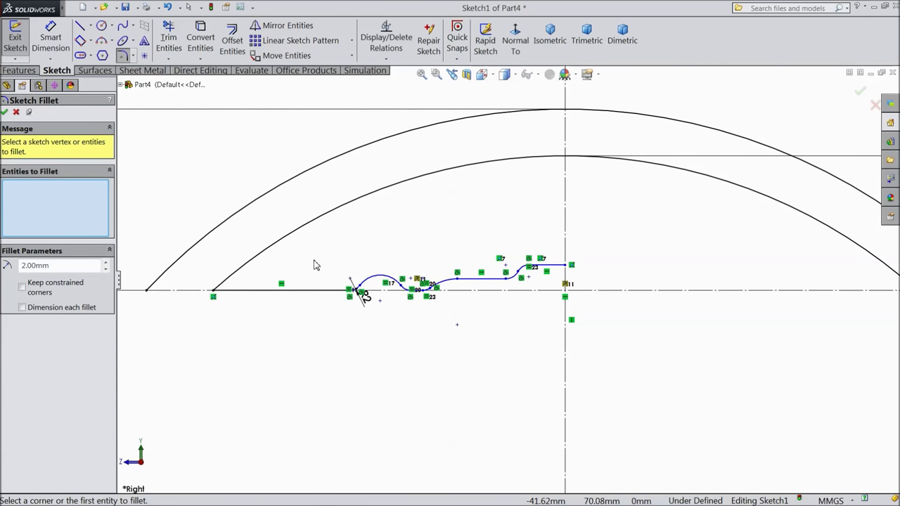
pyautogui.click(4, 112)
pyautogui.click(79, 25)
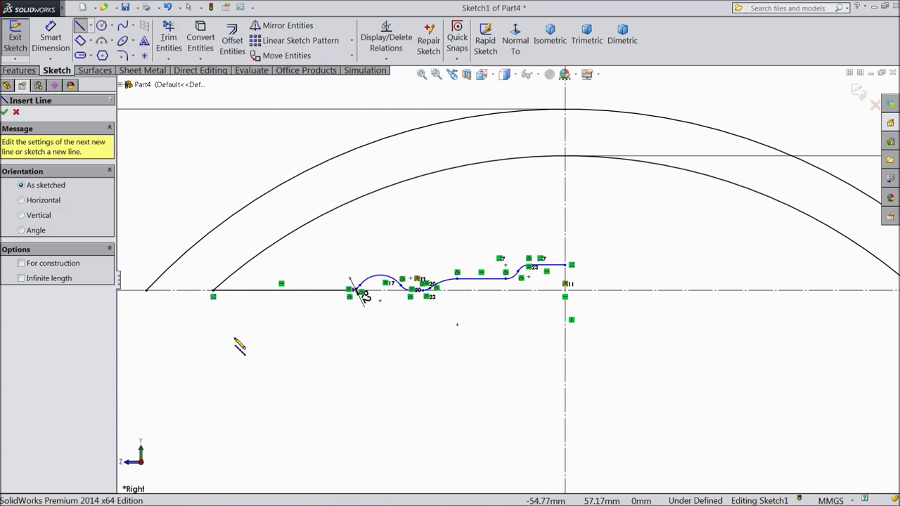
pyautogui.click(213, 291)
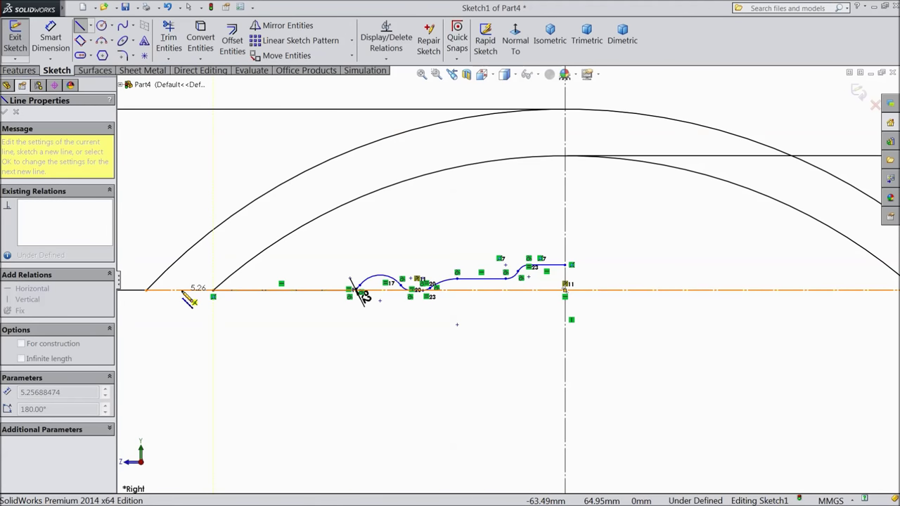
pyautogui.click(181, 290)
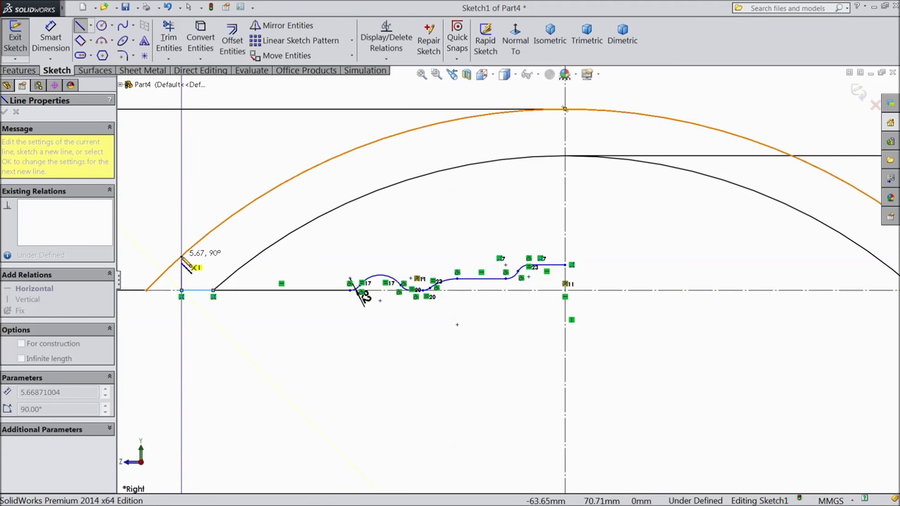
pyautogui.rightClick(185, 212)
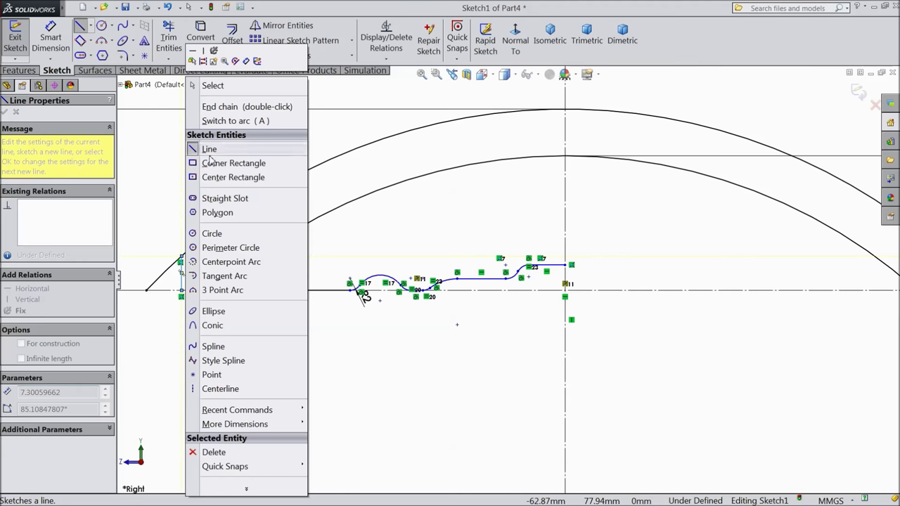
pyautogui.click(208, 85)
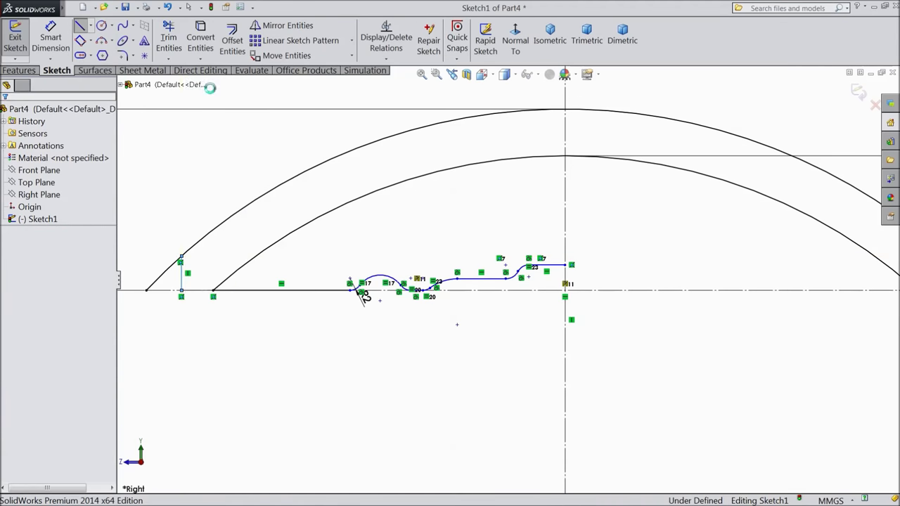
# Step: Mirror the curved profile and its vertical closing line about the vertical centreline onto the right
pyautogui.click(284, 25)
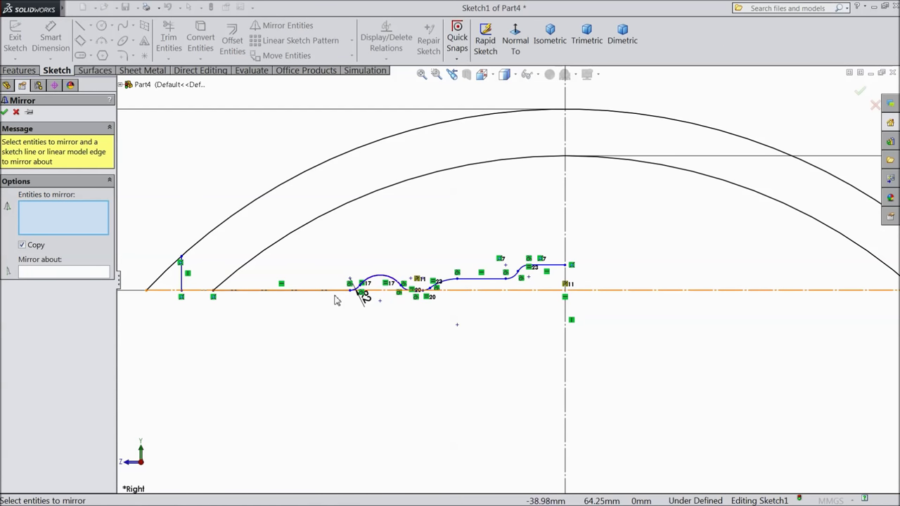
pyautogui.moveTo(551, 251)
pyautogui.mouseDown()
pyautogui.moveTo(482, 301)
pyautogui.moveTo(281, 316)
pyautogui.mouseUp()
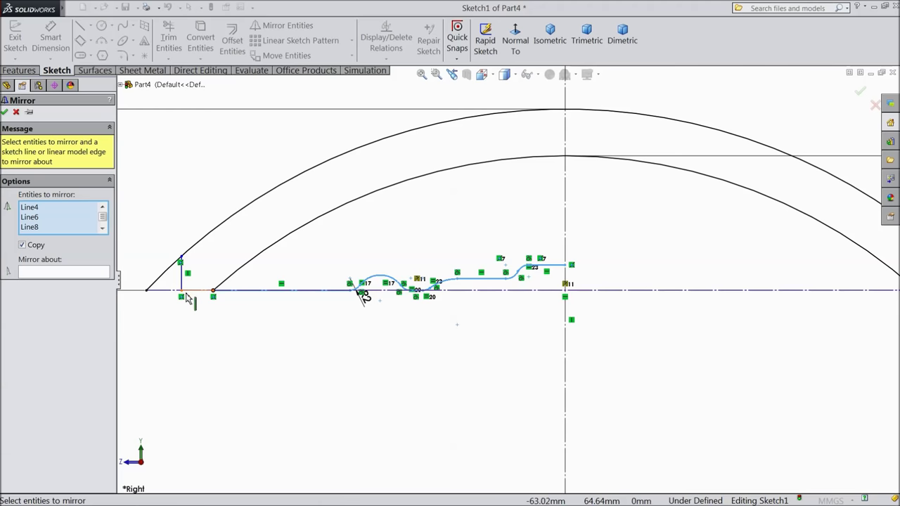
pyautogui.click(182, 277)
pyautogui.click(88, 274)
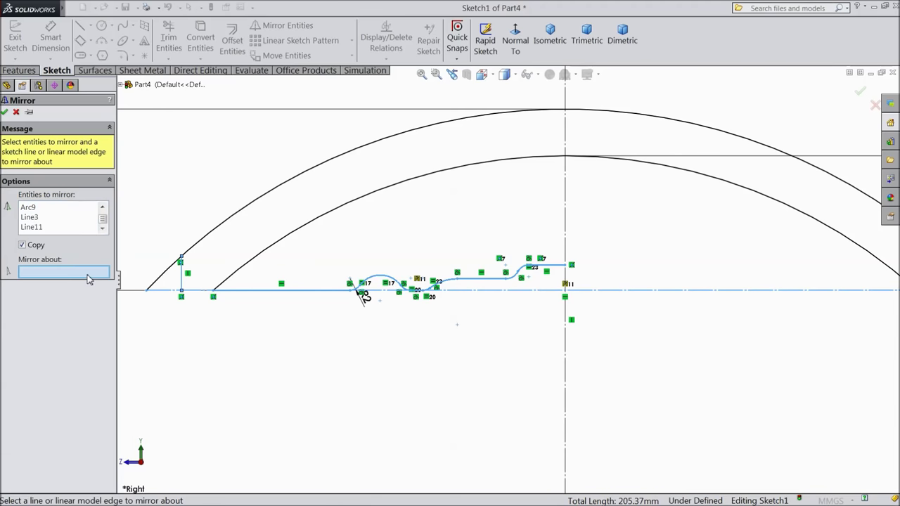
pyautogui.click(567, 215)
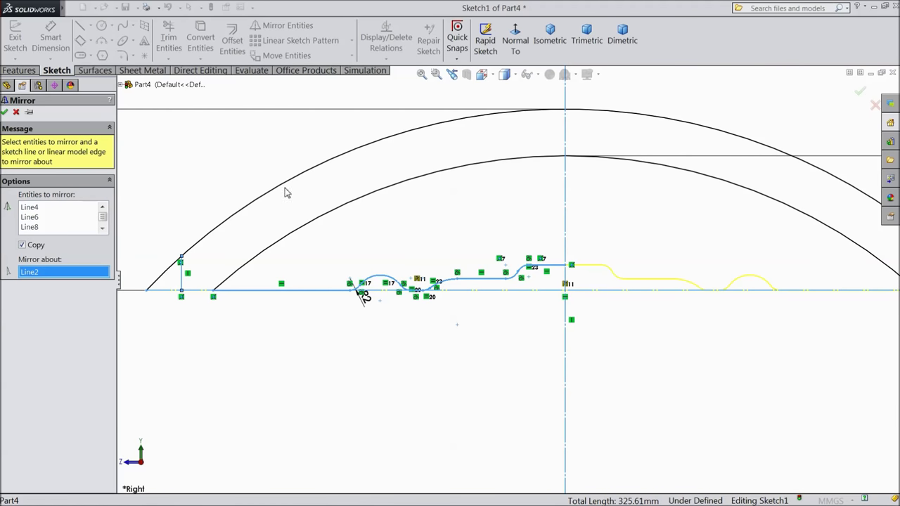
pyautogui.click(6, 114)
pyautogui.scroll(4, 520, 274)
pyautogui.scroll(-3, 720, 281)
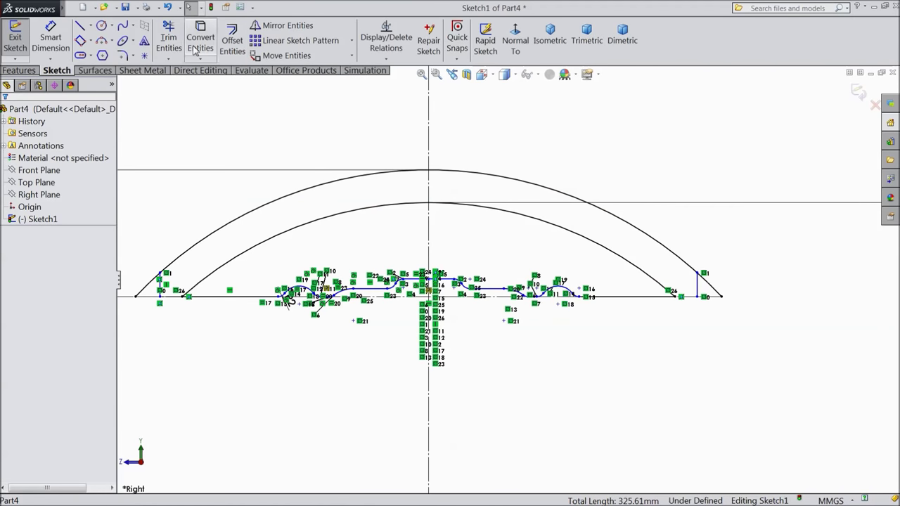
# Step: Power-trim the outer arc's overhanging left and right ends beyond the two closing lines
pyautogui.click(169, 39)
pyautogui.click(145, 284)
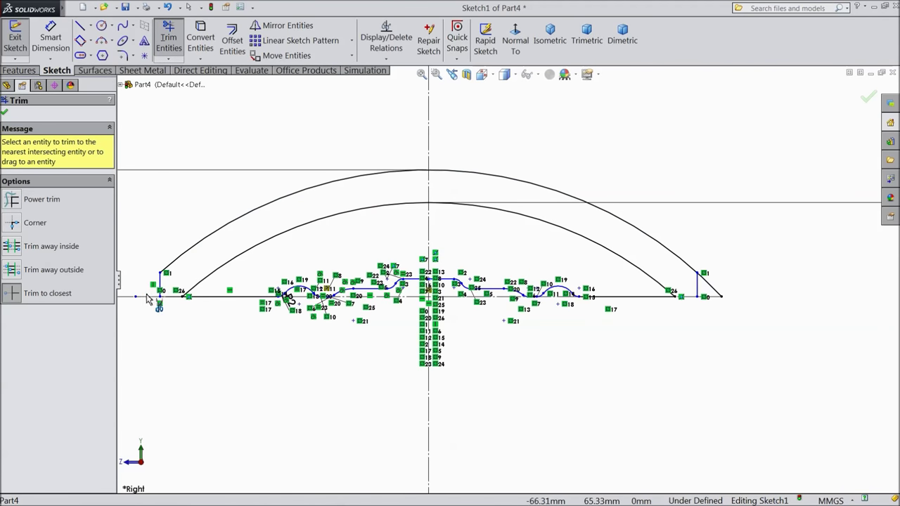
pyautogui.click(719, 293)
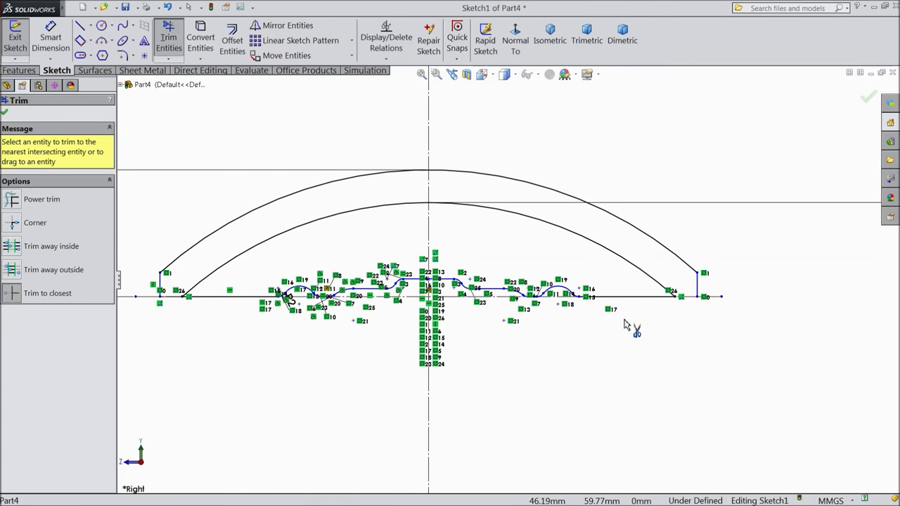
pyautogui.click(5, 114)
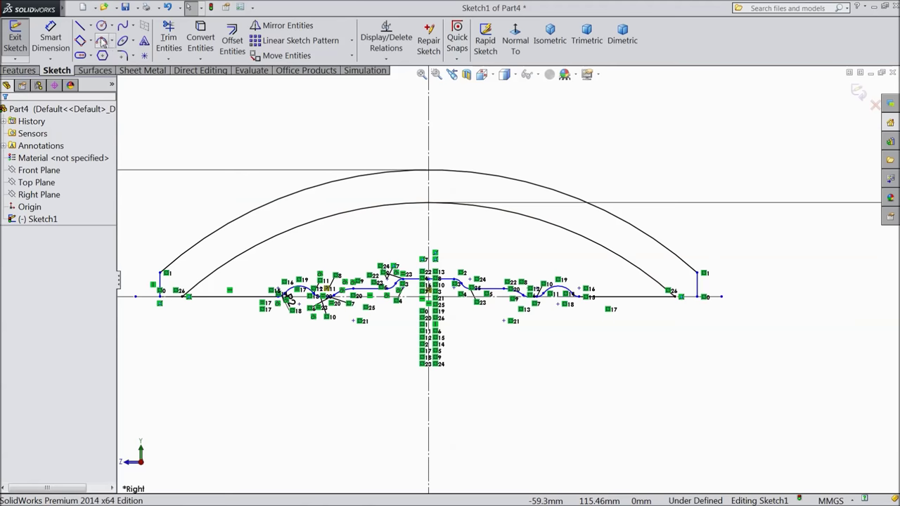
# Step: Draw a horizontal, vertical and horizontal stepped line outline from the outer arc's top, left of the centreline
pyautogui.click(81, 28)
pyautogui.scroll(-2, 473, 195)
pyautogui.scroll(-2, 460, 185)
pyautogui.click(456, 169)
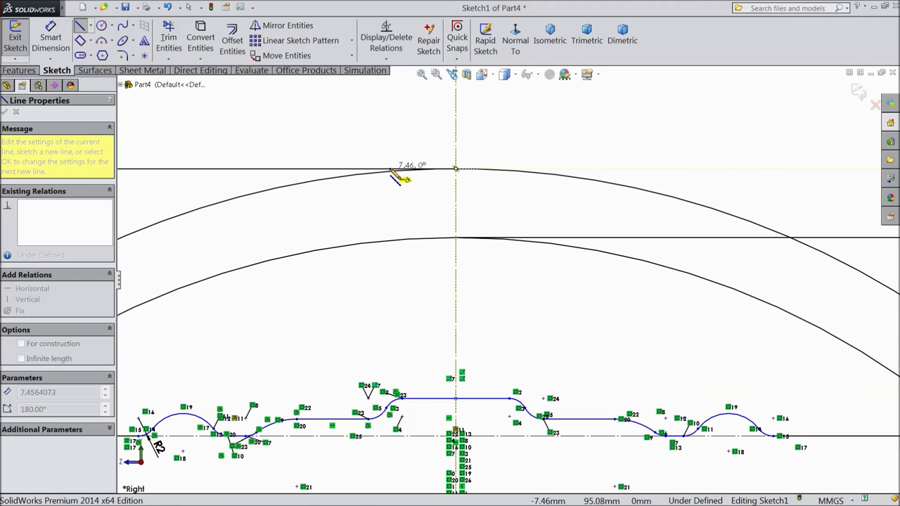
pyautogui.click(390, 170)
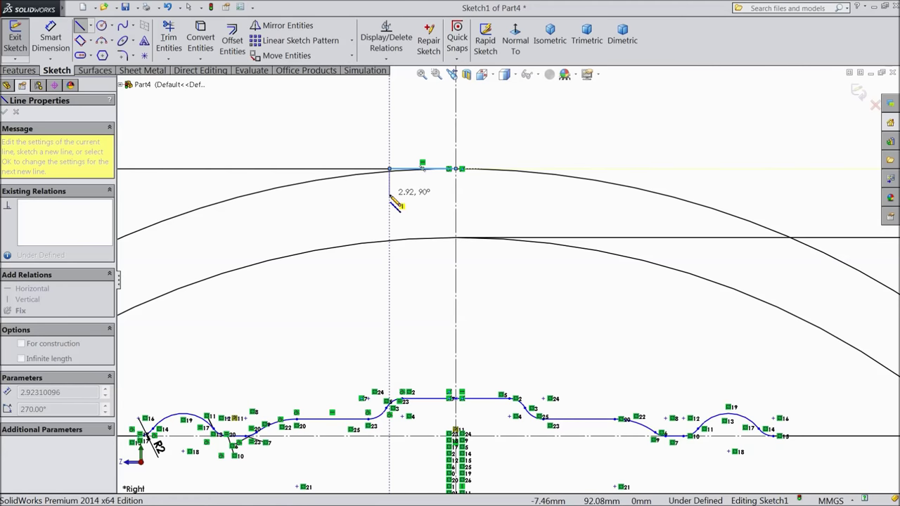
pyautogui.click(390, 194)
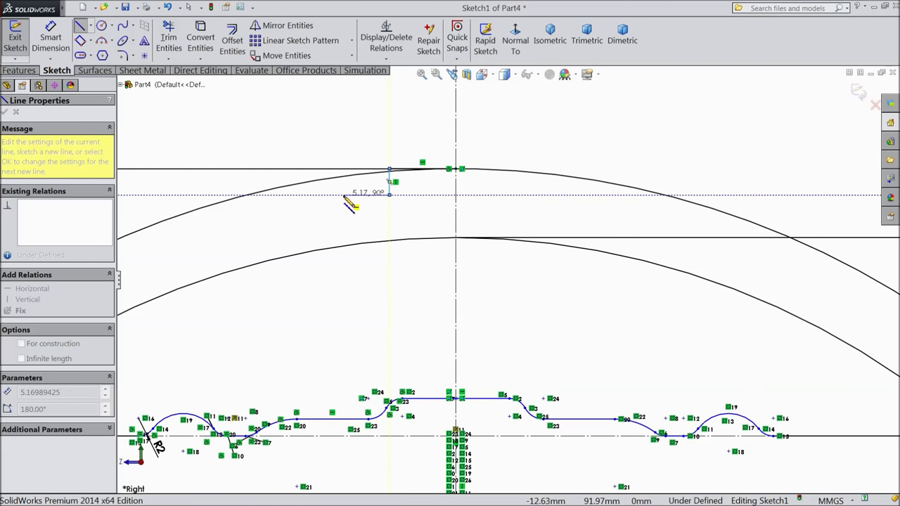
pyautogui.doubleClick(343, 196)
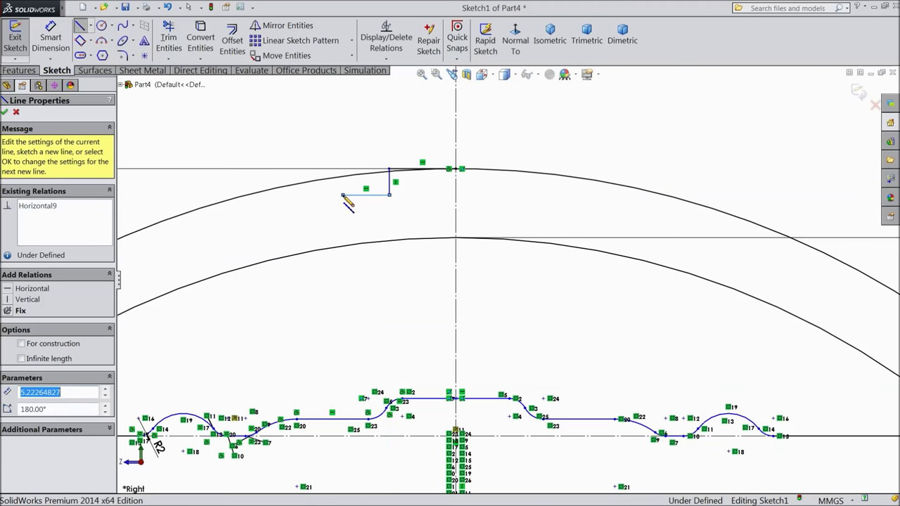
pyautogui.click(343, 196)
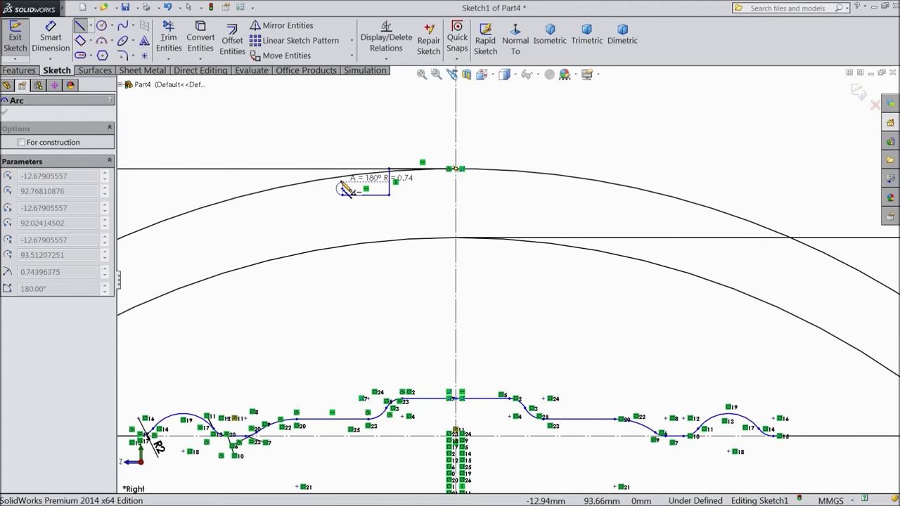
pyautogui.press('Escape')
pyautogui.click(20, 71)
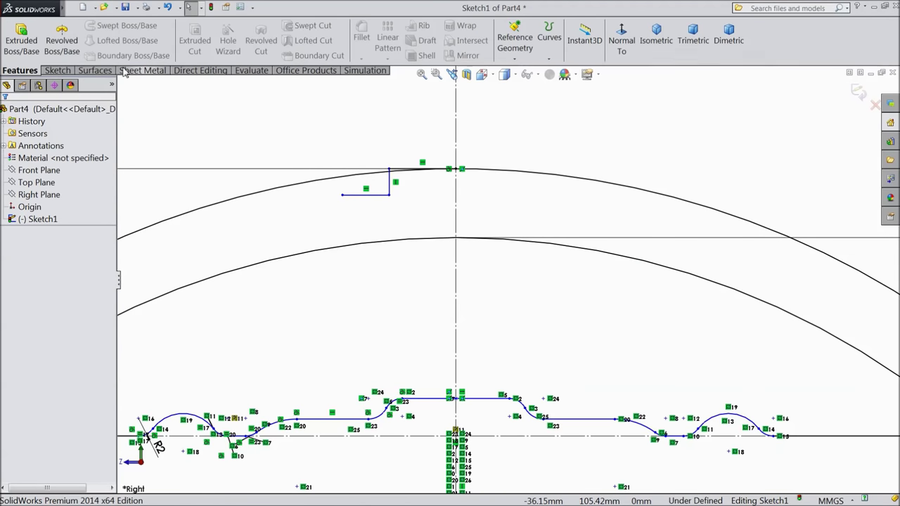
pyautogui.click(58, 71)
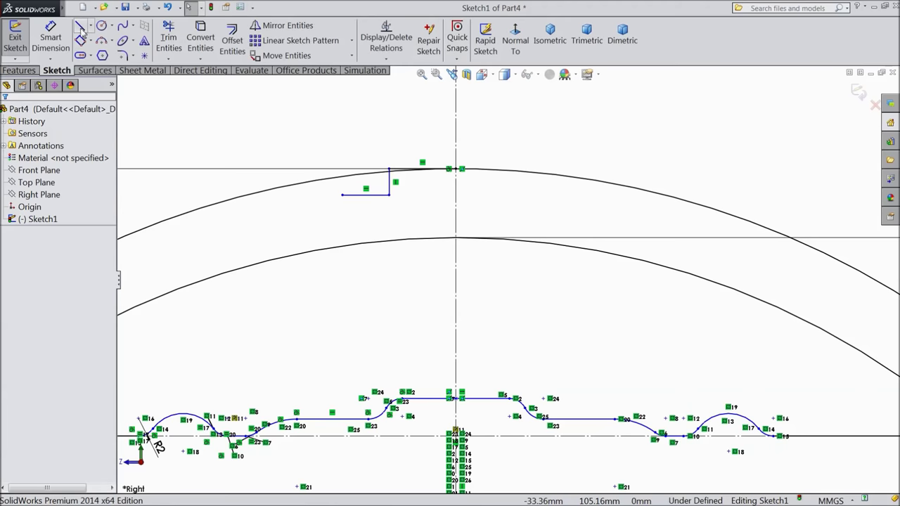
# Step: Draw a line from the step's left end up to the outer arc and delete the stray line
pyautogui.click(80, 25)
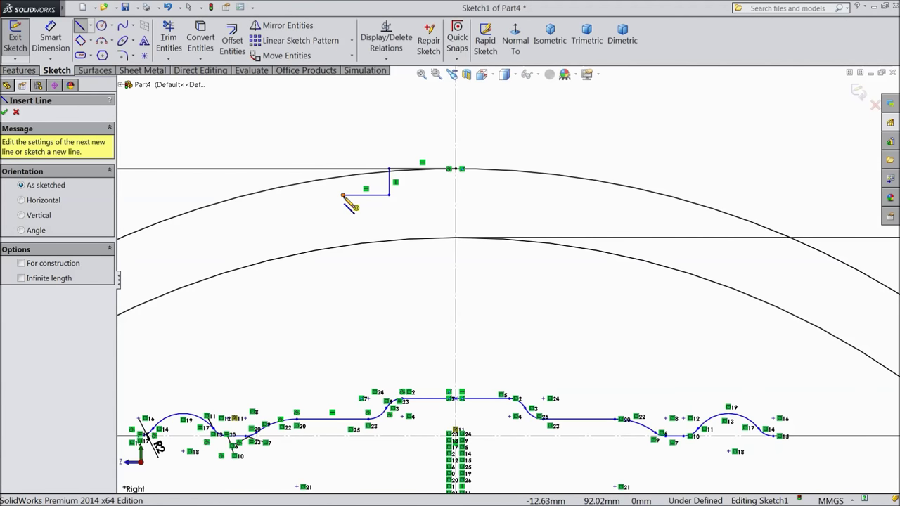
pyautogui.click(342, 195)
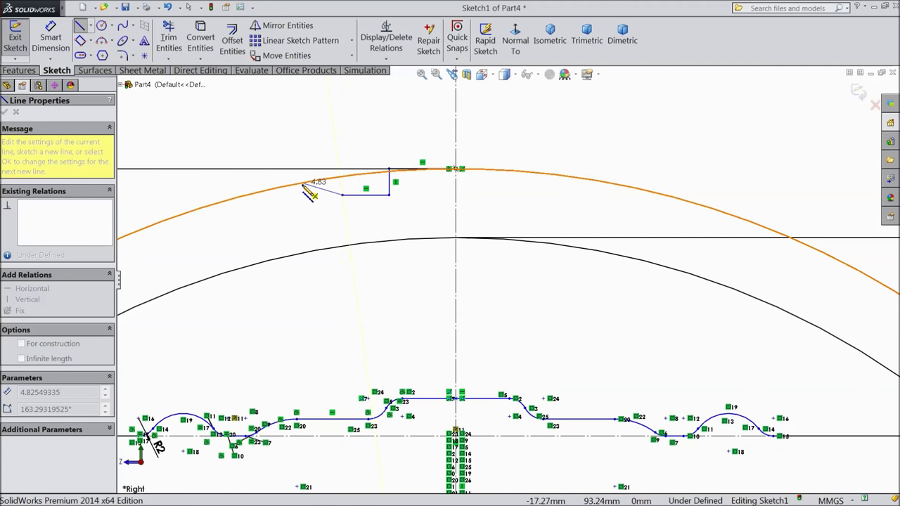
pyautogui.click(301, 184)
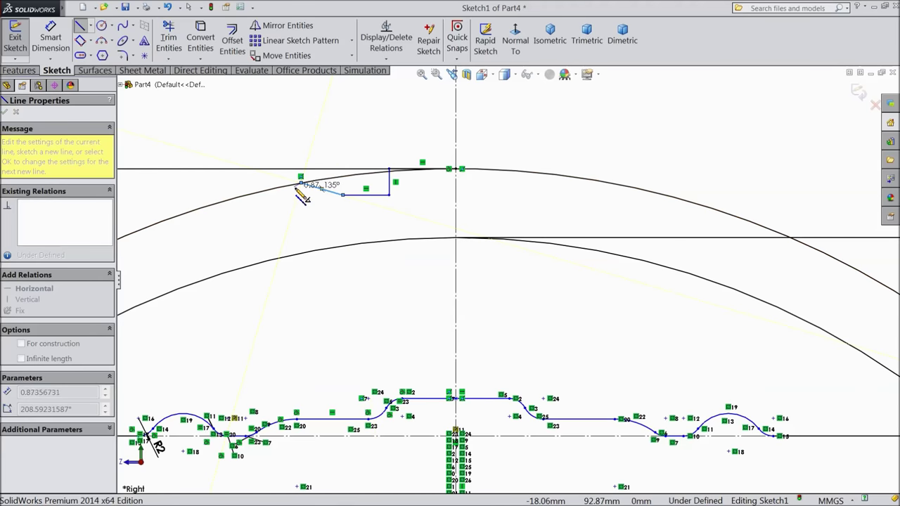
pyautogui.rightClick(302, 195)
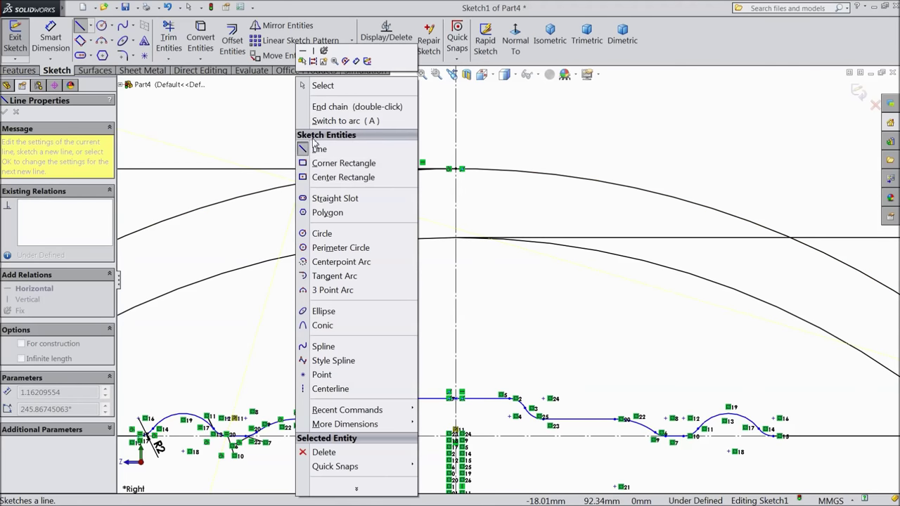
pyautogui.click(281, 104)
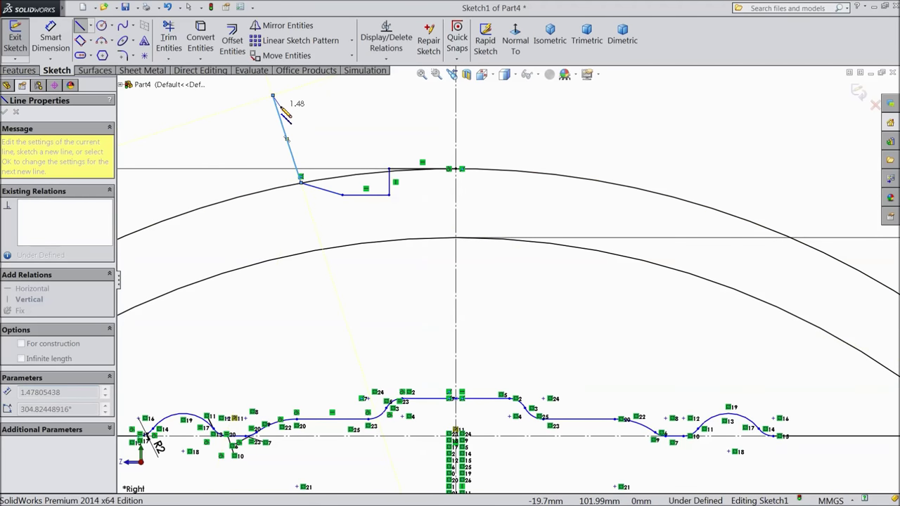
pyautogui.click(283, 126)
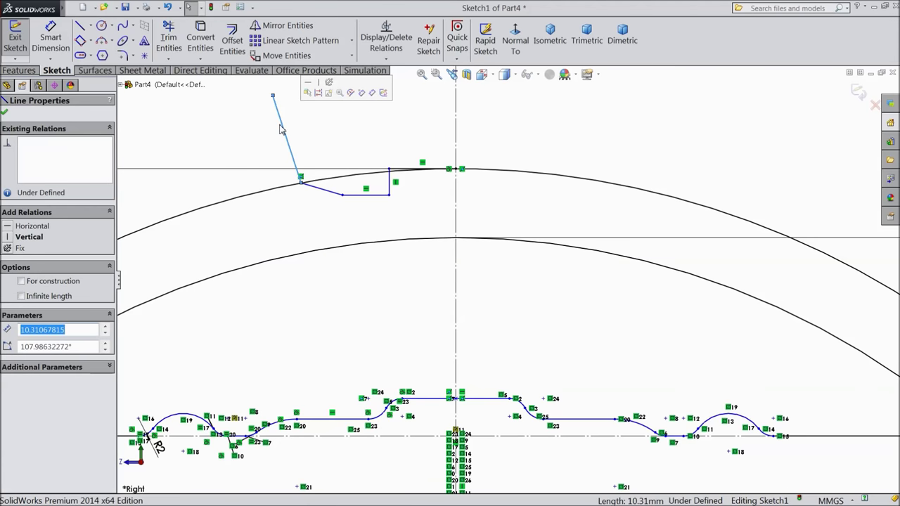
pyautogui.press('Delete')
# Step: Add a short line and a longer connected line sloping down-left from the profile endpoint
pyautogui.click(79, 26)
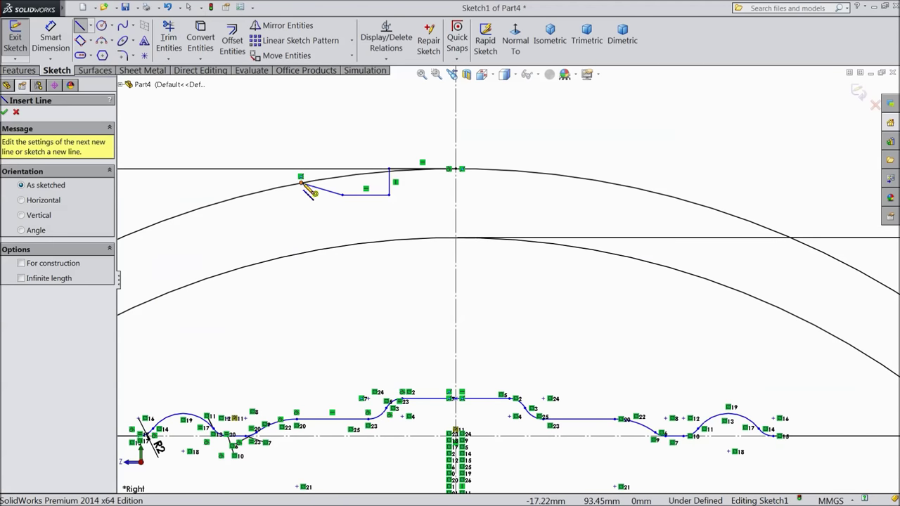
pyautogui.click(301, 182)
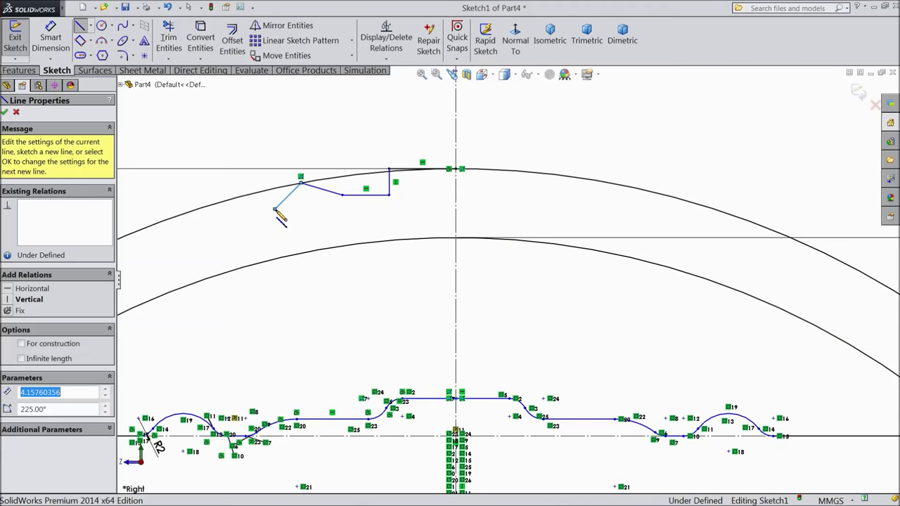
pyautogui.click(275, 209)
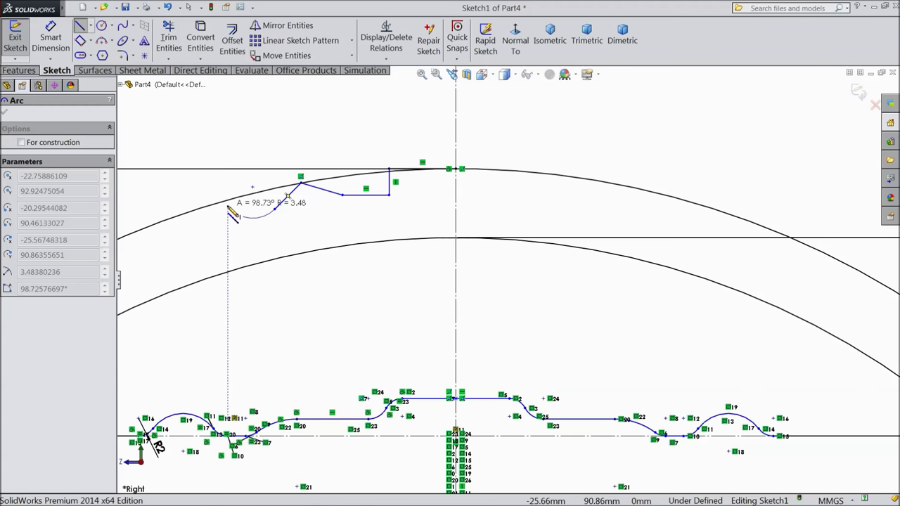
pyautogui.press('Escape')
pyautogui.click(80, 26)
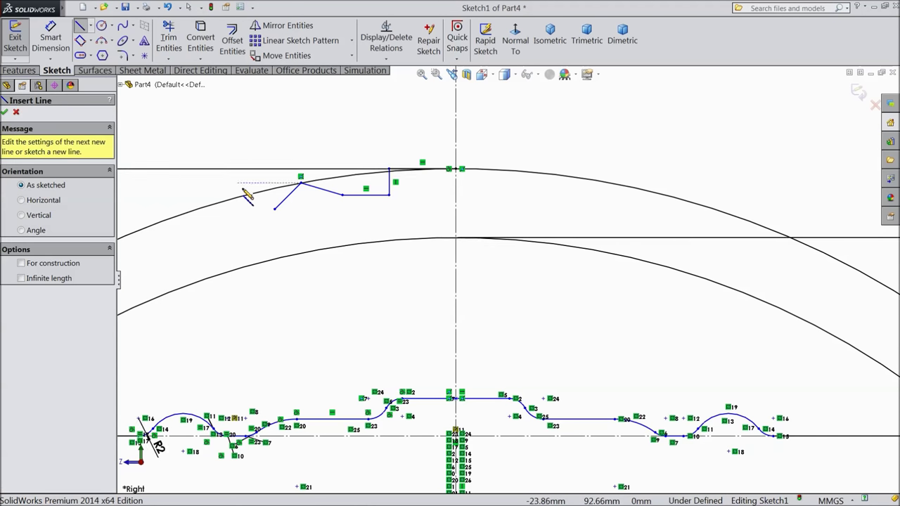
pyautogui.click(275, 210)
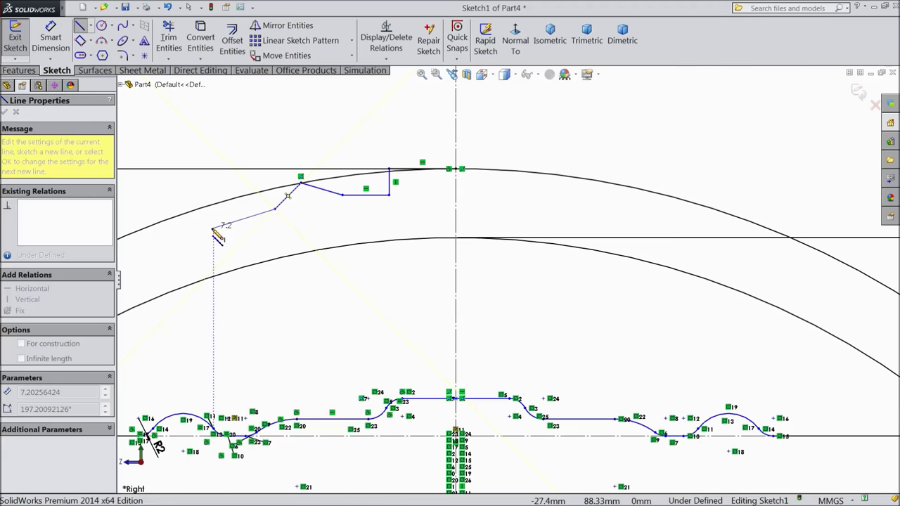
pyautogui.click(214, 228)
pyautogui.press('z')
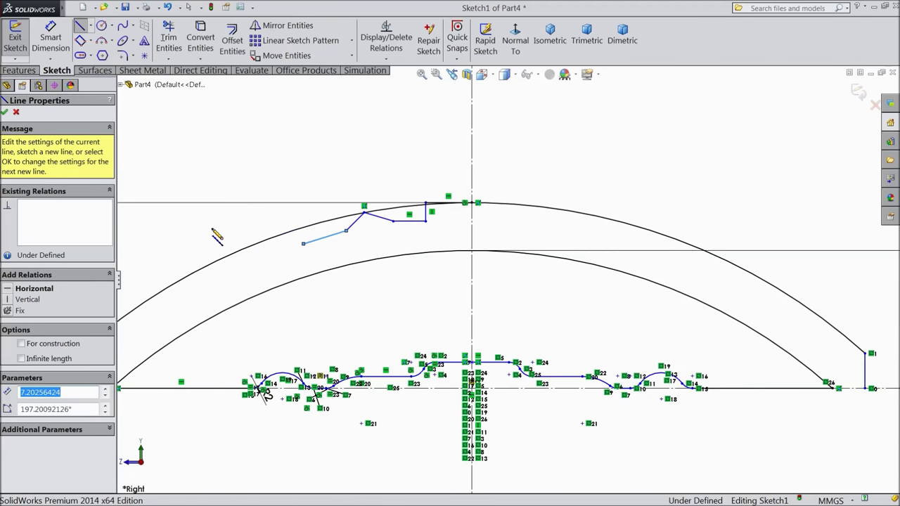
pyautogui.click(81, 27)
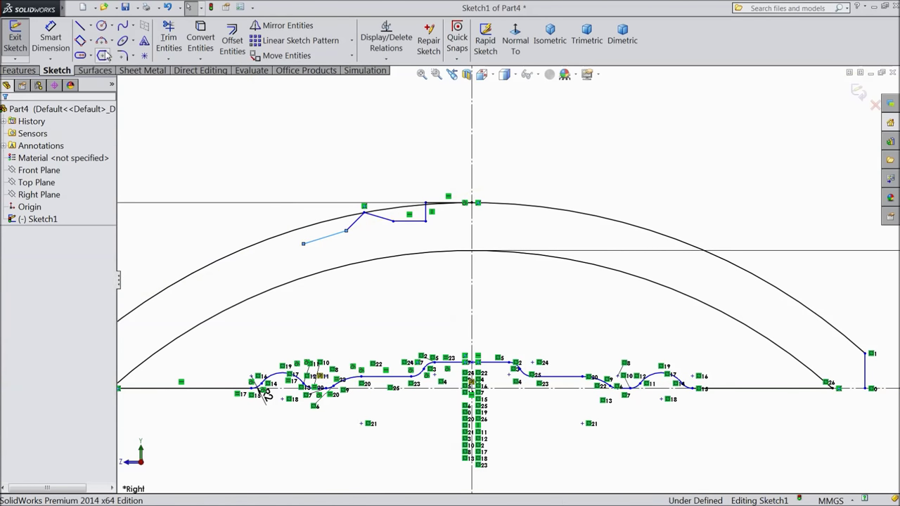
# Step: Add an R 6.68 tangent-arc bump from the line end, then a line down to the outer arc
pyautogui.click(103, 42)
pyautogui.scroll(-1, 257, 258)
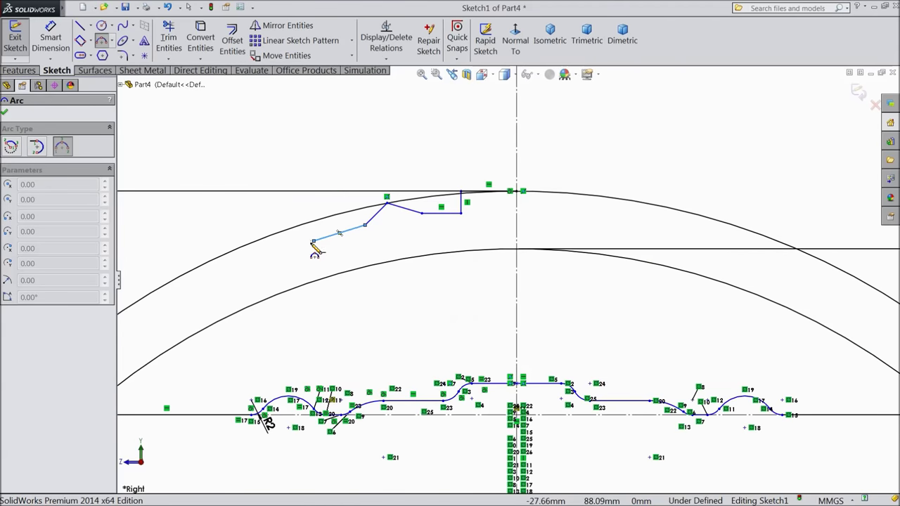
pyautogui.click(315, 241)
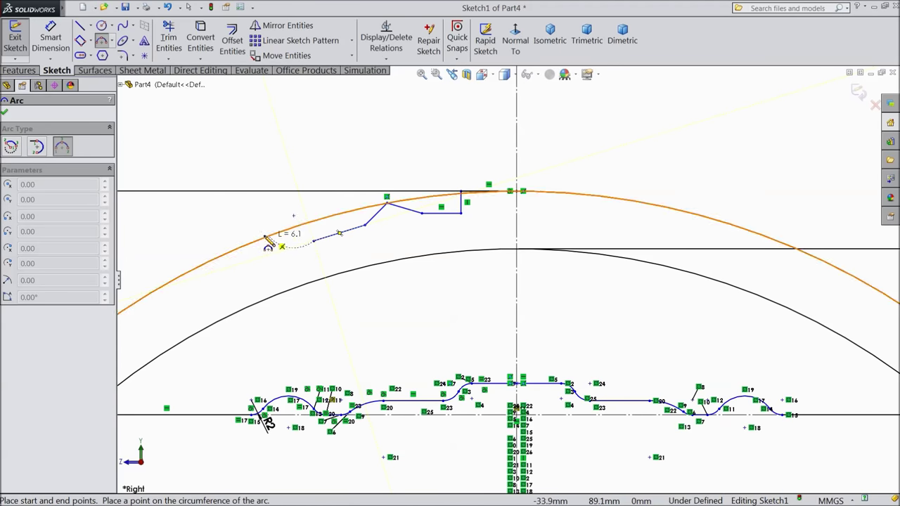
pyautogui.click(243, 267)
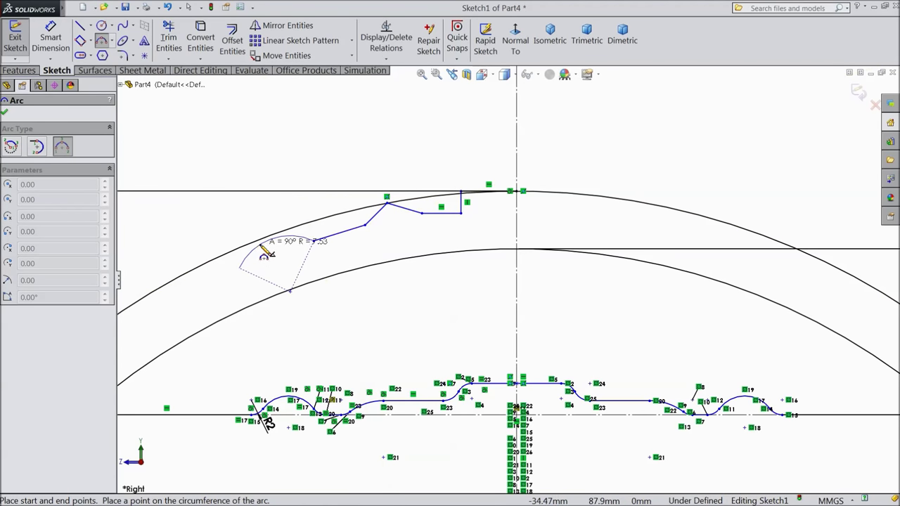
pyautogui.click(263, 241)
pyautogui.scroll(3, 260, 256)
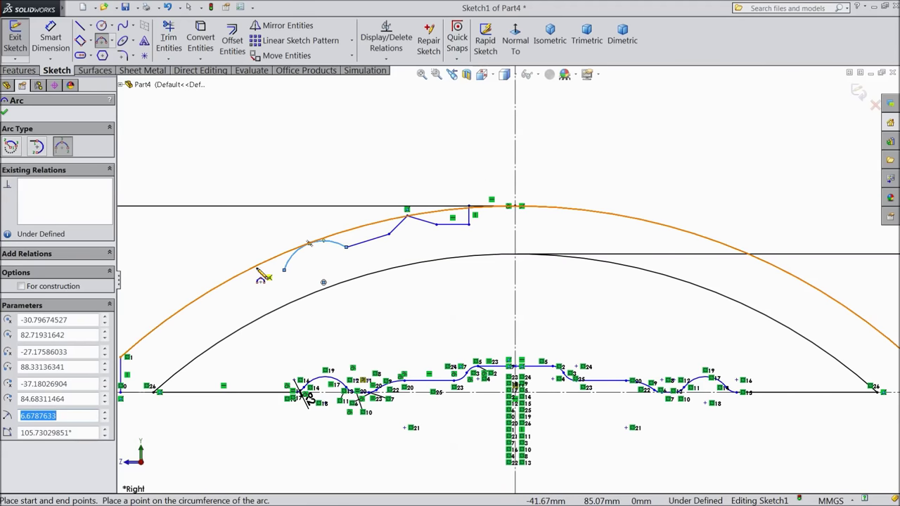
pyautogui.click(80, 26)
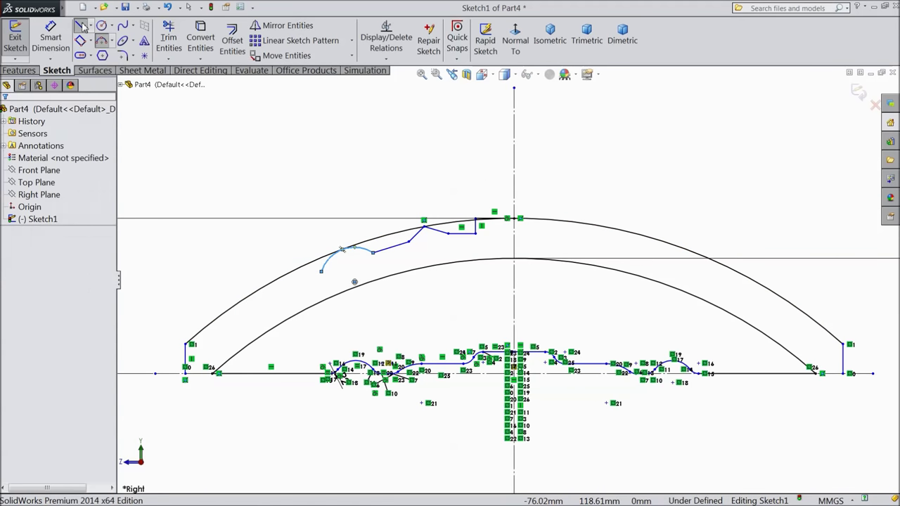
pyautogui.click(321, 271)
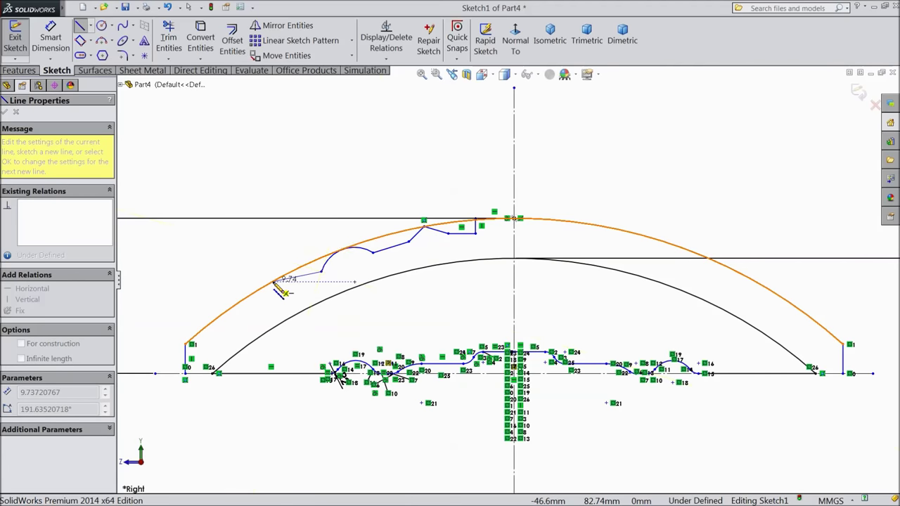
pyautogui.rightClick(205, 239)
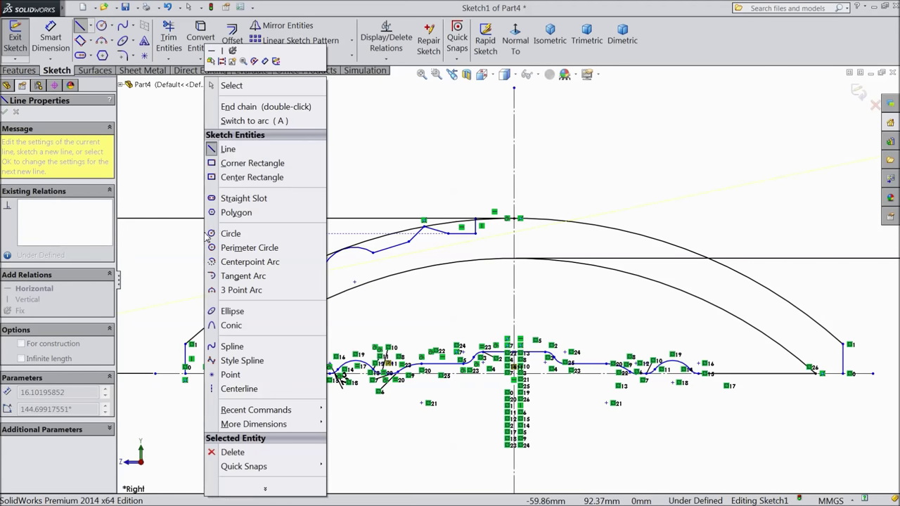
pyautogui.click(229, 87)
pyautogui.scroll(-3, 450, 267)
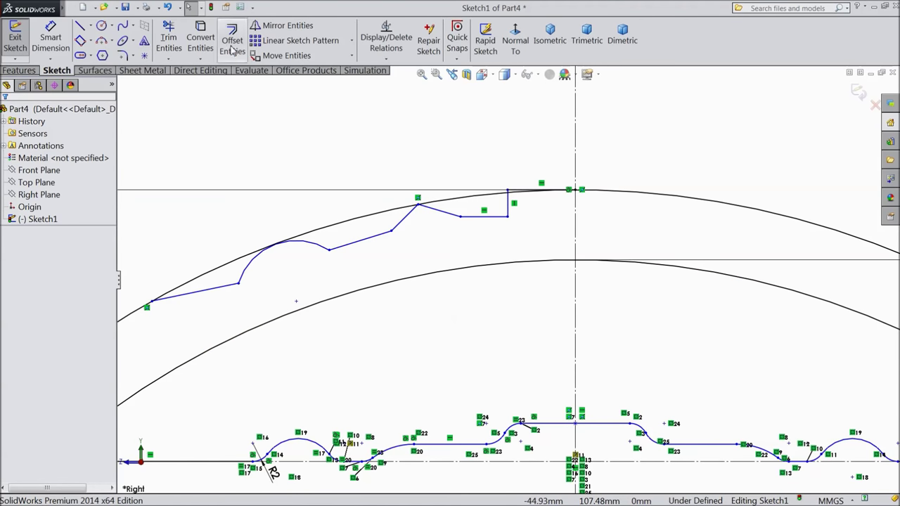
# Step: Power-trim the outer-arc pieces under the new tooth outline, accepting deletion of the midpoint relation
pyautogui.click(168, 41)
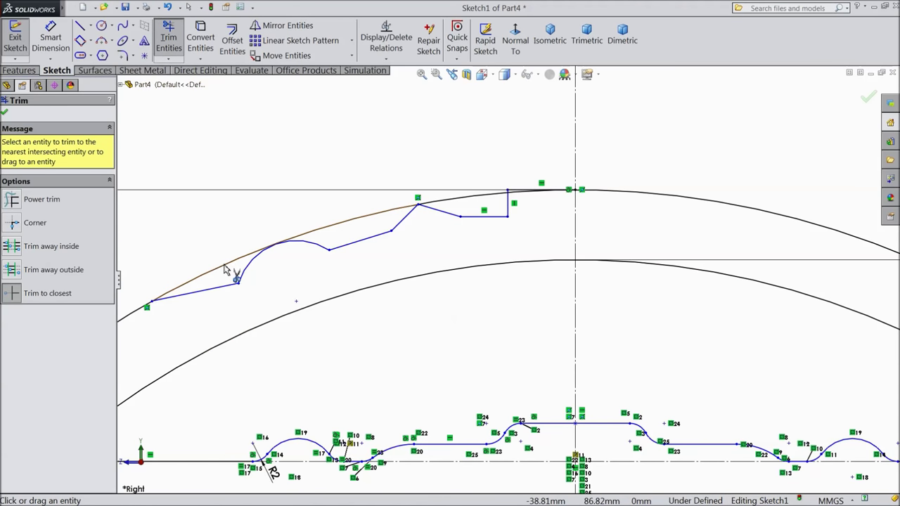
pyautogui.click(232, 264)
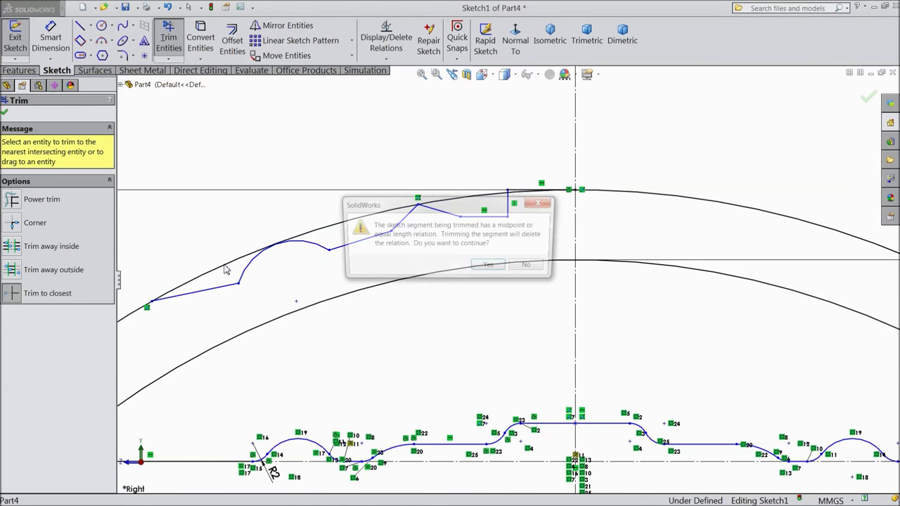
pyautogui.click(490, 267)
pyautogui.click(490, 198)
pyautogui.scroll(-5, 542, 206)
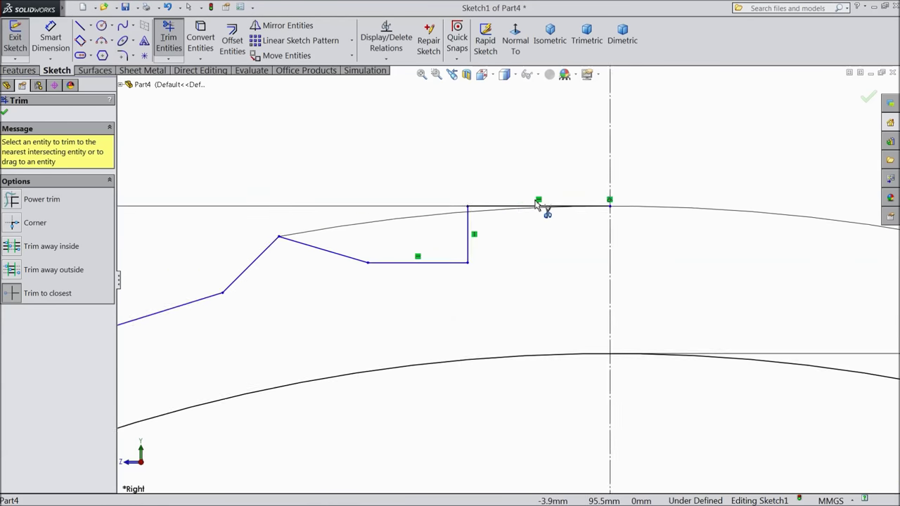
pyautogui.scroll(5, 468, 234)
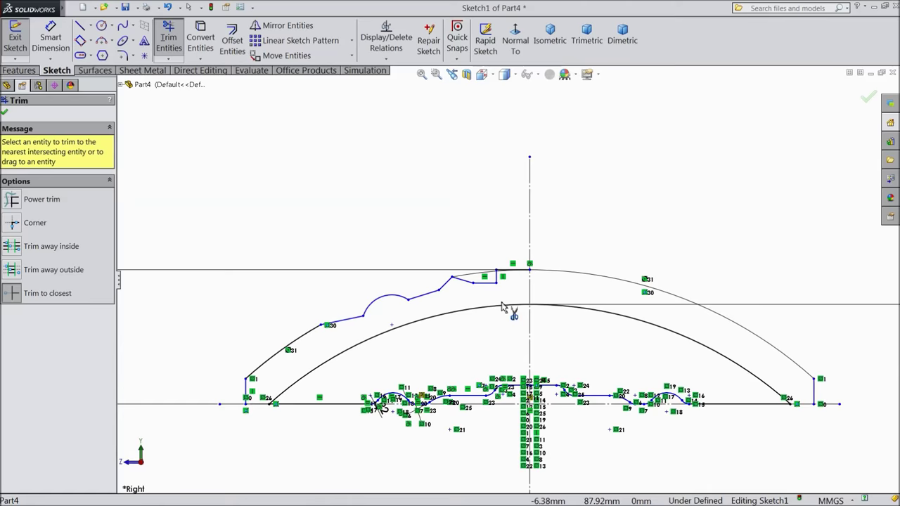
pyautogui.scroll(-2, 482, 329)
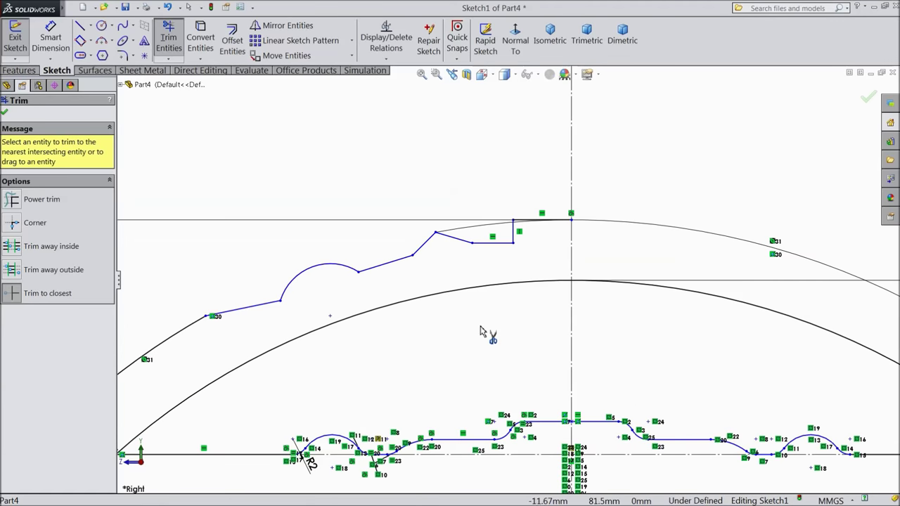
pyautogui.click(4, 113)
# Step: Start a 2 mm sketch fillet
pyautogui.click(122, 55)
pyautogui.keyDown('ctrl'); pyautogui.moveTo(217, 357); pyautogui.dragTo(331, 328, button='middle'); pyautogui.keyUp('ctrl')
pyautogui.scroll(-2, 331, 329)
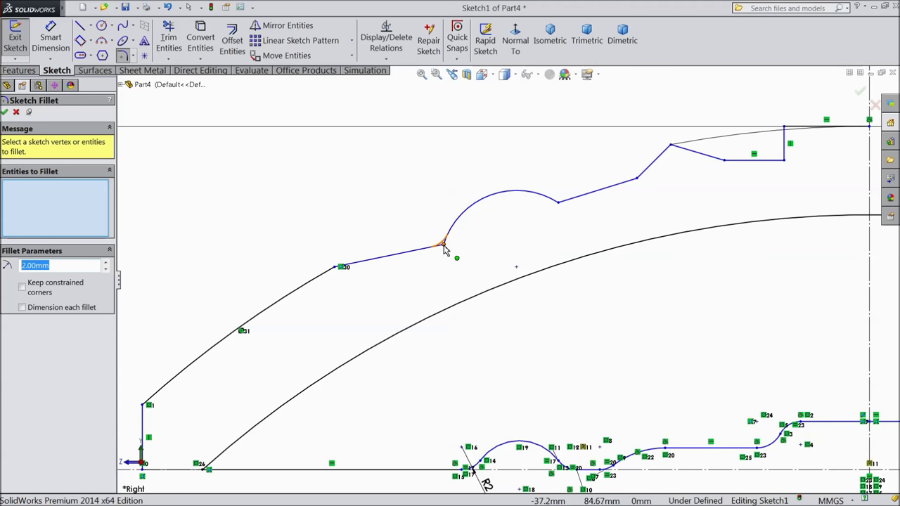
# Step: Select seven corners along the upper tooth outline for filleting
pyautogui.click(443, 246)
pyautogui.click(559, 202)
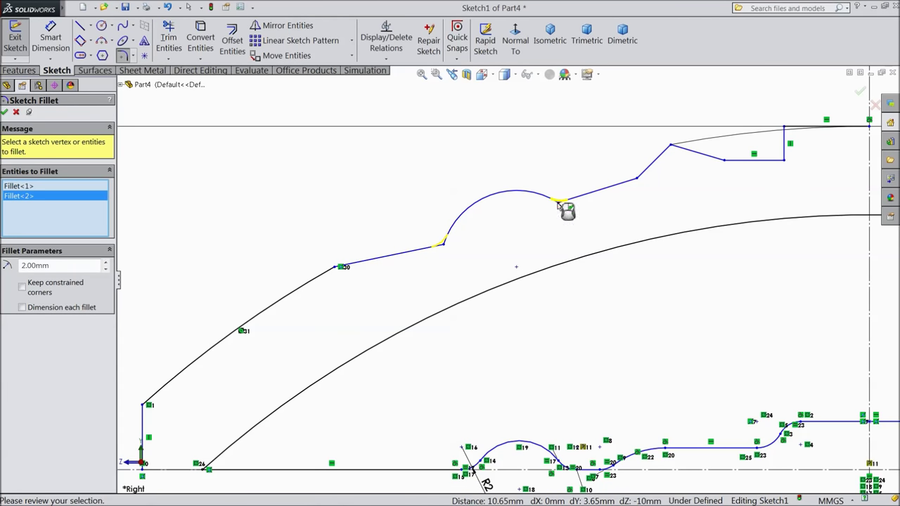
pyautogui.click(636, 180)
pyautogui.click(672, 149)
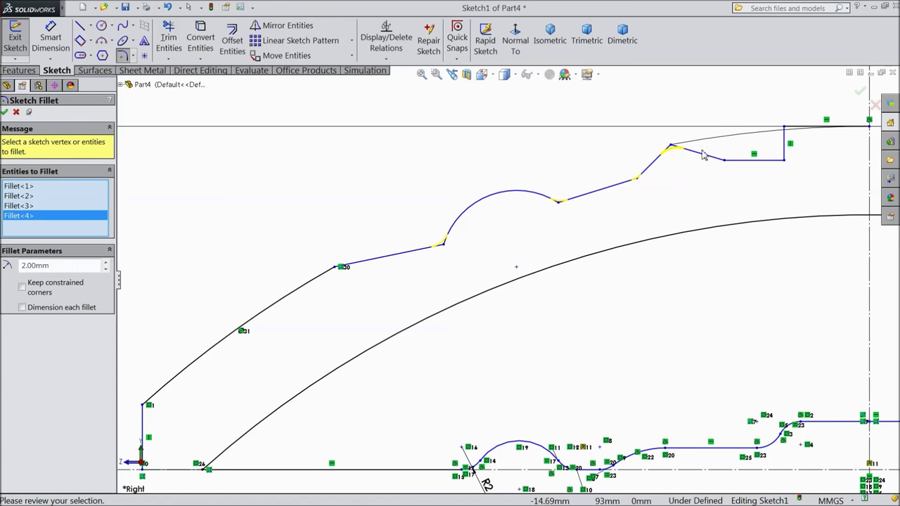
pyautogui.click(724, 161)
pyautogui.click(786, 135)
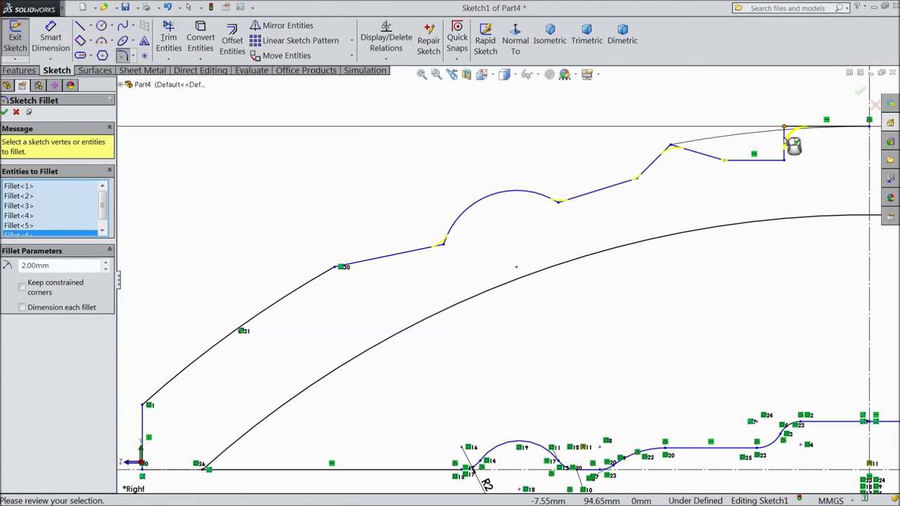
pyautogui.click(784, 161)
pyautogui.press('z')
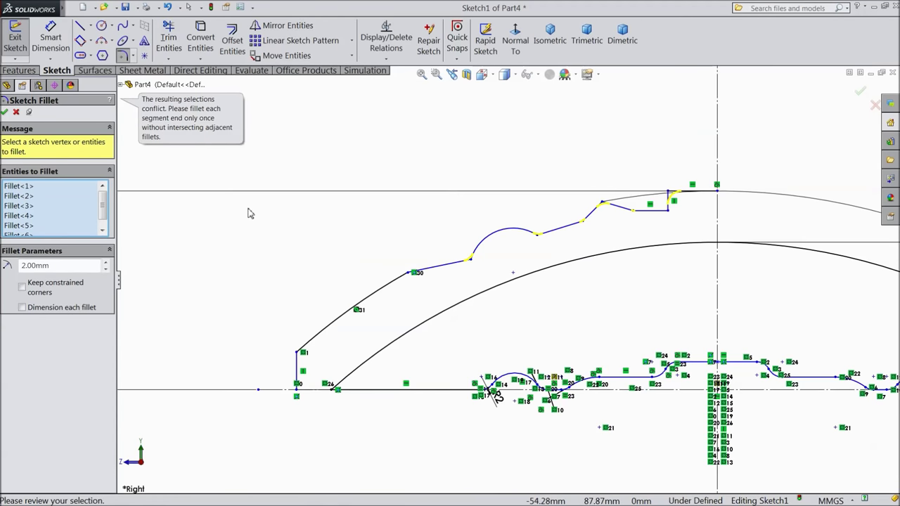
pyautogui.scroll(-5, 395, 290)
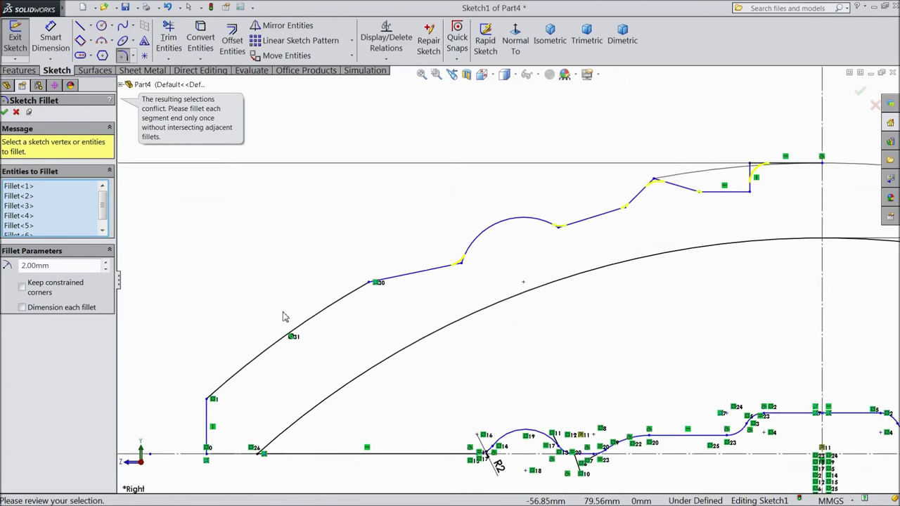
# Step: Fillet the remaining left-side corners down to the bottom-left at R2.69, accepting relation deletions
pyautogui.click(400, 276)
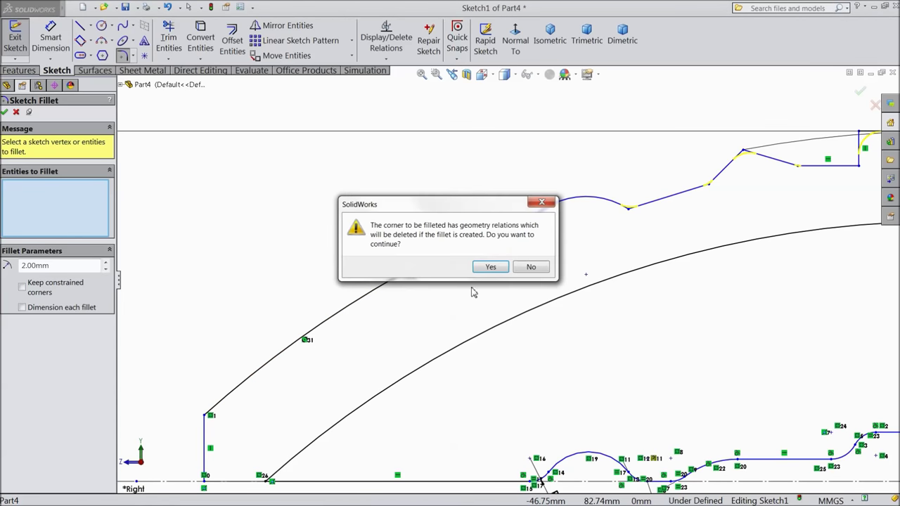
pyautogui.click(488, 267)
pyautogui.scroll(-5, 382, 322)
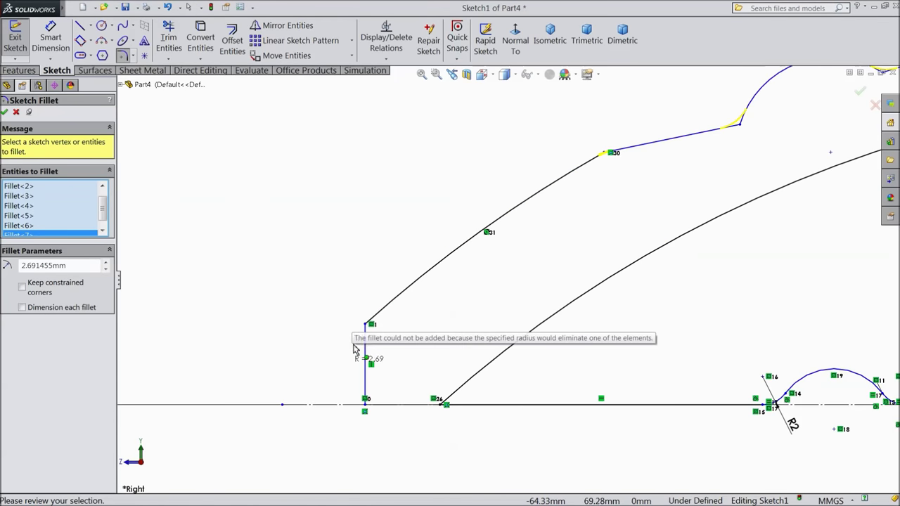
pyautogui.click(365, 326)
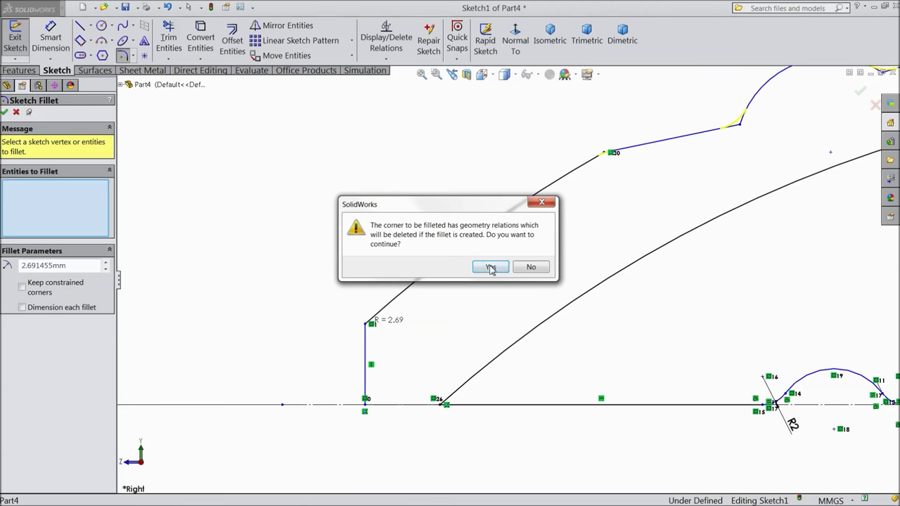
pyautogui.click(490, 267)
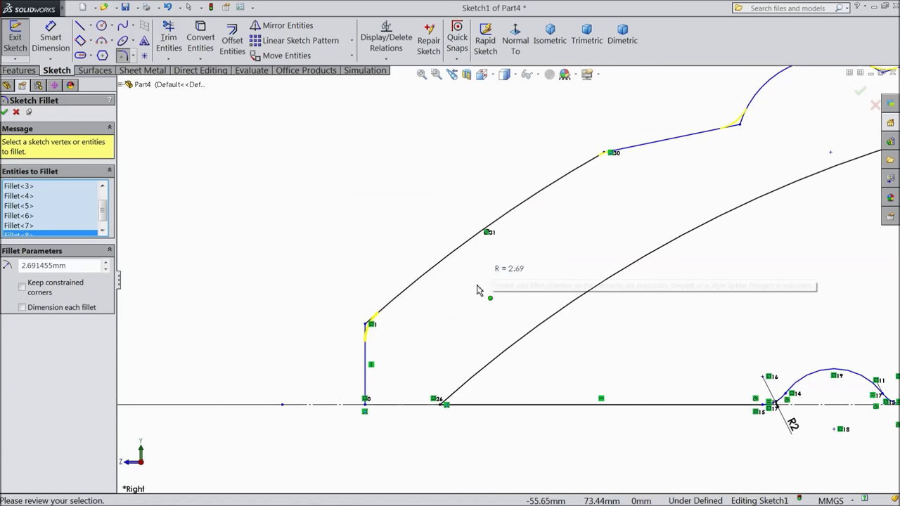
pyautogui.click(366, 405)
pyautogui.click(491, 267)
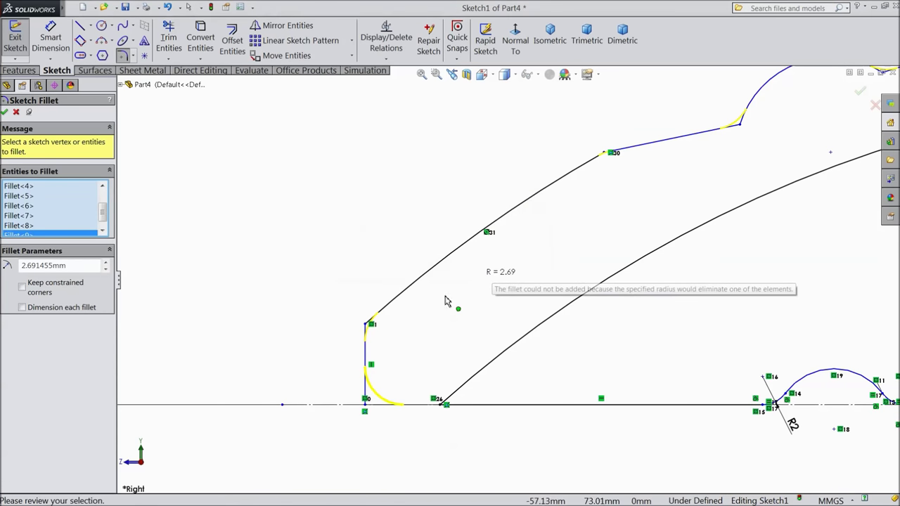
pyautogui.scroll(3, 345, 326)
pyautogui.scroll(4, 385, 362)
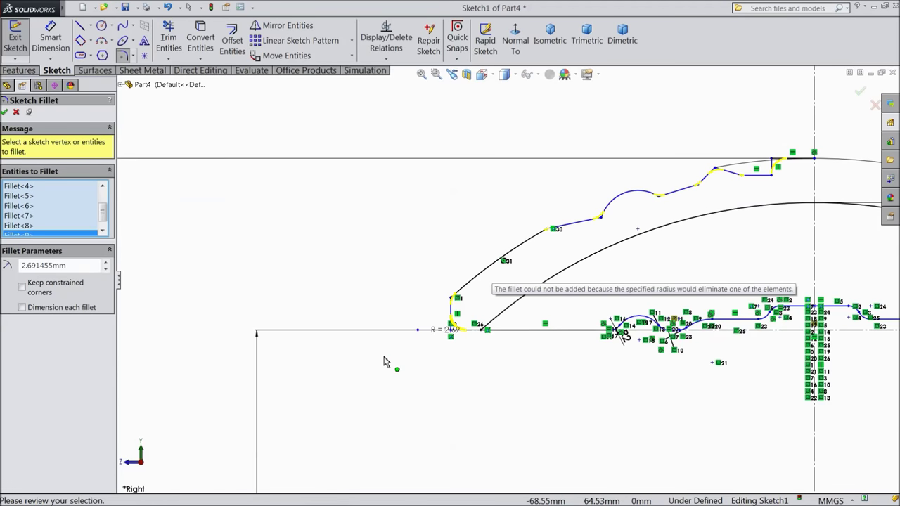
pyautogui.click(5, 112)
pyautogui.click(5, 113)
# Step: Box-select the upper tooth profile curves
pyautogui.scroll(1, 590, 190)
pyautogui.scroll(-3, 590, 189)
pyautogui.moveTo(573, 195); pyautogui.dragTo(177, 332)
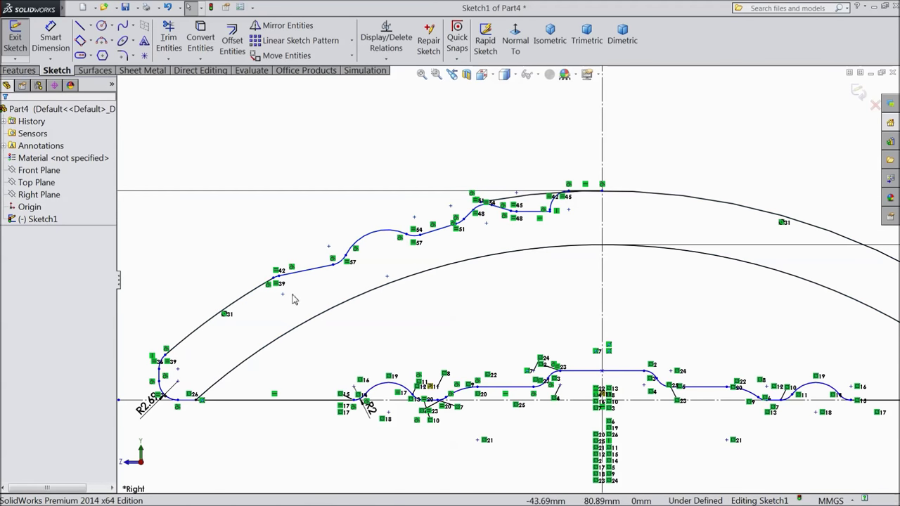
pyautogui.scroll(1, 377, 259)
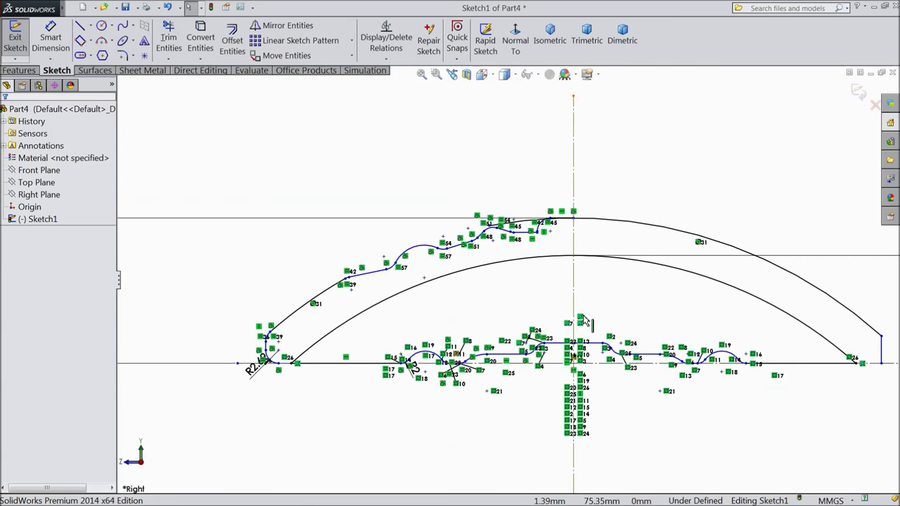
pyautogui.scroll(-3, 562, 314)
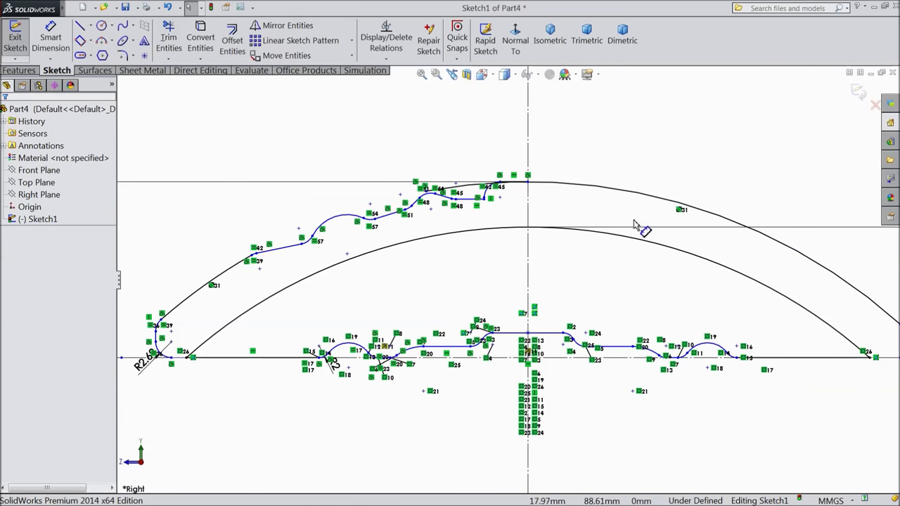
pyautogui.click(169, 40)
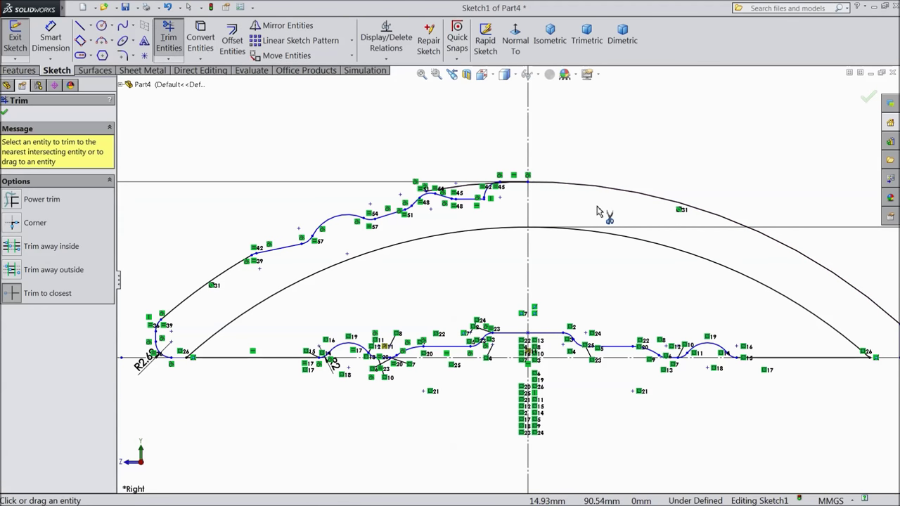
# Step: Trim the right part of the outer arc and box-select the left profile curves for mirroring
pyautogui.click(630, 196)
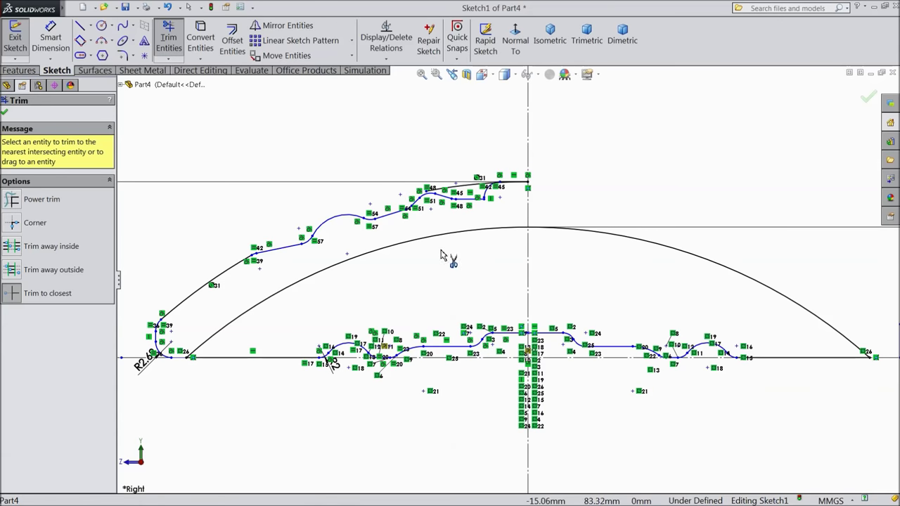
pyautogui.click(4, 113)
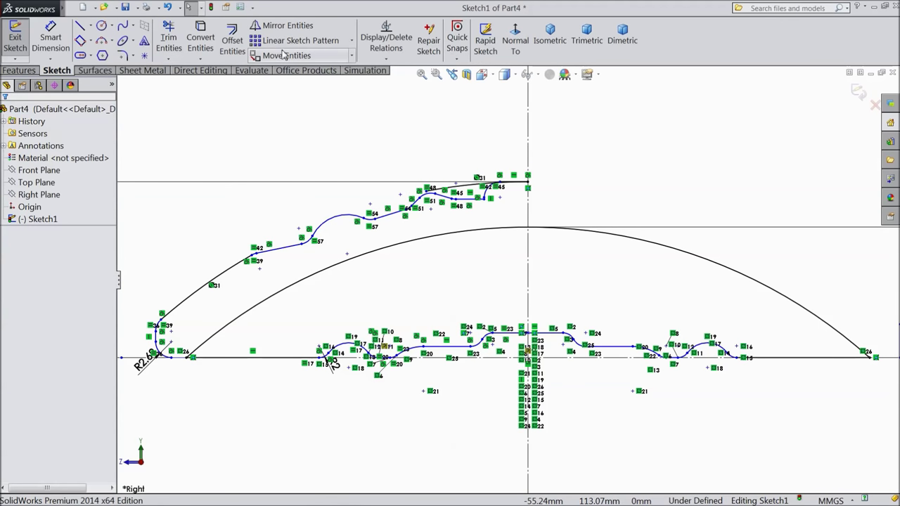
pyautogui.click(286, 27)
pyautogui.moveTo(496, 202)
pyautogui.mouseDown()
pyautogui.moveTo(164, 311)
pyautogui.moveTo(173, 301)
pyautogui.mouseUp()
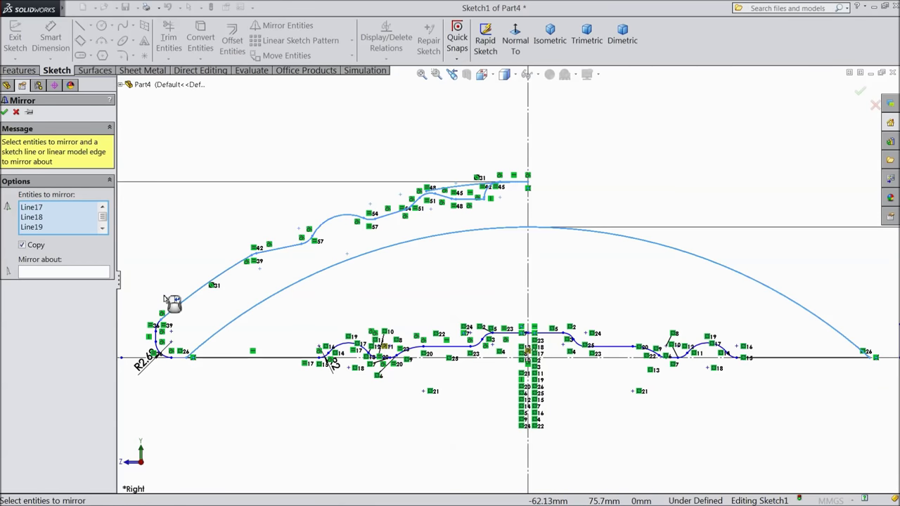
pyautogui.scroll(2, 183, 313)
pyautogui.scroll(-3, 299, 338)
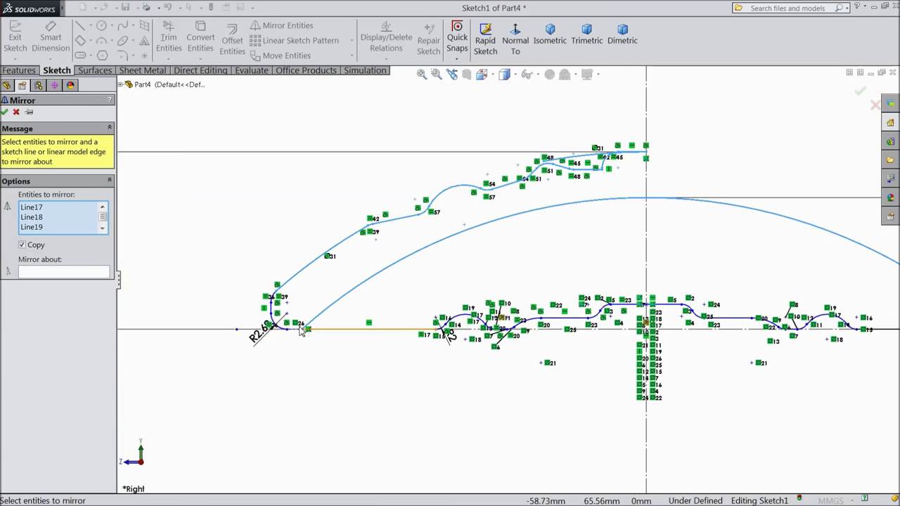
pyautogui.scroll(-3, 301, 330)
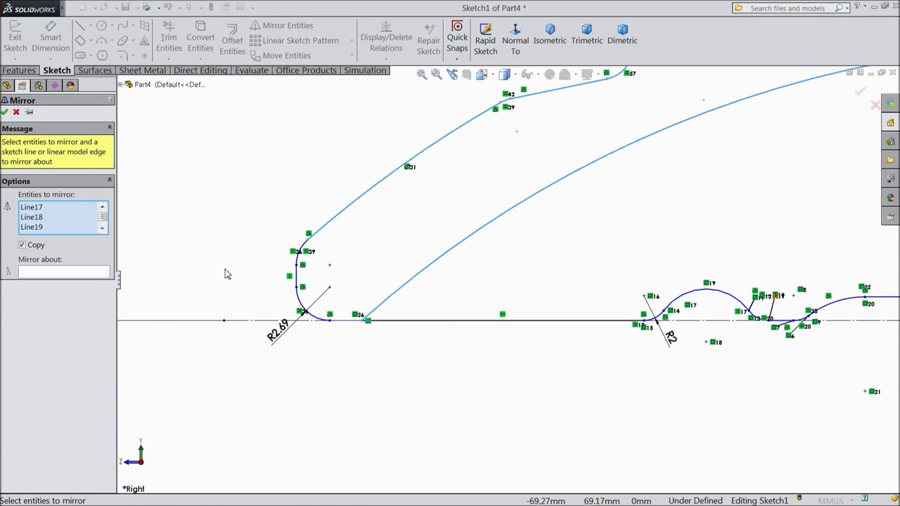
# Step: Add the corner arc, Line11 and Arc19, and mirror them about the vertical centreline
pyautogui.click(300, 268)
pyautogui.click(298, 282)
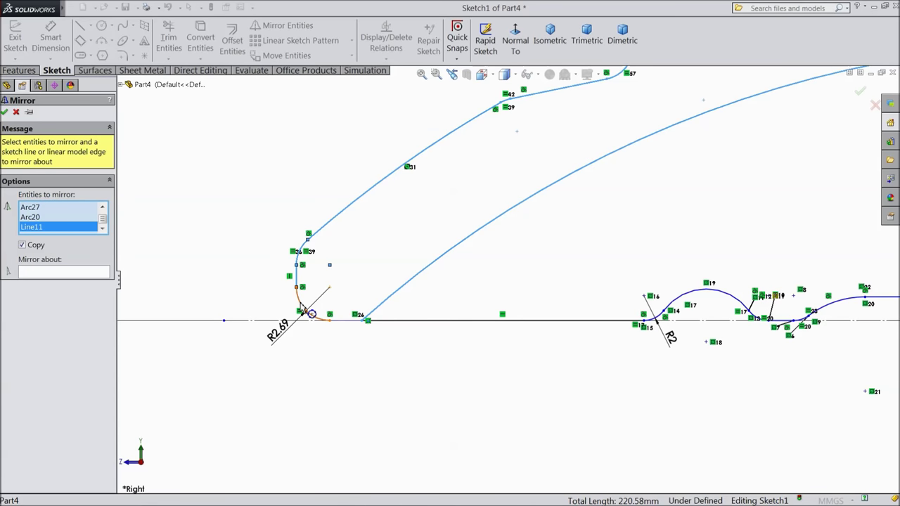
pyautogui.click(302, 308)
pyautogui.press('f')
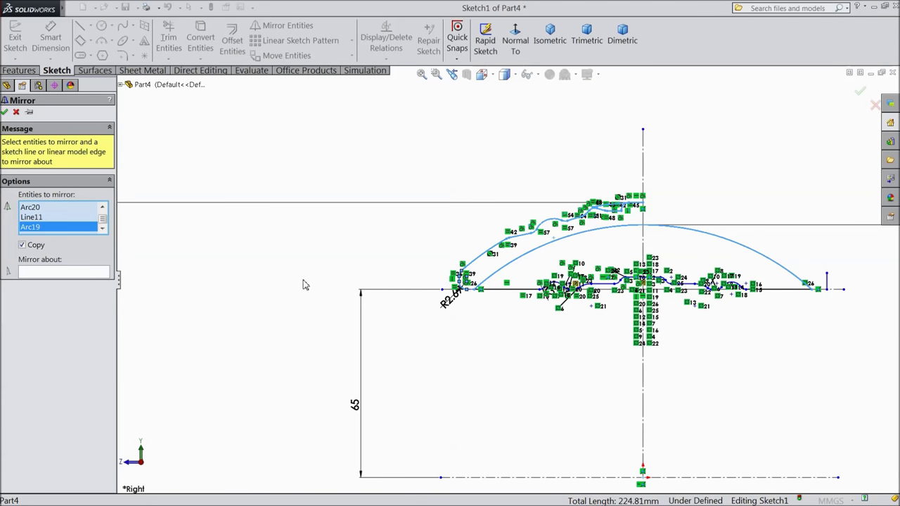
pyautogui.click(63, 273)
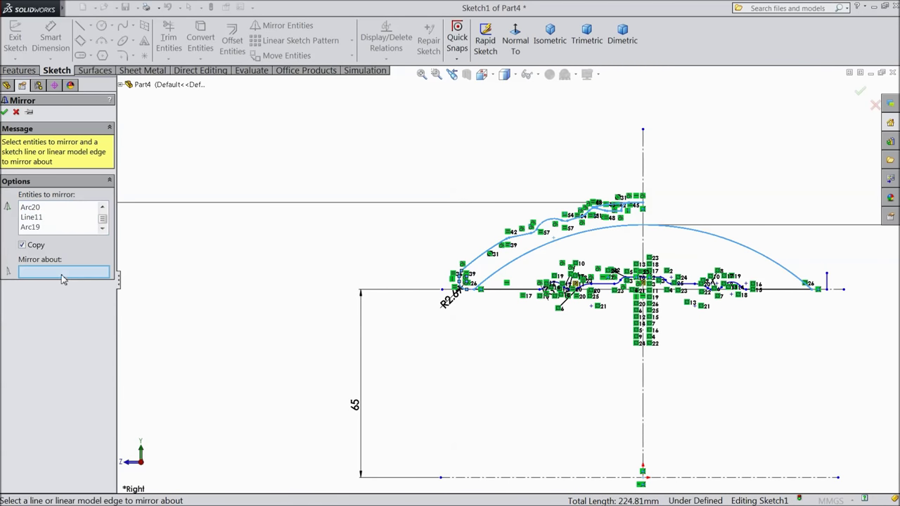
pyautogui.click(643, 382)
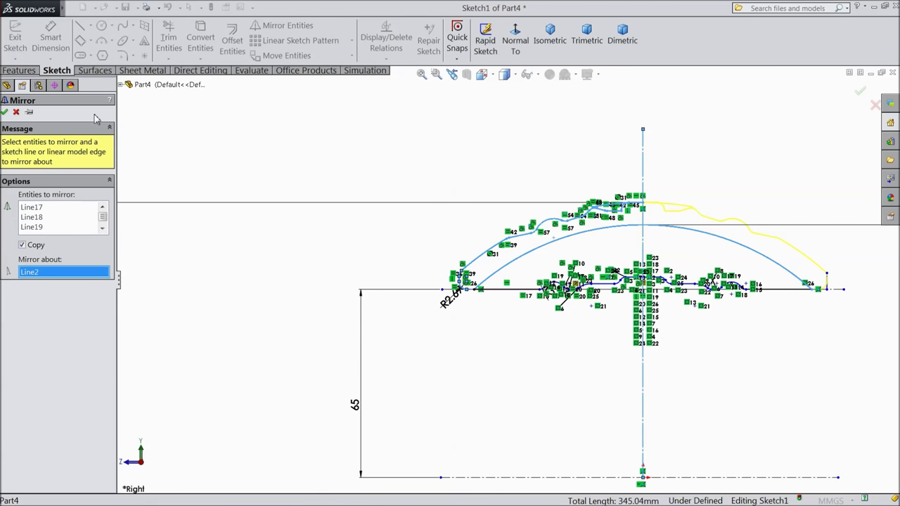
pyautogui.click(5, 112)
pyautogui.scroll(-4, 766, 253)
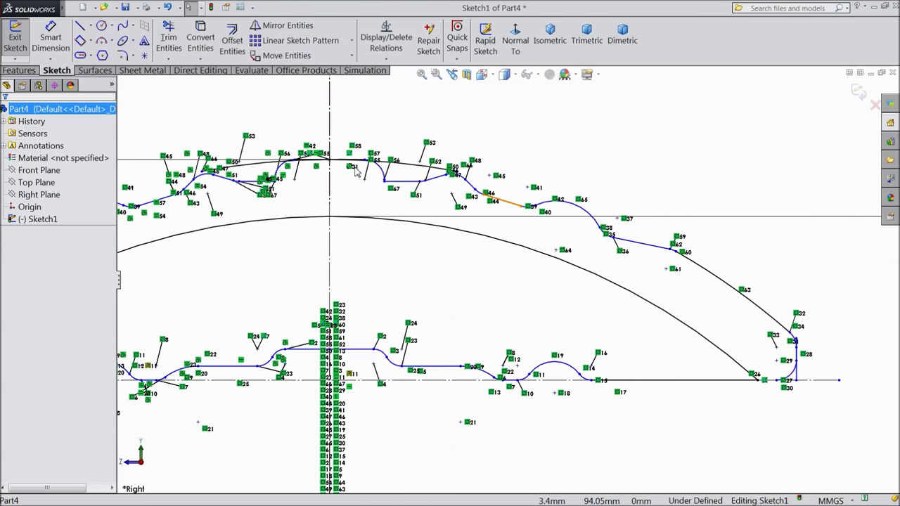
pyautogui.scroll(-3, 352, 175)
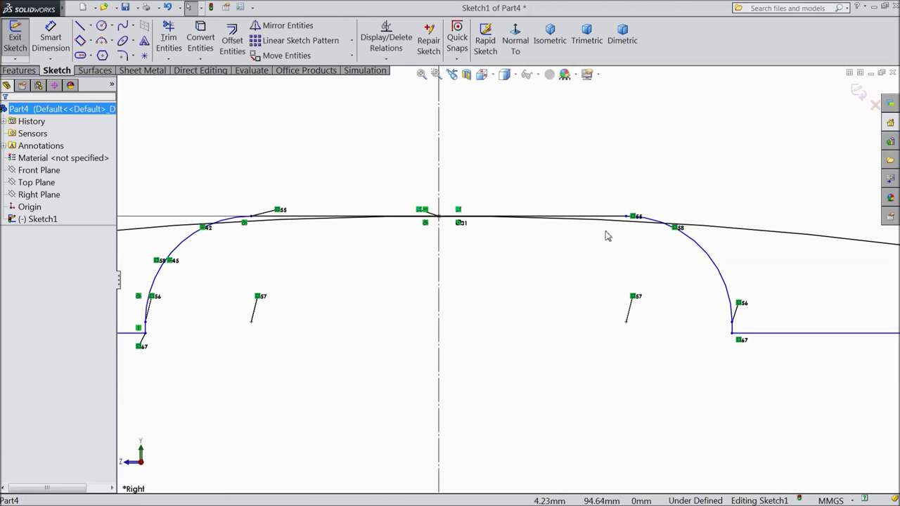
pyautogui.scroll(4, 681, 239)
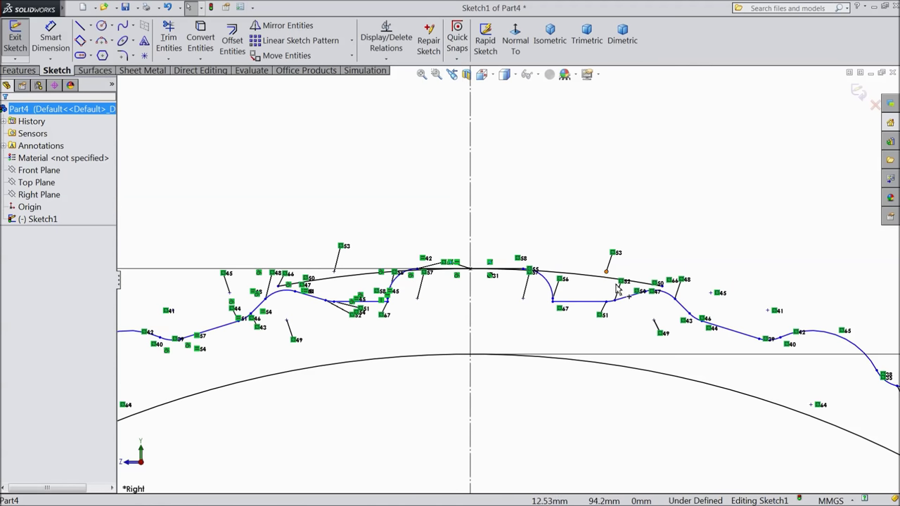
pyautogui.scroll(-1, 632, 313)
pyautogui.scroll(1, 643, 316)
pyautogui.scroll(-2, 641, 315)
pyautogui.scroll(2, 636, 306)
pyautogui.scroll(3, 719, 315)
pyautogui.scroll(-4, 803, 411)
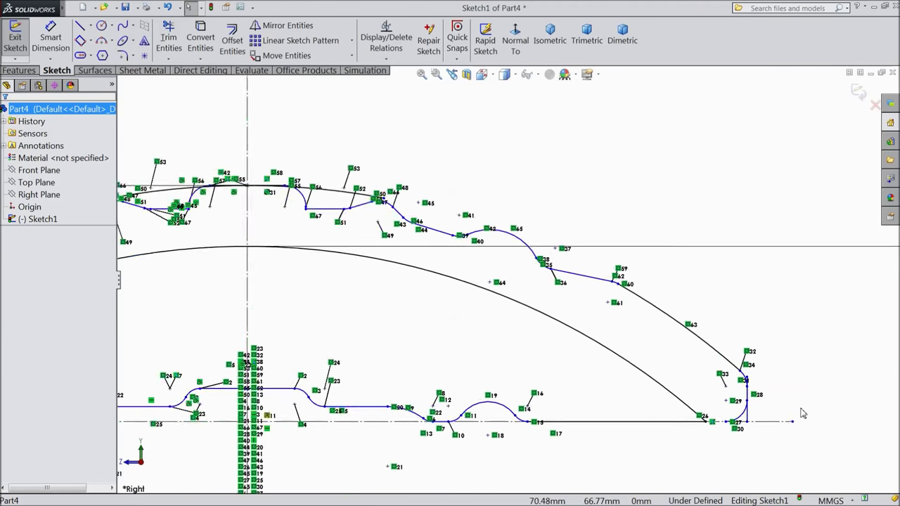
pyautogui.scroll(-3, 622, 355)
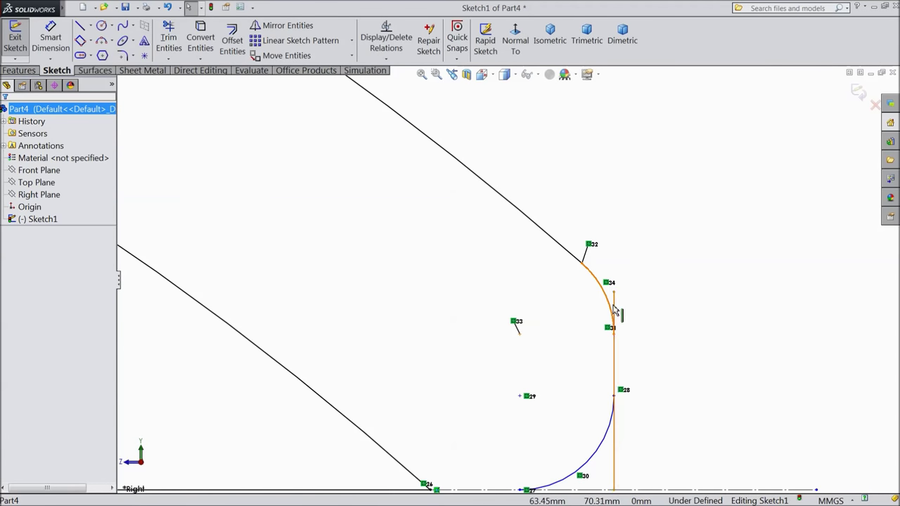
pyautogui.click(615, 309)
pyautogui.press('Escape')
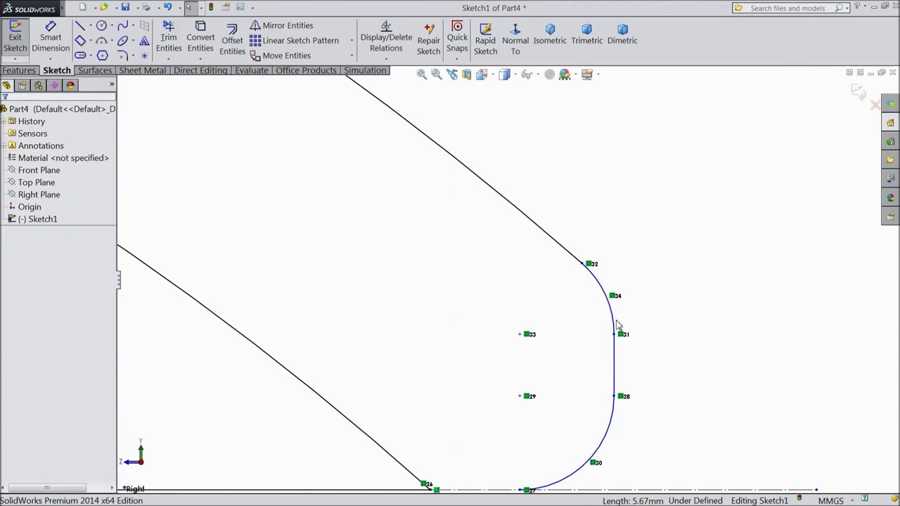
pyautogui.scroll(2, 610, 345)
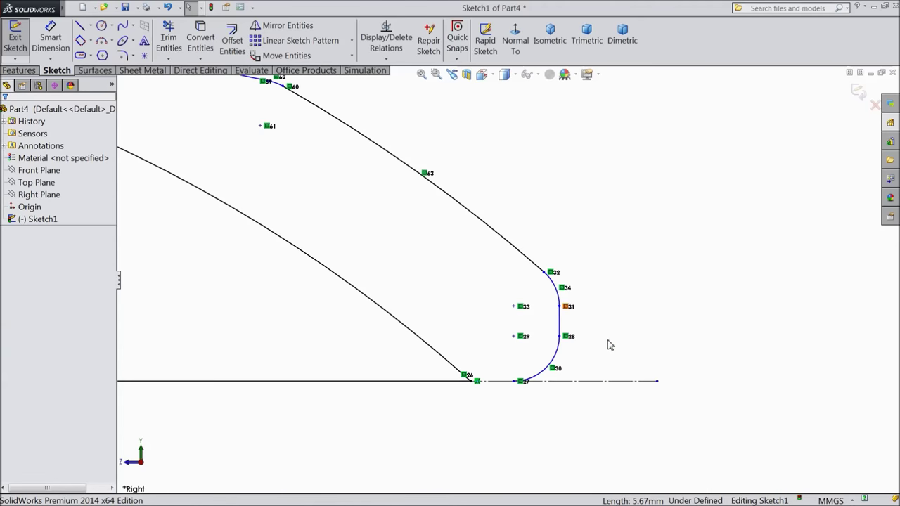
# Step: Draw a short horizontal line closing the base-line gap between points 26 and 27
pyautogui.click(80, 26)
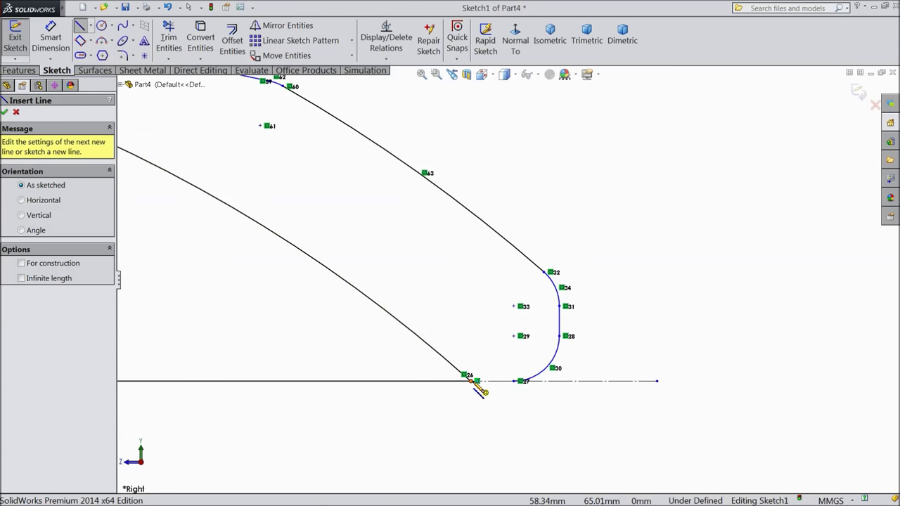
pyautogui.click(477, 381)
pyautogui.click(519, 381)
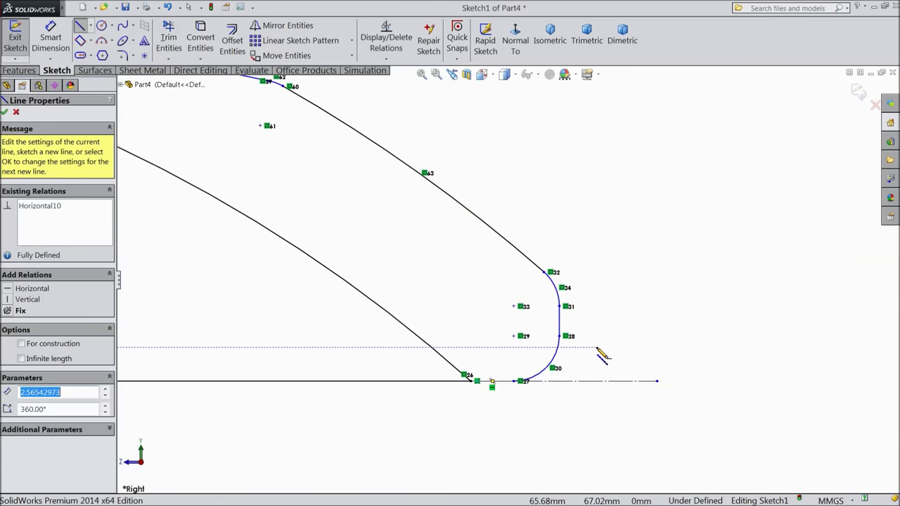
pyautogui.click(477, 381)
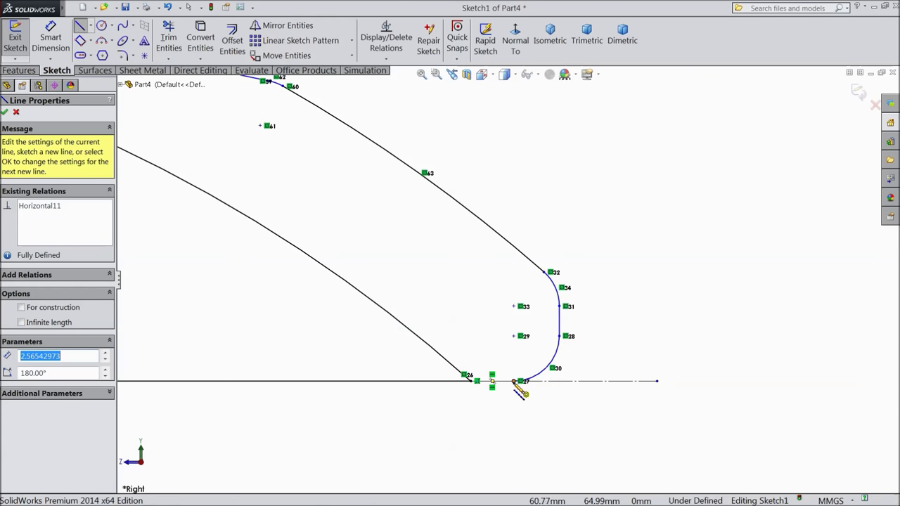
pyautogui.click(472, 384)
pyautogui.rightClick(507, 409)
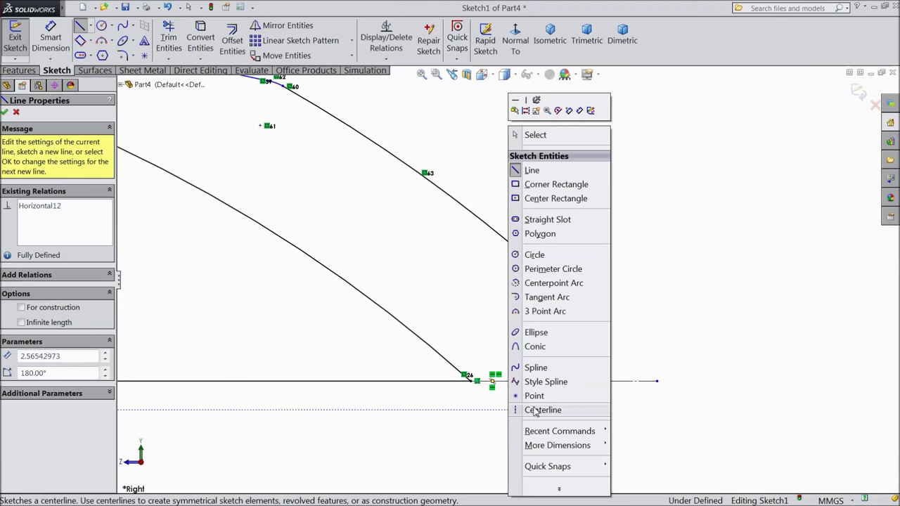
pyautogui.click(540, 136)
pyautogui.scroll(10, 542, 245)
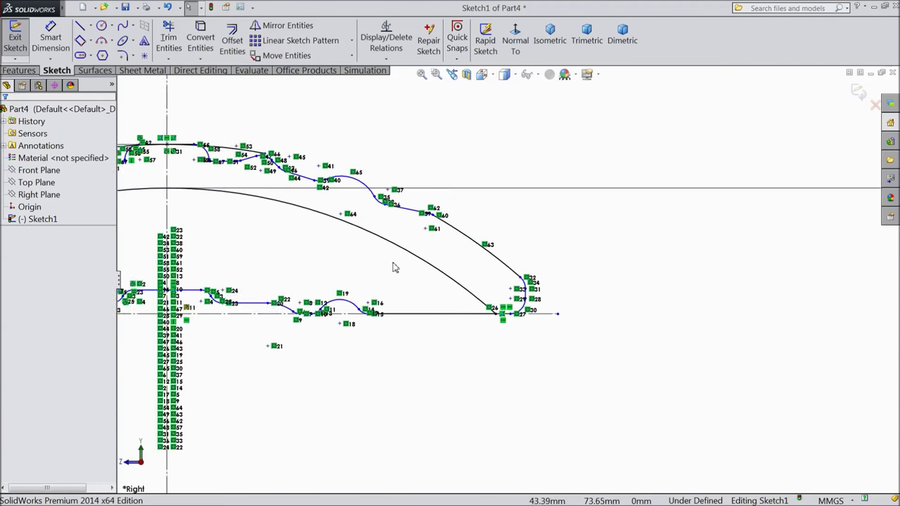
pyautogui.scroll(-5, 199, 230)
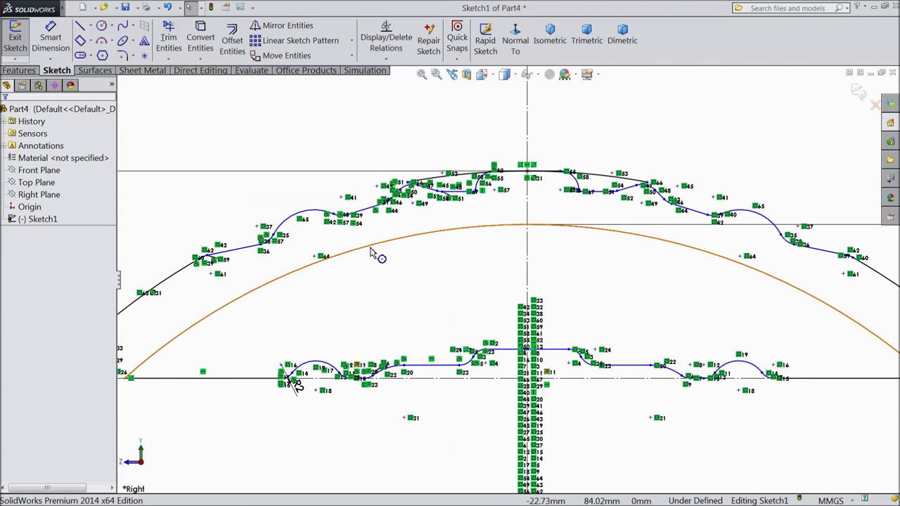
# Step: Convert the large inner arc to construction geometry
pyautogui.click(404, 233)
pyautogui.click(407, 216)
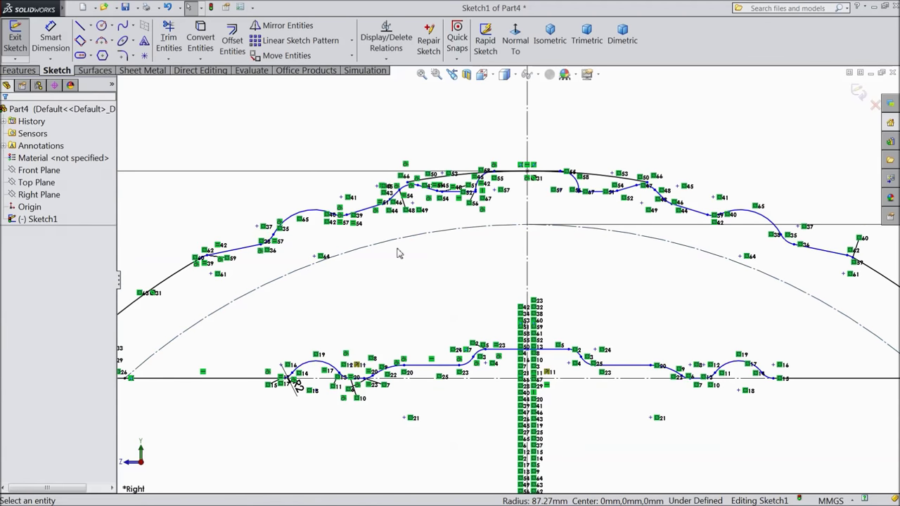
pyautogui.scroll(2, 355, 271)
pyautogui.scroll(-4, 296, 342)
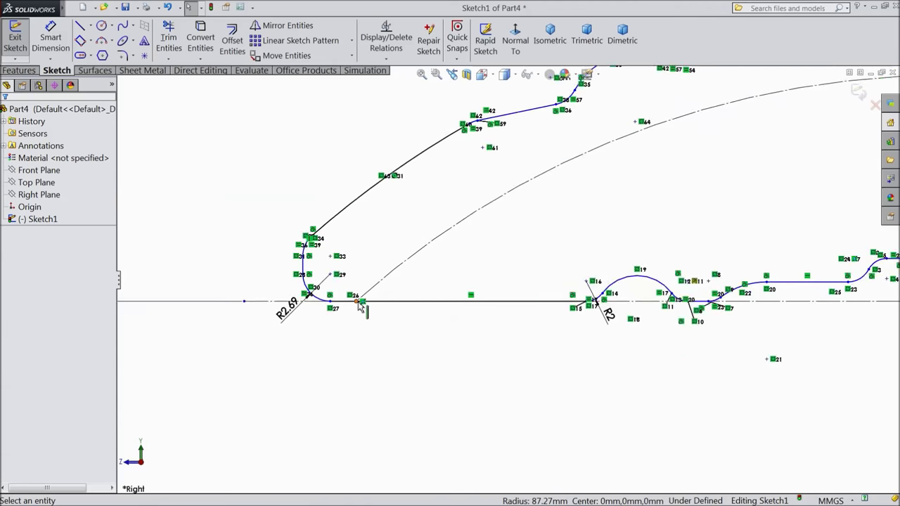
pyautogui.scroll(5, 513, 289)
pyautogui.scroll(-4, 720, 274)
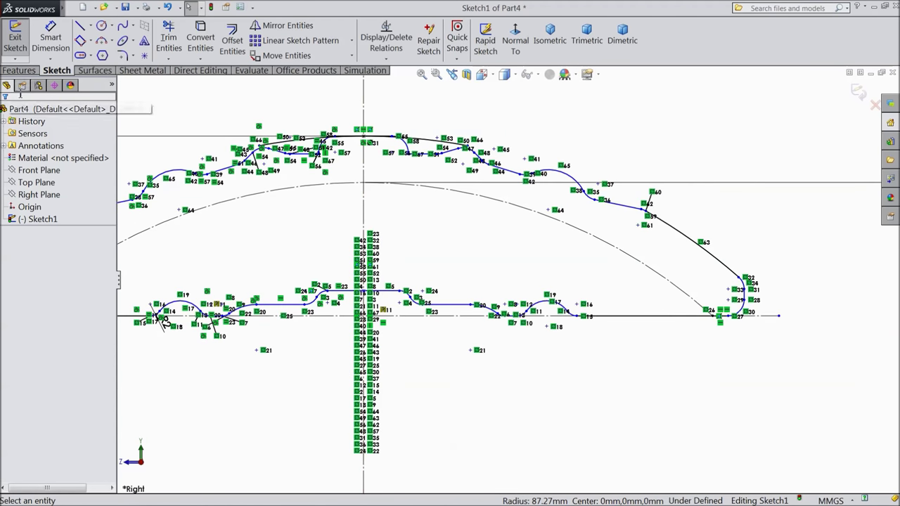
pyautogui.click(19, 71)
# Step: Boss-extrude Sketch1-Region to a 26 mm blind depth
pyautogui.click(21, 40)
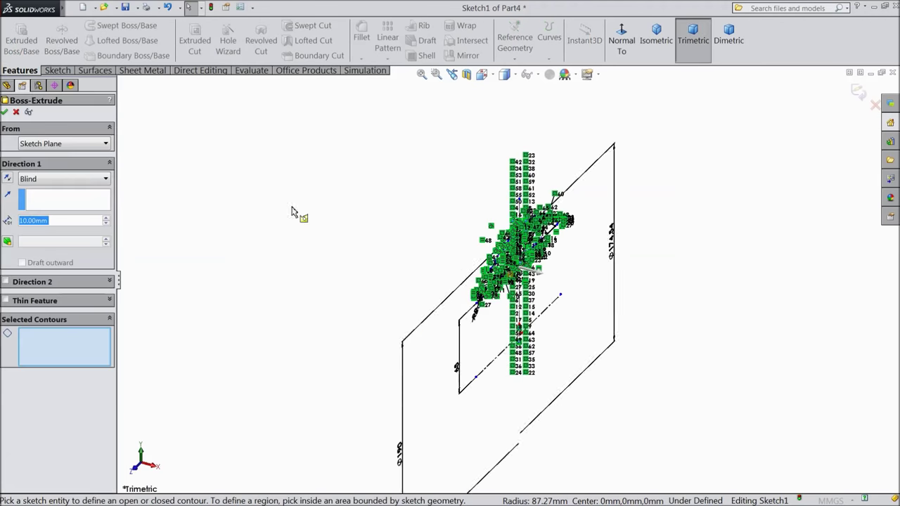
pyautogui.click(455, 256)
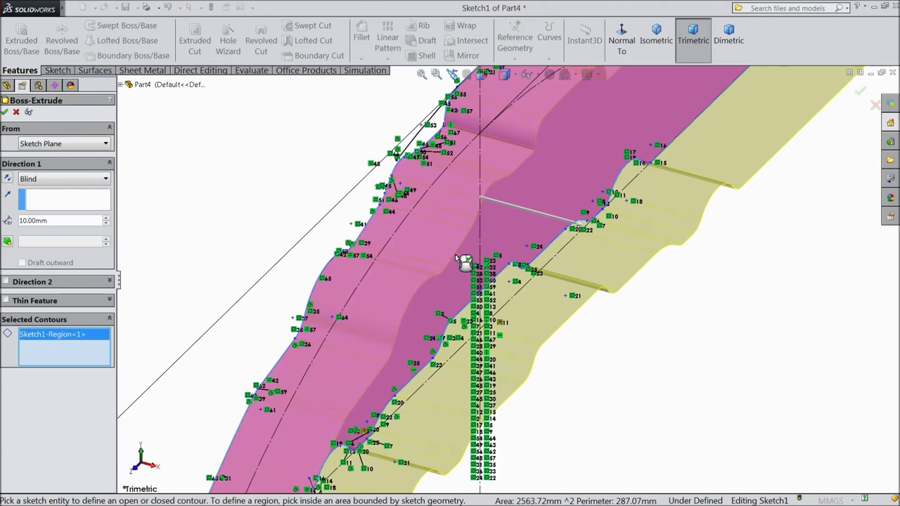
pyautogui.press('f')
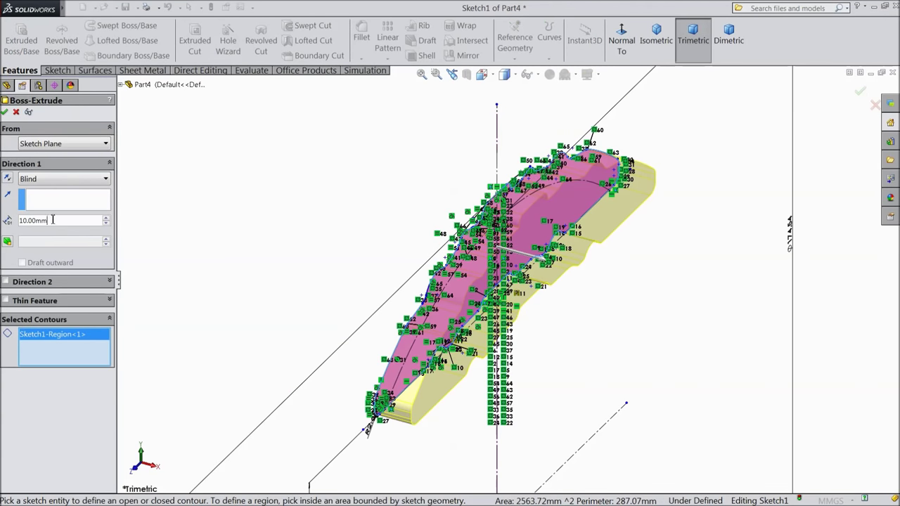
pyautogui.write('26')
pyautogui.press('Return')
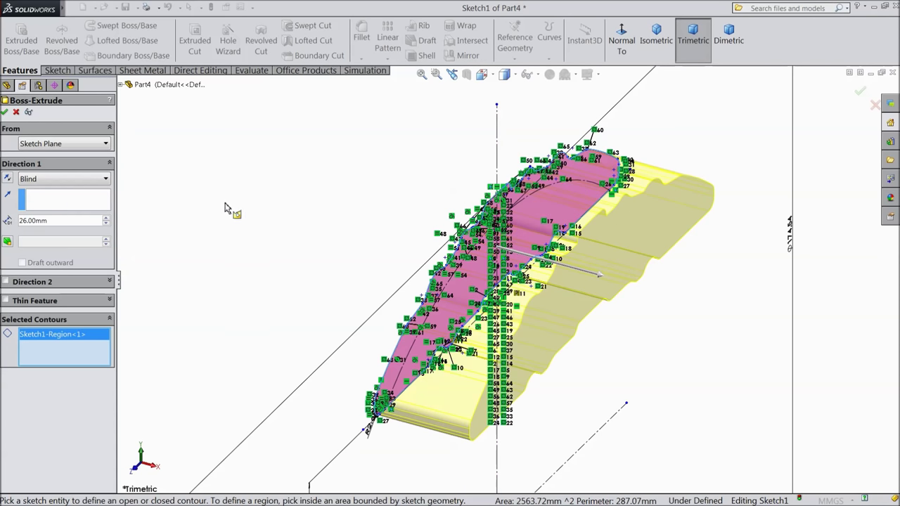
pyautogui.click(5, 113)
pyautogui.moveTo(271, 227); pyautogui.dragTo(278, 141, button='middle')
# Step: Start a 3 mm shell and mark the first run of side faces for removal
pyautogui.click(427, 56)
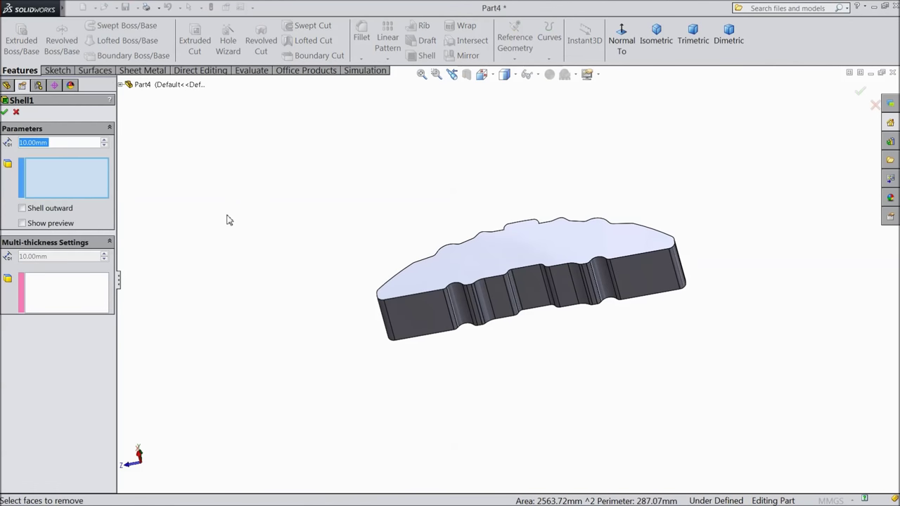
pyautogui.write('3')
pyautogui.scroll(-3, 680, 274)
pyautogui.click(746, 243)
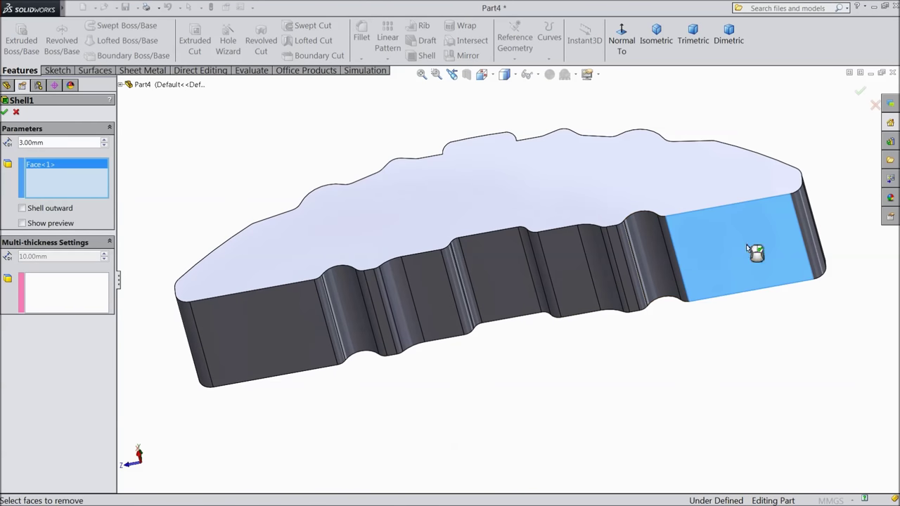
pyautogui.scroll(-5, 675, 258)
pyautogui.click(605, 226)
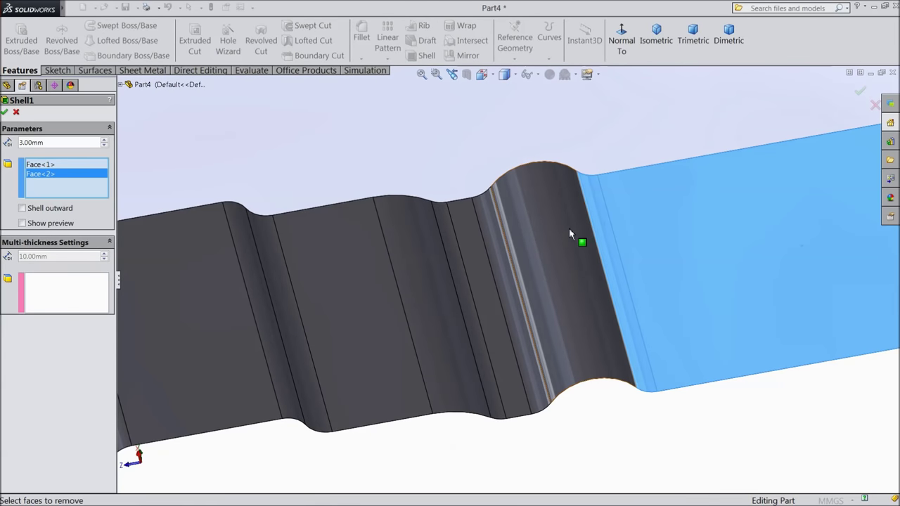
pyautogui.click(534, 238)
pyautogui.click(493, 246)
pyautogui.click(460, 255)
pyautogui.click(455, 261)
pyautogui.click(422, 260)
# Step: Fix one wrong face pick and add more middle side faces to the removal list
pyautogui.click(421, 263)
pyautogui.click(343, 278)
pyautogui.click(409, 281)
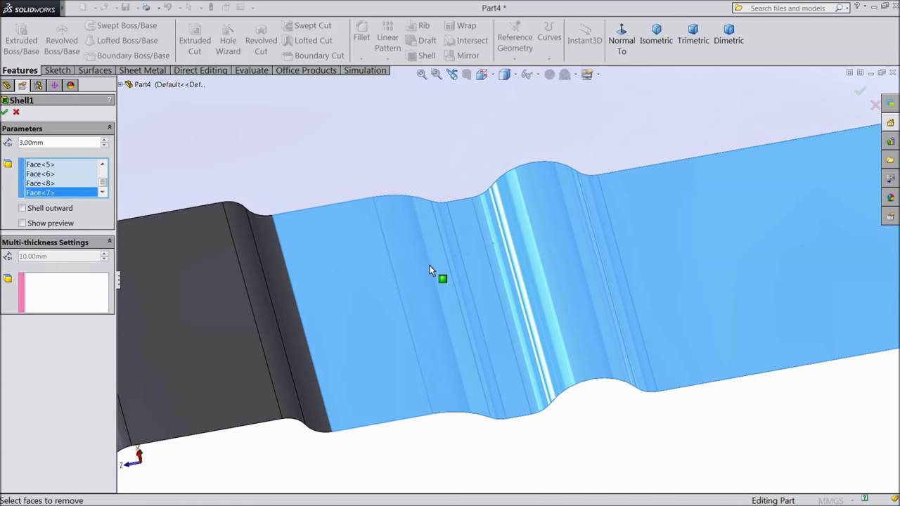
pyautogui.click(266, 288)
pyautogui.click(241, 288)
pyautogui.click(251, 297)
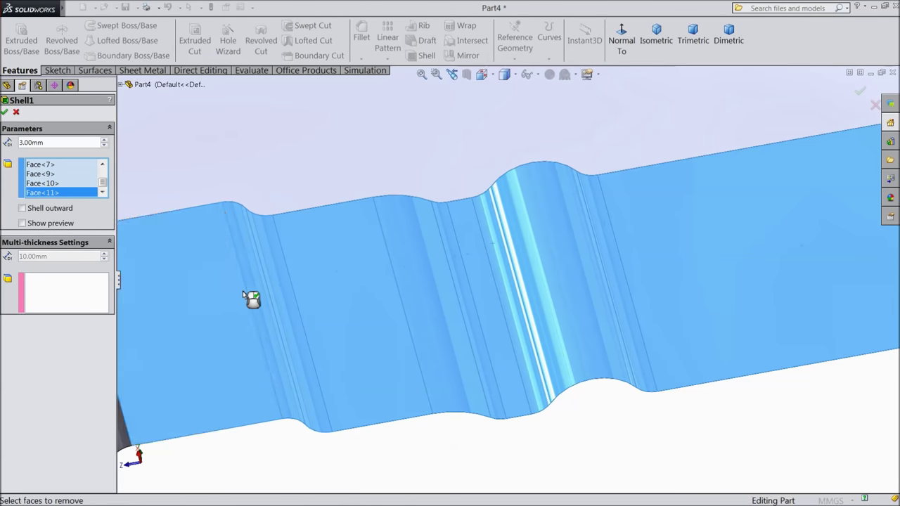
pyautogui.scroll(2, 246, 299)
pyautogui.scroll(-2, 243, 307)
pyautogui.click(329, 302)
pyautogui.click(327, 302)
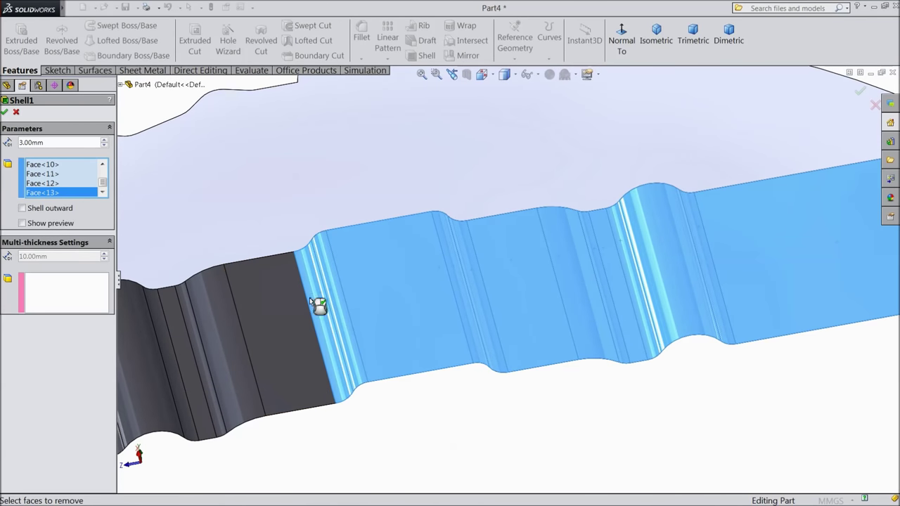
pyautogui.click(245, 316)
# Step: Mark the remaining left-side faces and two more side faces for removal
pyautogui.click(211, 324)
pyautogui.click(191, 321)
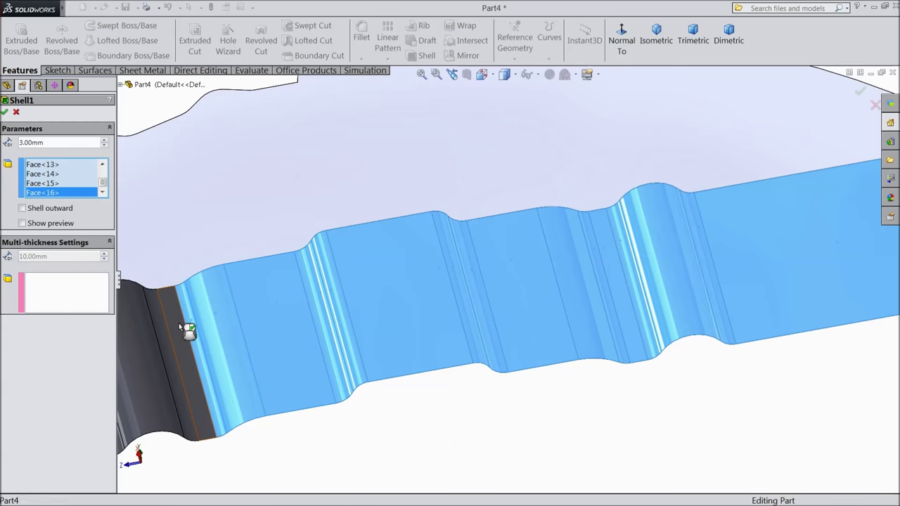
pyautogui.click(178, 323)
pyautogui.click(171, 331)
pyautogui.click(165, 344)
pyautogui.scroll(3, 182, 348)
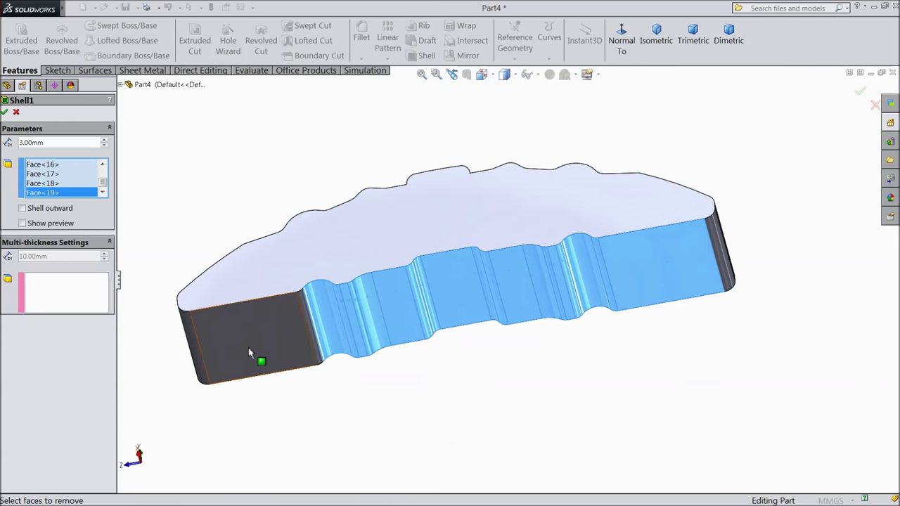
pyautogui.scroll(-1, 250, 361)
pyautogui.click(286, 337)
pyautogui.click(352, 315)
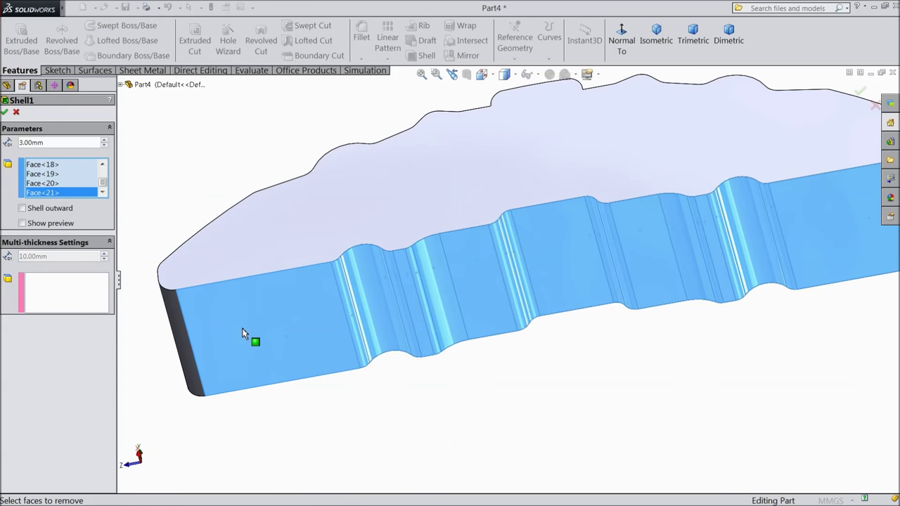
# Step: Remove both end faces, apply the 3 mm shell and accept the thickness warning
pyautogui.scroll(2, 241, 334)
pyautogui.moveTo(253, 335); pyautogui.dragTo(273, 330, button='middle')
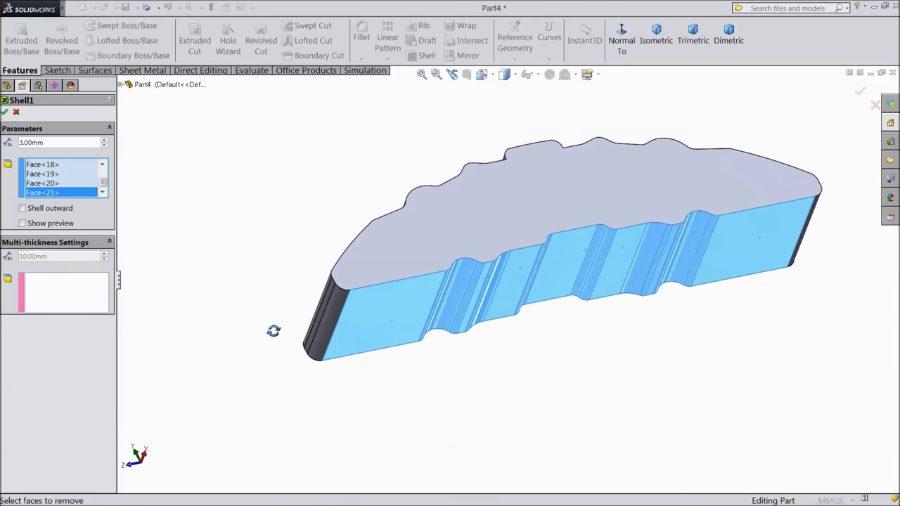
pyautogui.click(336, 335)
pyautogui.scroll(2, 453, 379)
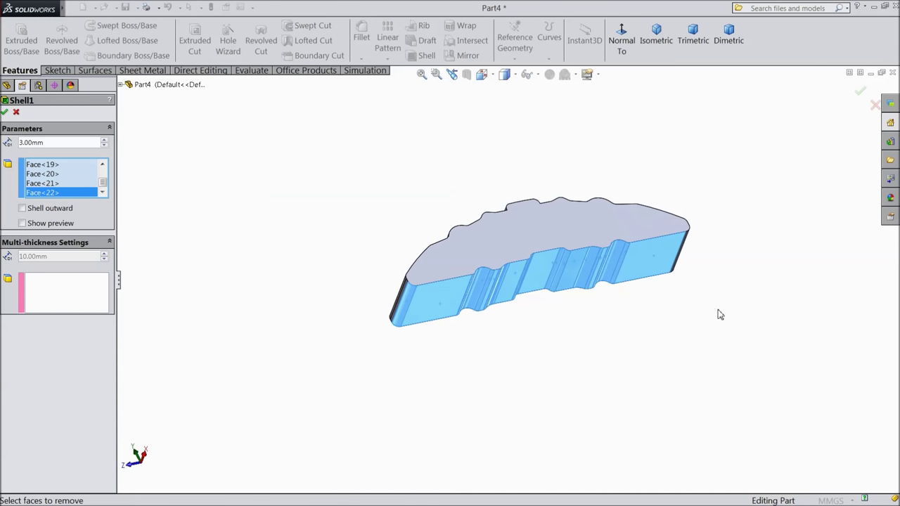
pyautogui.moveTo(721, 314); pyautogui.dragTo(640, 309, button='middle')
pyautogui.scroll(-3, 568, 281)
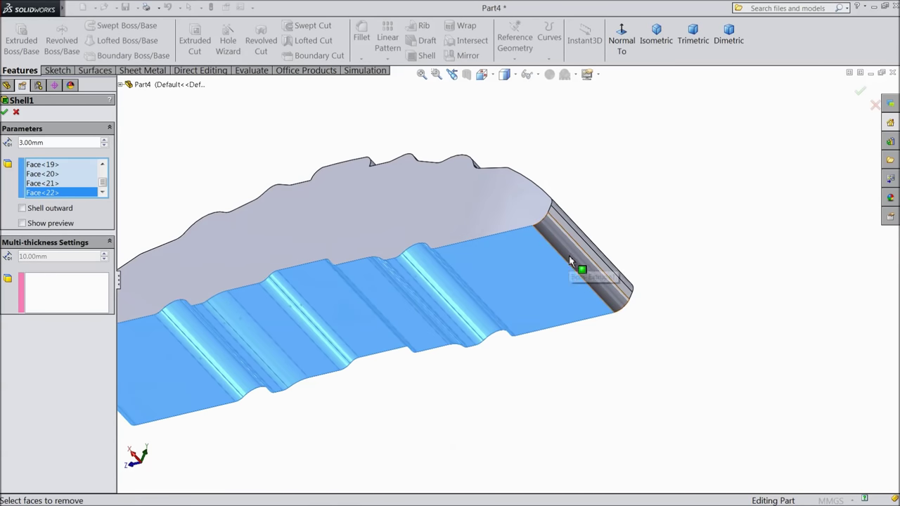
pyautogui.click(570, 261)
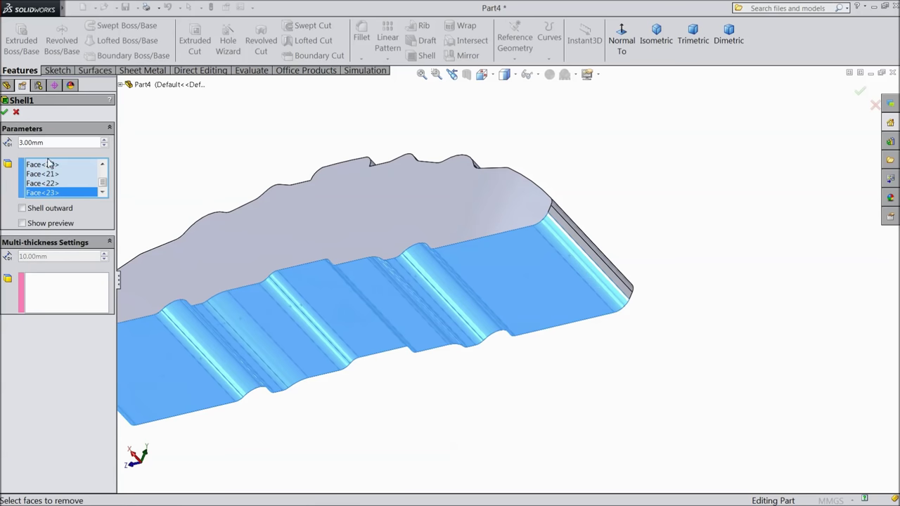
pyautogui.click(4, 112)
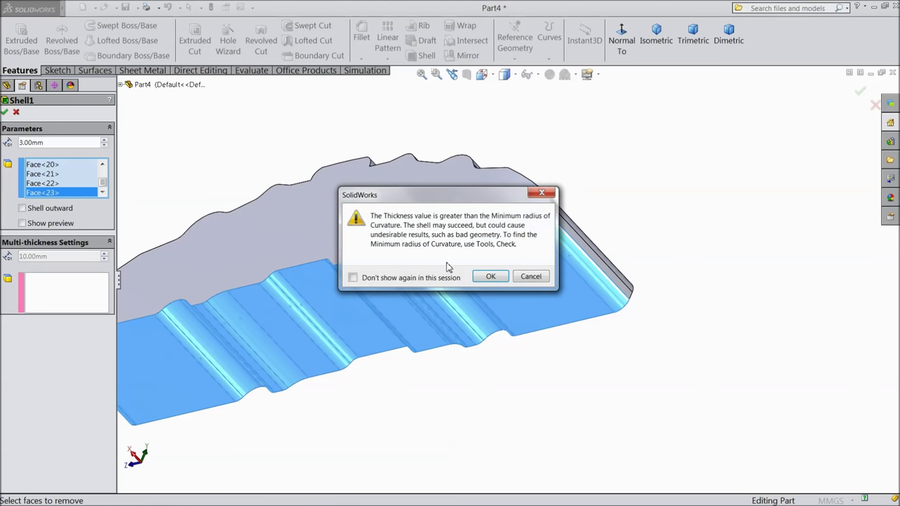
pyautogui.click(496, 282)
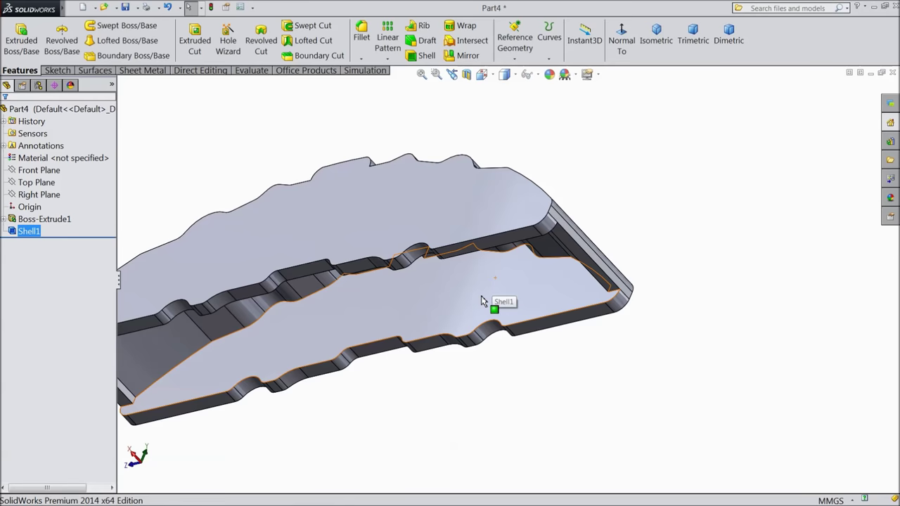
pyautogui.scroll(3, 485, 302)
pyautogui.moveTo(438, 371); pyautogui.dragTo(548, 302, button='middle')
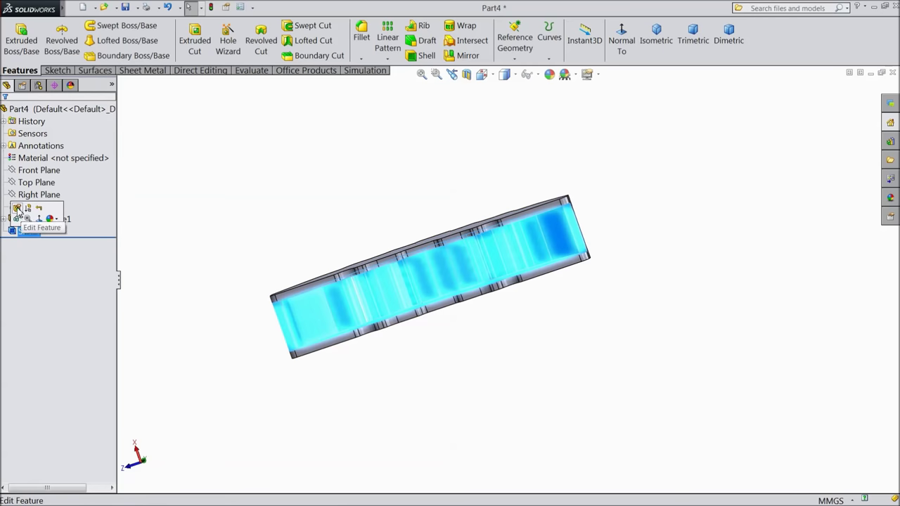
# Step: Edit Shell1 to a 3.5 mm thickness and unmark the narrow end face
pyautogui.click(17, 208)
pyautogui.write('3.5')
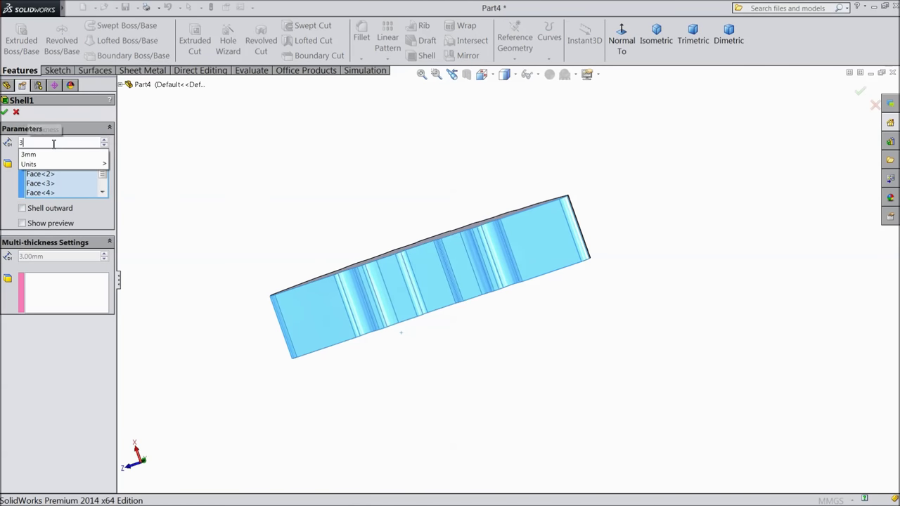
pyautogui.press('Return')
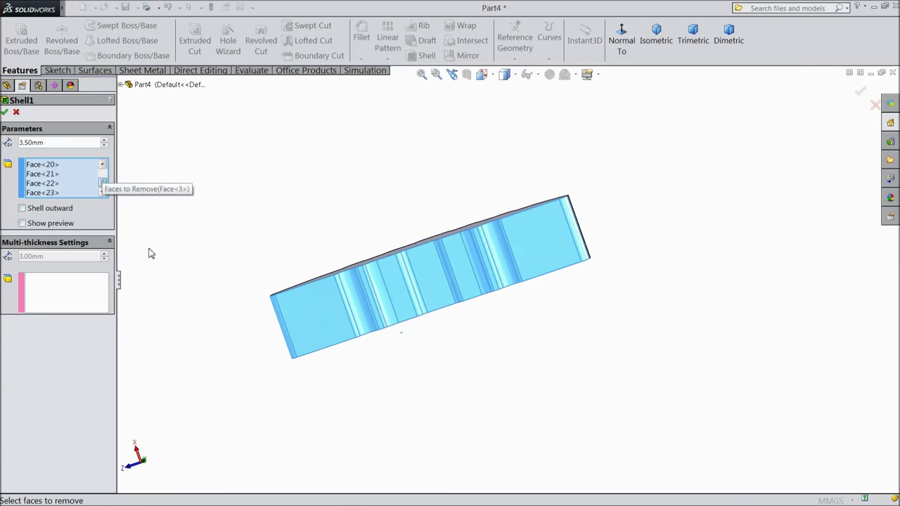
pyautogui.scroll(-6, 247, 335)
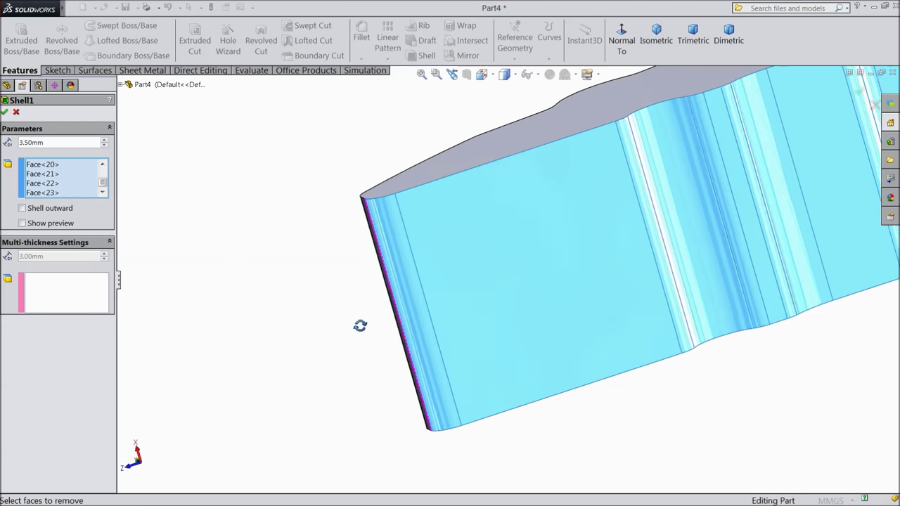
pyautogui.moveTo(352, 325); pyautogui.dragTo(371, 331, button='middle')
pyautogui.click(411, 287)
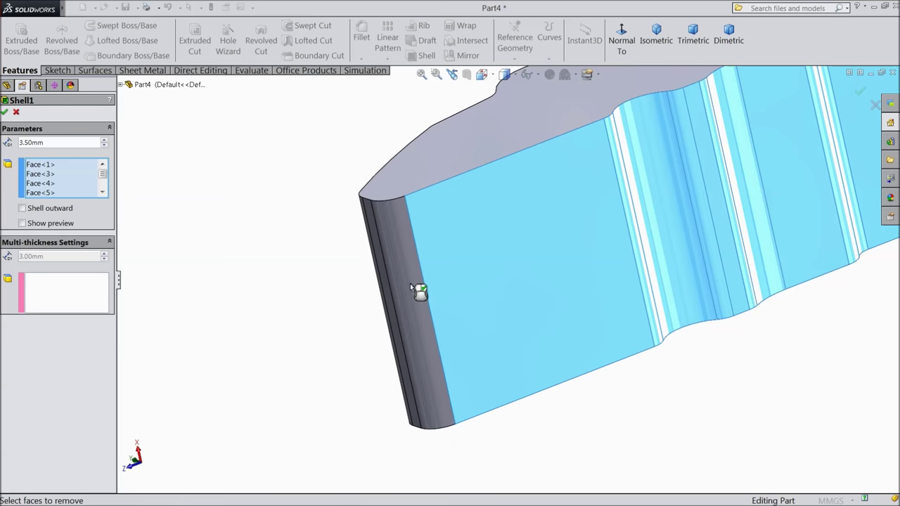
# Step: Reselect the end face for removal and rebuild the shell, accepting the warning
pyautogui.scroll(3, 304, 292)
pyautogui.scroll(3, 492, 288)
pyautogui.scroll(-3, 728, 214)
pyautogui.moveTo(731, 210); pyautogui.dragTo(709, 212, button='middle')
pyautogui.scroll(-3, 707, 212)
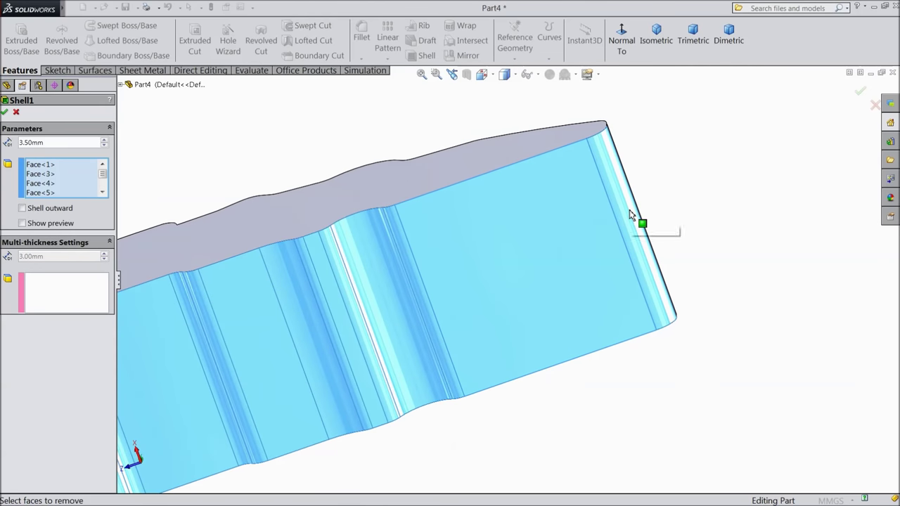
pyautogui.scroll(3, 629, 214)
pyautogui.moveTo(148, 383); pyautogui.dragTo(201, 377, button='middle')
pyautogui.scroll(-5, 328, 372)
pyautogui.click(349, 352)
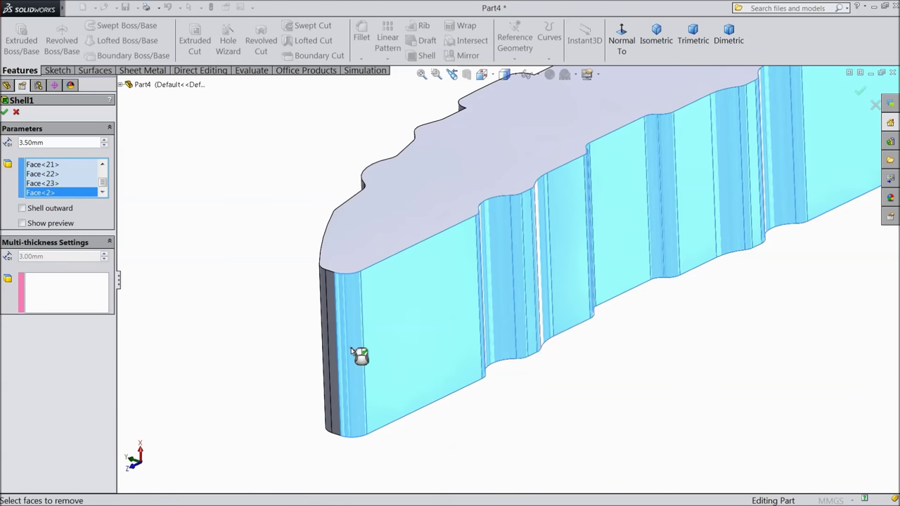
pyautogui.click(5, 113)
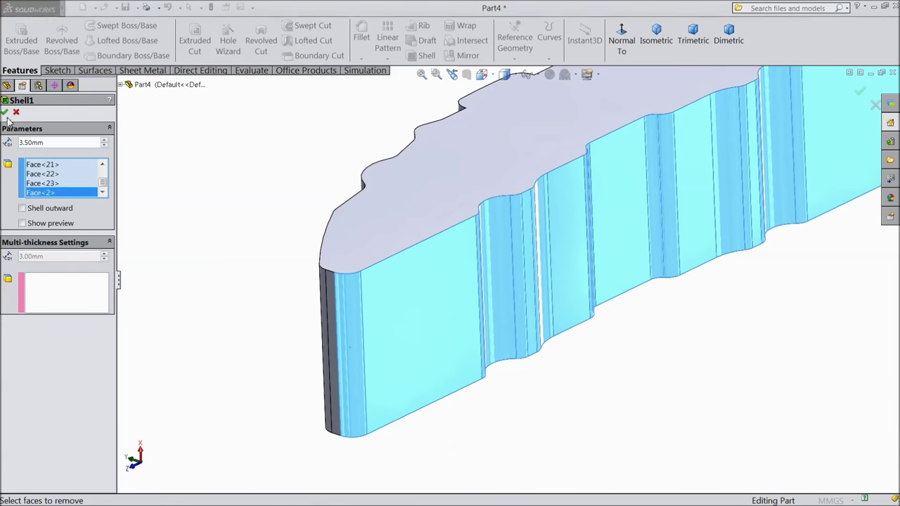
pyautogui.click(491, 277)
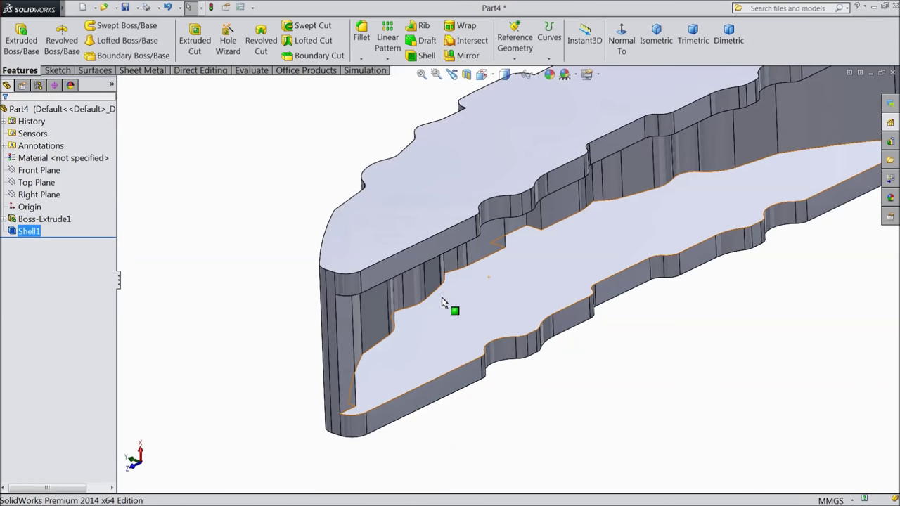
pyautogui.scroll(4, 347, 322)
pyautogui.moveTo(347, 322); pyautogui.dragTo(379, 369, button='middle')
pyautogui.moveTo(622, 159); pyautogui.dragTo(656, 353, button='middle')
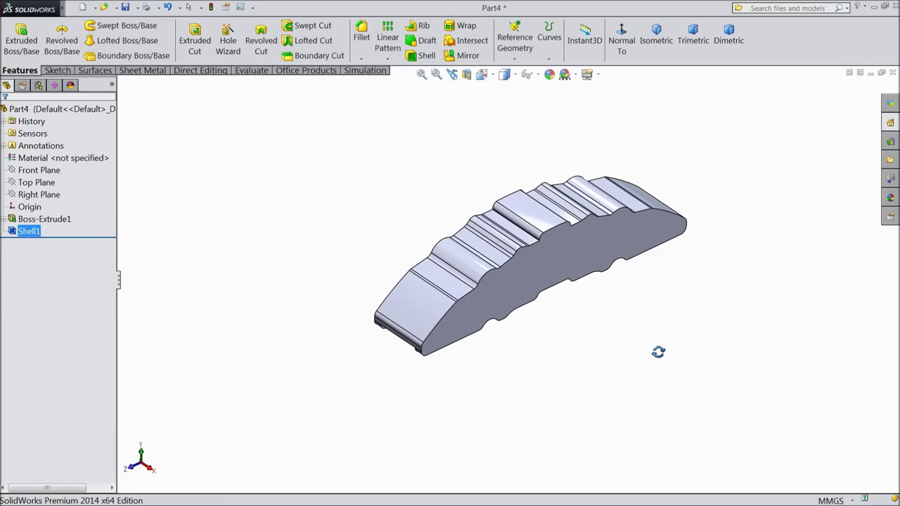
pyautogui.scroll(-5, 652, 324)
pyautogui.moveTo(571, 327); pyautogui.dragTo(302, 311, button='middle')
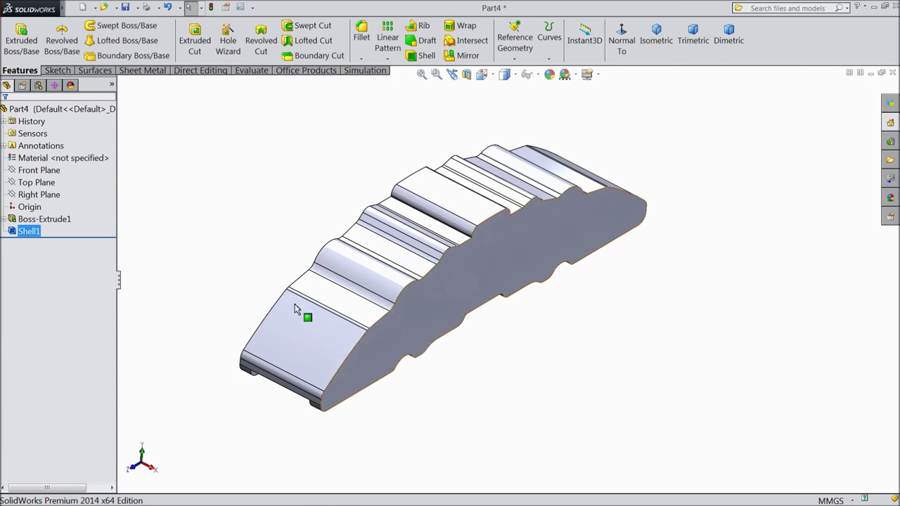
pyautogui.click(32, 185)
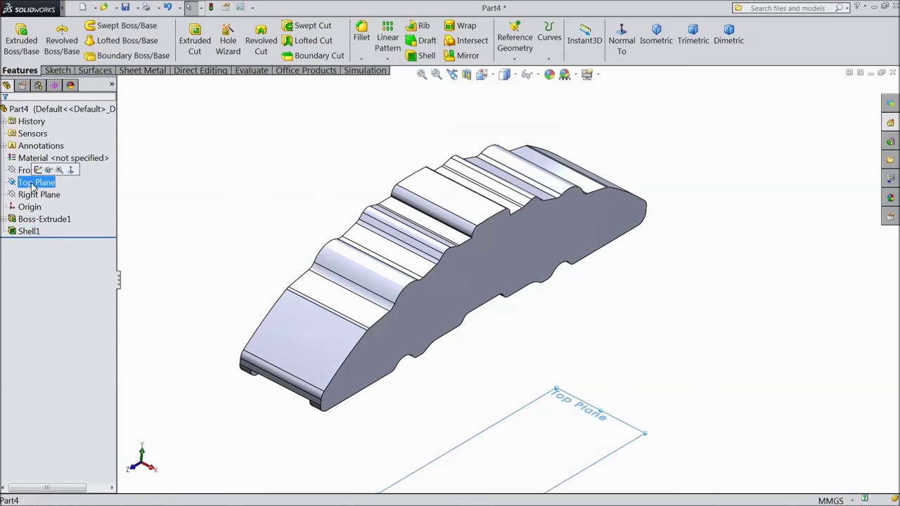
pyautogui.moveTo(197, 236); pyautogui.dragTo(182, 204, button='middle')
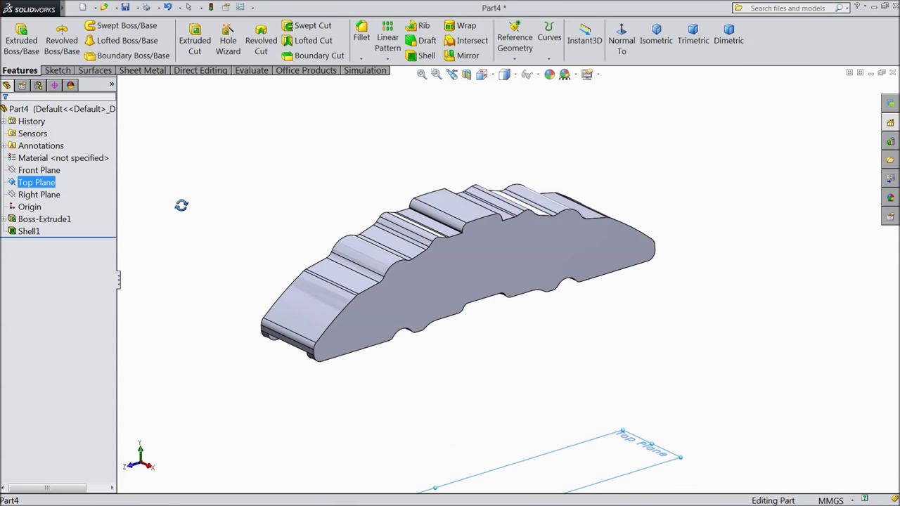
pyautogui.click(236, 362)
pyautogui.press('f')
pyautogui.moveTo(597, 367); pyautogui.dragTo(596, 345, button='middle')
pyautogui.click(36, 182)
pyautogui.click(41, 167)
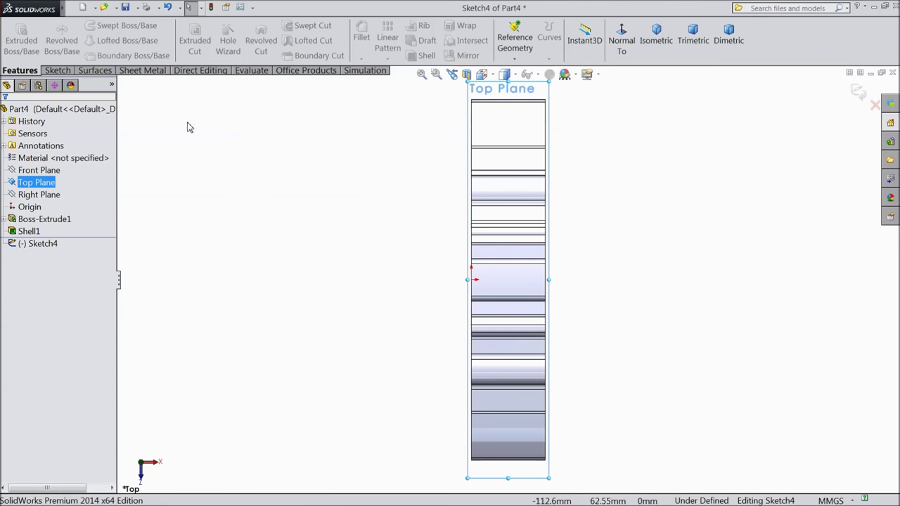
# Step: Draw a horizontal centerline from the origin to the part's right edge
pyautogui.click(58, 71)
pyautogui.click(91, 41)
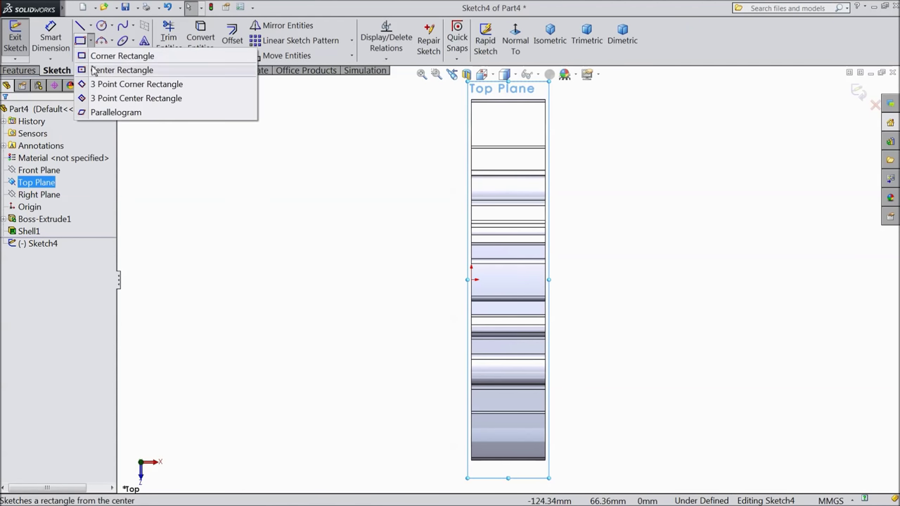
pyautogui.click(90, 26)
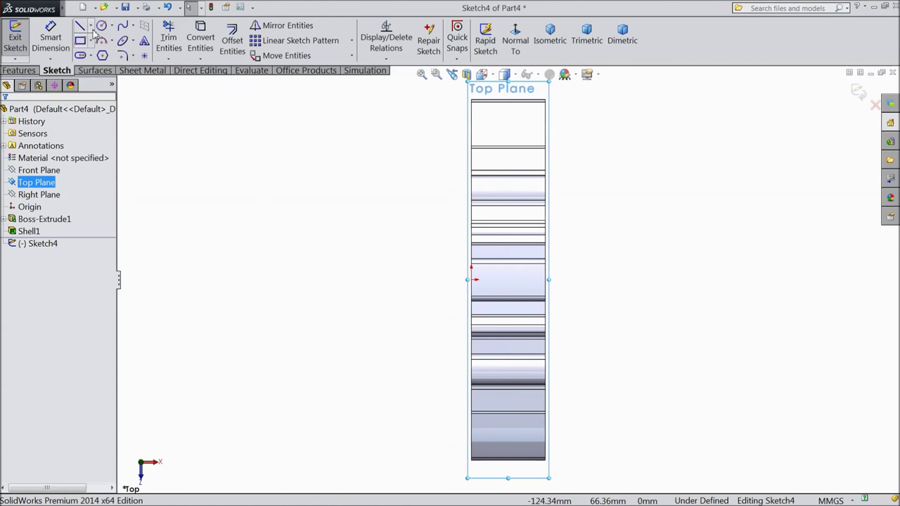
pyautogui.click(91, 26)
pyautogui.click(99, 54)
pyautogui.scroll(-5, 534, 315)
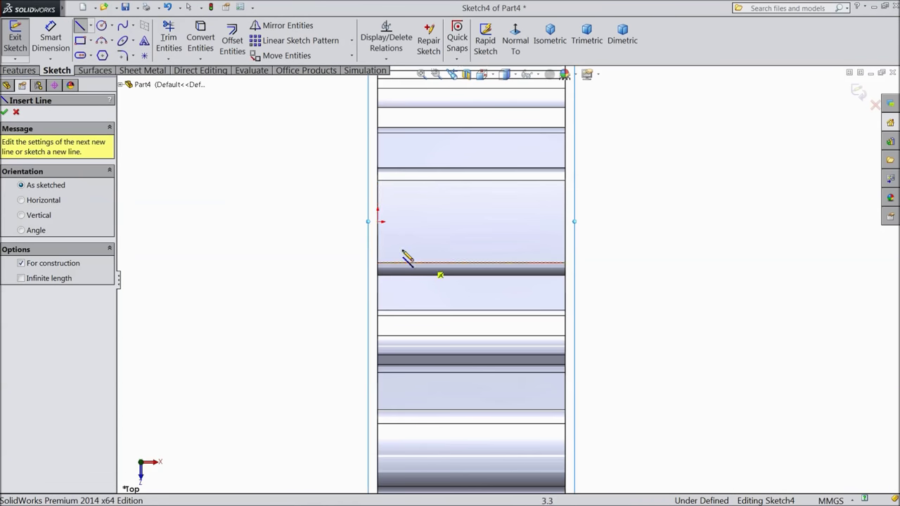
pyautogui.click(379, 221)
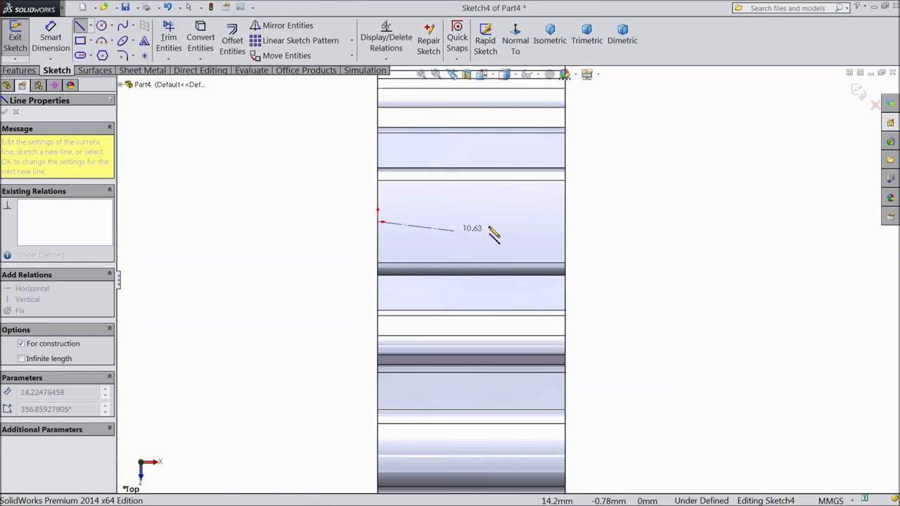
pyautogui.click(565, 222)
pyautogui.rightClick(568, 225)
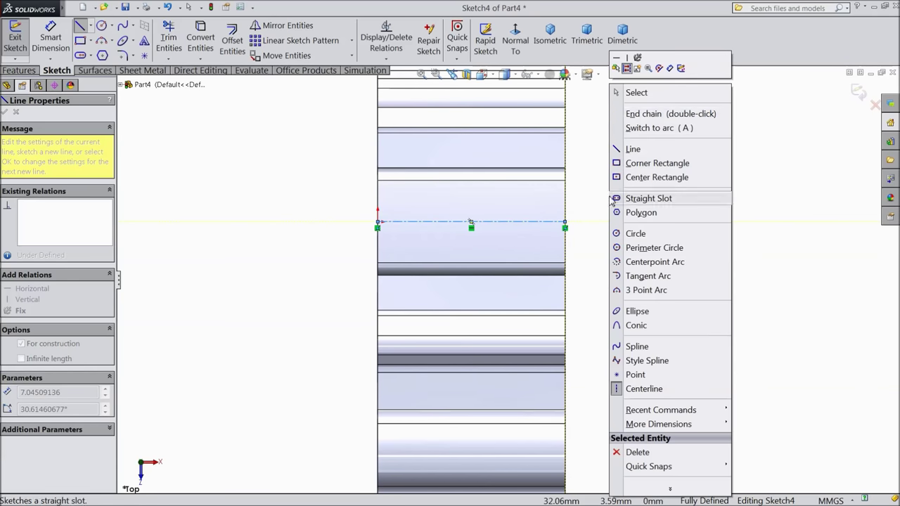
pyautogui.click(636, 94)
# Step: Draw a vertical centerline from the part's top edge to its bottom edge
pyautogui.click(92, 26)
pyautogui.click(100, 55)
pyautogui.press('f')
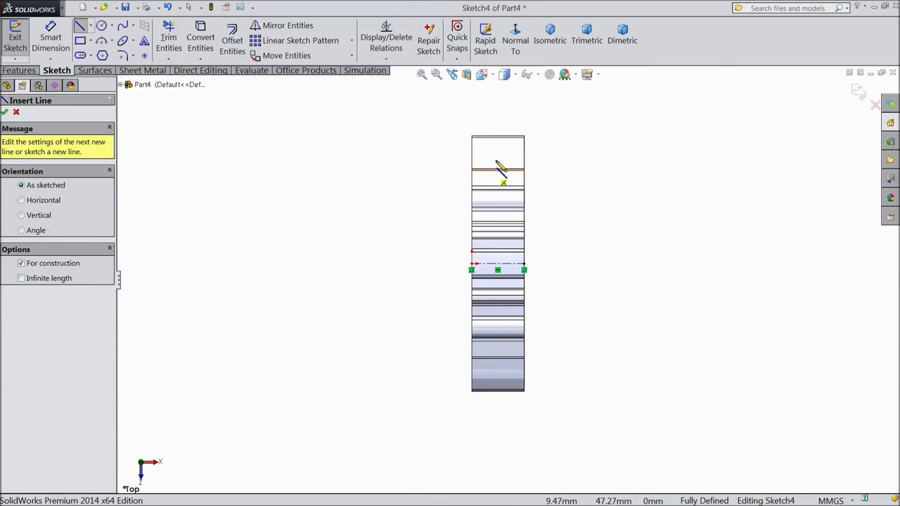
pyautogui.scroll(-5, 502, 169)
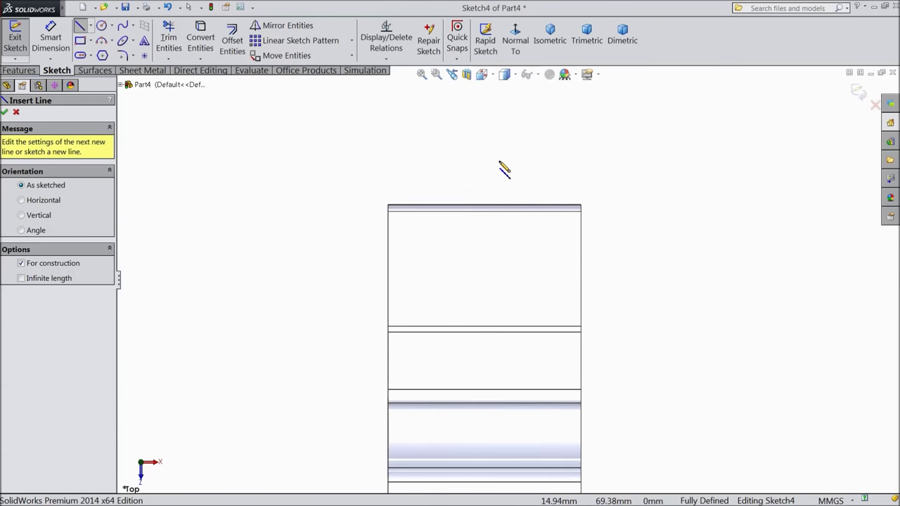
pyautogui.click(482, 204)
pyautogui.scroll(6, 492, 253)
pyautogui.scroll(-6, 512, 401)
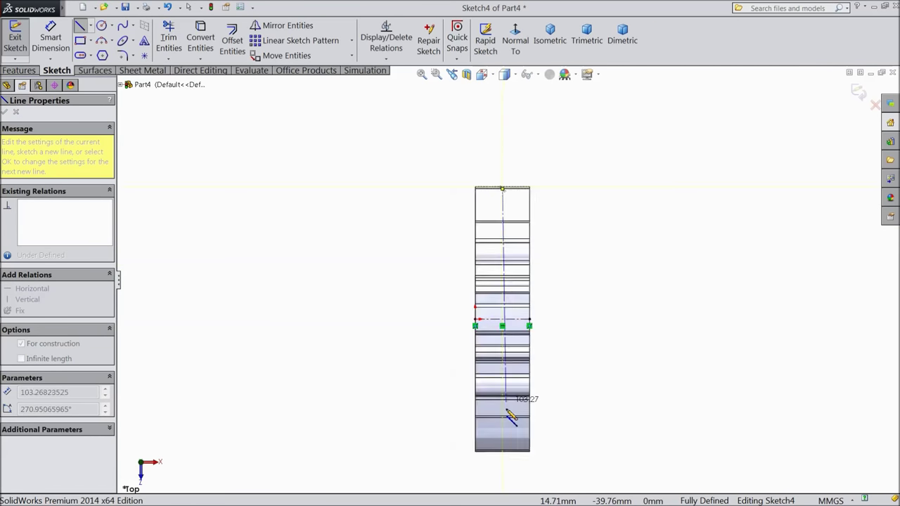
pyautogui.scroll(-1, 506, 420)
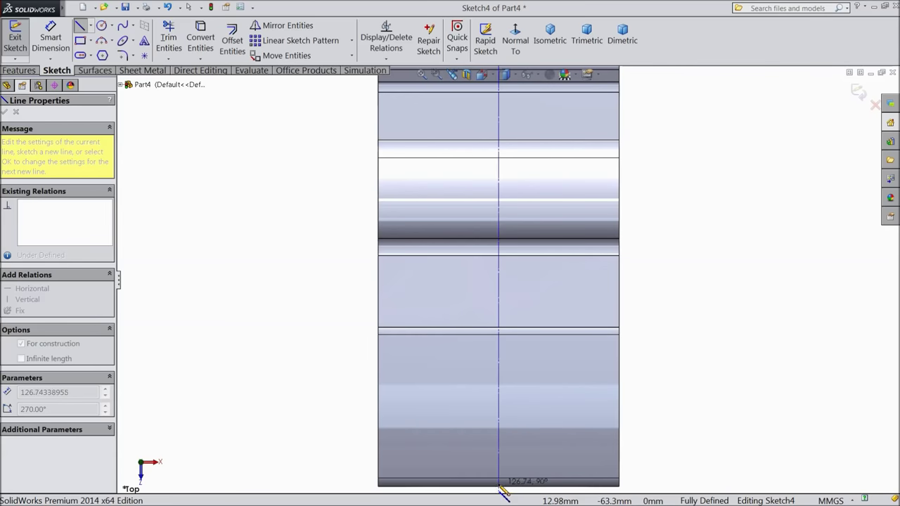
pyautogui.scroll(-1, 503, 469)
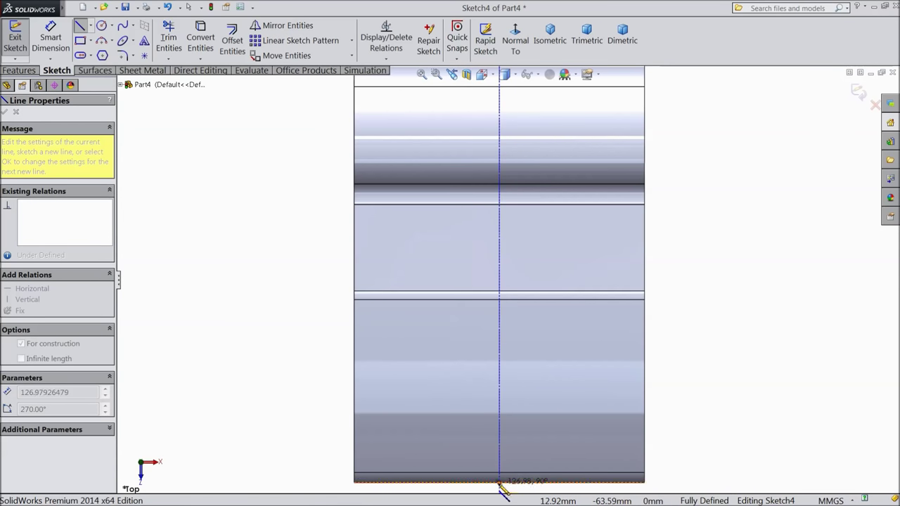
pyautogui.click(499, 486)
pyautogui.rightClick(671, 296)
pyautogui.click(698, 94)
pyautogui.click(90, 40)
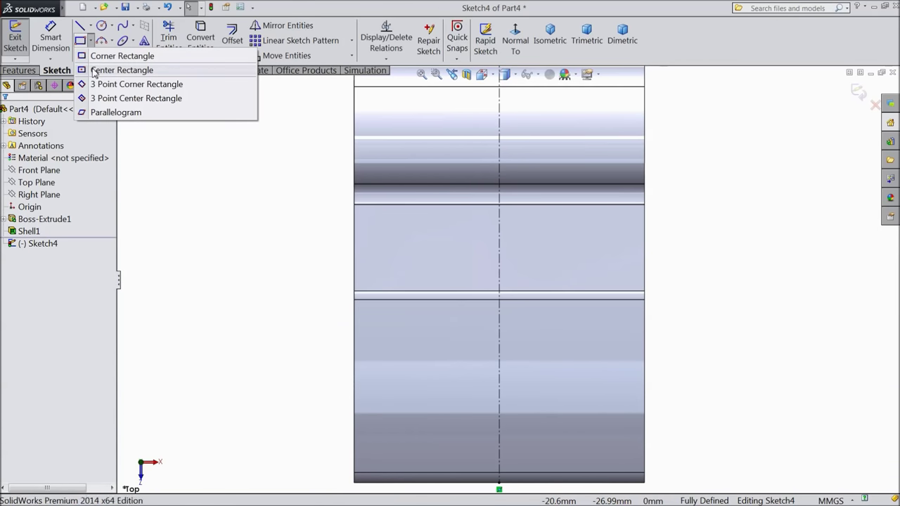
# Step: Draw a center rectangle at the origin and dimension its height to 5 mm
pyautogui.click(117, 68)
pyautogui.press('z')
pyautogui.scroll(-5, 470, 239)
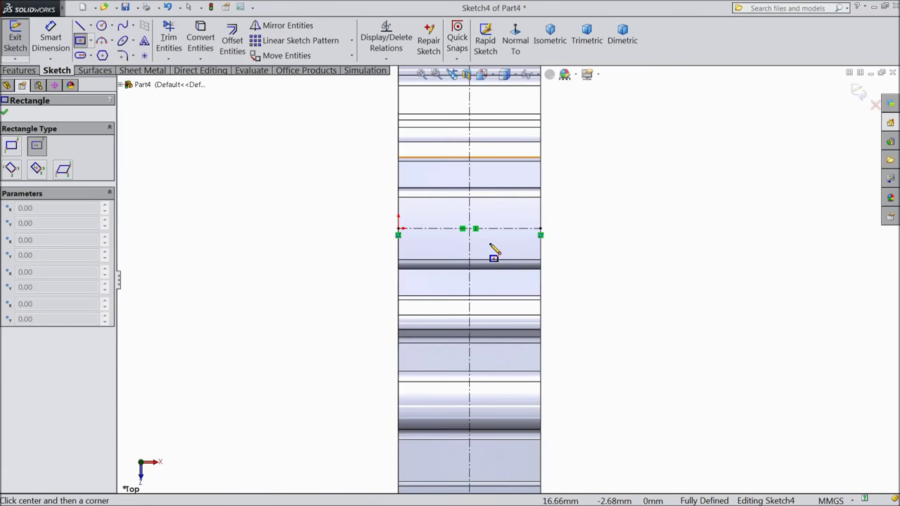
pyautogui.click(457, 224)
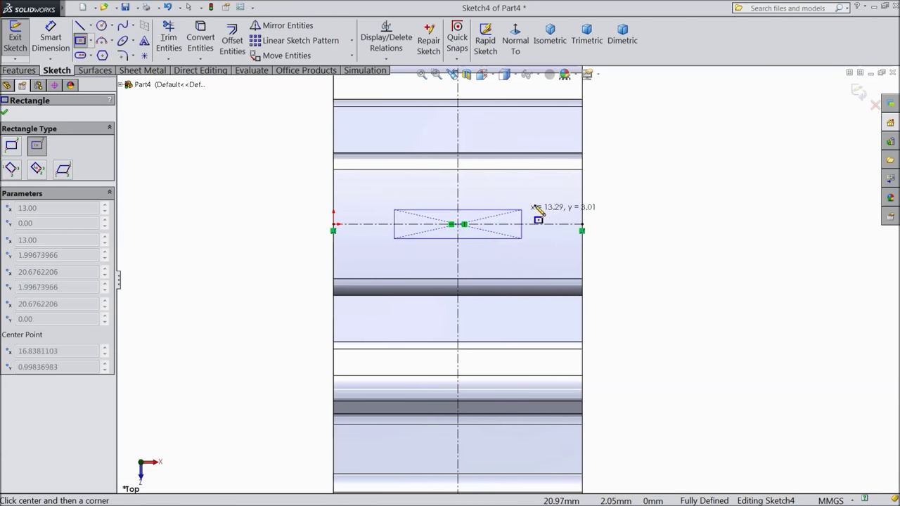
pyautogui.click(582, 195)
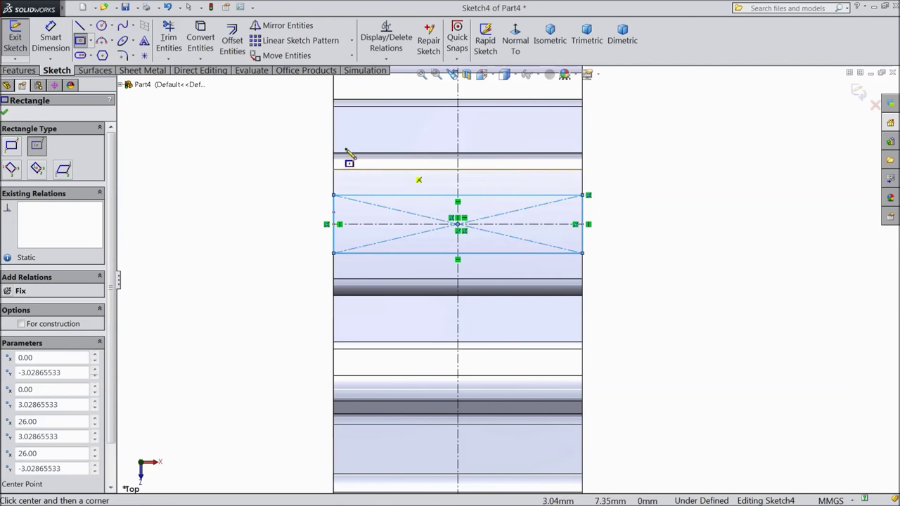
pyautogui.click(51, 39)
pyautogui.click(583, 239)
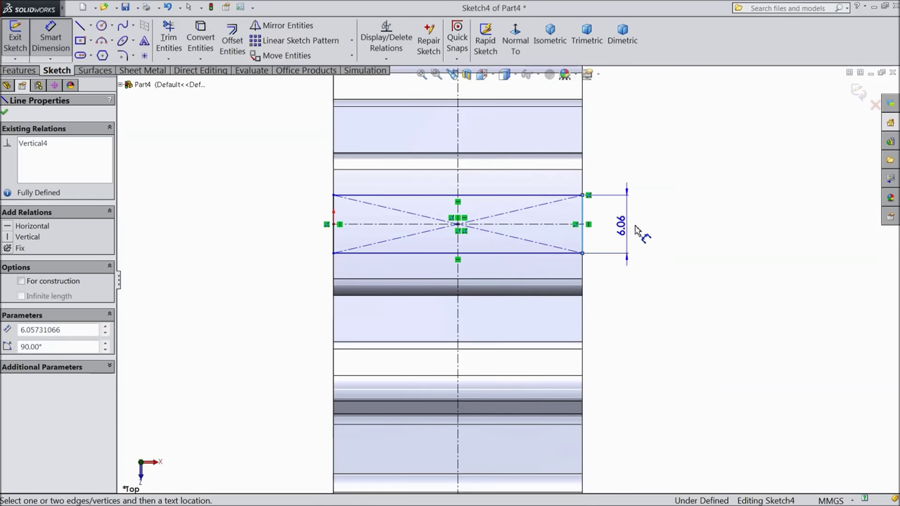
pyautogui.click(642, 232)
pyautogui.write('5')
pyautogui.click(591, 214)
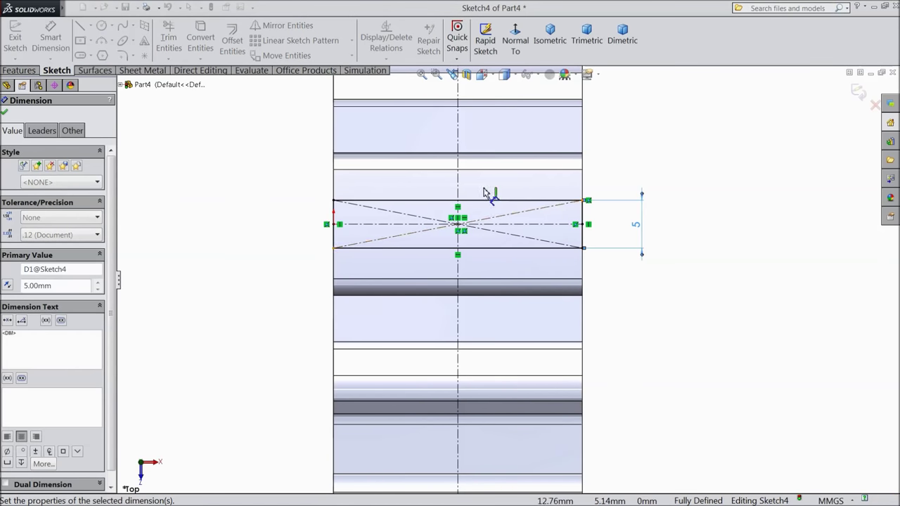
# Step: Draw a corner rectangle from the small rectangle's top edge up the part
pyautogui.click(90, 42)
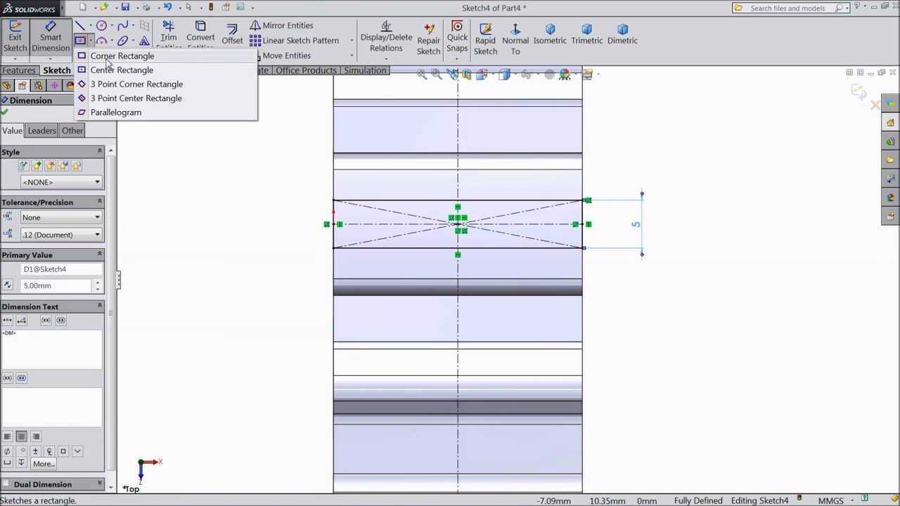
pyautogui.click(106, 54)
pyautogui.click(371, 201)
pyautogui.scroll(4, 465, 180)
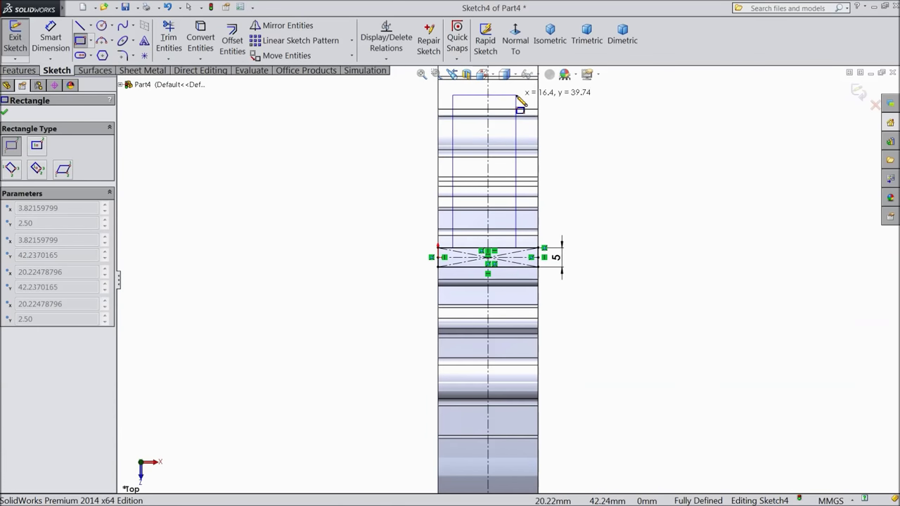
pyautogui.click(517, 97)
# Step: Dimension the tall rectangle to 45 mm high and 19 mm wide
pyautogui.press('d')
pyautogui.scroll(2, 503, 257)
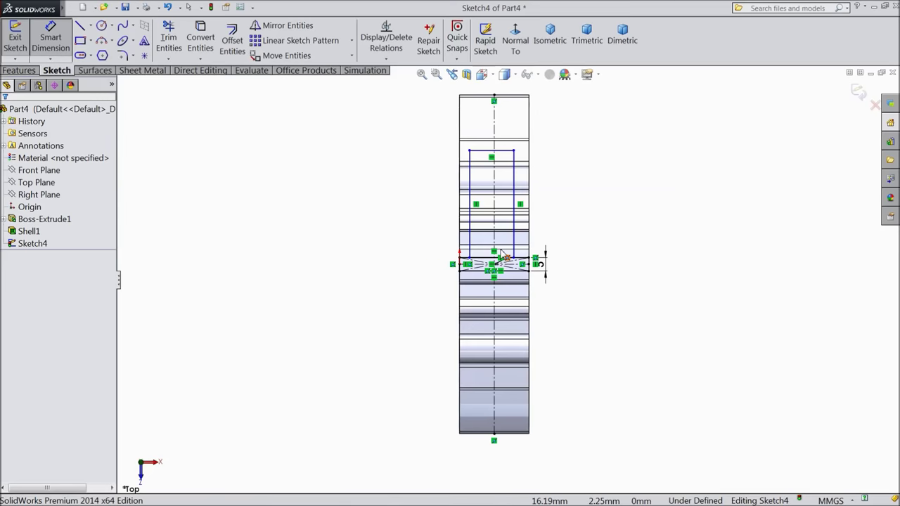
pyautogui.scroll(-3, 531, 171)
pyautogui.click(500, 233)
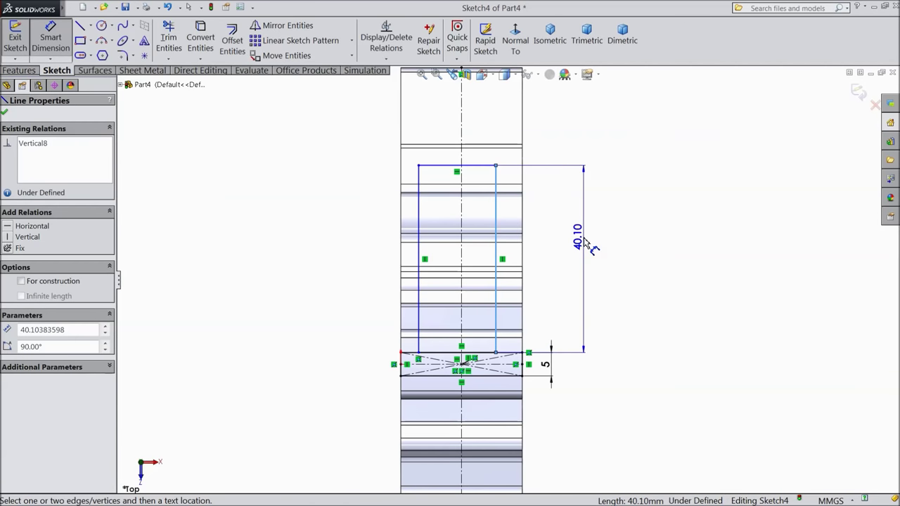
pyautogui.click(582, 236)
pyautogui.write('45')
pyautogui.press('Return')
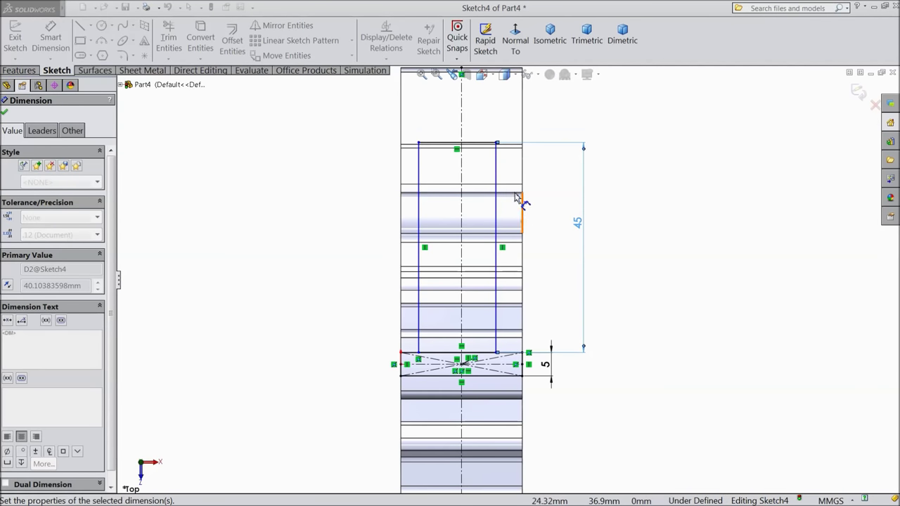
pyautogui.click(473, 148)
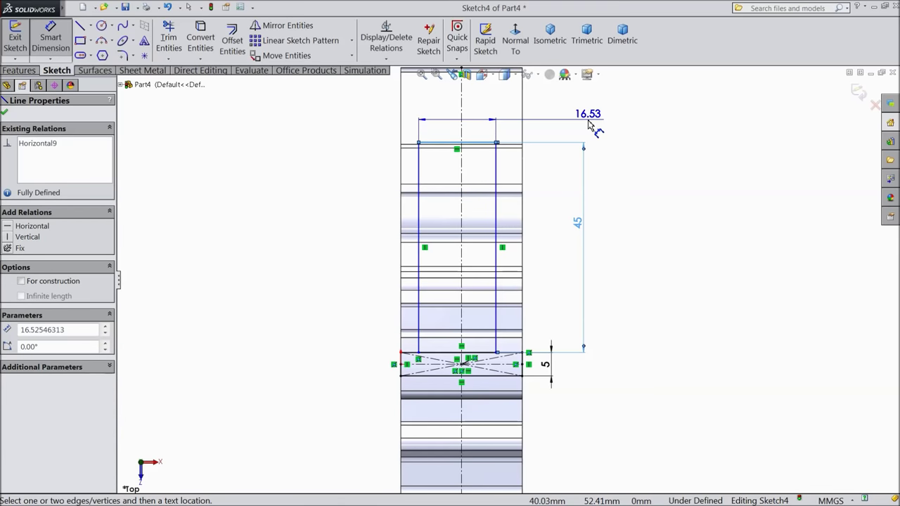
pyautogui.click(589, 121)
pyautogui.write('19')
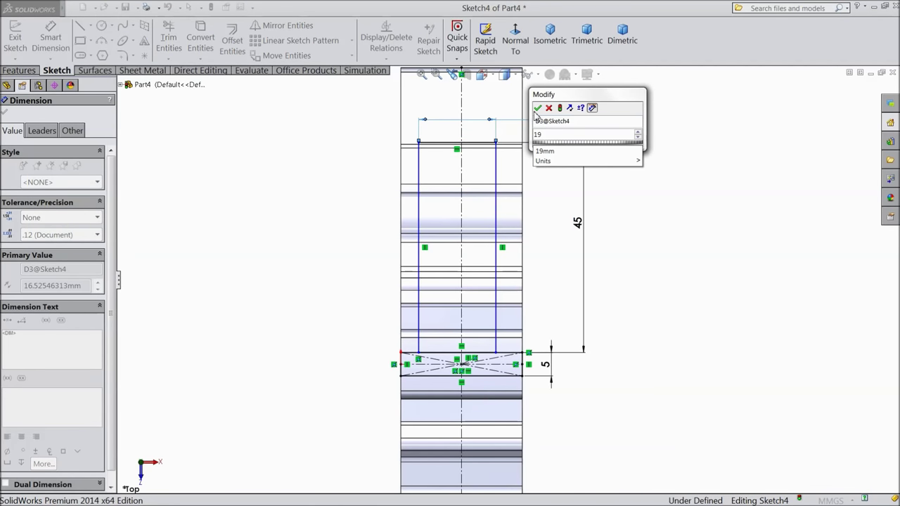
pyautogui.click(536, 108)
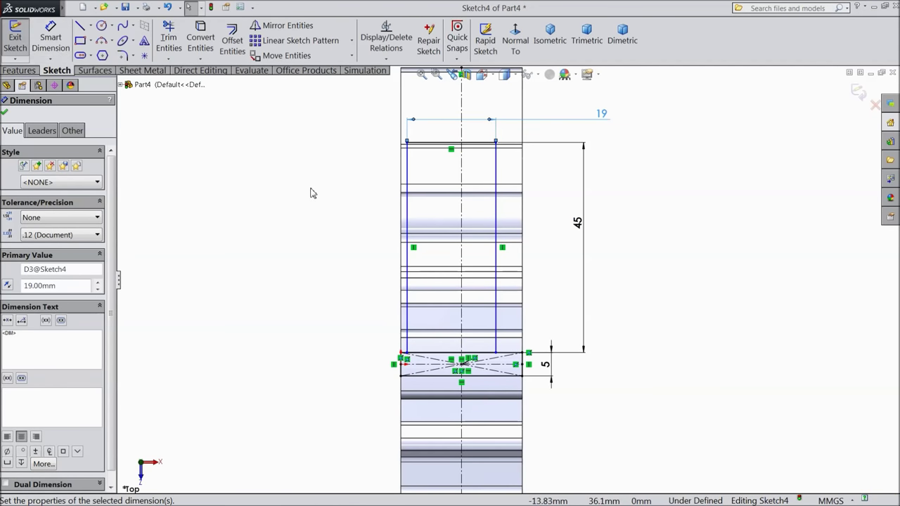
# Step: Make the tall rectangle's sides symmetric about the vertical centerline, then select its top and sides
pyautogui.scroll(-2, 394, 197)
pyautogui.click(442, 195)
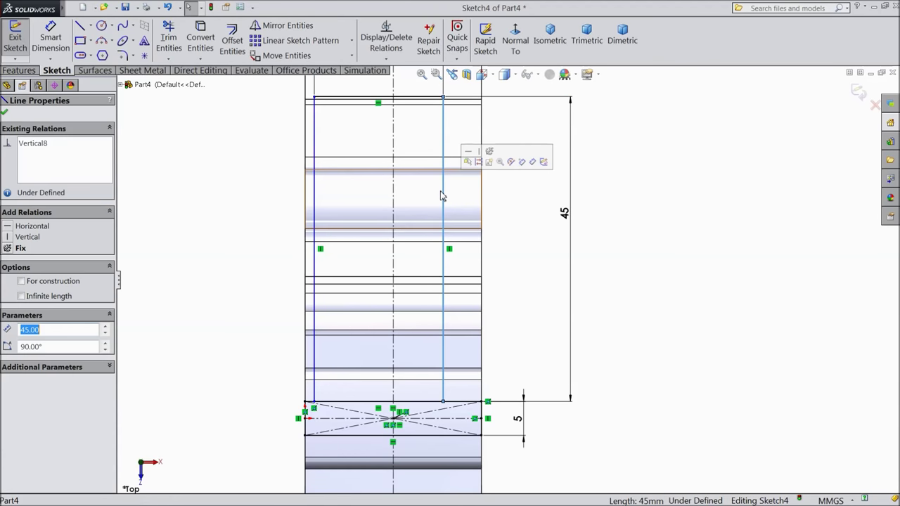
pyautogui.keyDown('ctrl'); pyautogui.click(394, 188); pyautogui.keyUp('ctrl')
pyautogui.keyDown('ctrl'); pyautogui.click(315, 202); pyautogui.keyUp('ctrl')
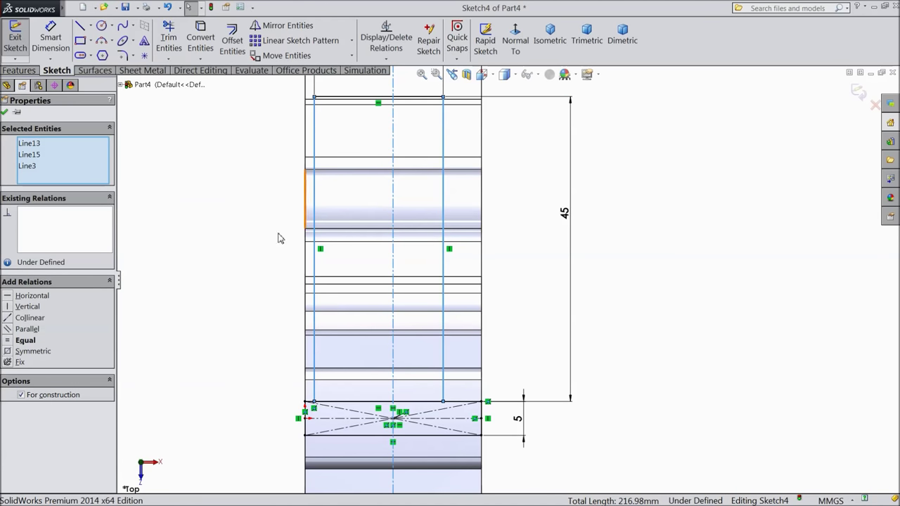
pyautogui.click(18, 353)
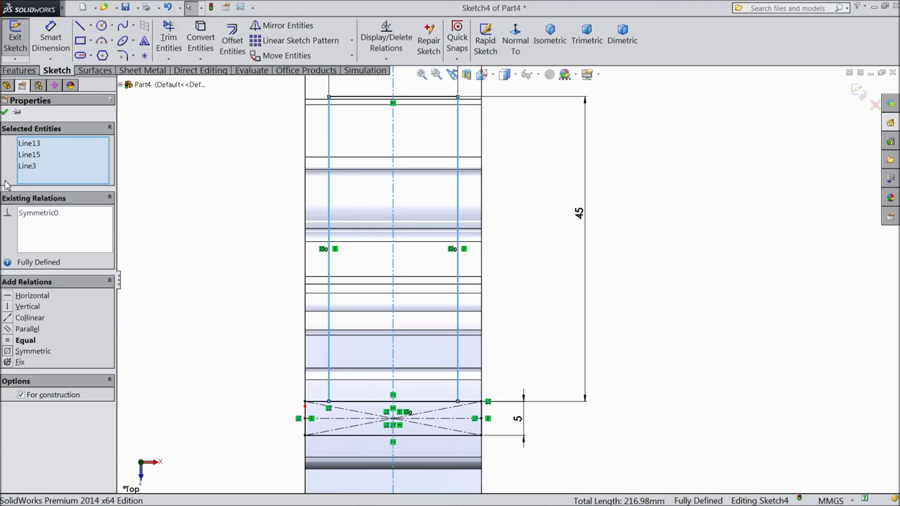
pyautogui.click(4, 112)
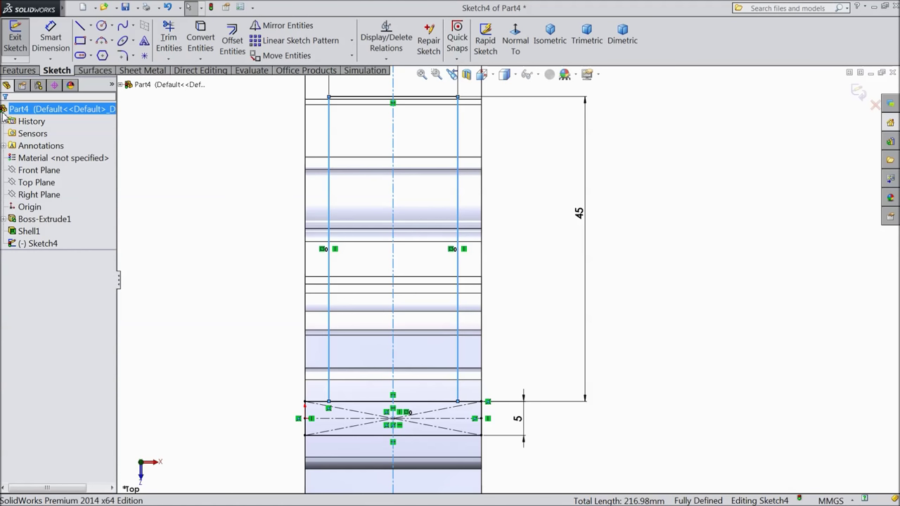
pyautogui.click(415, 97)
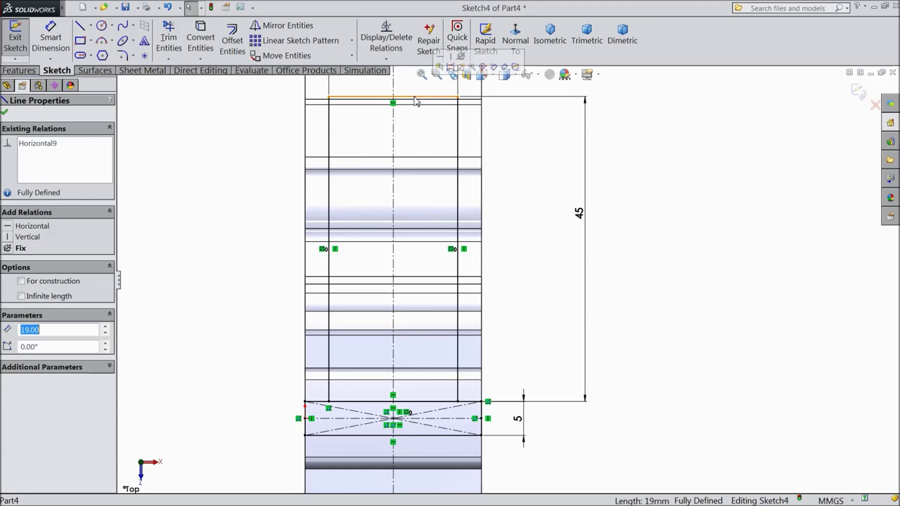
pyautogui.keyDown('ctrl'); pyautogui.click(458, 139); pyautogui.keyUp('ctrl')
pyautogui.keyDown('ctrl'); pyautogui.click(328, 145); pyautogui.keyUp('ctrl')
# Step: Mirror the three selected lines about the horizontal centerline
pyautogui.click(283, 25)
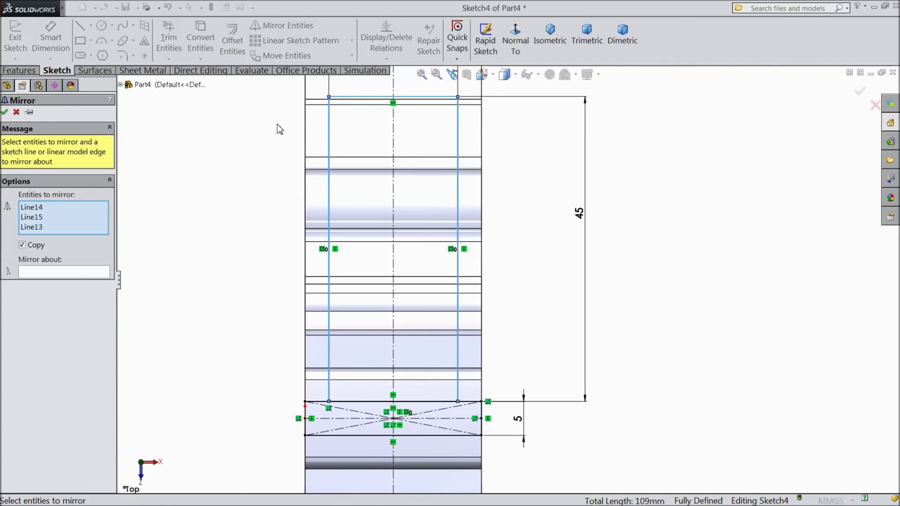
pyautogui.click(69, 273)
pyautogui.click(341, 419)
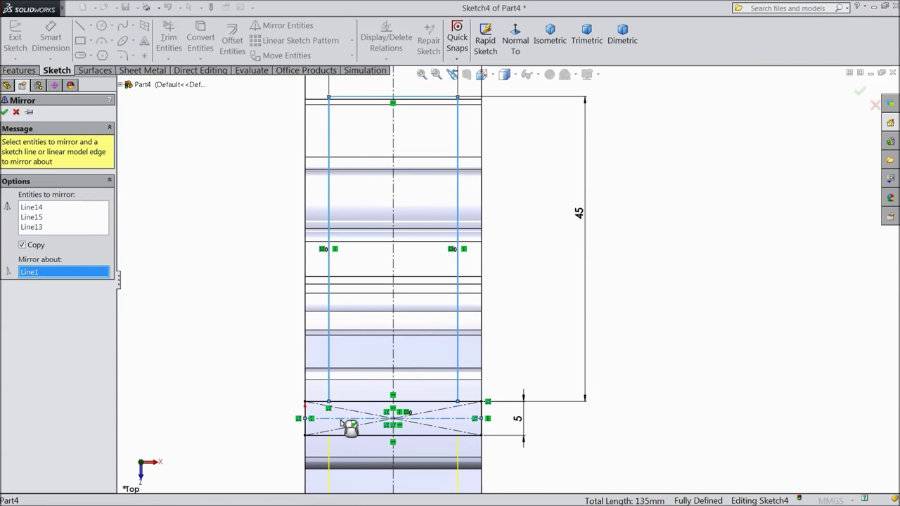
pyautogui.click(4, 112)
pyautogui.scroll(2, 495, 397)
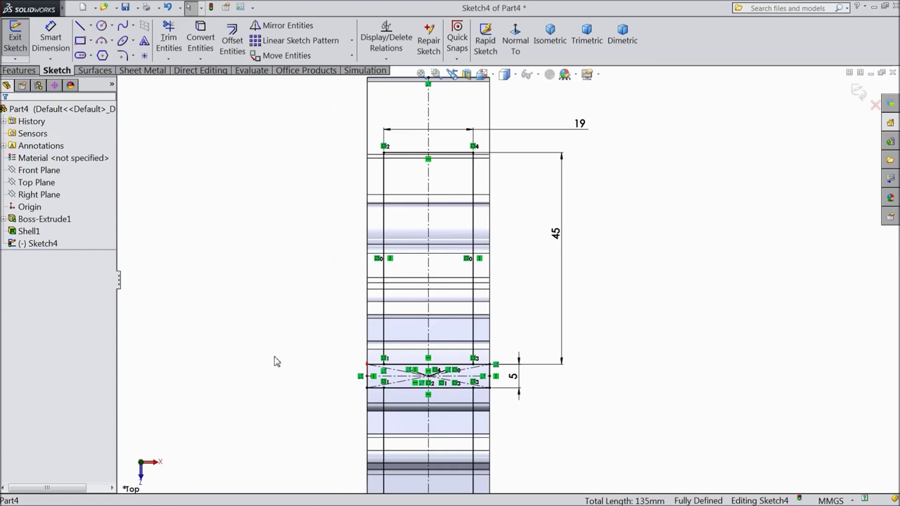
pyautogui.scroll(-4, 495, 397)
# Step: Trim away the unwanted overlapping line segments around the slot
pyautogui.click(168, 39)
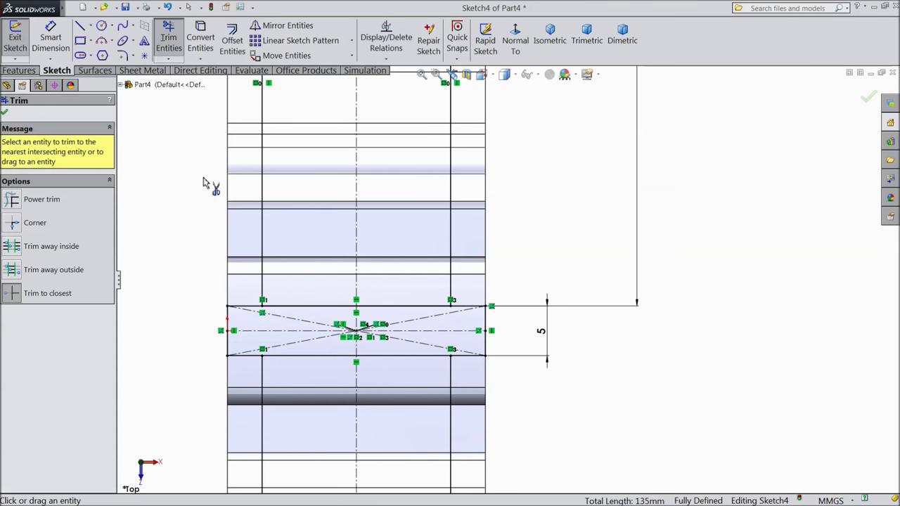
pyautogui.moveTo(255, 316)
pyautogui.mouseDown()
pyautogui.moveTo(232, 320)
pyautogui.moveTo(233, 345)
pyautogui.moveTo(249, 360)
pyautogui.mouseUp()
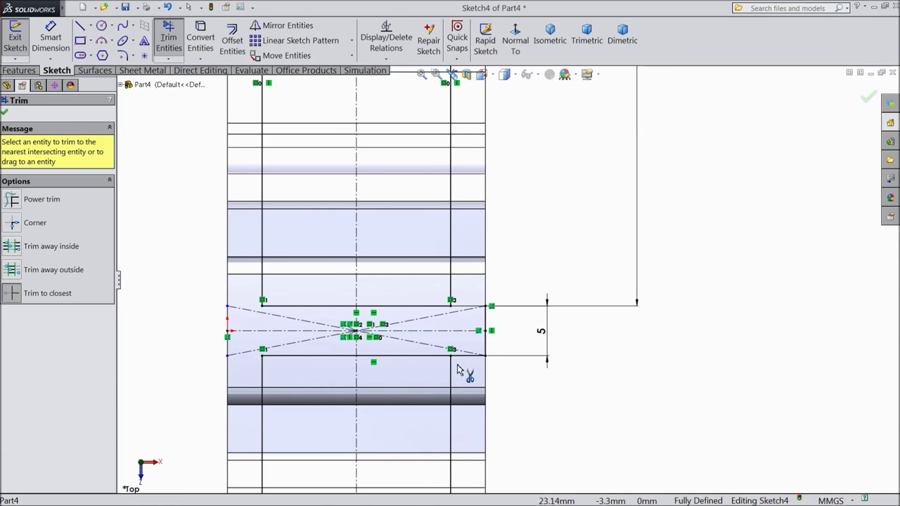
pyautogui.moveTo(458, 361); pyautogui.dragTo(487, 348)
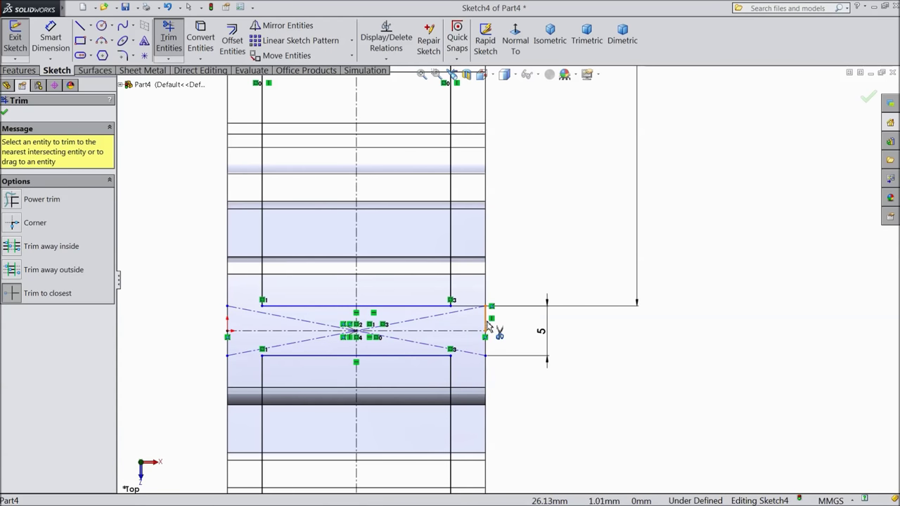
pyautogui.click(4, 114)
# Step: Cut both Sketch4 regions 136 mm Blind in the reversed direction, creating Cut-Extrude3
pyautogui.click(19, 71)
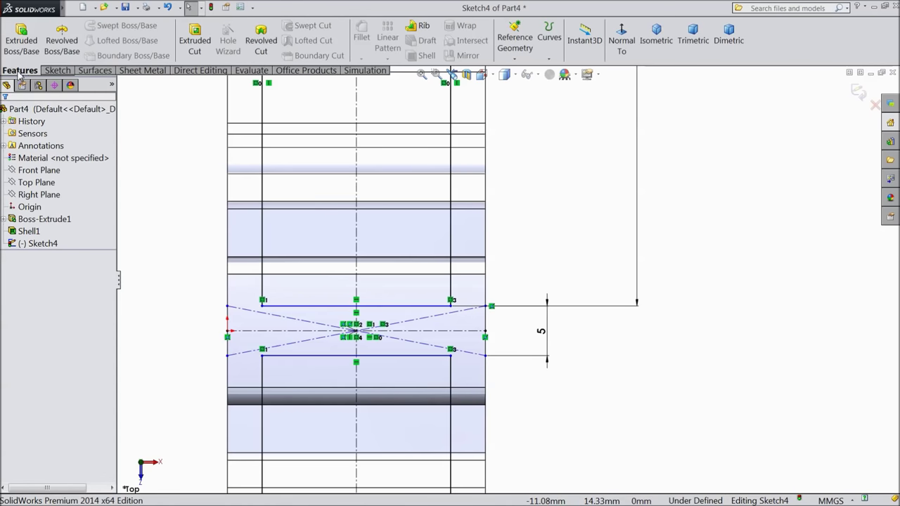
pyautogui.click(194, 43)
pyautogui.scroll(10, 542, 258)
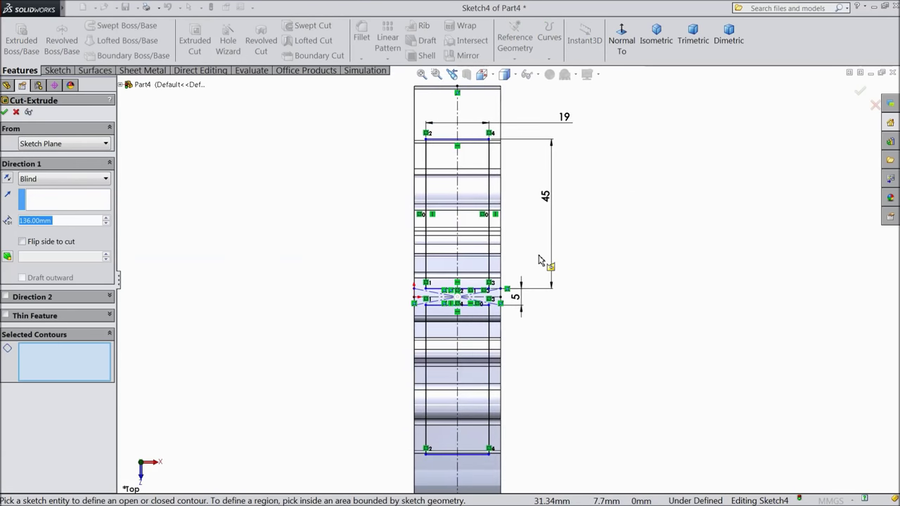
pyautogui.moveTo(558, 352)
pyautogui.mouseDown(button='middle')
pyautogui.moveTo(506, 181)
pyautogui.moveTo(527, 260)
pyautogui.moveTo(514, 245)
pyautogui.moveTo(521, 320)
pyautogui.mouseUp(button='middle')
pyautogui.scroll(-5, 521, 319)
pyautogui.click(521, 320)
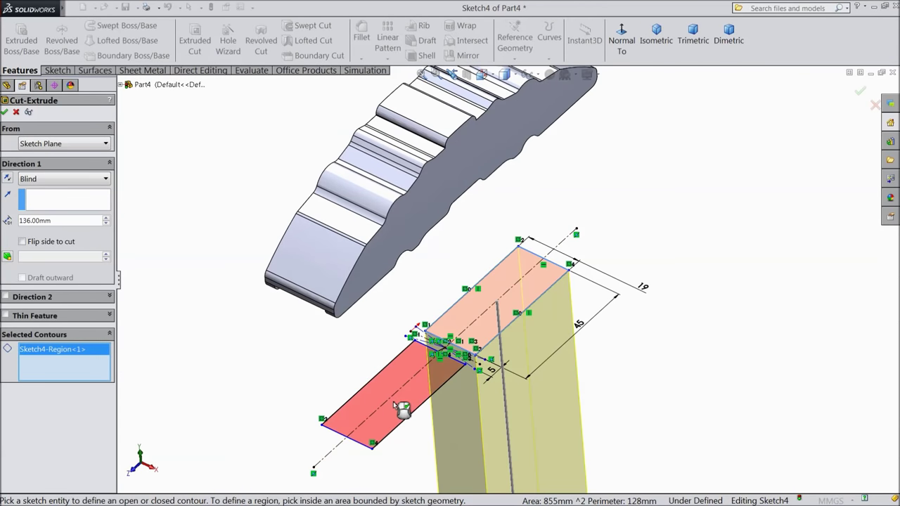
pyautogui.click(399, 405)
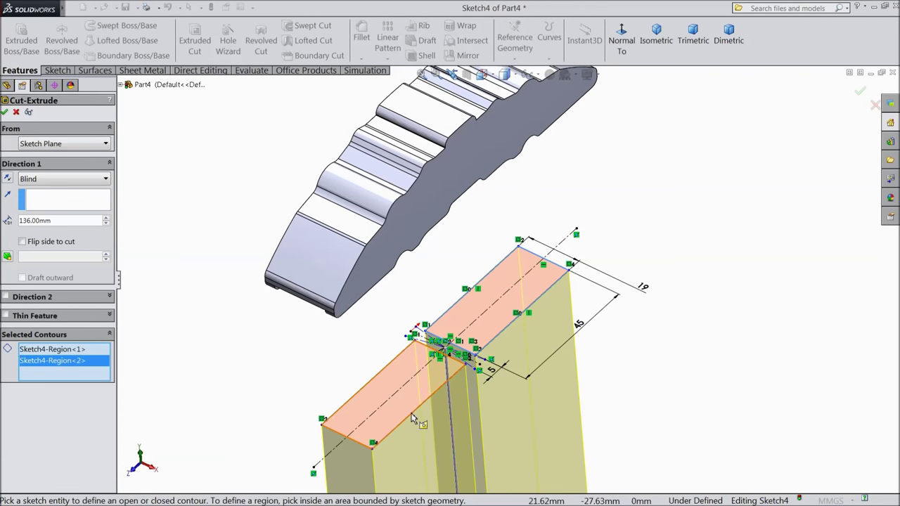
pyautogui.click(8, 179)
pyautogui.moveTo(265, 233); pyautogui.dragTo(485, 225, button='middle')
pyautogui.scroll(-3, 494, 227)
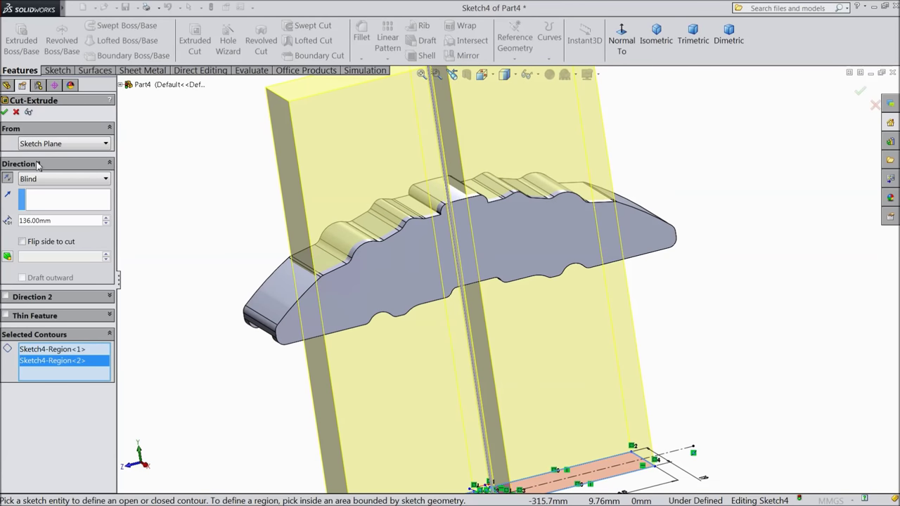
pyautogui.click(5, 112)
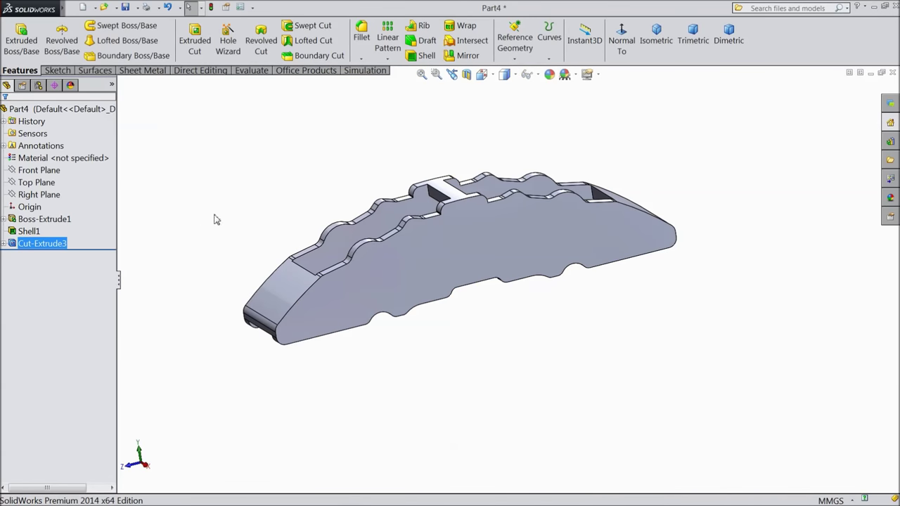
# Step: Orbit the rotor to inspect the new cut and select its side face
pyautogui.moveTo(294, 240); pyautogui.dragTo(351, 411, button='middle')
pyautogui.scroll(-3, 447, 260)
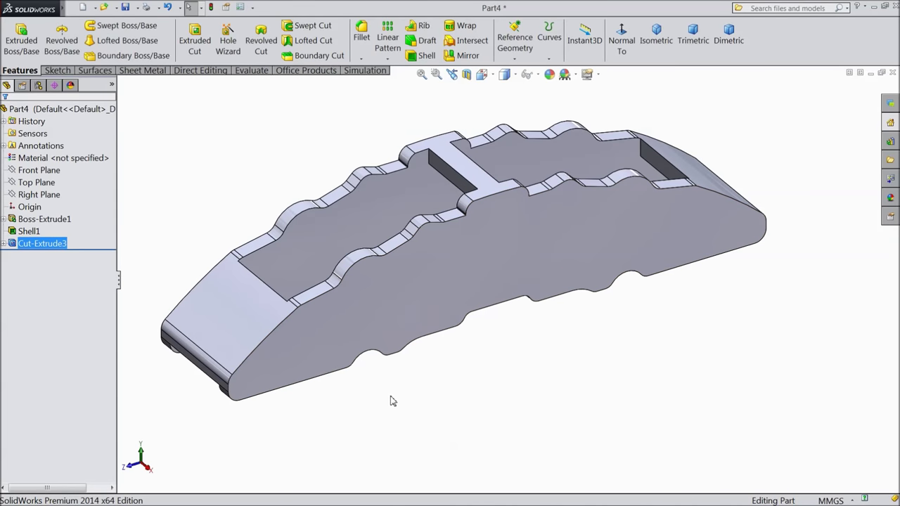
pyautogui.moveTo(629, 305); pyautogui.dragTo(623, 330, button='middle')
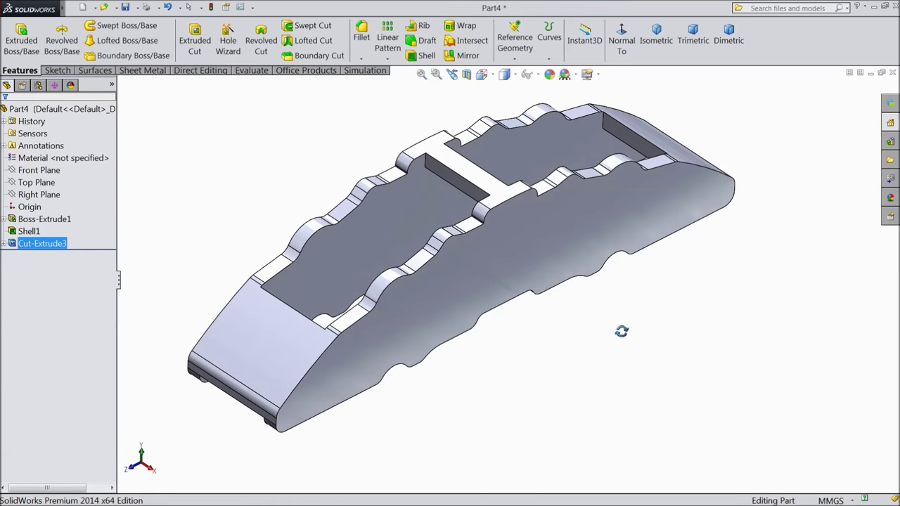
pyautogui.click(473, 280)
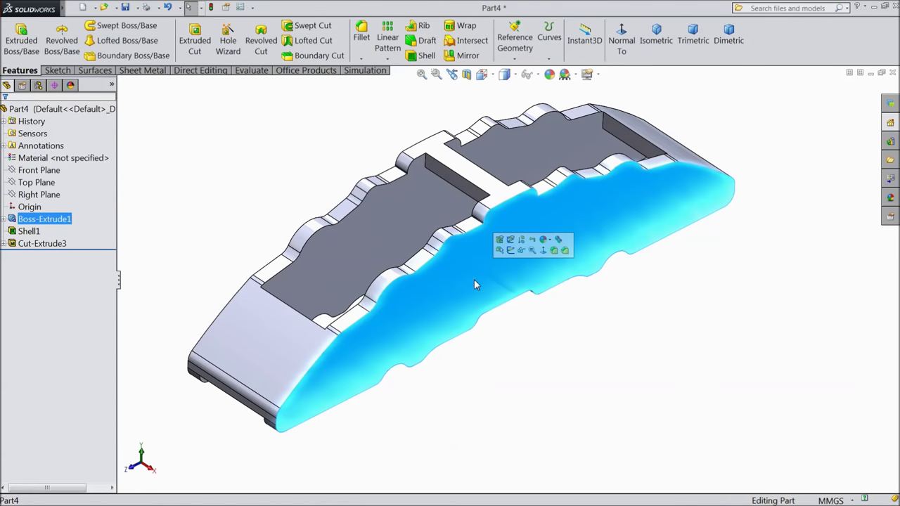
# Step: Start Sketch5 on the side face, viewed normal, with an L-shaped vertical and horizontal line pair
pyautogui.click(513, 257)
pyautogui.click(622, 38)
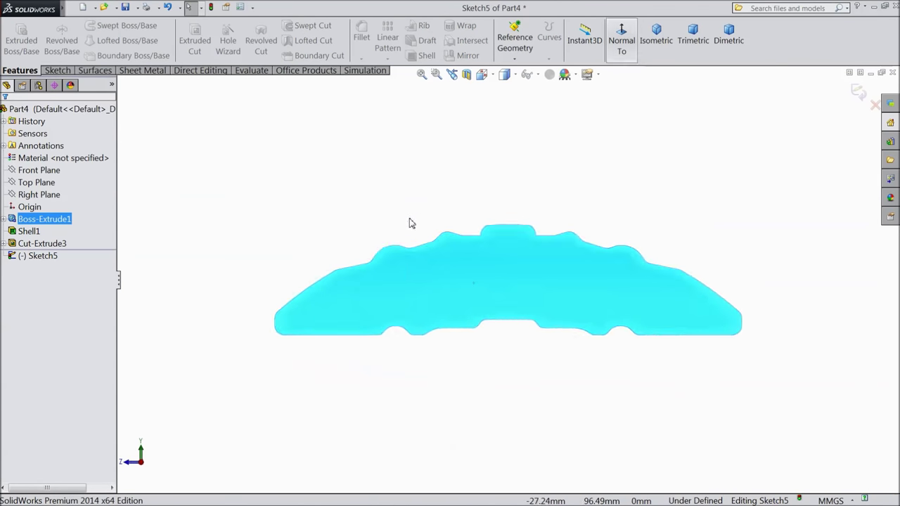
pyautogui.scroll(-3, 528, 345)
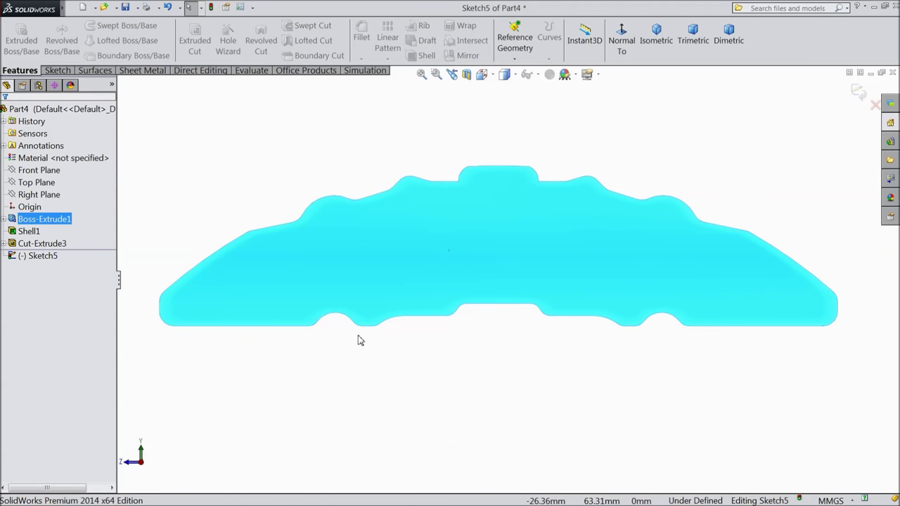
pyautogui.click(59, 70)
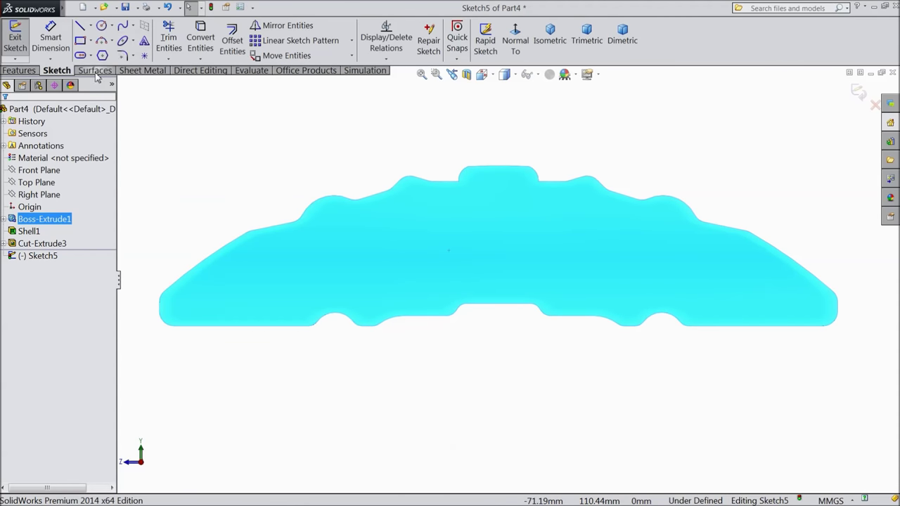
pyautogui.click(80, 26)
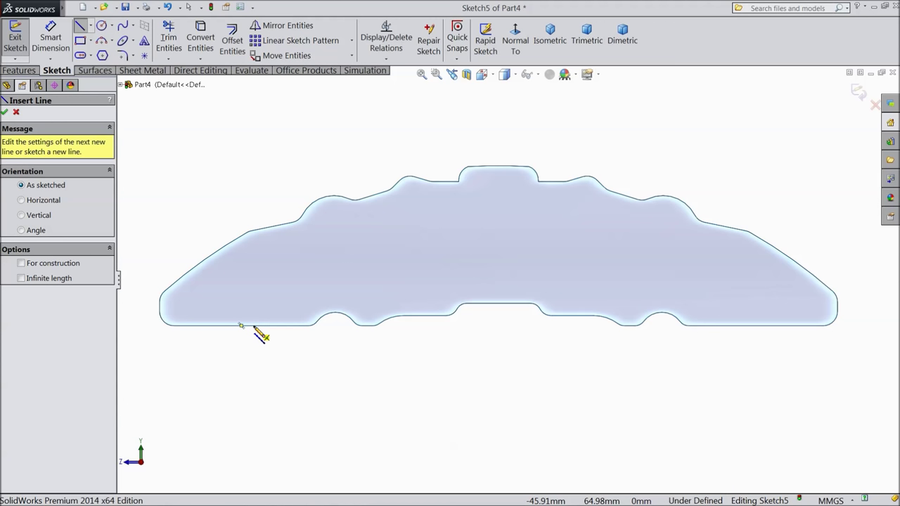
pyautogui.click(253, 326)
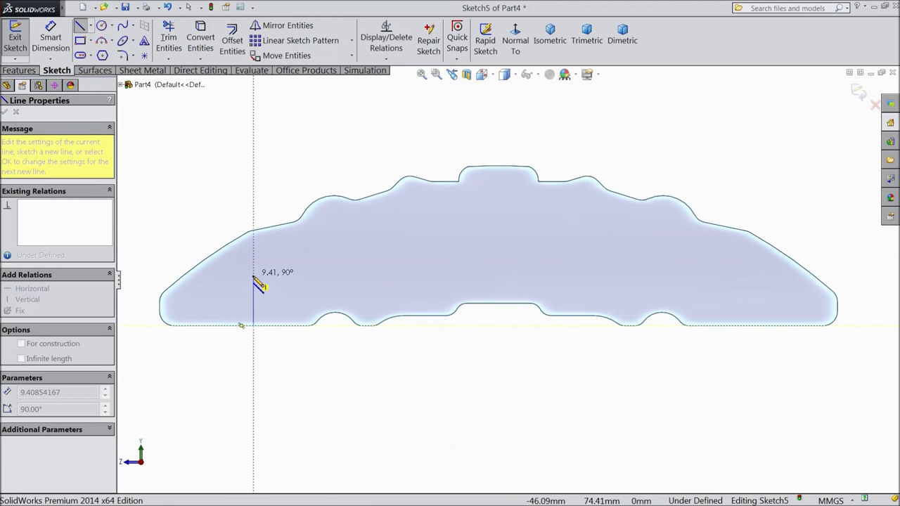
pyautogui.click(253, 274)
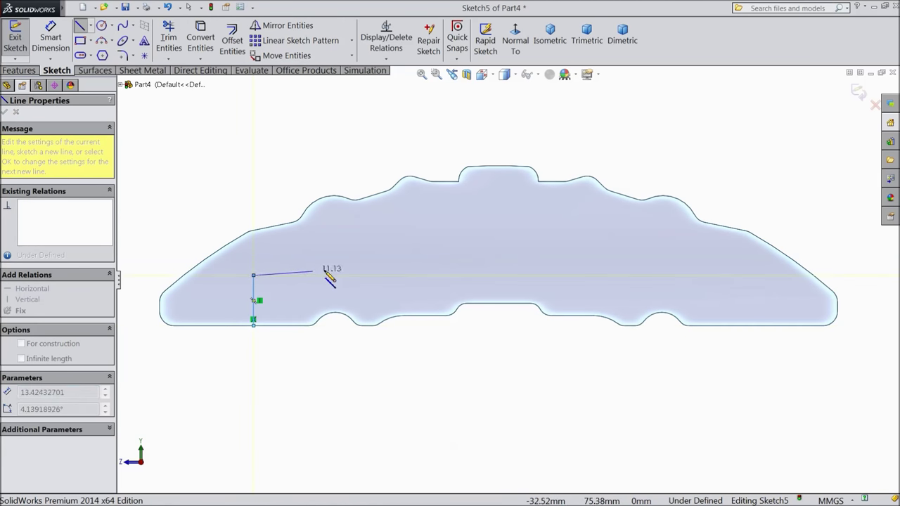
pyautogui.click(364, 275)
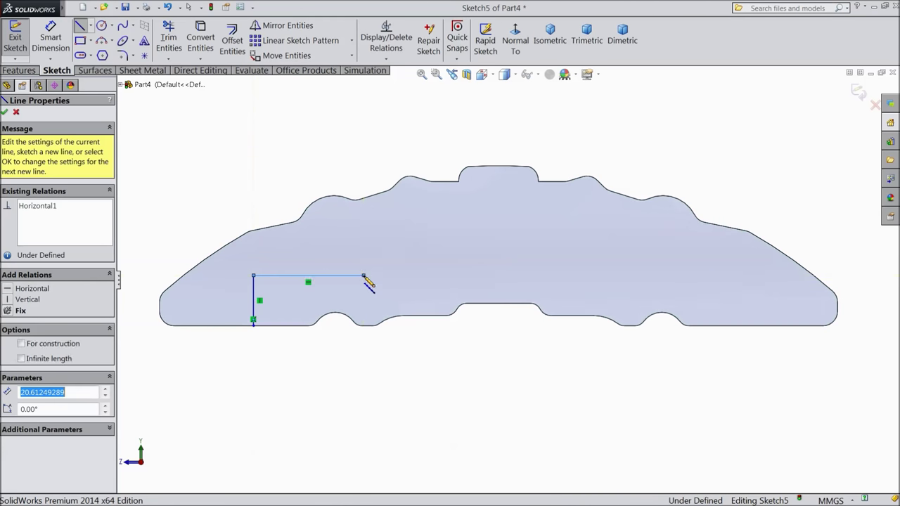
pyautogui.rightClick(364, 75)
pyautogui.click(396, 87)
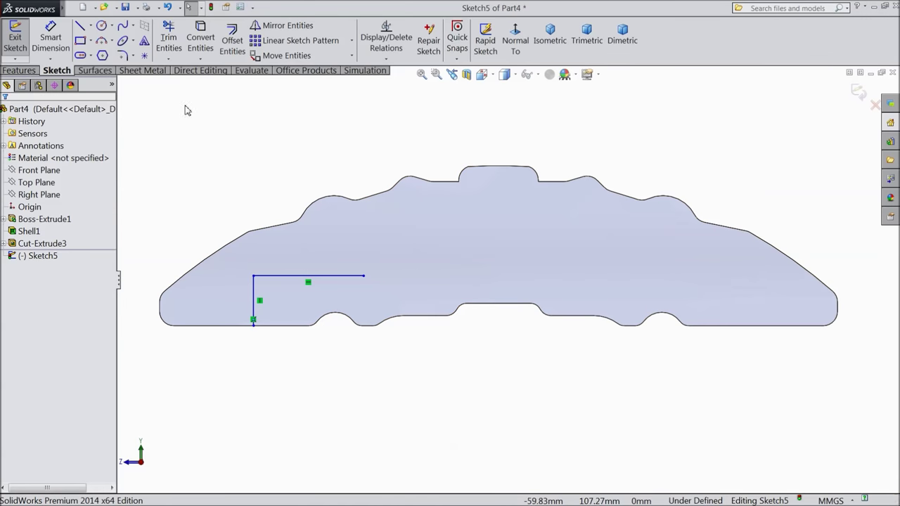
# Step: Draw a vertical centerline from the bottom edge middle to the top edge
pyautogui.click(90, 26)
pyautogui.click(99, 52)
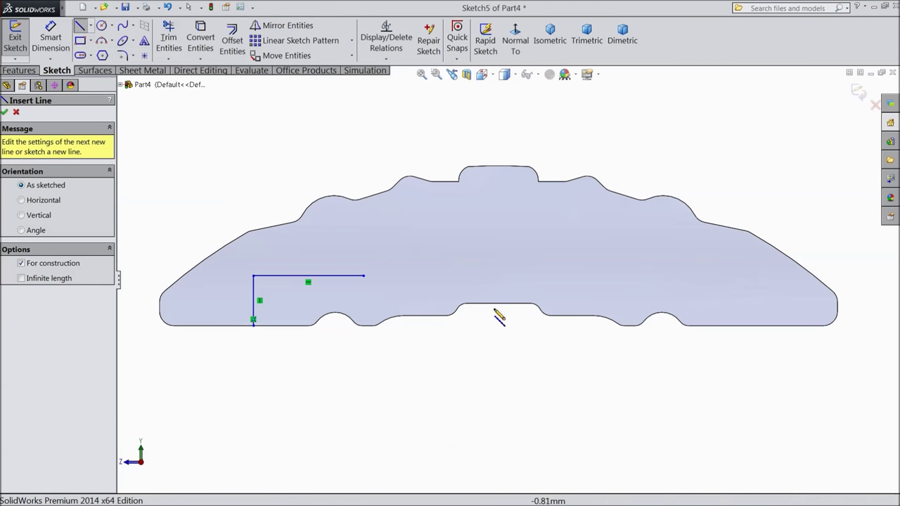
pyautogui.click(497, 304)
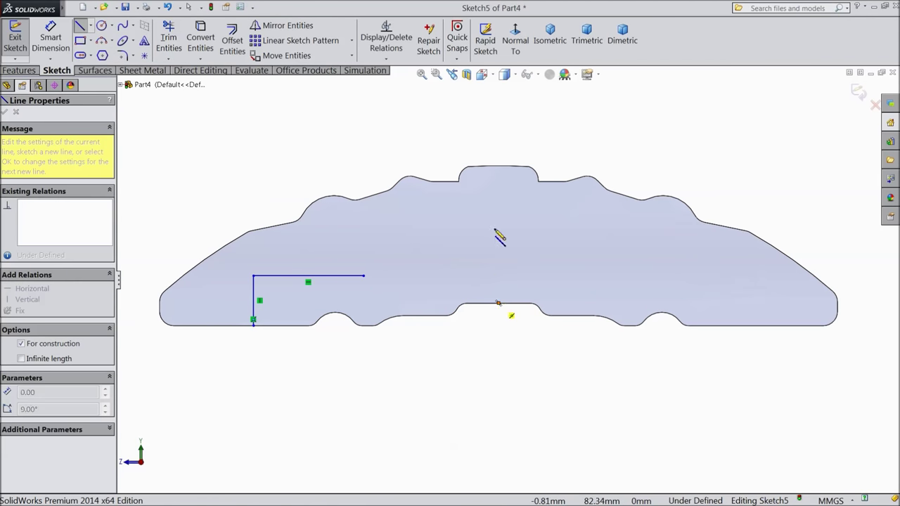
pyautogui.click(499, 167)
pyautogui.rightClick(506, 162)
pyautogui.click(531, 101)
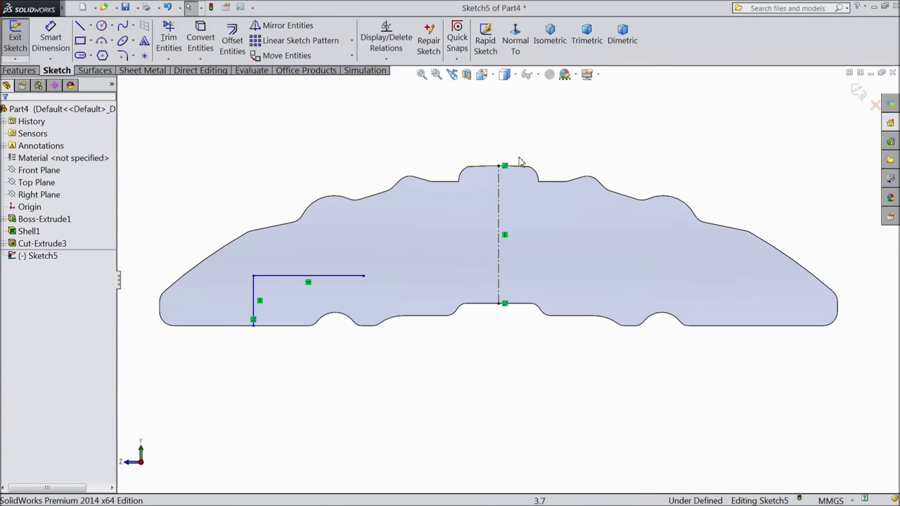
# Step: Raise the horizontal line slightly and start a new line from its end
pyautogui.moveTo(254, 276); pyautogui.dragTo(255, 265)
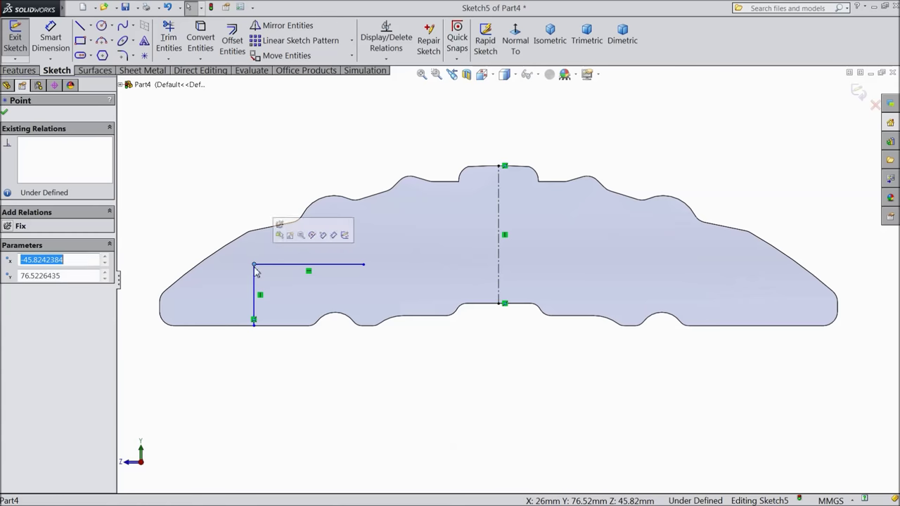
pyautogui.click(82, 28)
pyautogui.click(364, 265)
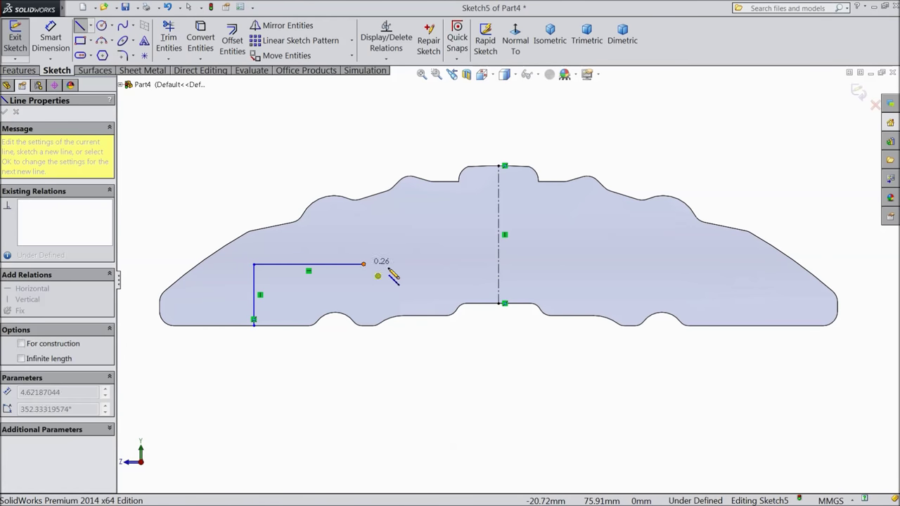
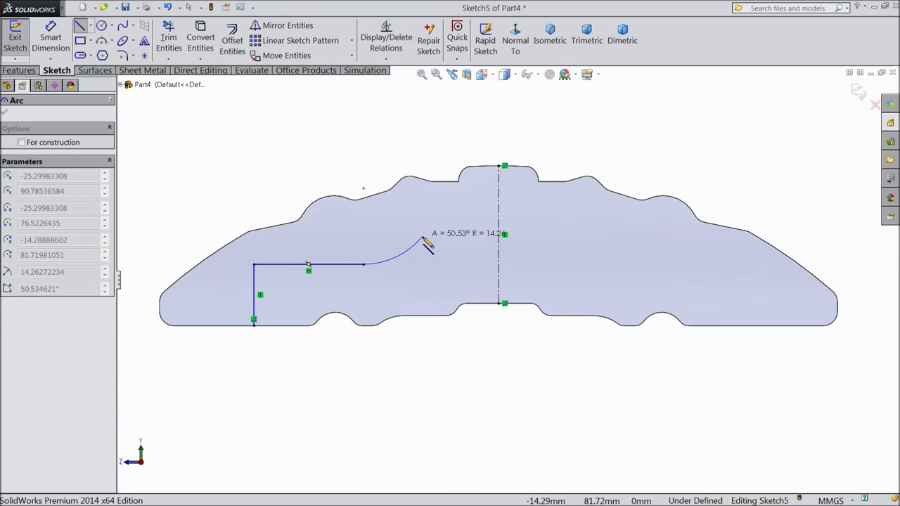
# Step: Finish the wavy half-profile's tangent arcs, ending the last arc on the centreline
pyautogui.click(423, 238)
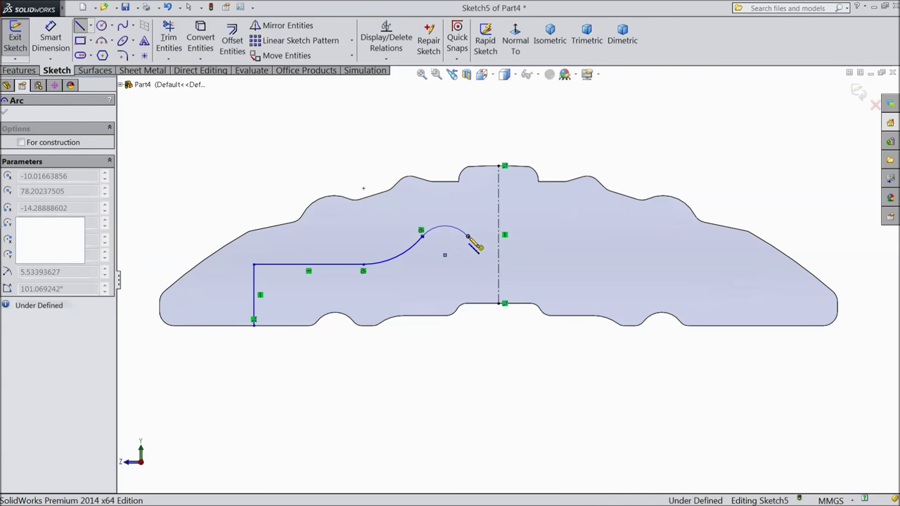
pyautogui.click(468, 237)
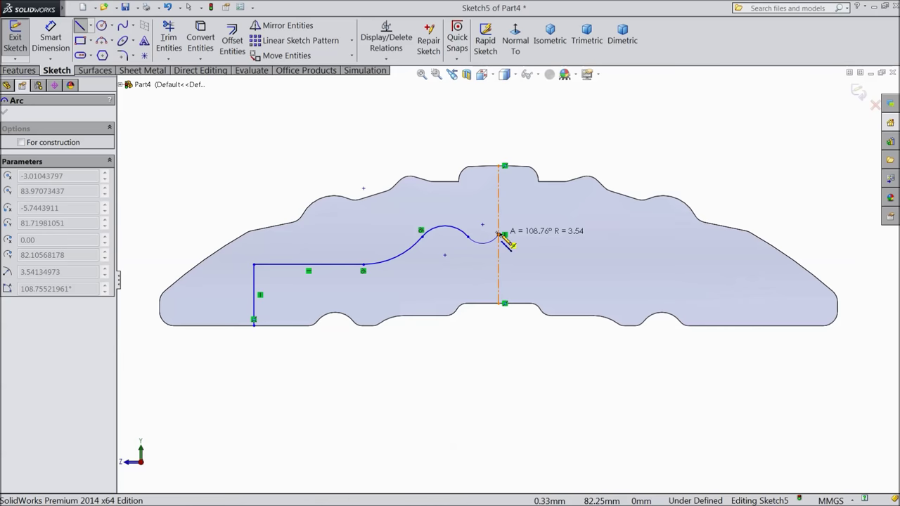
pyautogui.click(499, 233)
pyautogui.rightClick(540, 211)
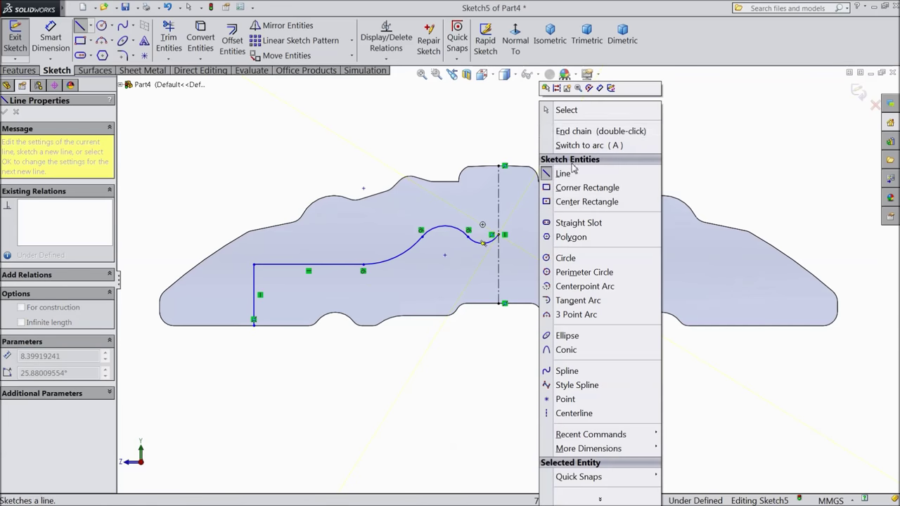
pyautogui.click(581, 112)
# Step: Mirror the wavy curve and vertical line about the vertical centreline
pyautogui.moveTo(487, 222); pyautogui.dragTo(354, 281)
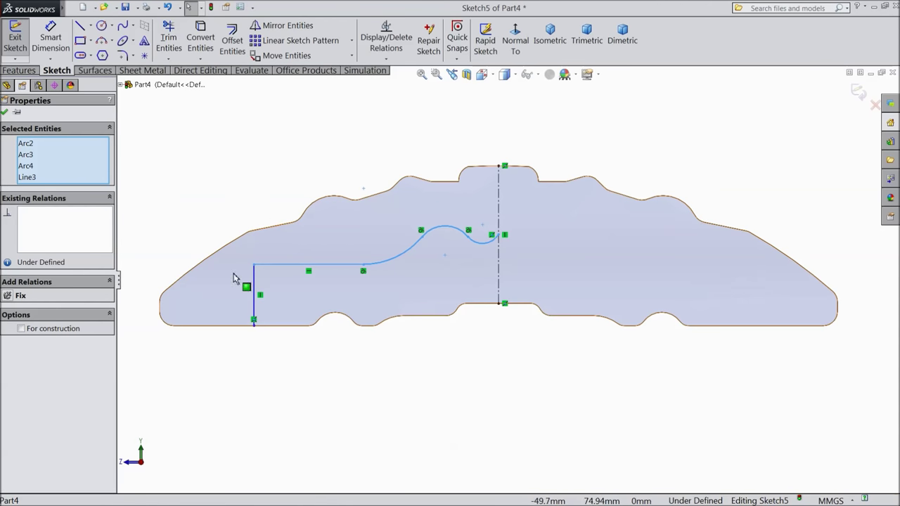
pyautogui.keyDown('ctrl'); pyautogui.click(255, 296); pyautogui.keyUp('ctrl')
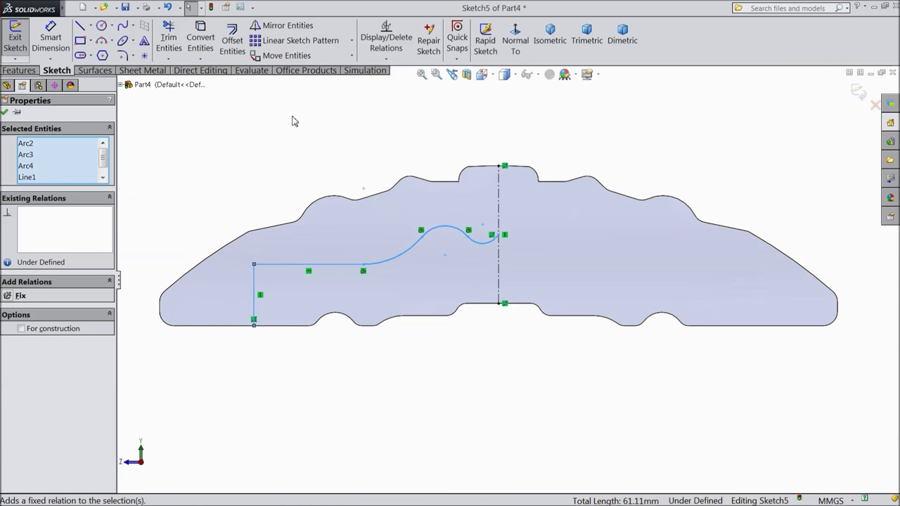
pyautogui.click(281, 25)
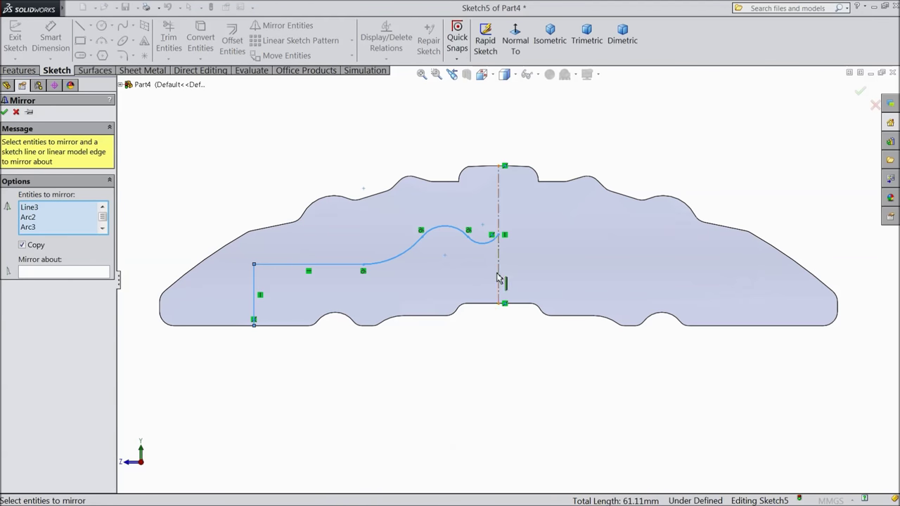
pyautogui.click(55, 274)
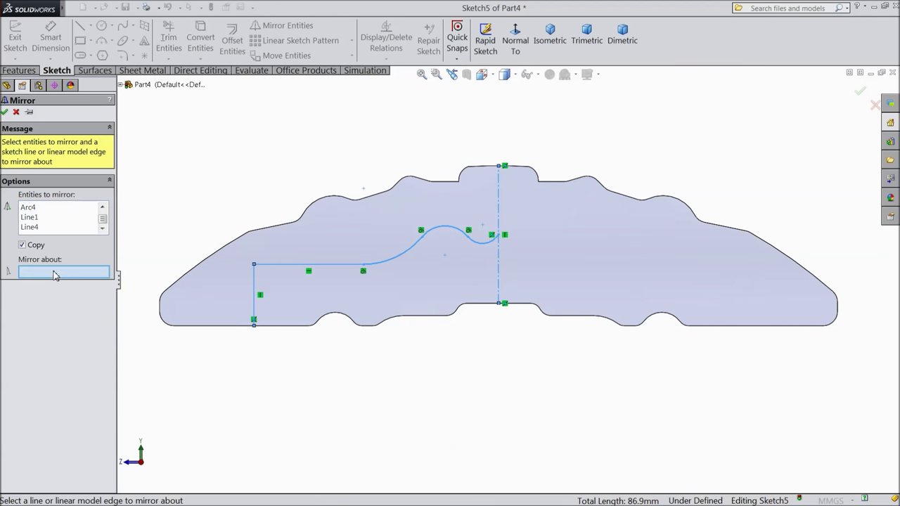
pyautogui.click(498, 273)
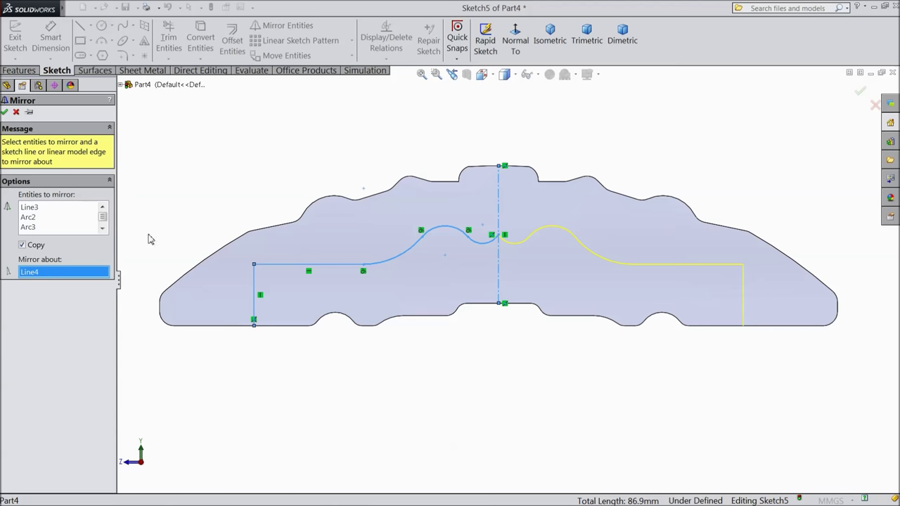
pyautogui.click(5, 112)
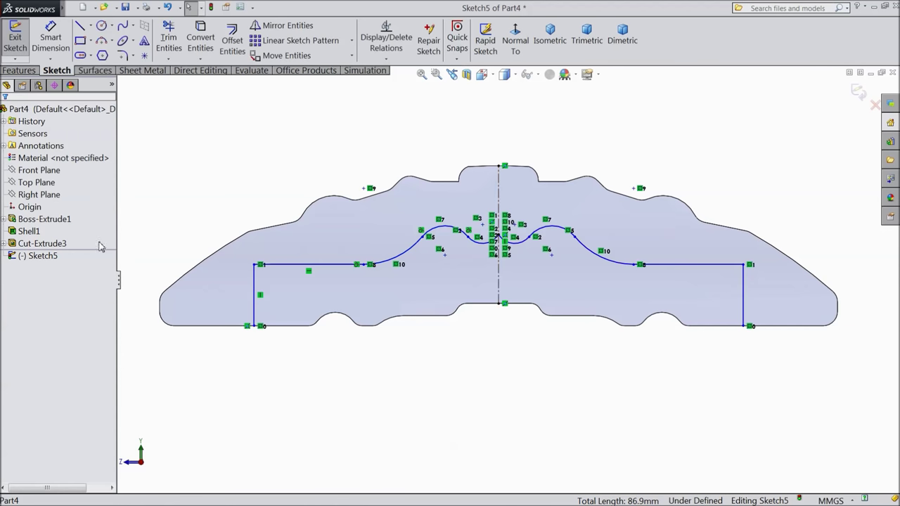
# Step: Select the caliper's bottom-left outline edges, arcs and small fillets up to the notch
pyautogui.click(295, 327)
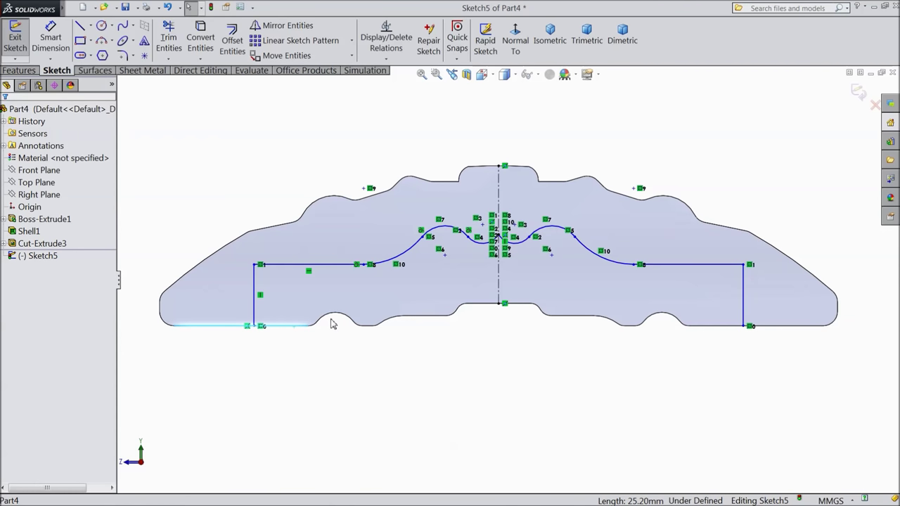
pyautogui.keyDown('ctrl'); pyautogui.click(327, 319); pyautogui.keyUp('ctrl')
pyautogui.keyDown('ctrl'); pyautogui.click(314, 327); pyautogui.keyUp('ctrl')
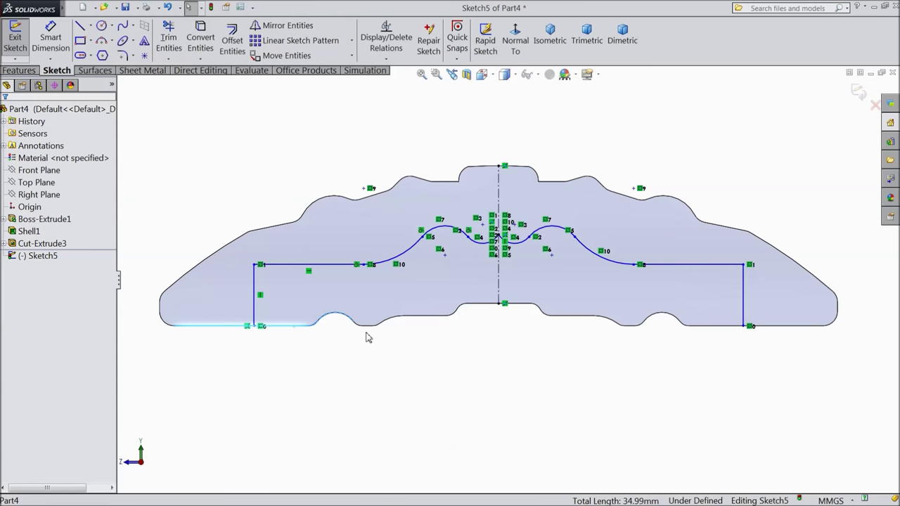
pyautogui.keyDown('ctrl'); pyautogui.click(363, 328); pyautogui.keyUp('ctrl')
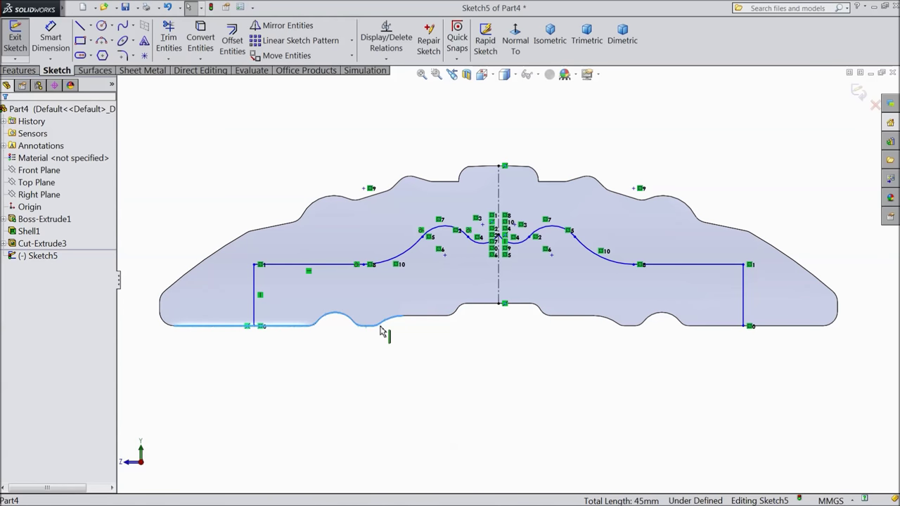
pyautogui.keyDown('ctrl'); pyautogui.click(419, 317); pyautogui.keyUp('ctrl')
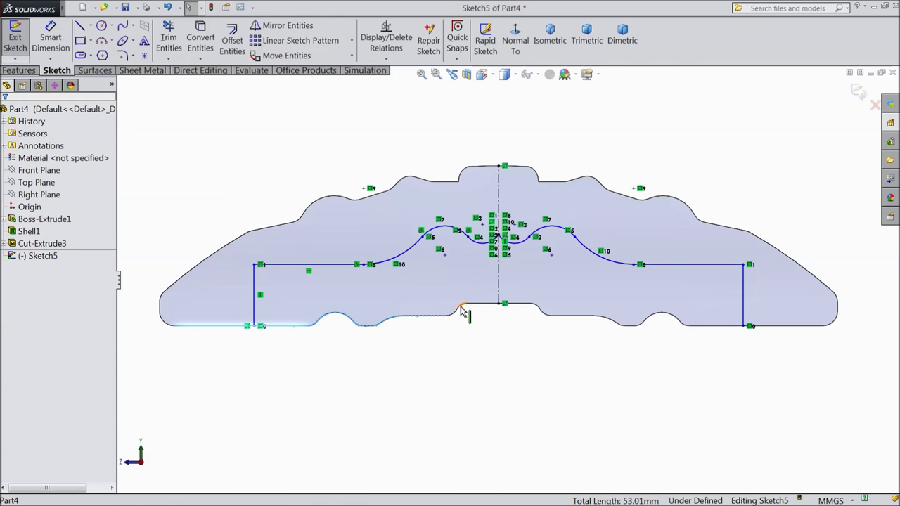
pyautogui.keyDown('ctrl'); pyautogui.click(461, 309); pyautogui.keyUp('ctrl')
pyautogui.keyDown('ctrl'); pyautogui.click(477, 307); pyautogui.keyUp('ctrl')
pyautogui.keyDown('ctrl'); pyautogui.click(539, 310); pyautogui.keyUp('ctrl')
pyautogui.keyDown('ctrl'); pyautogui.click(545, 314); pyautogui.keyUp('ctrl')
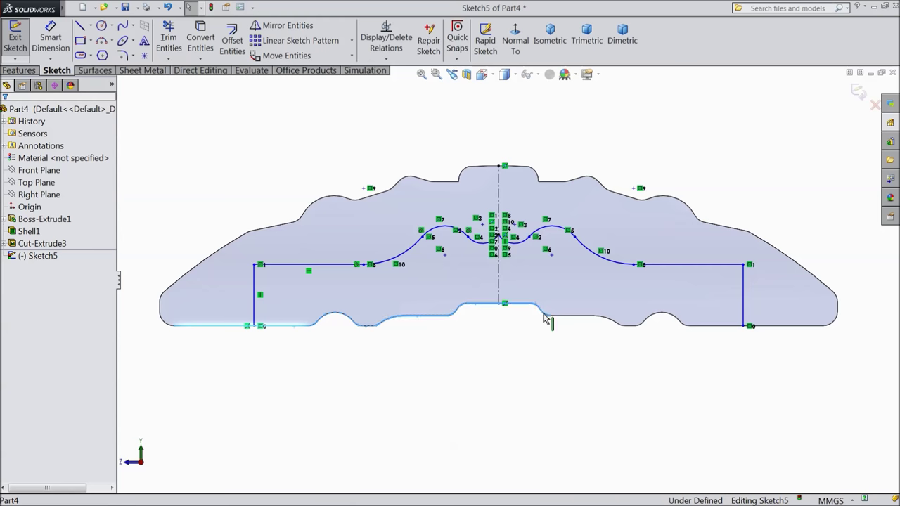
# Step: Add the remaining bottom-right edges and fillets, then convert the chain into sketch entities
pyautogui.keyDown('ctrl'); pyautogui.click(584, 318); pyautogui.keyUp('ctrl')
pyautogui.keyDown('ctrl'); pyautogui.click(602, 322); pyautogui.keyUp('ctrl')
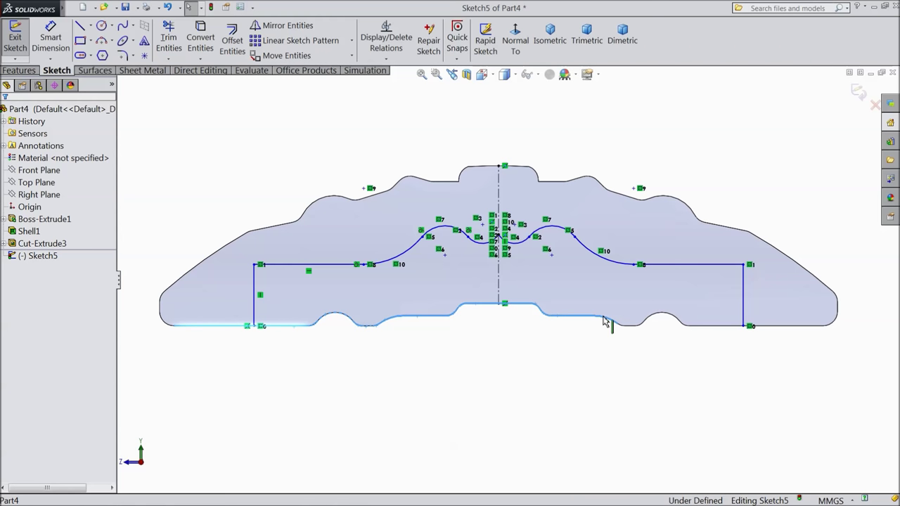
pyautogui.keyDown('ctrl'); pyautogui.click(623, 325); pyautogui.keyUp('ctrl')
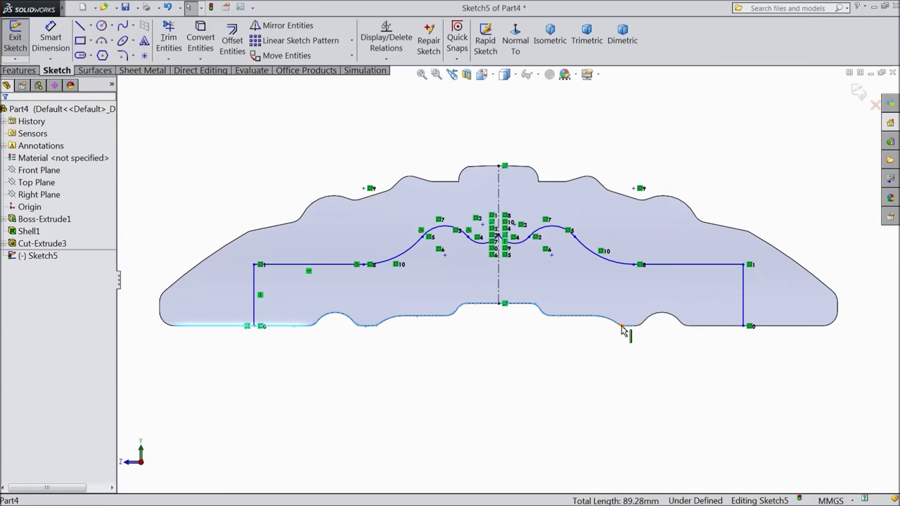
pyautogui.keyDown('ctrl'); pyautogui.click(648, 327); pyautogui.keyUp('ctrl')
pyautogui.keyDown('ctrl'); pyautogui.click(657, 322); pyautogui.keyUp('ctrl')
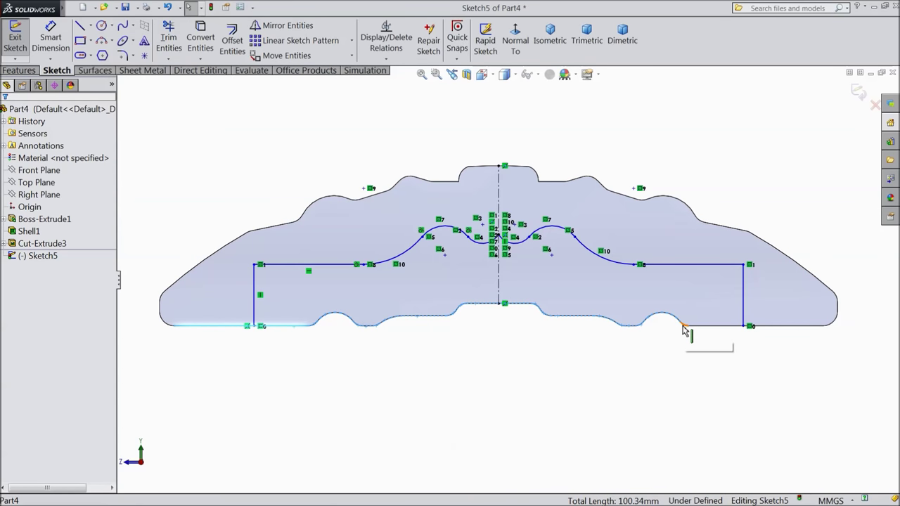
pyautogui.keyDown('ctrl'); pyautogui.click(686, 328); pyautogui.keyUp('ctrl')
pyautogui.keyDown('ctrl'); pyautogui.click(700, 328); pyautogui.keyUp('ctrl')
pyautogui.click(199, 45)
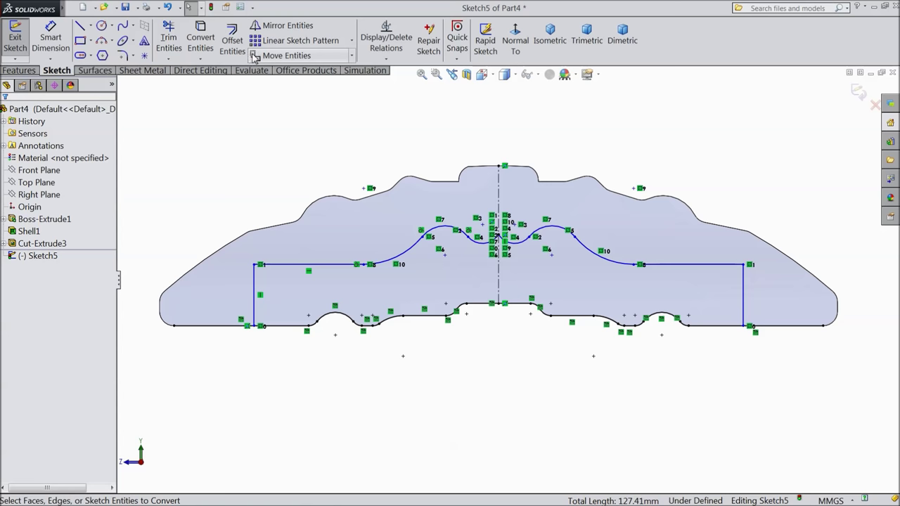
pyautogui.click(122, 55)
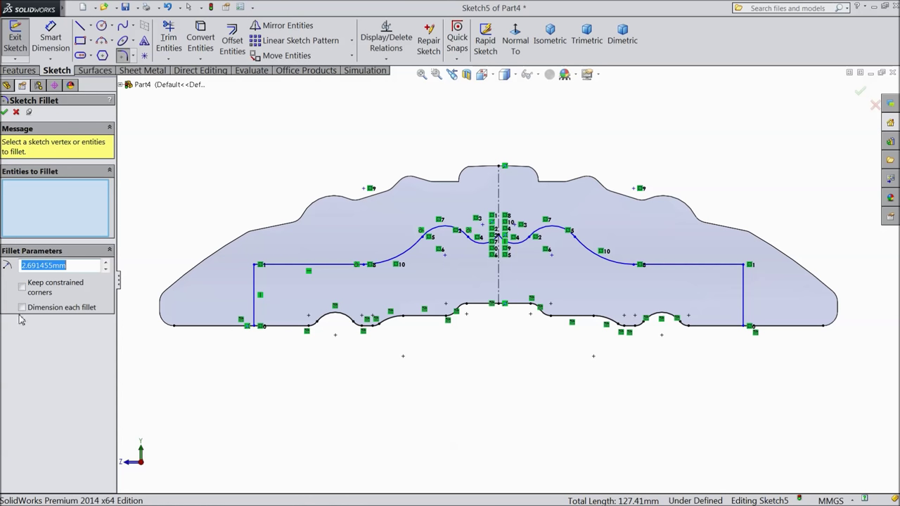
# Step: Fillet the profile's upper-left and upper-right corners at 5 mm, accepting the relation warnings
pyautogui.write('5')
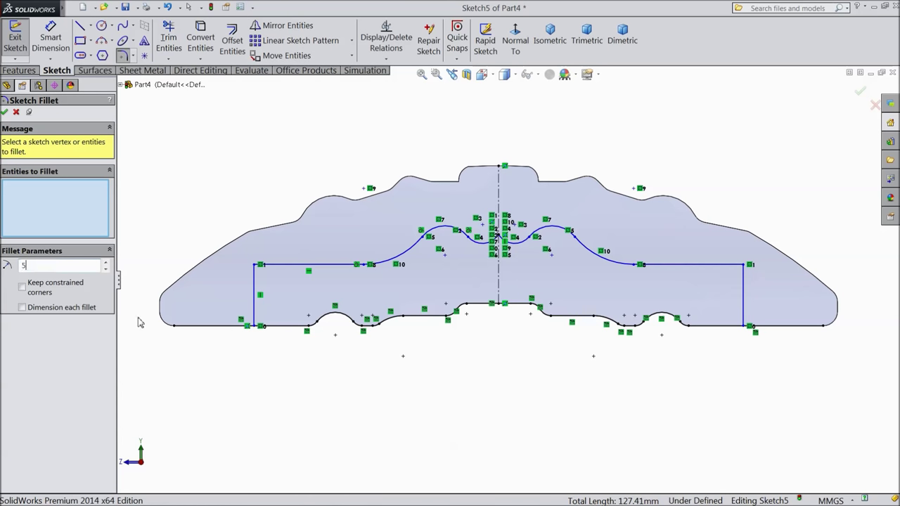
pyautogui.click(255, 270)
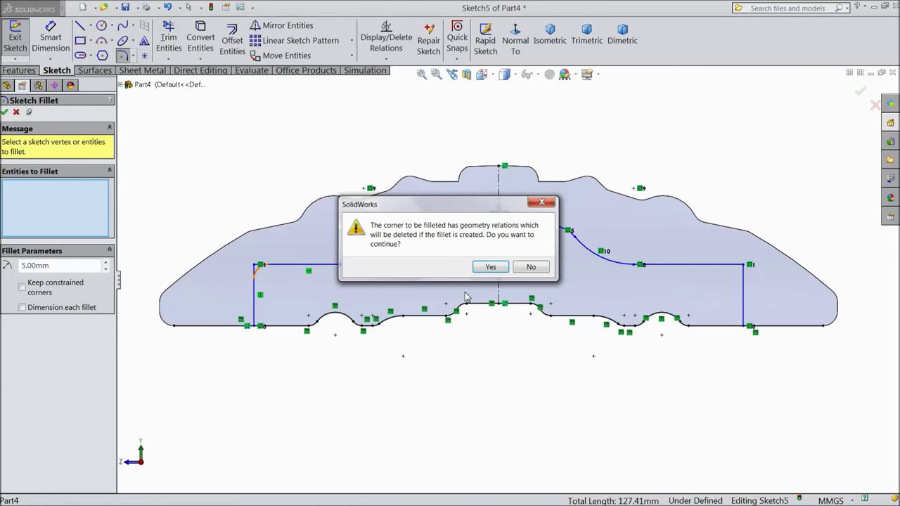
pyautogui.click(490, 268)
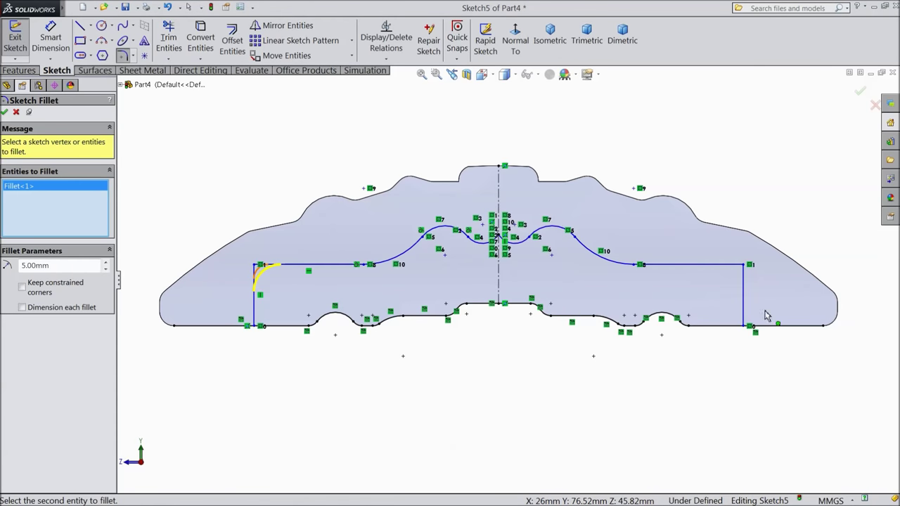
pyautogui.click(745, 267)
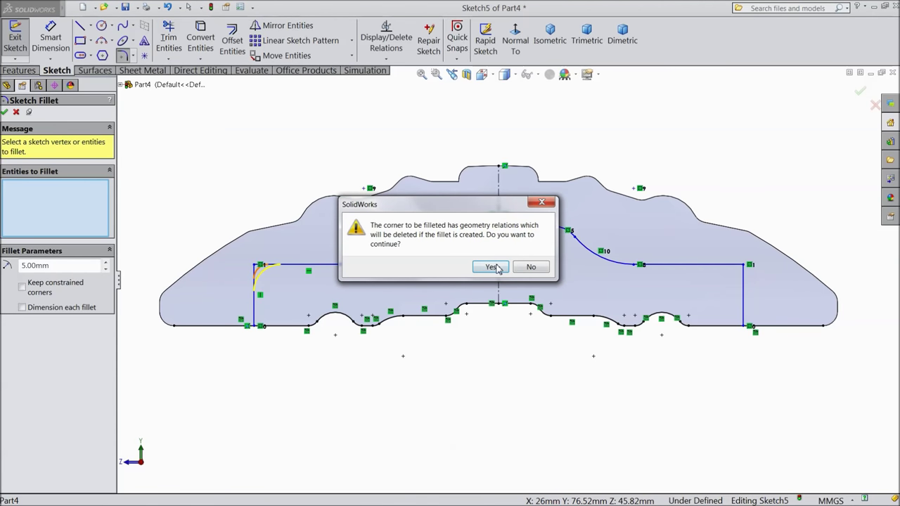
pyautogui.click(494, 268)
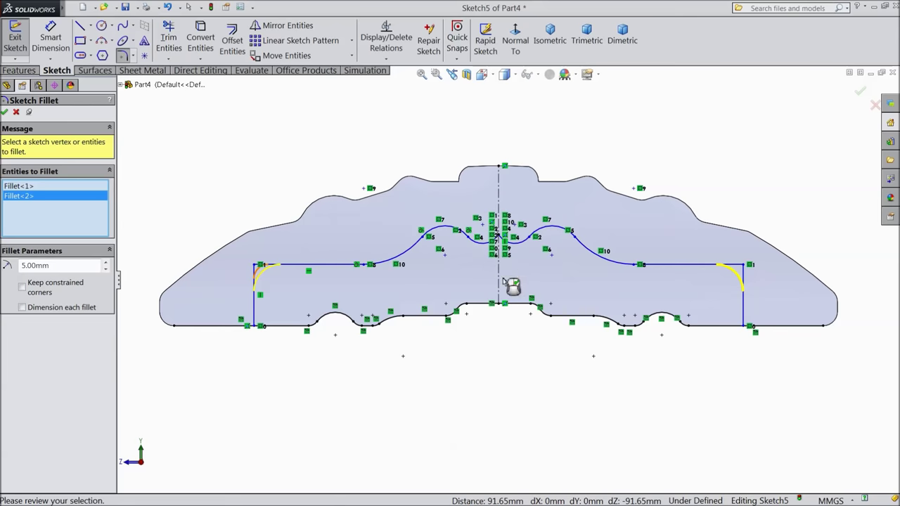
pyautogui.click(4, 116)
pyautogui.click(4, 115)
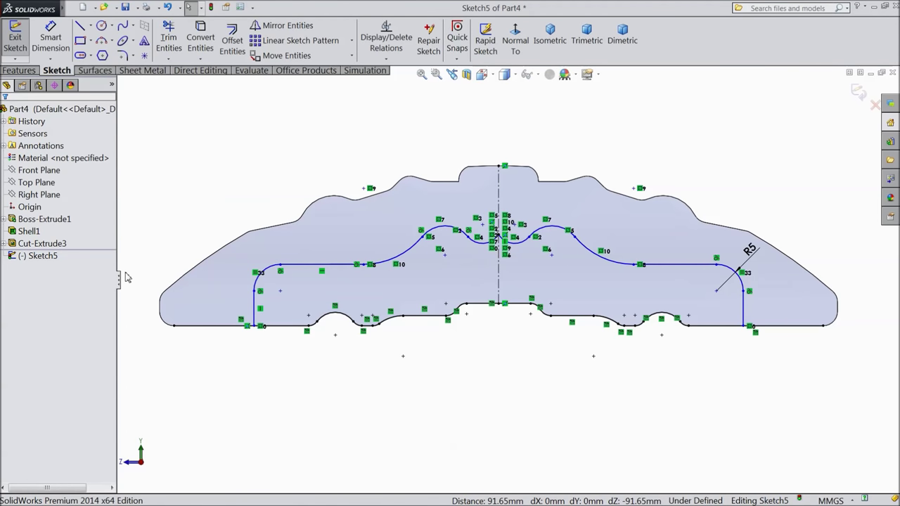
pyautogui.click(19, 70)
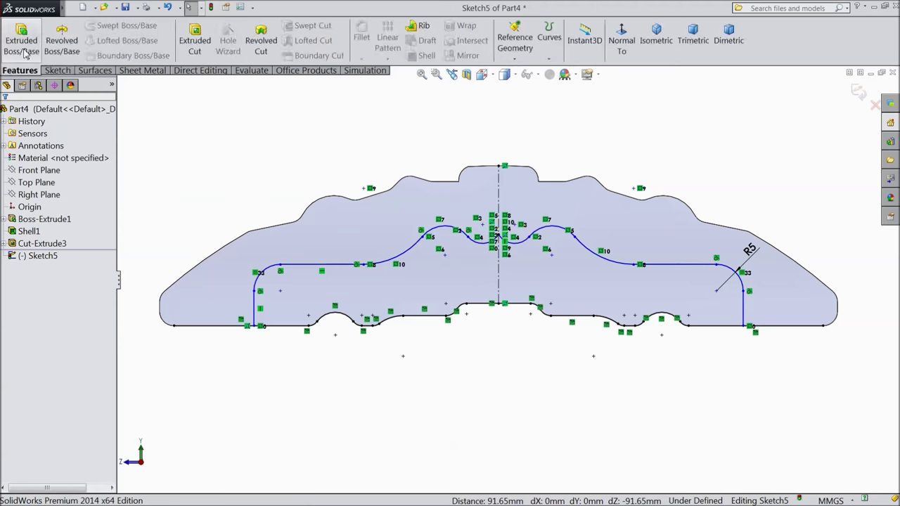
# Step: Start a boss extrusion using both the left and right Sketch5 regions as contours
pyautogui.click(23, 48)
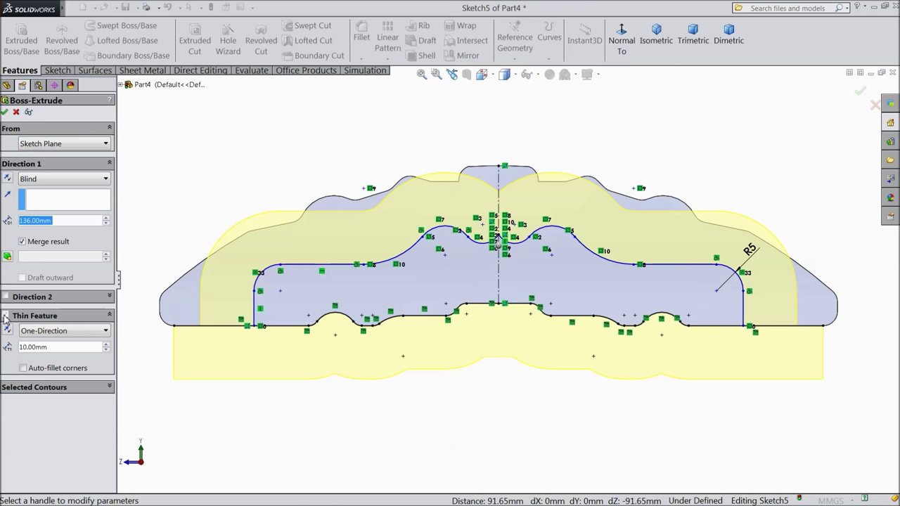
pyautogui.click(44, 387)
pyautogui.click(407, 306)
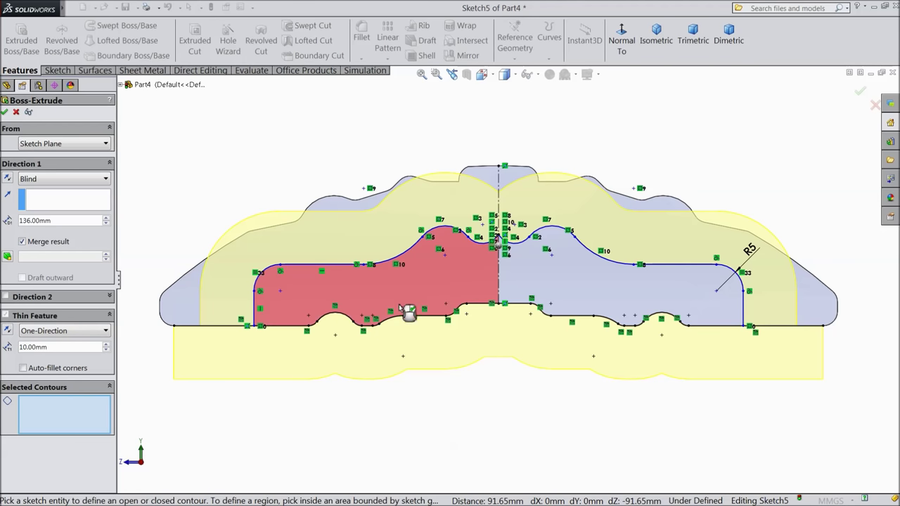
pyautogui.click(406, 299)
pyautogui.click(572, 284)
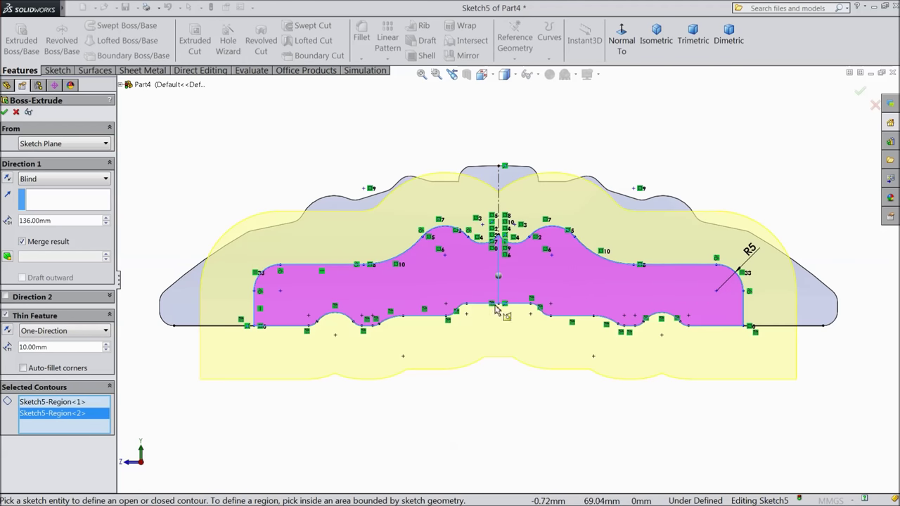
pyautogui.moveTo(271, 201); pyautogui.dragTo(298, 215, button='middle')
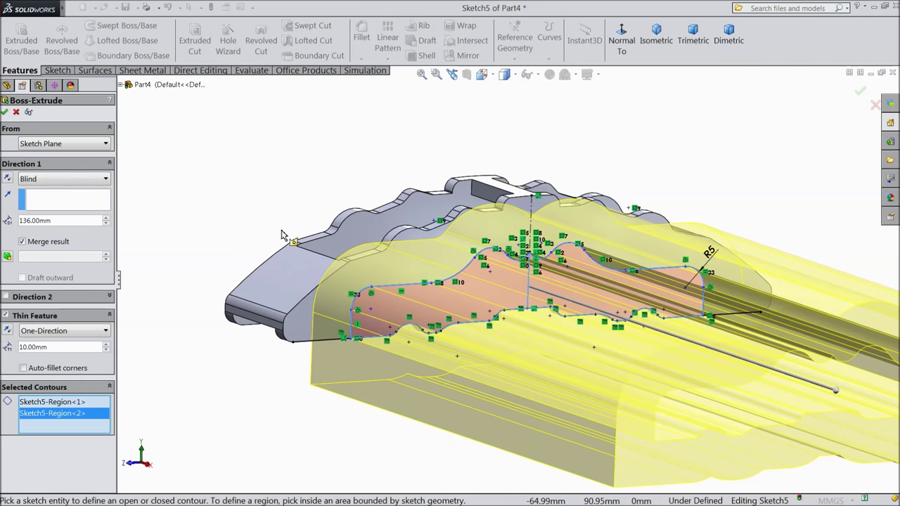
# Step: Turn off Thin Feature and extrude the regions as a solid 5 mm plate
pyautogui.click(8, 331)
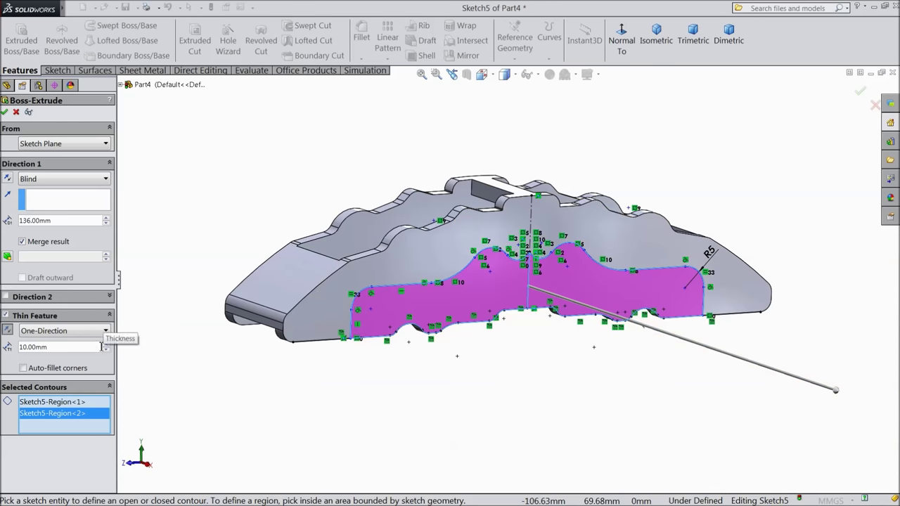
pyautogui.click(6, 316)
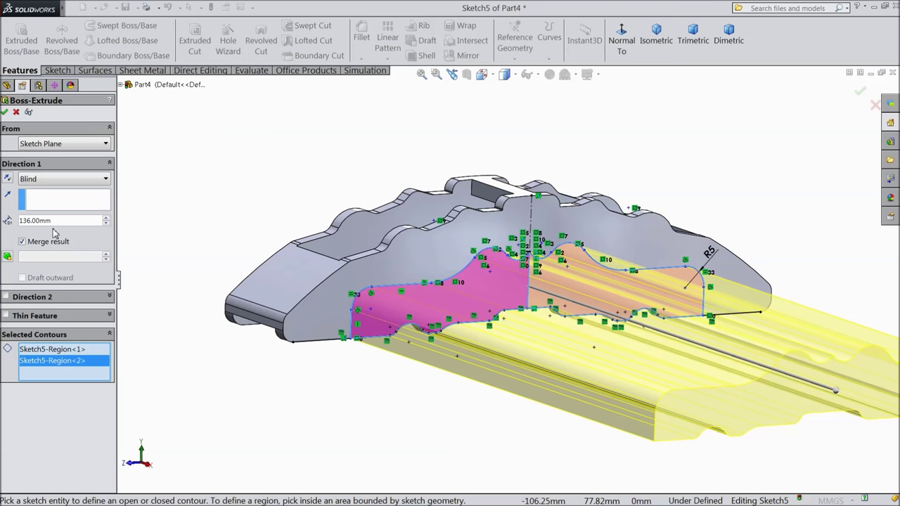
pyautogui.moveTo(56, 220); pyautogui.dragTo(6, 221)
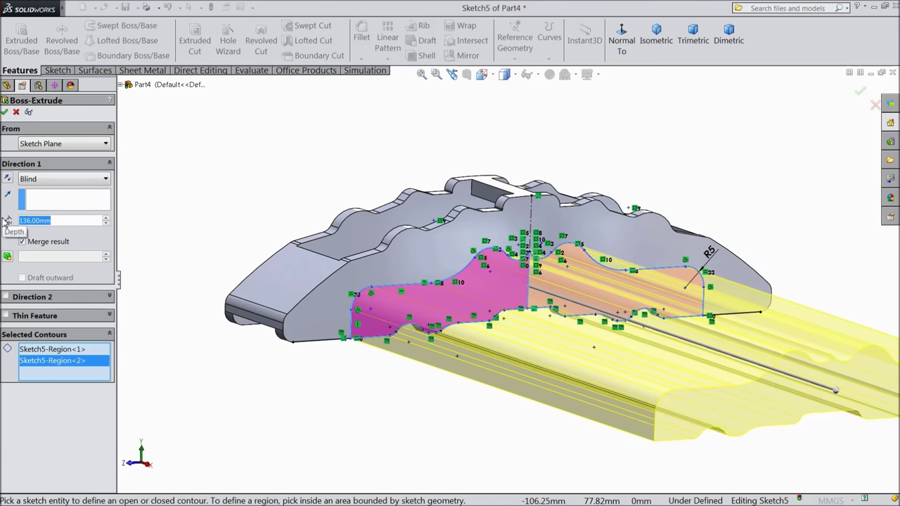
pyautogui.write('6')
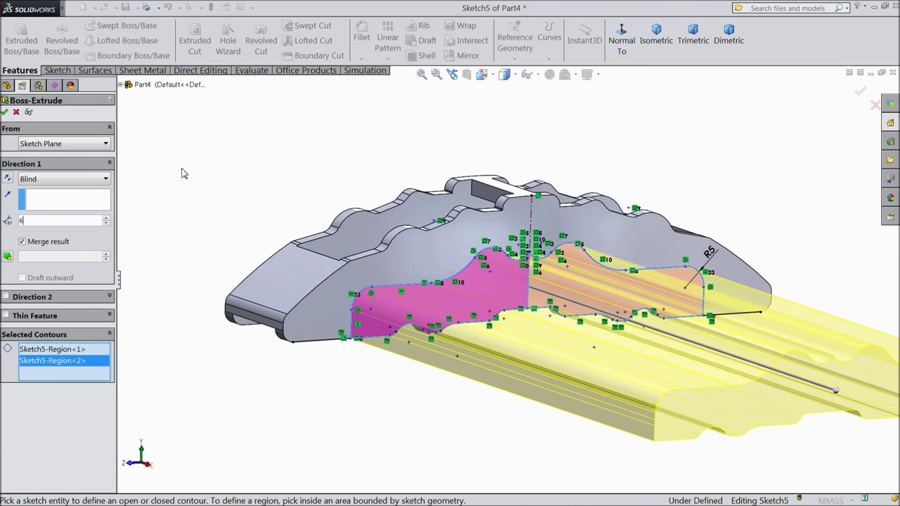
pyautogui.moveTo(203, 201)
pyautogui.mouseDown(button='middle')
pyautogui.moveTo(244, 246)
pyautogui.moveTo(221, 250)
pyautogui.mouseUp(button='middle')
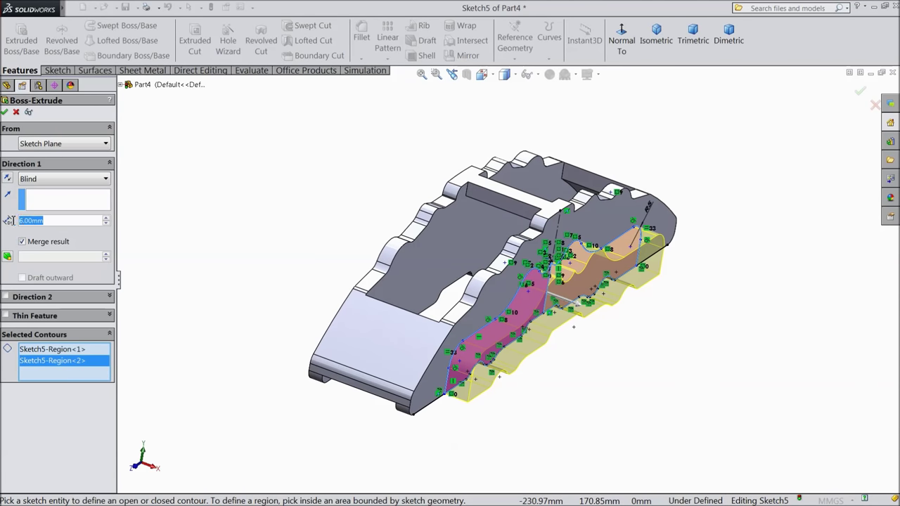
pyautogui.write('5')
pyautogui.moveTo(190, 231)
pyautogui.mouseDown(button='middle')
pyautogui.moveTo(177, 175)
pyautogui.moveTo(124, 214)
pyautogui.mouseUp(button='middle')
pyautogui.click(4, 112)
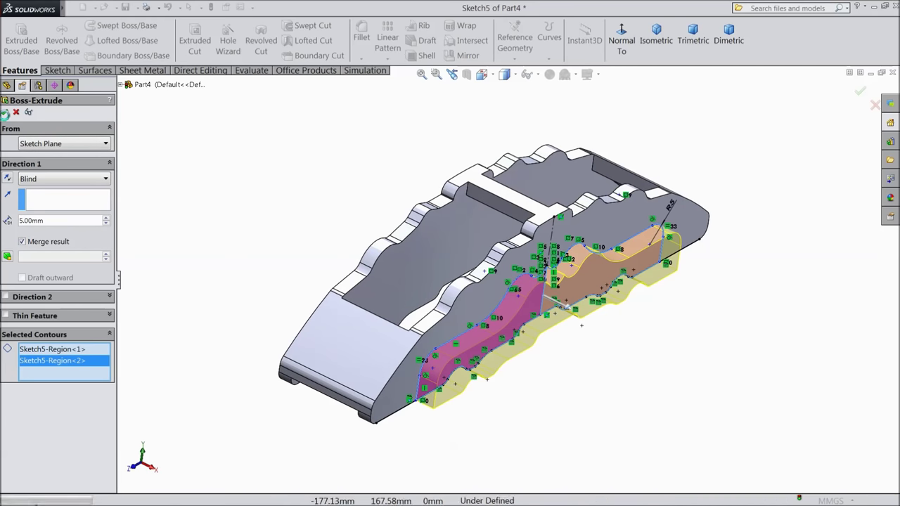
pyautogui.moveTo(231, 281); pyautogui.dragTo(201, 253, button='middle')
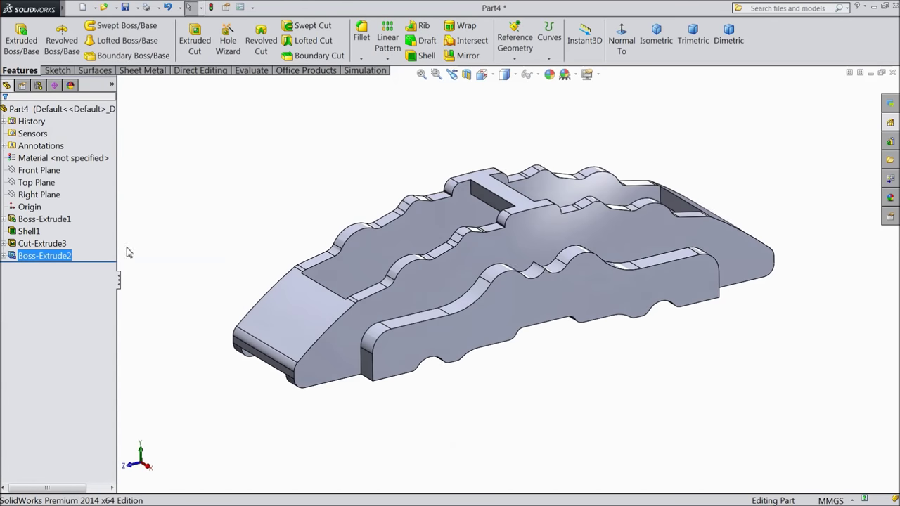
# Step: Edit Boss-Extrude2 and change its depth to 4 mm
pyautogui.click(31, 255)
pyautogui.click(21, 232)
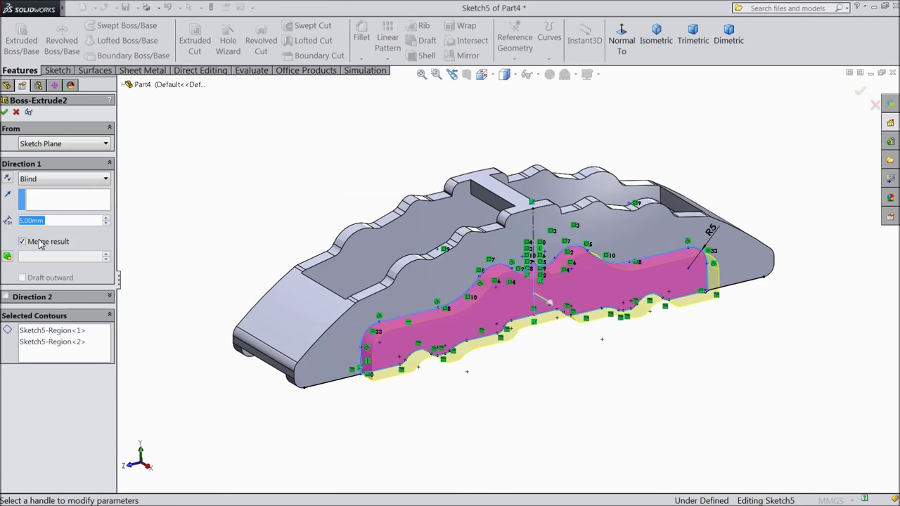
pyautogui.write('4')
pyautogui.press('Return')
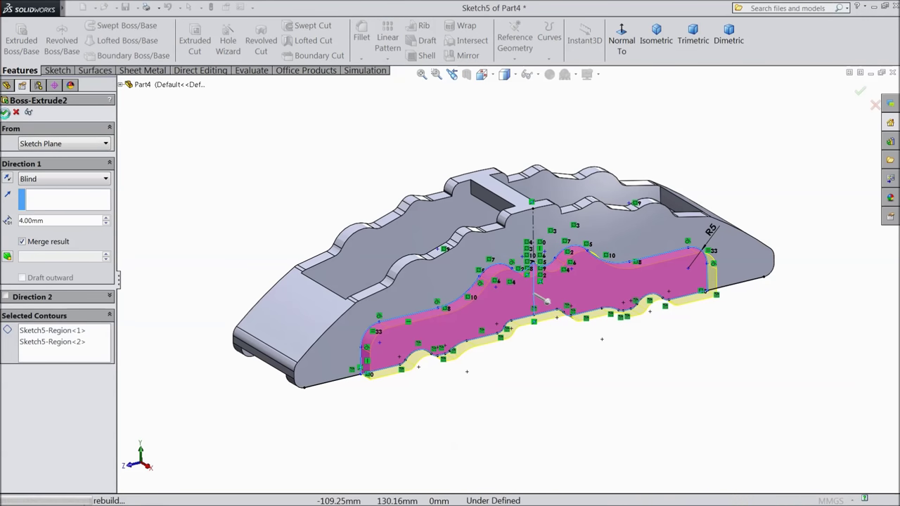
pyautogui.click(6, 112)
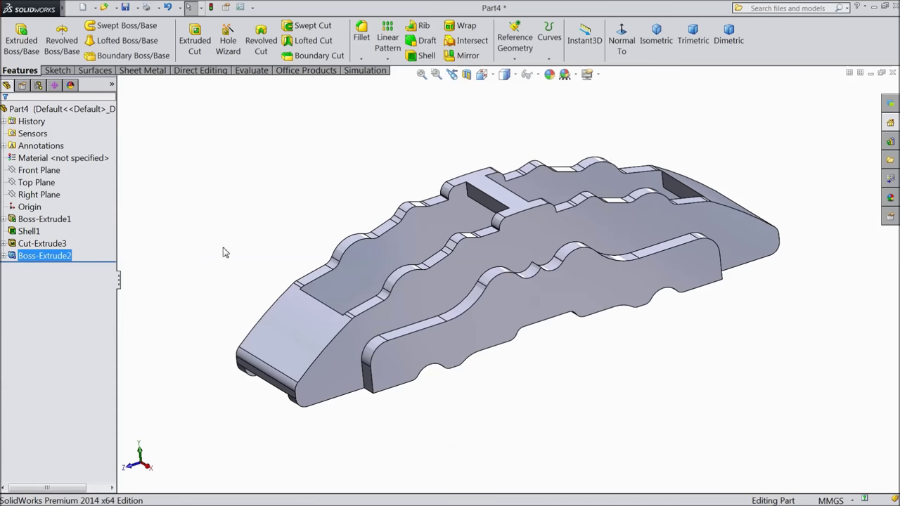
pyautogui.scroll(-3, 565, 337)
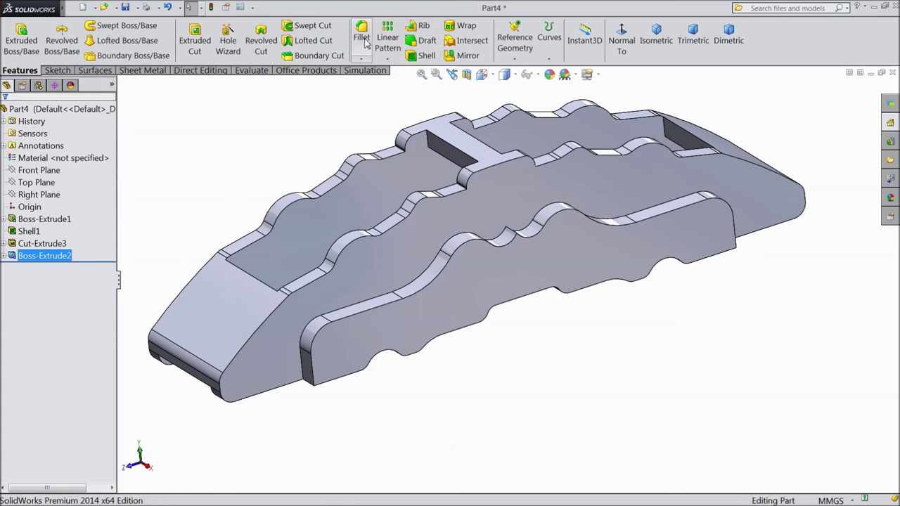
# Step: Apply a 1 mm fillet to the side plate's outer face, deleting the failing second face
pyautogui.click(361, 36)
pyautogui.write('1')
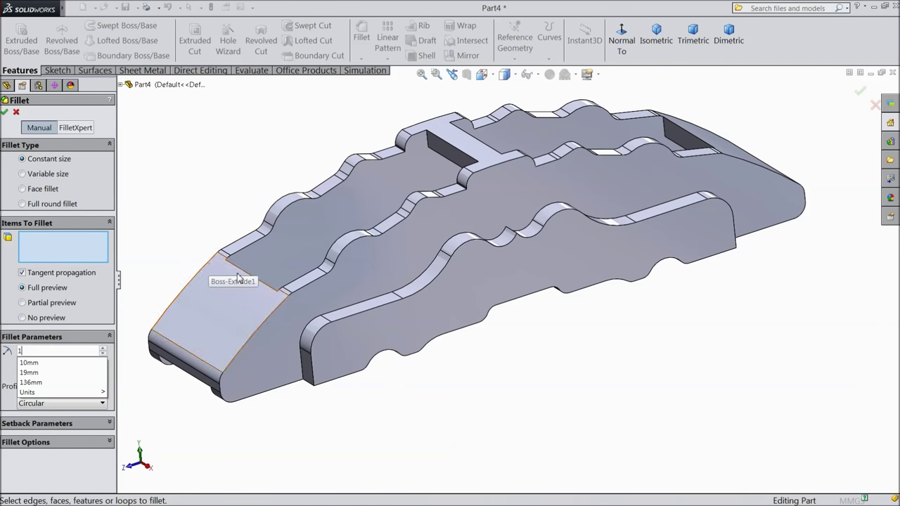
pyautogui.click(411, 333)
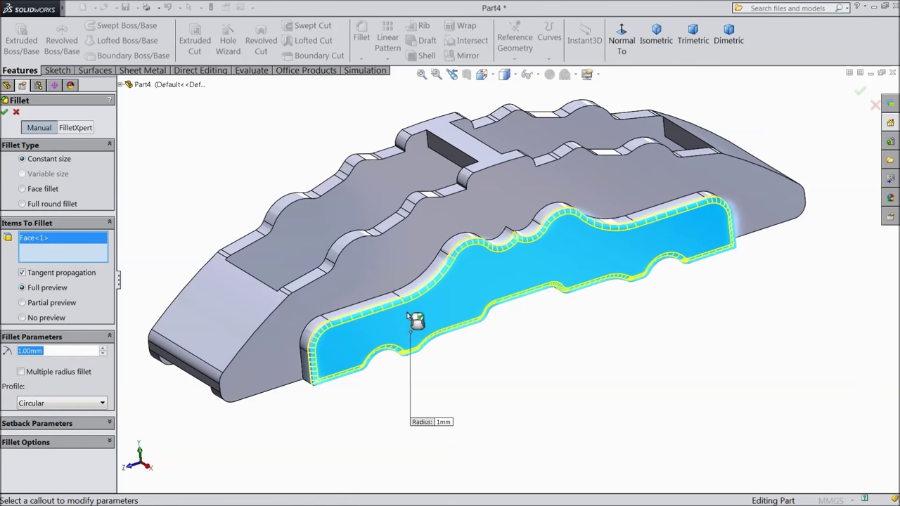
pyautogui.click(399, 281)
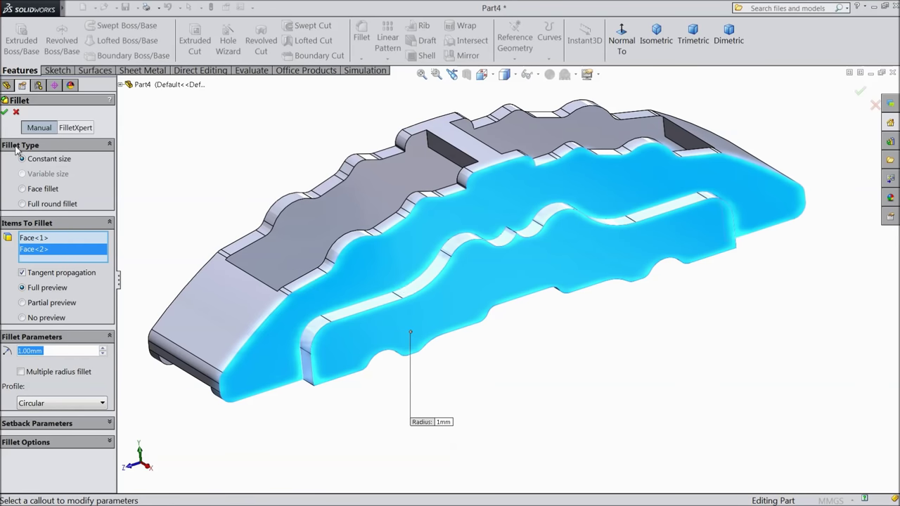
pyautogui.press('Return')
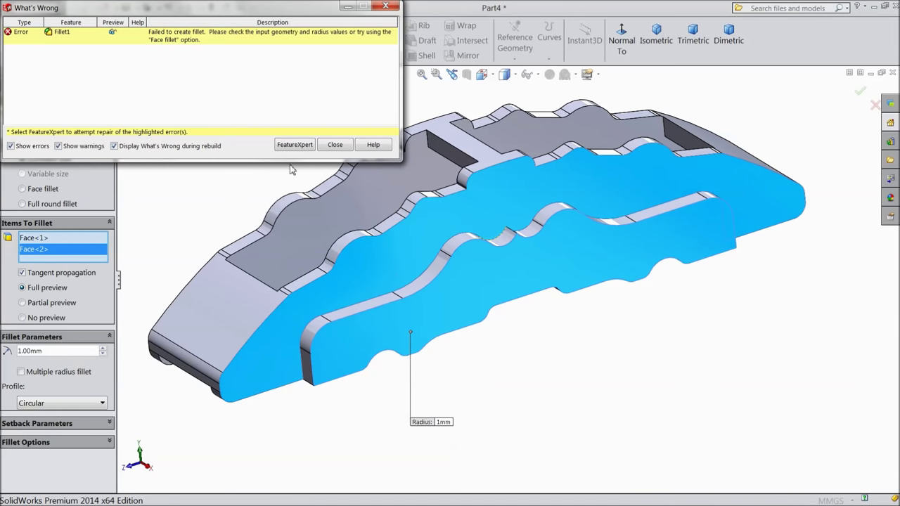
pyautogui.click(335, 145)
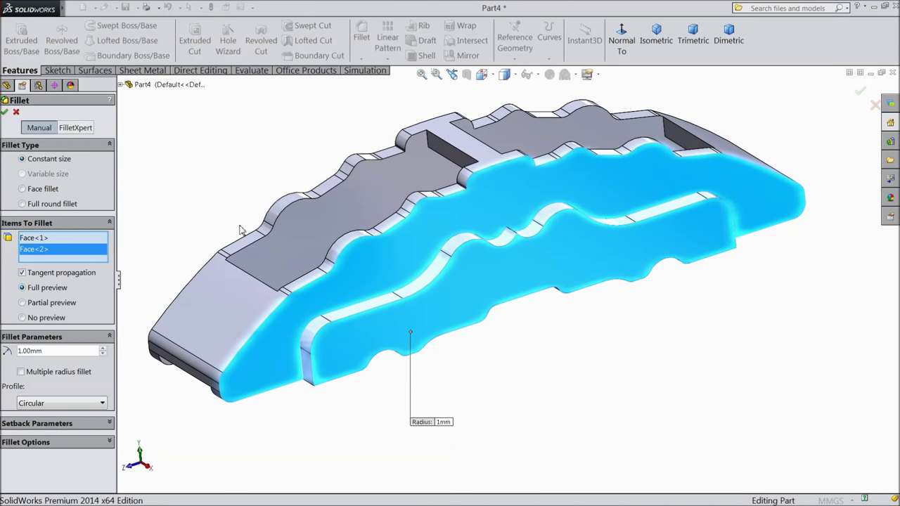
pyautogui.rightClick(41, 257)
pyautogui.click(73, 274)
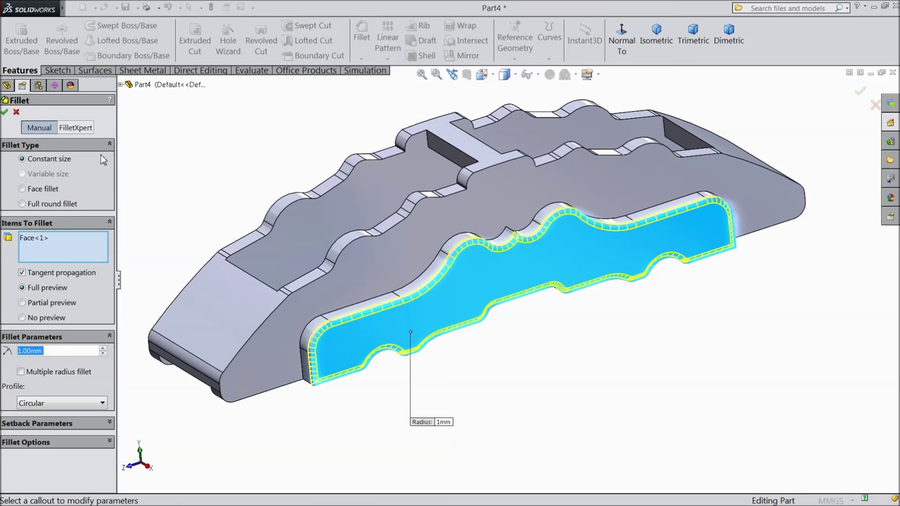
pyautogui.click(6, 113)
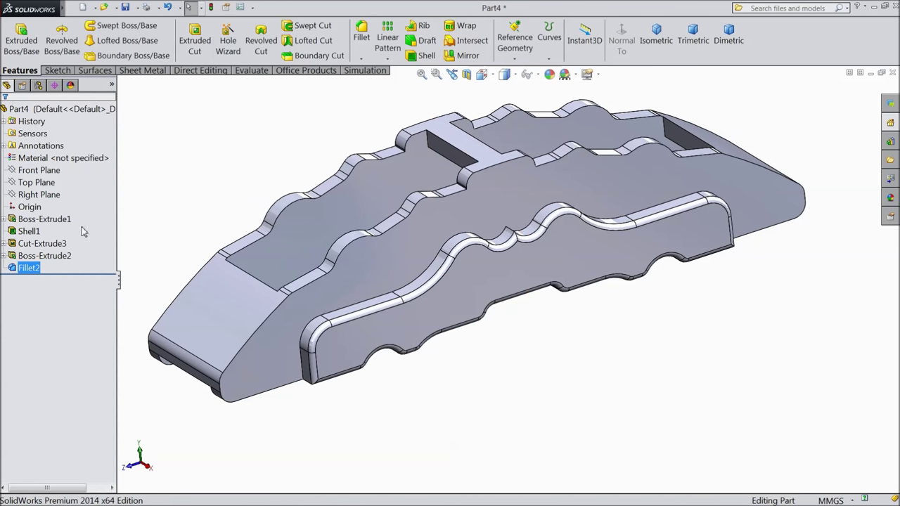
# Step: Fillet the plate's upper edge at 1 mm, deleting the failing far edge from the selection
pyautogui.click(361, 36)
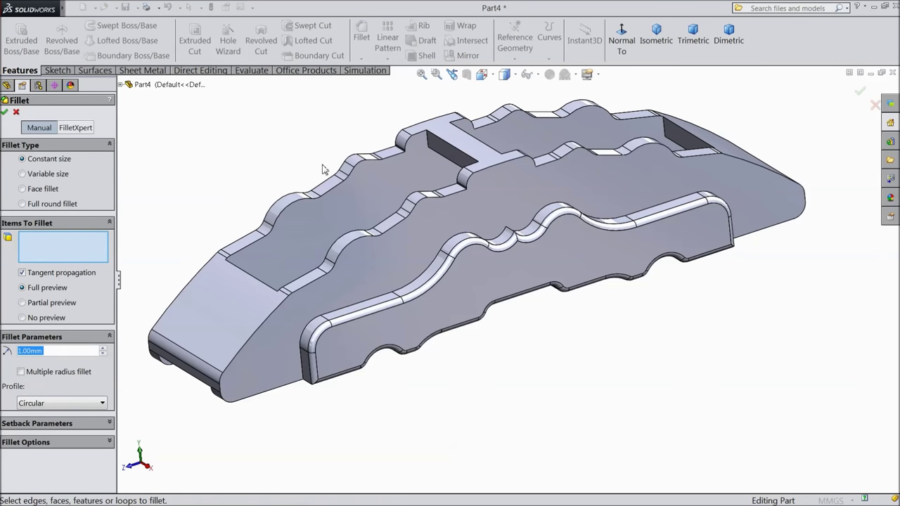
pyautogui.click(388, 317)
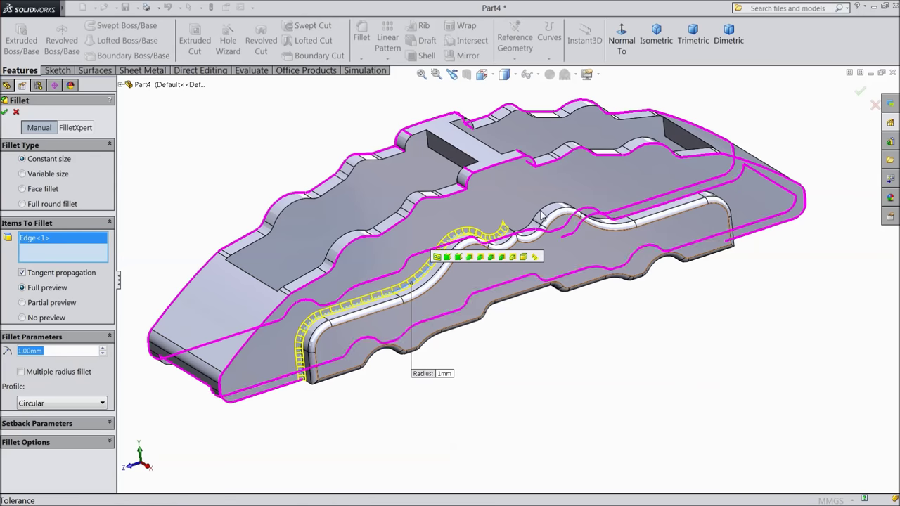
pyautogui.click(633, 218)
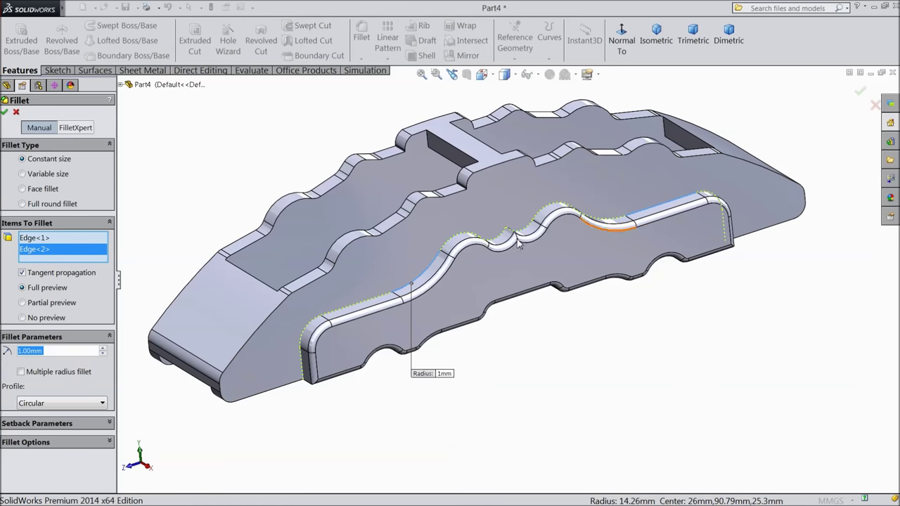
pyautogui.click(6, 114)
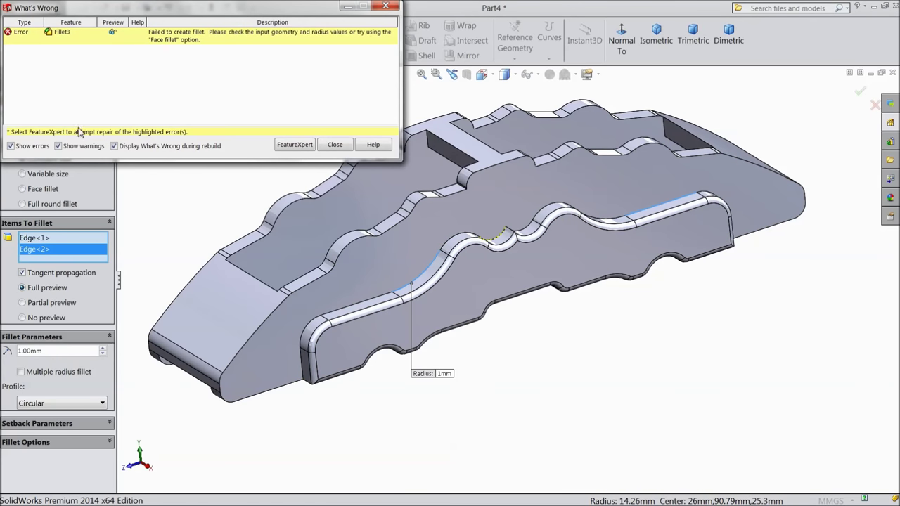
pyautogui.click(334, 145)
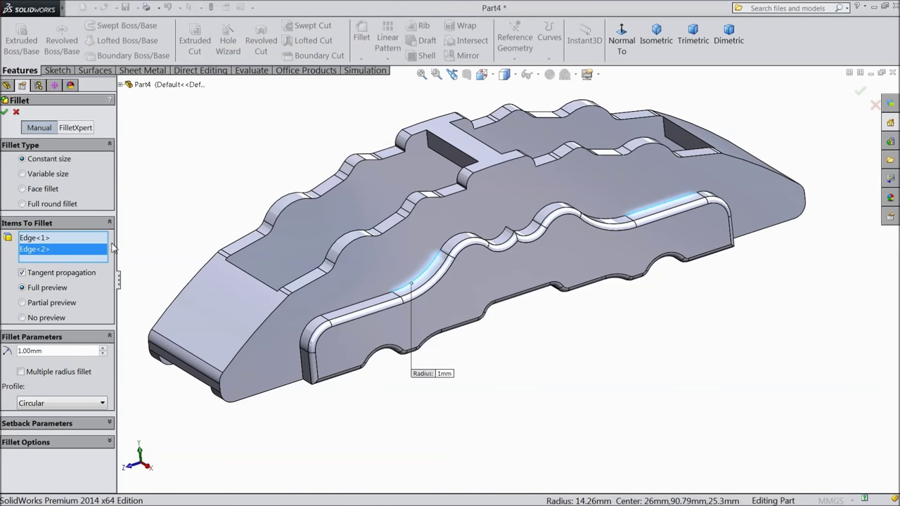
pyautogui.rightClick(43, 258)
pyautogui.click(73, 275)
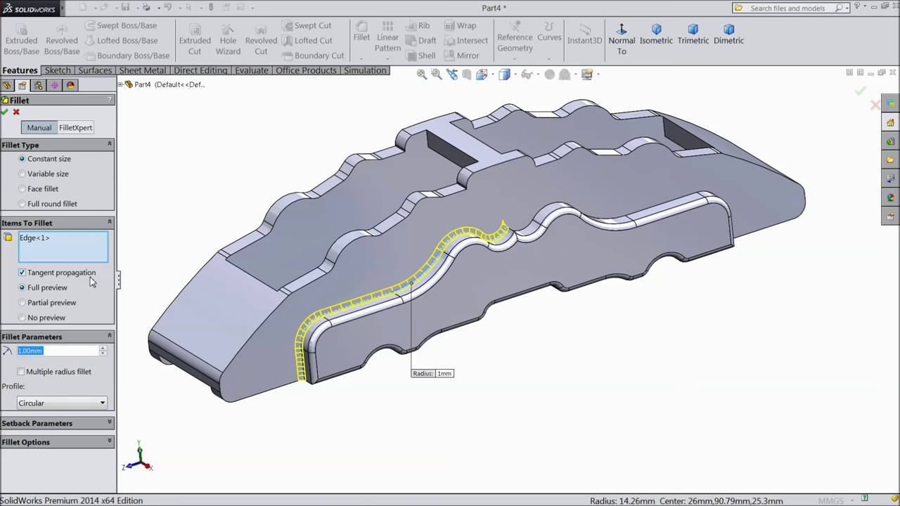
pyautogui.click(5, 113)
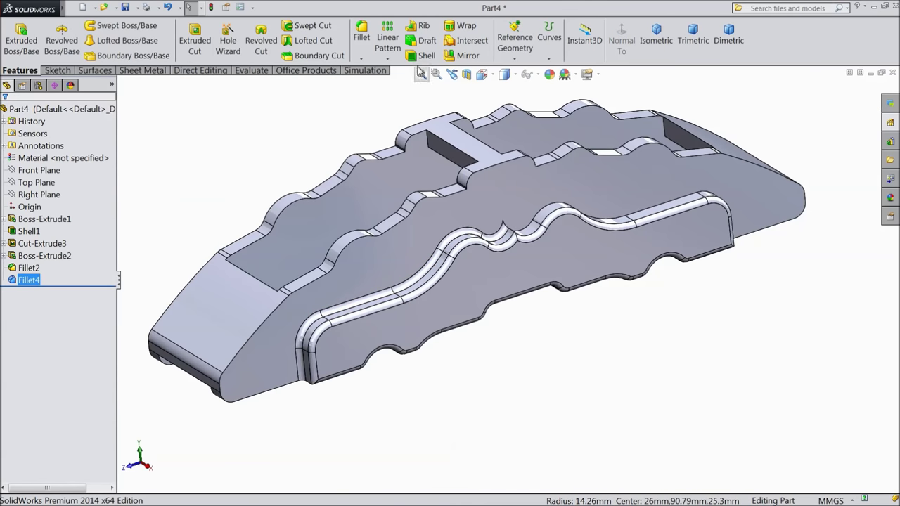
pyautogui.click(361, 38)
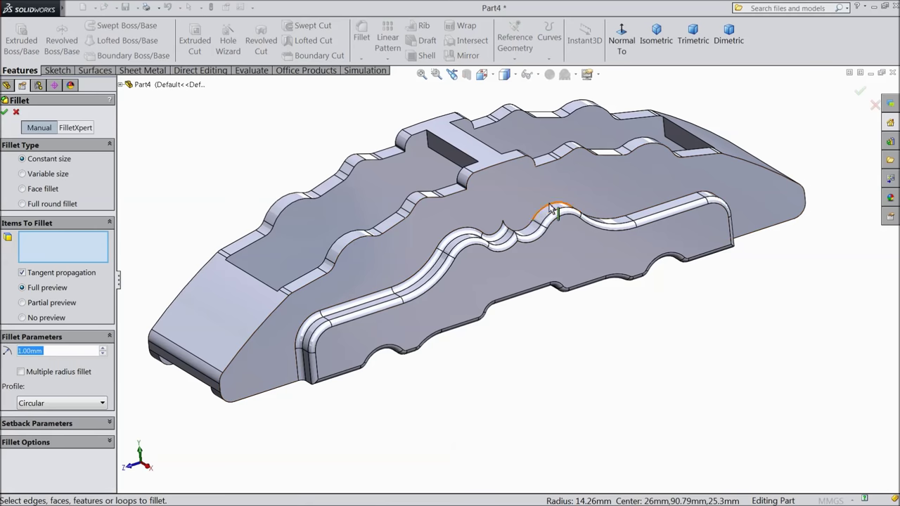
# Step: Select the notch edge and drop the fillet radius to 0.5 mm after the 1 mm error
pyautogui.click(551, 209)
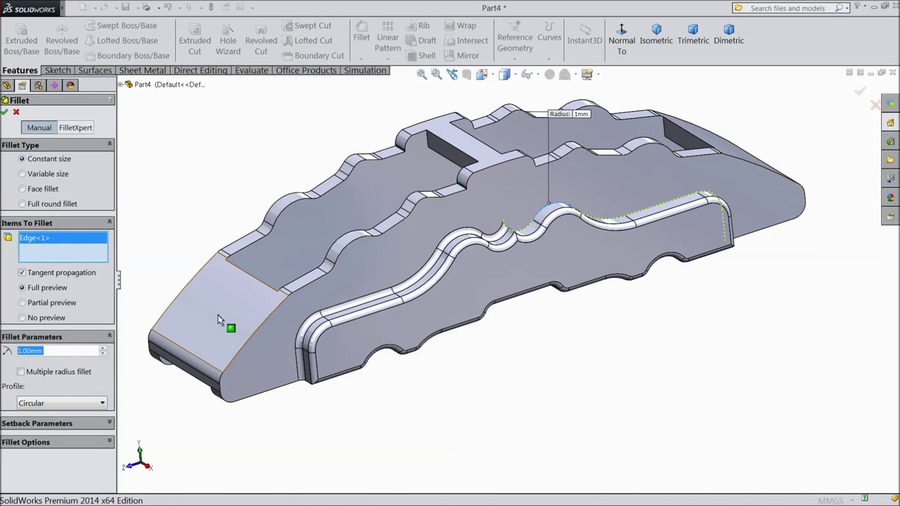
pyautogui.click(6, 112)
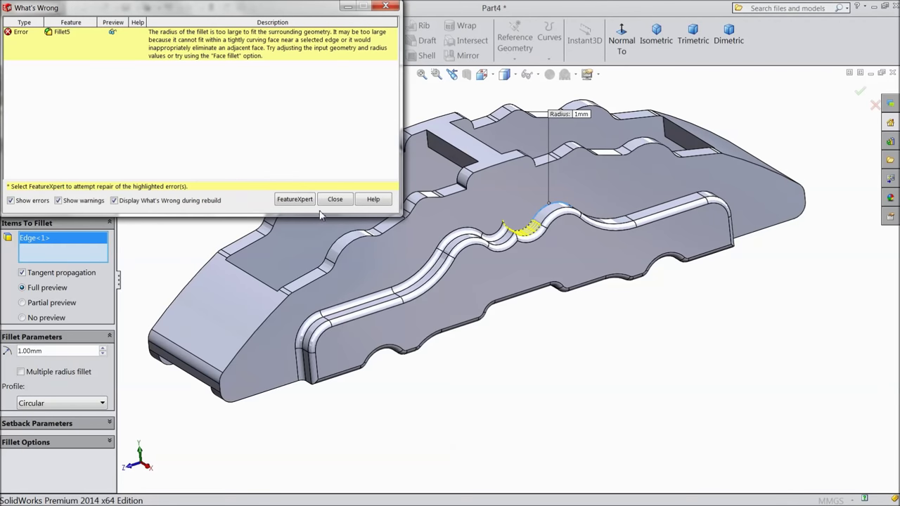
pyautogui.click(334, 200)
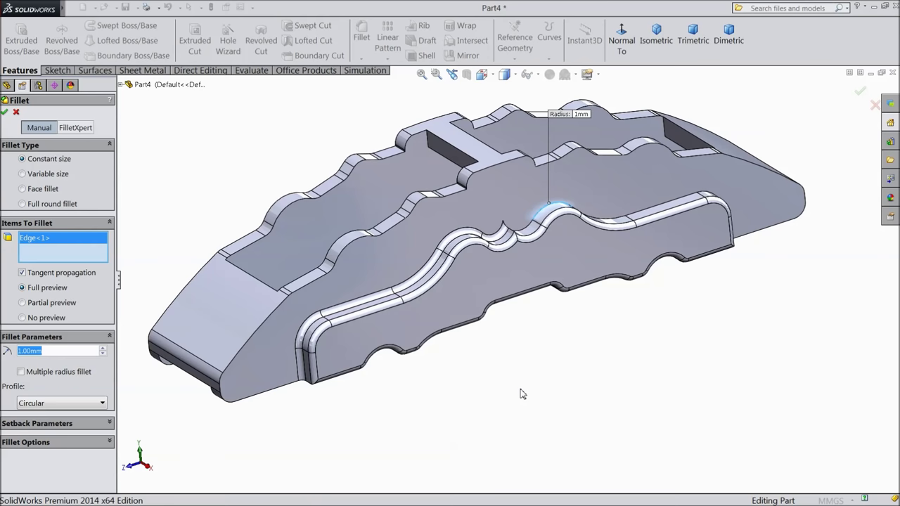
pyautogui.write('0.5')
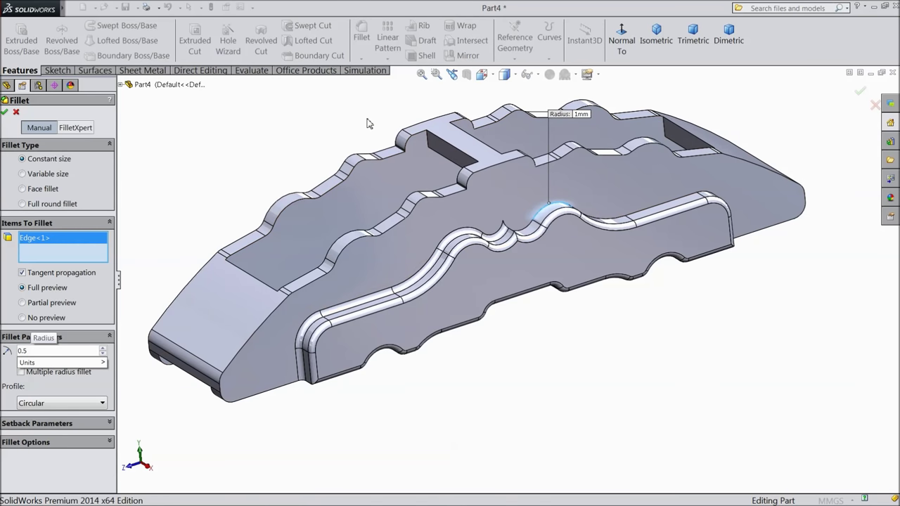
pyautogui.press('Return')
# Step: Reselect the notch edge and create the 0.50 mm fillet Fillet4
pyautogui.click(554, 208)
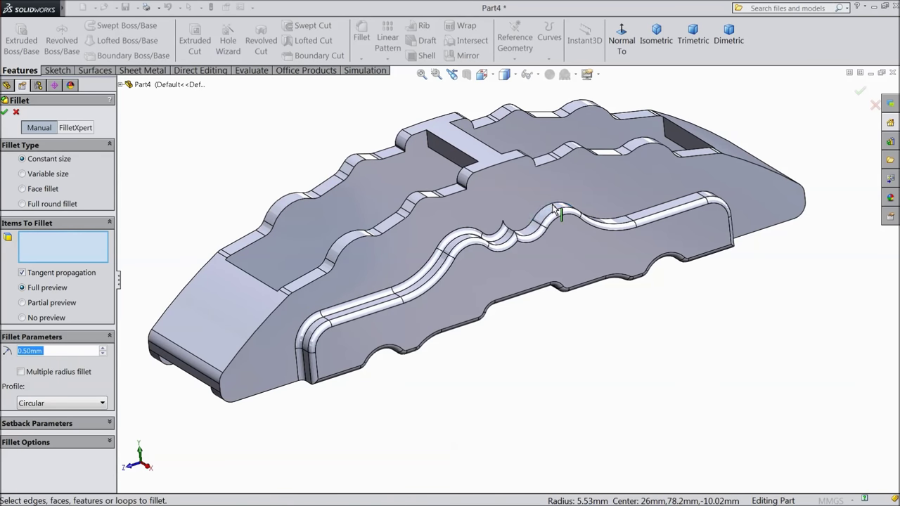
pyautogui.click(528, 232)
pyautogui.moveTo(531, 235); pyautogui.dragTo(526, 344, button='middle')
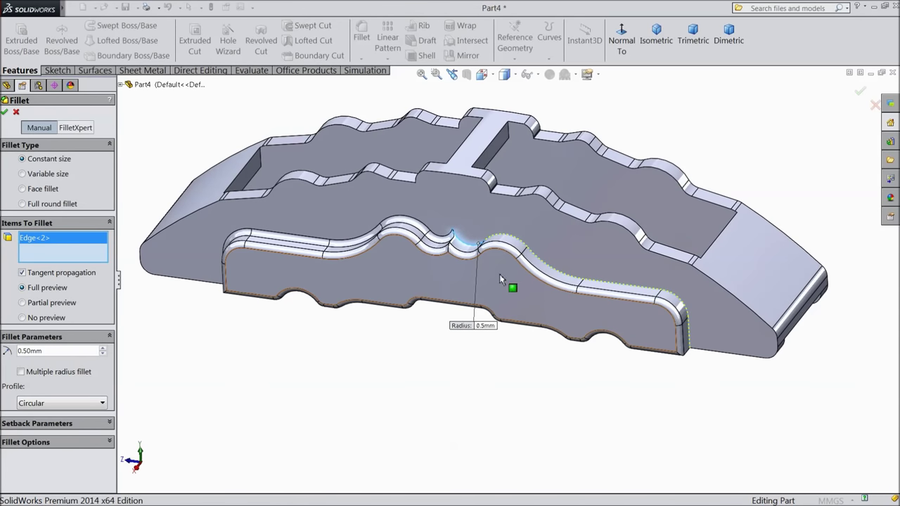
pyautogui.scroll(-3, 494, 242)
pyautogui.scroll(3, 474, 276)
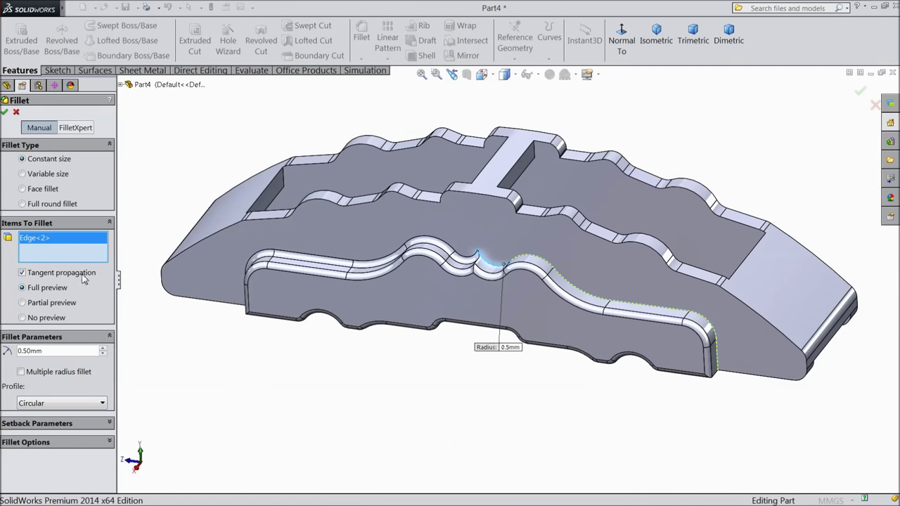
pyautogui.click(5, 112)
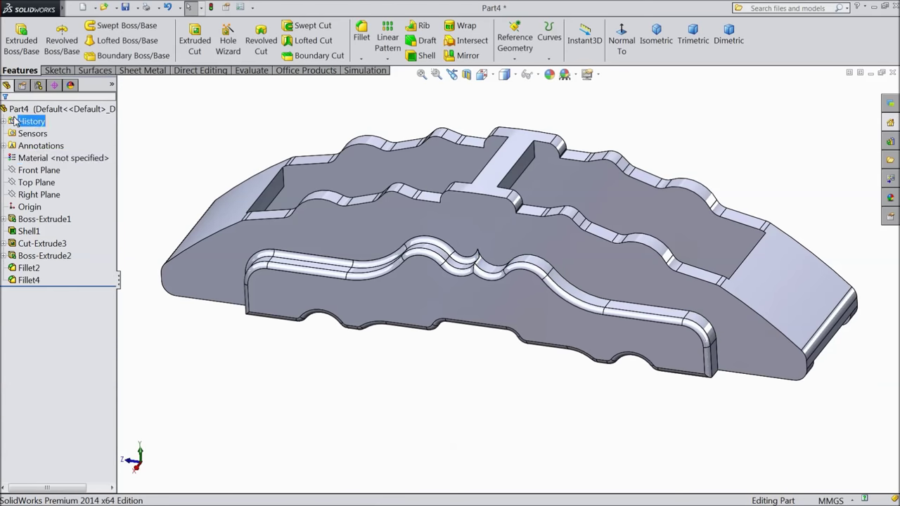
pyautogui.click(27, 280)
# Step: Edit Fillet4 to add the neighbouring edge chain and set its radius to 0.5 mm
pyautogui.click(17, 256)
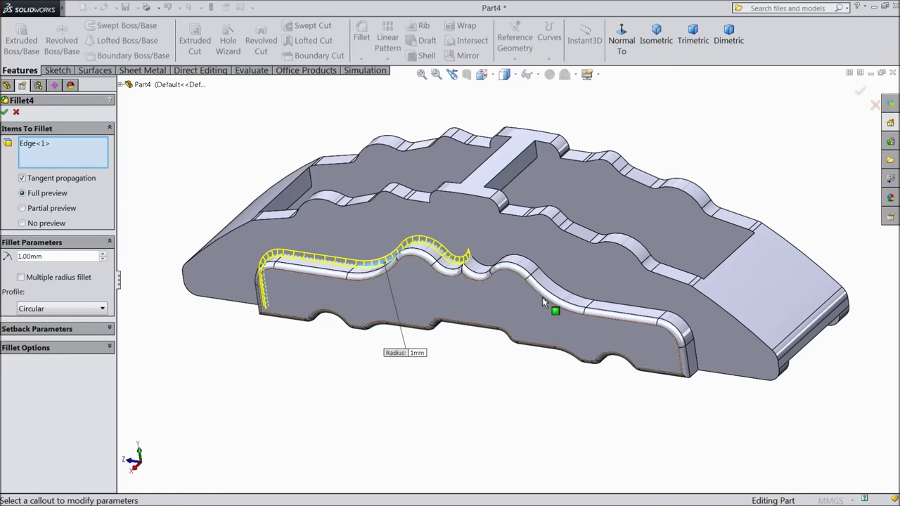
pyautogui.scroll(-4, 524, 267)
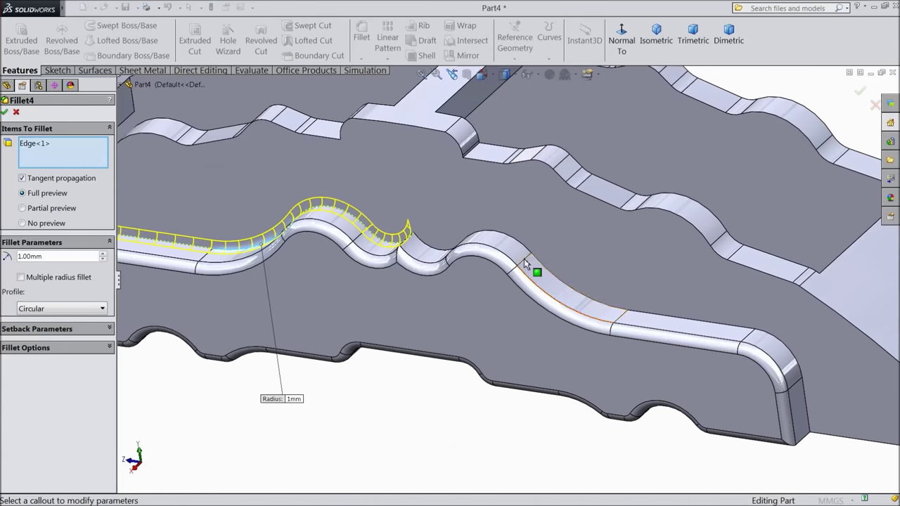
pyautogui.click(436, 253)
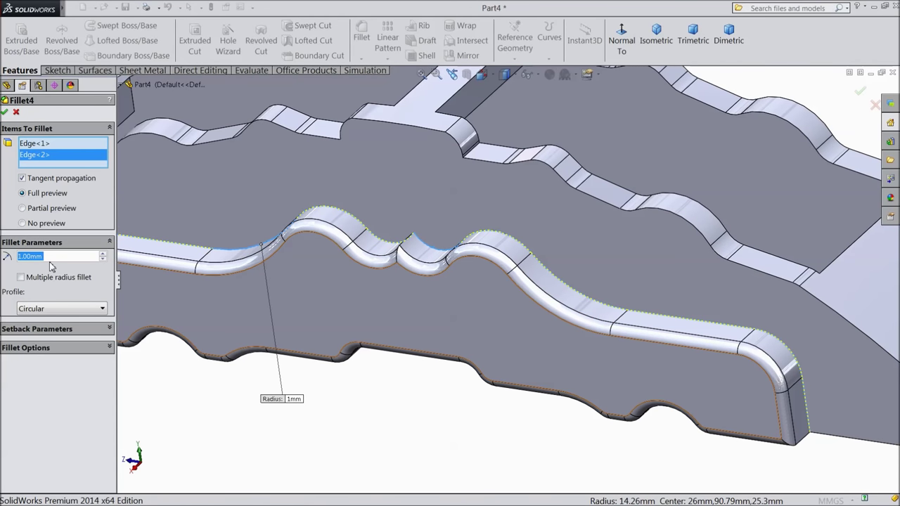
pyautogui.write('0.25')
pyautogui.press('Return')
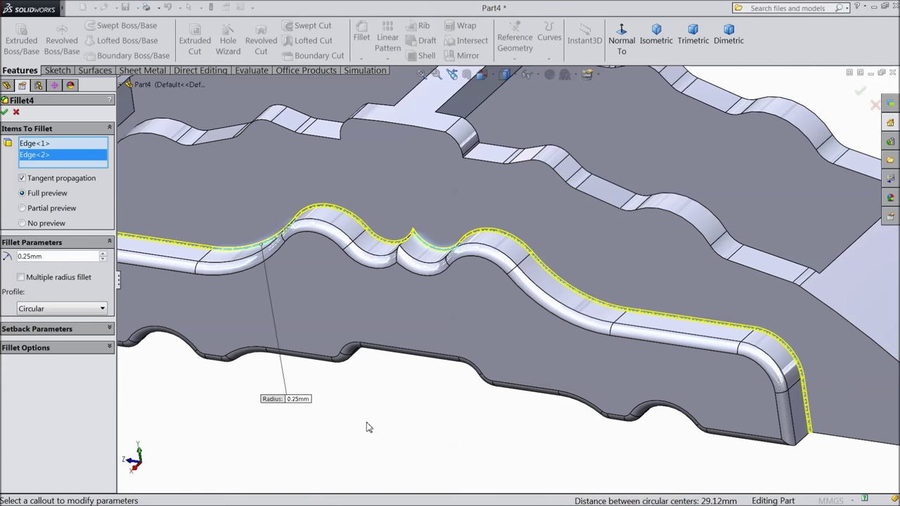
pyautogui.write('0.5')
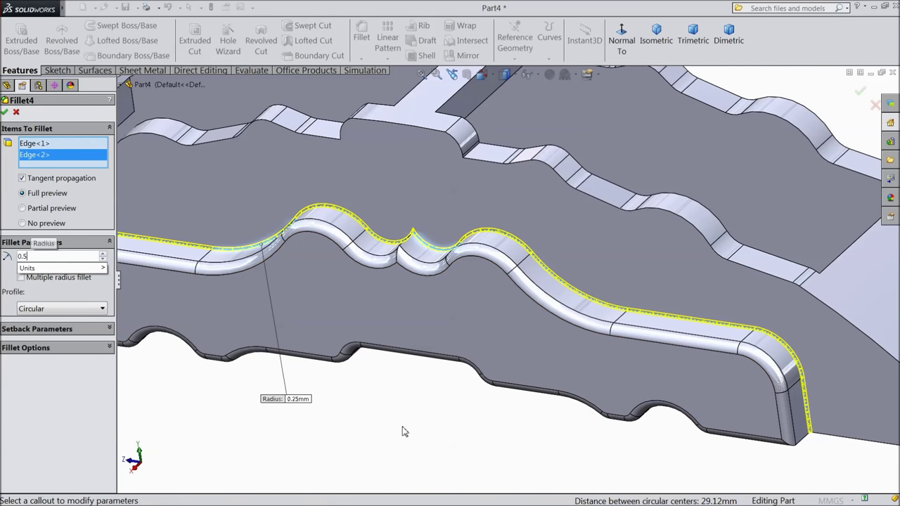
pyautogui.press('Return')
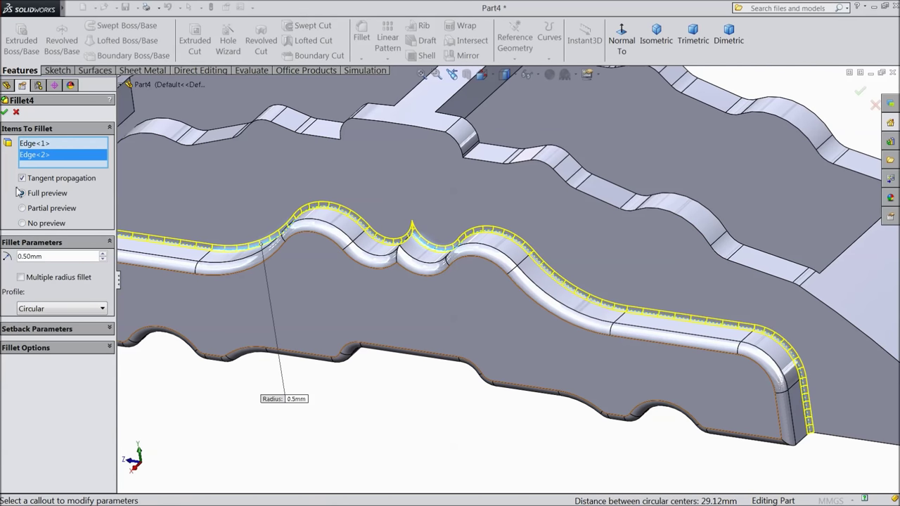
pyautogui.click(4, 113)
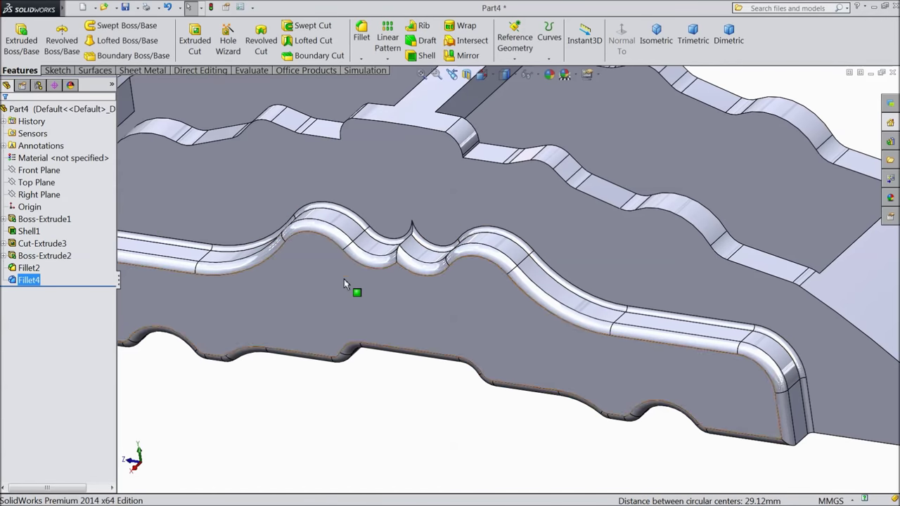
pyautogui.press('f')
pyautogui.moveTo(357, 356); pyautogui.dragTo(384, 117, button='middle')
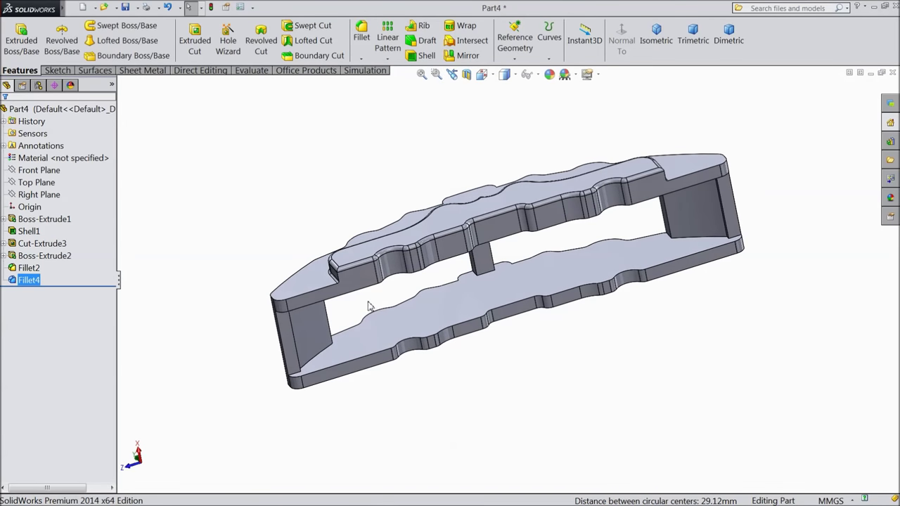
# Step: Start a sketch on the caliper's side wall, view it normal, and draw a horizontal centreline
pyautogui.click(357, 281)
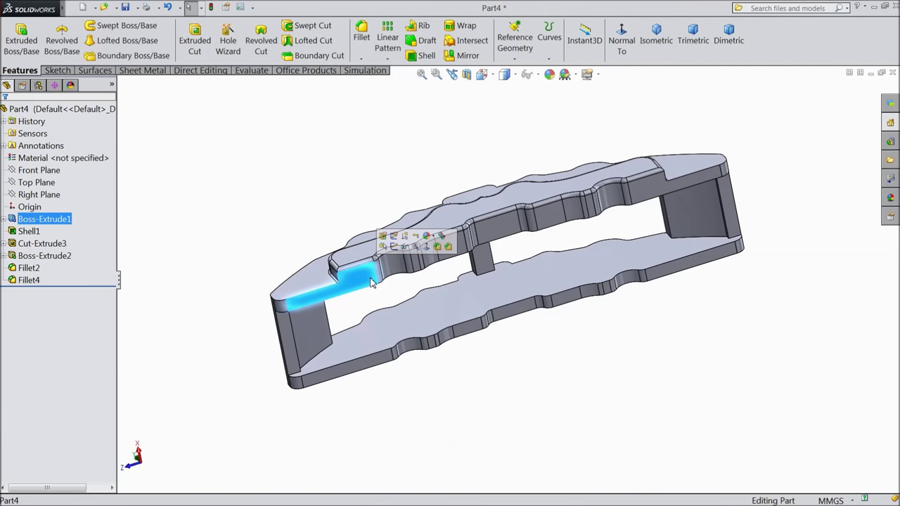
pyautogui.click(396, 249)
pyautogui.click(621, 40)
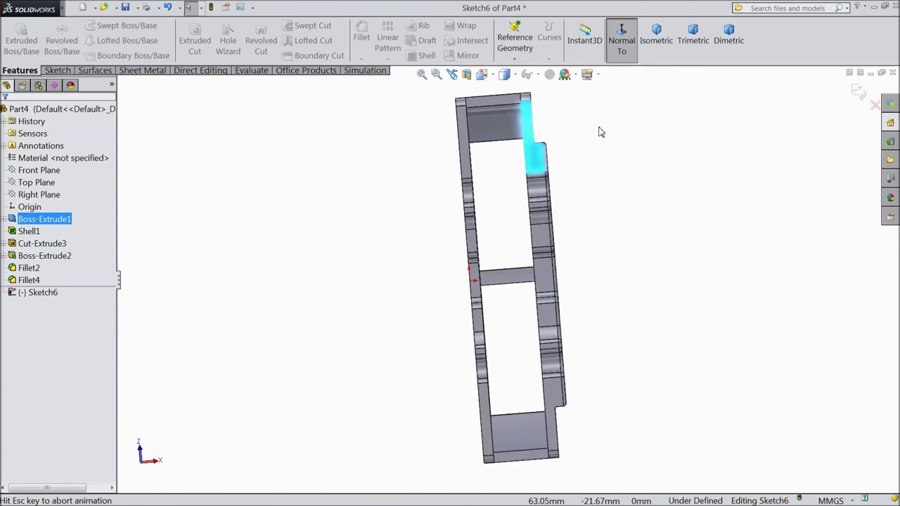
pyautogui.click(58, 70)
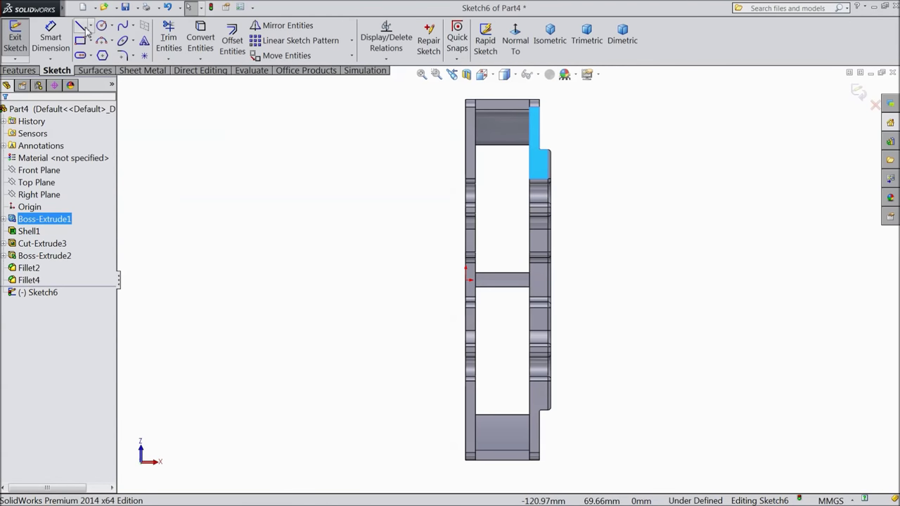
pyautogui.click(92, 26)
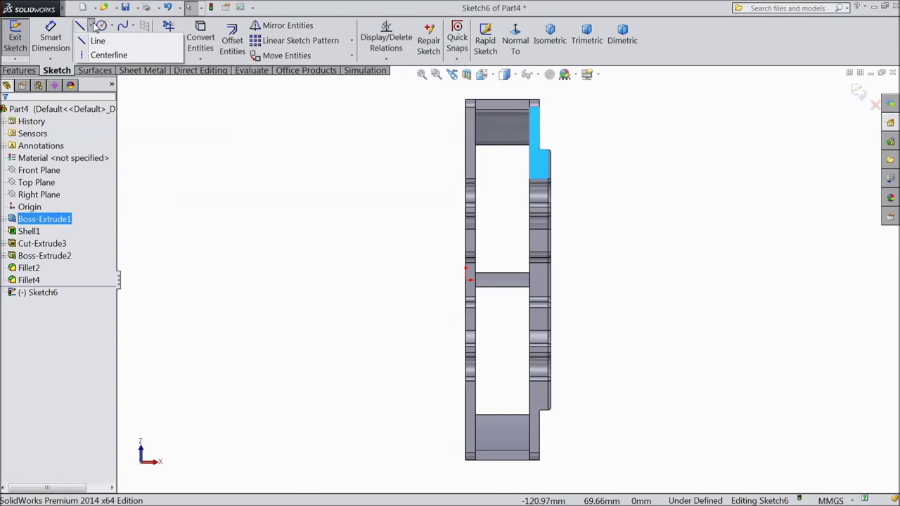
pyautogui.click(438, 281)
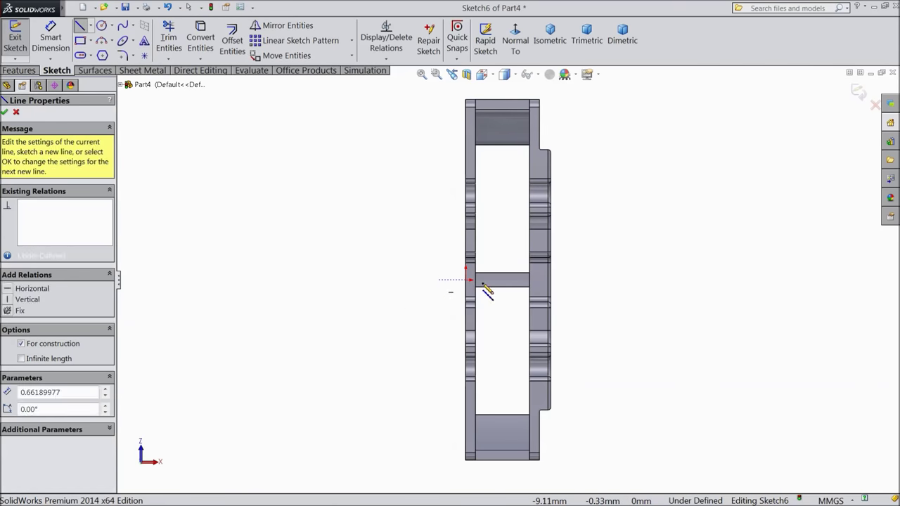
pyautogui.click(591, 280)
pyautogui.rightClick(603, 242)
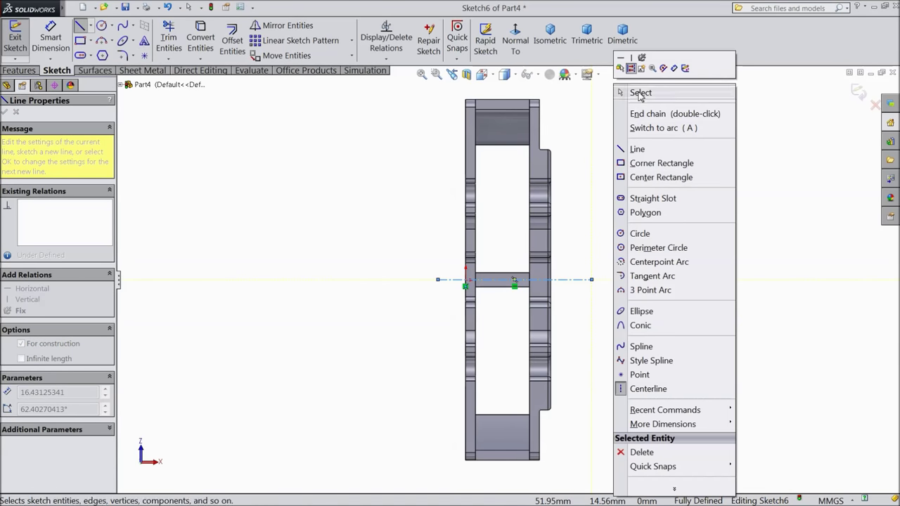
pyautogui.click(639, 92)
# Step: Draw a tall, narrow corner rectangle on the side wall
pyautogui.click(80, 41)
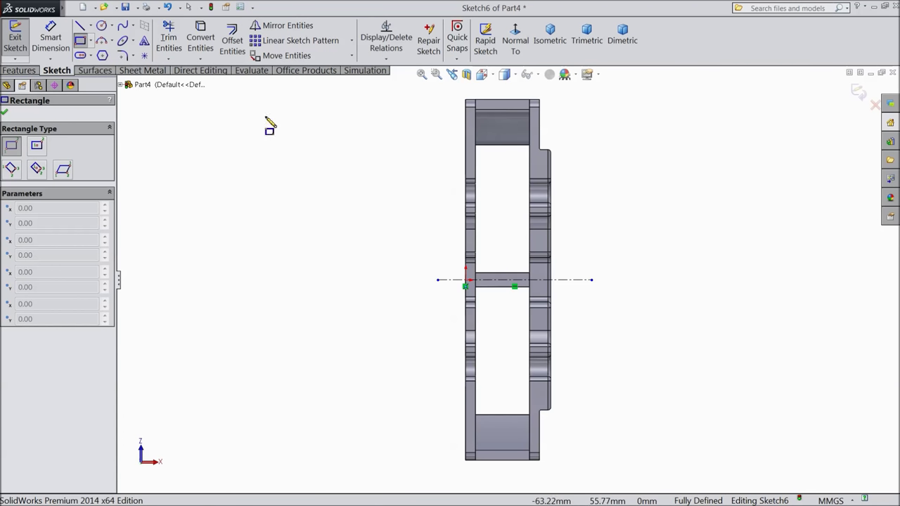
pyautogui.scroll(-5, 498, 195)
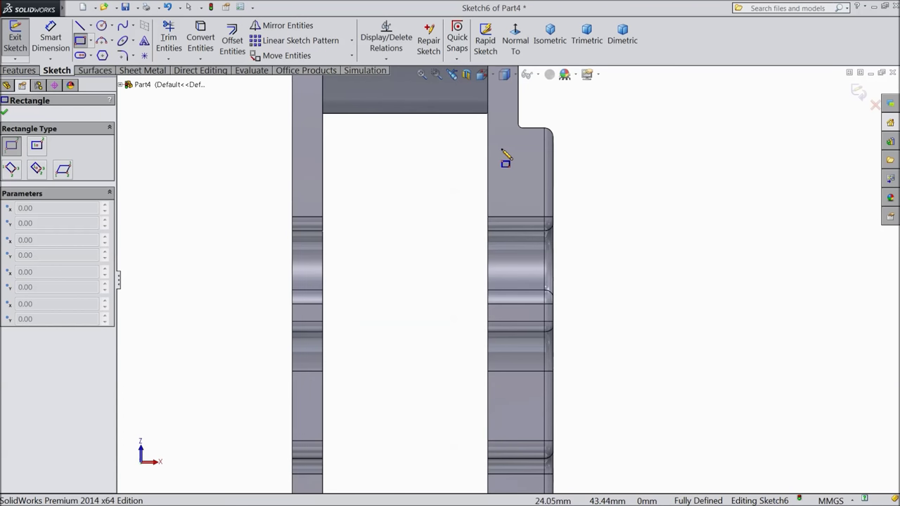
pyautogui.click(499, 146)
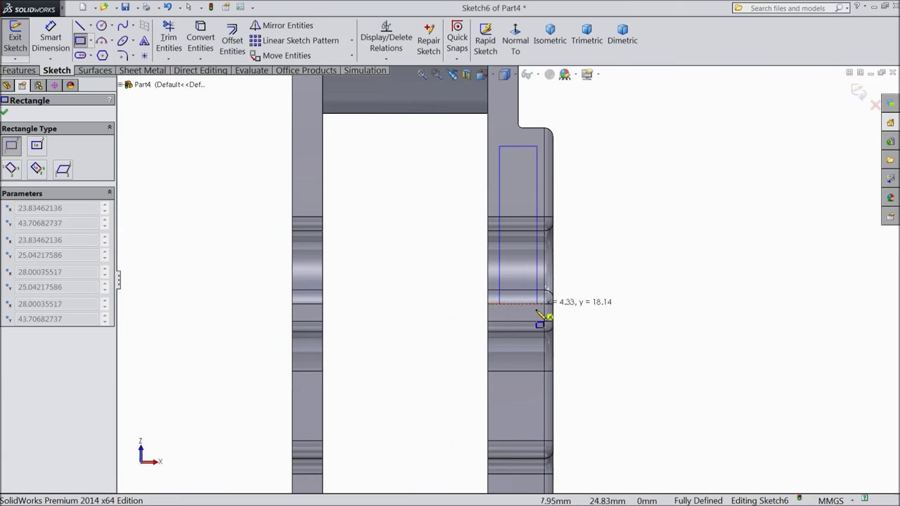
pyautogui.click(534, 356)
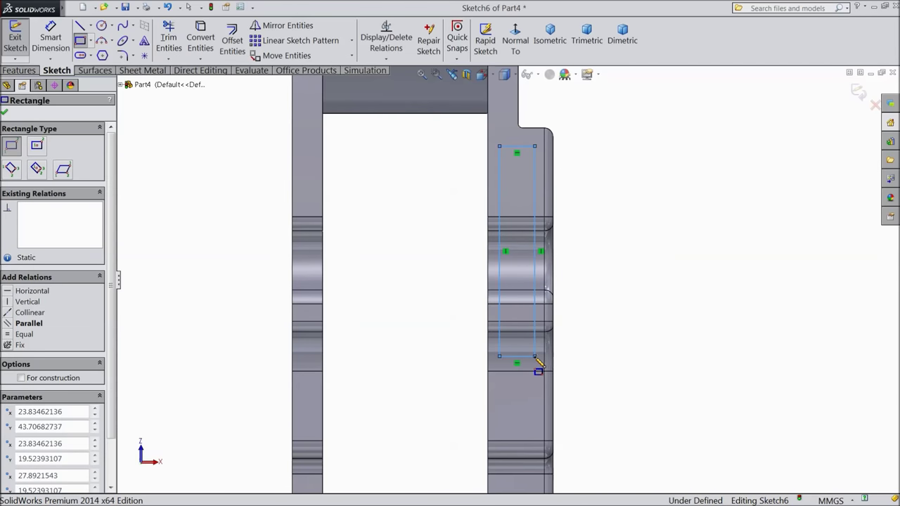
pyautogui.click(4, 114)
pyautogui.press('z')
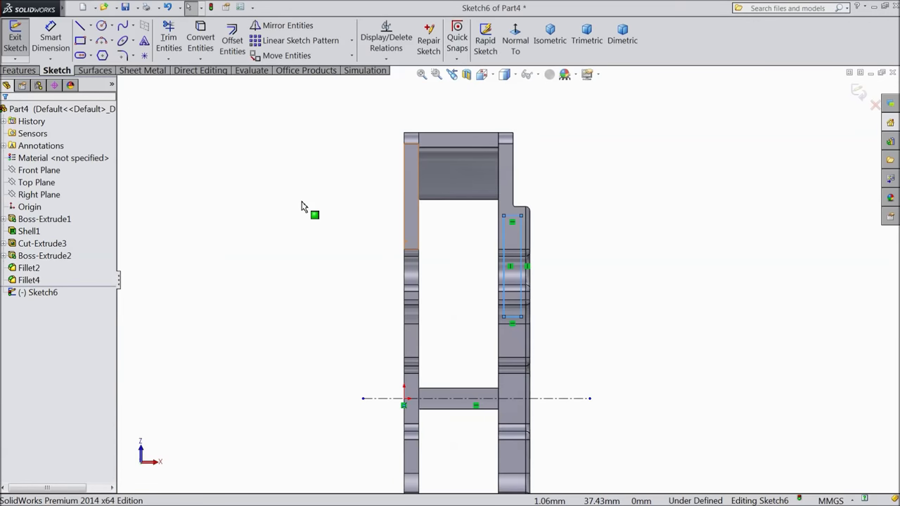
pyautogui.press('z')
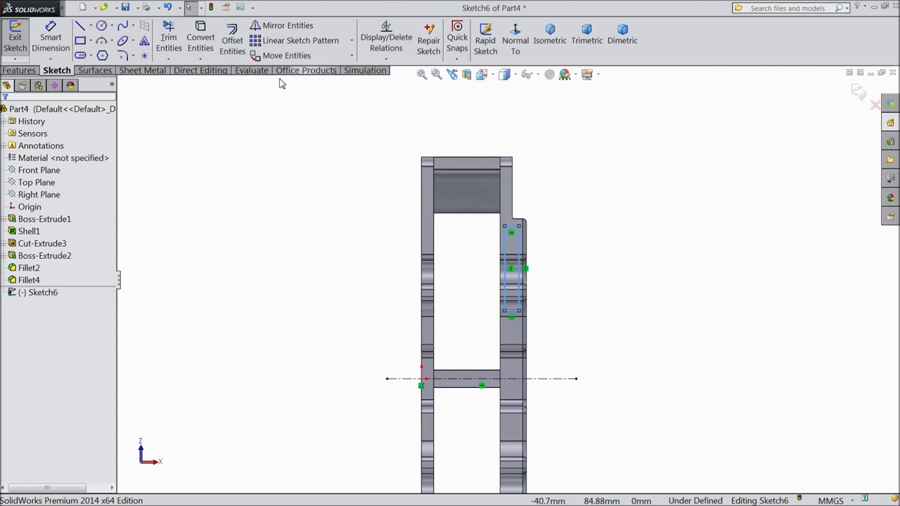
# Step: Mirror the rectangle about the horizontal centreline to create the matching lower rectangle
pyautogui.click(290, 27)
pyautogui.click(461, 381)
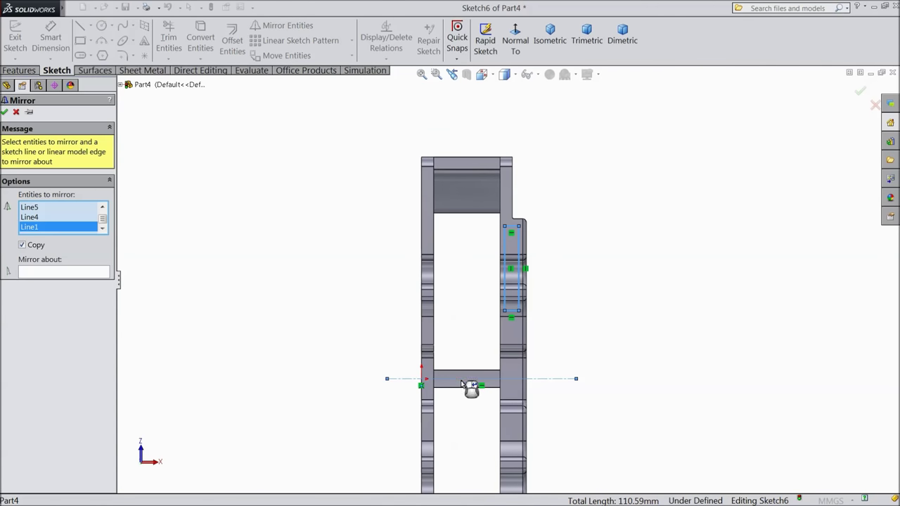
pyautogui.click(60, 274)
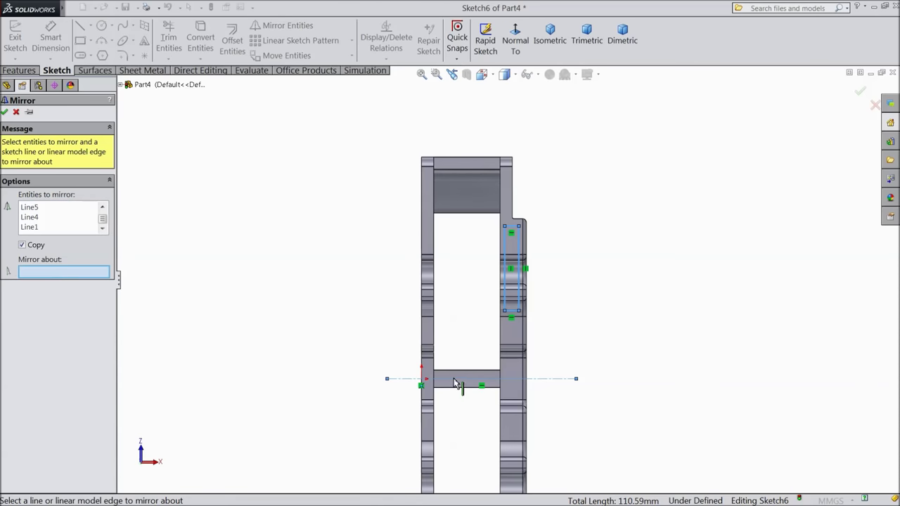
pyautogui.click(455, 383)
pyautogui.scroll(3, 453, 393)
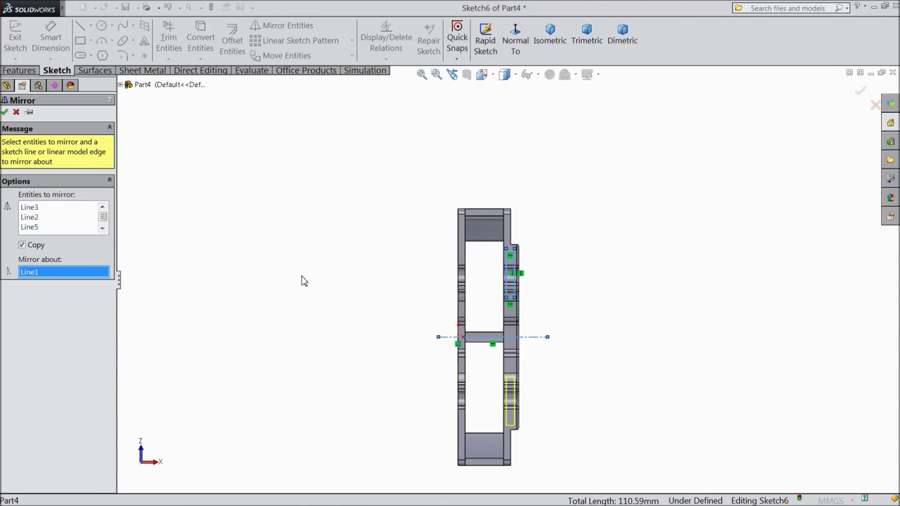
pyautogui.click(5, 111)
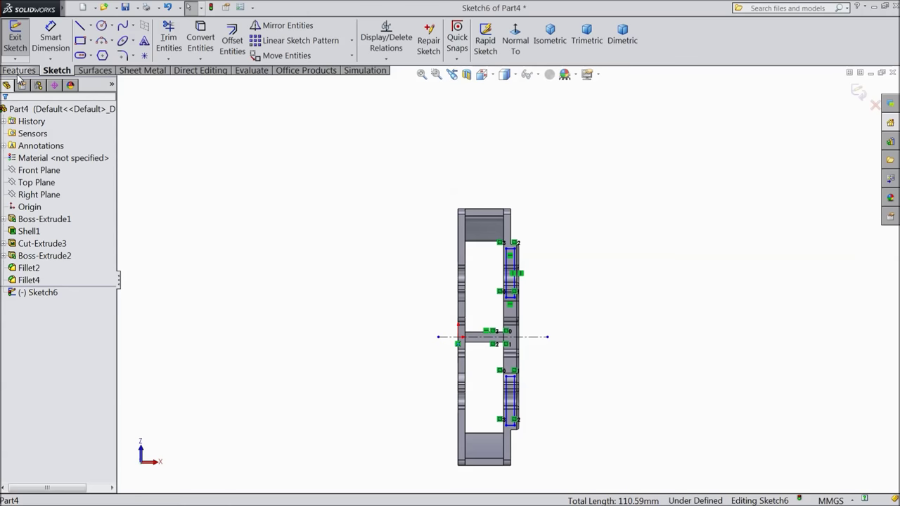
pyautogui.click(19, 70)
# Step: Extrude-cut the Sketch6 rectangles 7.00 mm deep Blind, creating Cut-Extrude4
pyautogui.click(205, 52)
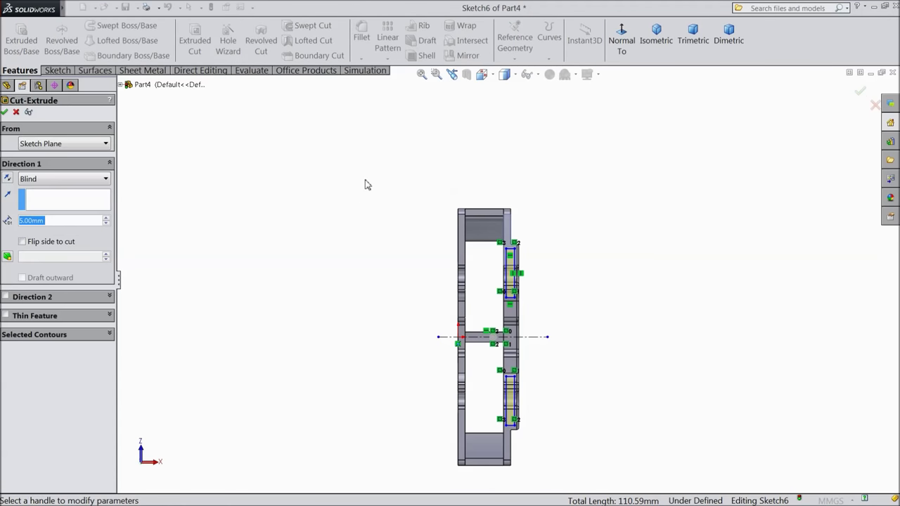
pyautogui.scroll(-5, 432, 309)
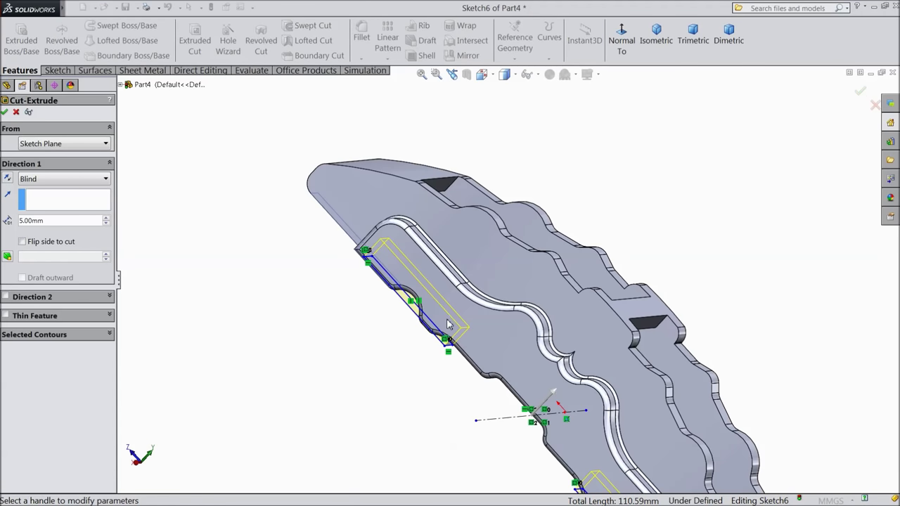
pyautogui.scroll(1, 712, 475)
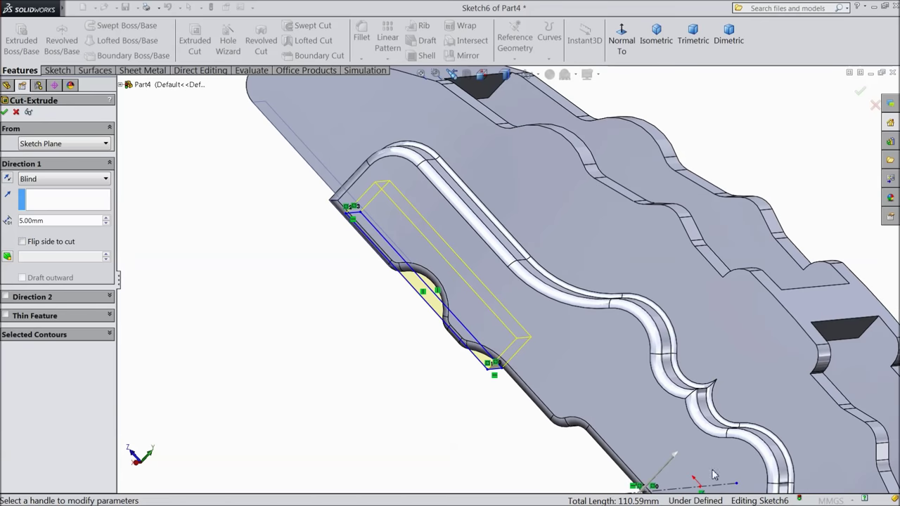
pyautogui.click(675, 462)
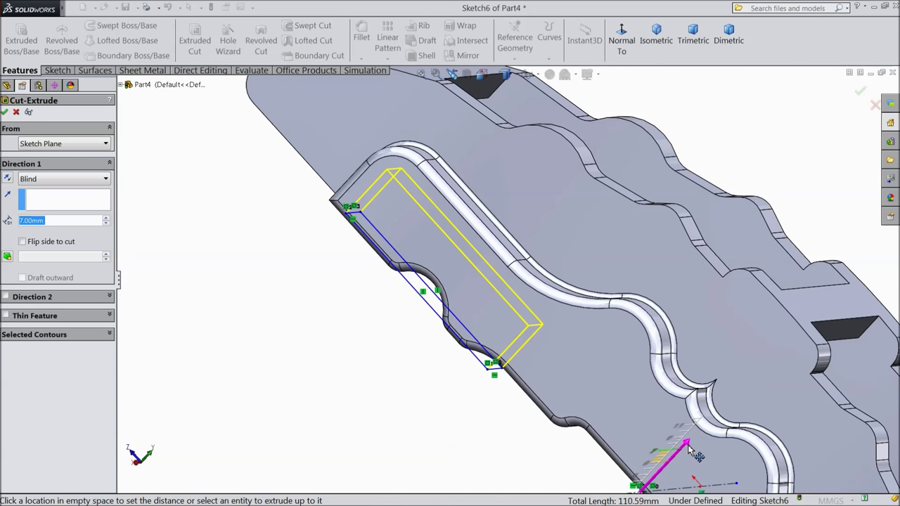
pyautogui.click(690, 449)
pyautogui.click(4, 111)
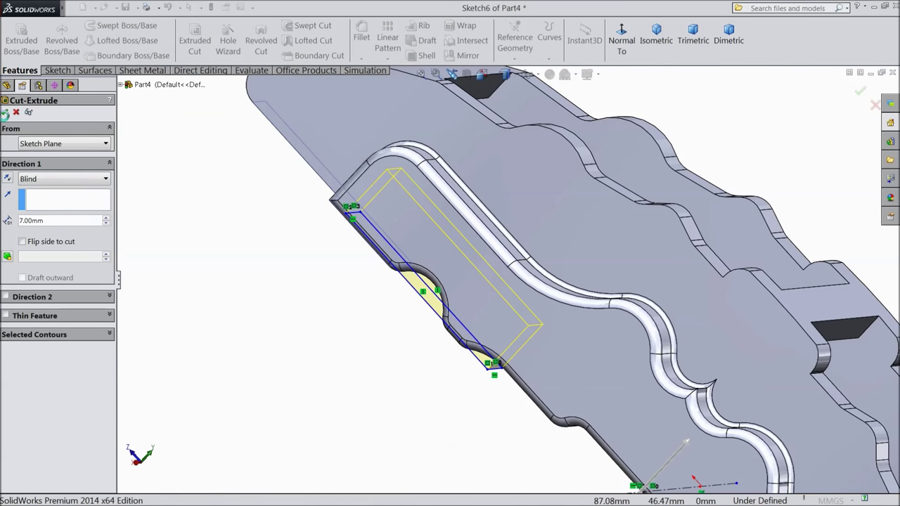
# Step: Orbit to a flatter frontal view and select the caliper's front face
pyautogui.scroll(4, 267, 313)
pyautogui.moveTo(277, 314); pyautogui.dragTo(355, 334, button='middle')
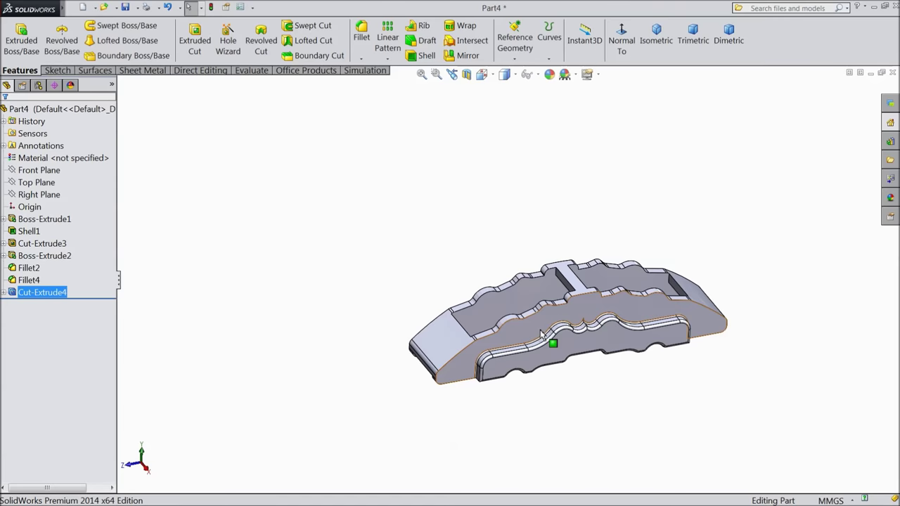
pyautogui.scroll(-3, 551, 341)
pyautogui.moveTo(566, 349); pyautogui.dragTo(555, 325, button='middle')
pyautogui.click(602, 276)
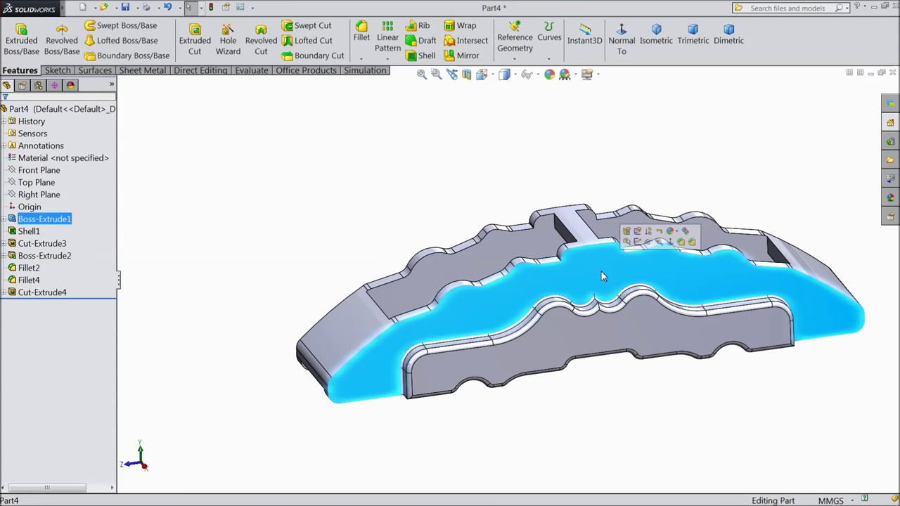
# Step: Start a sketch on the front face, viewed Normal To, and draw circles at both top bumps
pyautogui.click(637, 242)
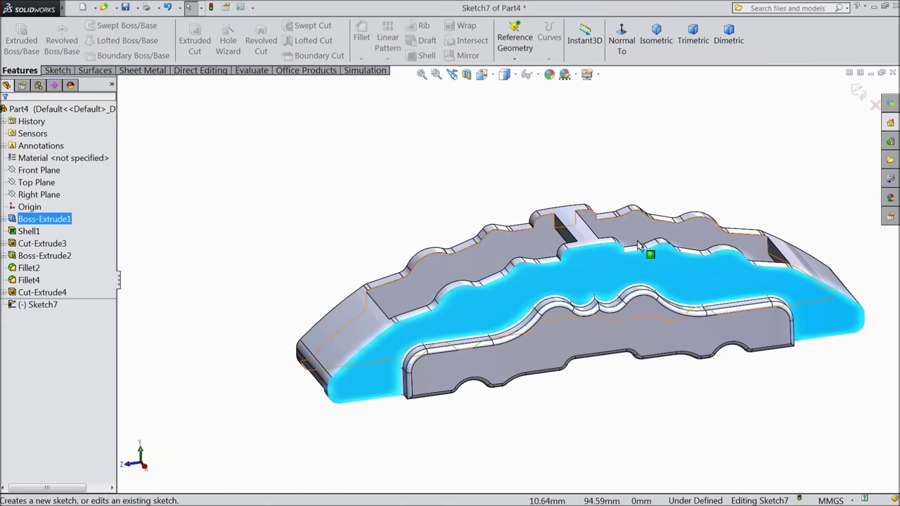
pyautogui.click(621, 37)
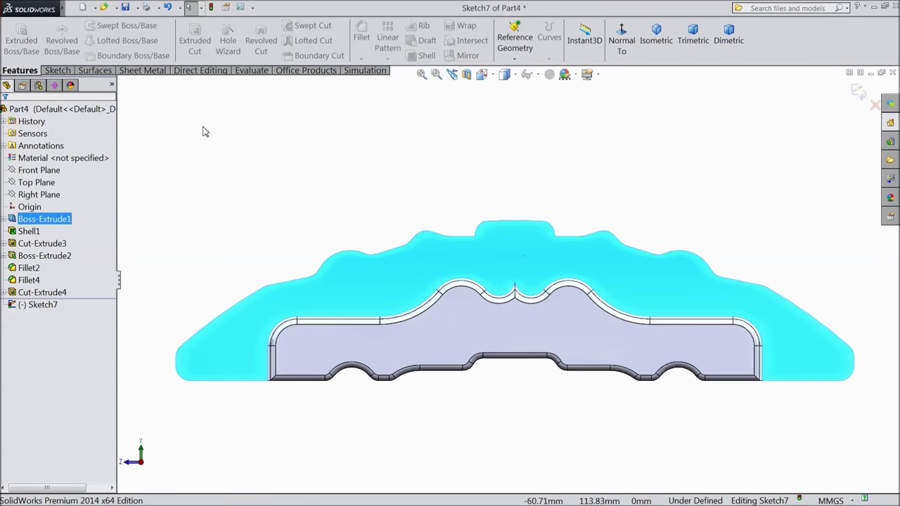
pyautogui.click(58, 70)
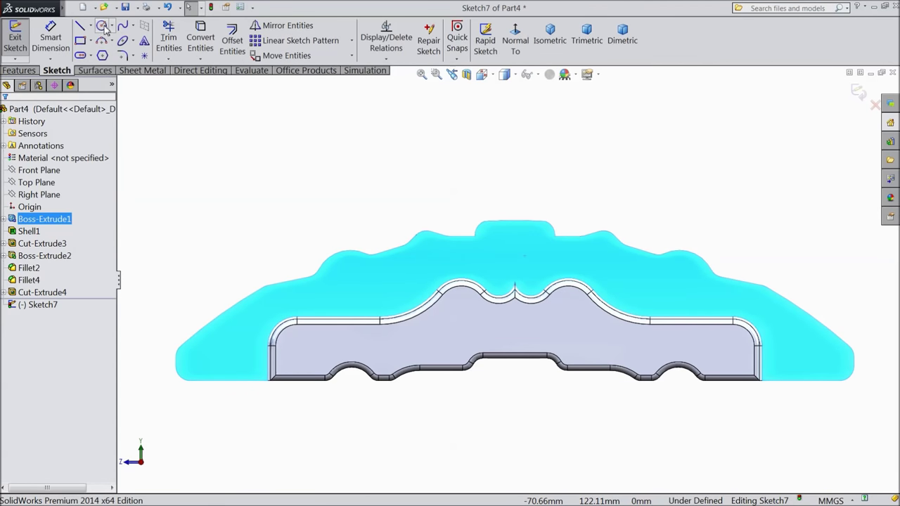
pyautogui.click(102, 26)
pyautogui.scroll(-3, 451, 267)
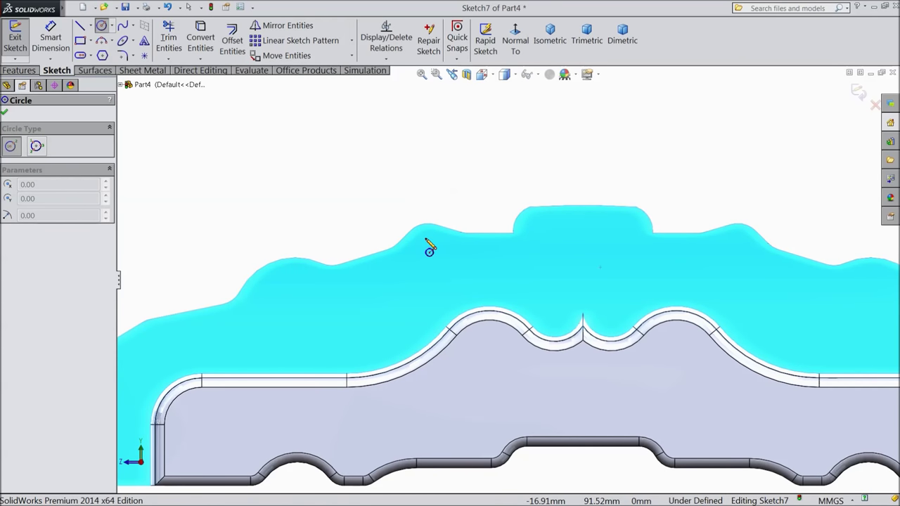
pyautogui.moveTo(424, 240); pyautogui.dragTo(431, 246)
pyautogui.scroll(2, 509, 277)
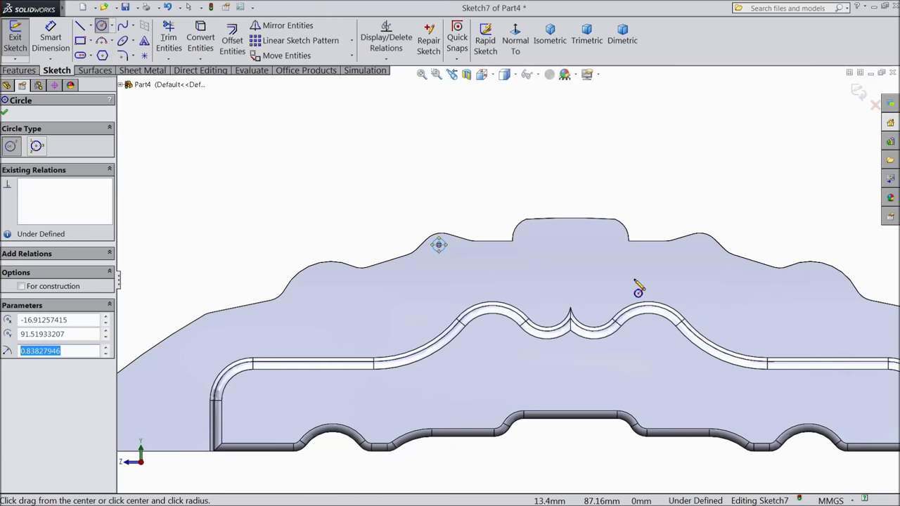
pyautogui.scroll(-1, 701, 259)
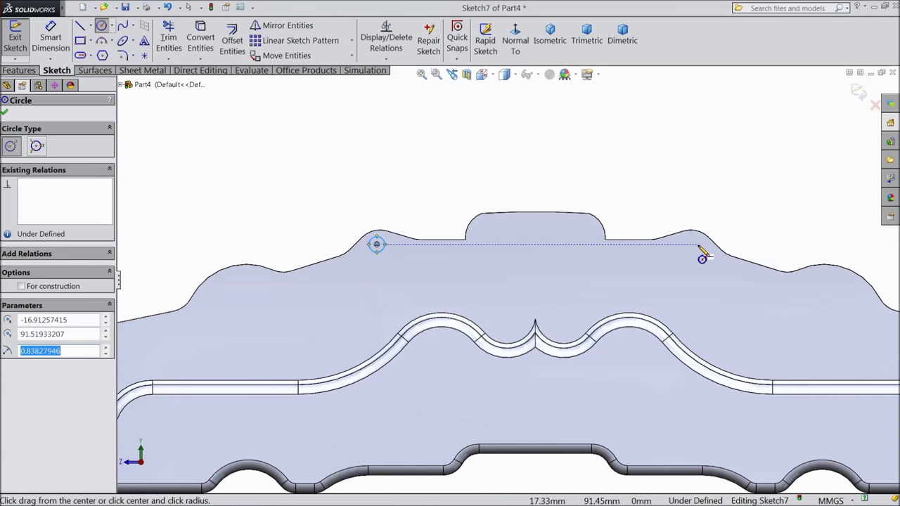
pyautogui.moveTo(692, 244); pyautogui.dragTo(693, 253)
# Step: Dimension both circles to a 1.5 mm diameter
pyautogui.click(51, 48)
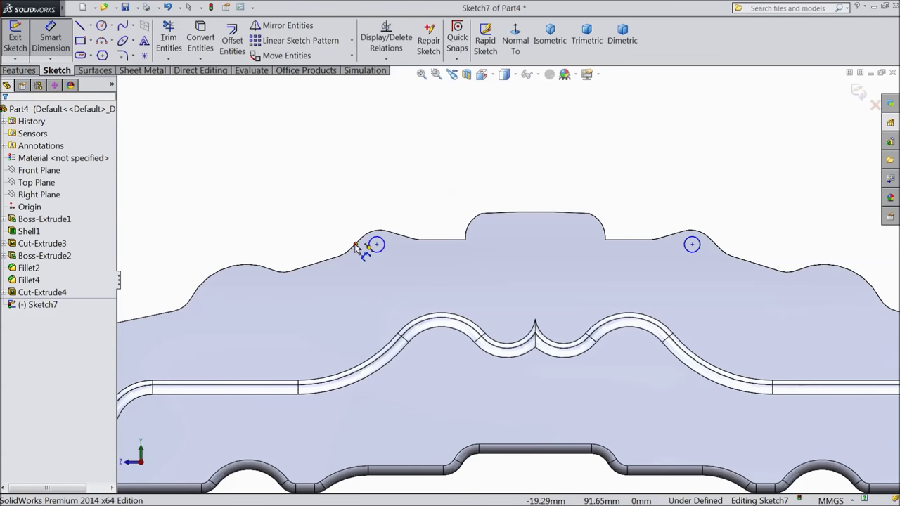
pyautogui.click(383, 248)
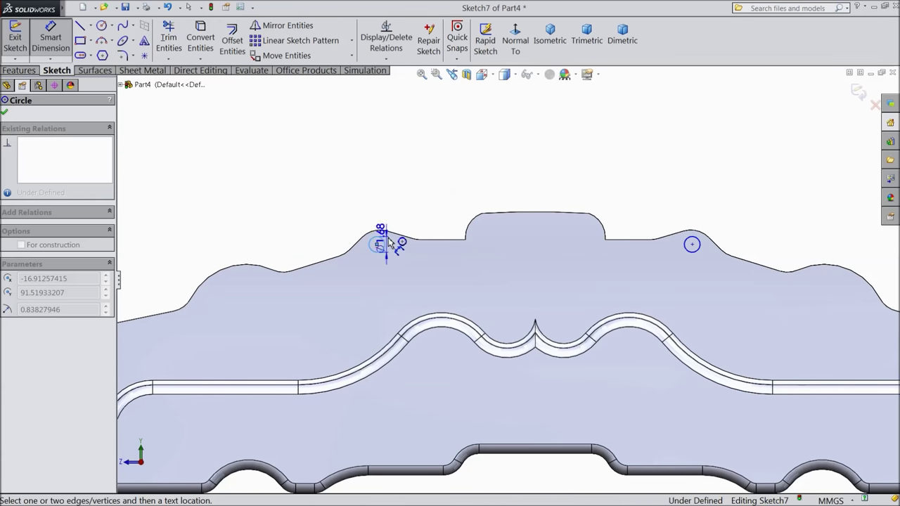
pyautogui.click(411, 211)
pyautogui.write('1.5')
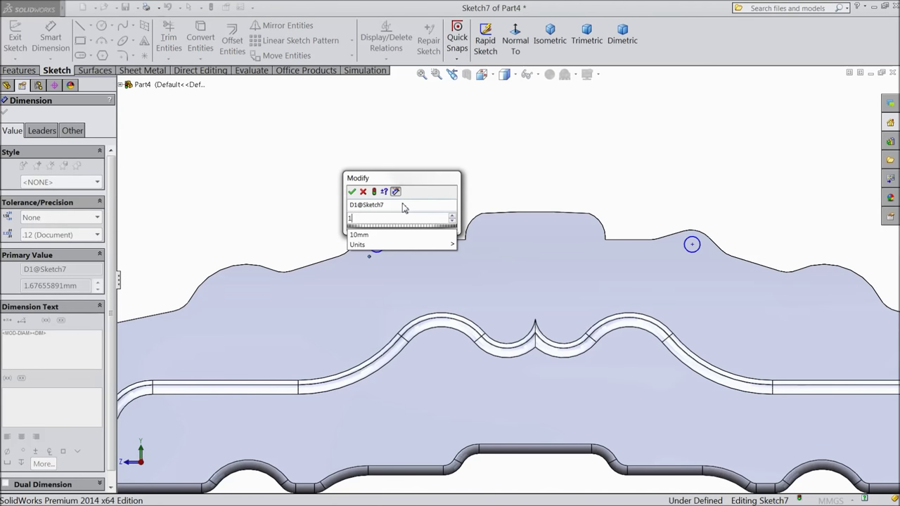
pyautogui.click(352, 192)
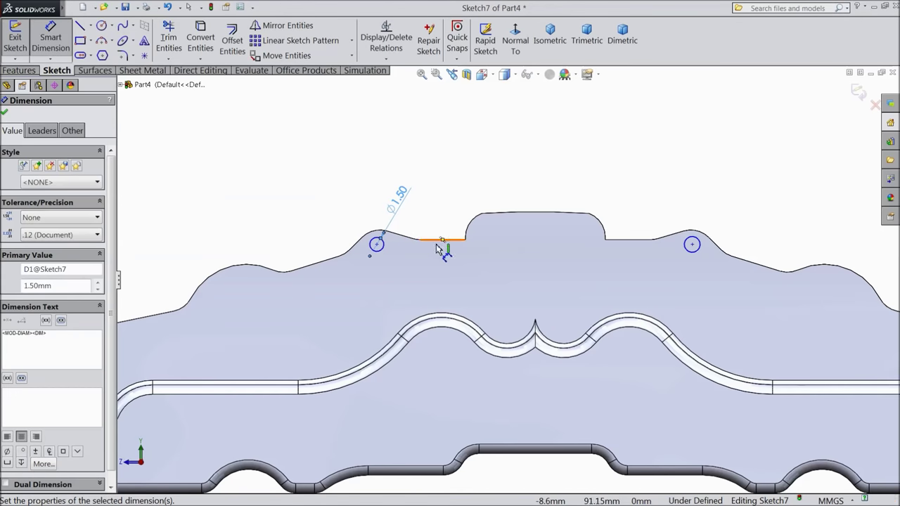
pyautogui.click(691, 253)
pyautogui.click(731, 195)
pyautogui.write('1.5')
pyautogui.click(679, 185)
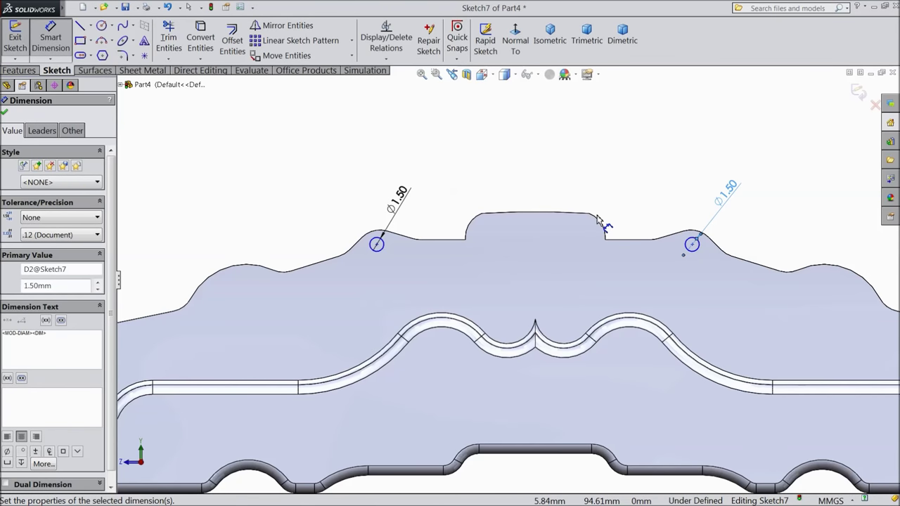
pyautogui.click(5, 111)
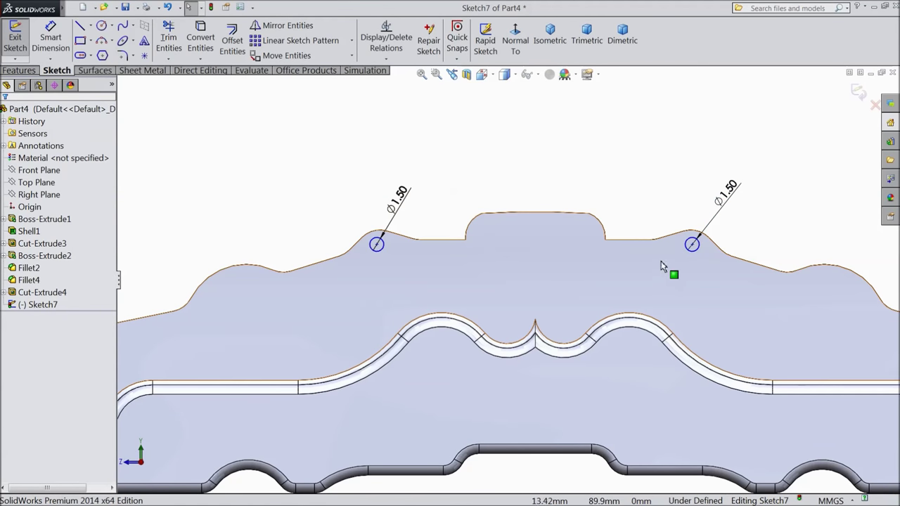
# Step: Add a Horizontal relation between the two circle centres and fit the part in view
pyautogui.click(692, 244)
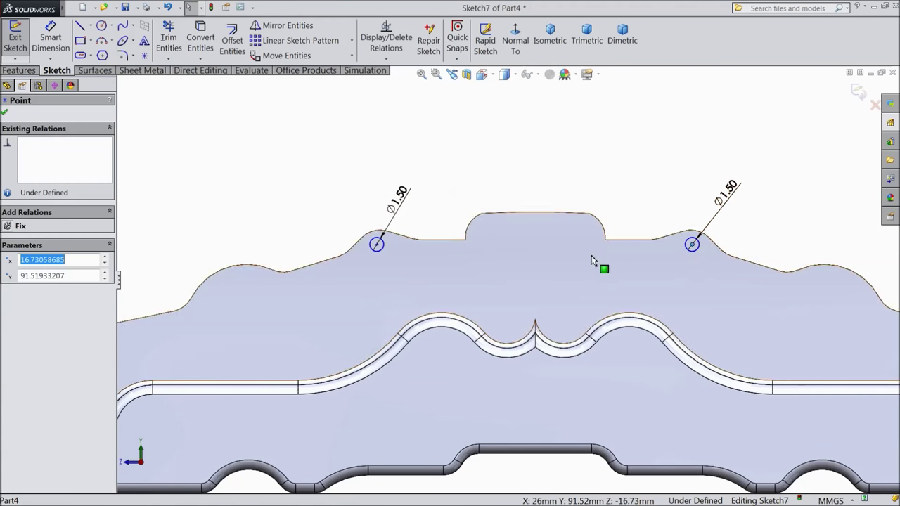
pyautogui.keyDown('ctrl'); pyautogui.click(377, 244); pyautogui.keyUp('ctrl')
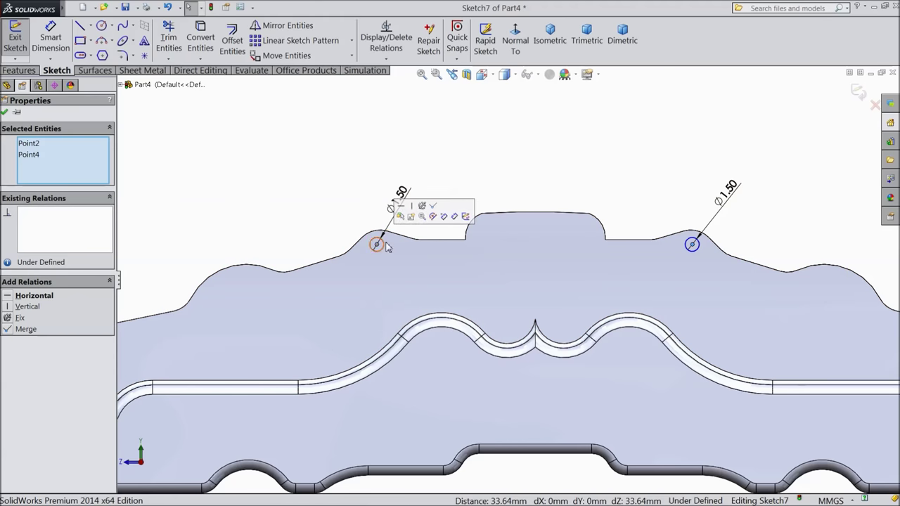
pyautogui.click(401, 208)
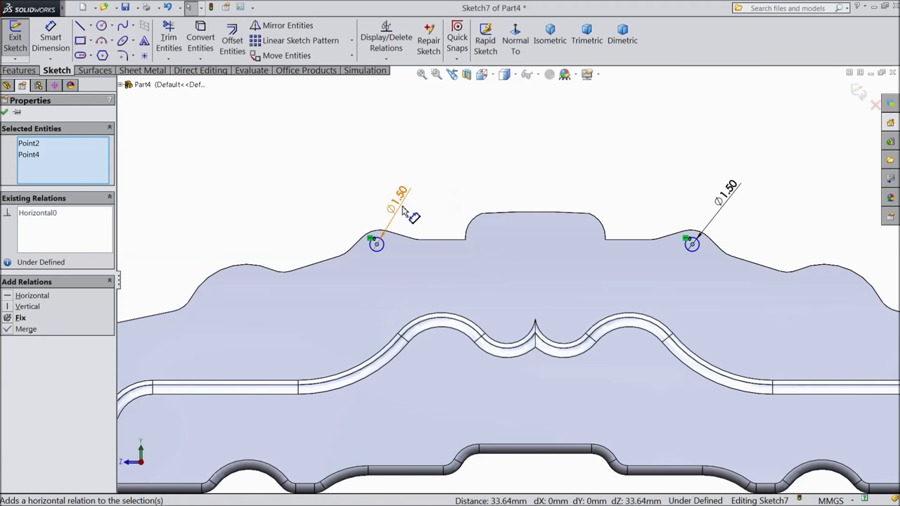
pyautogui.click(5, 113)
pyautogui.press('f')
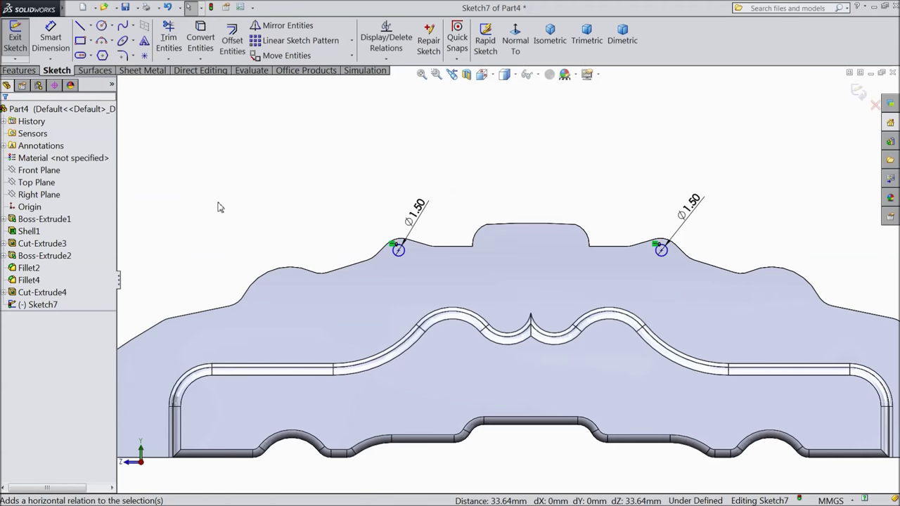
pyautogui.click(20, 71)
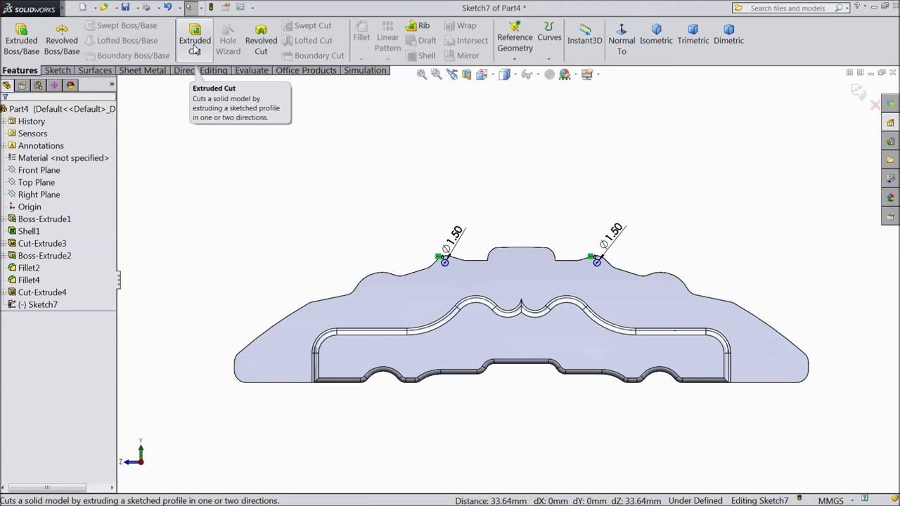
# Step: Extrude-cut the two circles Through All, creating Cut-Extrude5
pyautogui.click(194, 48)
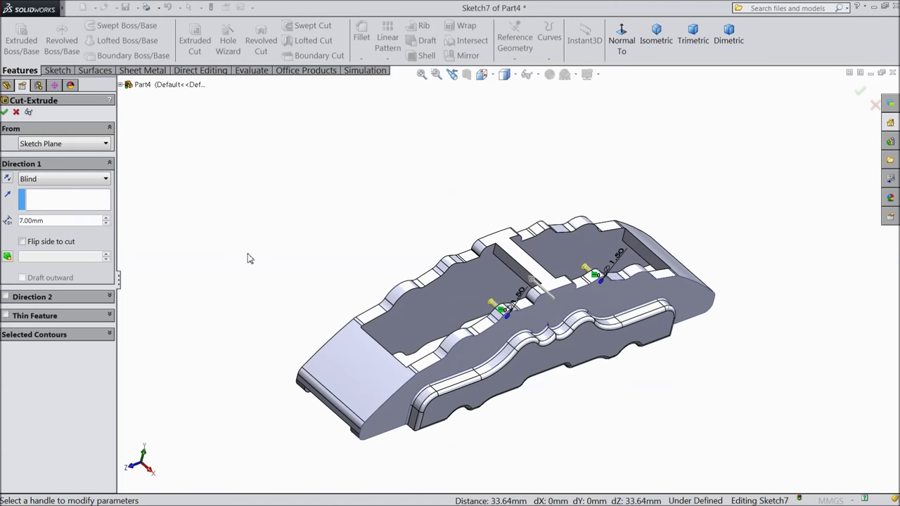
pyautogui.click(95, 179)
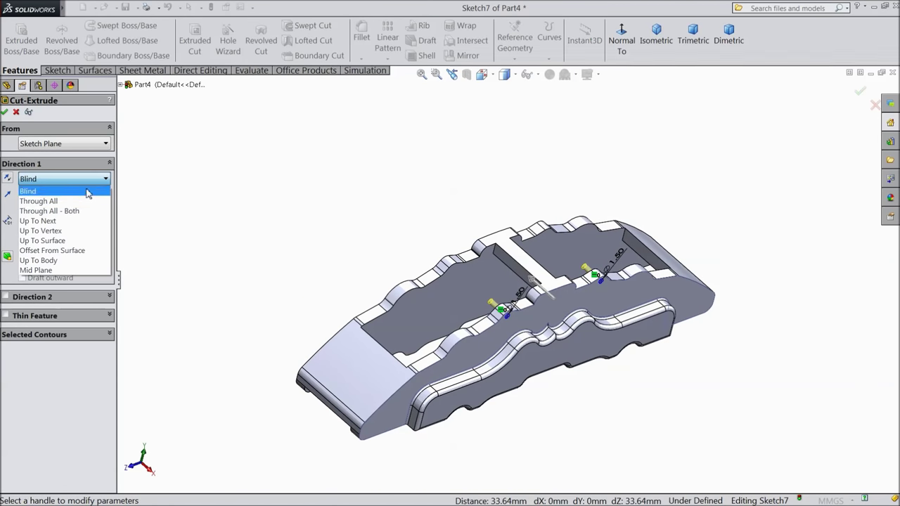
pyautogui.click(70, 204)
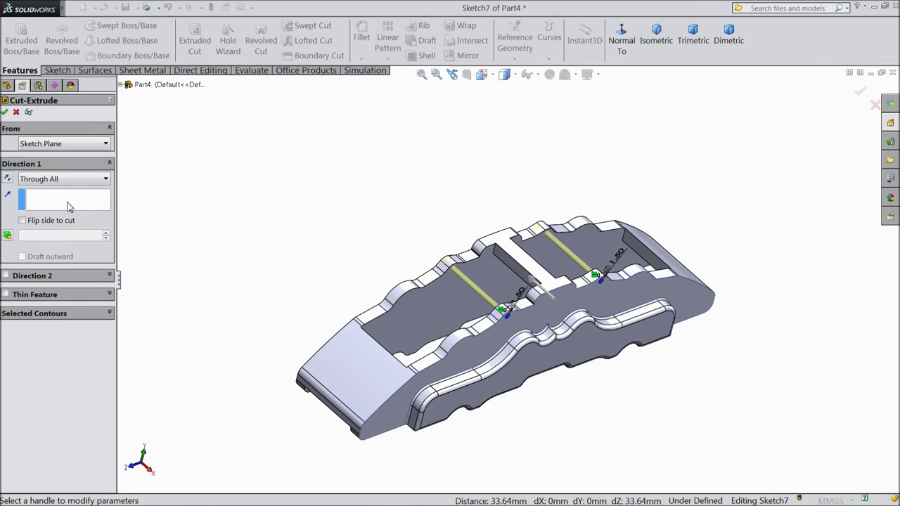
pyautogui.click(5, 112)
# Step: Inspect the holes, then re-edit and re-confirm Cut-Extrude5 and expand its sketch
pyautogui.moveTo(211, 268); pyautogui.dragTo(196, 243, button='middle')
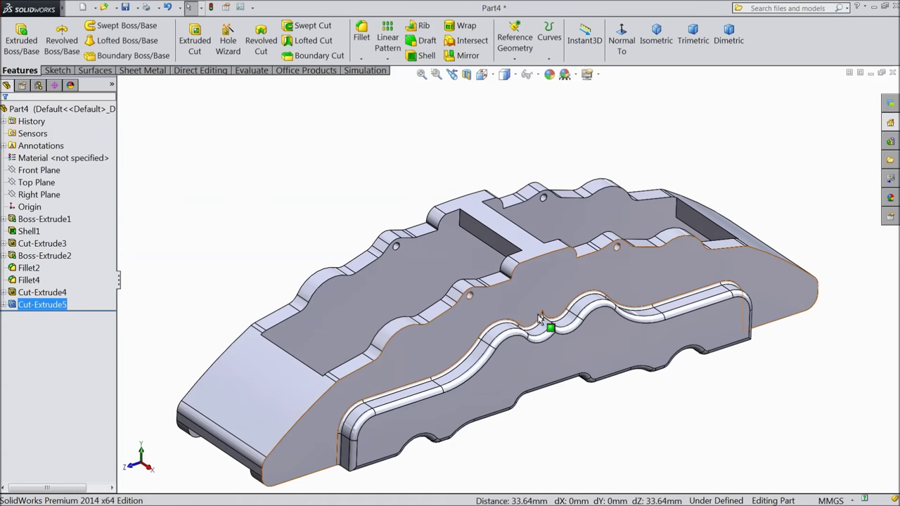
pyautogui.scroll(-3, 540, 318)
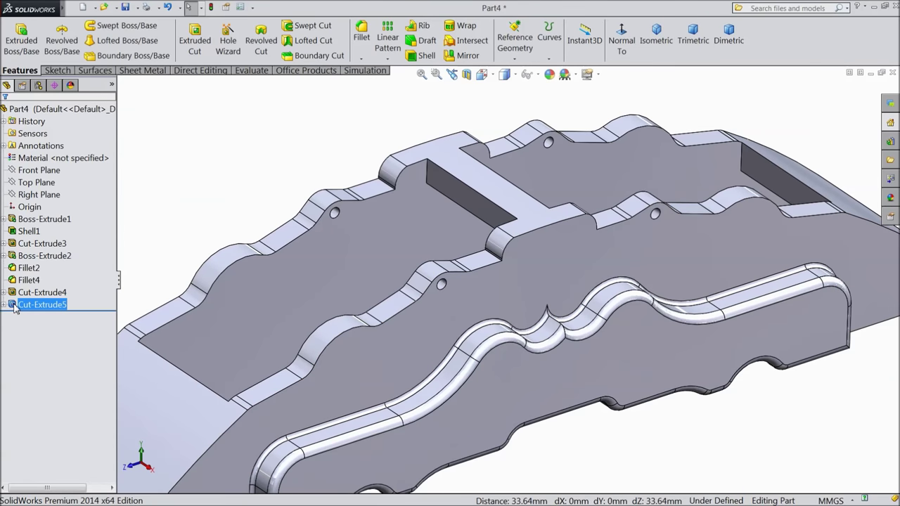
pyautogui.click(16, 309)
pyautogui.click(19, 283)
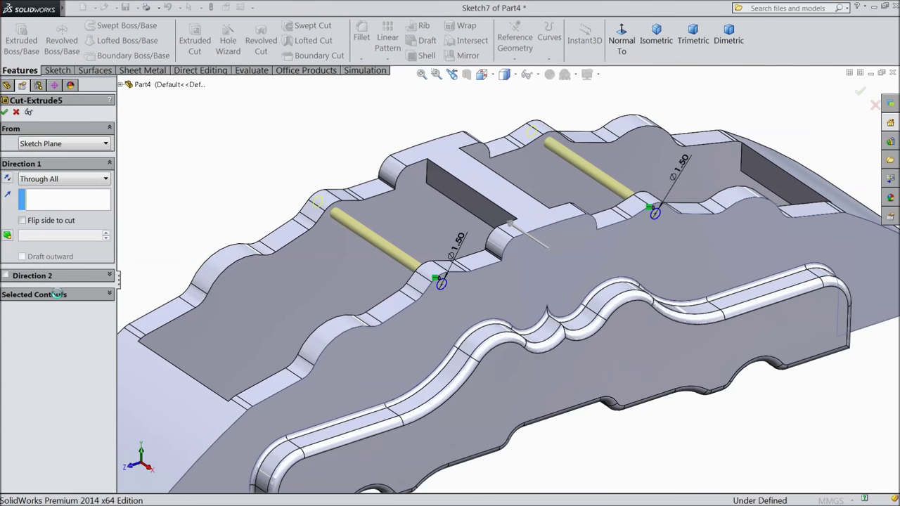
pyautogui.click(5, 112)
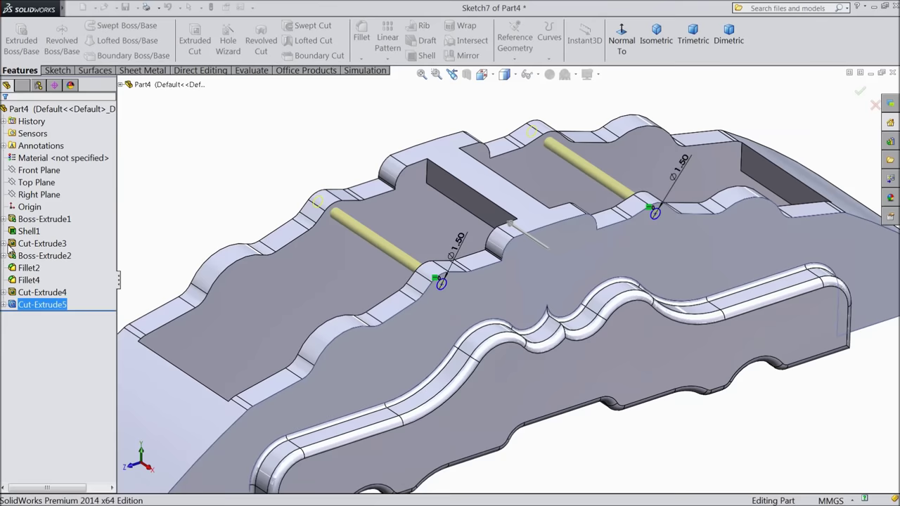
pyautogui.click(5, 303)
# Step: Edit Sketch7 and change both pin-hole diameters from 1.50 to 2 mm
pyautogui.click(26, 317)
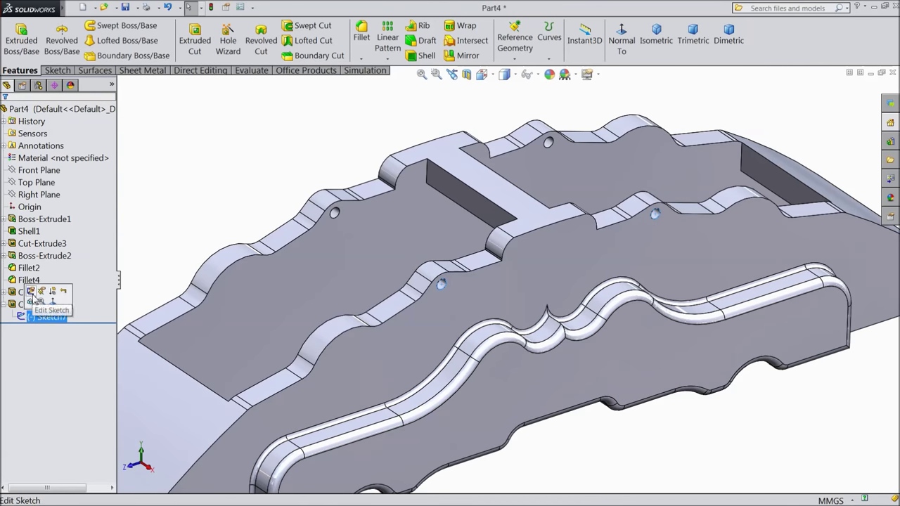
pyautogui.click(31, 291)
pyautogui.doubleClick(458, 242)
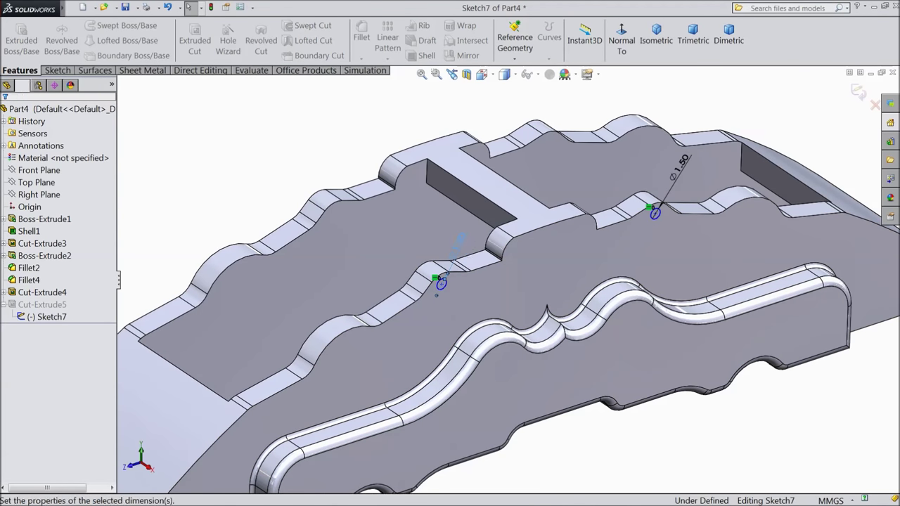
pyautogui.press('Return')
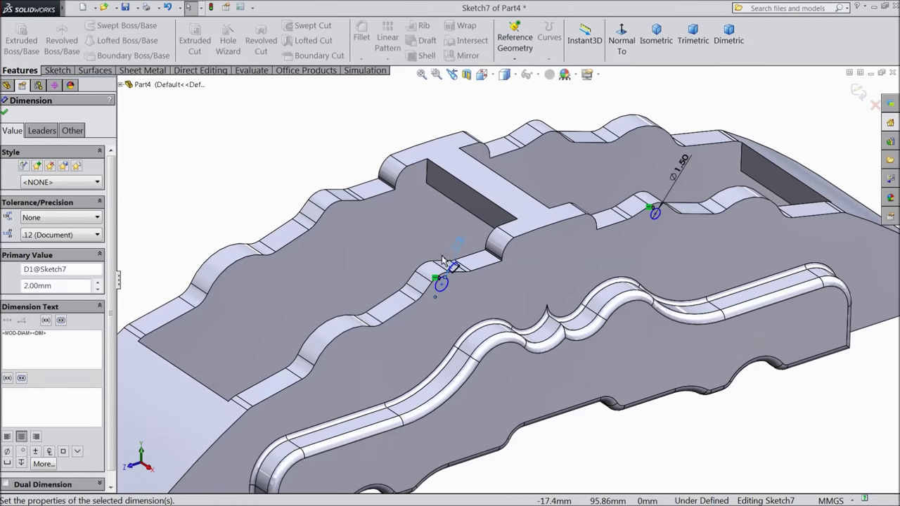
pyautogui.doubleClick(683, 164)
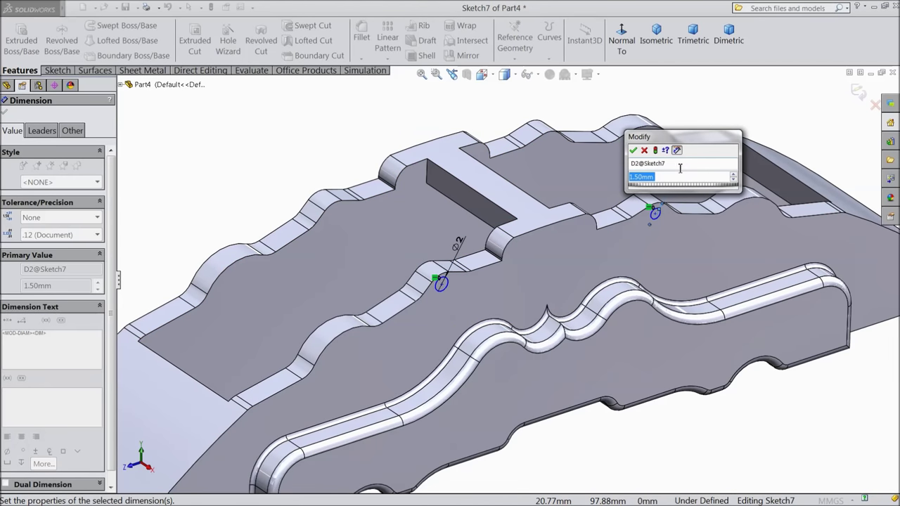
pyautogui.write('2')
pyautogui.press('Return')
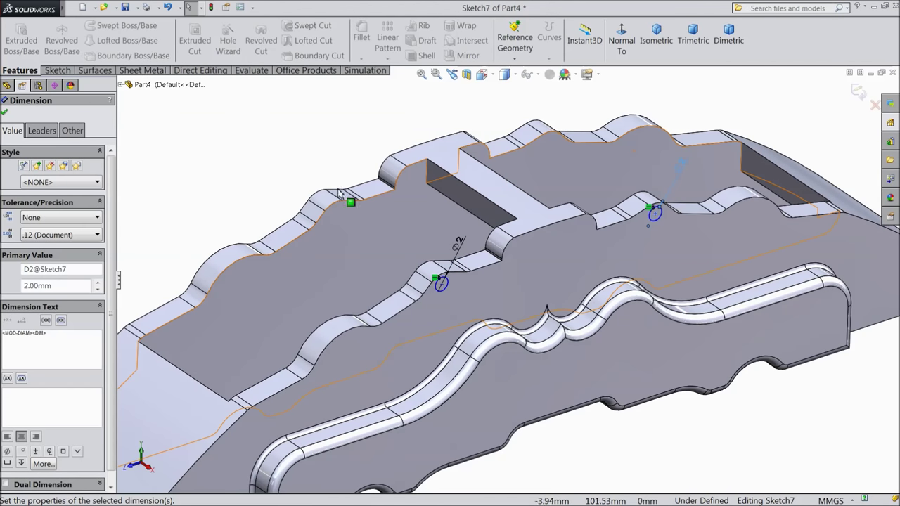
pyautogui.click(5, 113)
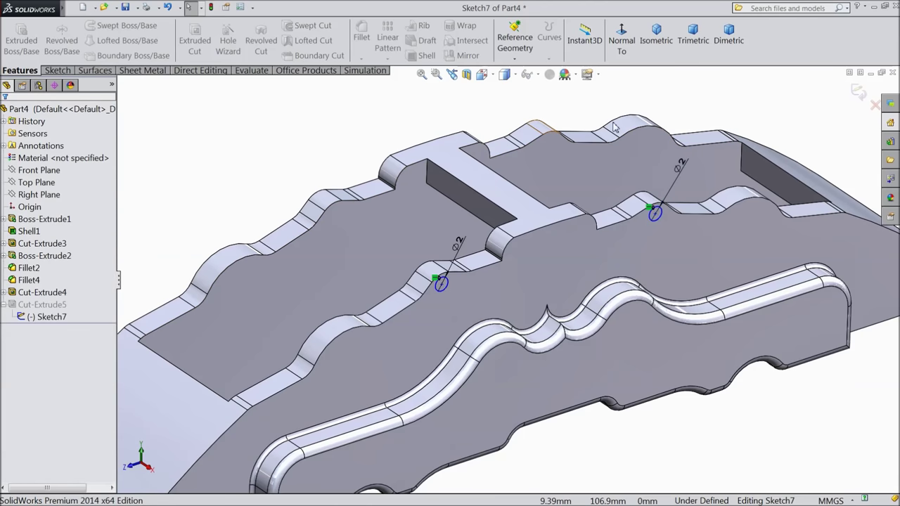
pyautogui.click(857, 95)
# Step: Orbit the caliper to inspect the new pin holes from several angles
pyautogui.scroll(3, 530, 218)
pyautogui.moveTo(420, 217)
pyautogui.mouseDown(button='middle')
pyautogui.moveTo(328, 182)
pyautogui.moveTo(404, 230)
pyautogui.moveTo(321, 156)
pyautogui.moveTo(313, 169)
pyautogui.moveTo(301, 157)
pyautogui.moveTo(309, 176)
pyautogui.mouseUp(button='middle')
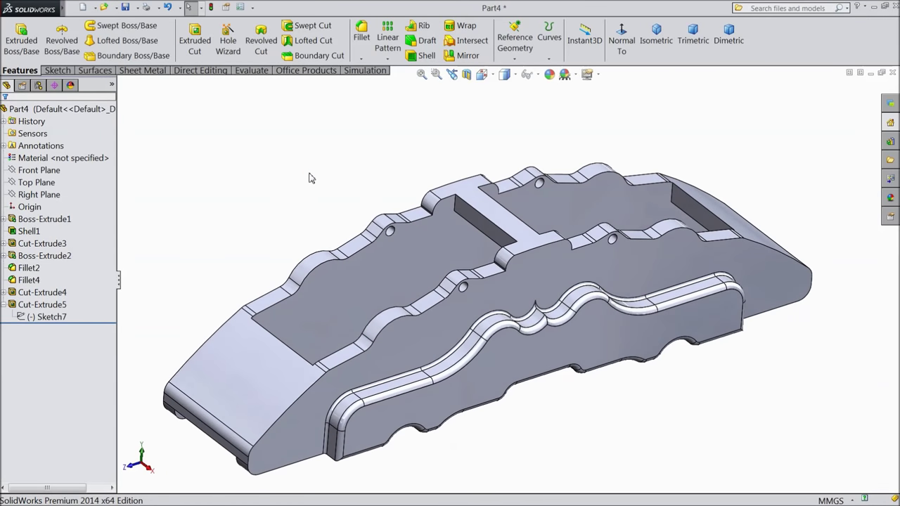
pyautogui.scroll(-3, 529, 334)
pyautogui.click(563, 358)
pyautogui.moveTo(562, 358); pyautogui.dragTo(542, 326, button='middle')
pyautogui.scroll(3, 545, 338)
pyautogui.scroll(2, 540, 341)
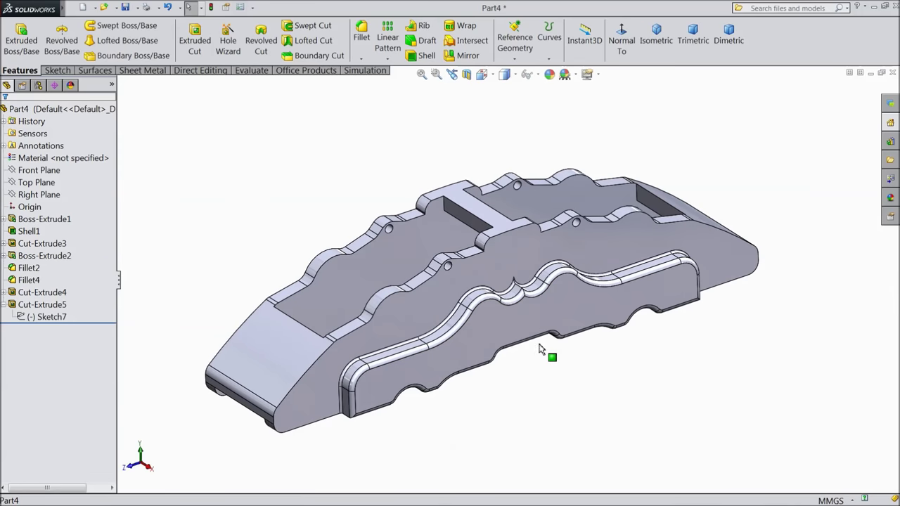
pyautogui.moveTo(297, 247); pyautogui.dragTo(307, 207, button='middle')
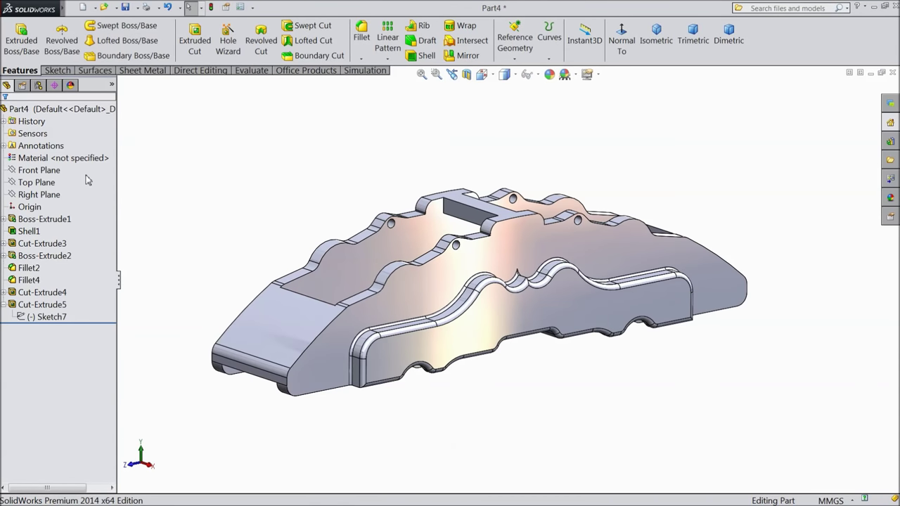
# Step: Select the Right Plane in the feature tree as the reference for a new plane
pyautogui.click(55, 220)
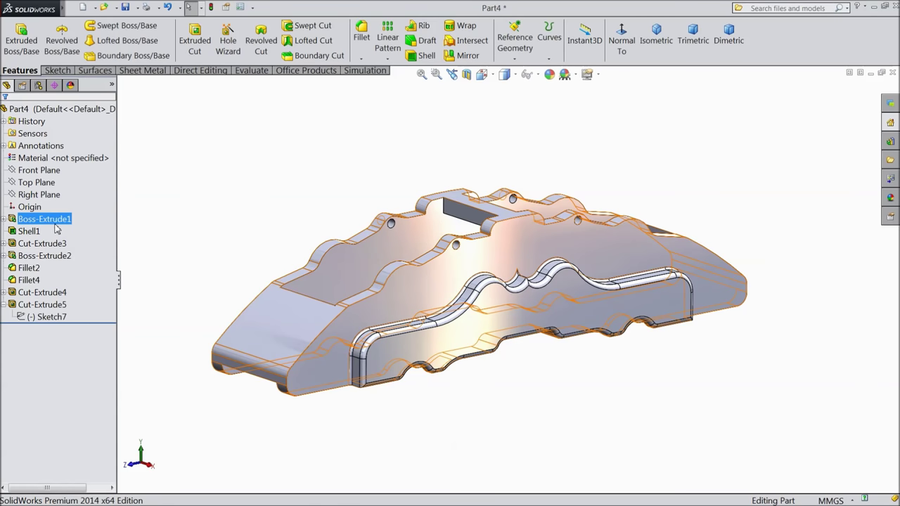
pyautogui.click(41, 184)
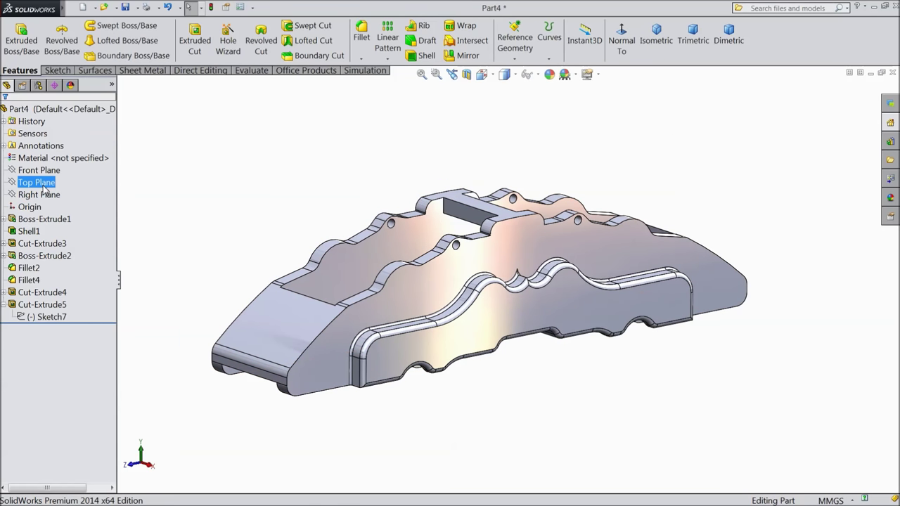
pyautogui.click(41, 195)
pyautogui.moveTo(160, 181); pyautogui.dragTo(209, 234, button='middle')
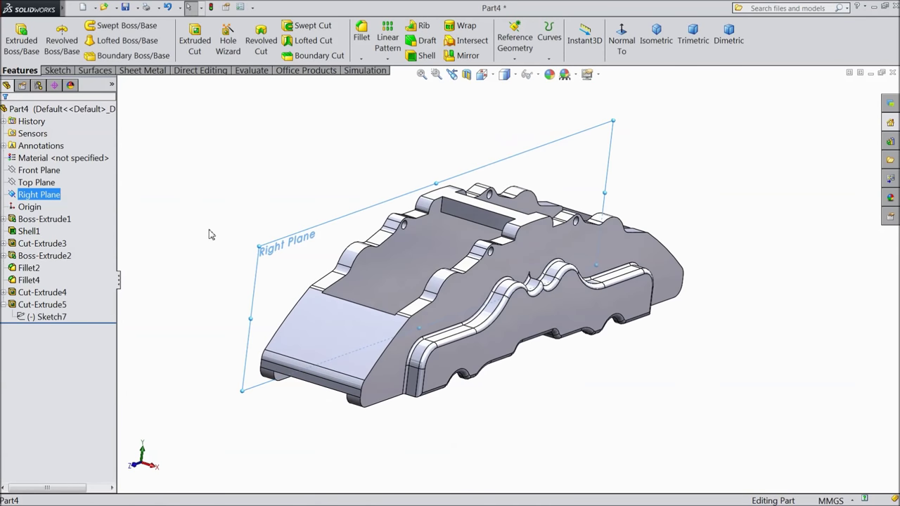
pyautogui.click(514, 59)
# Step: Create Plane1 as a reference plane offset 13 mm from the Right Plane
pyautogui.click(521, 72)
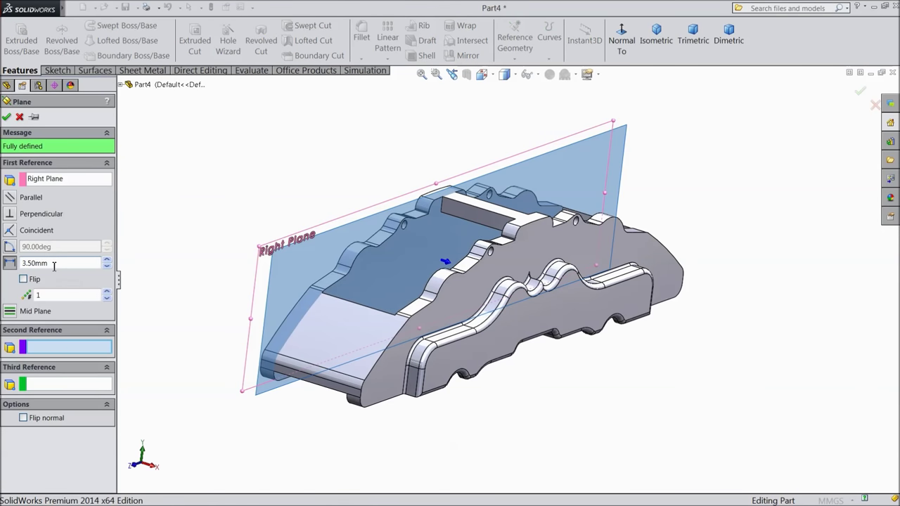
pyautogui.doubleClick(54, 266)
pyautogui.write('13')
pyautogui.moveTo(260, 188); pyautogui.dragTo(293, 195, button='middle')
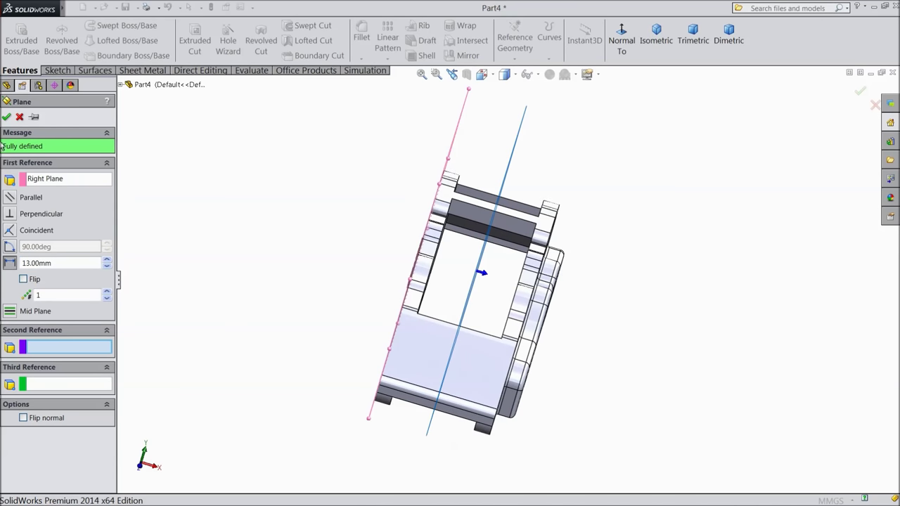
pyautogui.click(7, 116)
pyautogui.moveTo(261, 201); pyautogui.dragTo(232, 150, button='middle')
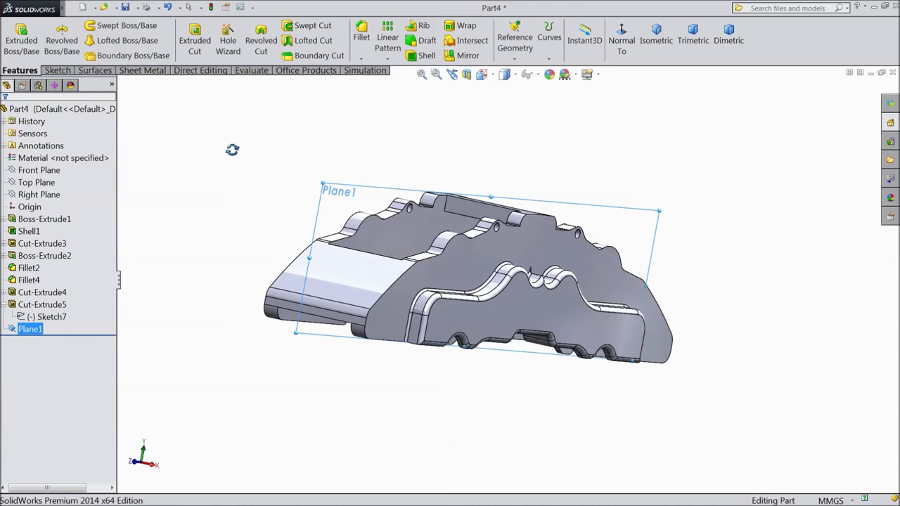
# Step: Attempt a second plane from the bottom and end faces, then cancel it
pyautogui.click(516, 47)
pyautogui.click(521, 71)
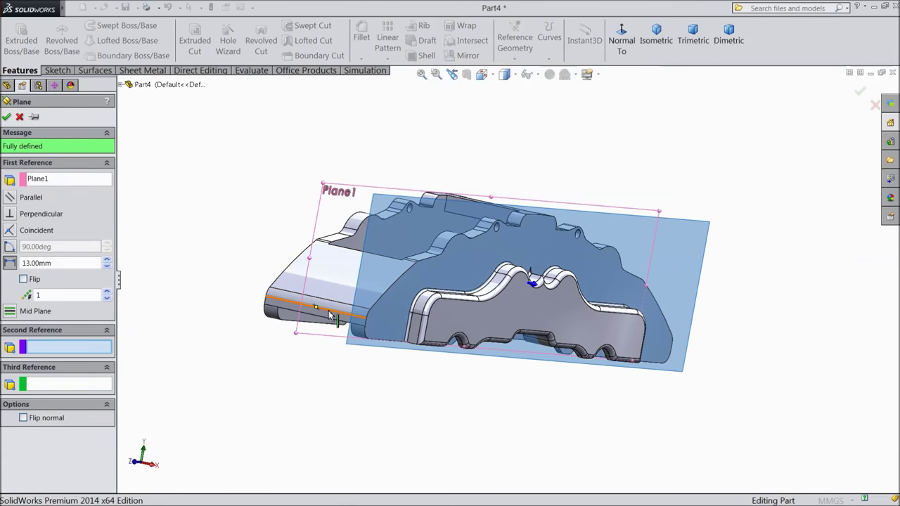
pyautogui.click(331, 319)
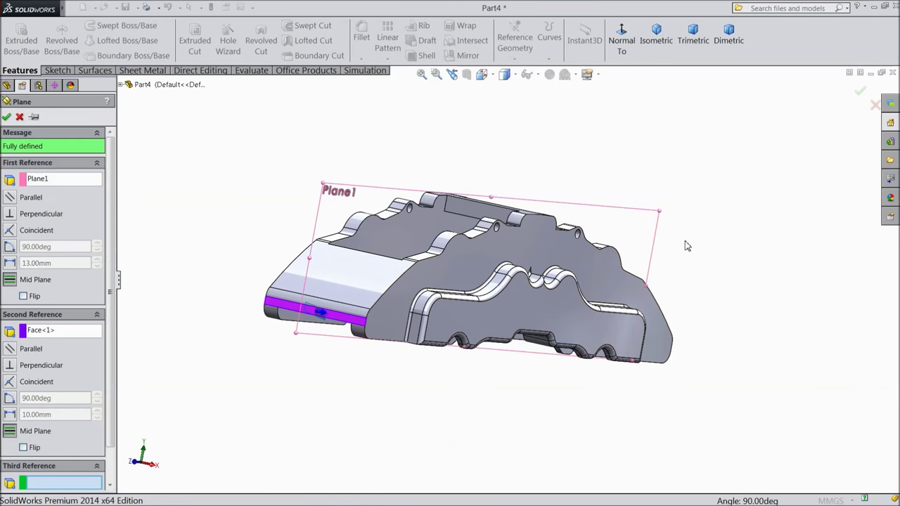
pyautogui.hotkey('shift', 'Left')
pyautogui.hotkey('shift', 'Left')
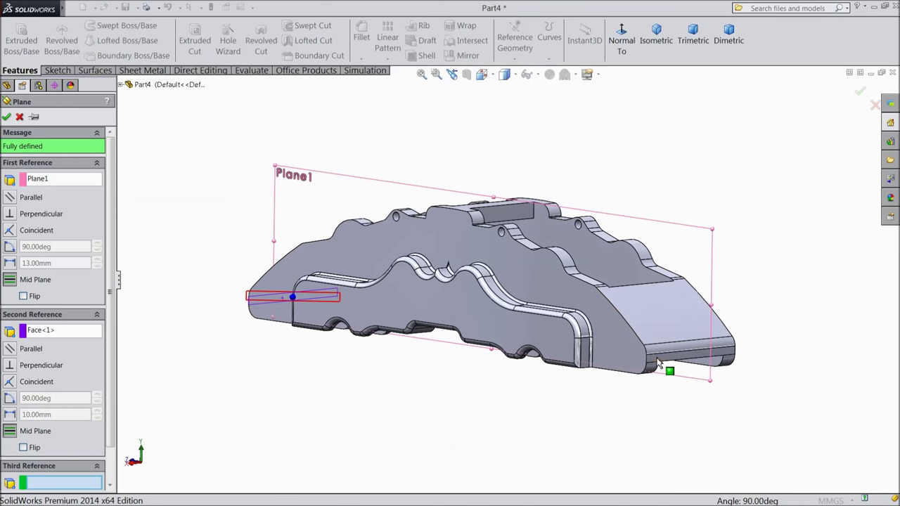
pyautogui.click(658, 360)
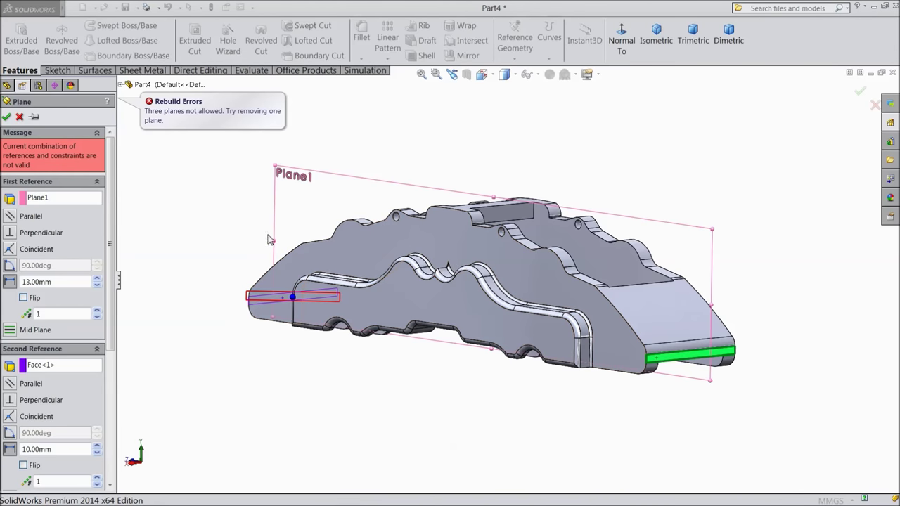
pyautogui.click(20, 117)
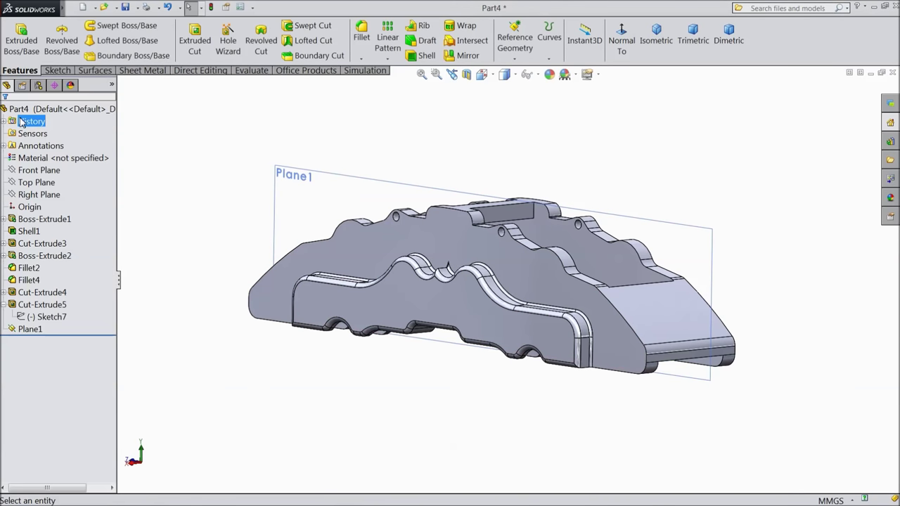
# Step: Create Plane2 on the Front Plane with a 0 mm offset distance
pyautogui.click(40, 171)
pyautogui.moveTo(162, 152); pyautogui.dragTo(362, 174, button='middle')
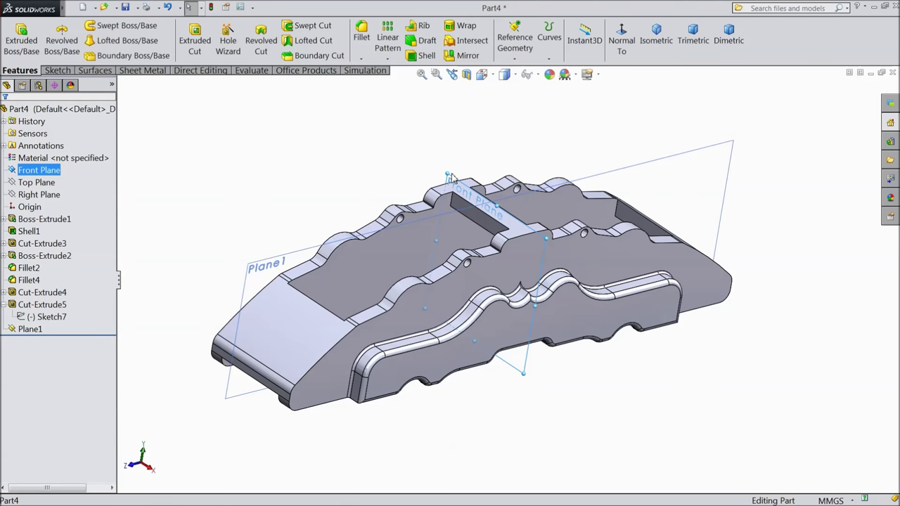
pyautogui.click(516, 59)
pyautogui.click(520, 71)
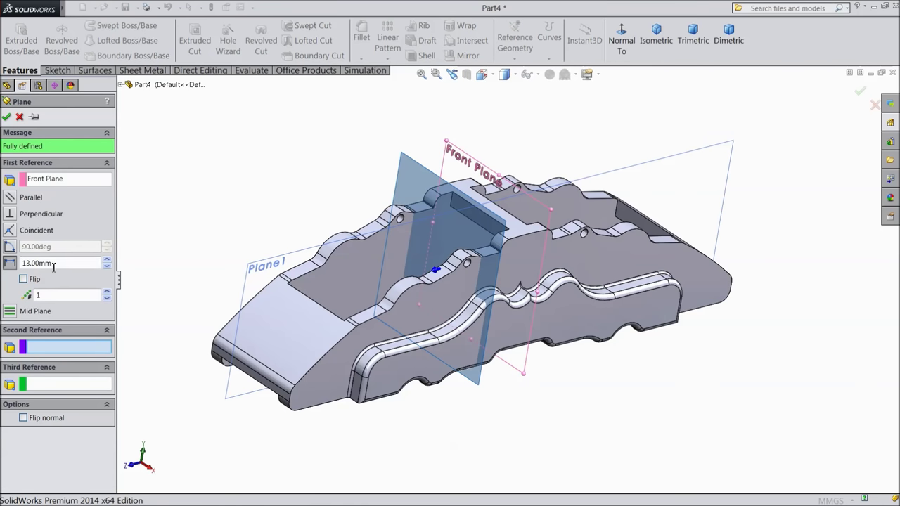
pyautogui.moveTo(54, 264); pyautogui.dragTo(40, 263)
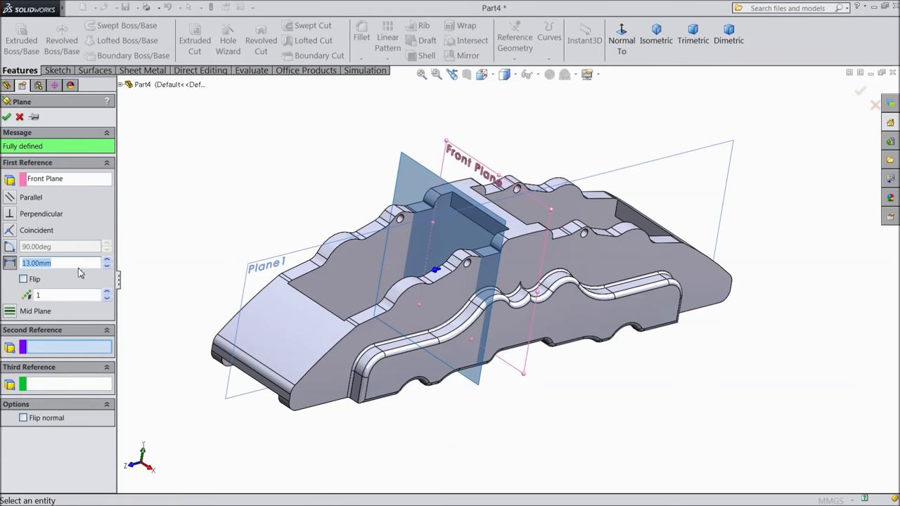
pyautogui.write('0')
pyautogui.press('Return')
pyautogui.moveTo(267, 201); pyautogui.dragTo(242, 180, button='middle')
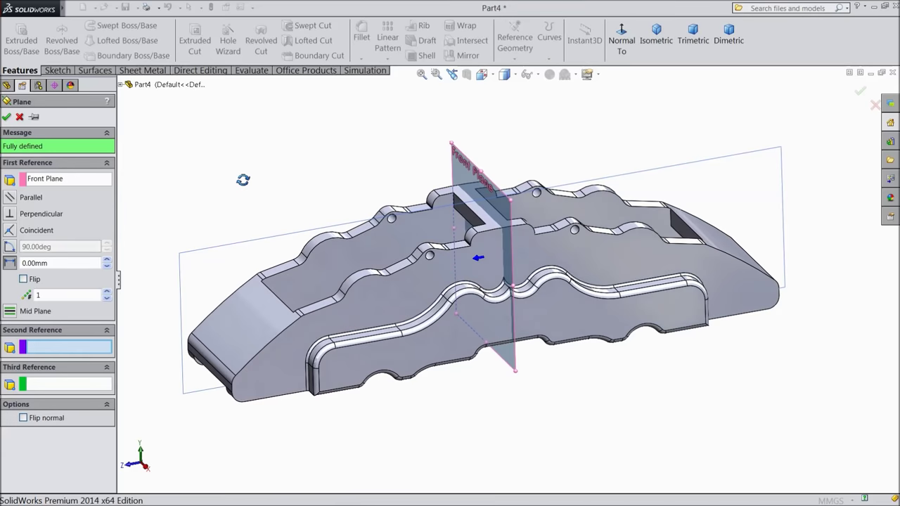
pyautogui.click(6, 116)
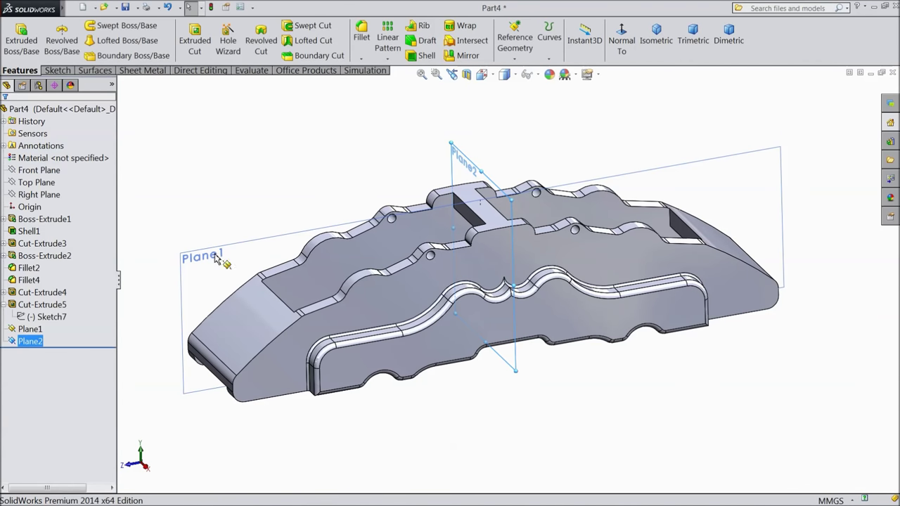
pyautogui.click(269, 153)
# Step: Select Part4 and apply the Solid Red appearance to the whole caliper
pyautogui.moveTo(270, 153); pyautogui.dragTo(303, 182, button='middle')
pyautogui.click(89, 110)
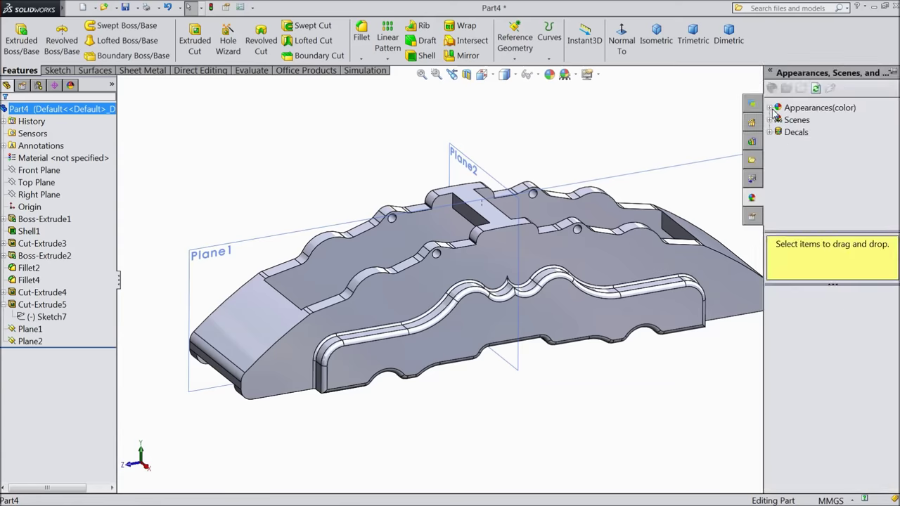
pyautogui.click(770, 109)
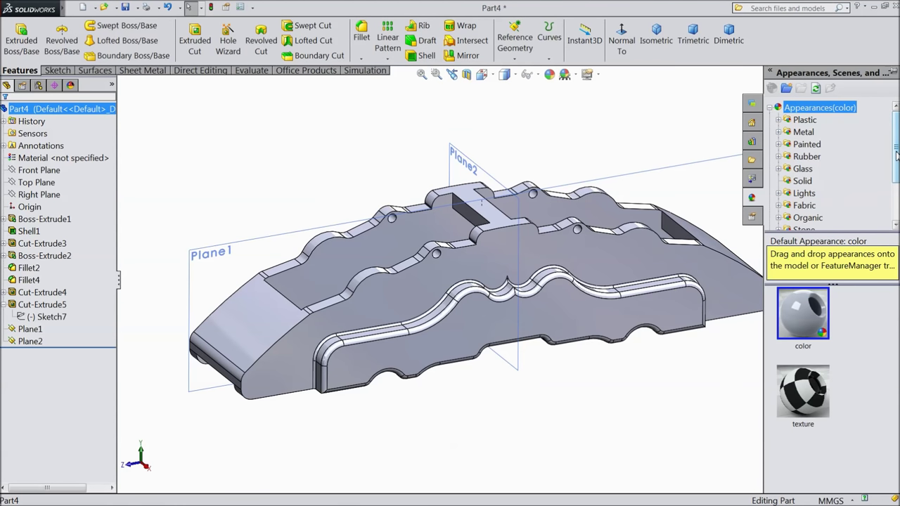
pyautogui.scroll(-3, 869, 180)
pyautogui.click(803, 121)
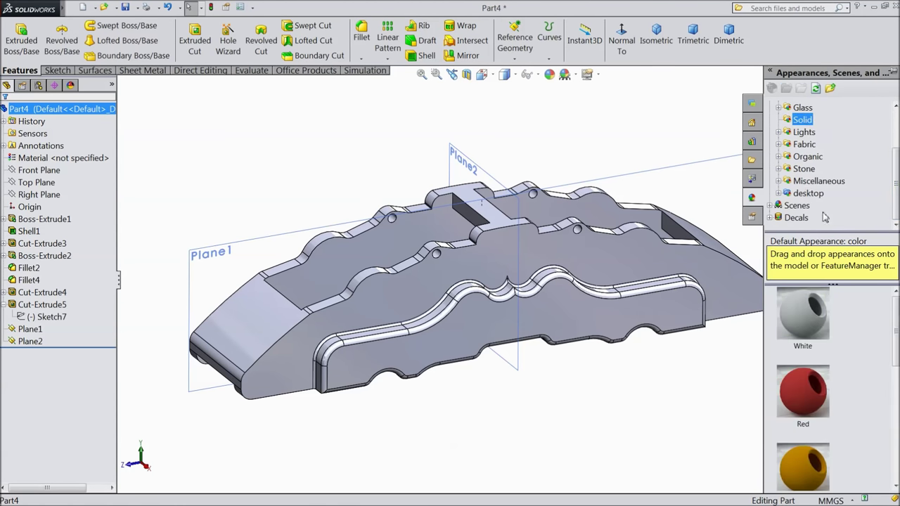
pyautogui.scroll(-5, 832, 339)
pyautogui.scroll(3, 832, 340)
pyautogui.scroll(1, 833, 340)
pyautogui.scroll(-2, 812, 386)
pyautogui.scroll(2, 812, 385)
pyautogui.moveTo(804, 390); pyautogui.dragTo(333, 328)
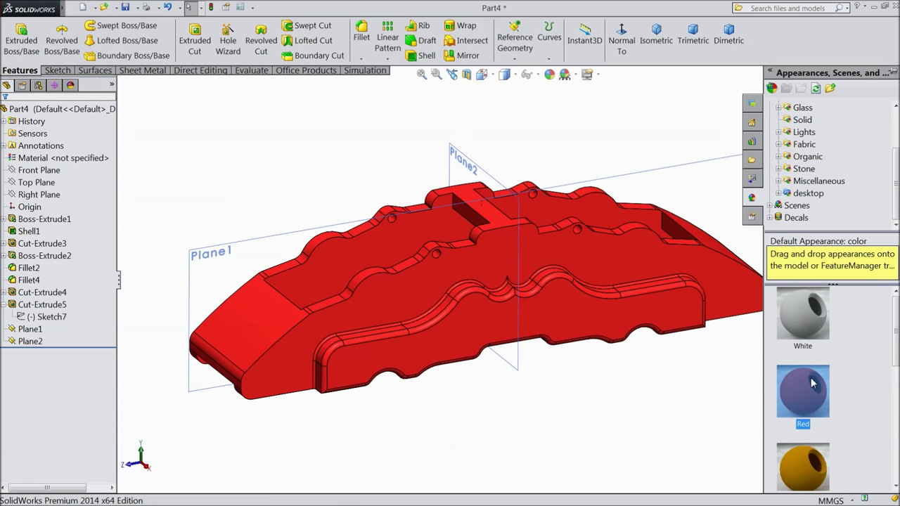
pyautogui.click(548, 75)
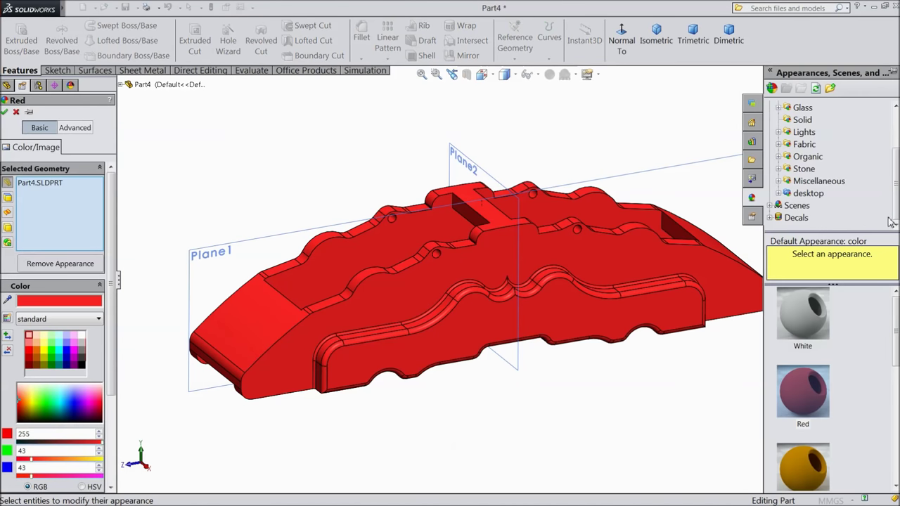
# Step: Browse the metal appearances and try satin finish stainless steel on the part
pyautogui.moveTo(896, 209); pyautogui.dragTo(897, 147)
pyautogui.click(802, 181)
pyautogui.click(779, 133)
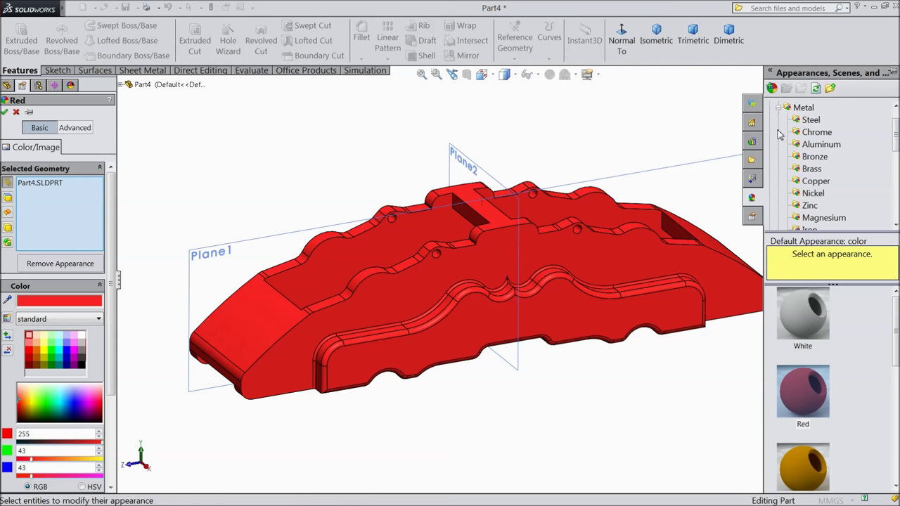
pyautogui.click(807, 133)
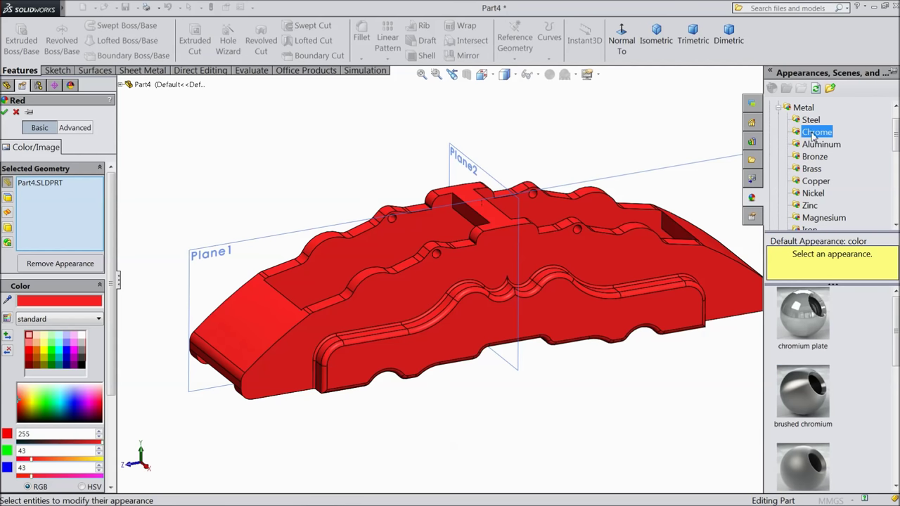
pyautogui.click(810, 121)
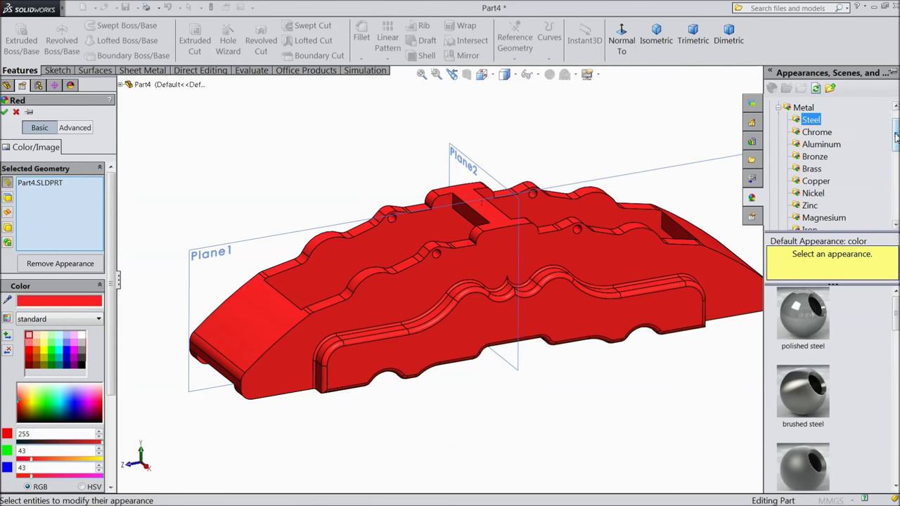
pyautogui.click(802, 463)
pyautogui.moveTo(598, 410); pyautogui.dragTo(502, 407, button='middle')
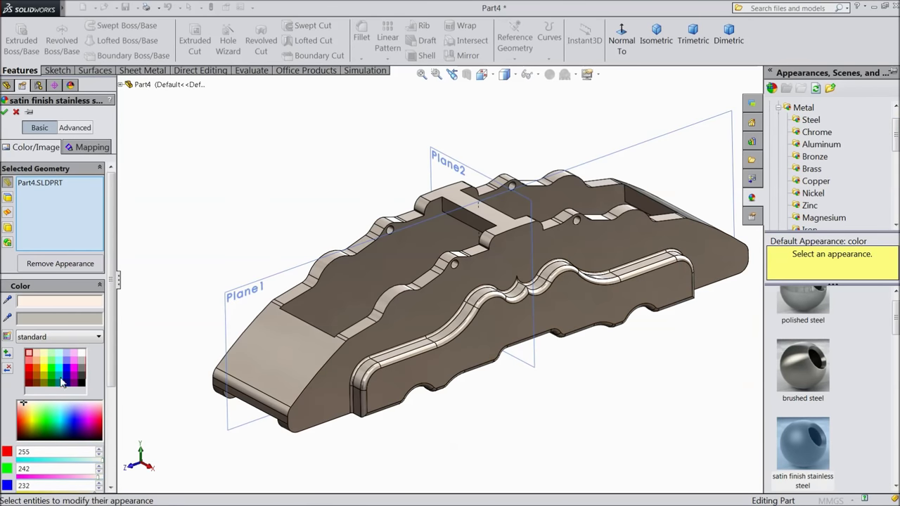
# Step: Tune the caliper colour to orange-red RGB 255, 49, 0 and close the appearance settings
pyautogui.click(30, 372)
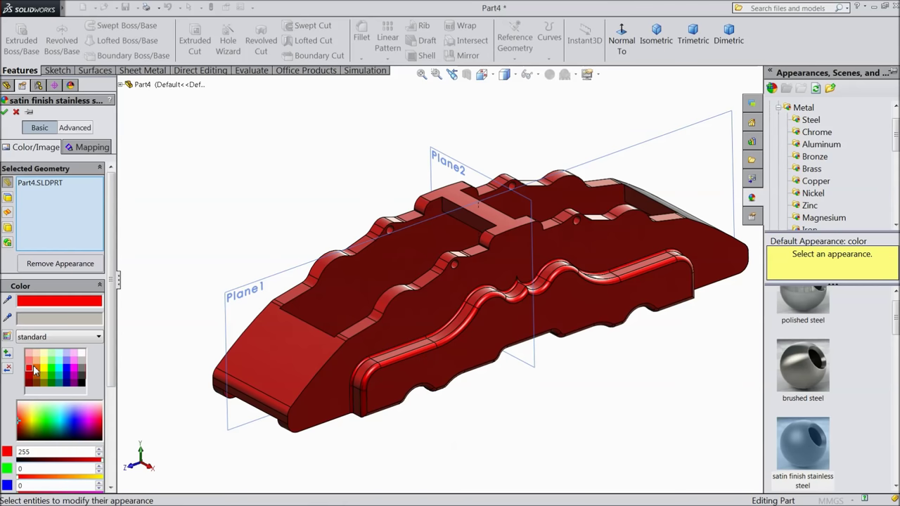
pyautogui.click(39, 367)
pyautogui.moveTo(139, 335); pyautogui.dragTo(95, 350, button='middle')
pyautogui.scroll(-3, 109, 351)
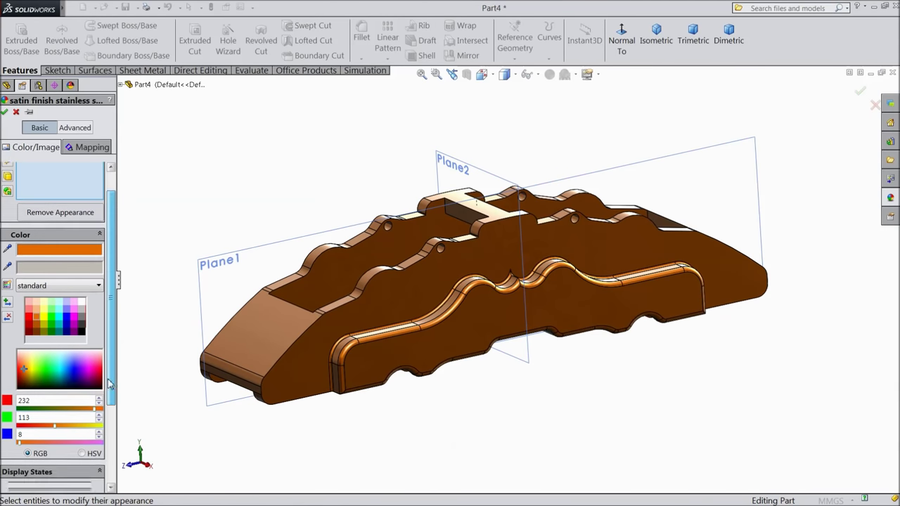
pyautogui.moveTo(49, 416)
pyautogui.mouseDown()
pyautogui.moveTo(68, 420)
pyautogui.moveTo(50, 419)
pyautogui.mouseUp()
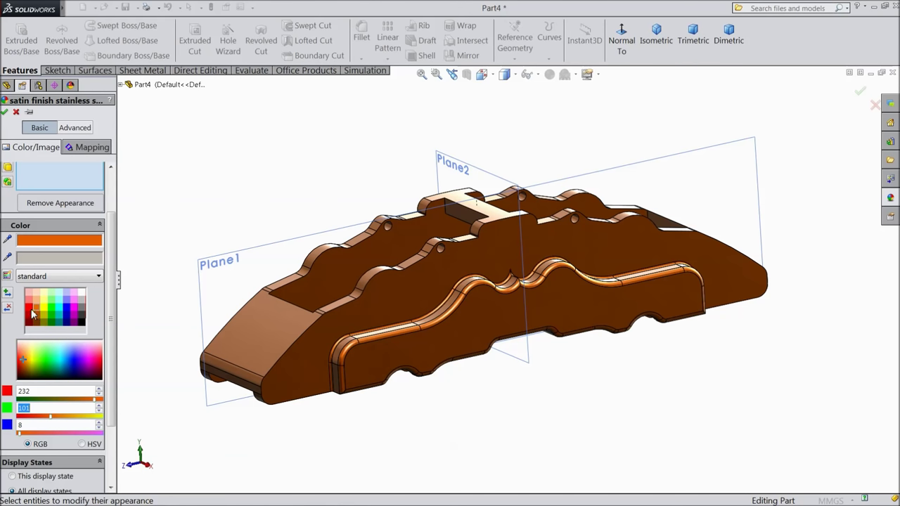
pyautogui.click(31, 311)
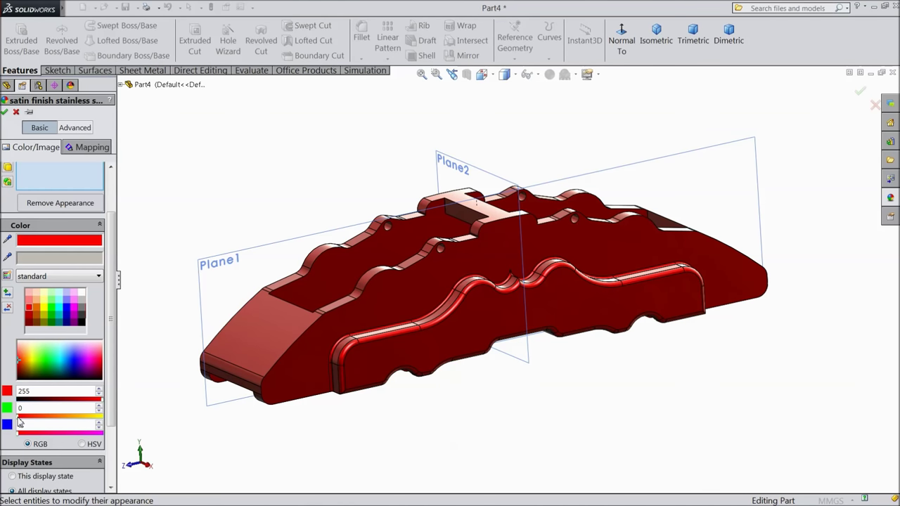
pyautogui.moveTo(22, 420)
pyautogui.mouseDown()
pyautogui.moveTo(65, 422)
pyautogui.moveTo(34, 420)
pyautogui.mouseUp()
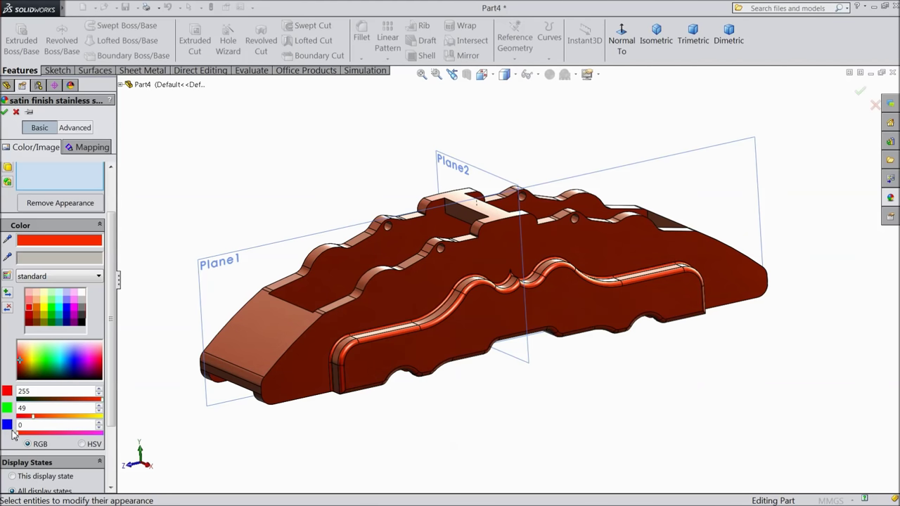
pyautogui.moveTo(445, 415); pyautogui.dragTo(460, 436, button='middle')
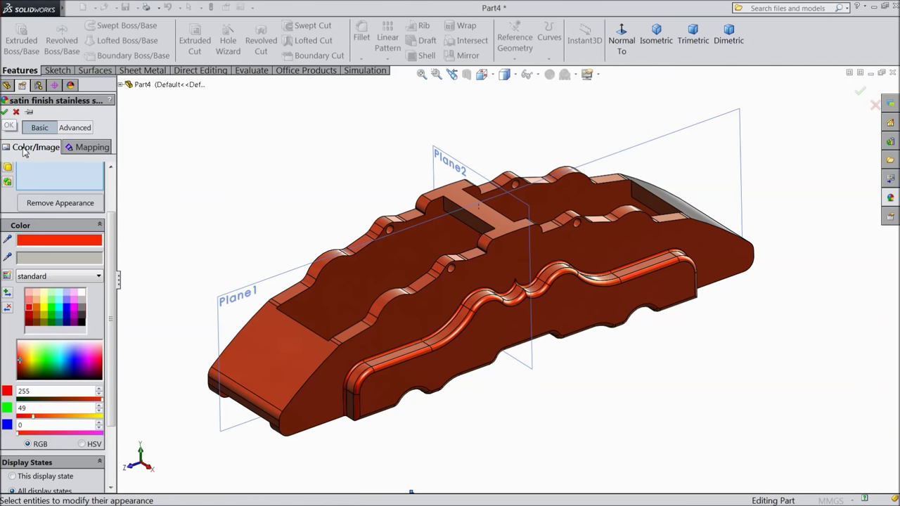
pyautogui.click(5, 111)
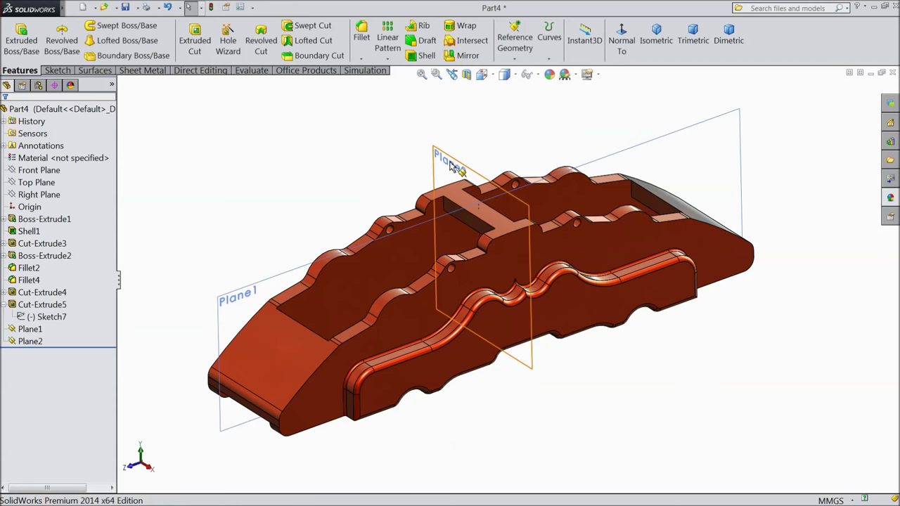
# Step: Hide Plane2 while leaving Plane1 visible
pyautogui.click(450, 164)
pyautogui.click(473, 120)
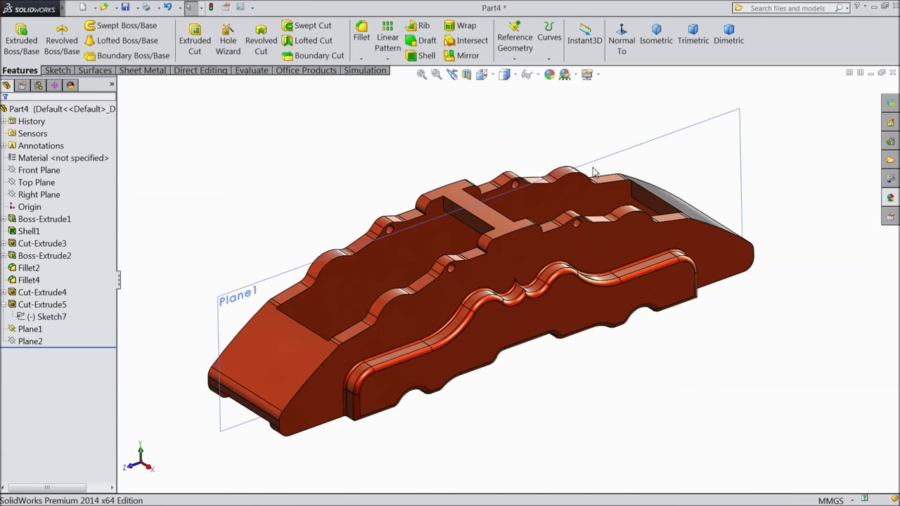
pyautogui.click(620, 166)
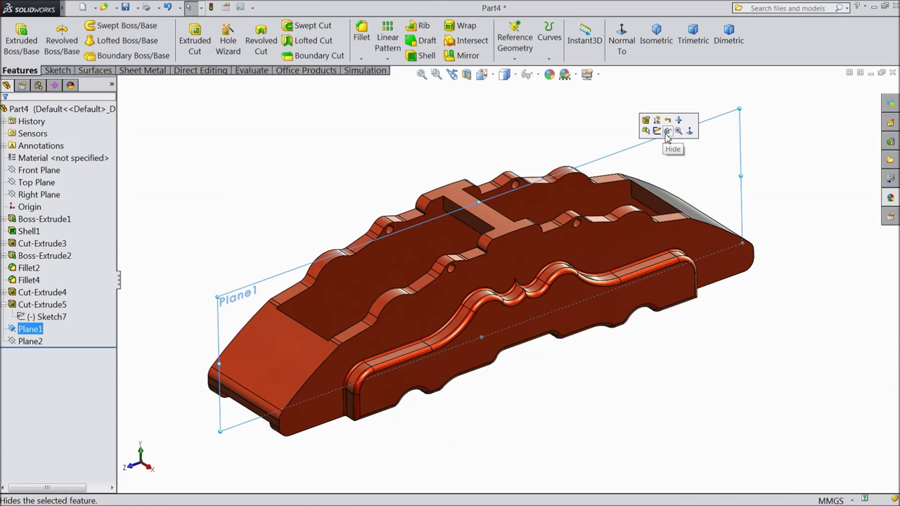
pyautogui.click(381, 151)
pyautogui.moveTo(381, 150)
pyautogui.mouseDown(button='middle')
pyautogui.moveTo(417, 148)
pyautogui.moveTo(404, 128)
pyautogui.moveTo(394, 145)
pyautogui.mouseUp(button='middle')
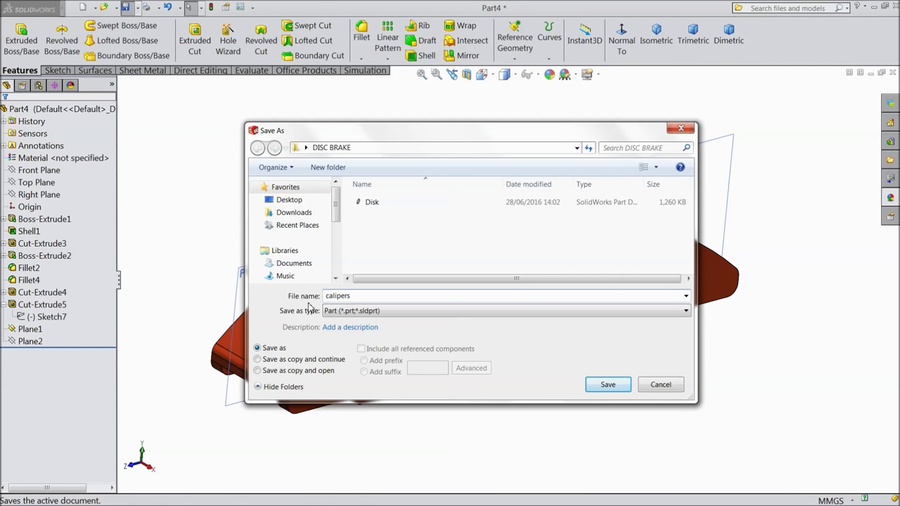
# Step: Save the part as 'calipers' in the DISC BRAKE folder
pyautogui.click(607, 386)
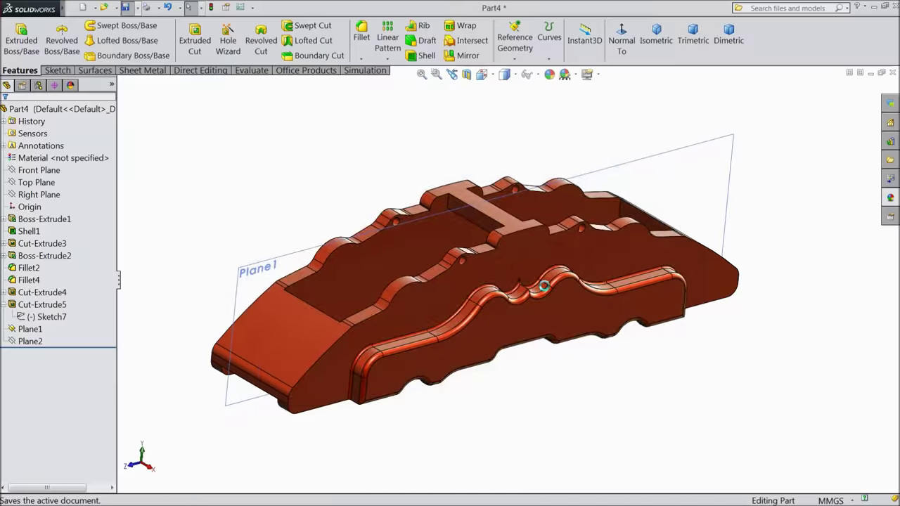
pyautogui.moveTo(476, 272); pyautogui.dragTo(454, 261, button='middle')
pyautogui.scroll(-5, 454, 261)
pyautogui.scroll(-3, 431, 312)
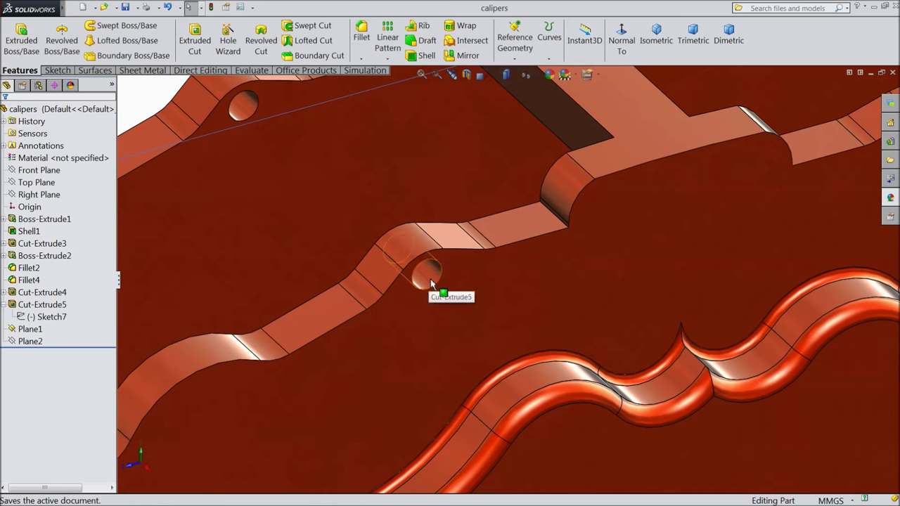
# Step: Sketch on the caliper's inner face and convert the first hole's edge into a circle
pyautogui.click(460, 301)
pyautogui.click(493, 271)
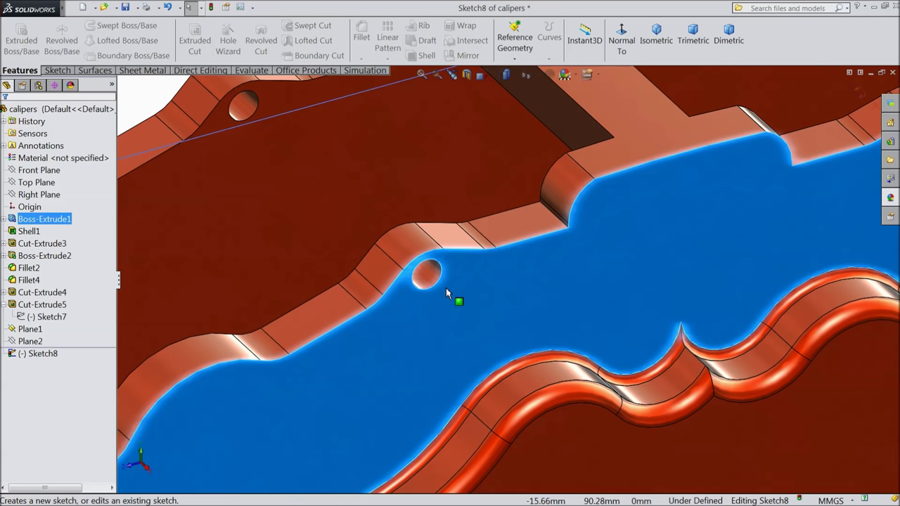
pyautogui.click(57, 71)
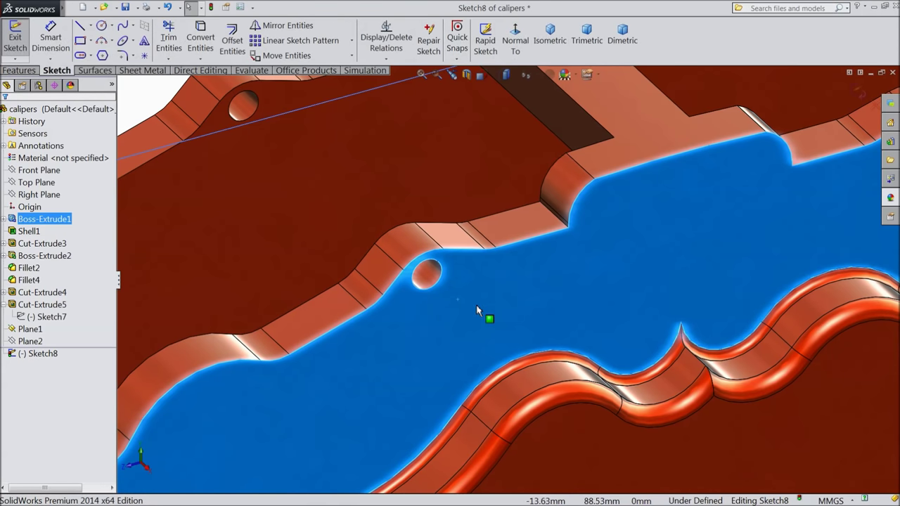
pyautogui.click(438, 292)
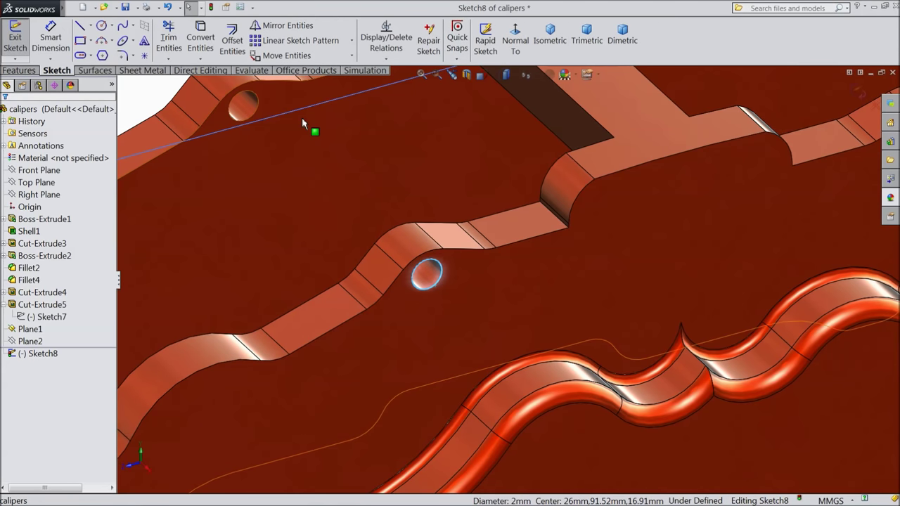
pyautogui.click(203, 47)
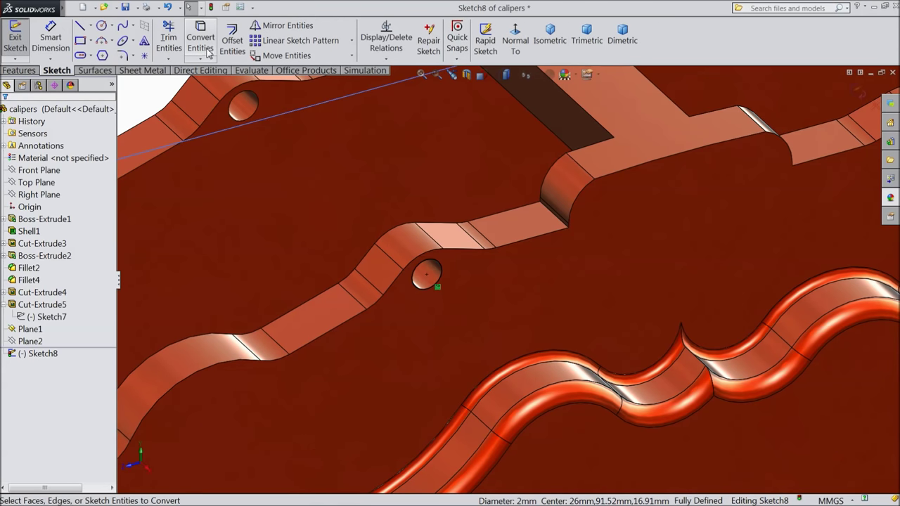
pyautogui.click(27, 71)
pyautogui.click(21, 39)
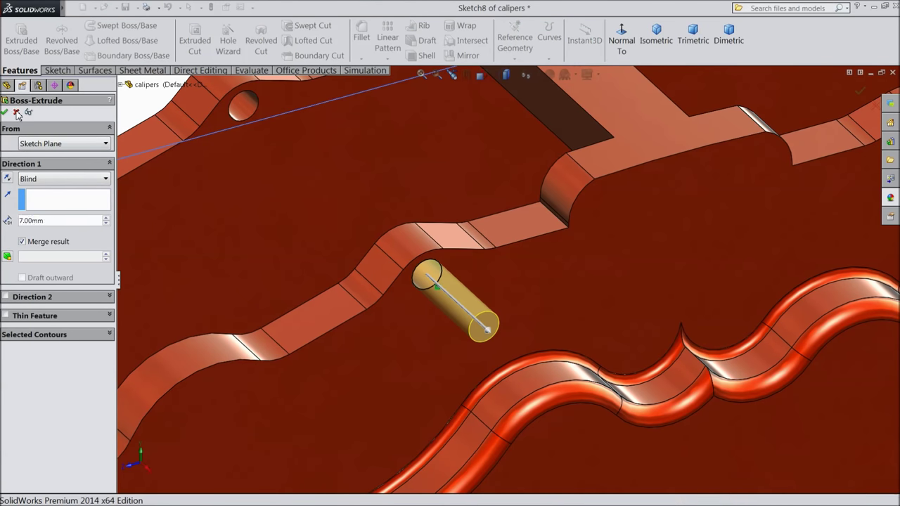
pyautogui.click(15, 112)
# Step: Convert the second hole's edge too, then extrude both circles 26 mm in reversed direction
pyautogui.moveTo(299, 234); pyautogui.dragTo(764, 213, button='middle')
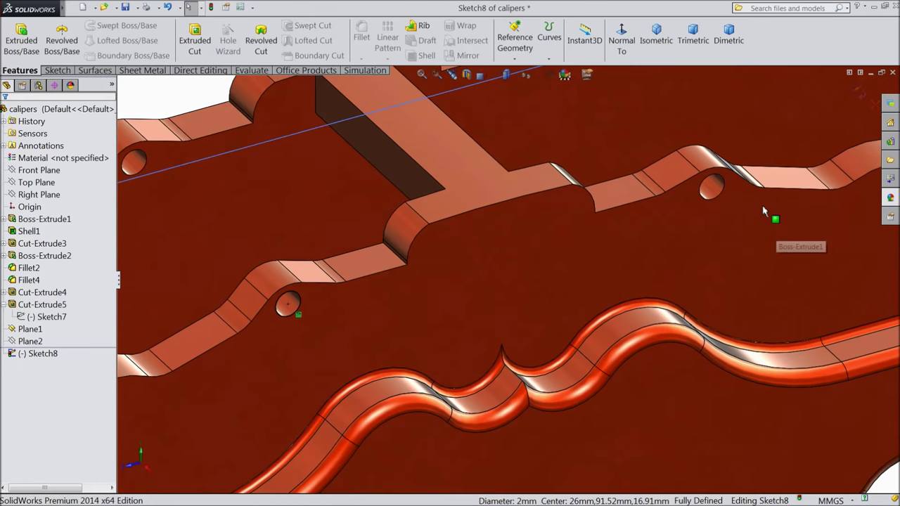
pyautogui.click(718, 191)
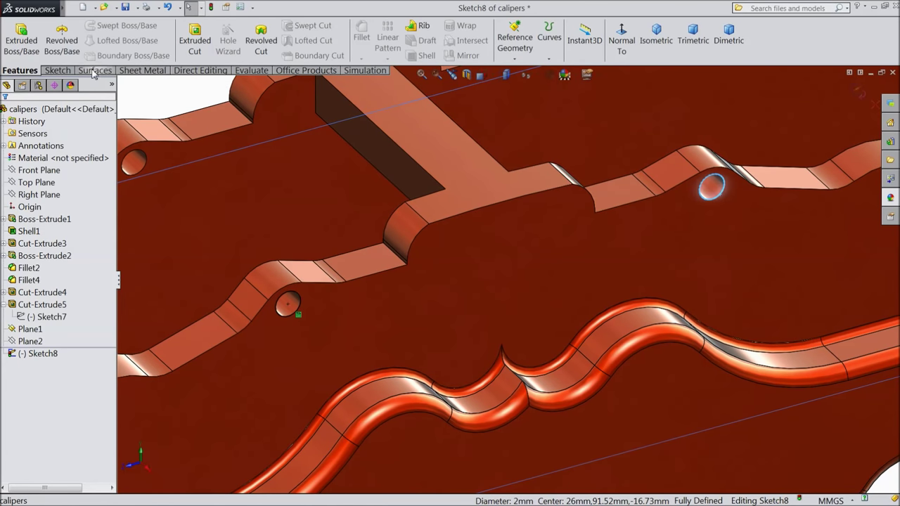
pyautogui.click(57, 71)
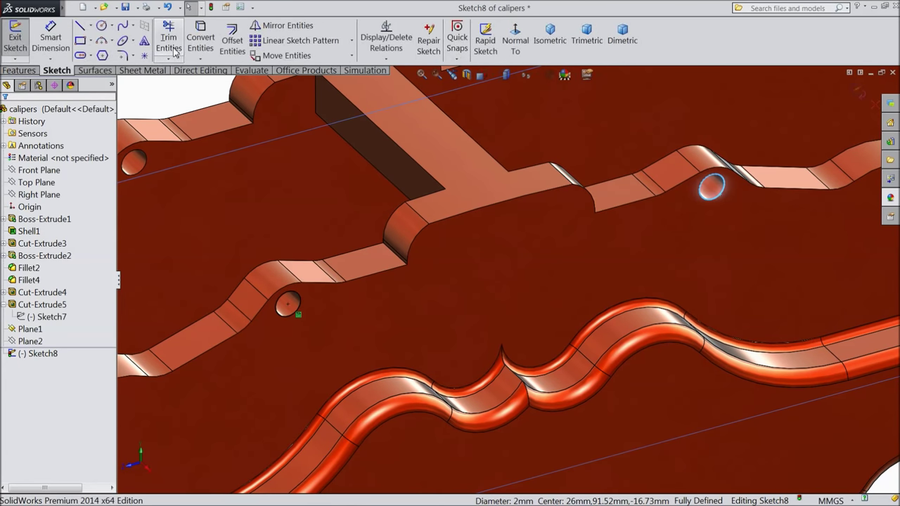
pyautogui.click(201, 39)
pyautogui.scroll(3, 508, 281)
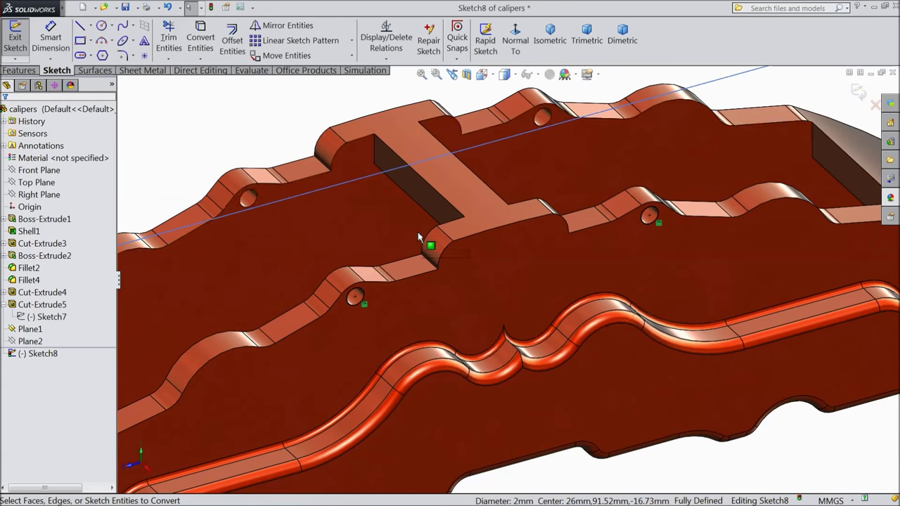
pyautogui.click(30, 73)
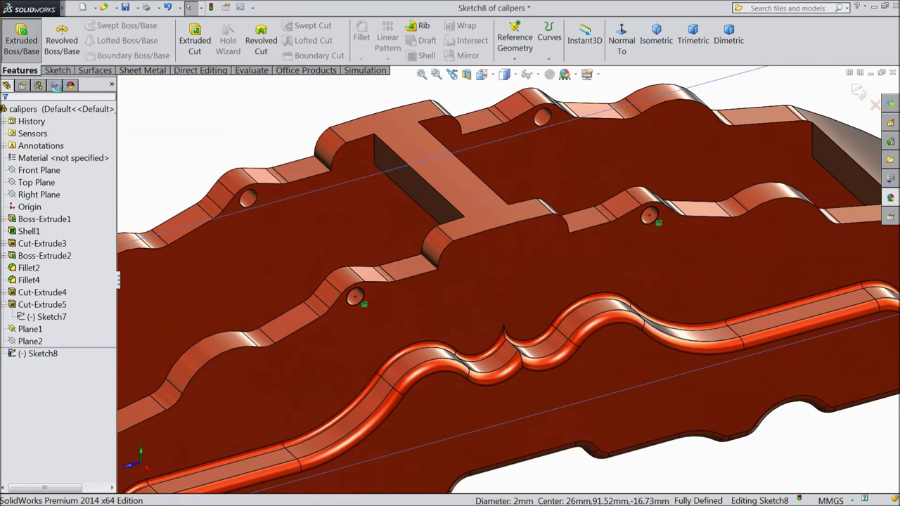
pyautogui.click(22, 40)
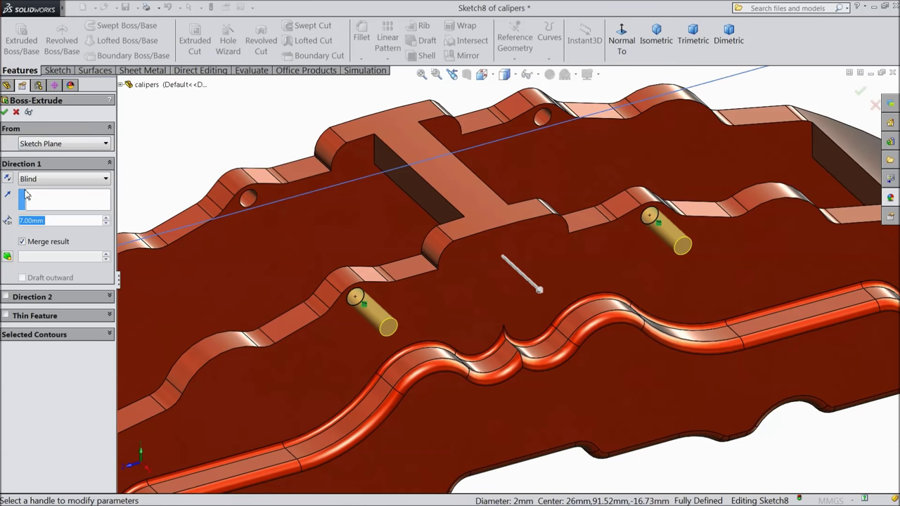
pyautogui.click(8, 180)
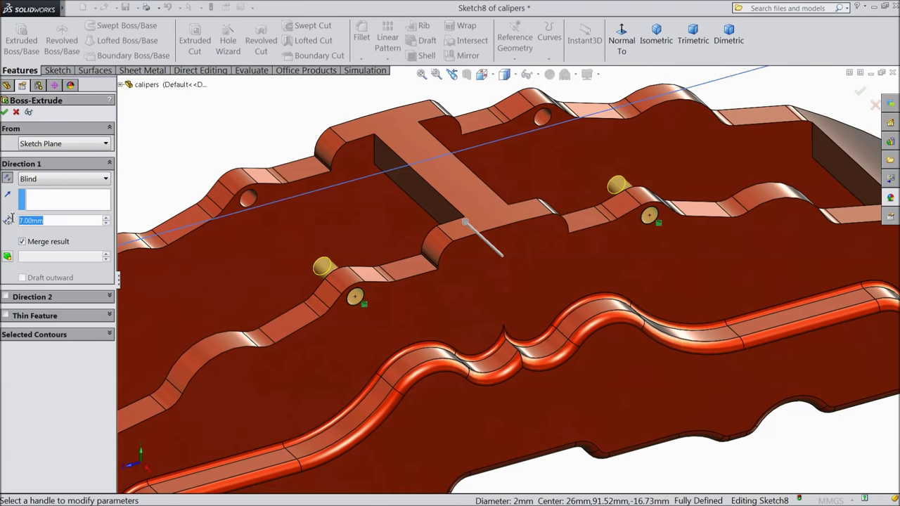
pyautogui.write('26')
pyautogui.press('Return')
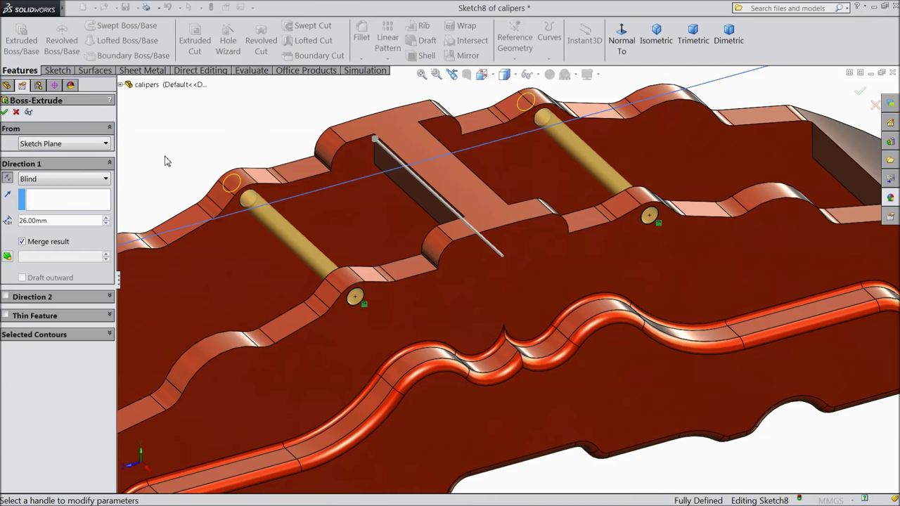
pyautogui.click(5, 113)
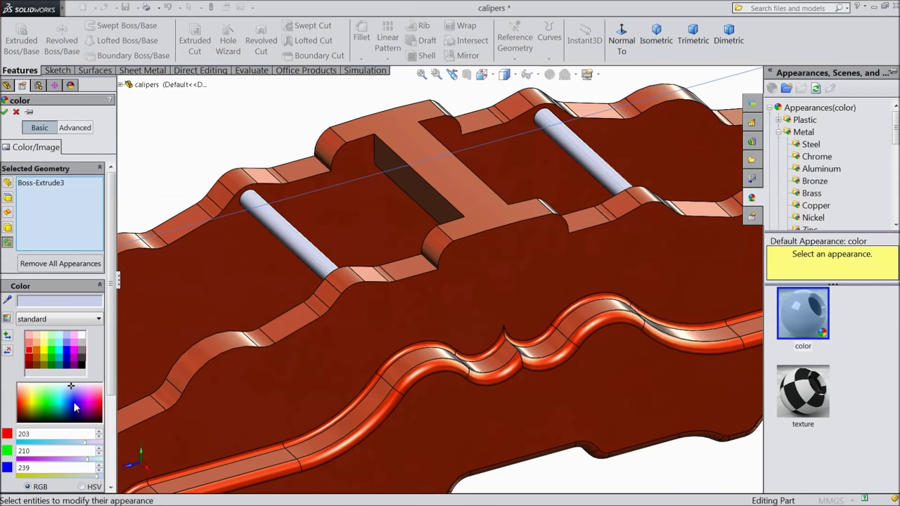
# Step: Give the two pins the pure blue colour (RGB 0, 0, 255)
pyautogui.click(68, 354)
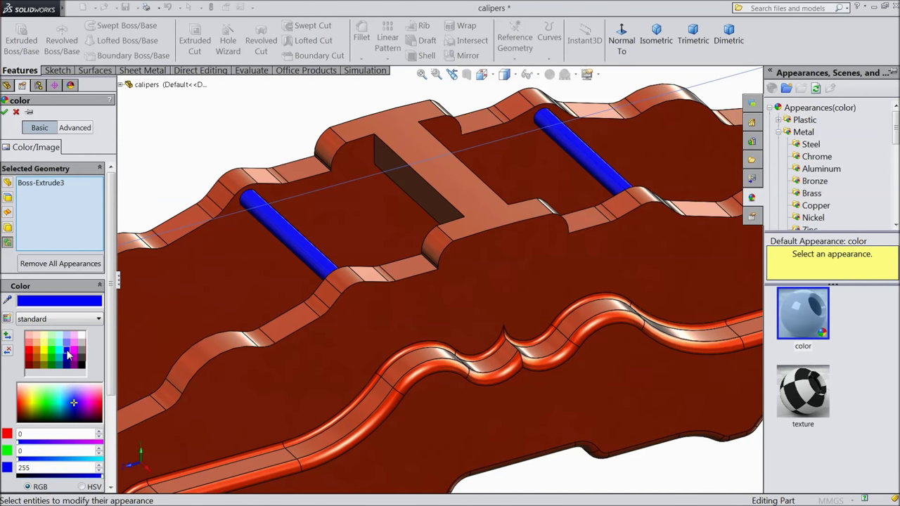
pyautogui.click(5, 113)
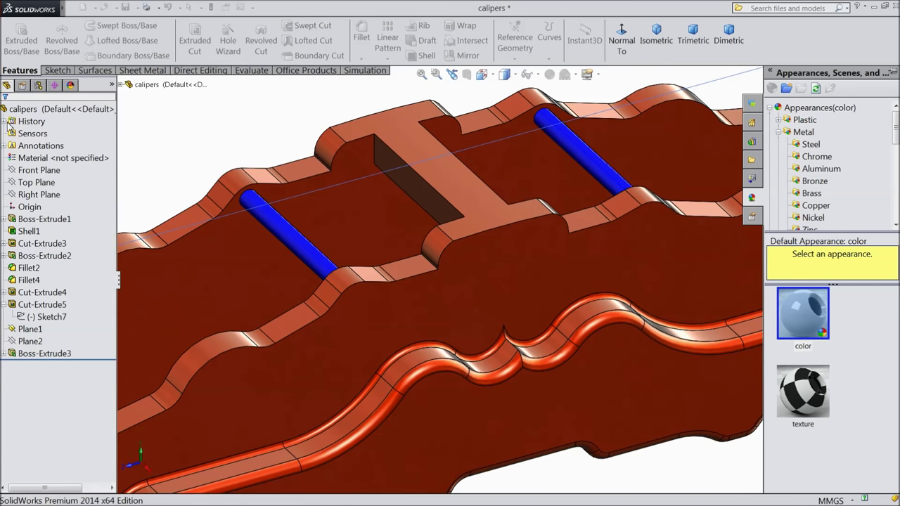
pyautogui.click(41, 242)
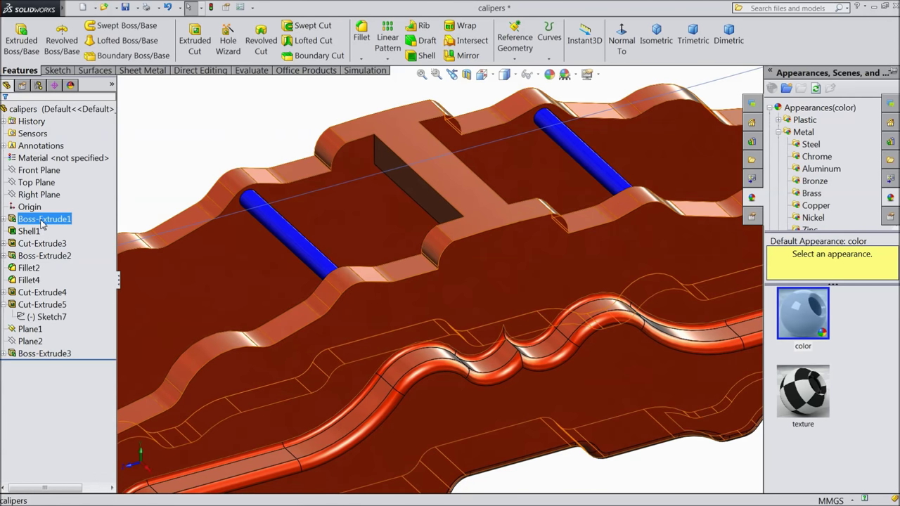
# Step: Recolour the caliper body features from Boss-Extrude1 down to Plane2 to orange-red (RGB 255, 71, 0)
pyautogui.click(44, 219)
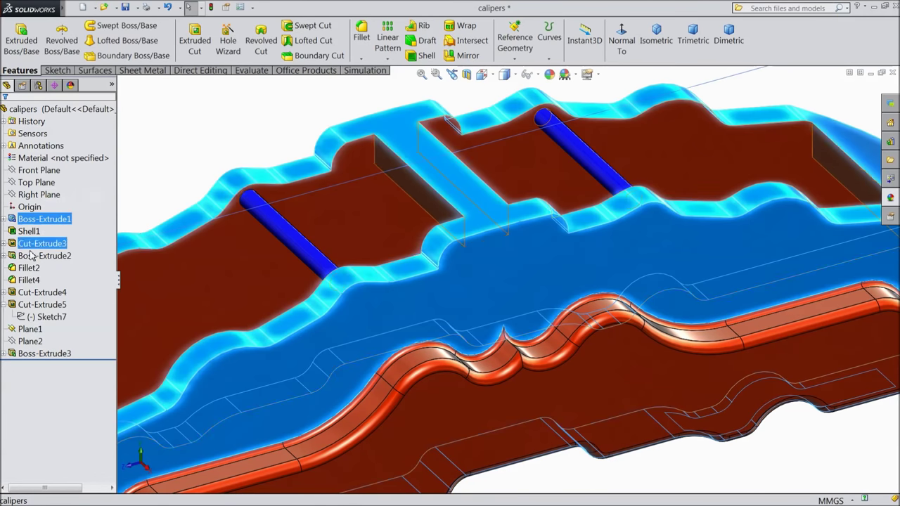
pyautogui.keyDown('shift'); pyautogui.click(31, 343); pyautogui.keyUp('shift')
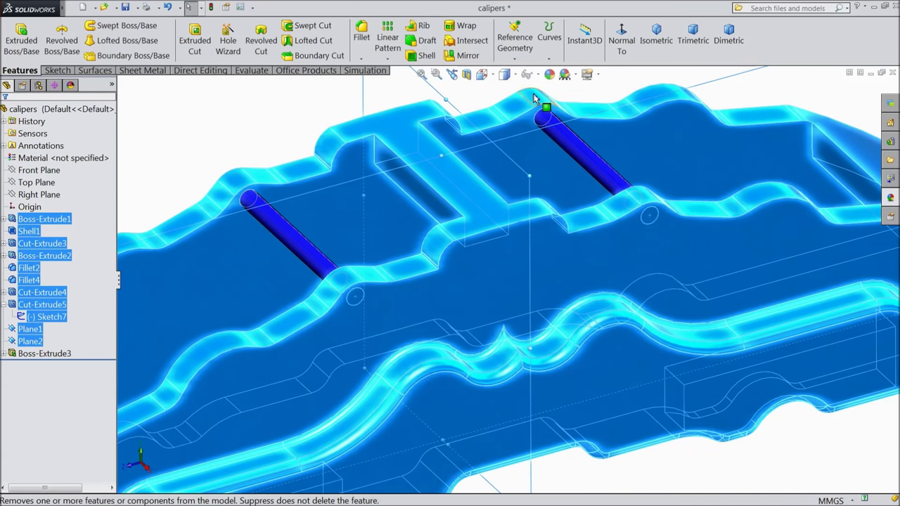
pyautogui.click(547, 74)
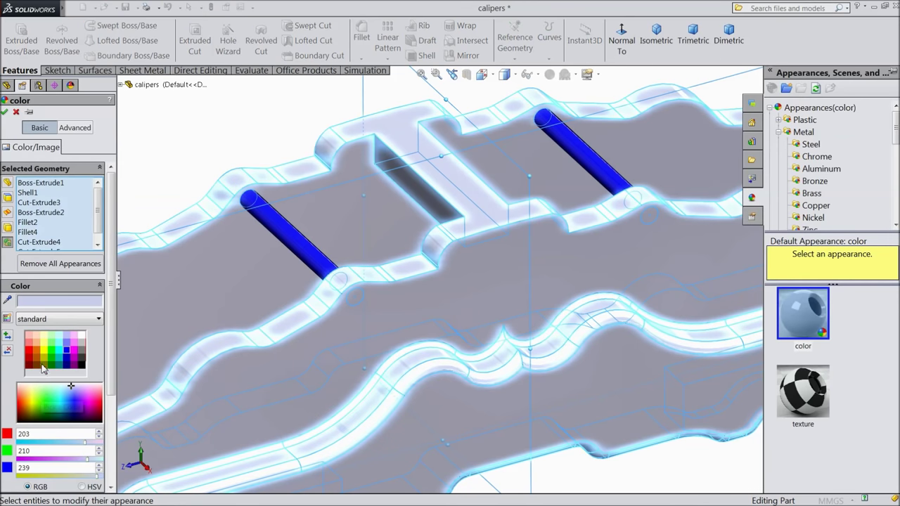
pyautogui.click(40, 353)
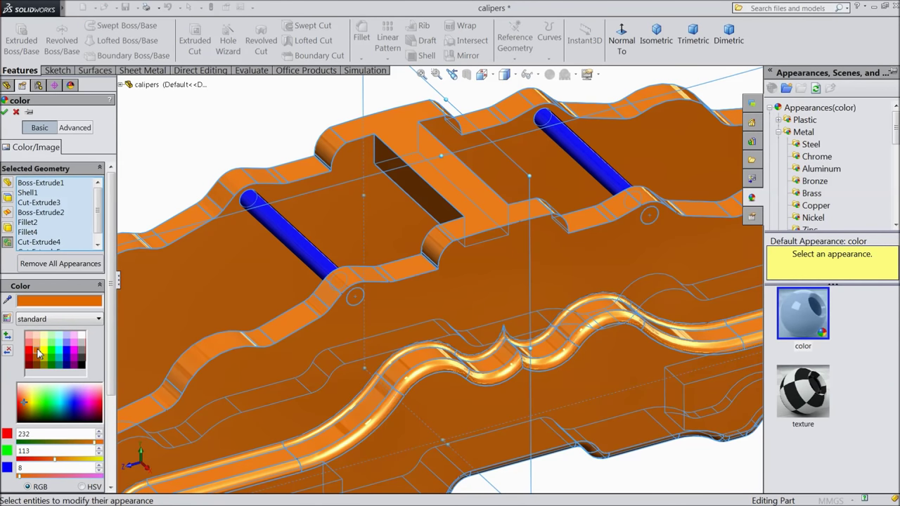
pyautogui.click(30, 349)
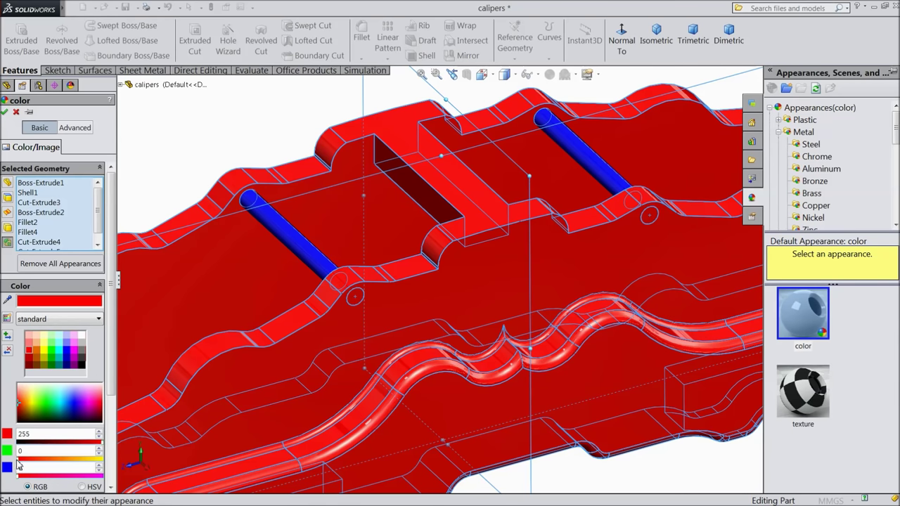
pyautogui.moveTo(19, 461); pyautogui.dragTo(42, 465)
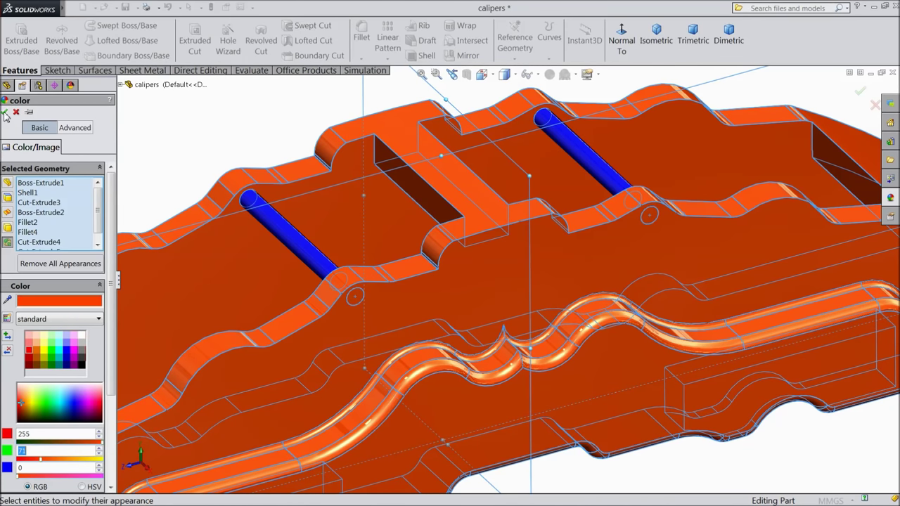
pyautogui.click(5, 113)
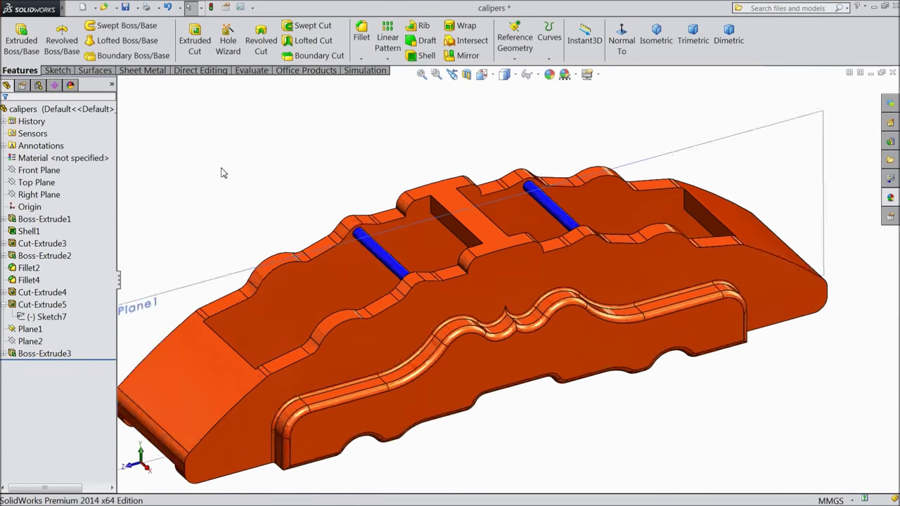
pyautogui.press('f')
pyautogui.moveTo(226, 197)
pyautogui.mouseDown(button='middle')
pyautogui.moveTo(269, 239)
pyautogui.moveTo(227, 173)
pyautogui.moveTo(234, 195)
pyautogui.mouseUp(button='middle')
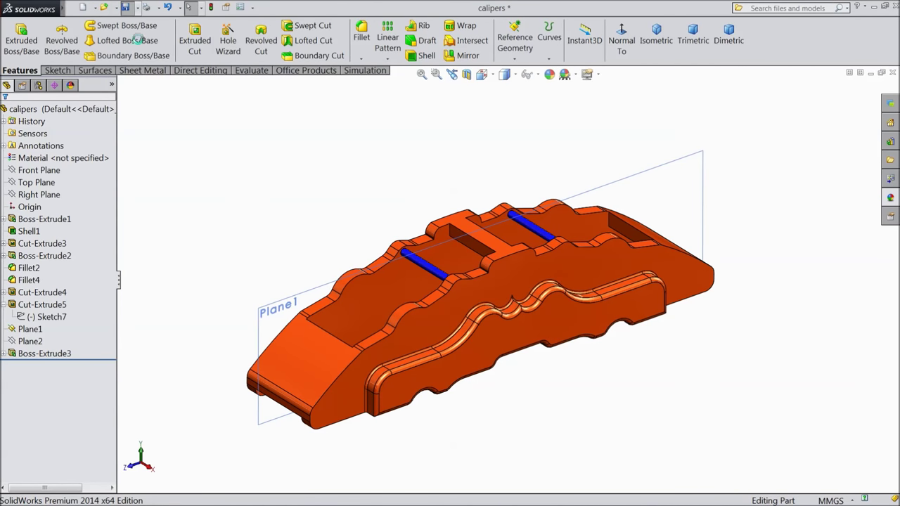
pyautogui.scroll(-2, 470, 343)
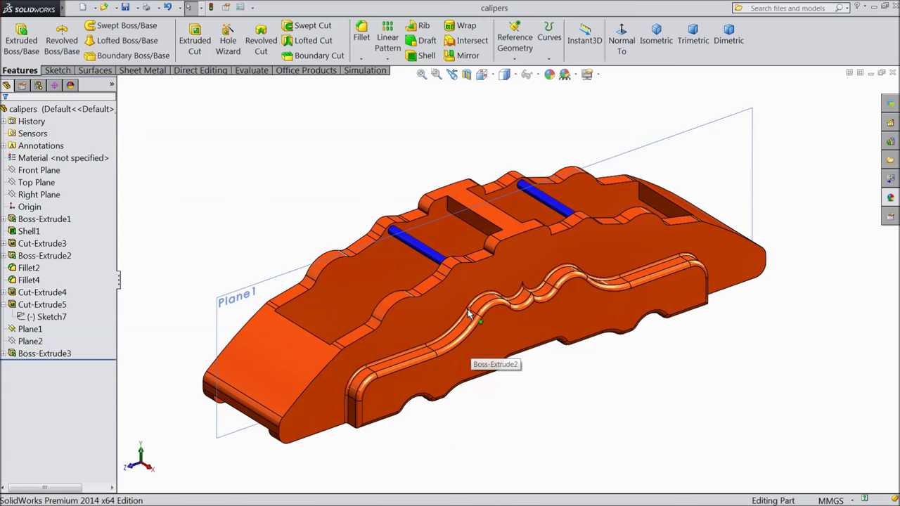
pyautogui.click(76, 7)
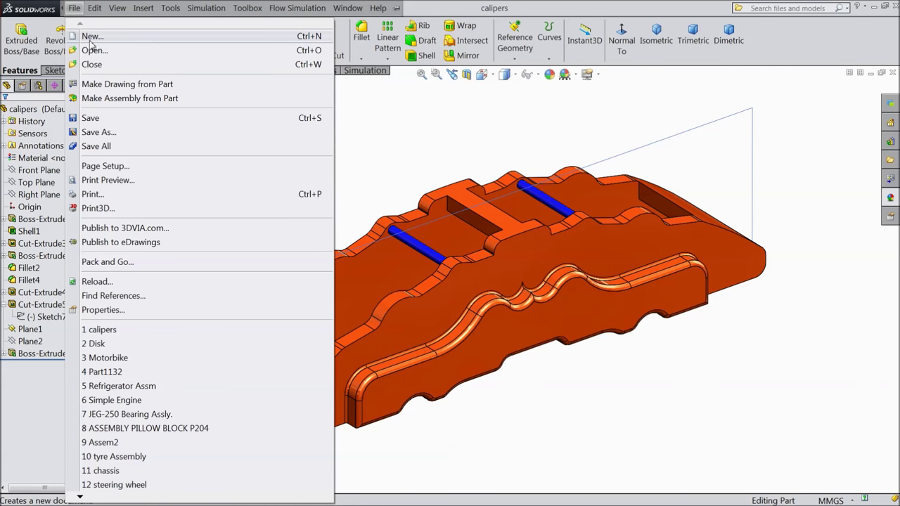
# Step: Create a new assembly and insert the Disk part at the origin
pyautogui.click(91, 37)
pyautogui.click(190, 261)
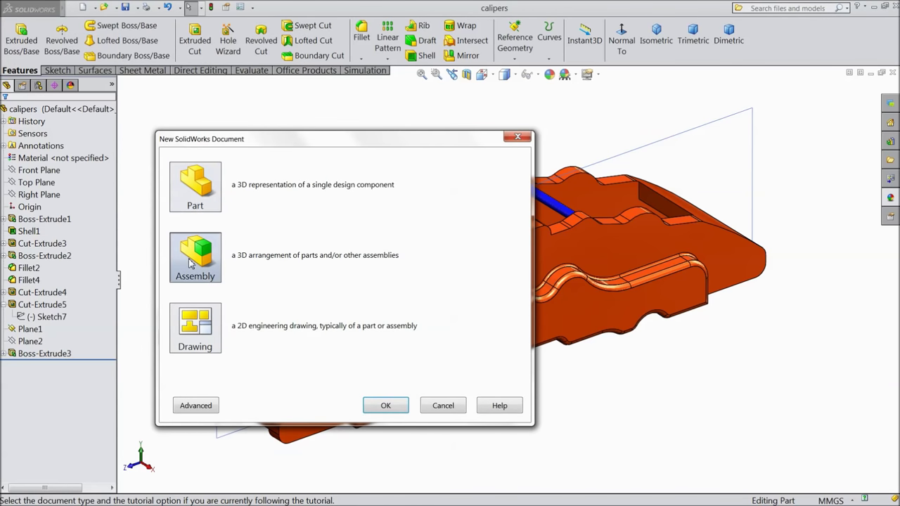
pyautogui.click(385, 404)
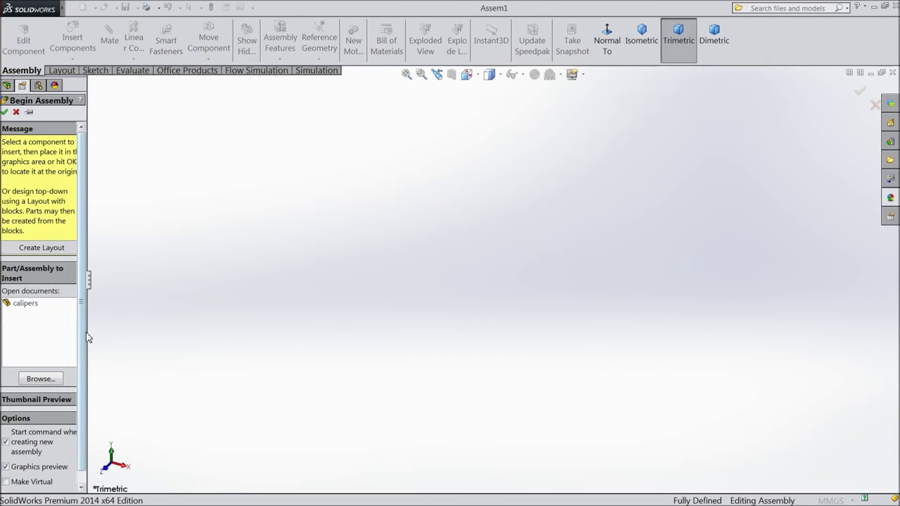
pyautogui.moveTo(89, 332); pyautogui.dragTo(111, 333)
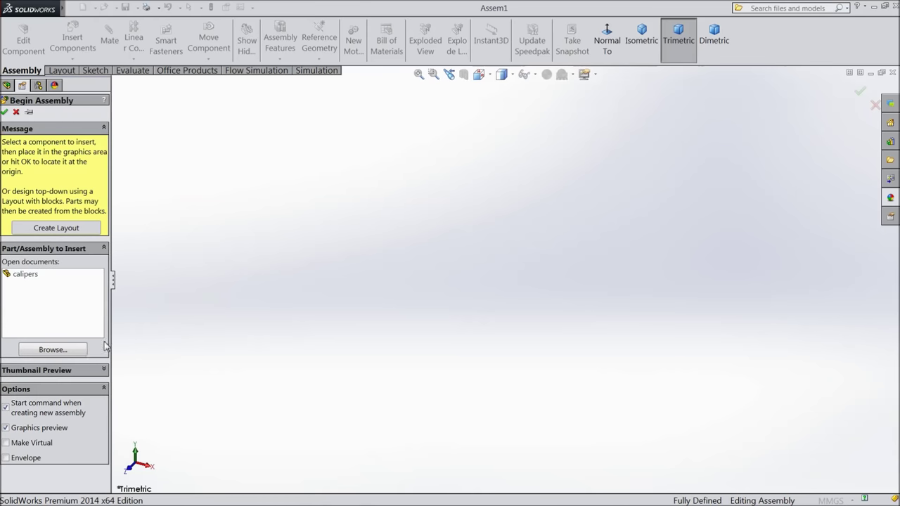
pyautogui.click(55, 348)
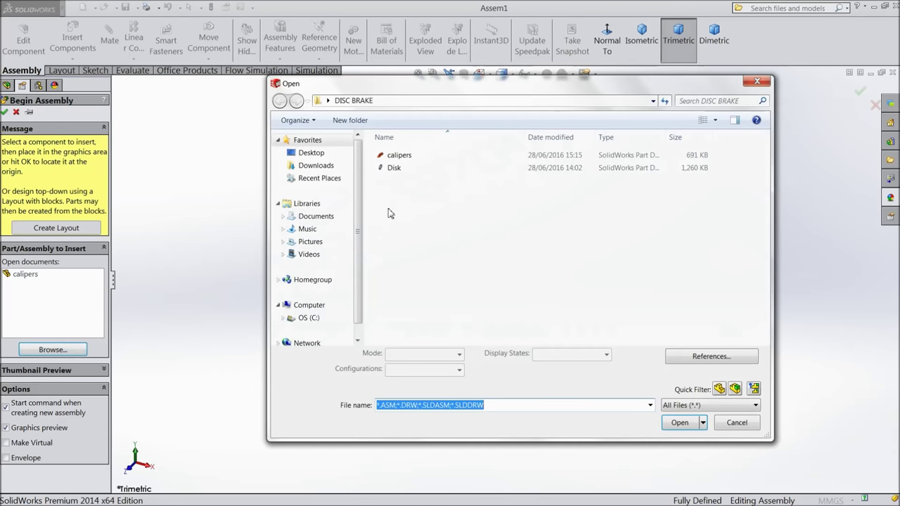
pyautogui.click(402, 169)
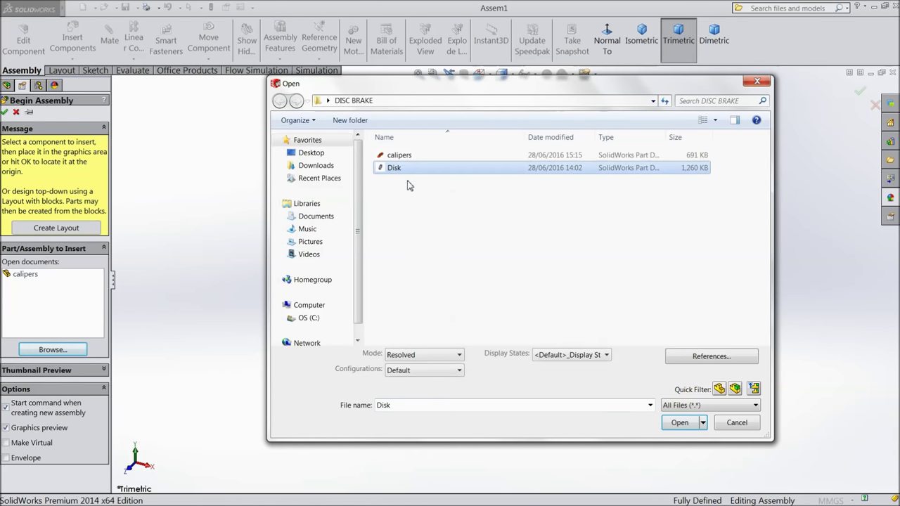
pyautogui.click(682, 425)
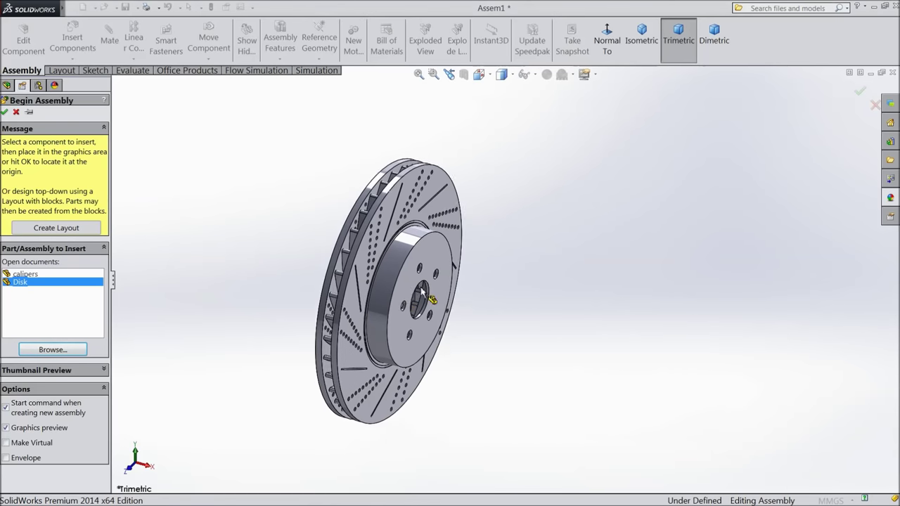
pyautogui.click(533, 74)
pyautogui.click(540, 93)
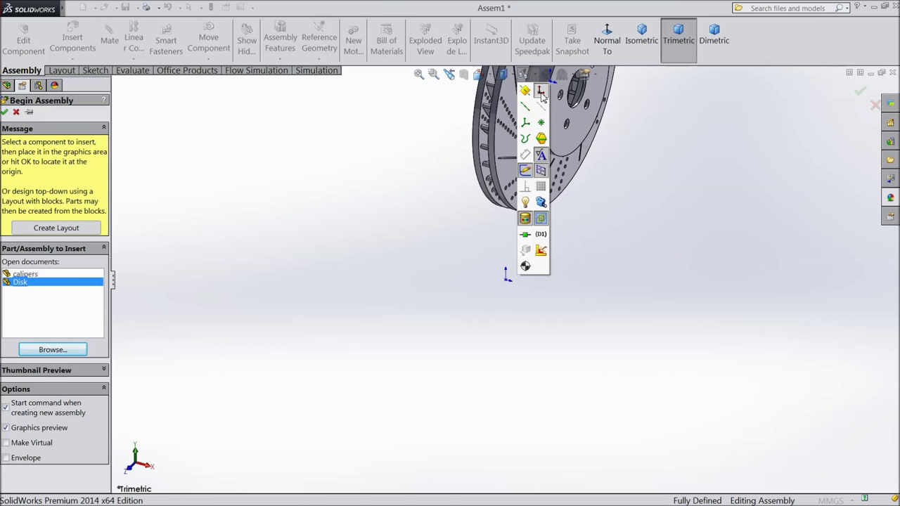
pyautogui.click(540, 92)
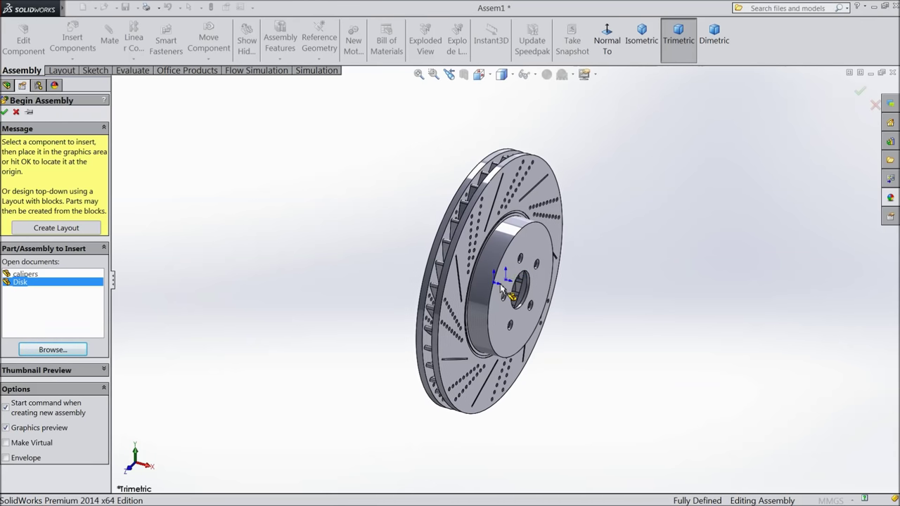
pyautogui.click(506, 281)
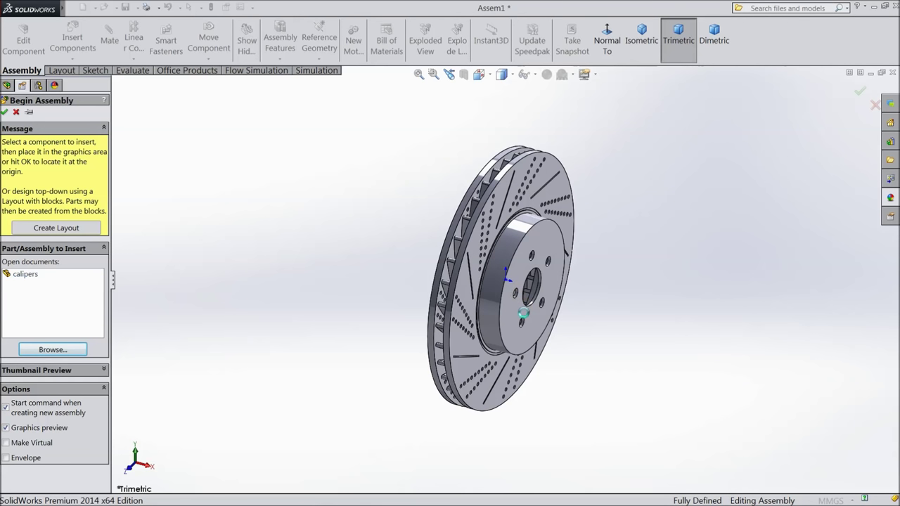
# Step: Apply the Plain White scene background and turn the disk nearly front-on
pyautogui.click(580, 74)
pyautogui.click(594, 34)
pyautogui.moveTo(517, 208); pyautogui.dragTo(374, 215, button='middle')
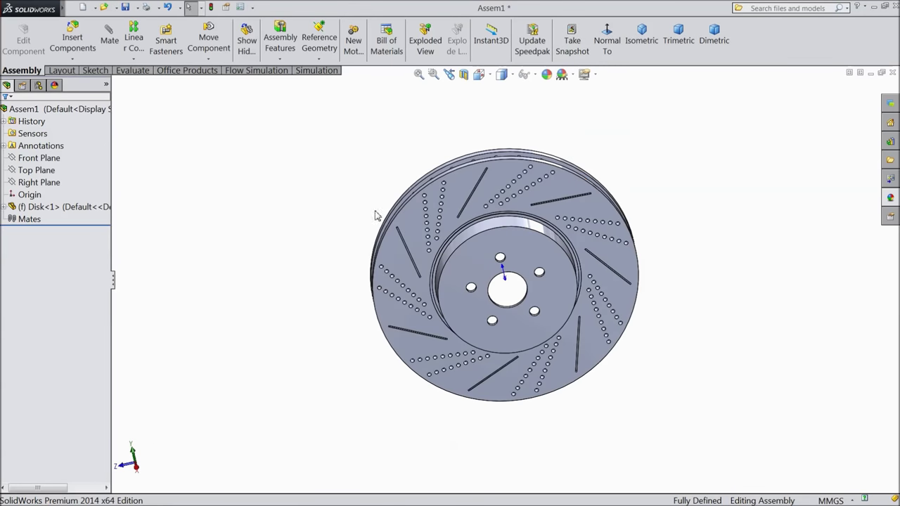
pyautogui.click(468, 201)
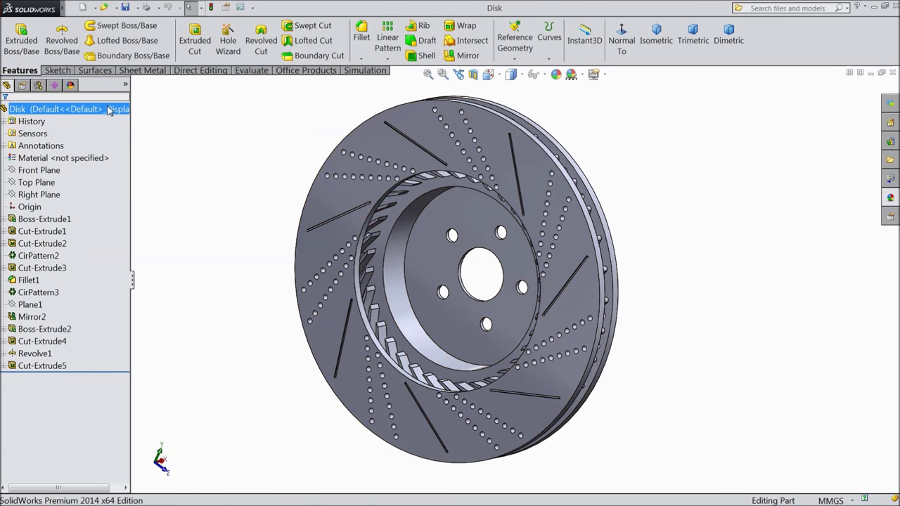
# Step: Apply the satin finish stainless steel appearance to the Disk and orbit to check it
pyautogui.click(890, 199)
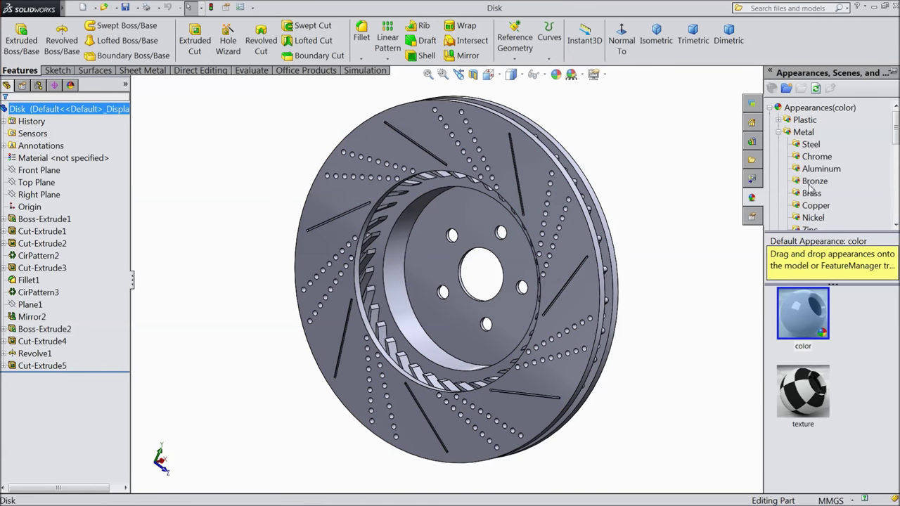
pyautogui.click(811, 144)
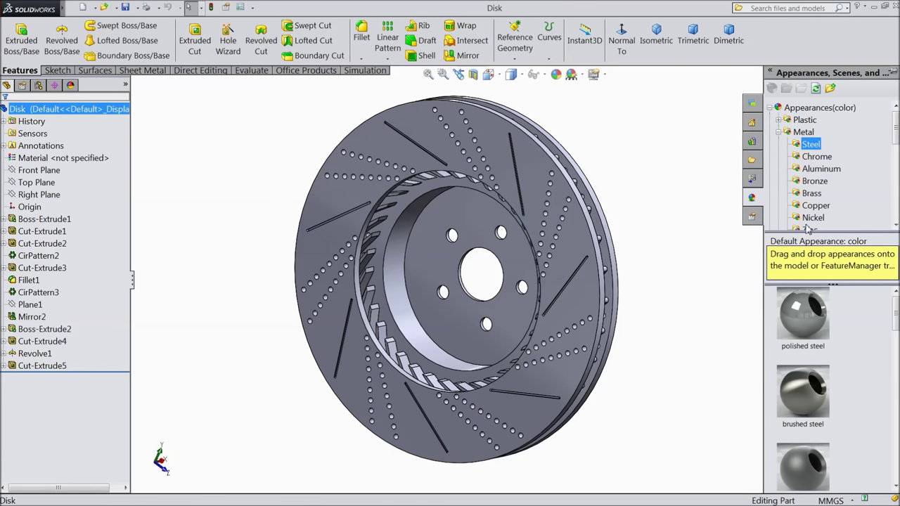
pyautogui.doubleClick(808, 335)
pyautogui.moveTo(646, 255); pyautogui.dragTo(708, 395, button='middle')
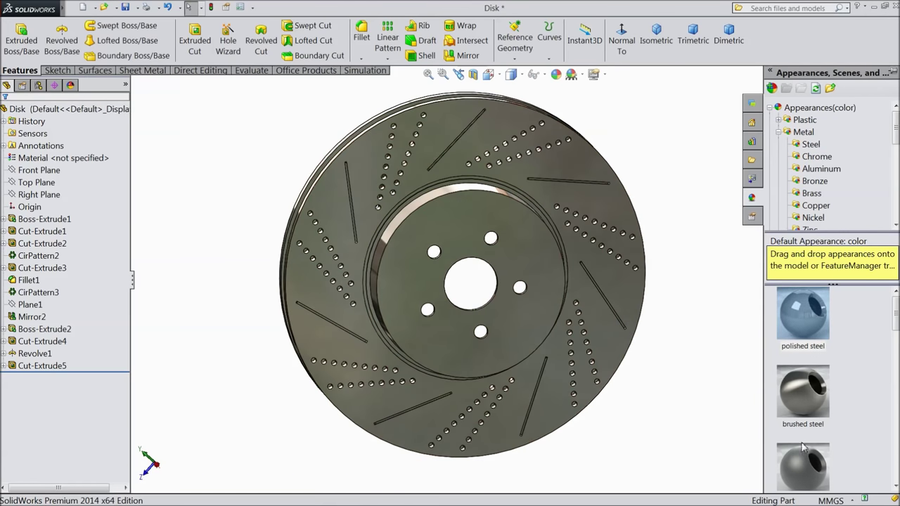
pyautogui.doubleClick(803, 465)
pyautogui.moveTo(706, 307)
pyautogui.mouseDown(button='middle')
pyautogui.moveTo(695, 203)
pyautogui.moveTo(723, 302)
pyautogui.mouseUp(button='middle')
pyautogui.moveTo(611, 311); pyautogui.dragTo(648, 250, button='middle')
pyautogui.click(648, 251)
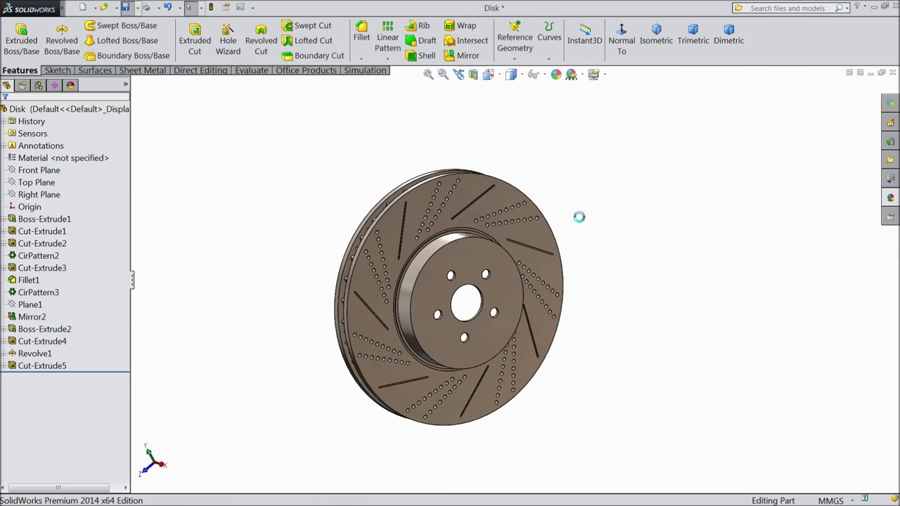
pyautogui.scroll(-2, 584, 219)
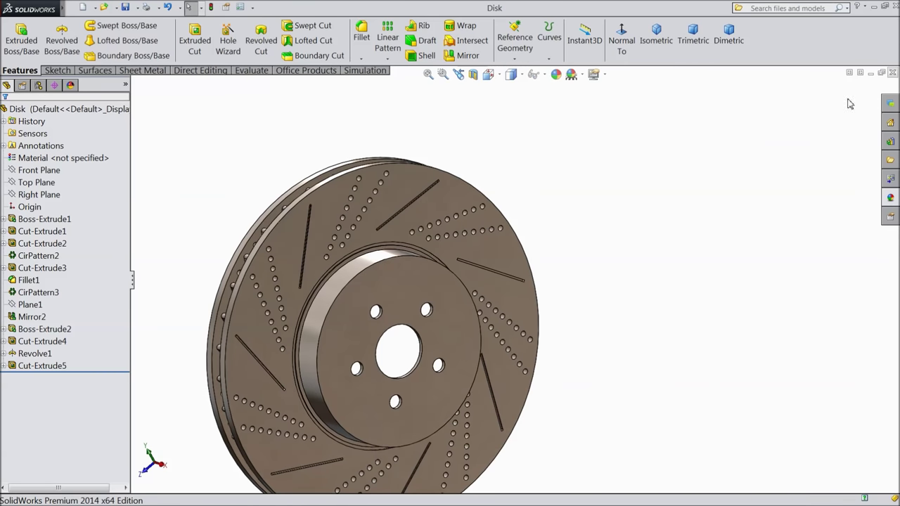
pyautogui.moveTo(339, 242)
pyautogui.mouseDown(button='middle')
pyautogui.moveTo(344, 176)
pyautogui.moveTo(341, 225)
pyautogui.mouseUp(button='middle')
# Step: Insert the calipers part into the assembly, placing it above the disk
pyautogui.click(72, 44)
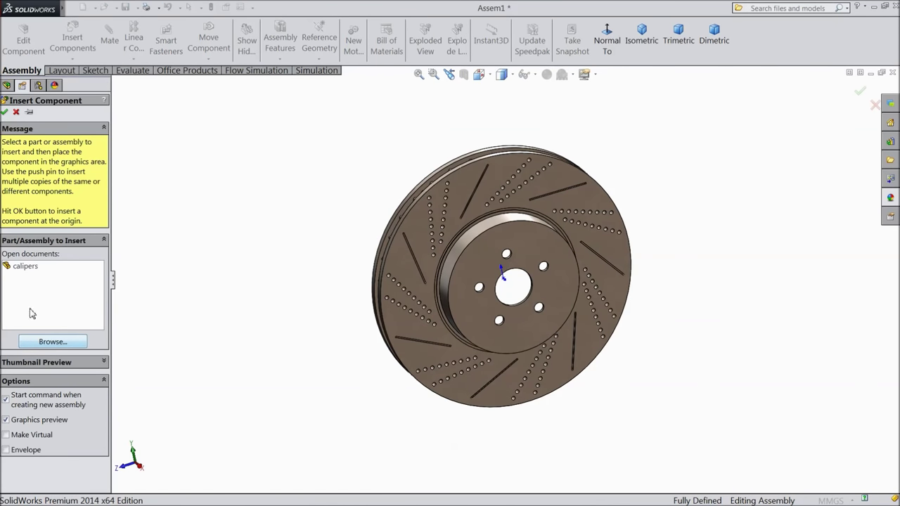
pyautogui.click(24, 266)
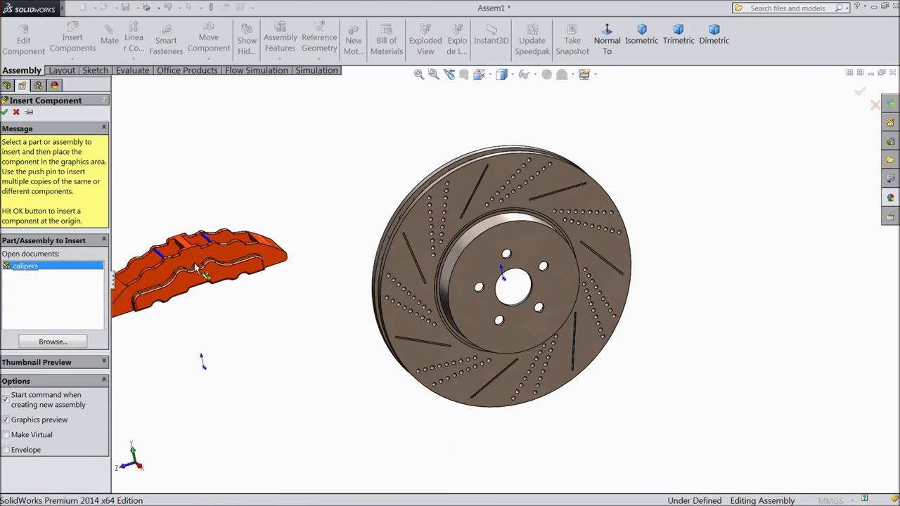
pyautogui.click(422, 123)
pyautogui.moveTo(326, 218); pyautogui.dragTo(346, 231, button='middle')
pyautogui.scroll(-3, 441, 197)
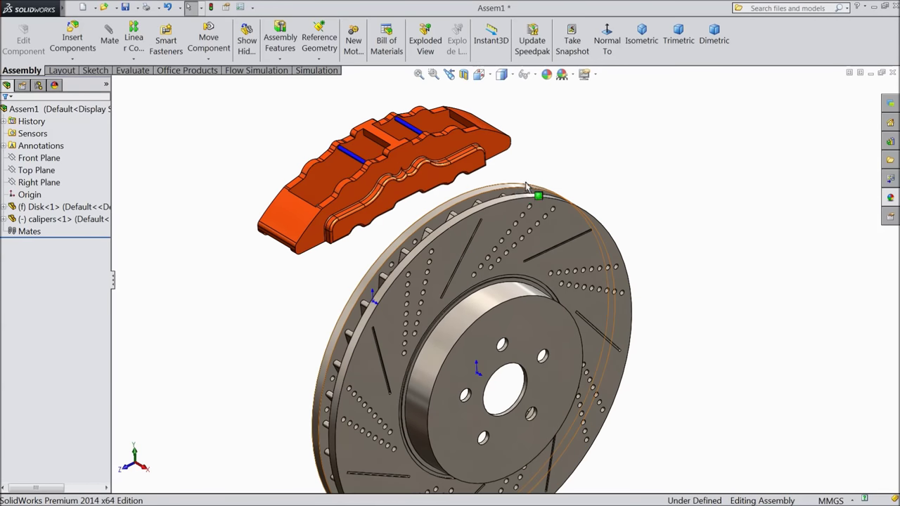
# Step: Select the Disk's Front Plane together with the caliper's Front Plane
pyautogui.click(26, 172)
pyautogui.click(4, 207)
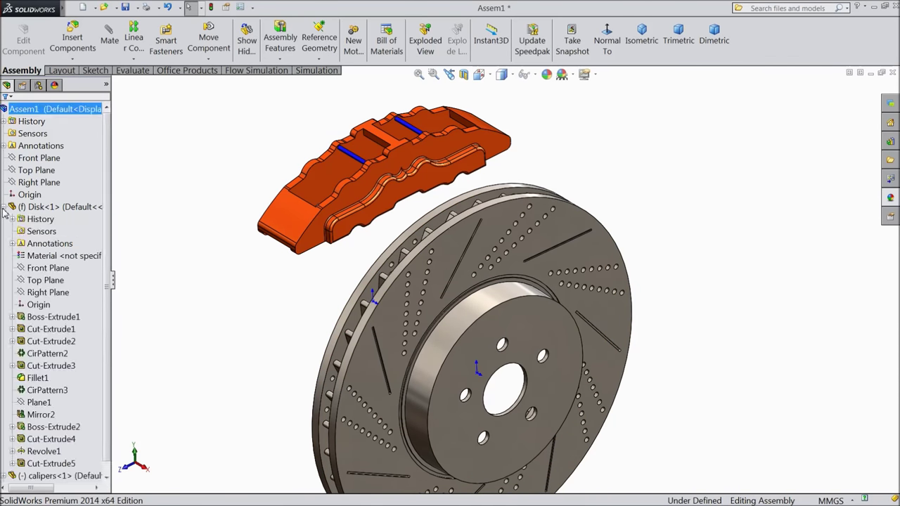
pyautogui.click(46, 281)
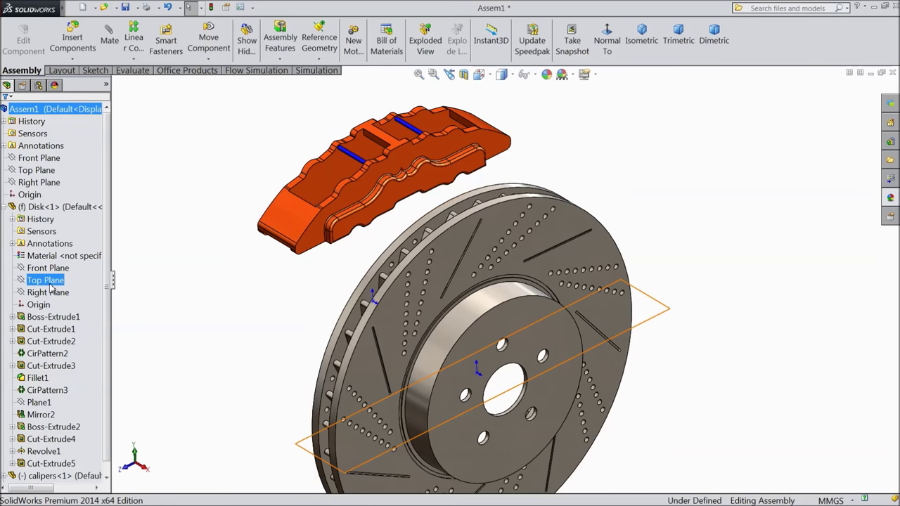
pyautogui.click(51, 294)
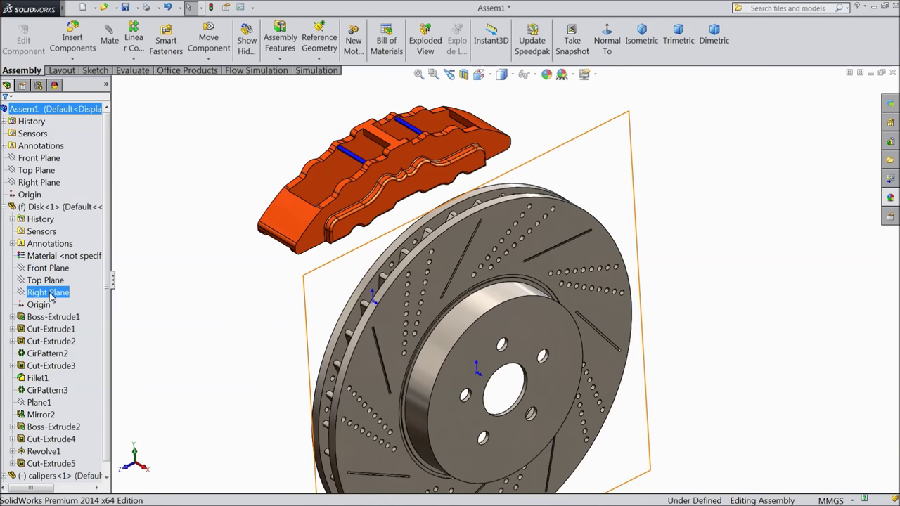
pyautogui.click(50, 294)
pyautogui.keyDown('ctrl'); pyautogui.click(42, 281); pyautogui.keyUp('ctrl')
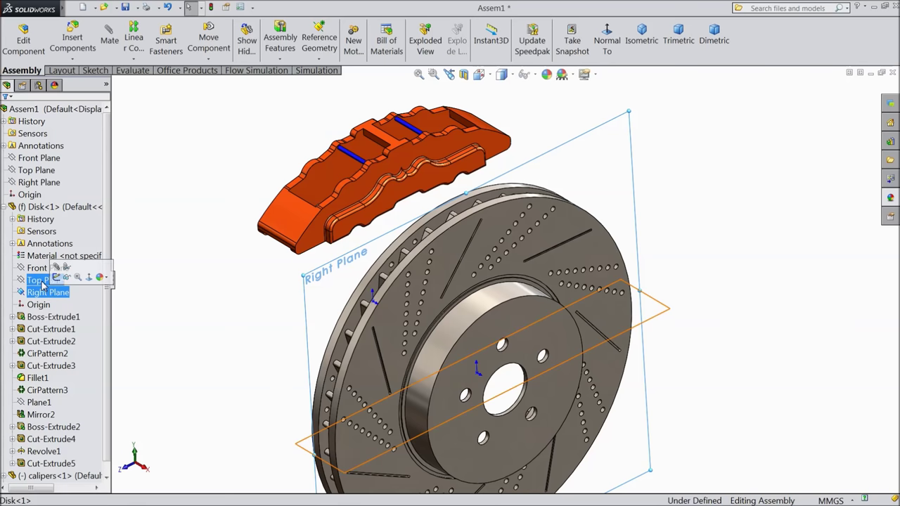
pyautogui.click(40, 268)
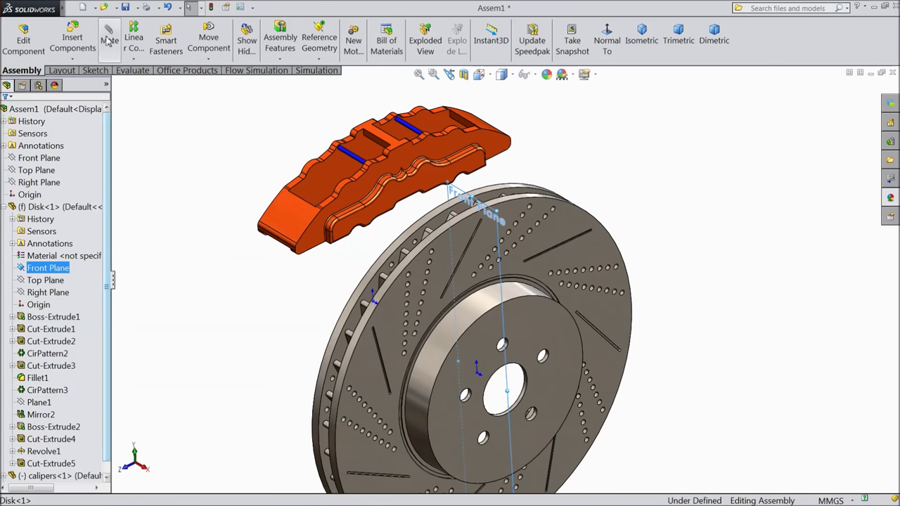
pyautogui.scroll(-1, 106, 208)
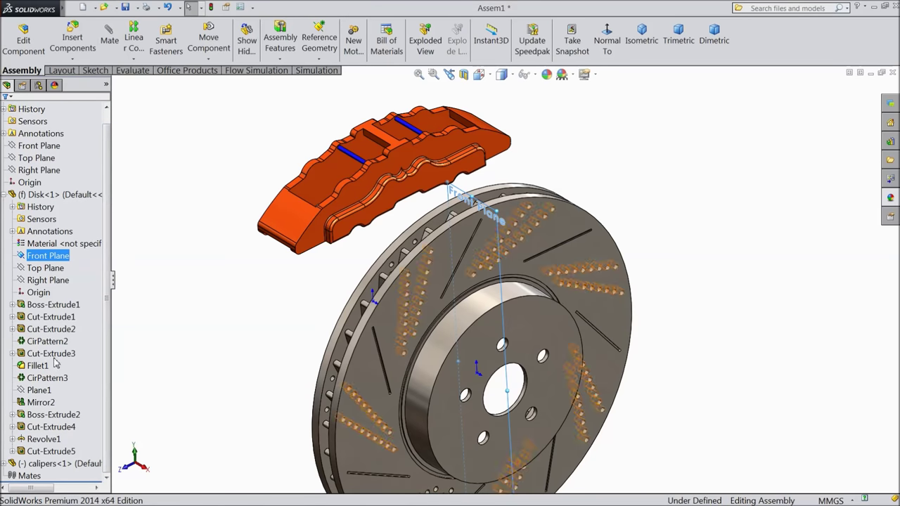
pyautogui.click(4, 464)
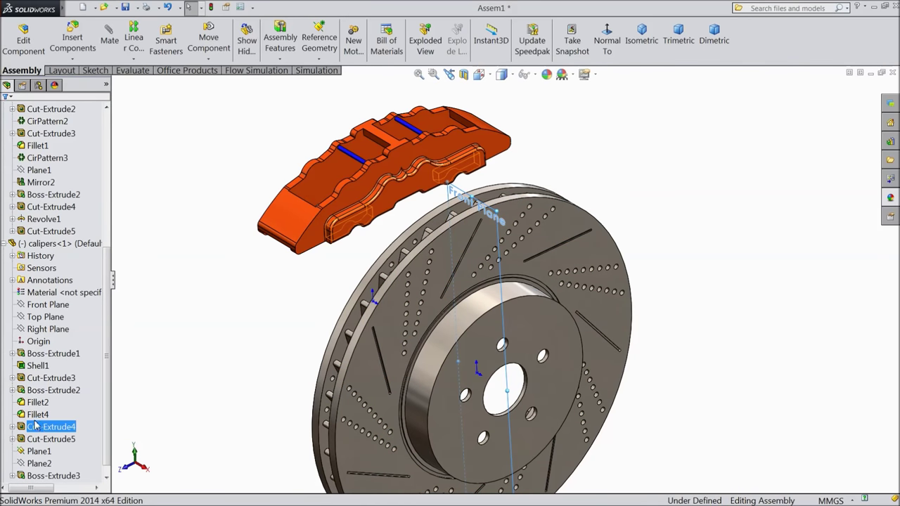
pyautogui.click(48, 340)
pyautogui.click(47, 304)
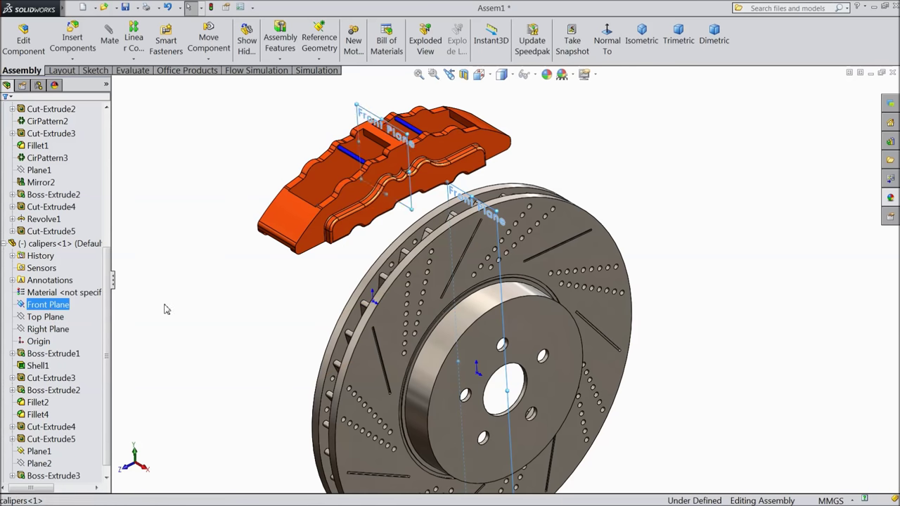
pyautogui.moveTo(201, 302); pyautogui.dragTo(234, 296, button='middle')
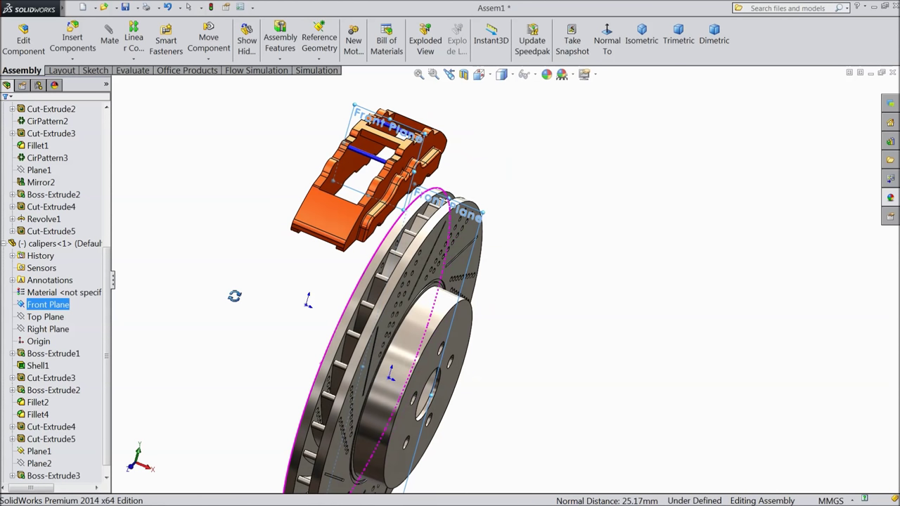
# Step: Mate the two Front Planes coincident, then pick a Right Plane for the next mate
pyautogui.click(109, 42)
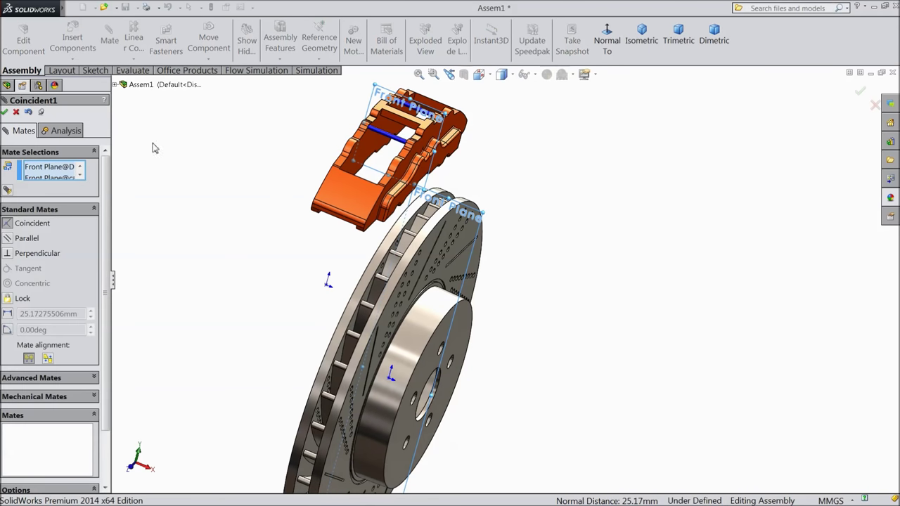
pyautogui.moveTo(260, 267); pyautogui.dragTo(211, 245, button='middle')
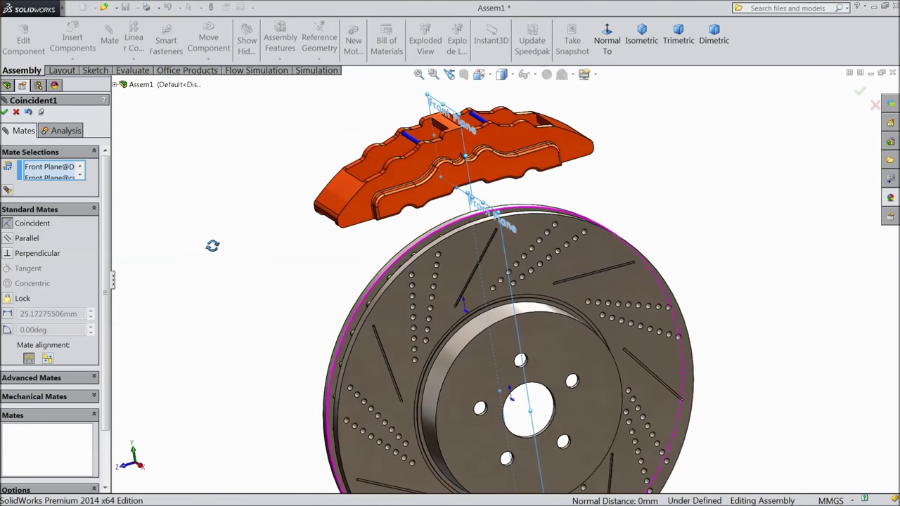
pyautogui.click(5, 113)
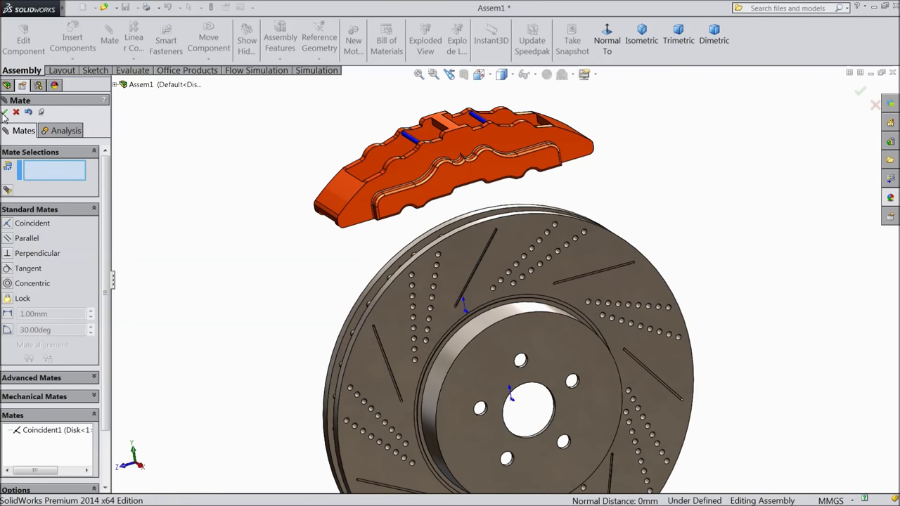
pyautogui.click(115, 85)
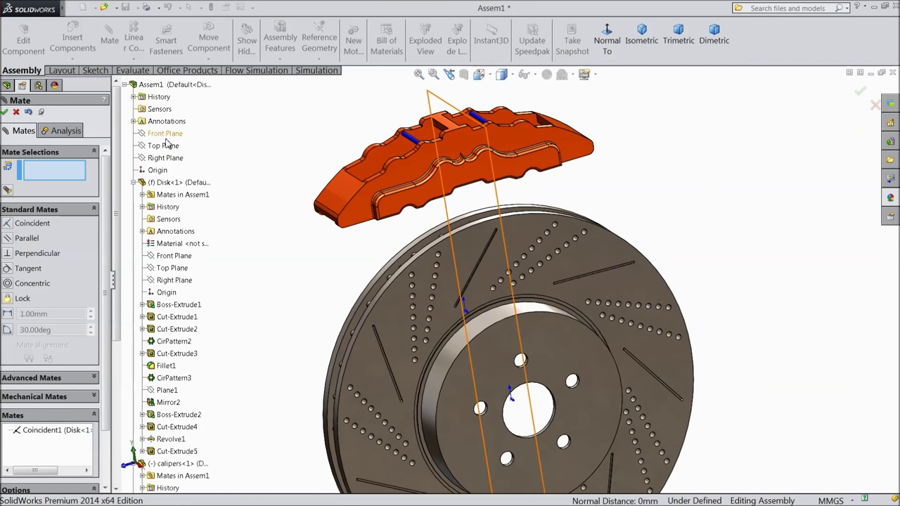
pyautogui.click(165, 157)
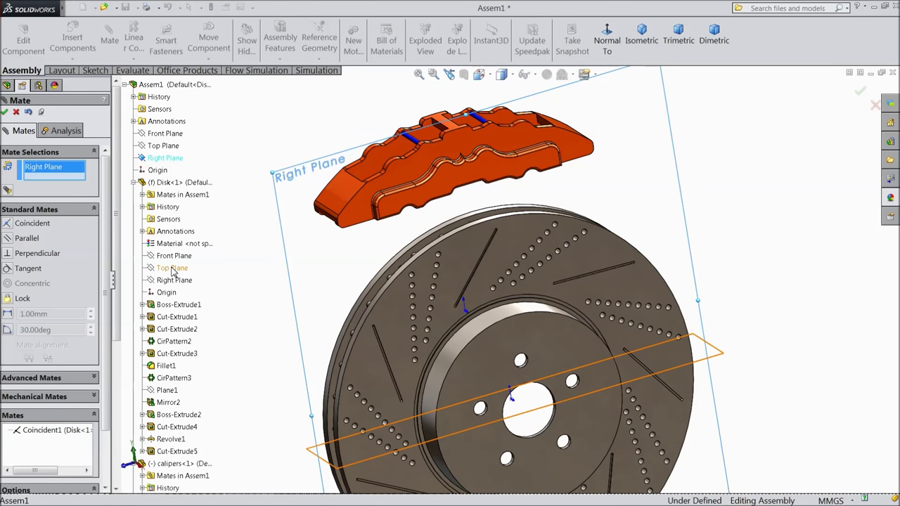
# Step: Clear selections, pair the disk's Right Plane with the caliper's Plane1, then clear them again
pyautogui.rightClick(39, 169)
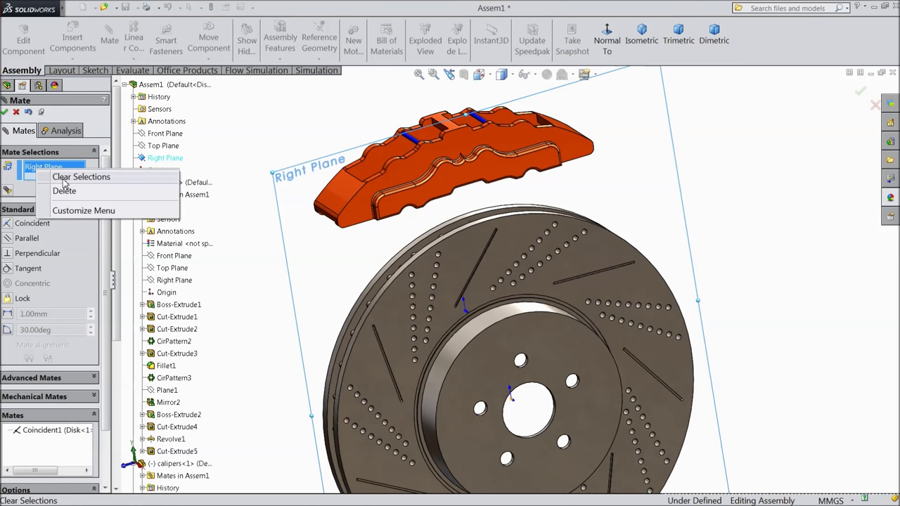
pyautogui.click(64, 180)
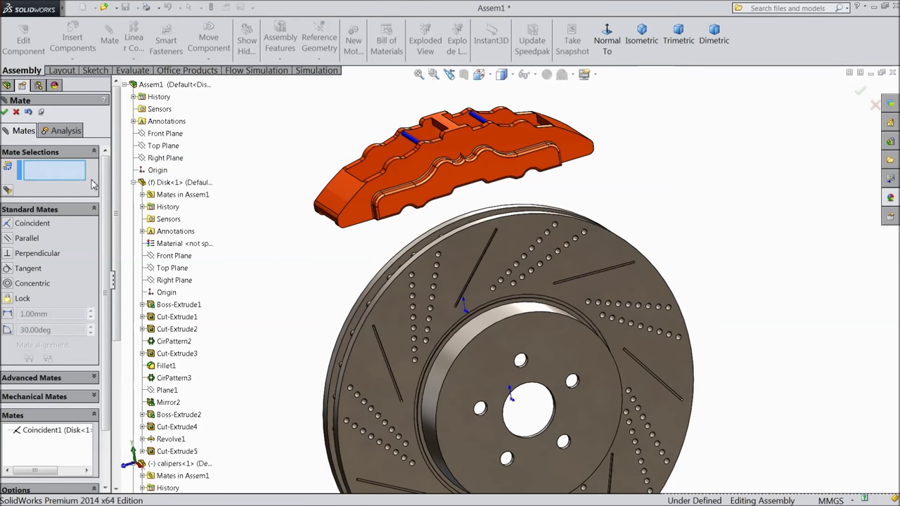
pyautogui.click(179, 281)
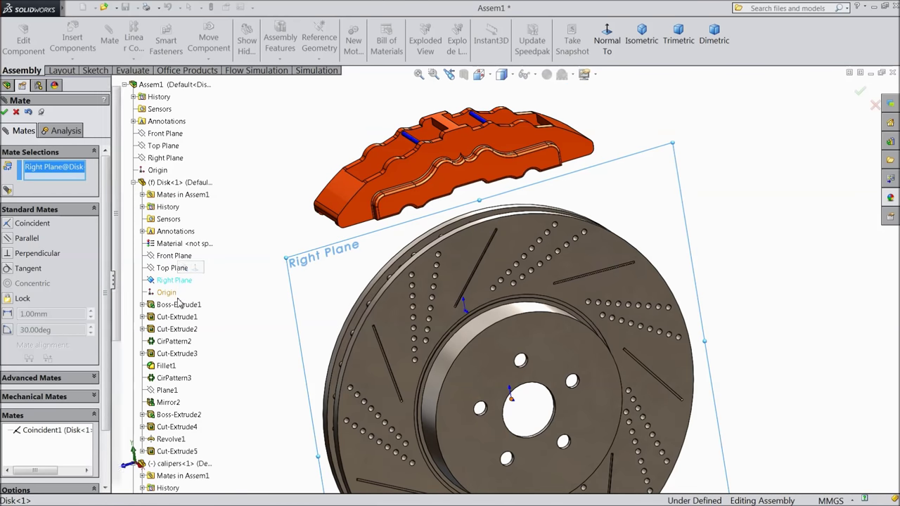
pyautogui.scroll(-3, 165, 415)
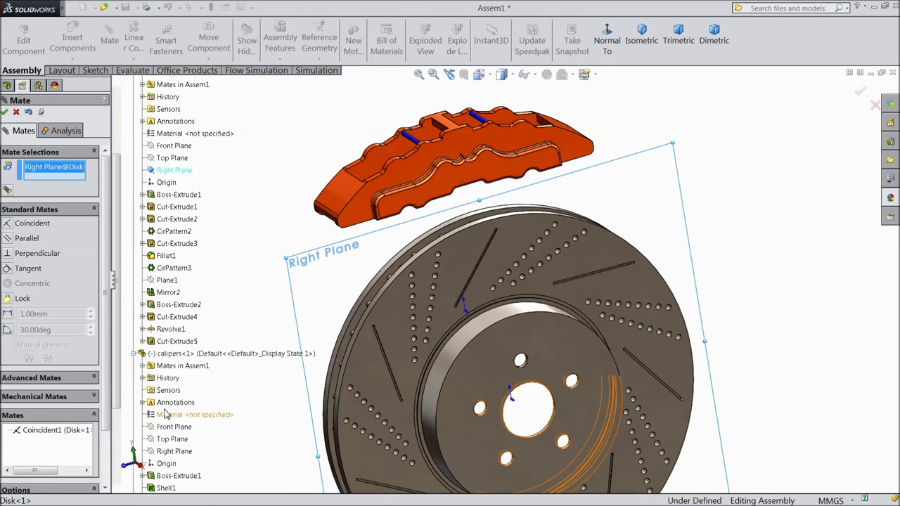
pyautogui.scroll(-3, 164, 414)
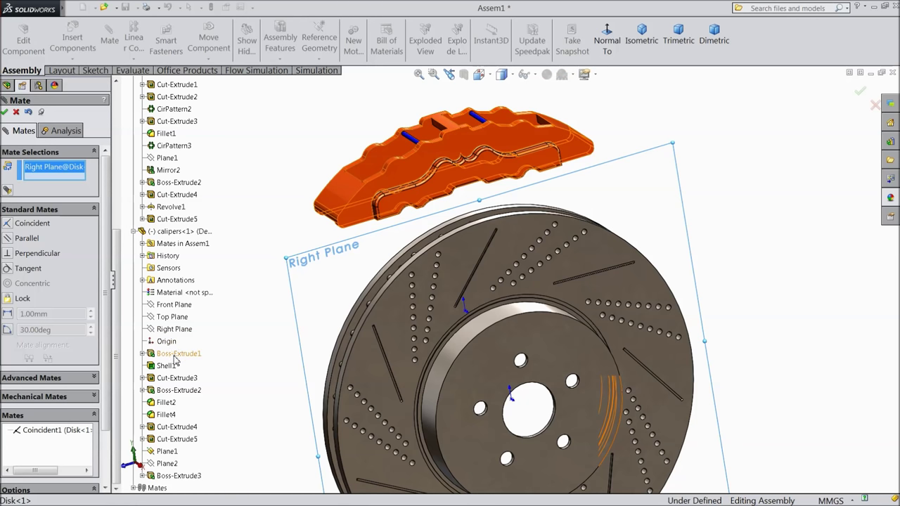
pyautogui.click(166, 452)
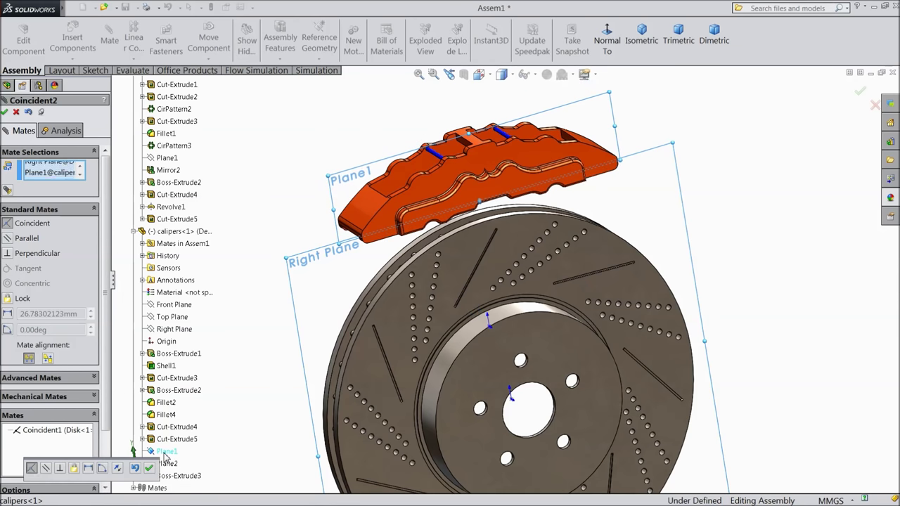
pyautogui.moveTo(323, 311); pyautogui.dragTo(388, 324, button='middle')
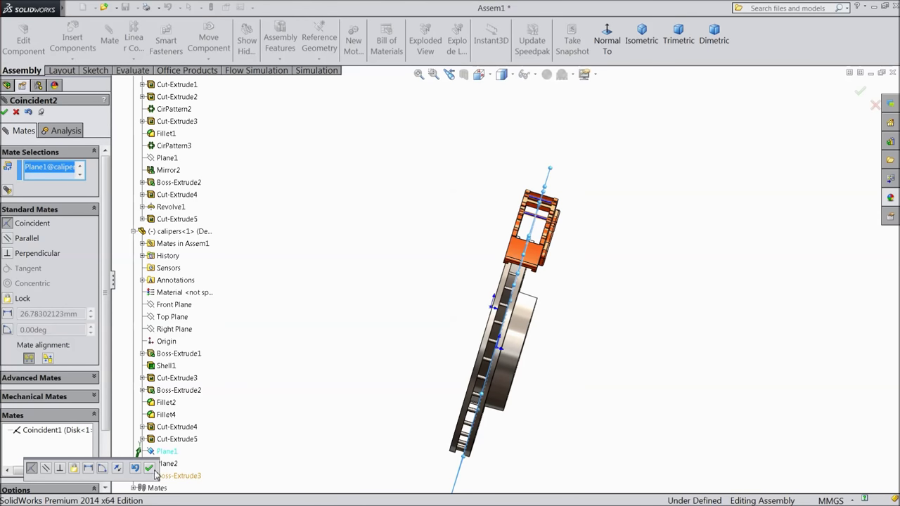
pyautogui.moveTo(335, 394); pyautogui.dragTo(340, 364, button='middle')
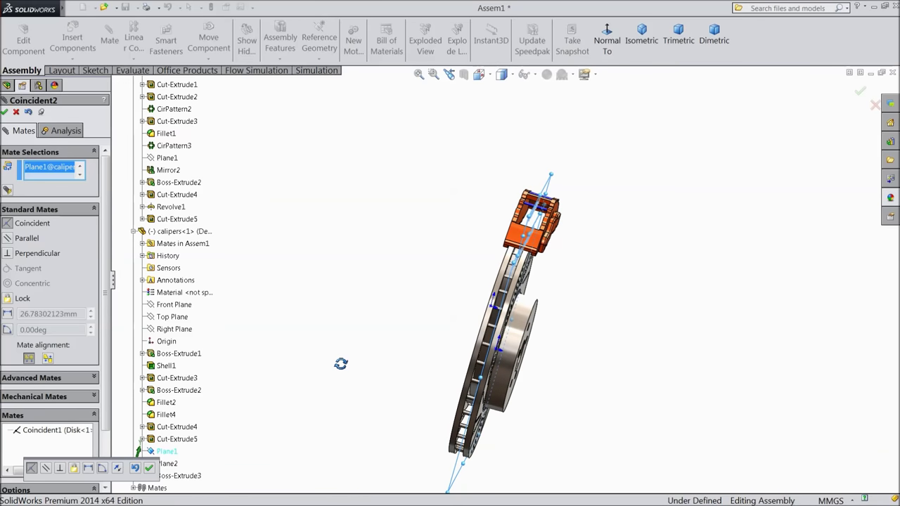
pyautogui.rightClick(49, 172)
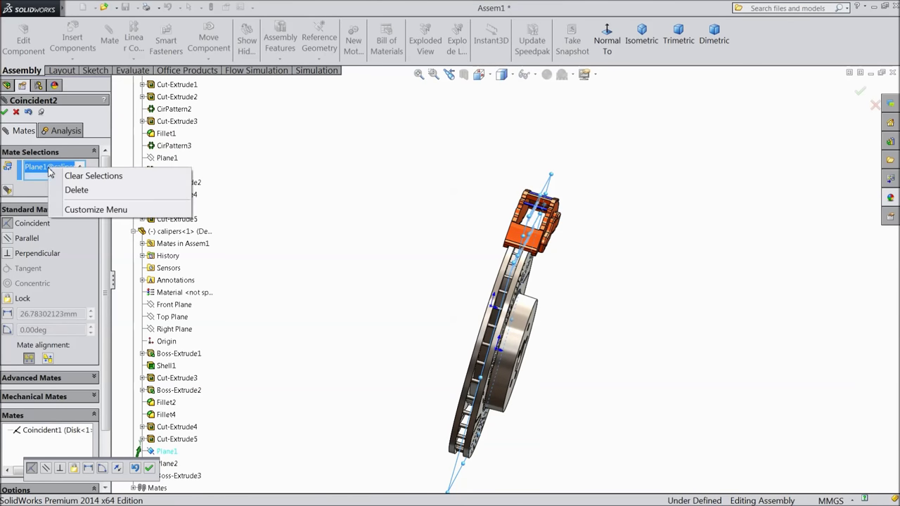
pyautogui.click(79, 176)
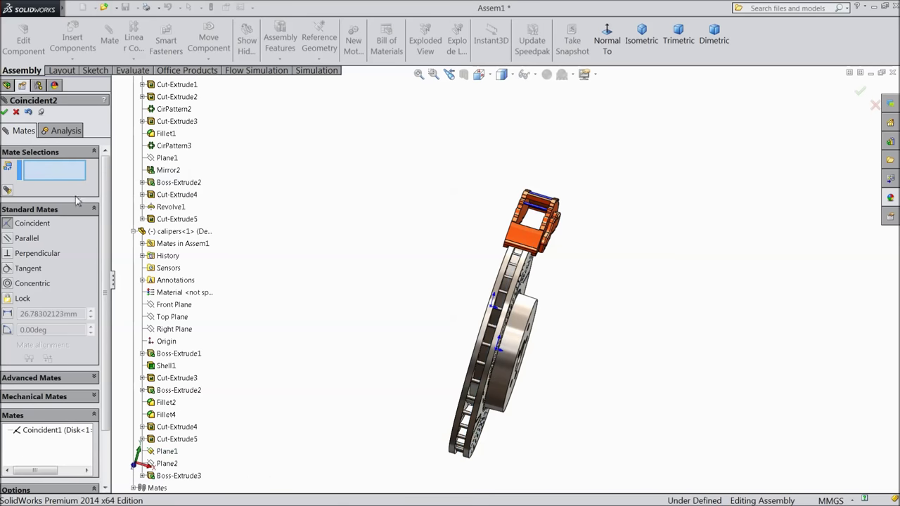
# Step: Add a Width mate between the disk's two faces and the caliper's two inner faces
pyautogui.click(43, 210)
pyautogui.click(30, 229)
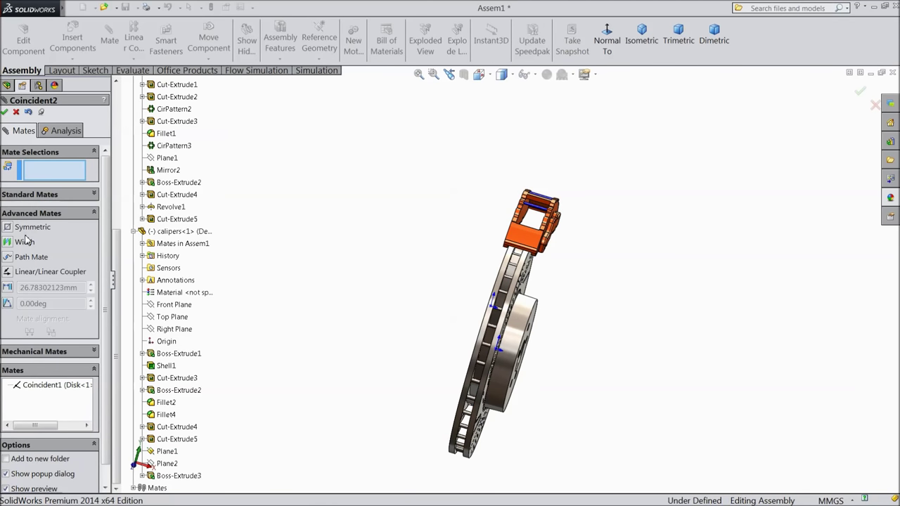
pyautogui.click(17, 242)
pyautogui.moveTo(456, 303); pyautogui.dragTo(578, 295, button='middle')
pyautogui.click(578, 295)
pyautogui.moveTo(458, 261); pyautogui.dragTo(513, 284, button='middle')
pyautogui.click(537, 281)
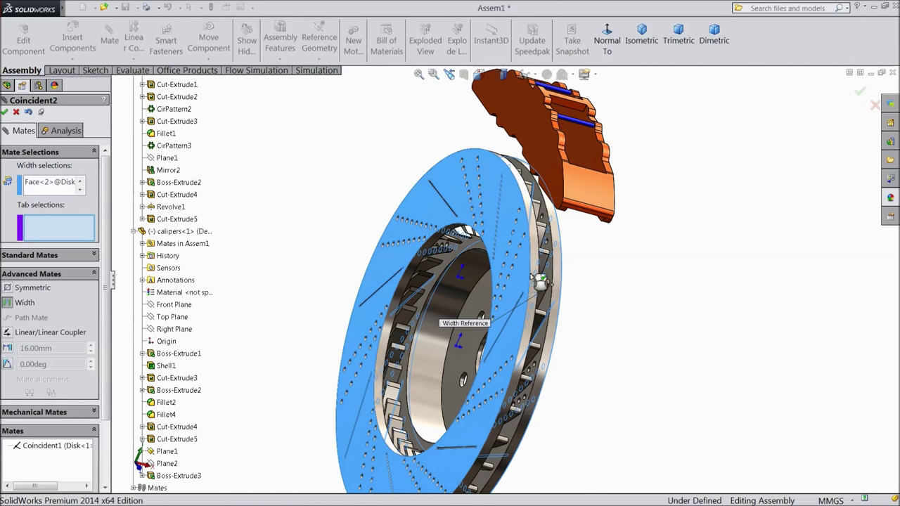
pyautogui.moveTo(596, 250); pyautogui.dragTo(590, 236, button='middle')
pyautogui.click(597, 151)
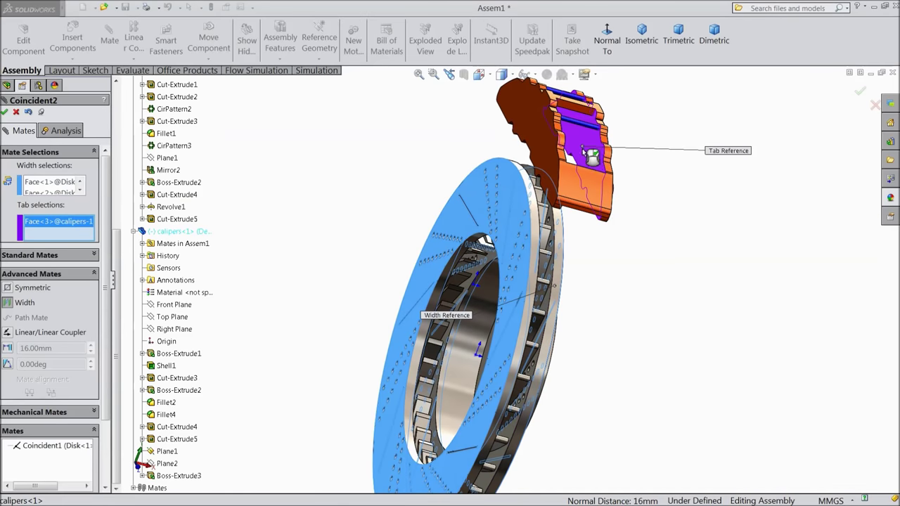
pyautogui.moveTo(622, 171); pyautogui.dragTo(596, 146, button='middle')
pyautogui.click(595, 144)
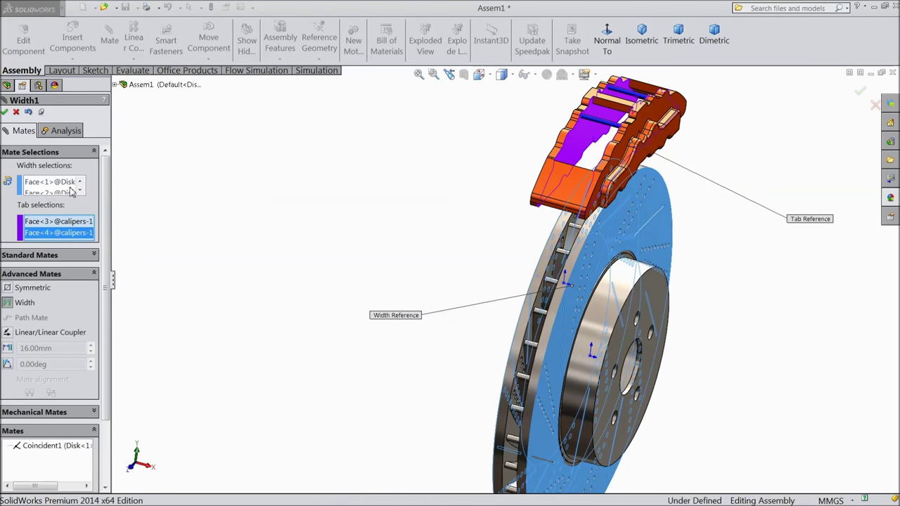
pyautogui.click(5, 113)
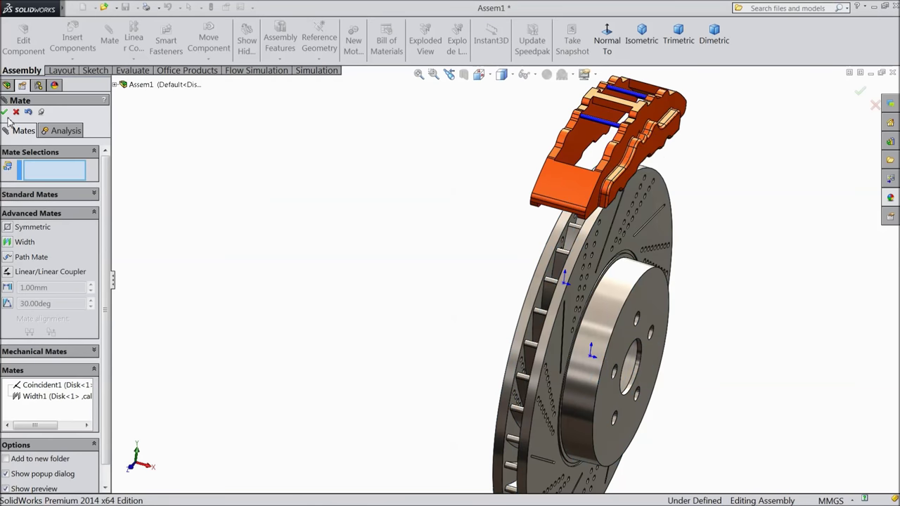
pyautogui.click(5, 113)
pyautogui.moveTo(307, 243); pyautogui.dragTo(597, 305, button='middle')
# Step: Drag the caliper down onto the disc rim and orbit around the finished brake assembly
pyautogui.scroll(-3, 626, 301)
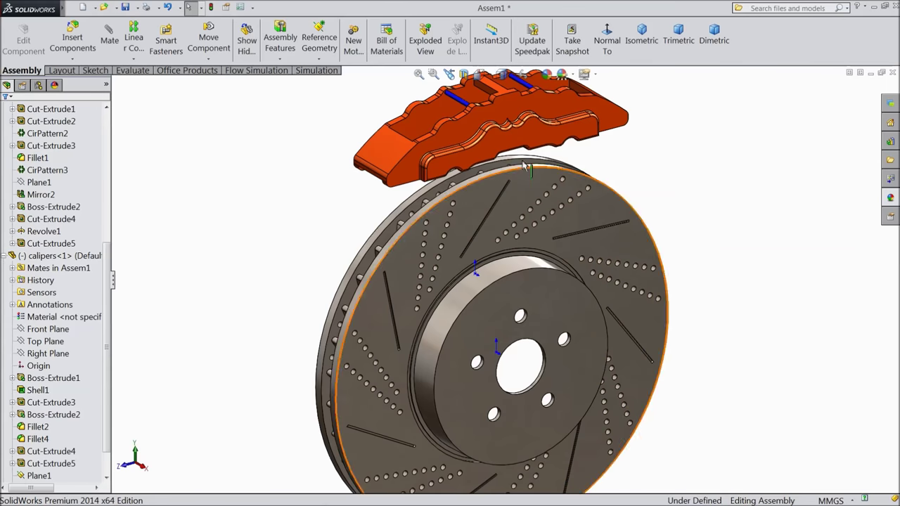
pyautogui.moveTo(507, 141); pyautogui.dragTo(506, 221)
pyautogui.press('Escape')
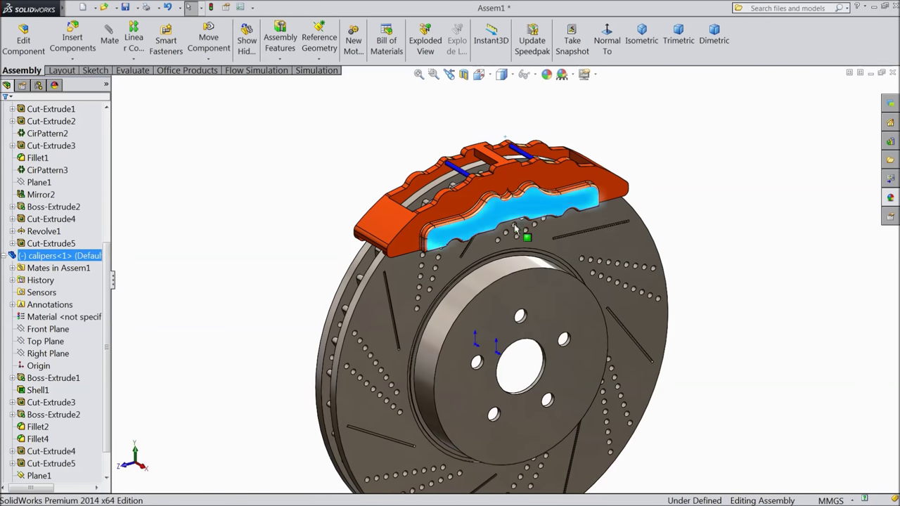
pyautogui.scroll(3, 560, 260)
pyautogui.moveTo(546, 311); pyautogui.dragTo(652, 211, button='middle')
pyautogui.scroll(-2, 526, 368)
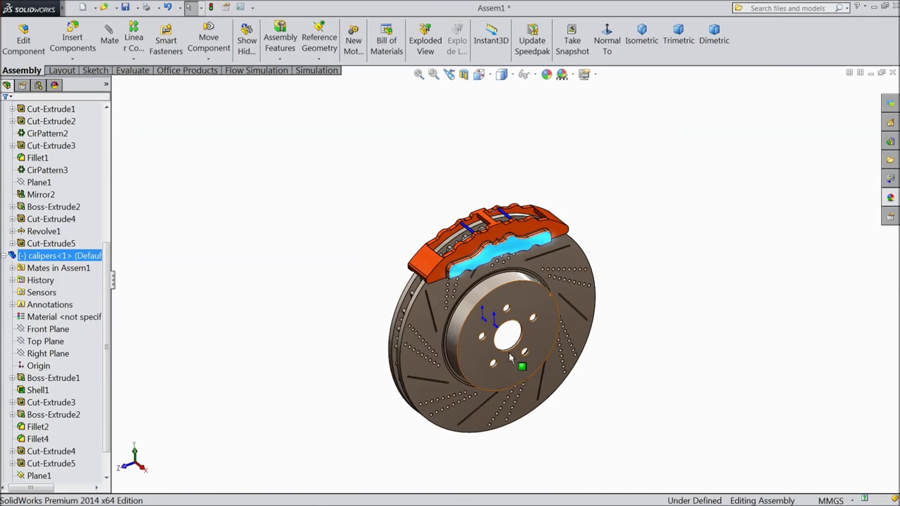
pyautogui.moveTo(508, 307); pyautogui.dragTo(465, 323, button='middle')
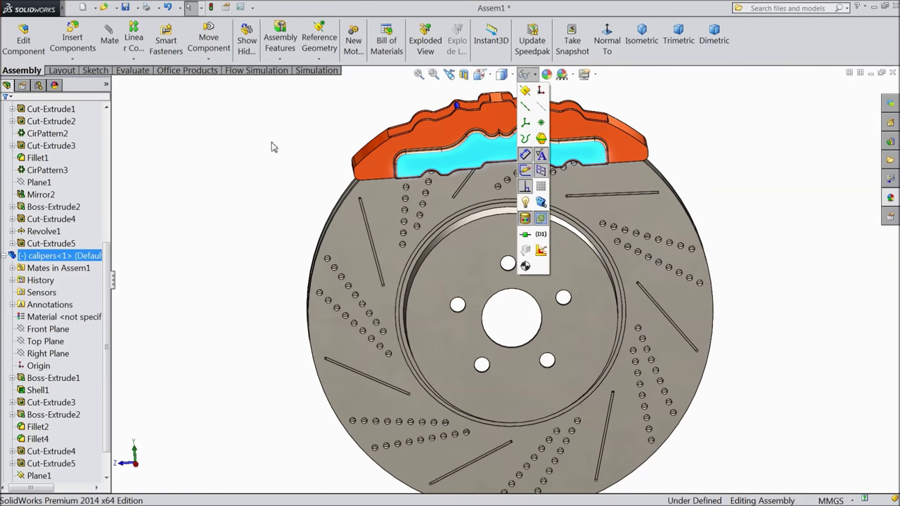
pyautogui.moveTo(262, 144); pyautogui.dragTo(684, 125, button='middle')
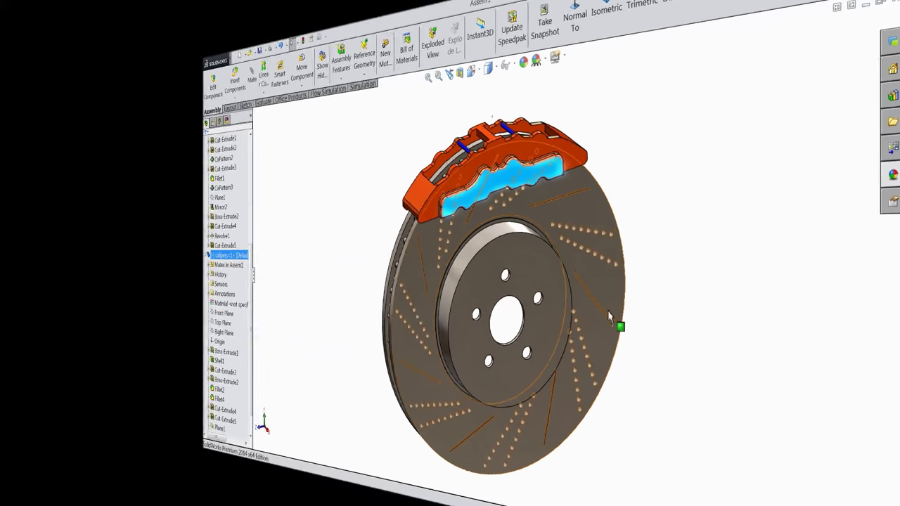